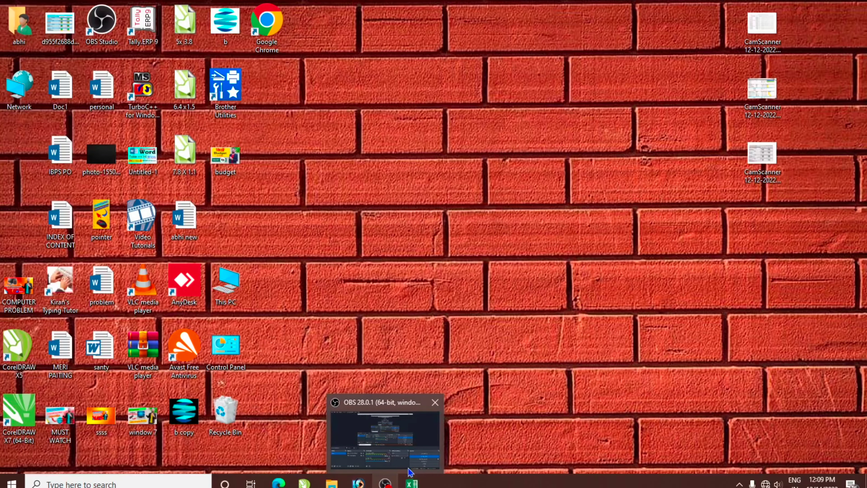
Move Book1's scorecard picture back to column A, then create the blank workbook Book2.
left_click(412, 483)
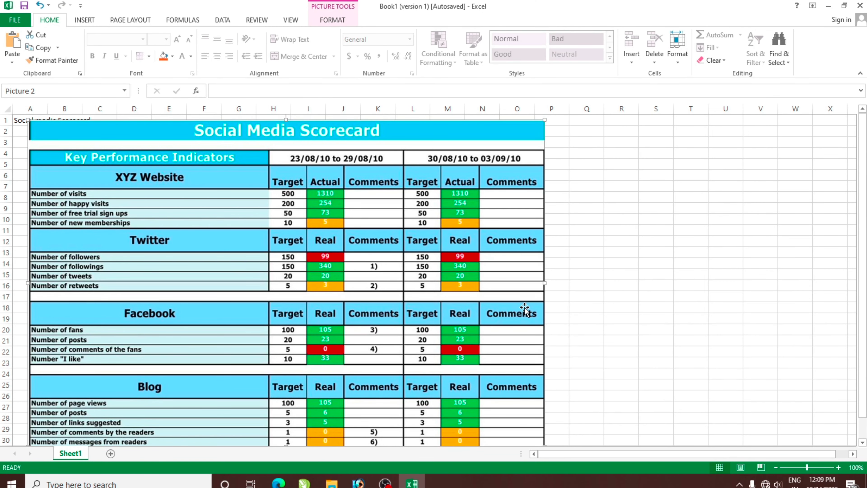
left_click(641, 230)
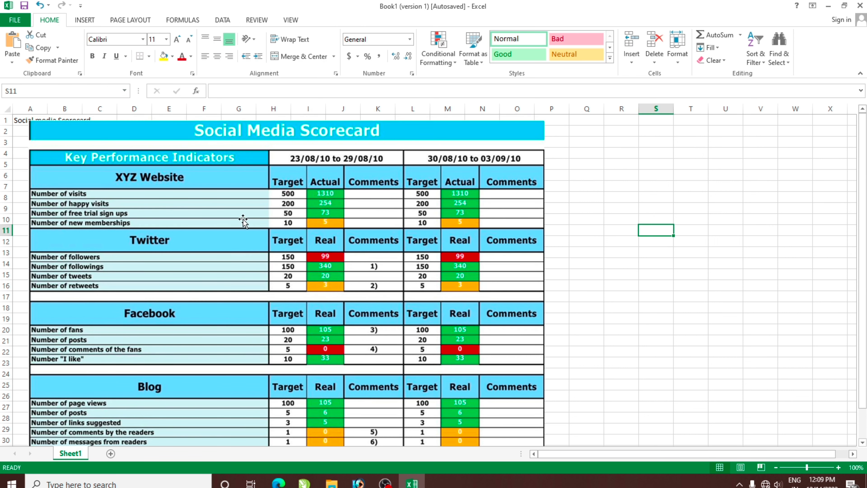
left_click_drag(278, 131, 272, 131)
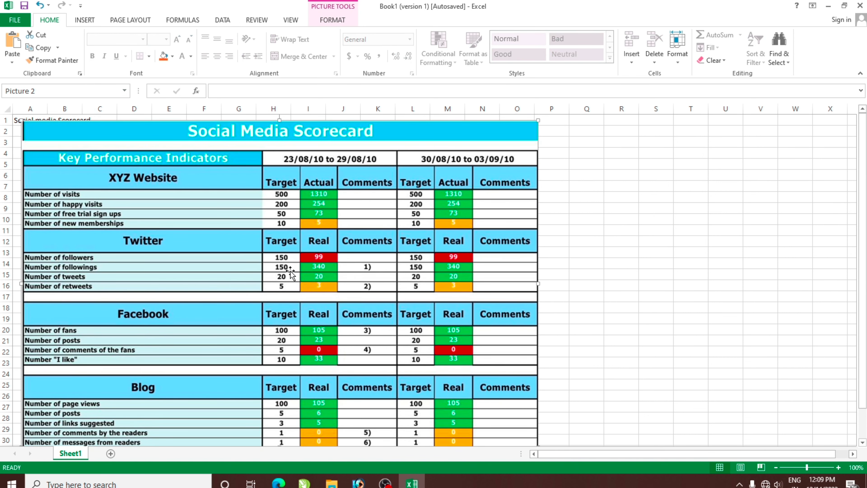
mouse_move(275, 271)
left_mouse_down()
mouse_move(309, 268)
mouse_move(281, 272)
left_mouse_up()
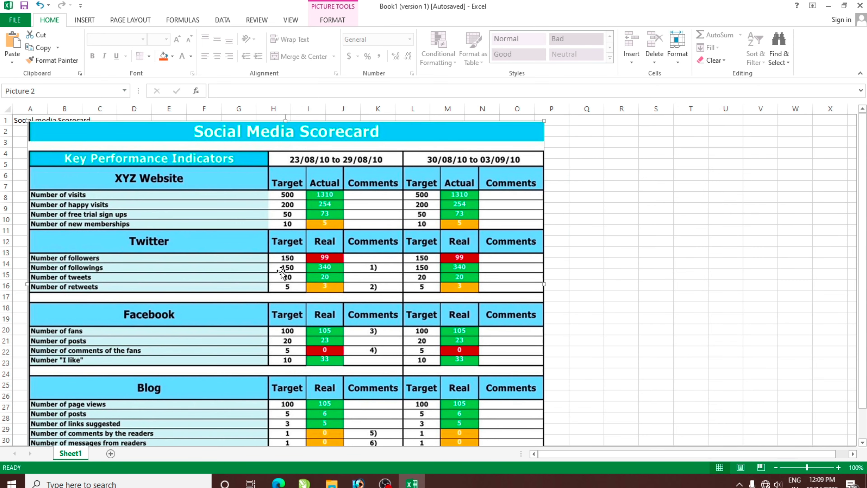
key("ctrl+z")
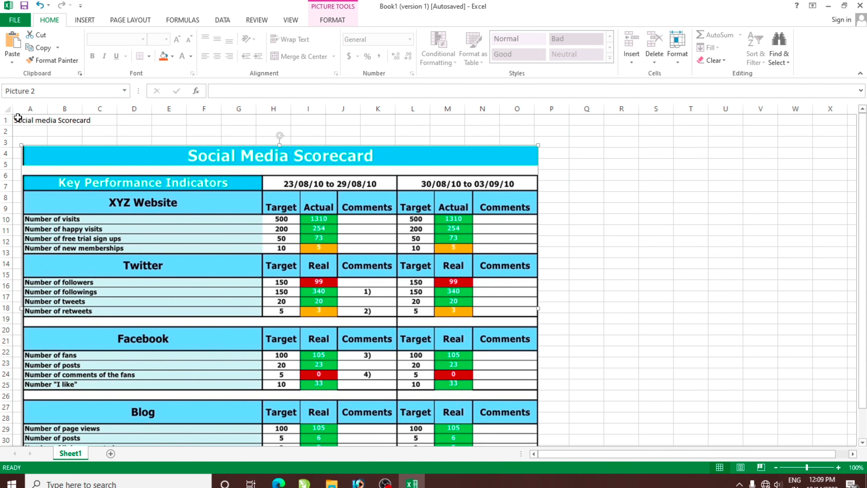
key("ctrl+z")
key("ctrl+z")
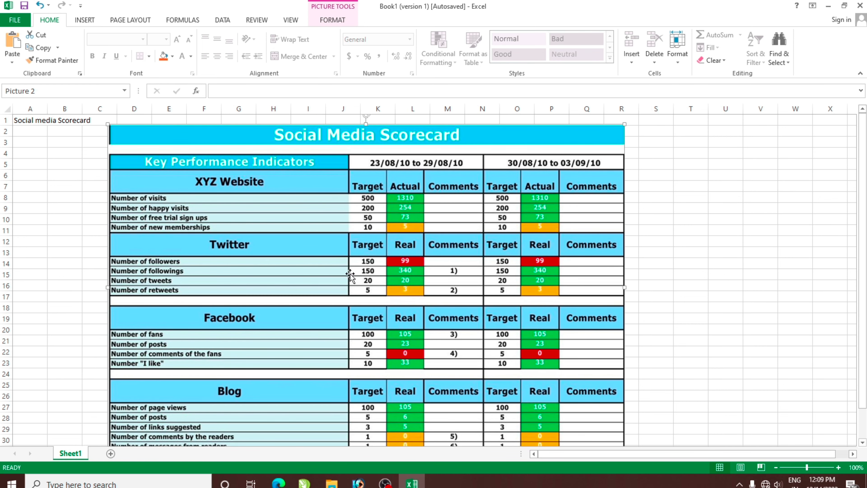
left_click_drag(278, 302, 187, 286)
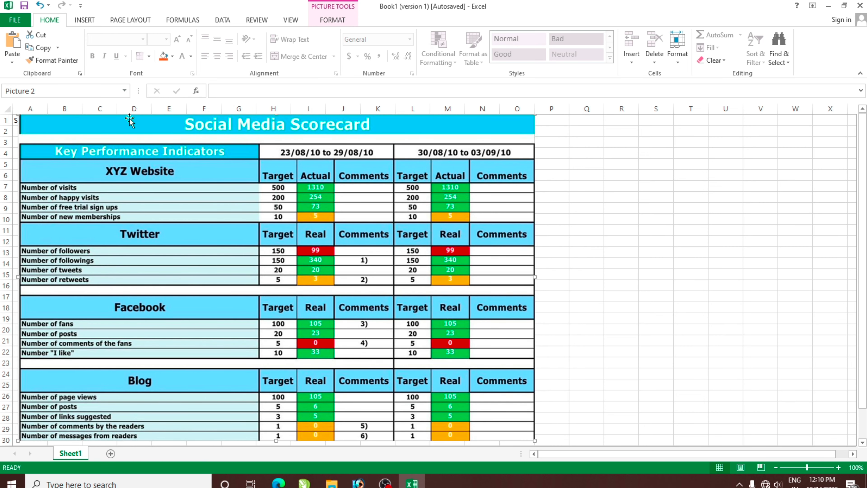
key("ctrl+n")
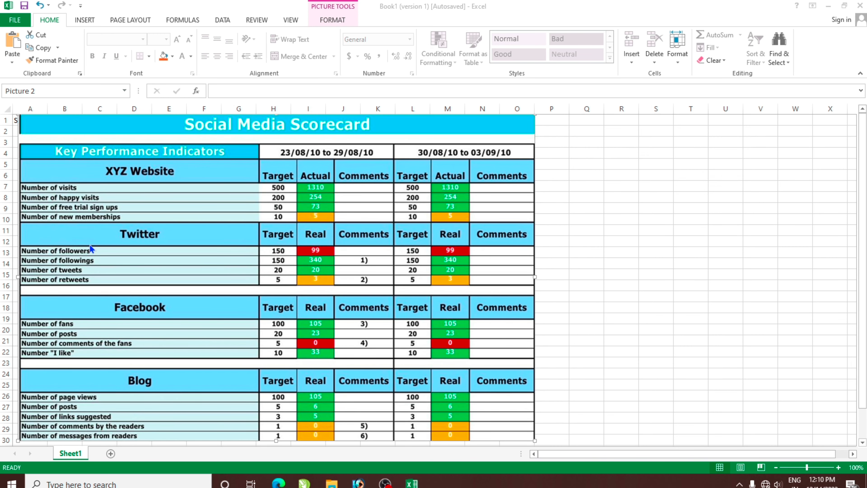
left_click(108, 195)
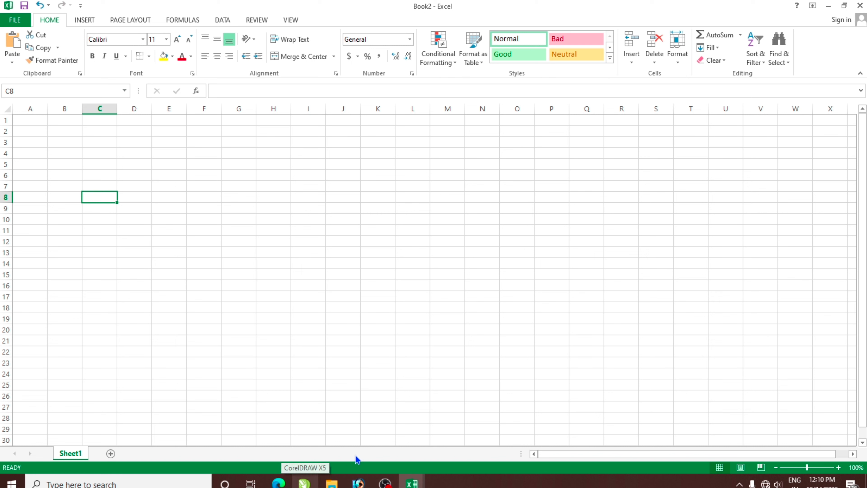
Type 'Social Media Scorecard' into cell A1 of Book2 and compare it with Book1.
left_click(29, 122)
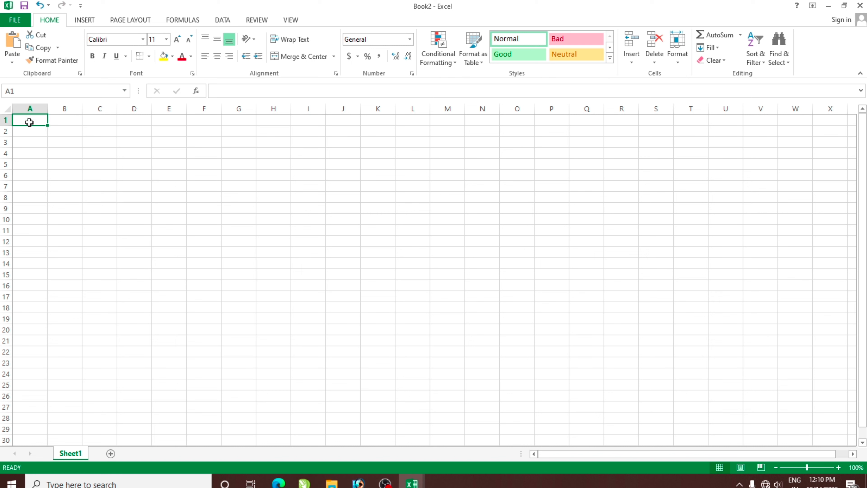
type("S")
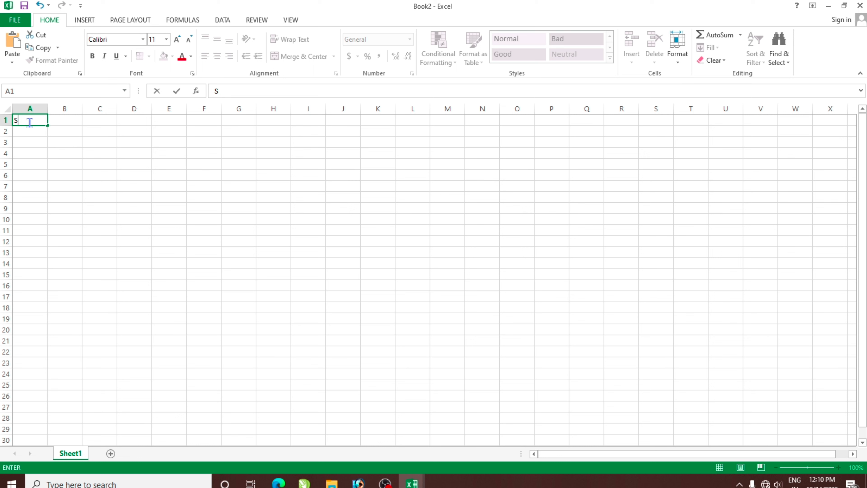
type("ocial Media")
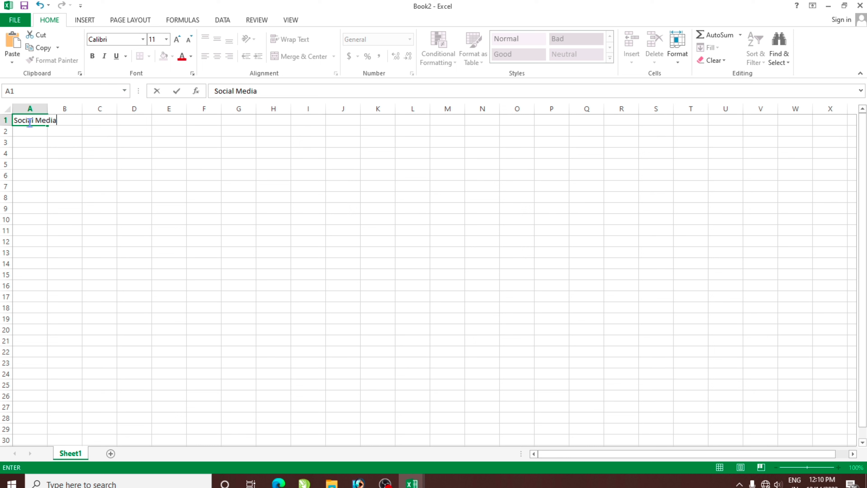
type(" Scorecard")
key("Return")
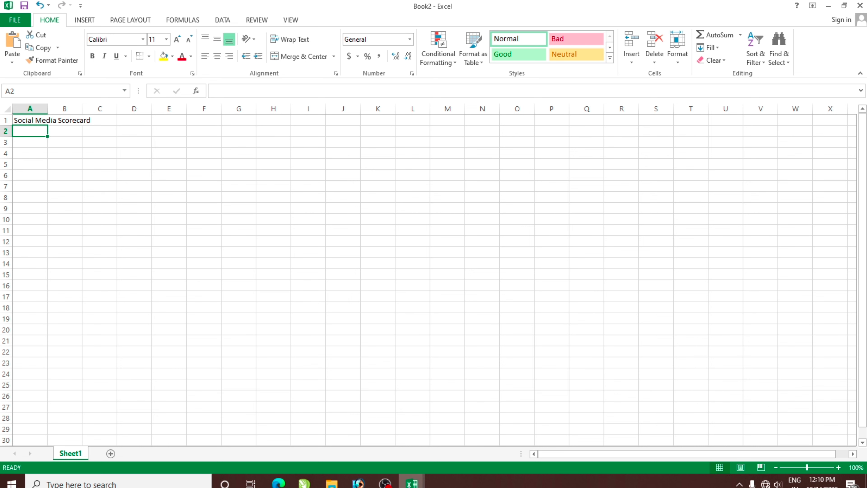
left_click(374, 456)
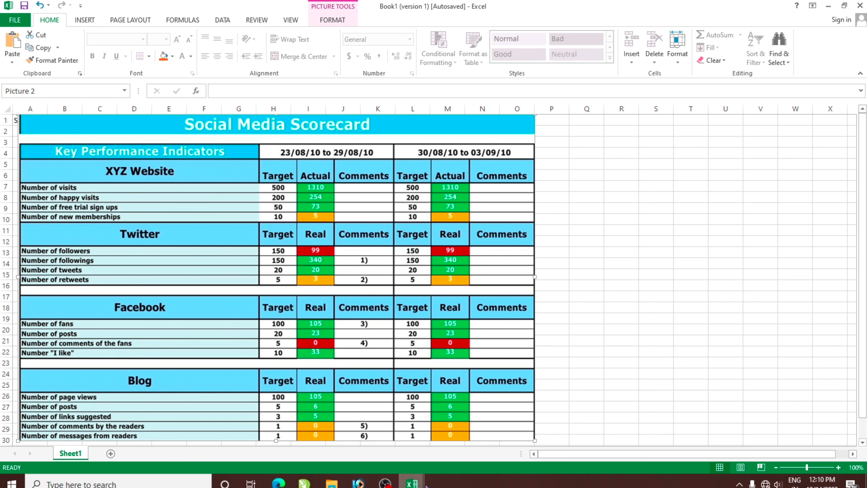
left_click(412, 483)
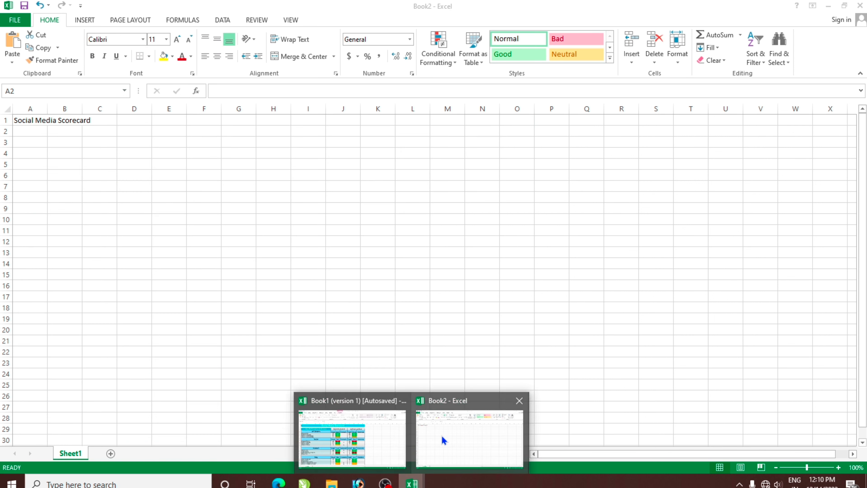
Merge and centre the title across A1:G1.
left_click(443, 440)
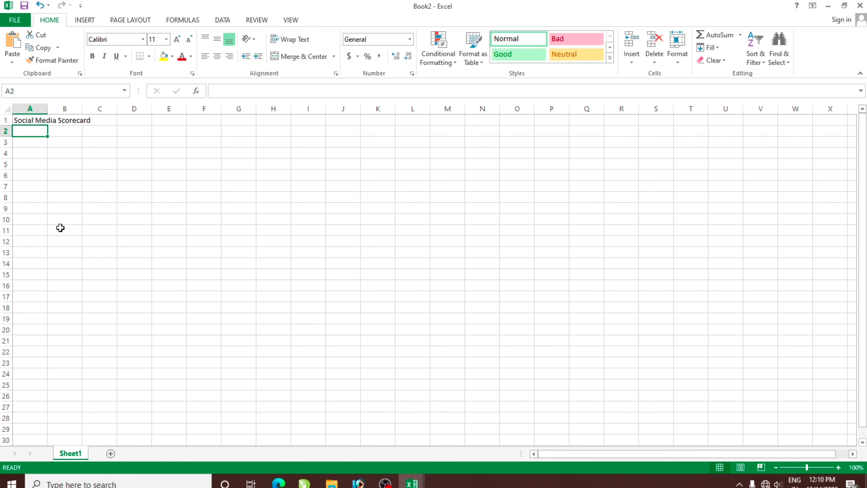
left_click(63, 163)
left_click_drag(22, 118, 225, 120)
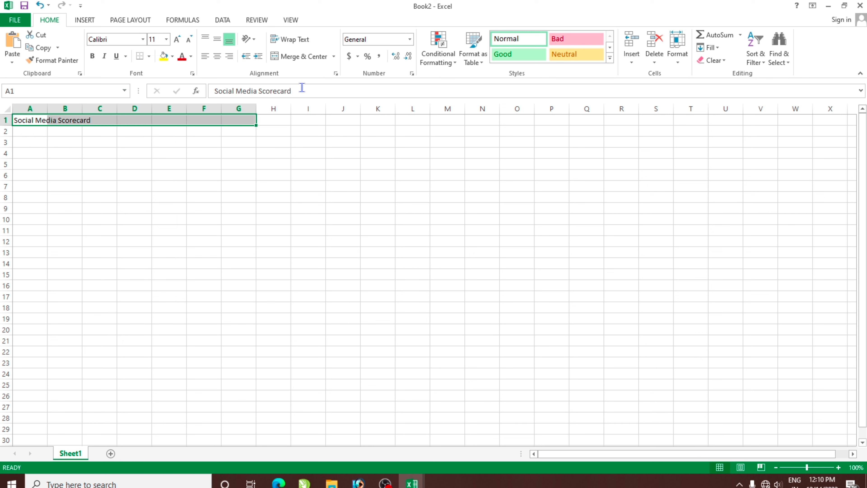
left_click(303, 58)
left_click(194, 242)
left_click(86, 243)
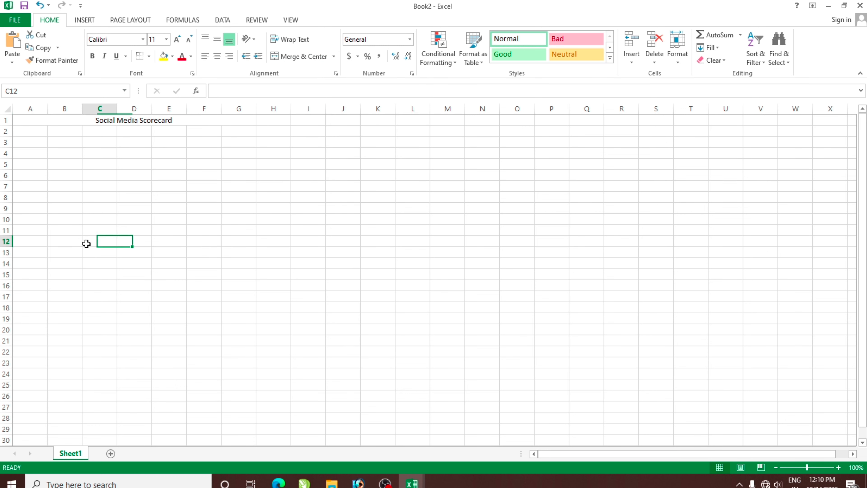
Widen column A to about 263 pixels.
left_click_drag(47, 108, 200, 115)
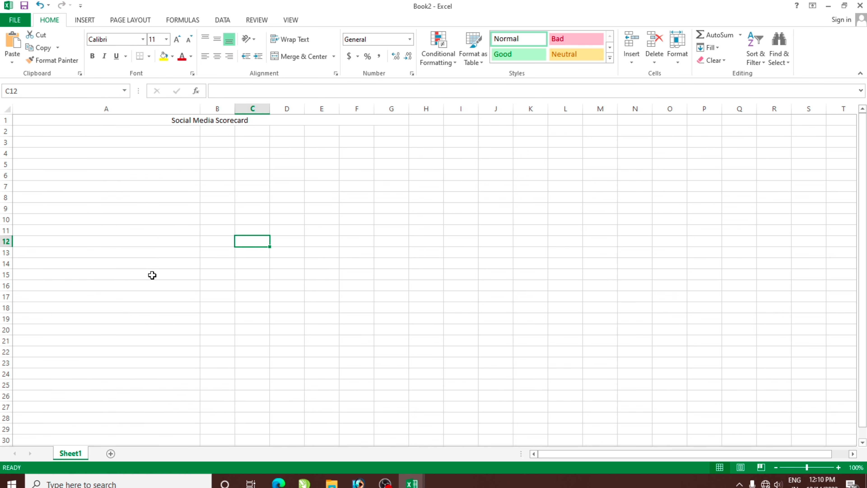
key("ctrl+z")
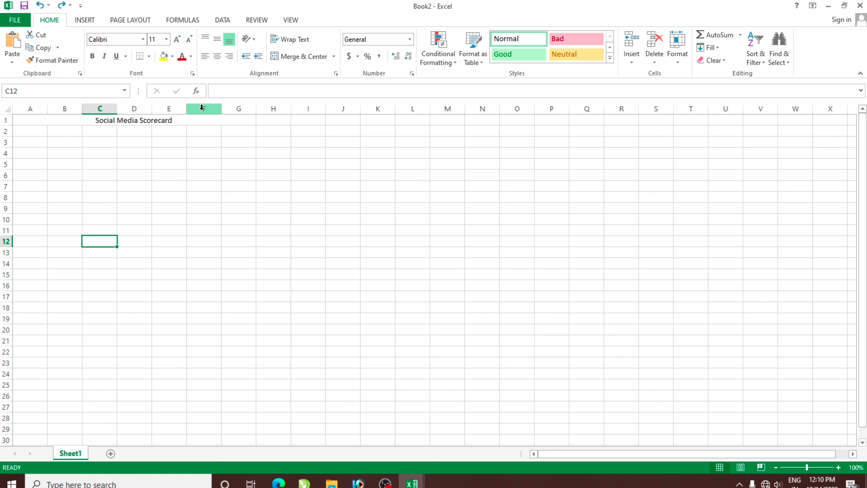
left_click(32, 198)
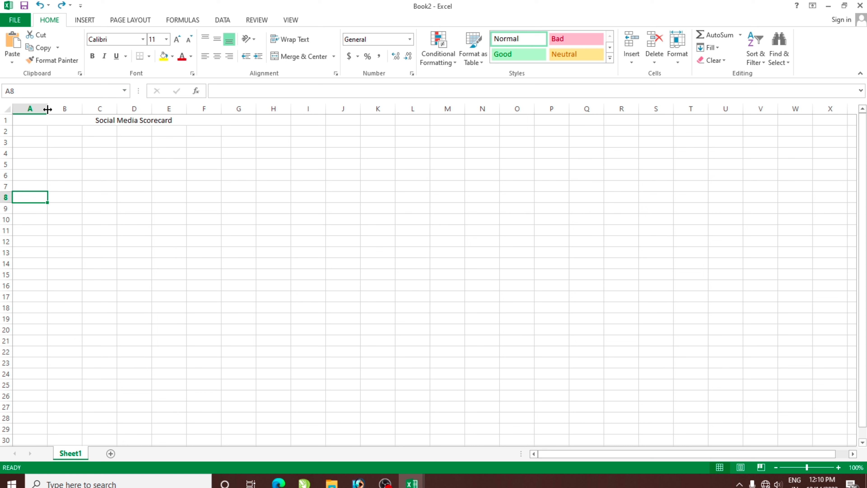
left_click_drag(48, 109, 121, 111)
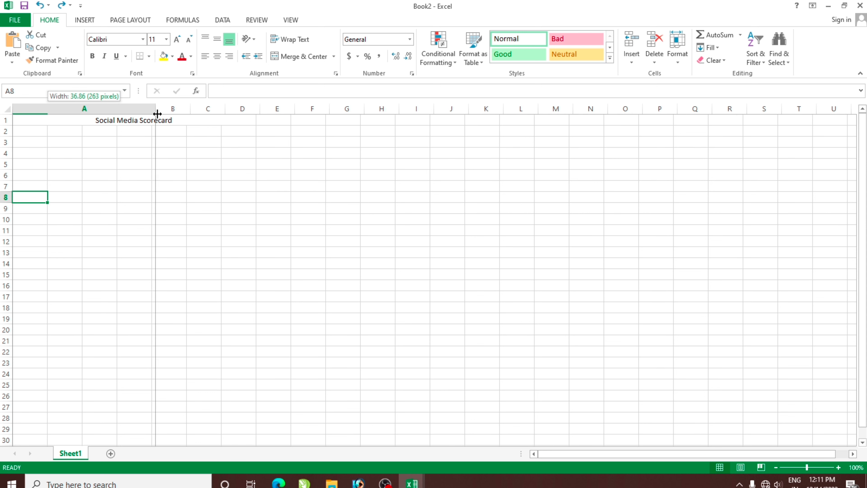
left_click_drag(149, 112, 163, 109)
left_click(146, 275)
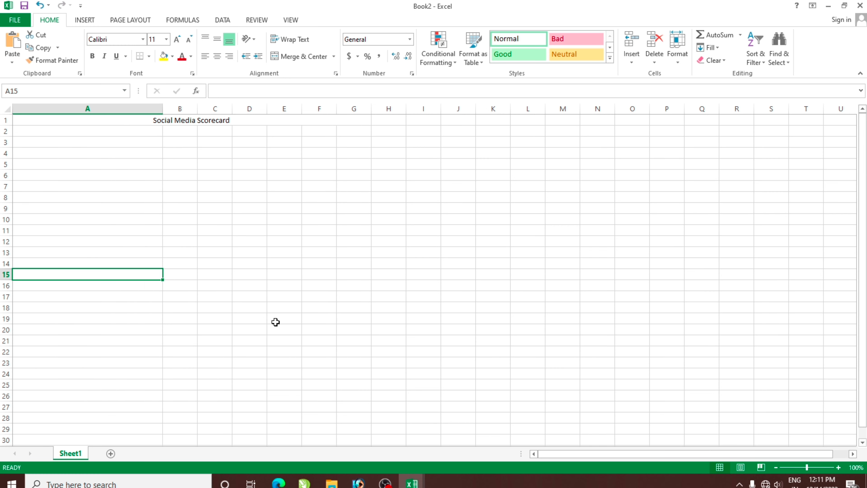
Enlarge the title font to 20 and make it bold.
left_click(136, 118)
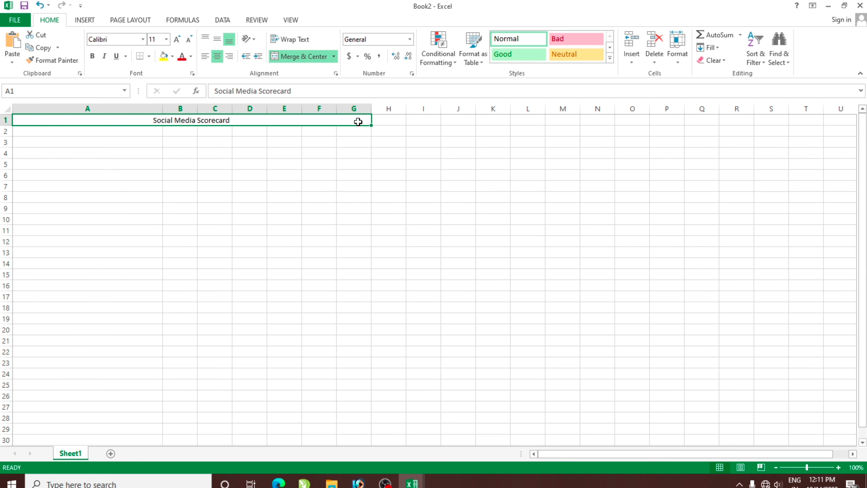
left_click(177, 39)
left_click(177, 39)
left_click(176, 39)
left_click(177, 40)
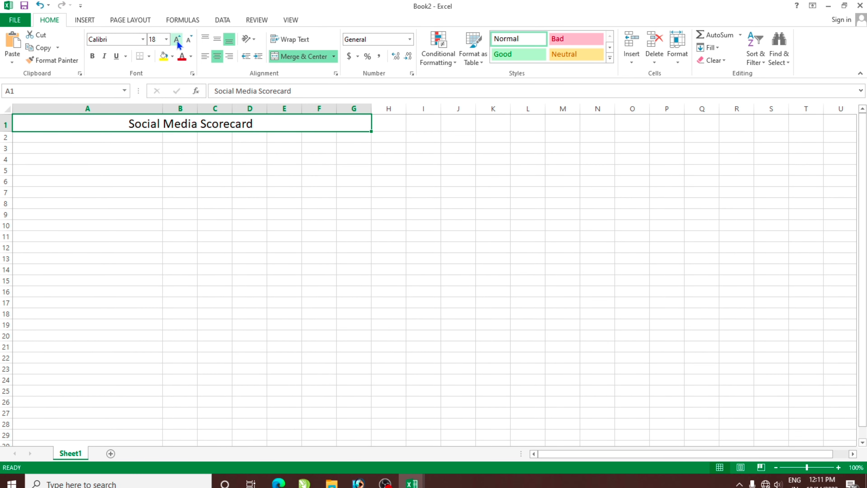
left_click(177, 42)
left_click(92, 61)
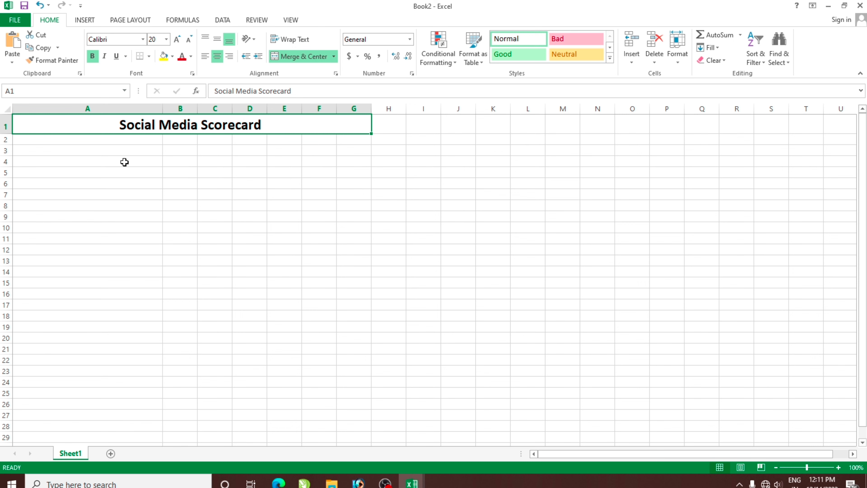
left_click(124, 180)
left_click(92, 140)
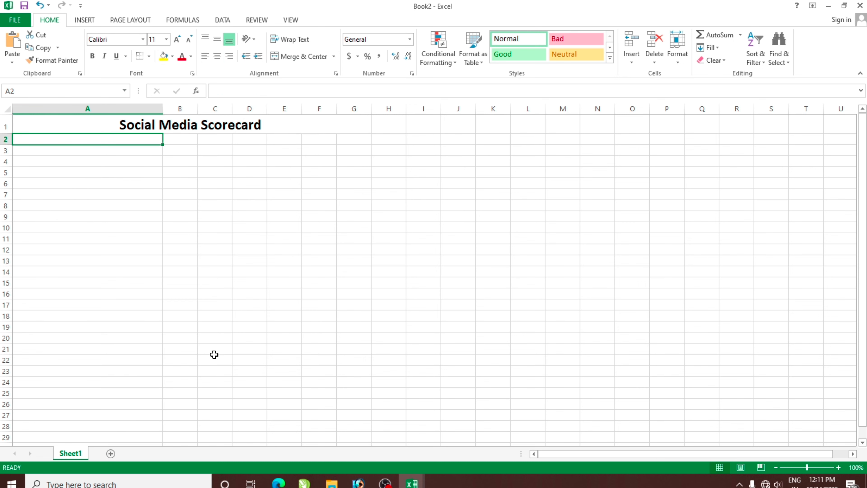
left_click(412, 482)
left_click(384, 459)
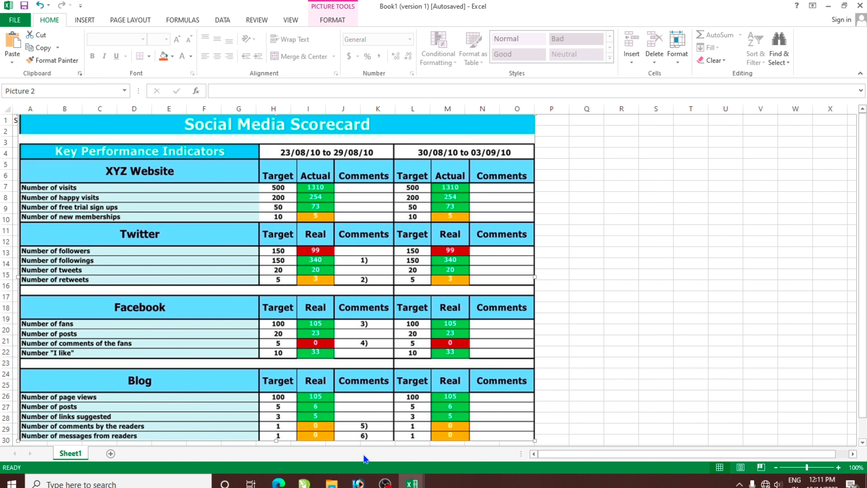
Merge cells A2 through G2 in Book2.
left_click(451, 457)
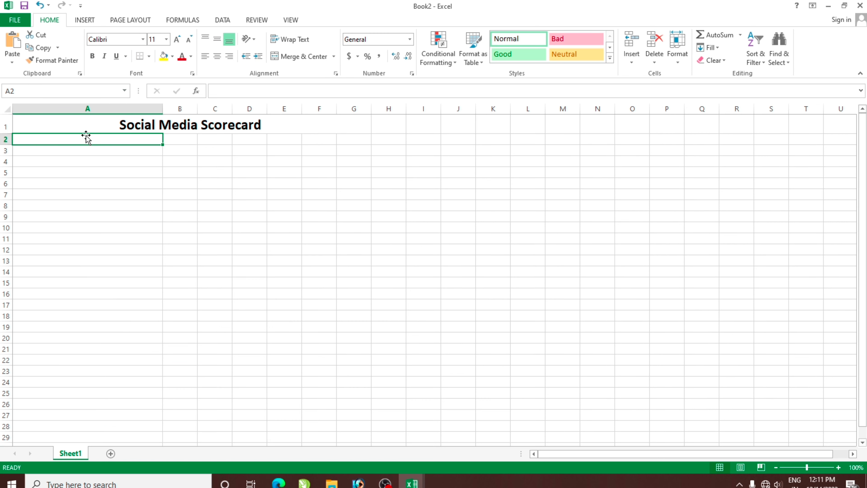
left_click(52, 151)
left_click_drag(58, 141, 356, 138)
left_click(301, 55)
left_click(241, 213)
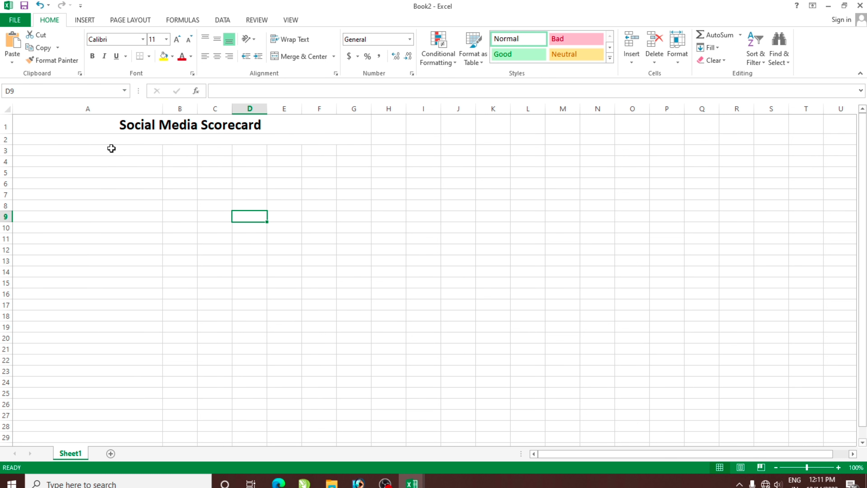
Enter 'Key performance Indicators' in A3 and merge-centre 23/08/10 to 29/08/10 across B3:D3.
left_click(110, 149)
type("Ke")
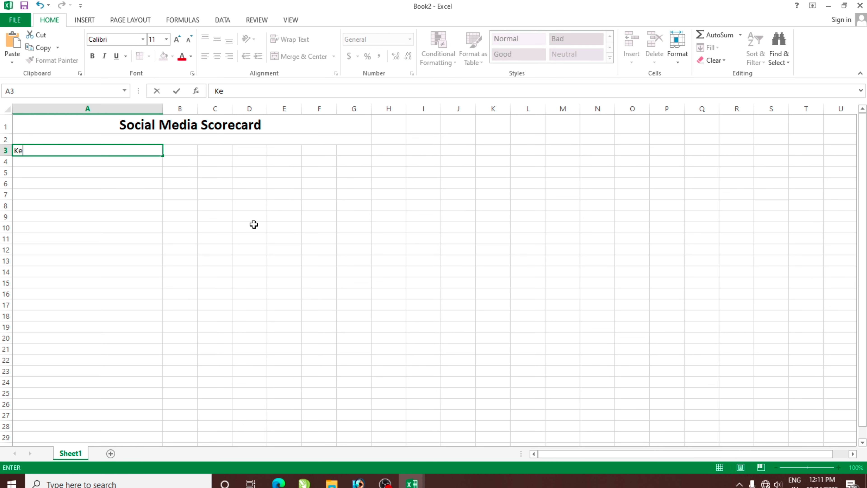
type("y performan")
type("ce anc")
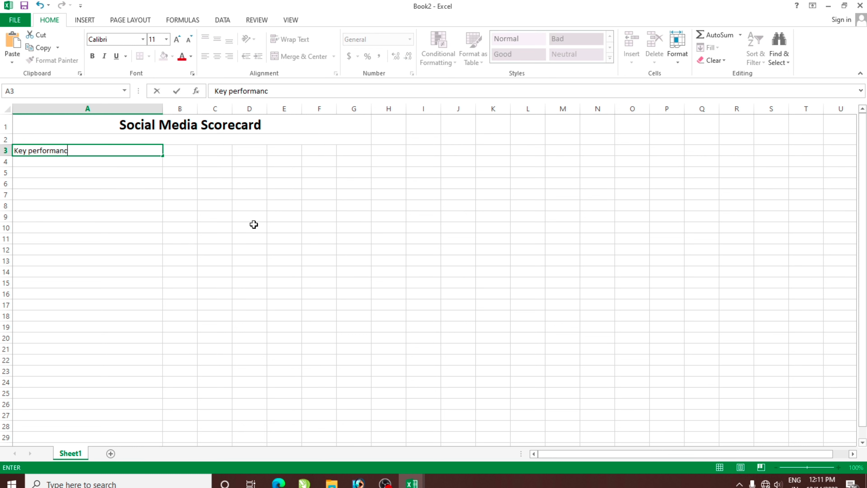
type(" Indicators")
key("Tab")
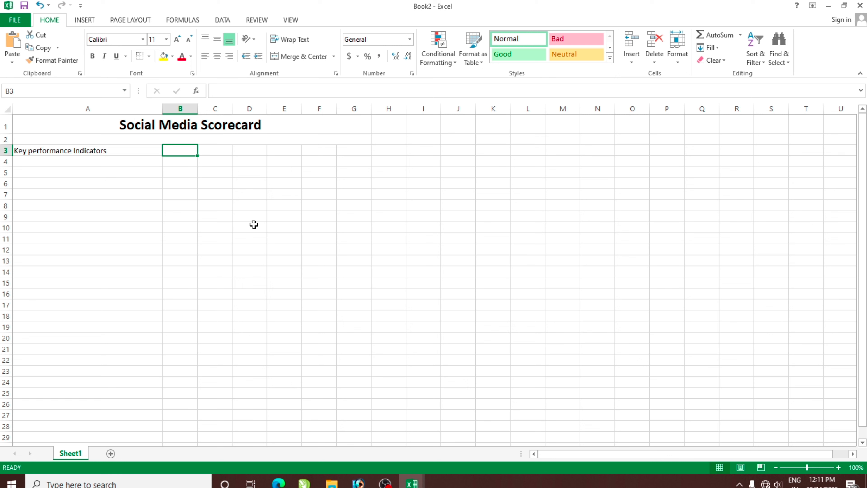
type("23/08/10 to 29/08/10")
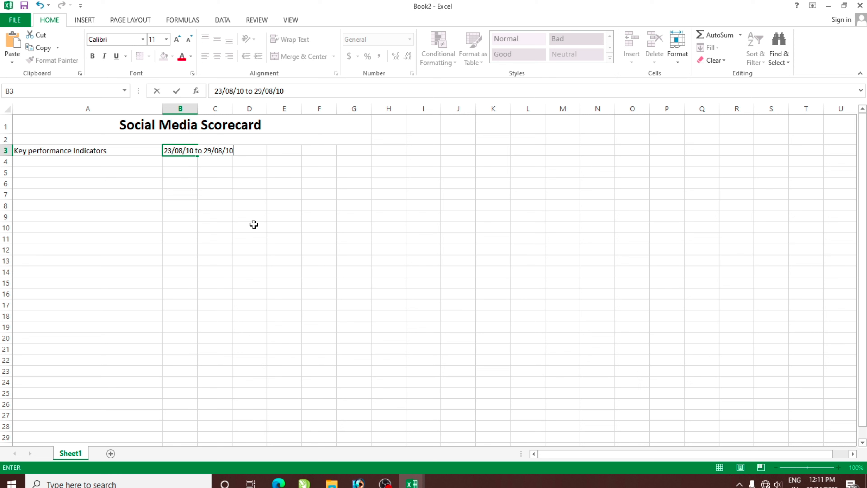
key("Return")
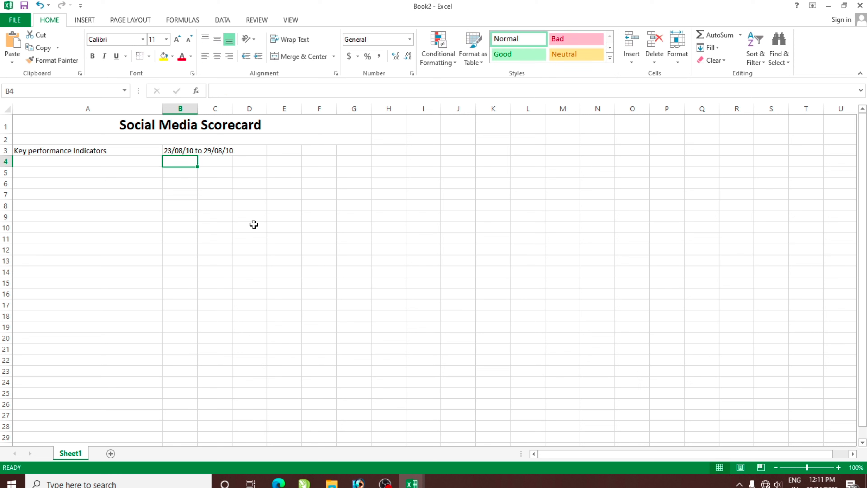
left_click(178, 227)
left_click_drag(178, 152, 246, 149)
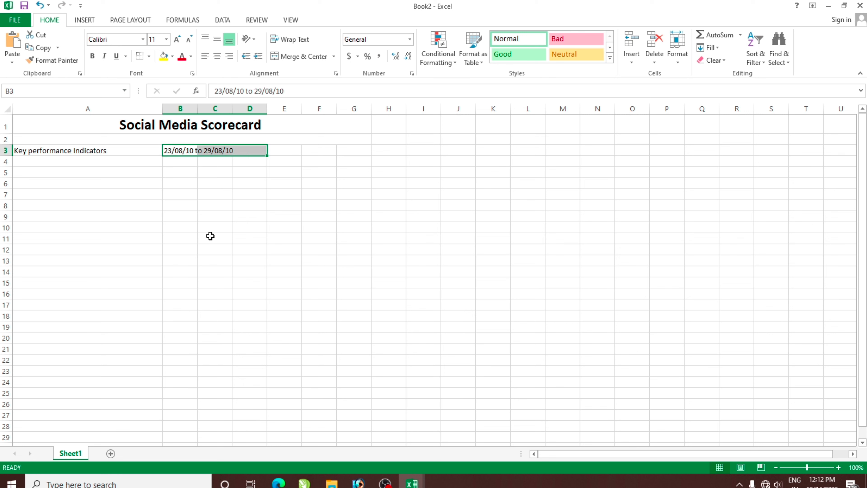
left_click(304, 57)
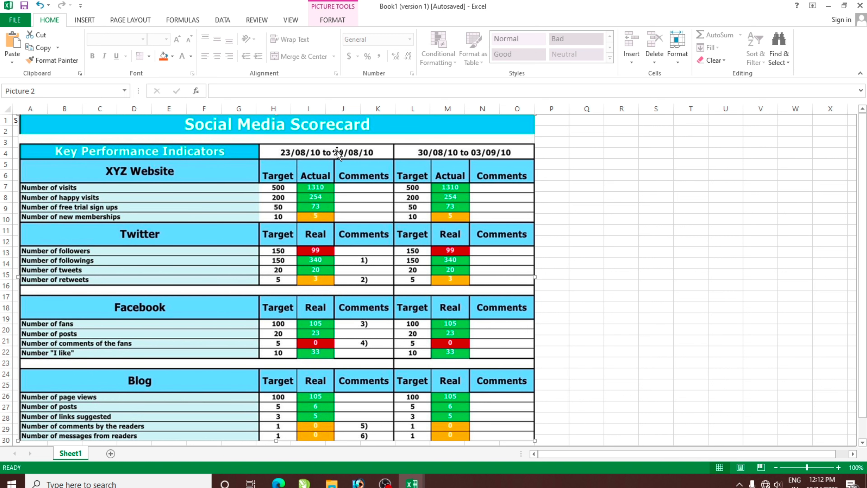
mouse_move(411, 483)
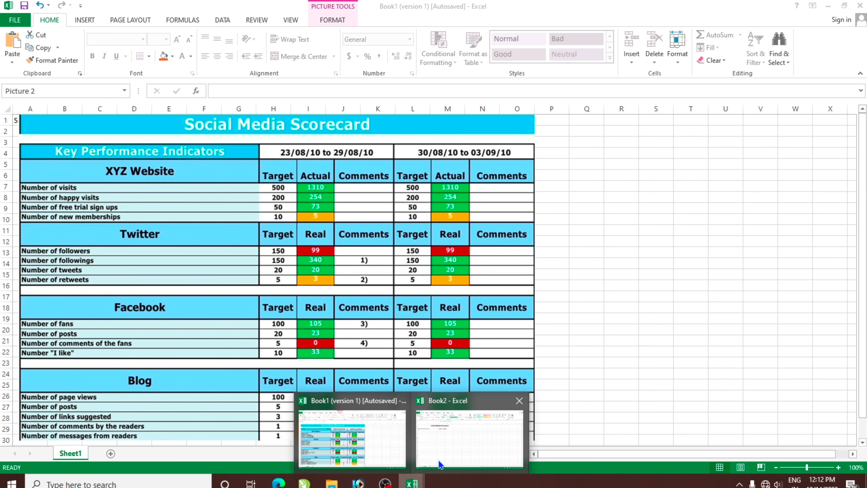
Copy the merged 23/08/10 to 29/08/10 range from B3:D3 into E3:G3.
left_click(469, 436)
left_click(222, 184)
left_click(179, 149)
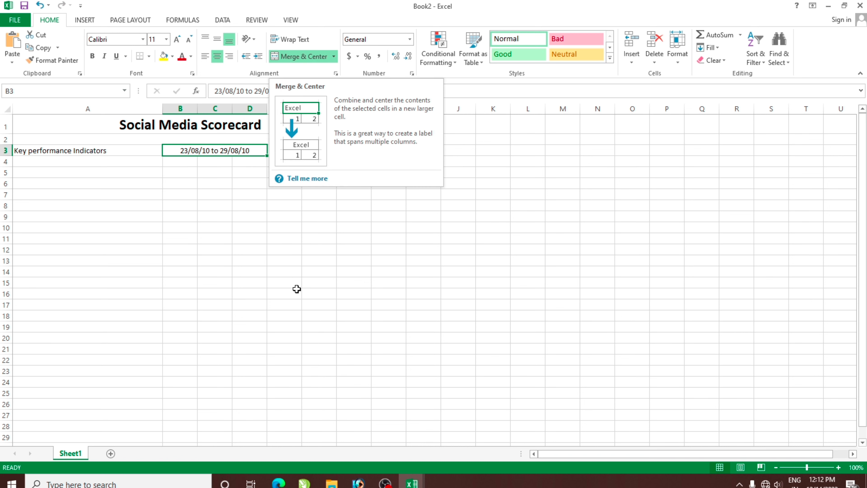
left_click(293, 304)
left_click(225, 151)
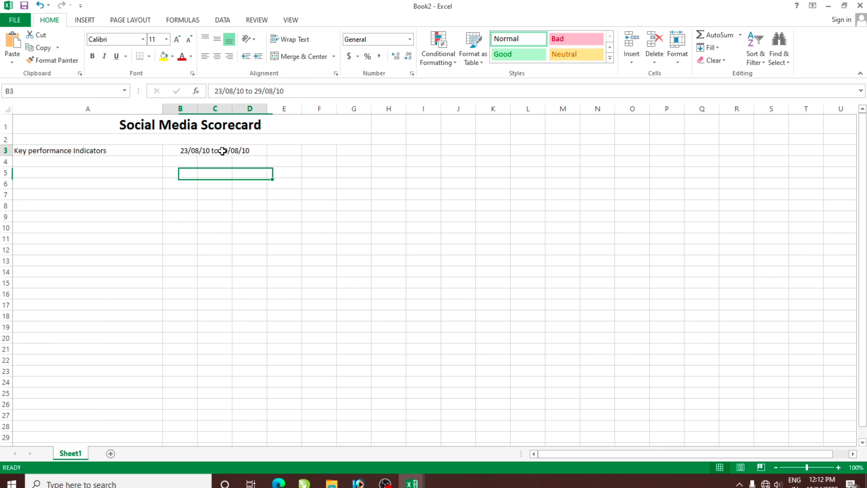
left_click(43, 51)
left_click(283, 151)
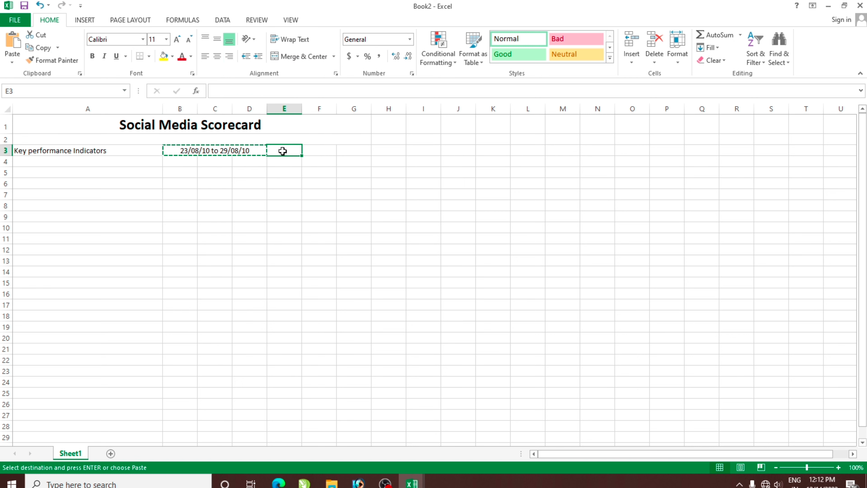
key("ctrl+v")
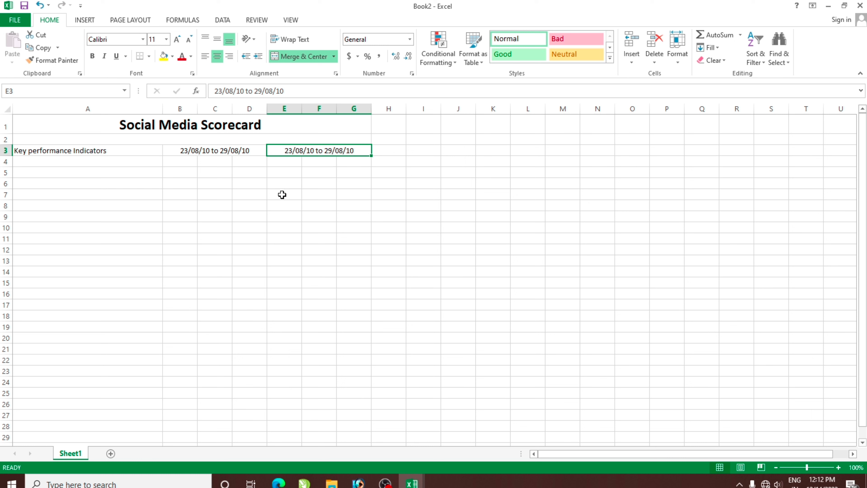
Open the pasted date range in merged E3 for in-cell editing.
left_click(294, 205)
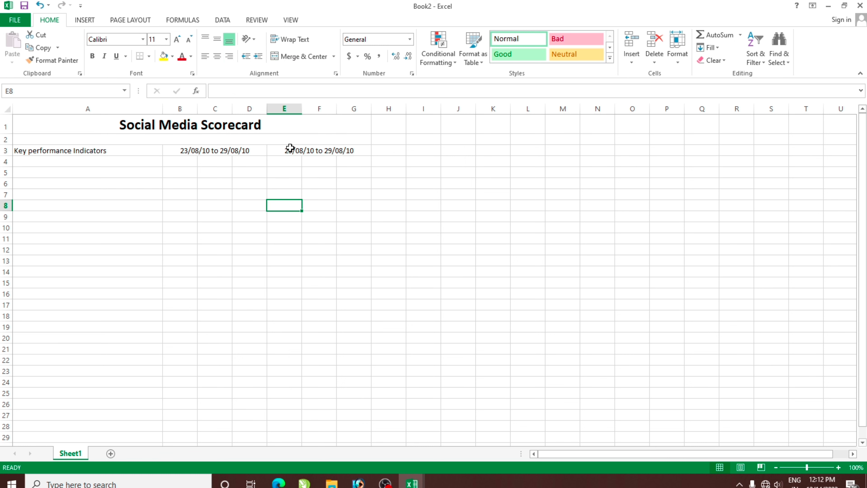
left_click(296, 154)
double_click(292, 151)
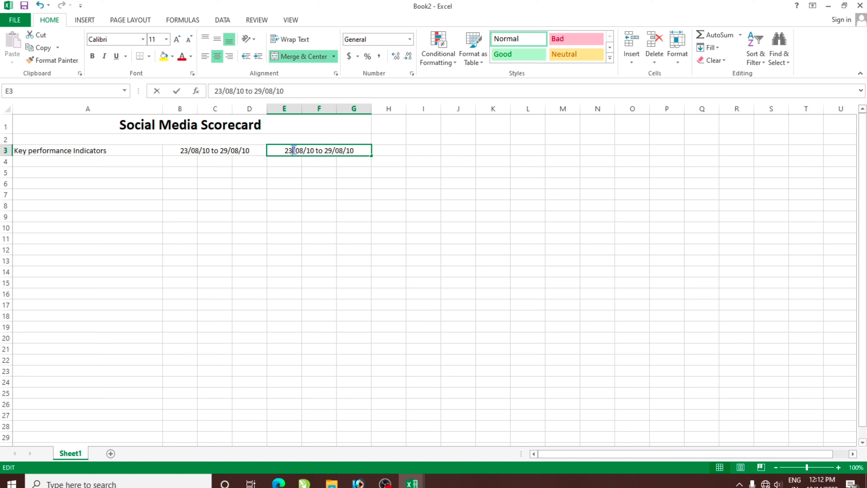
key("End")
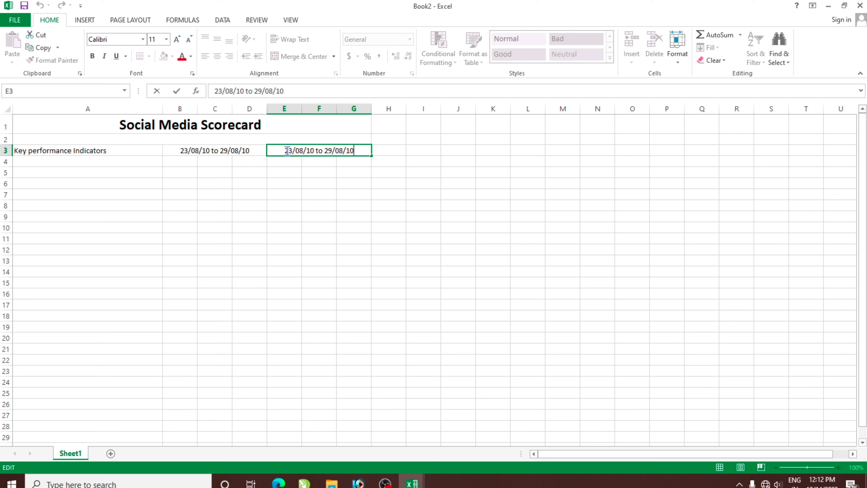
left_click(300, 207)
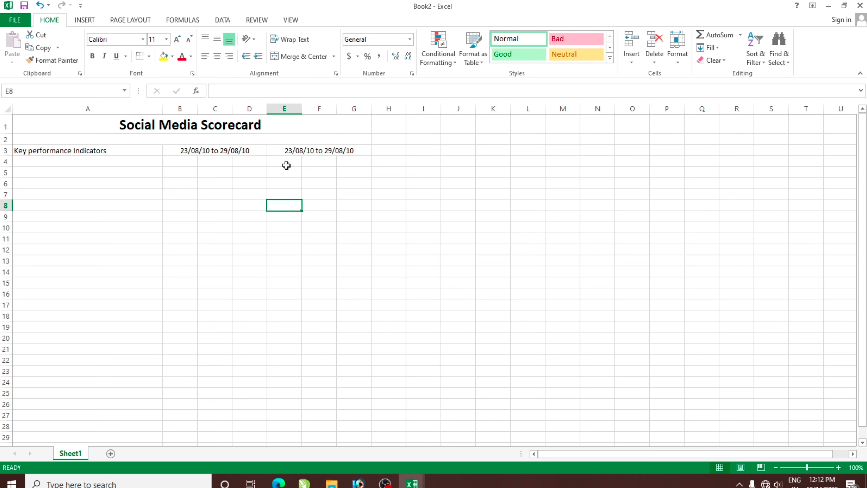
left_click(297, 153)
key("F2")
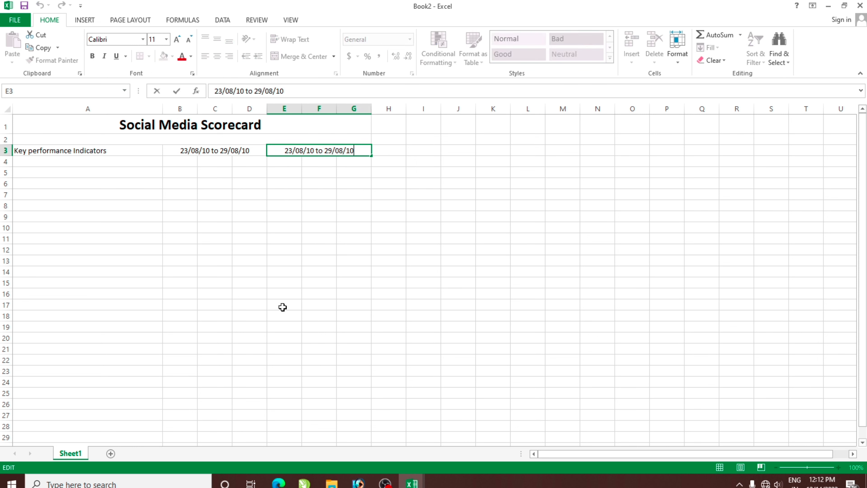
left_click(305, 273)
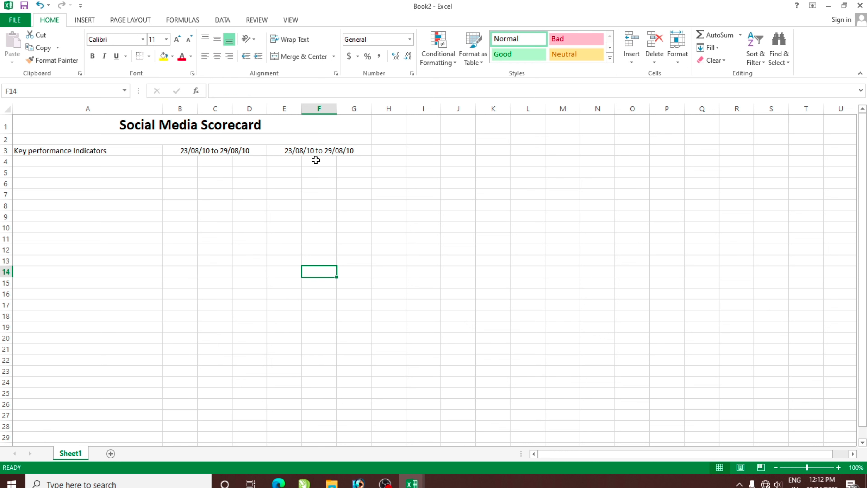
left_click(317, 150)
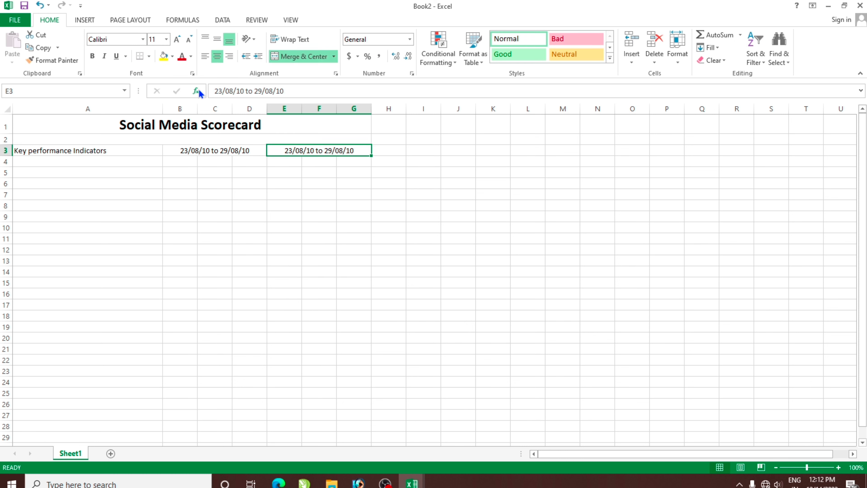
left_click(304, 90)
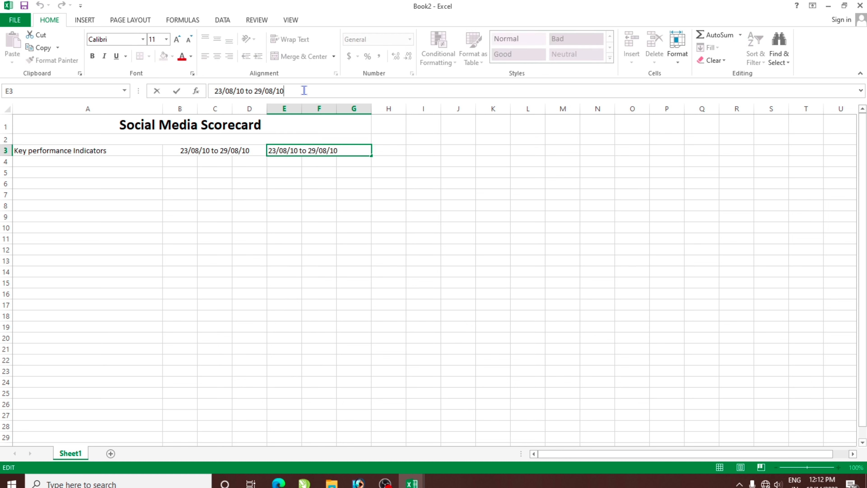
double_click(356, 151)
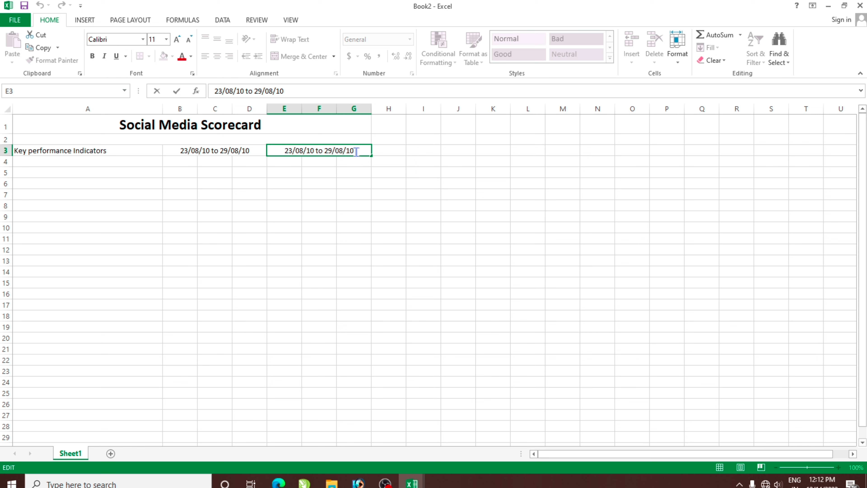
Change the E3 range to read 30/08/10 to 03/09/10.
key("Home")
key("Delete")
key("Delete")
type("30")
key("Delete")
key("Delete")
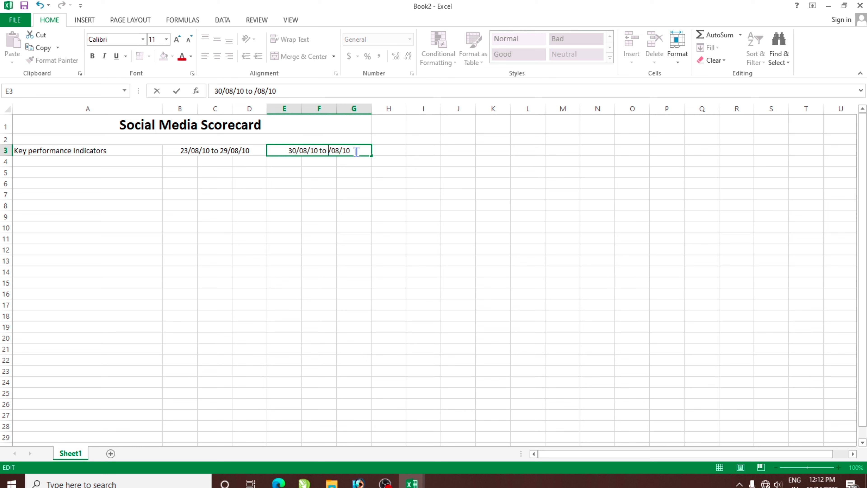
type("03")
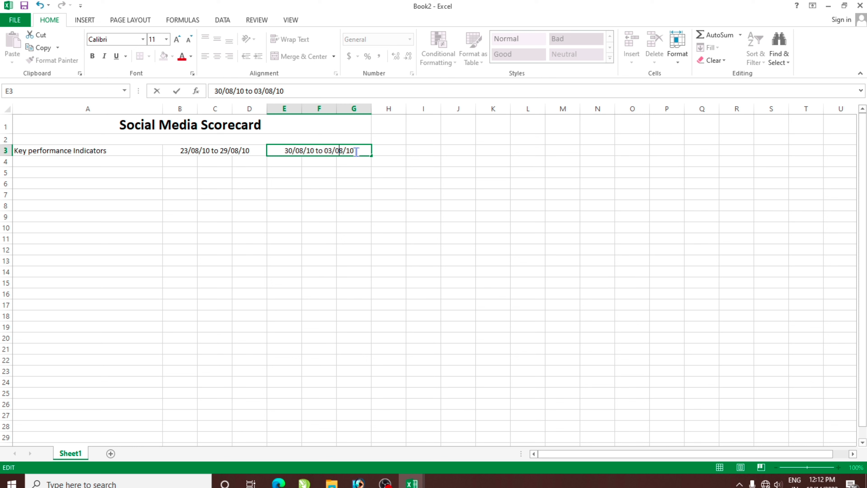
key("BackSpace")
type("9")
key("Return")
left_click(284, 193)
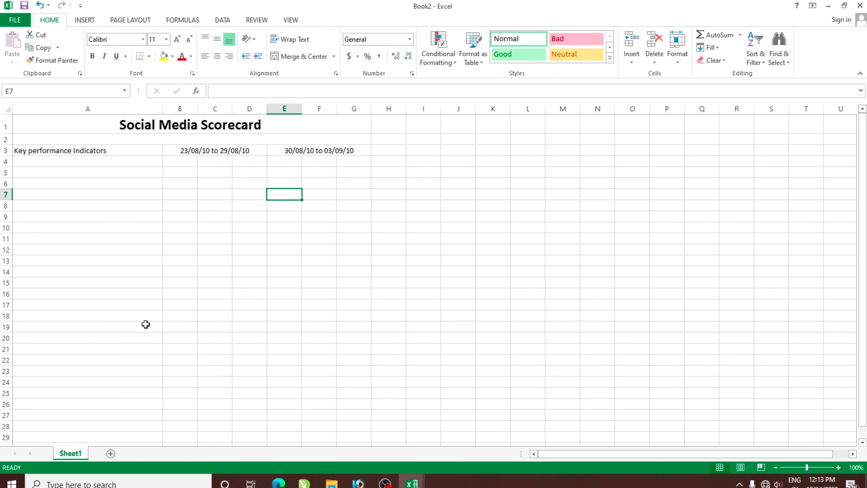
Enter 'XYZ Website' in A4 and centre it horizontally.
left_click(85, 161)
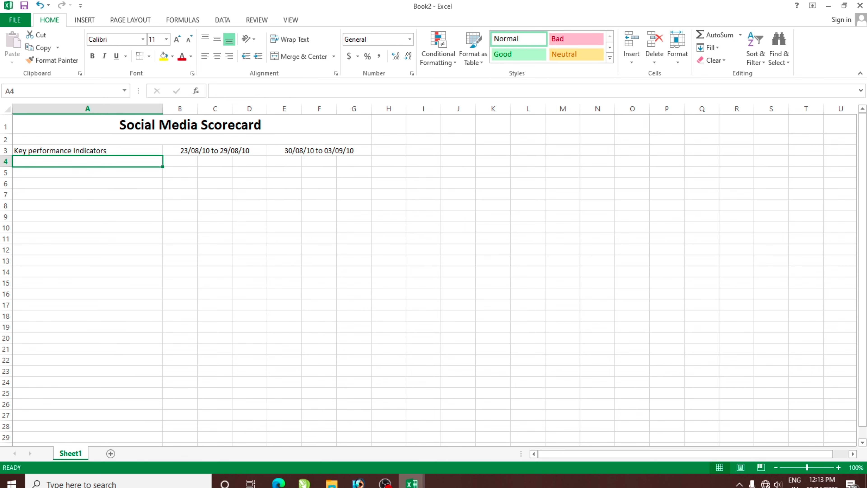
left_click(383, 449)
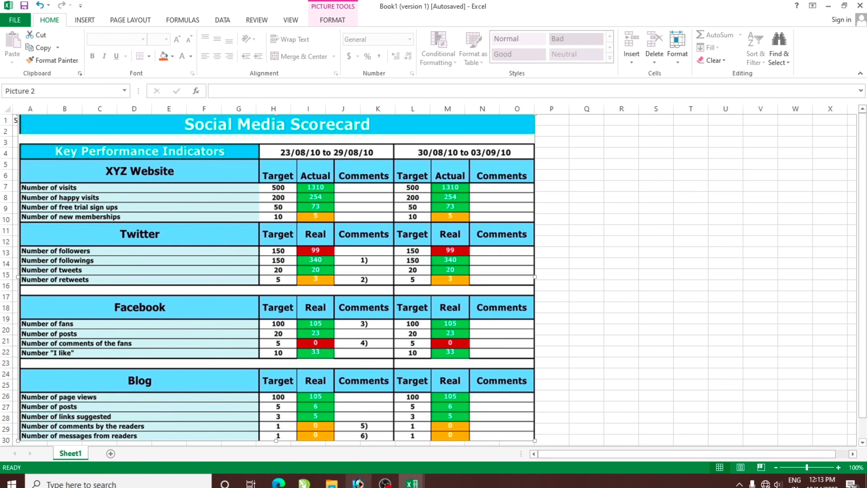
mouse_move(411, 482)
left_click(439, 465)
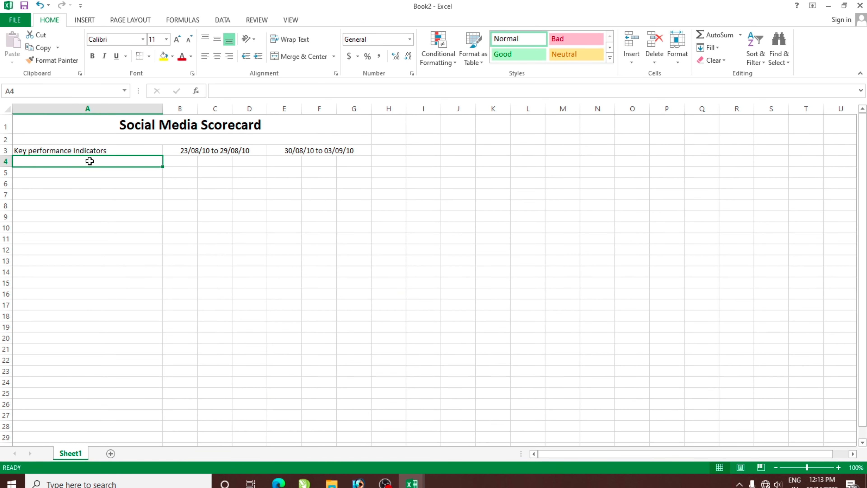
type("XYZ ")
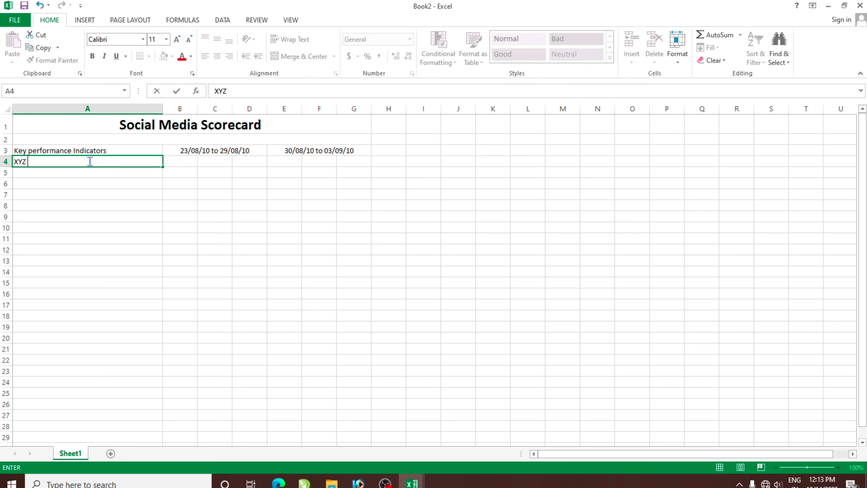
type("WE")
key("BackSpace")
key("BackSpace")
key("BackSpace")
left_click(75, 195)
left_click(70, 161)
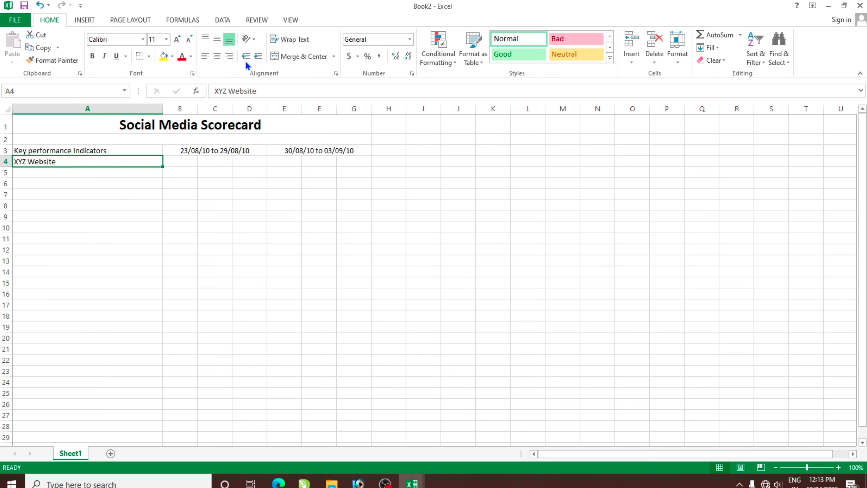
left_click(216, 56)
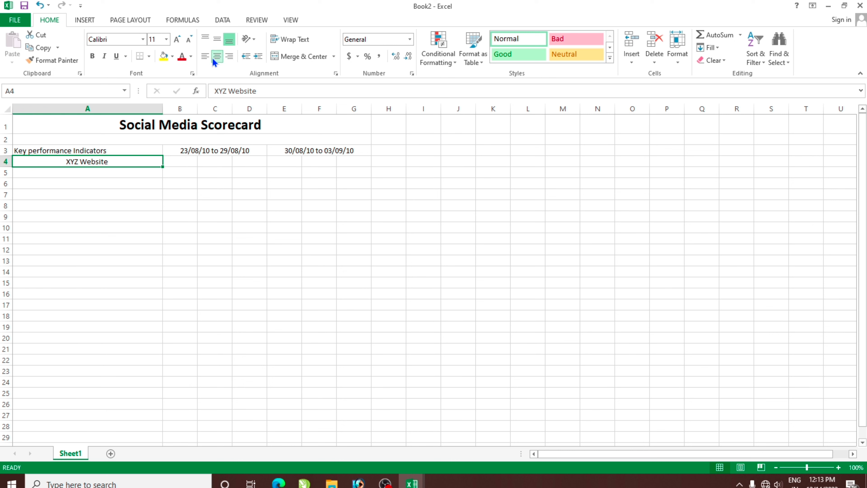
left_click(188, 165)
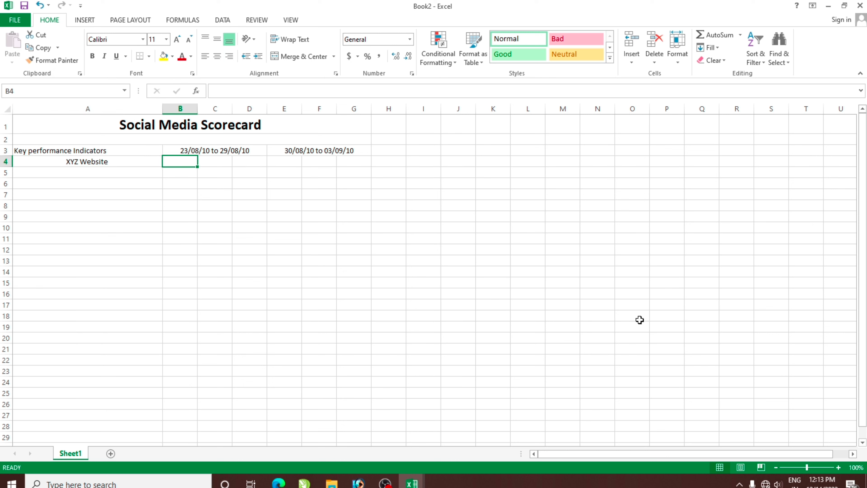
Enter the headings target, Actual and Comments in B4:D4, widening columns B and D.
type("target")
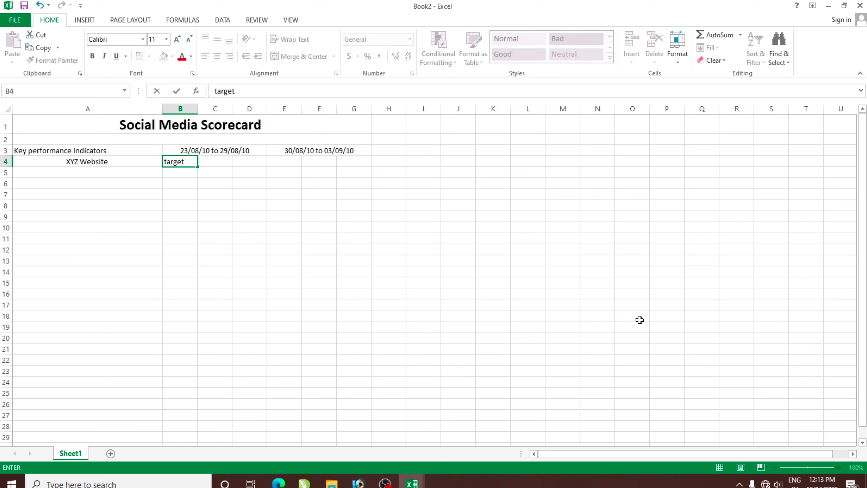
key("Tab")
type("c")
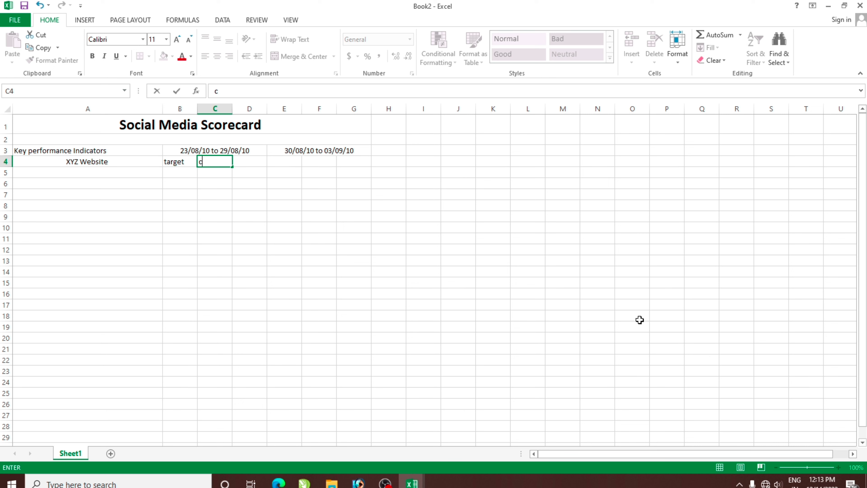
type("Actual")
key("Tab")
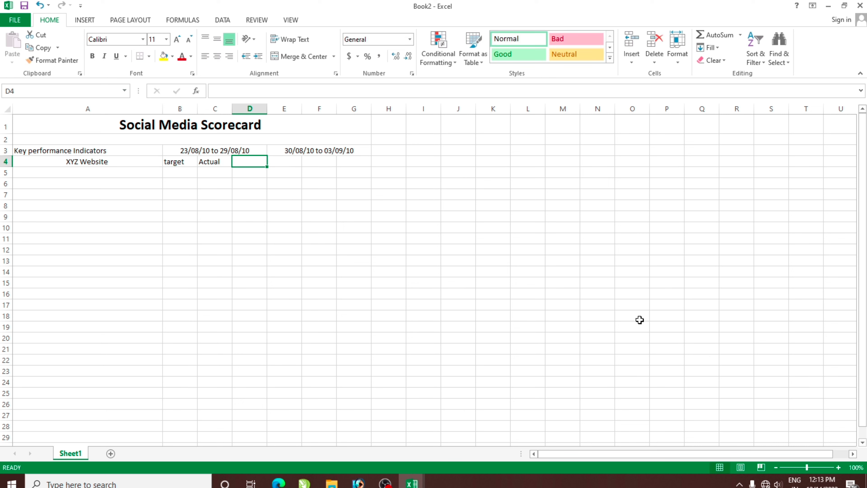
type("Comments")
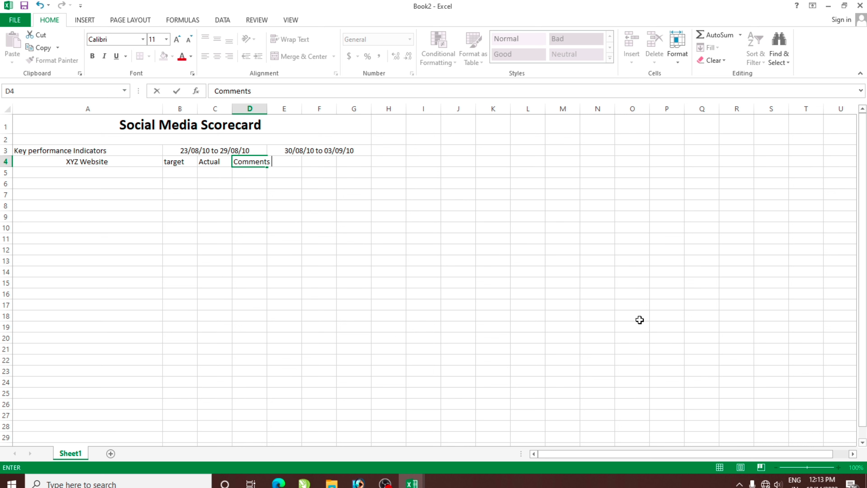
left_click(289, 303)
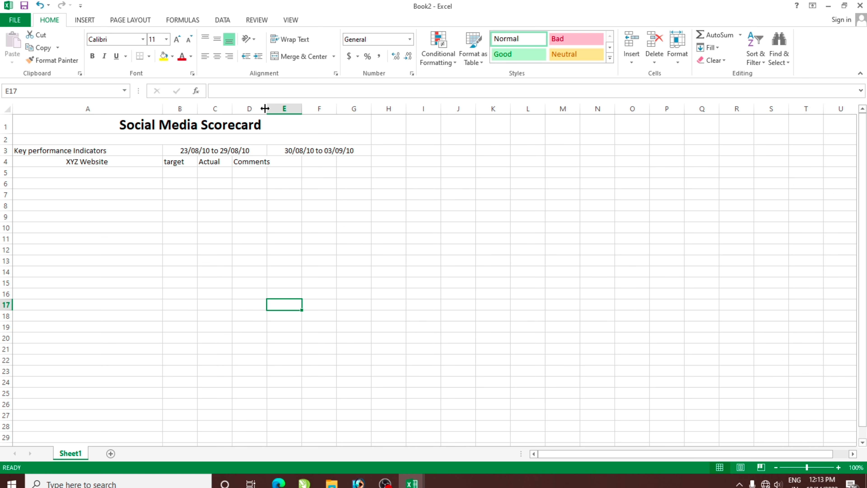
mouse_move(266, 106)
left_mouse_down()
mouse_move(273, 106)
mouse_move(202, 109)
left_mouse_up()
left_click(172, 207)
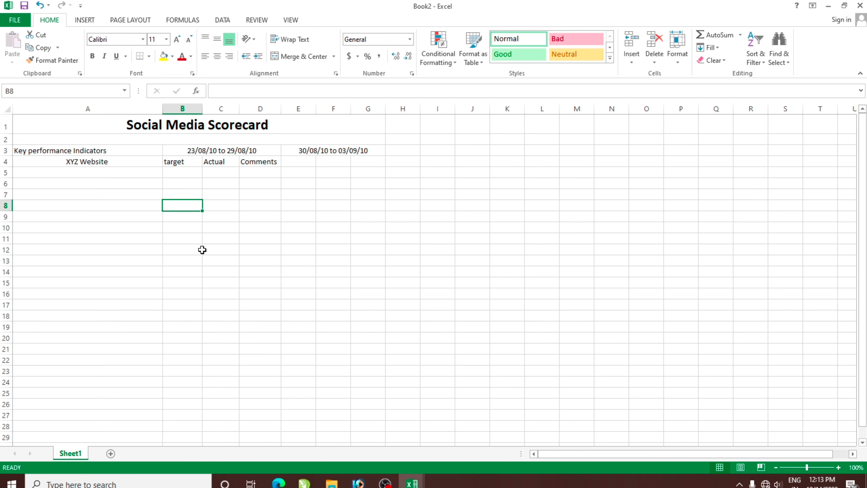
Copy the B4:D4 headings into E4:G4 and widen column G to fit Comments.
left_click_drag(175, 160, 247, 161)
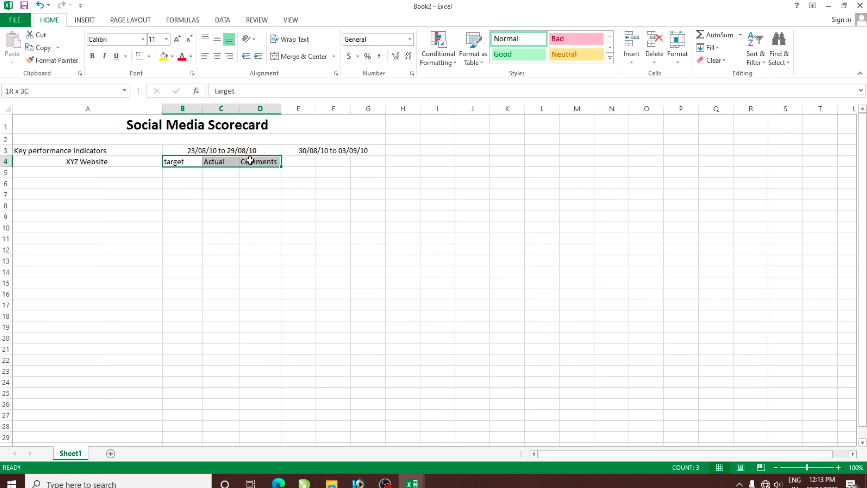
left_click(40, 47)
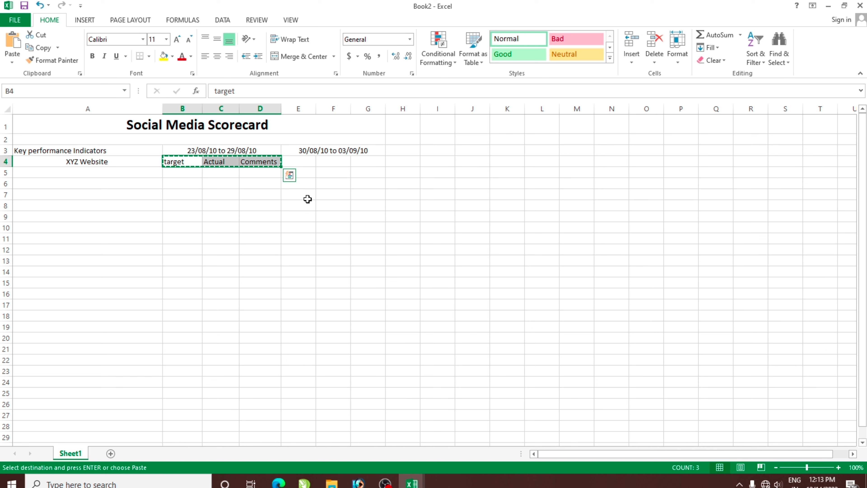
left_click(296, 163)
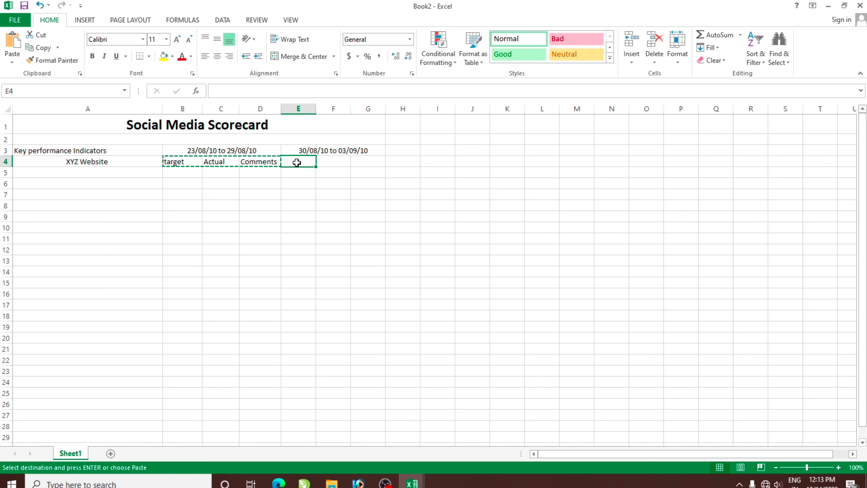
key("Return")
left_click(327, 209)
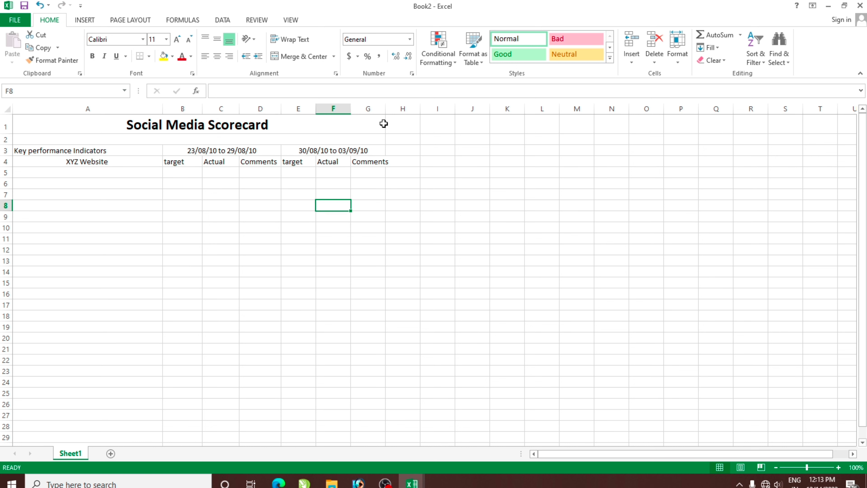
left_click_drag(387, 110, 393, 110)
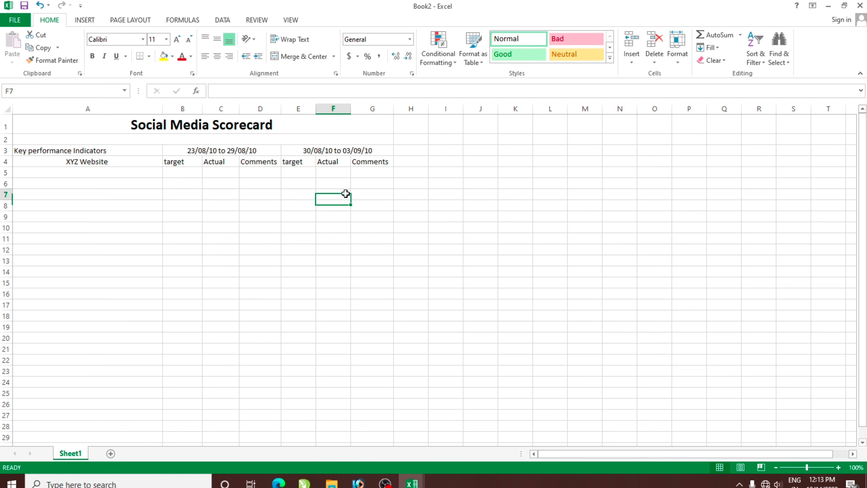
left_click(344, 193)
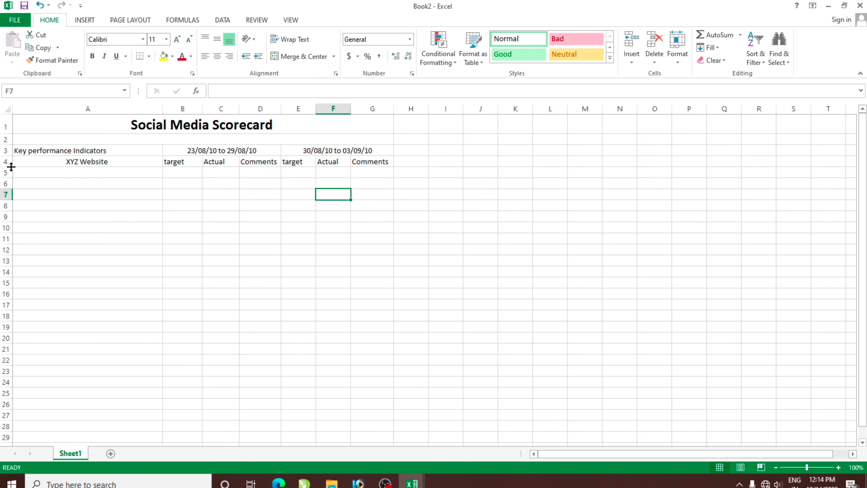
Make row 4 taller and vertically centre the headings in A4:G4.
left_click_drag(11, 167, 12, 176)
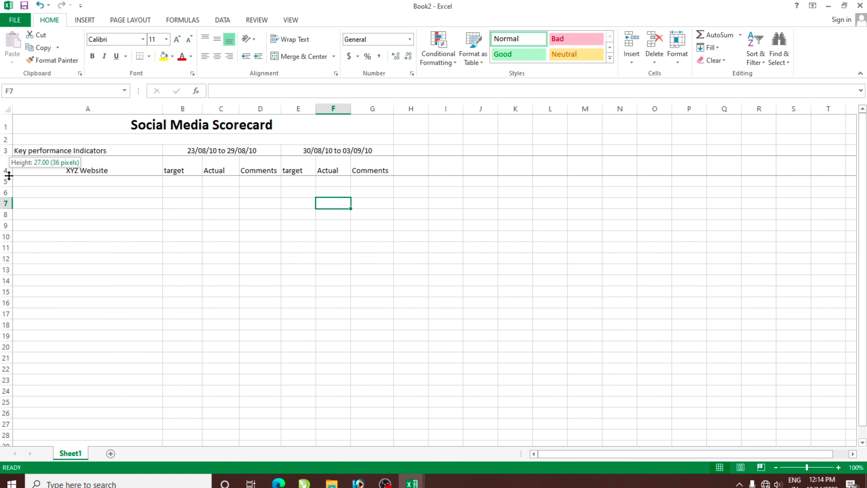
left_click_drag(9, 175, 9, 177)
left_click(70, 238)
left_click(98, 167)
left_click_drag(98, 167, 374, 167)
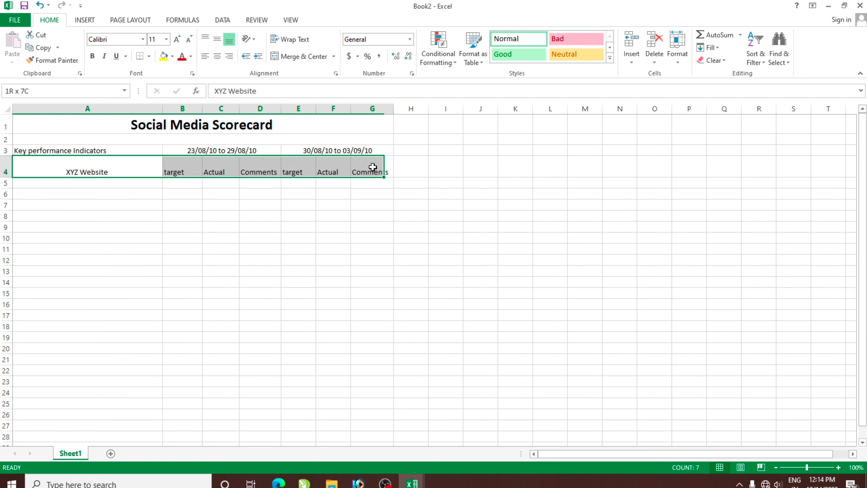
left_click(218, 41)
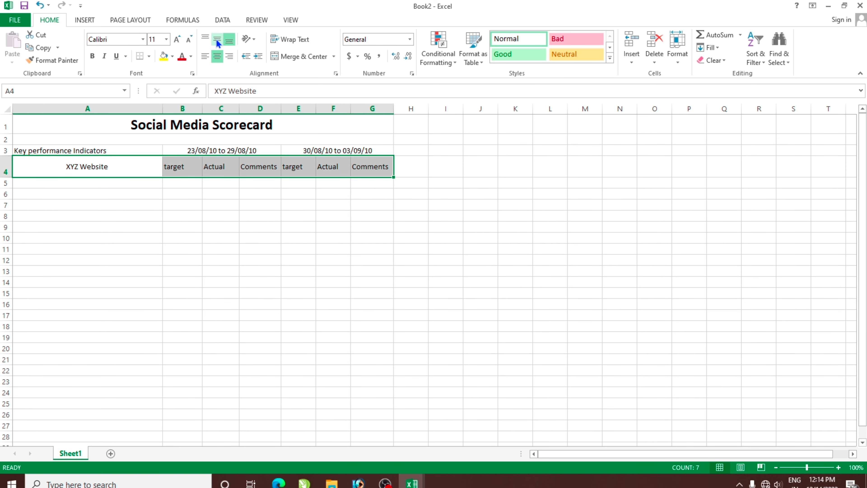
left_click(200, 240)
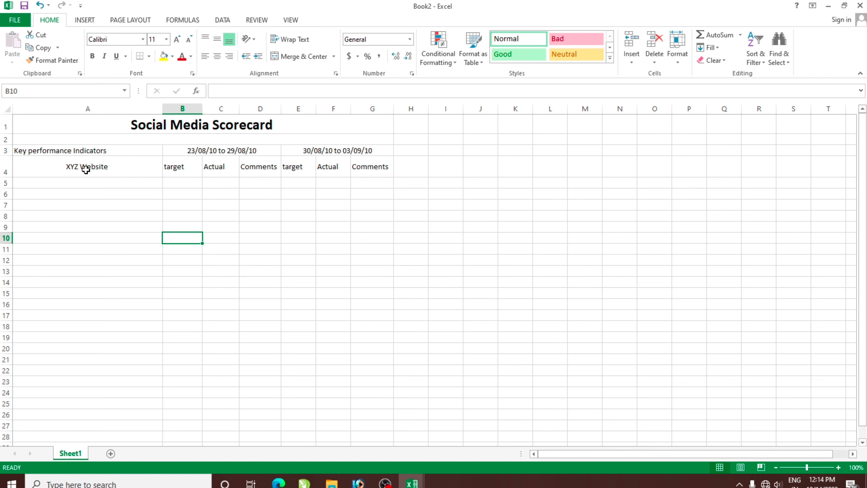
Try the alignment options on XYZ Website, finishing centred both horizontally and vertically.
left_click(110, 167)
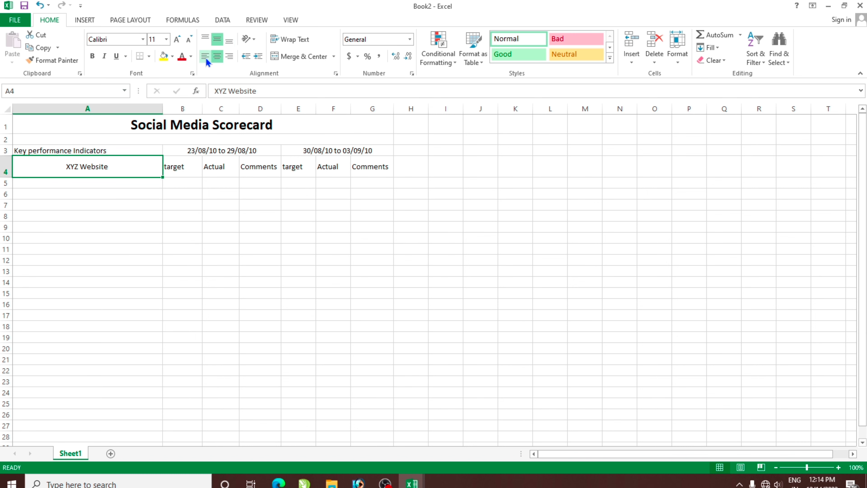
left_click_drag(8, 177, 8, 212)
left_click(88, 273)
left_click(94, 191)
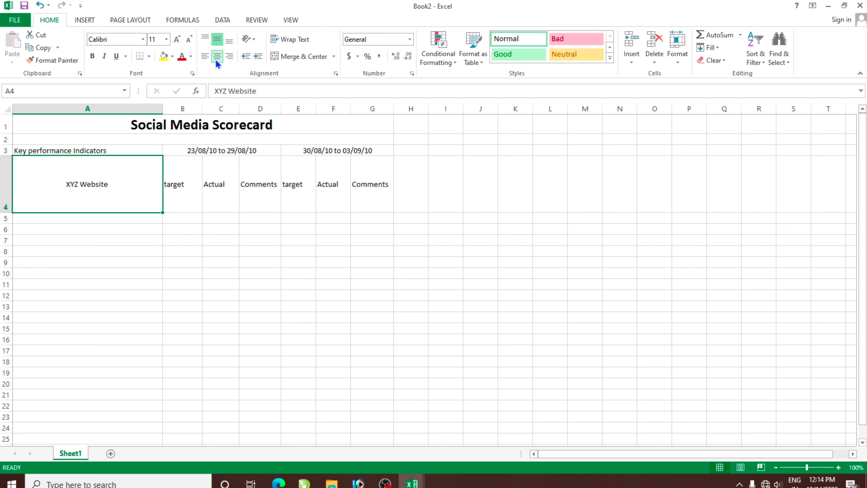
left_click(206, 56)
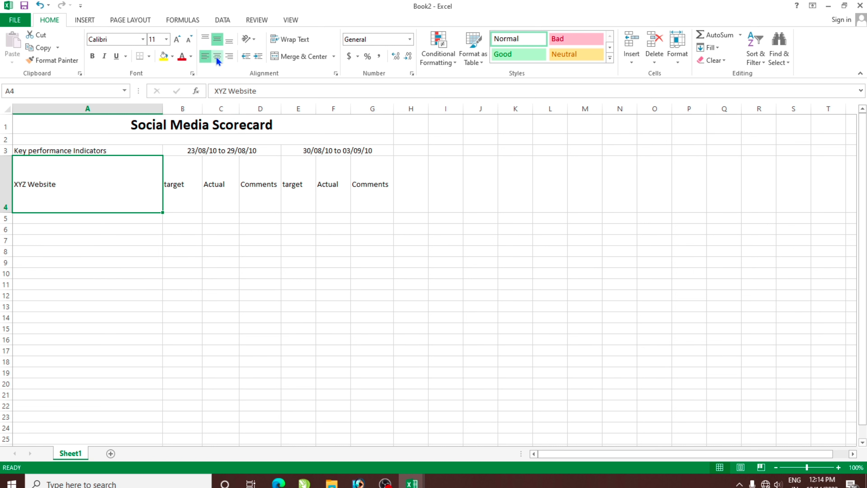
left_click(226, 58)
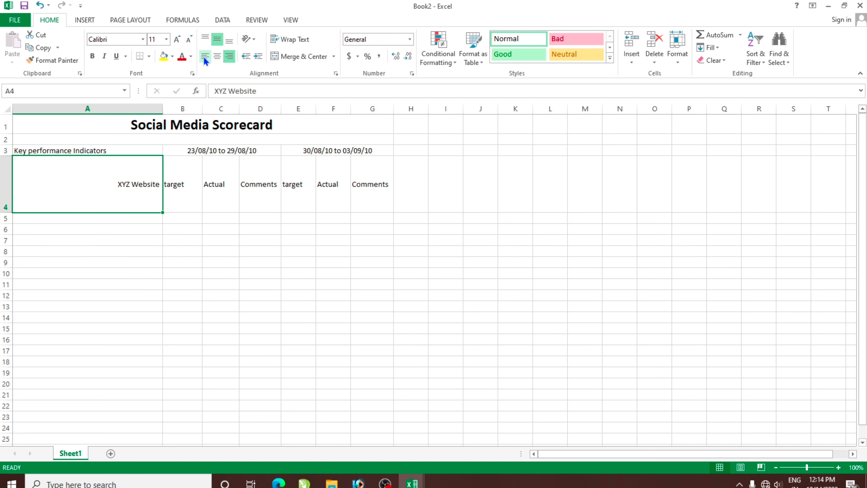
left_click(206, 58)
left_click(217, 57)
left_click(229, 57)
left_click(210, 41)
left_click(217, 40)
left_click(228, 44)
left_click(217, 41)
left_click(218, 56)
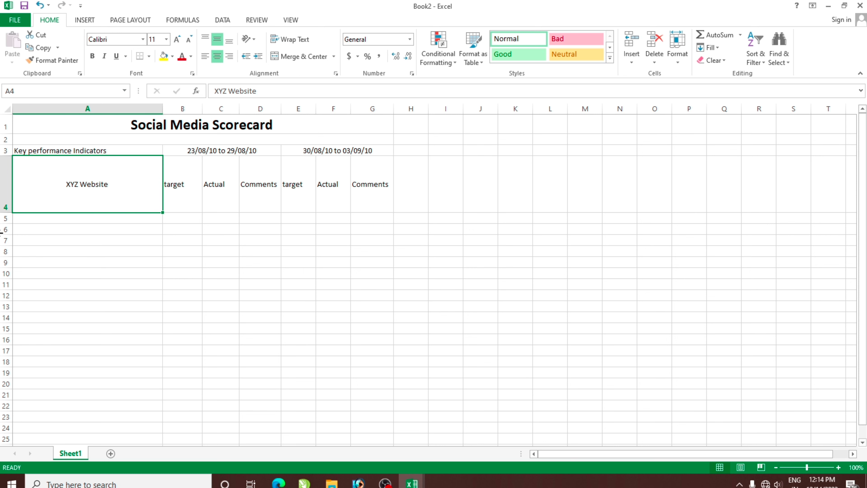
Shrink row 4 back to standard height and reselect the headings A4:G4.
left_click(73, 234)
left_click_drag(8, 213, 10, 178)
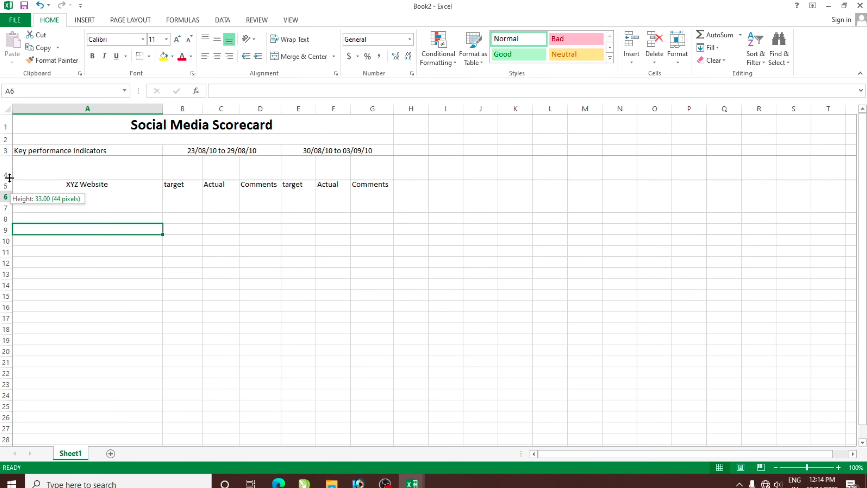
key("Down")
key("Down")
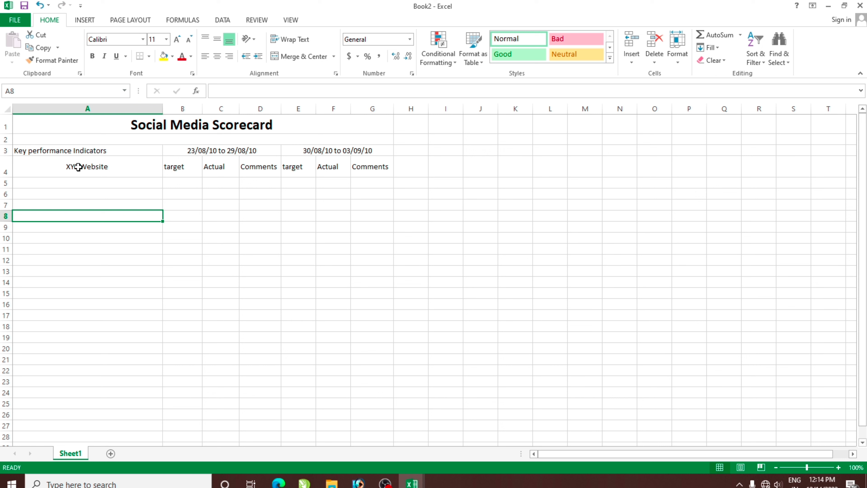
left_click_drag(78, 166, 374, 167)
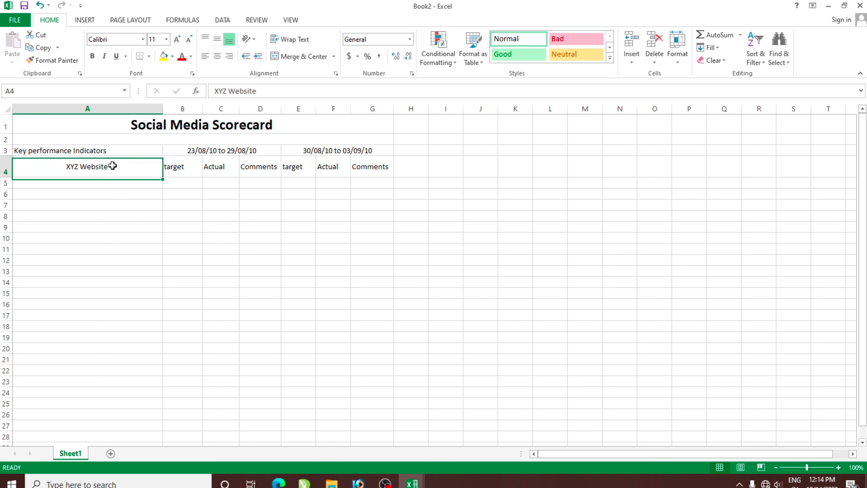
Bold and enlarge the row 4 headings, and capitalise 'Target' in B4.
left_click(93, 62)
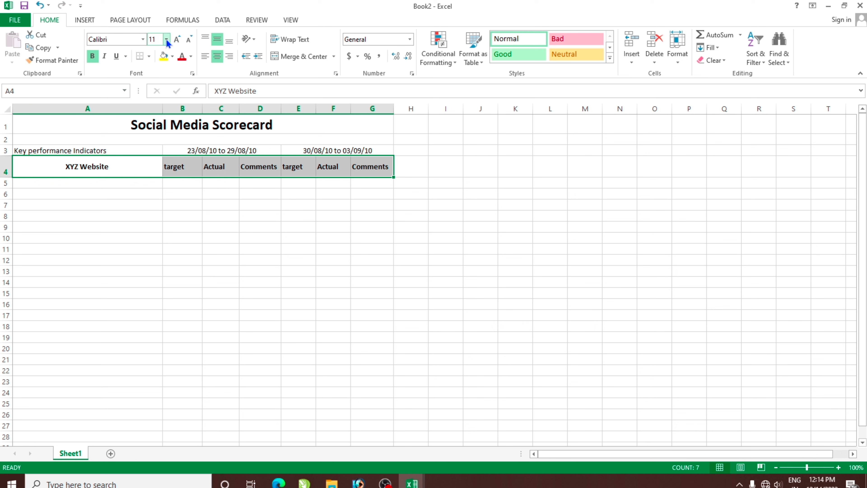
left_click(176, 42)
left_click(224, 303)
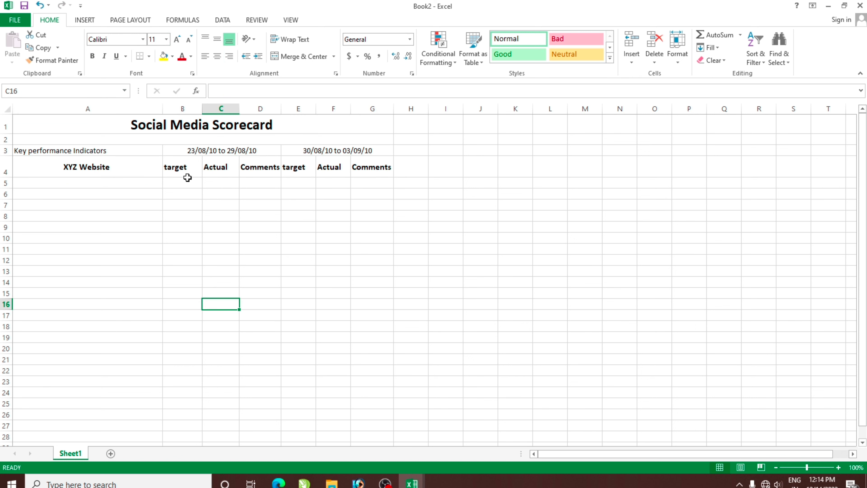
double_click(166, 166)
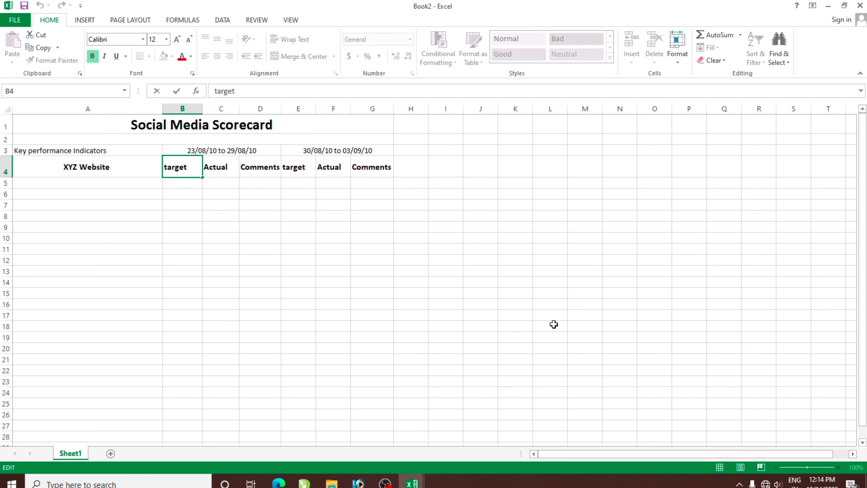
key("BackSpace")
type("T")
key("Return")
Copy the capitalised 'Target' from B4 over the lowercase heading in E4.
key("Right")
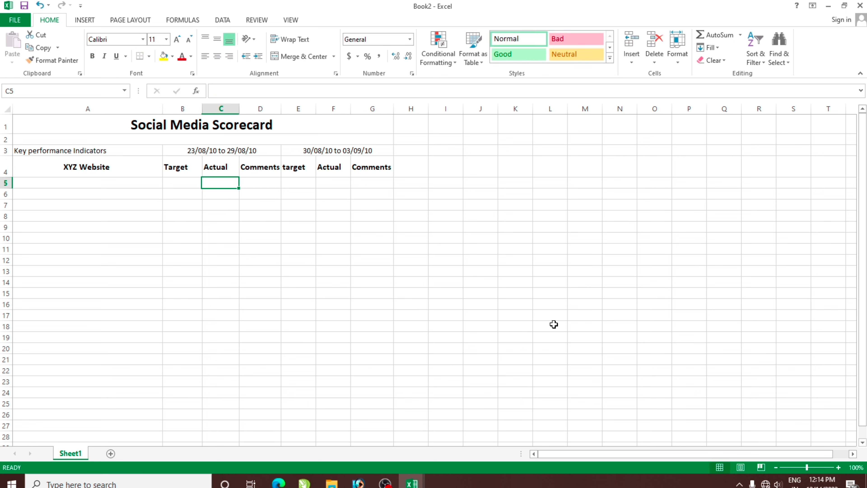
key("Right")
key("Right")
key("Up")
key("Left")
key("Left")
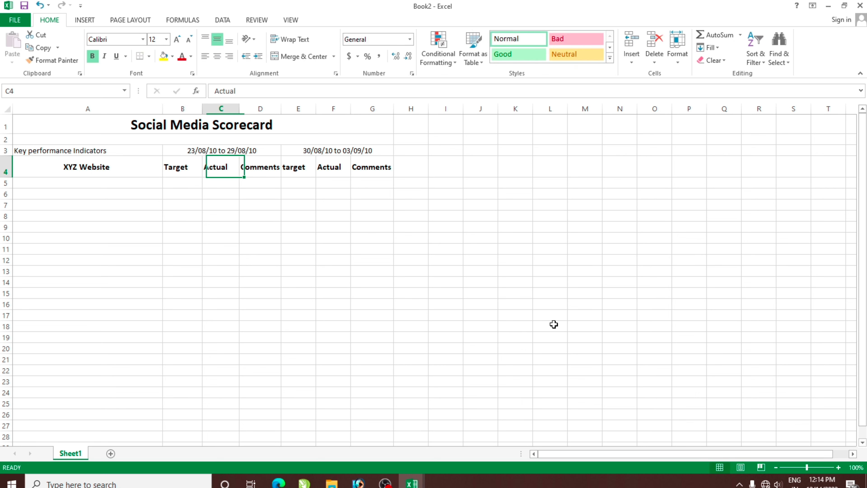
key("Left")
key("Left")
key("Right")
key("ctrl+c")
key("Right")
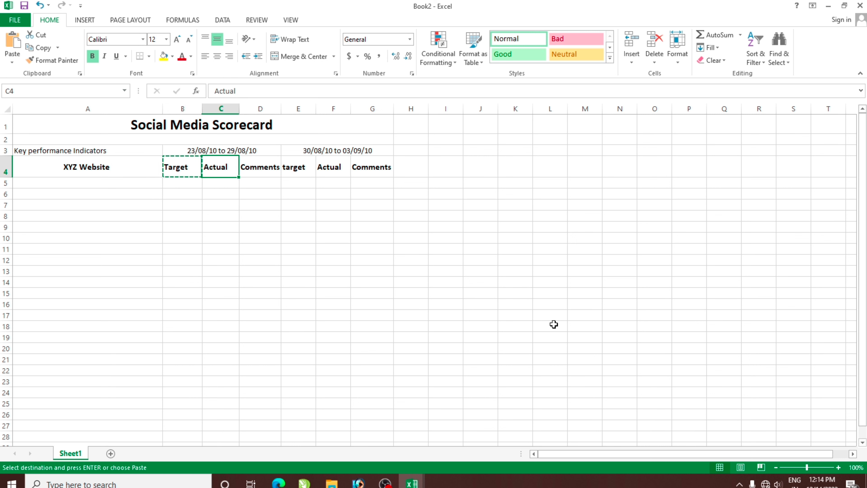
key("Right")
key("Right")
key("ctrl+v")
key("Escape")
left_click(372, 249)
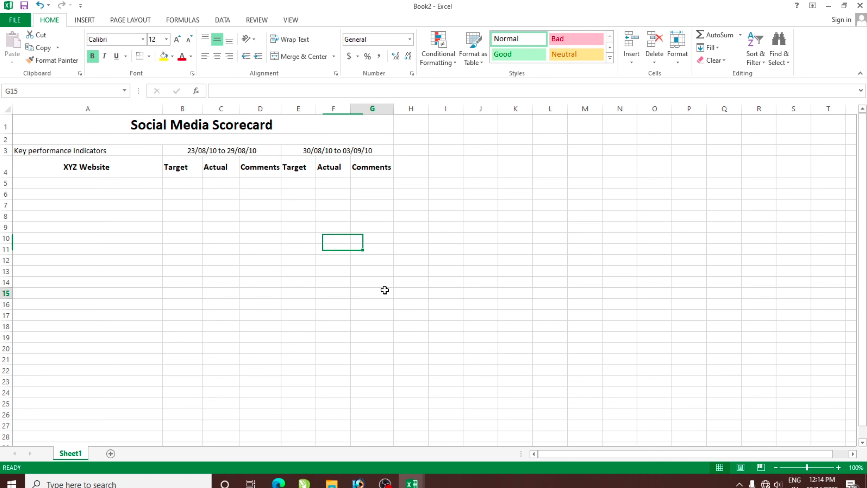
left_click(385, 291)
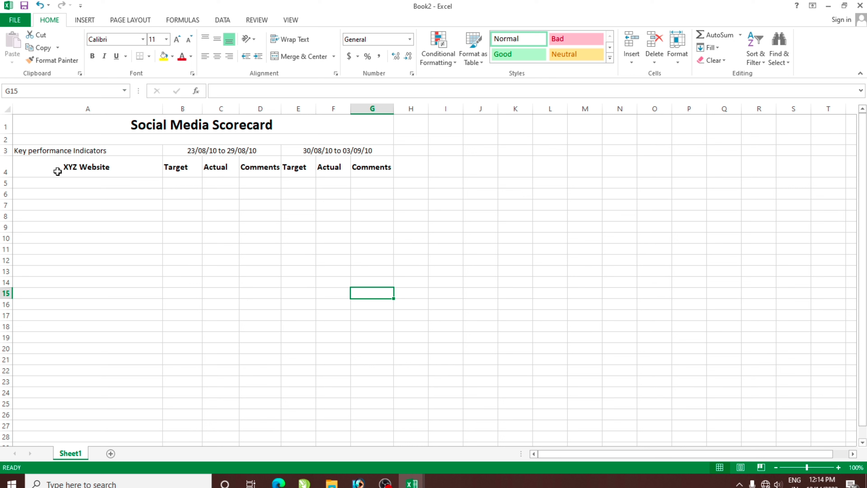
left_click(50, 185)
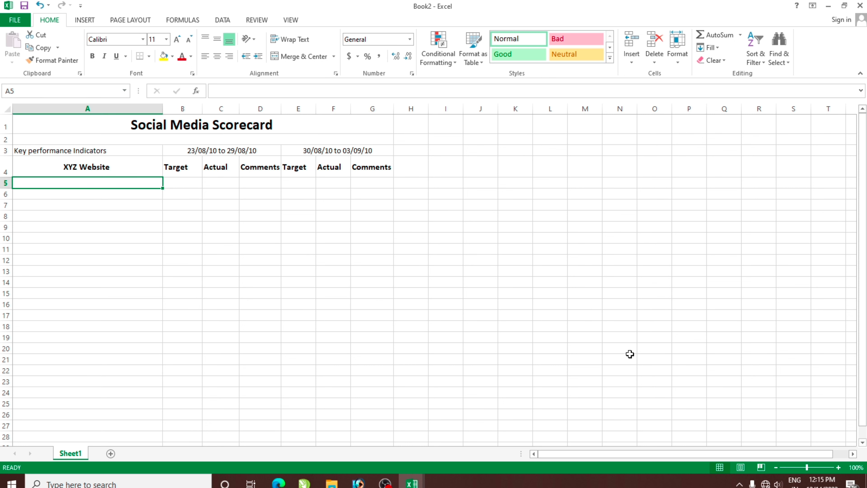
Fill A5:A8 with visits, happy visits, free trial sign ups and new memberships labels.
type("Number of Visits")
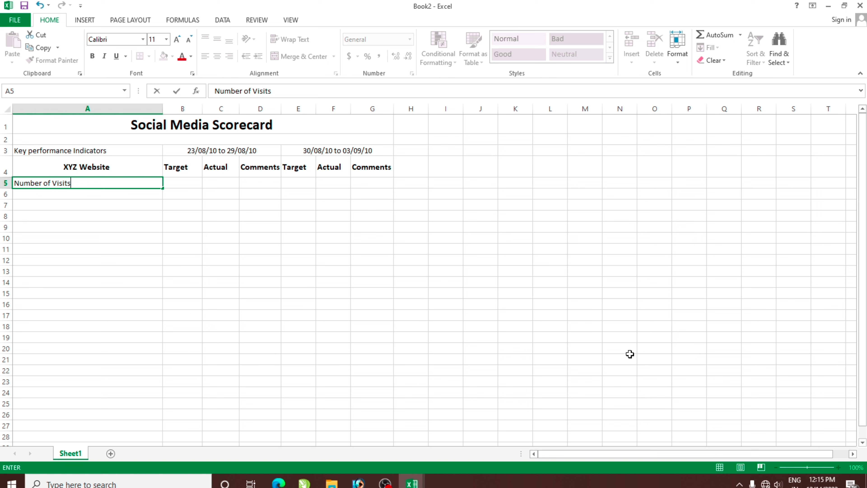
key("Return")
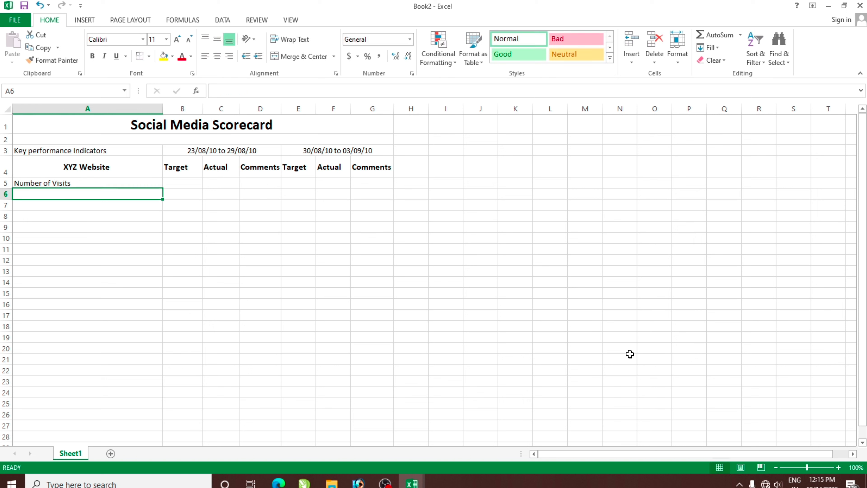
type("Nuber")
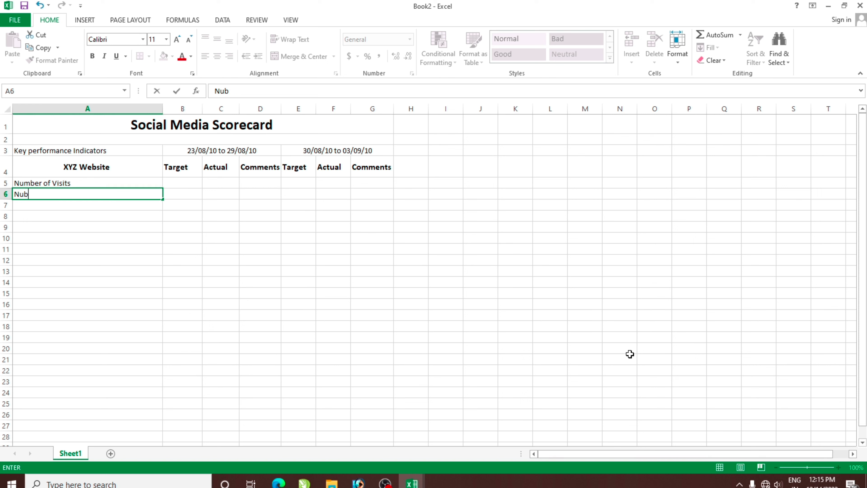
key("BackSpace")
type("mber of ")
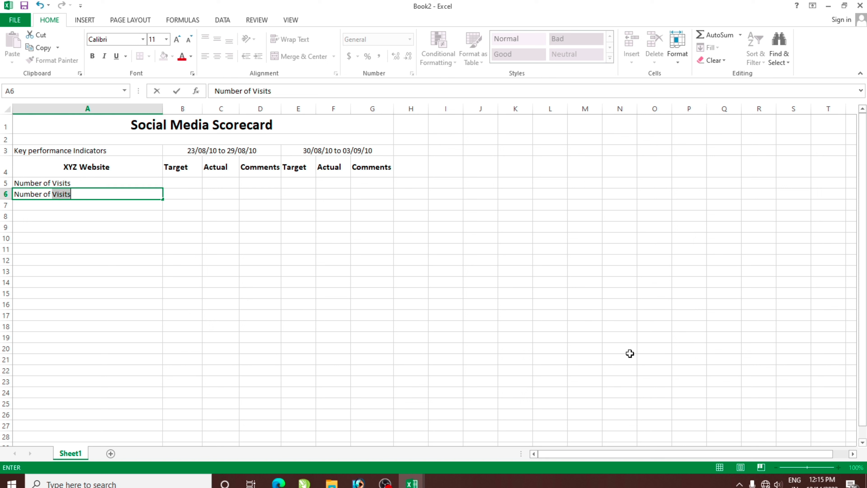
type("happy visits")
key("Return")
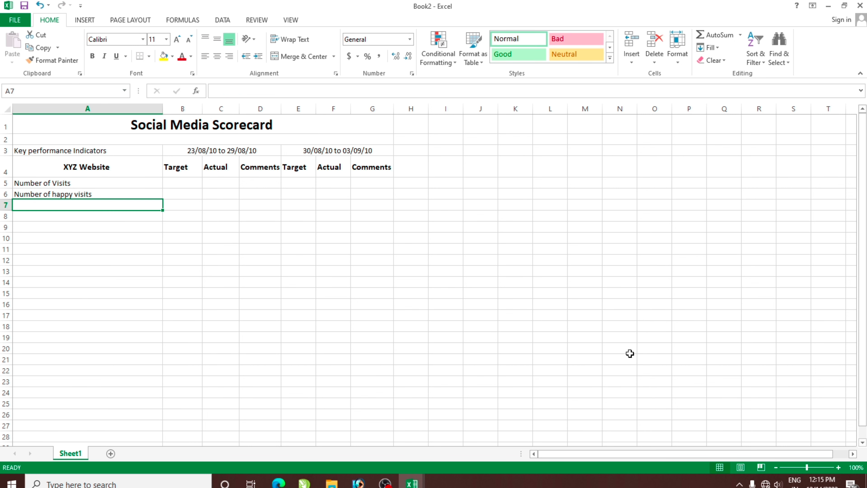
type("number of free trial sign ups")
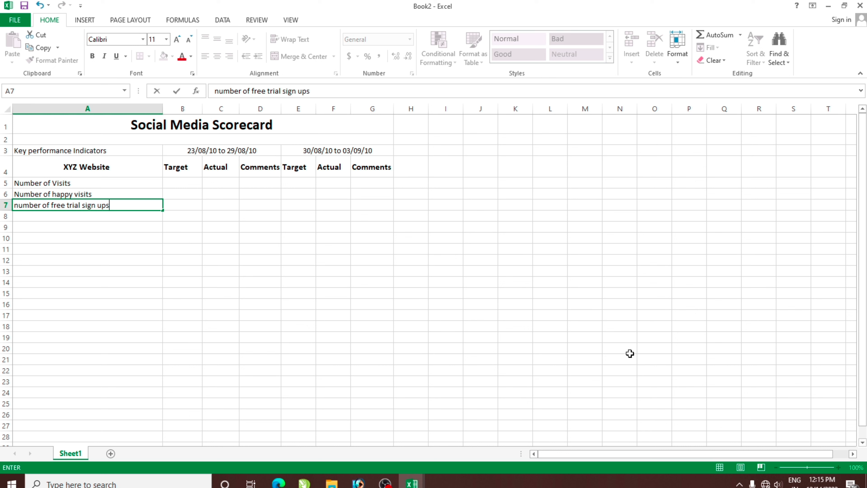
key("Return")
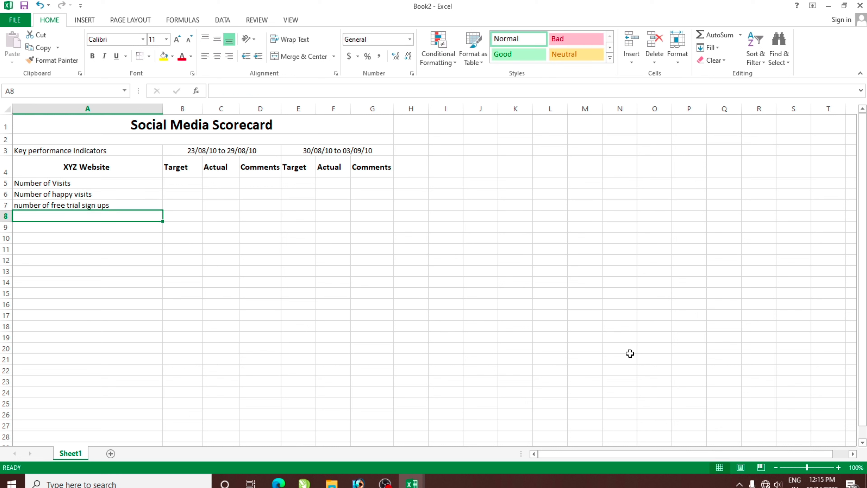
type("number of new ")
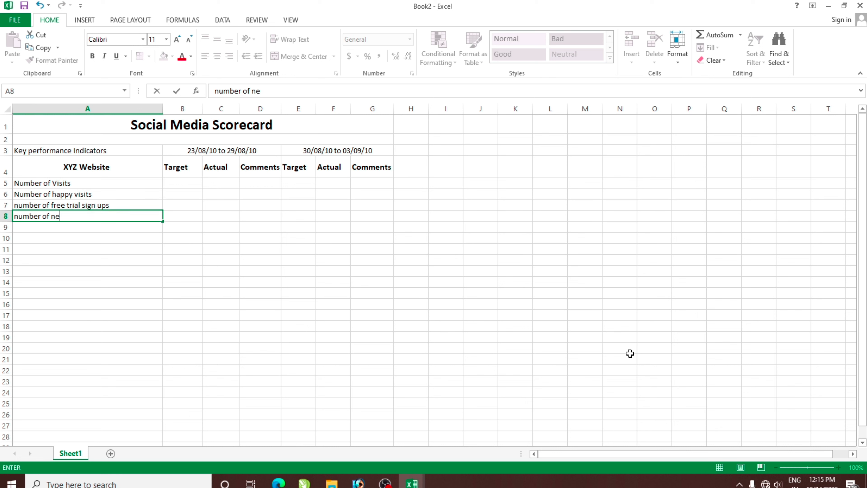
type("membership")
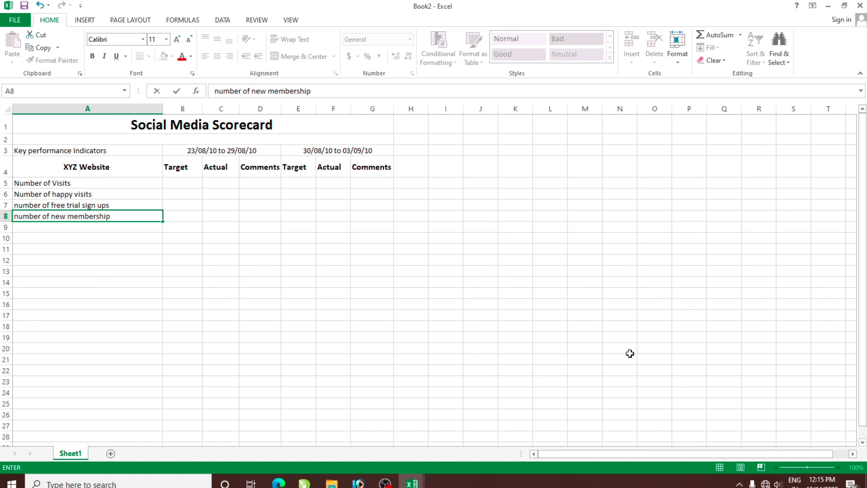
type("s")
key("Return")
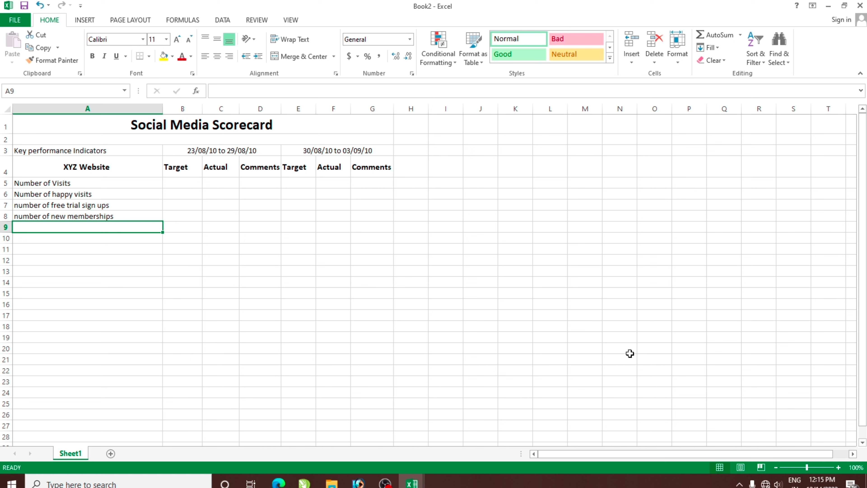
Enter the week-one targets 500, 200, 50 and 10 in B5:B8.
left_click(175, 181)
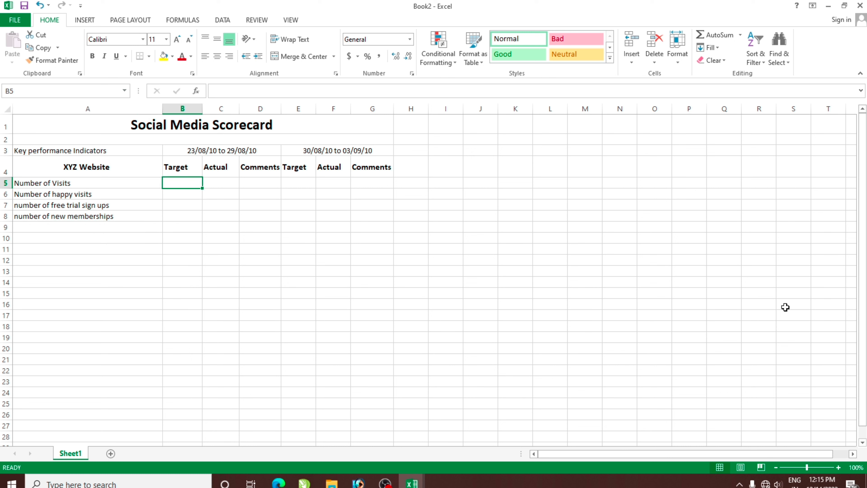
type("500")
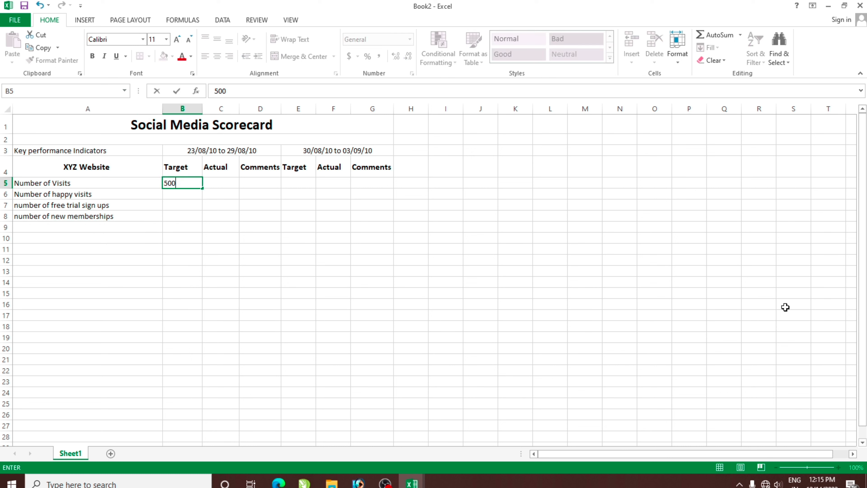
key("Return")
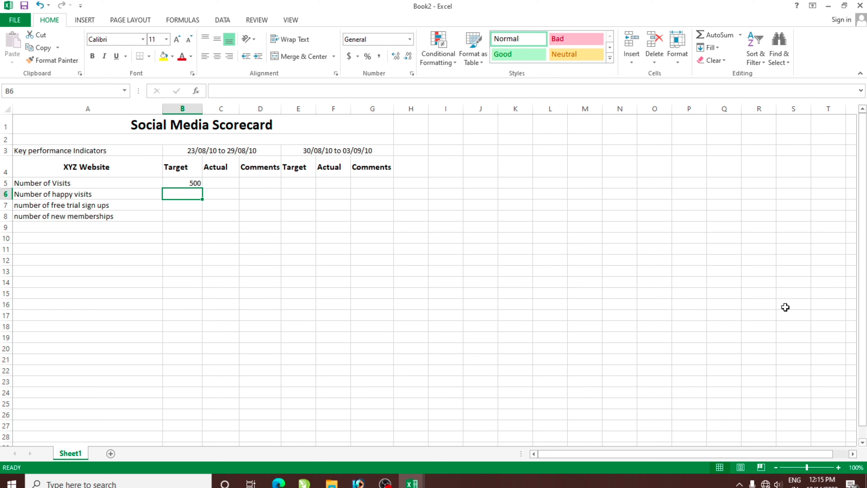
type("1")
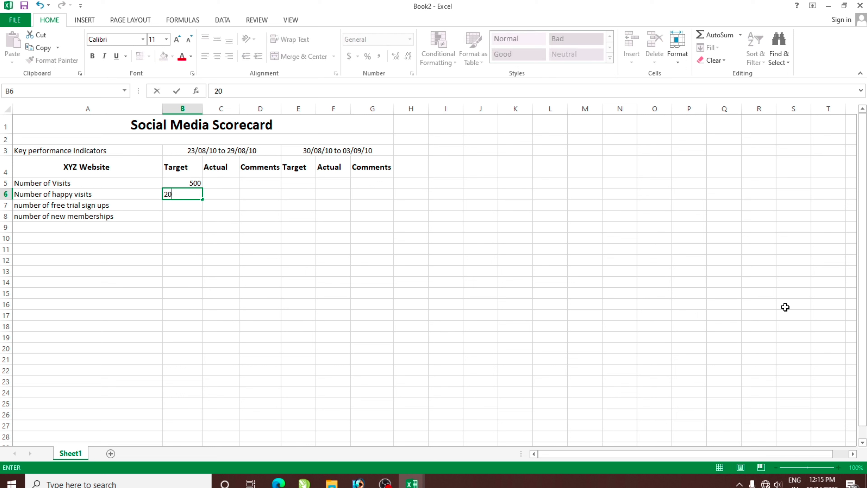
type("0")
key("Return")
type("50")
key("Return")
Enter the week-one actuals 1310, 254, 73 and 5 in C5:C8.
type("10")
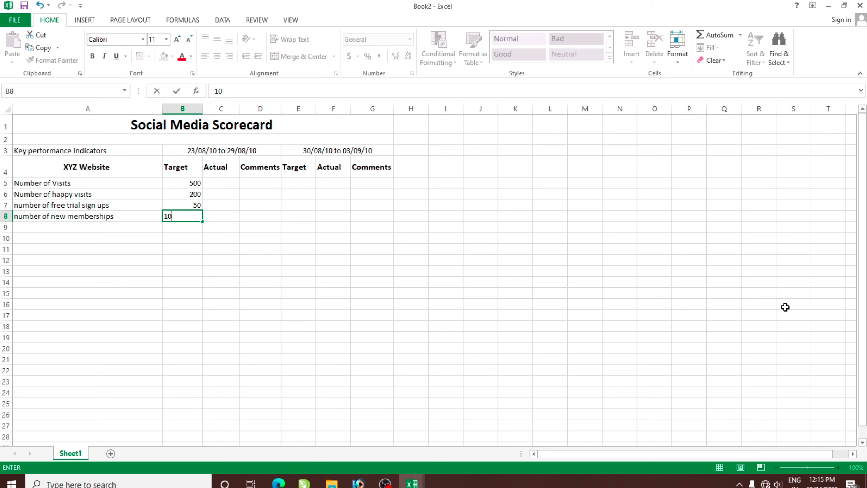
key("Return")
key("Right")
key("Up")
key("Up")
key("Up")
key("Up")
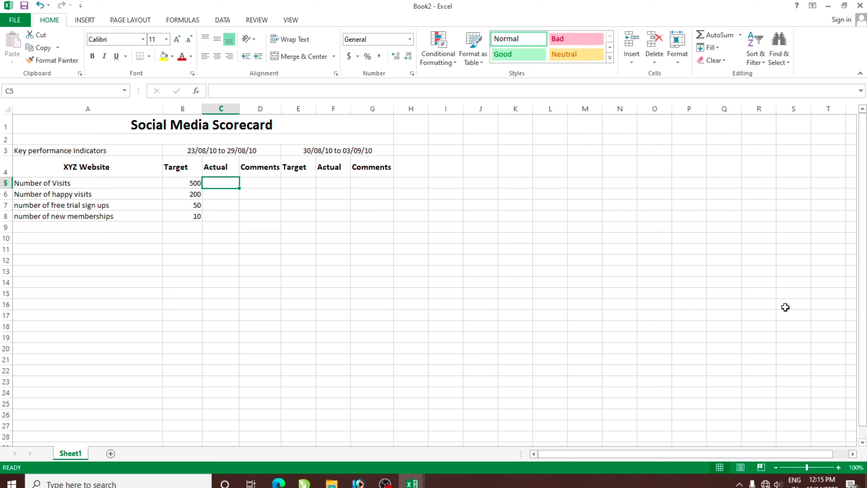
type("13")
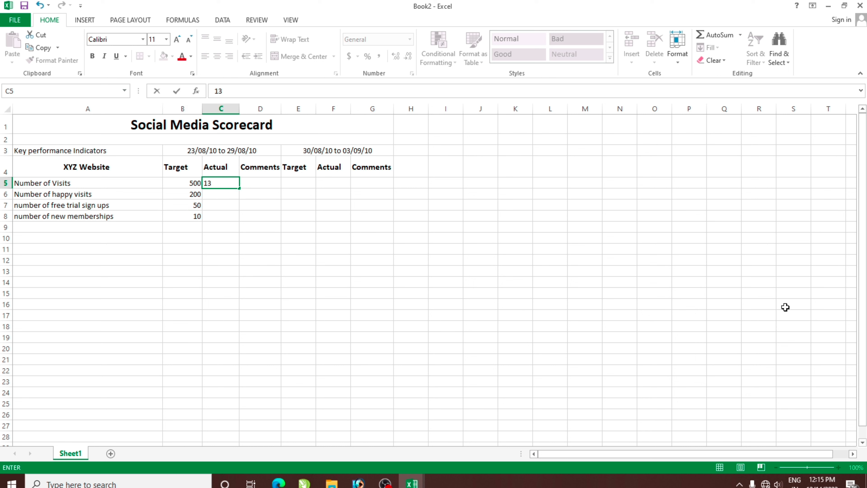
type("0")
key("Return")
type("25")
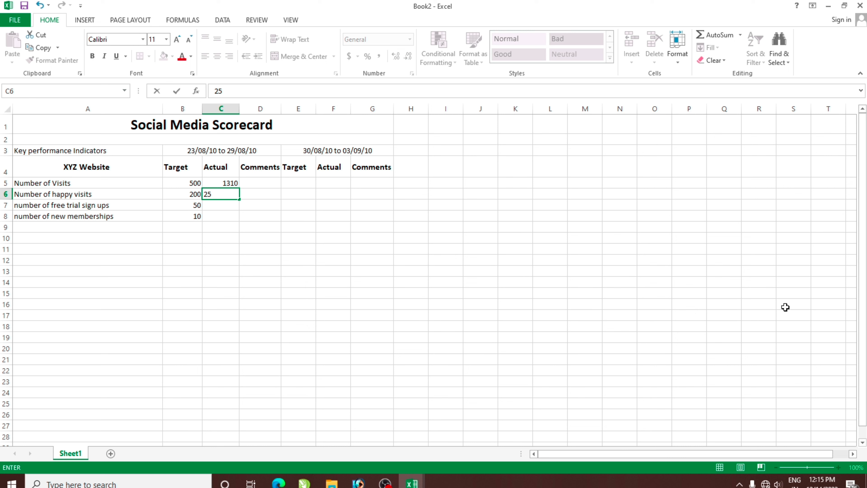
type("4")
key("Return")
type("73")
key("Return")
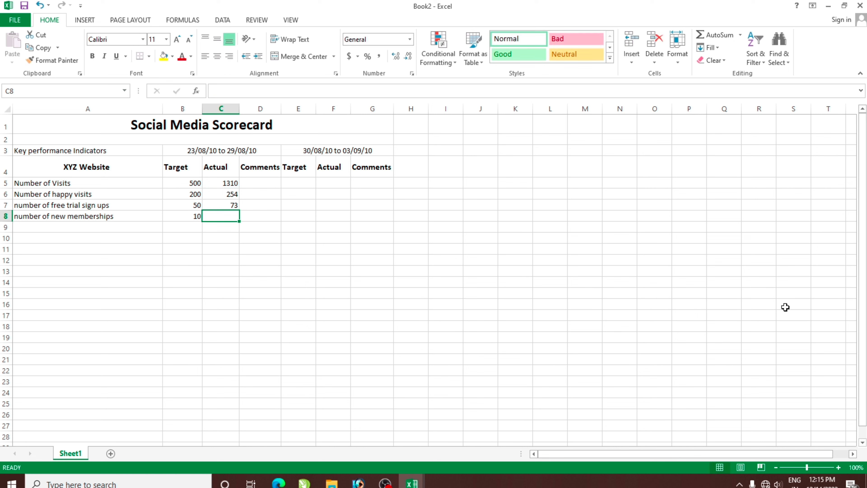
type("5")
key("Right")
key("Right")
key("Right")
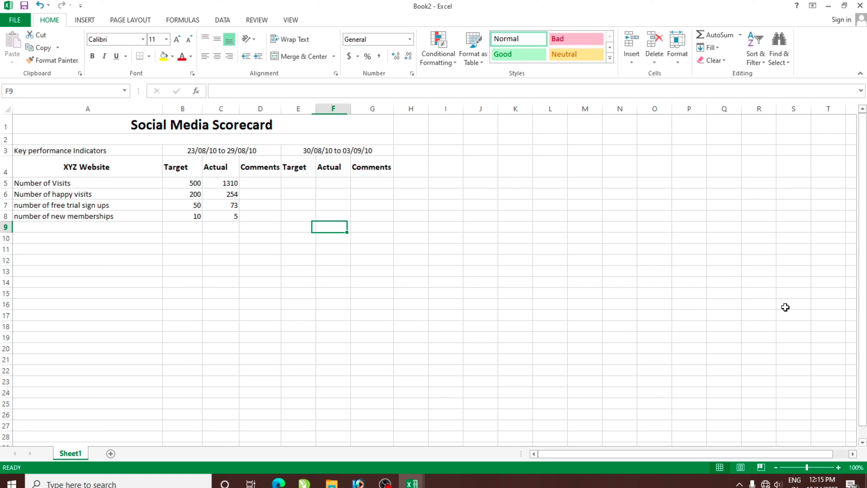
key("Up")
key("Up")
key("Up")
key("Left")
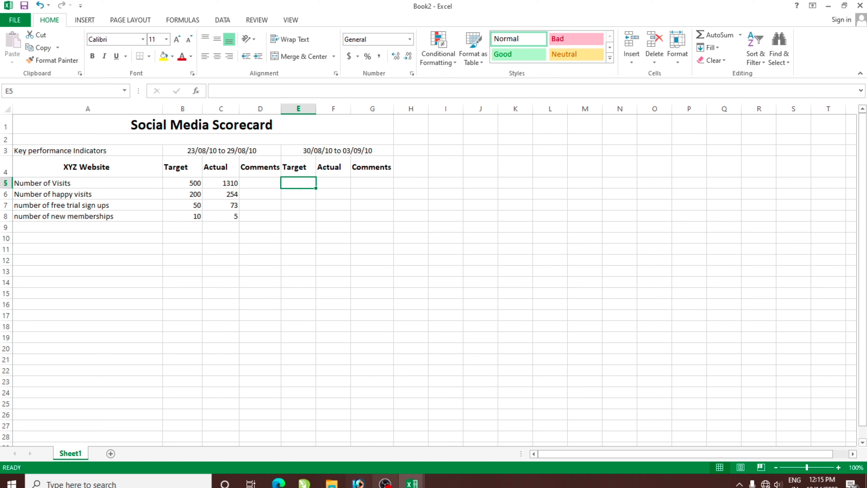
Check the Book1 reference, then copy week one's B5:C8 figures into E5:F8.
left_click(412, 483)
left_click(385, 455)
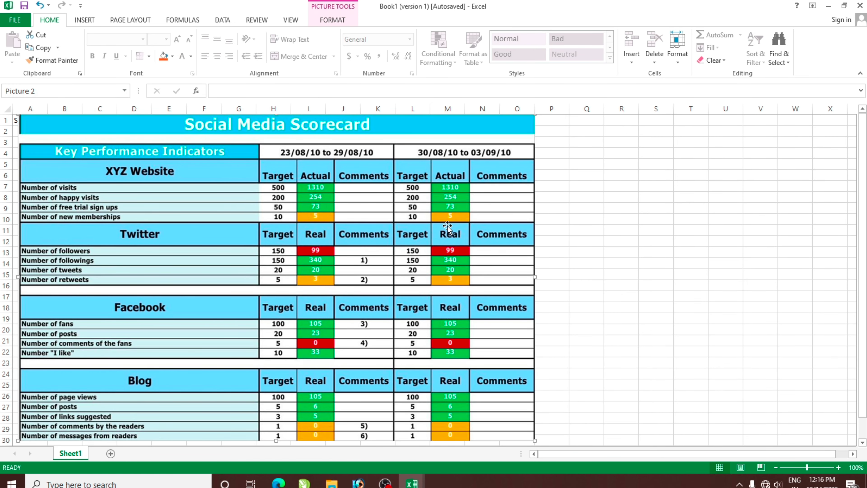
left_click(414, 483)
left_click(469, 434)
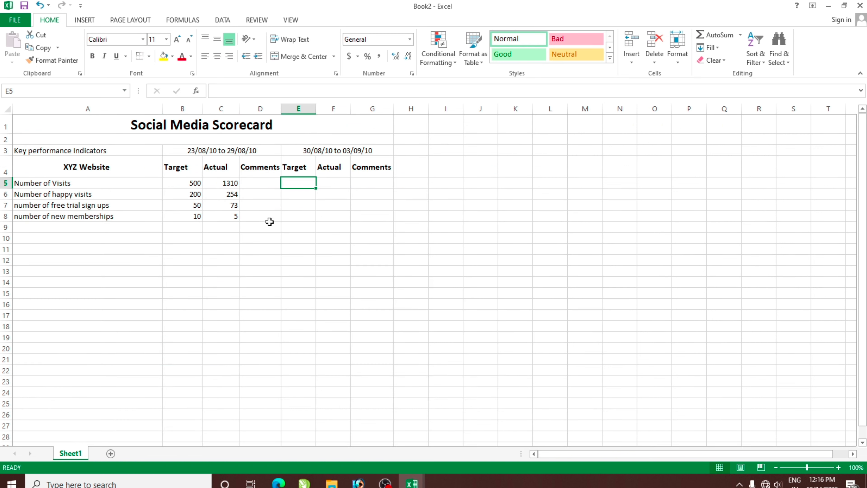
mouse_move(184, 184)
left_mouse_down()
mouse_move(215, 200)
mouse_move(217, 217)
left_mouse_up()
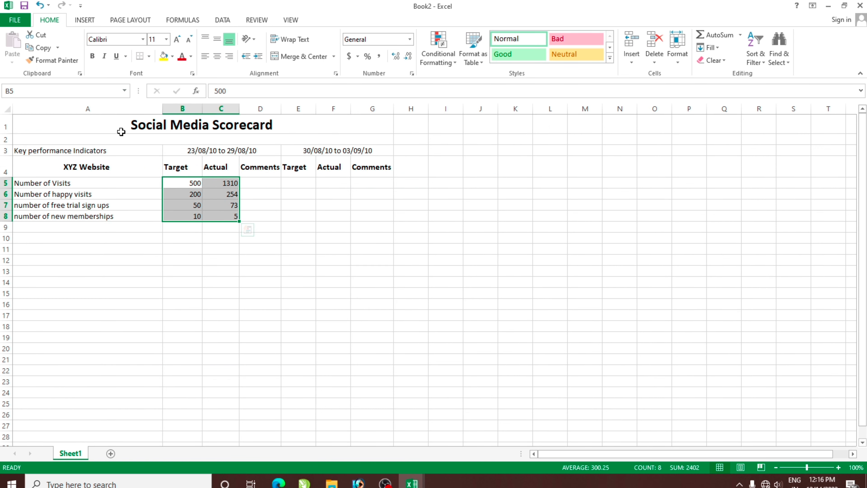
key("ctrl+c")
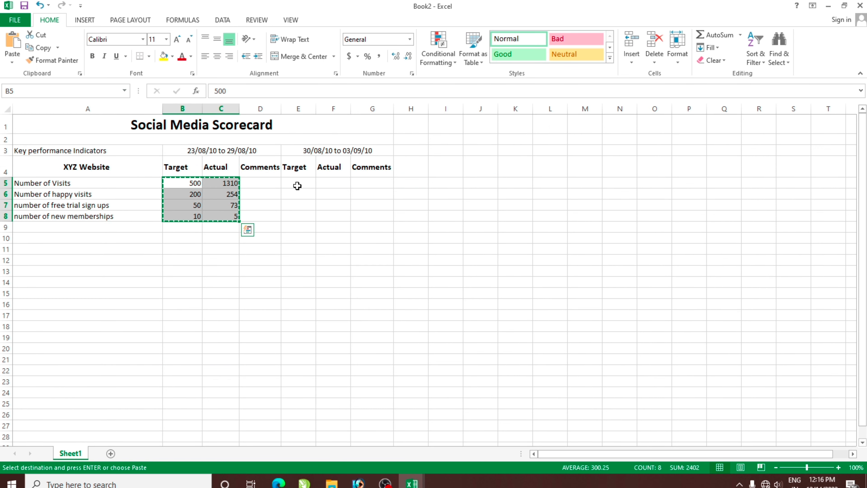
left_click(299, 183)
key("Return")
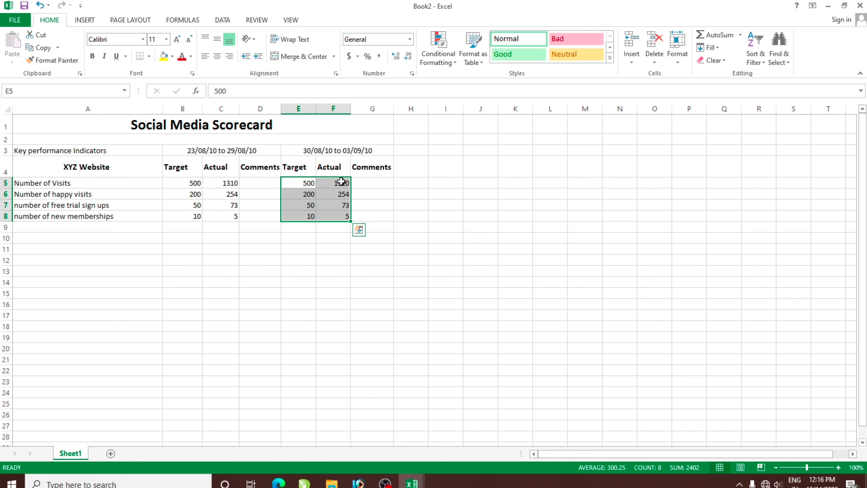
left_click(259, 270)
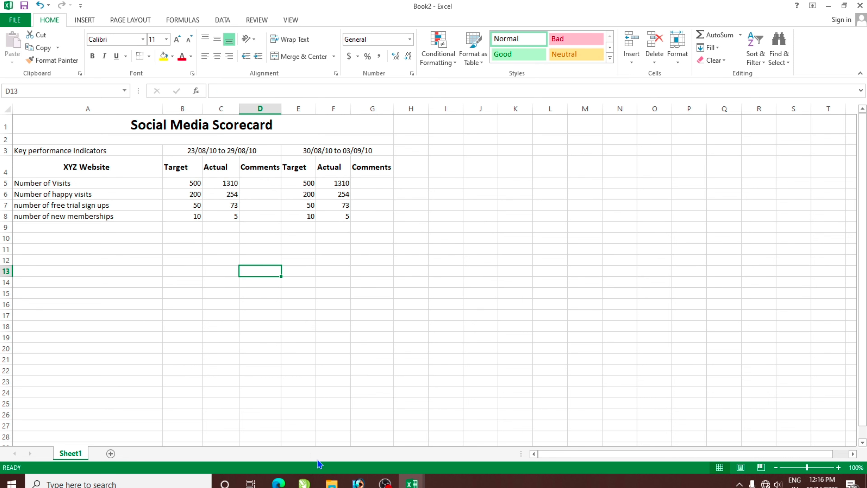
Recheck the Book1 reference and return to Book2 to review the B5:F8 figures.
left_click(395, 459)
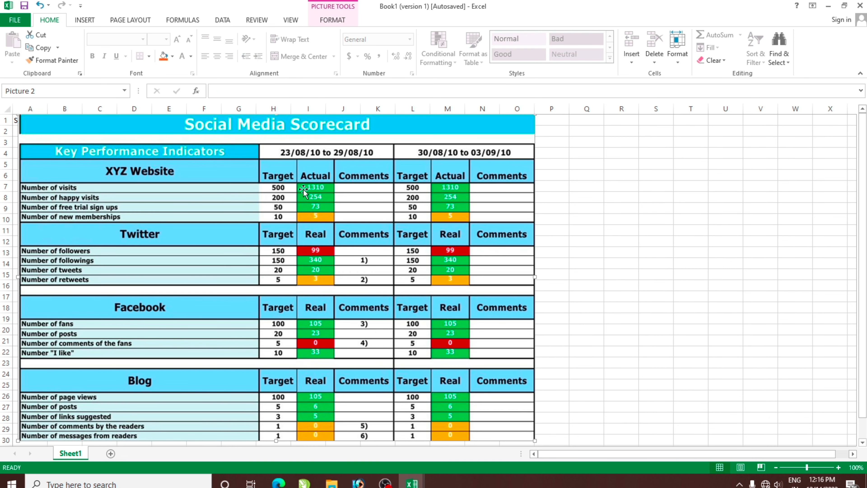
mouse_move(411, 483)
left_click(421, 425)
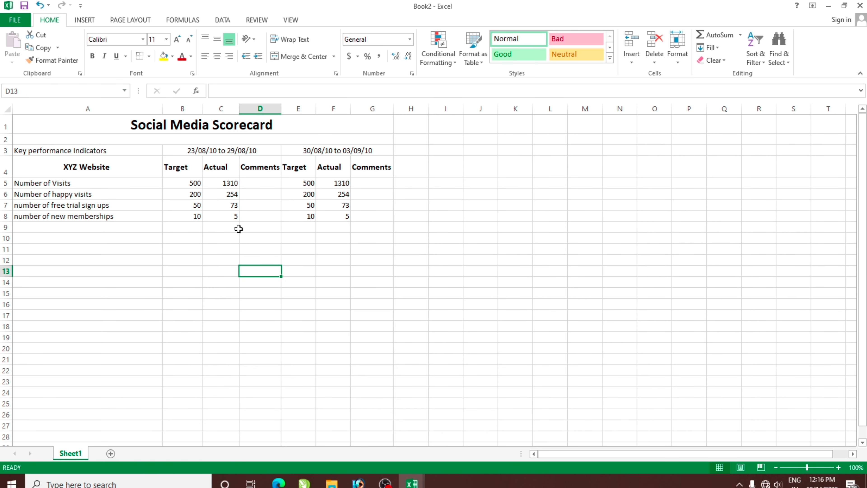
left_click_drag(185, 182, 341, 216)
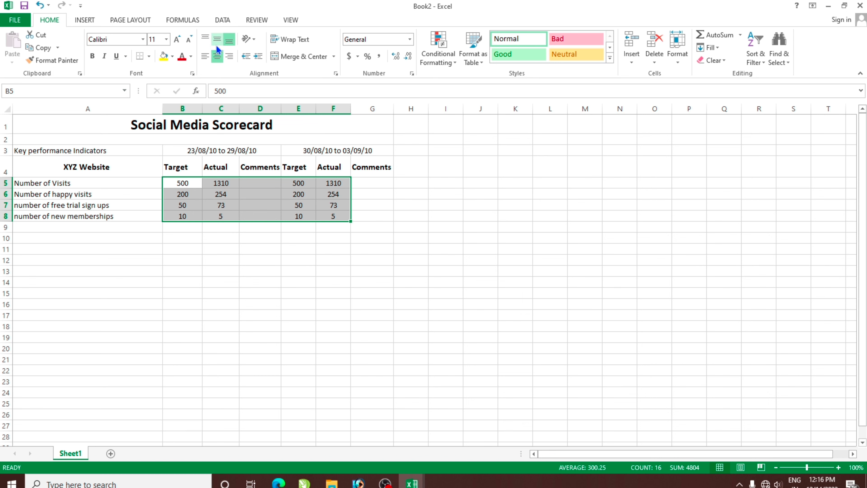
left_click(296, 279)
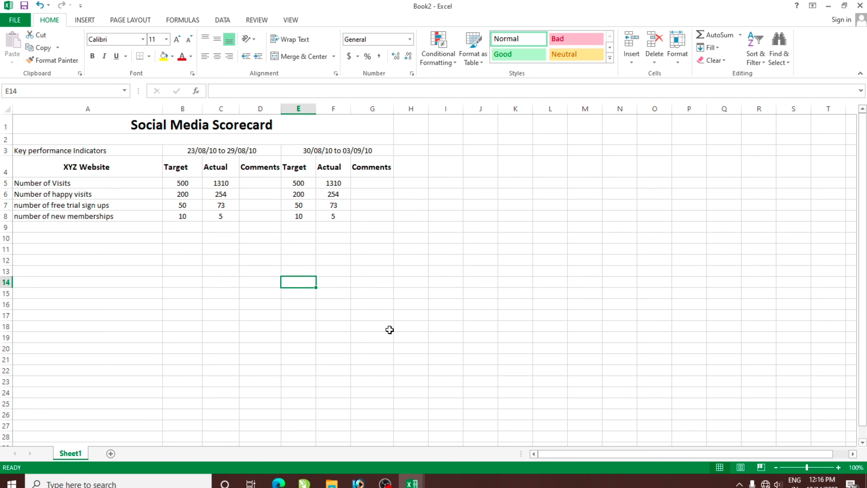
left_click(236, 341)
mouse_move(411, 482)
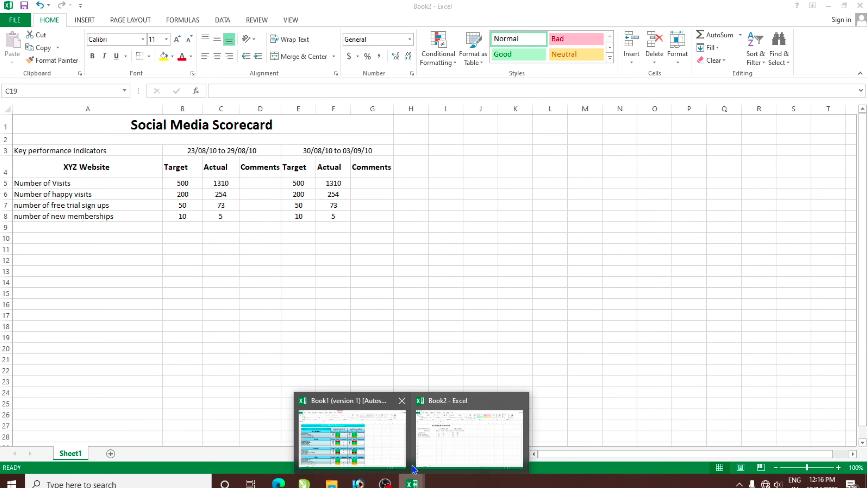
left_click(387, 441)
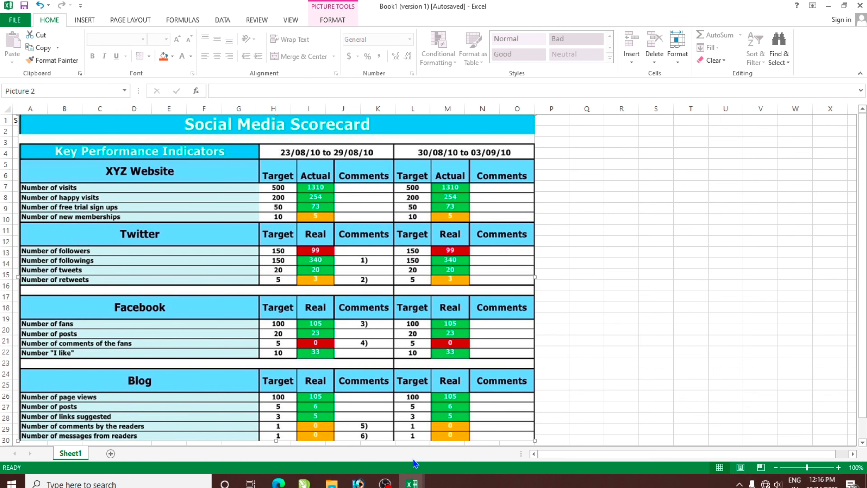
mouse_move(411, 483)
left_click(441, 452)
left_click(341, 318)
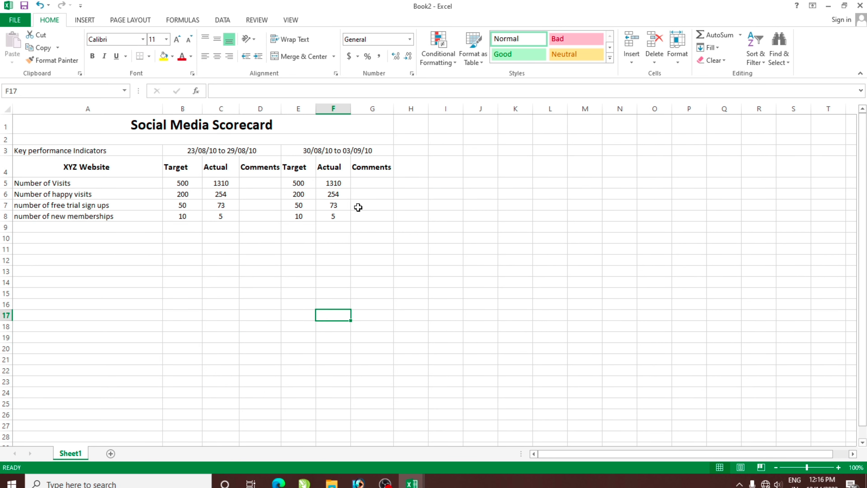
left_click(368, 191)
left_click(369, 185)
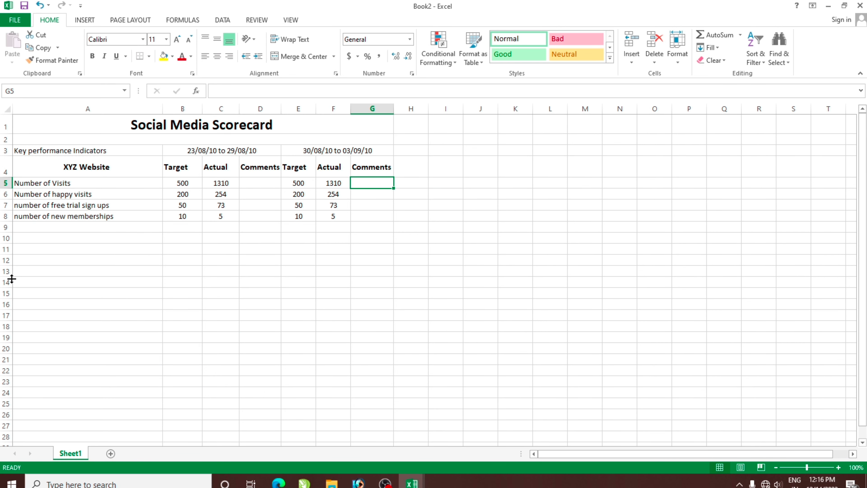
left_click(46, 228)
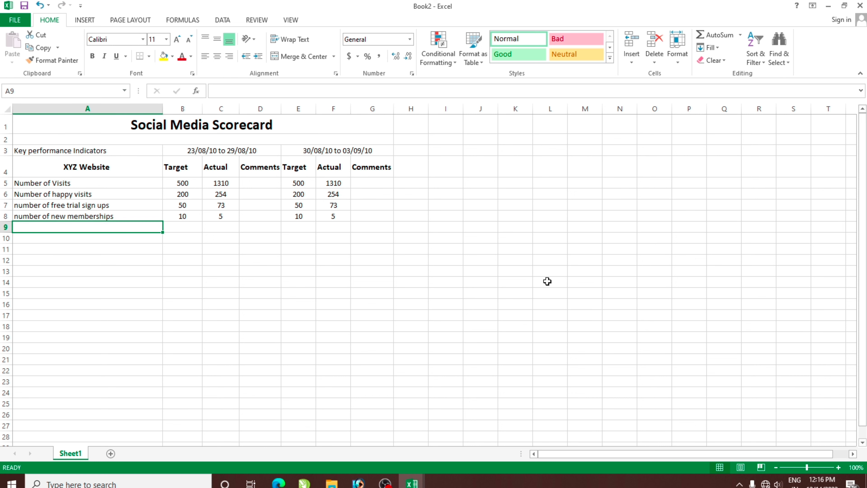
Type 'Twitter' into A9 and make row 9 taller.
type("Twitter")
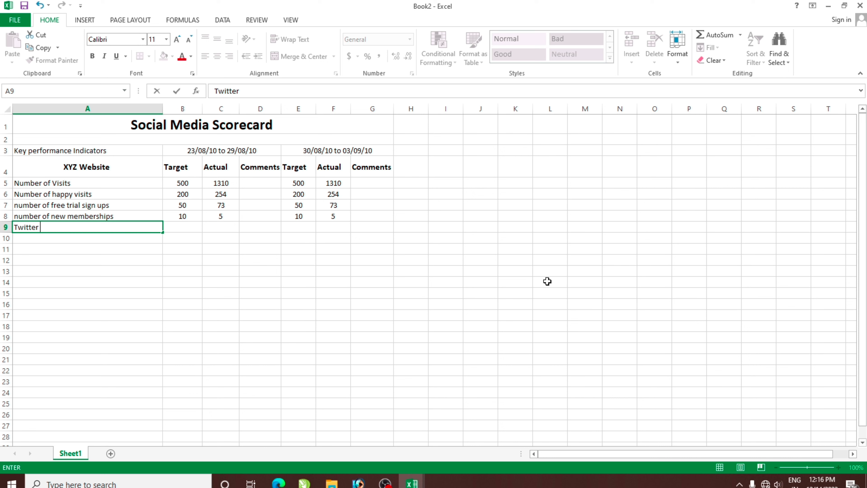
key("Return")
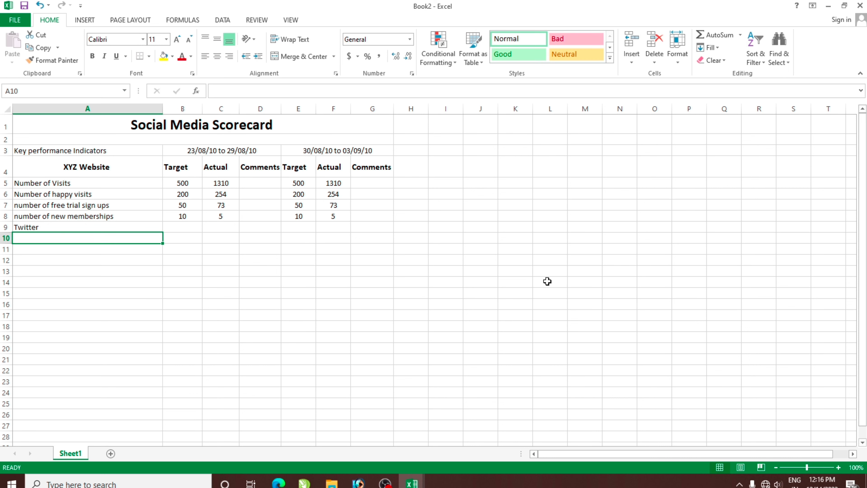
left_click_drag(7, 232, 7, 246)
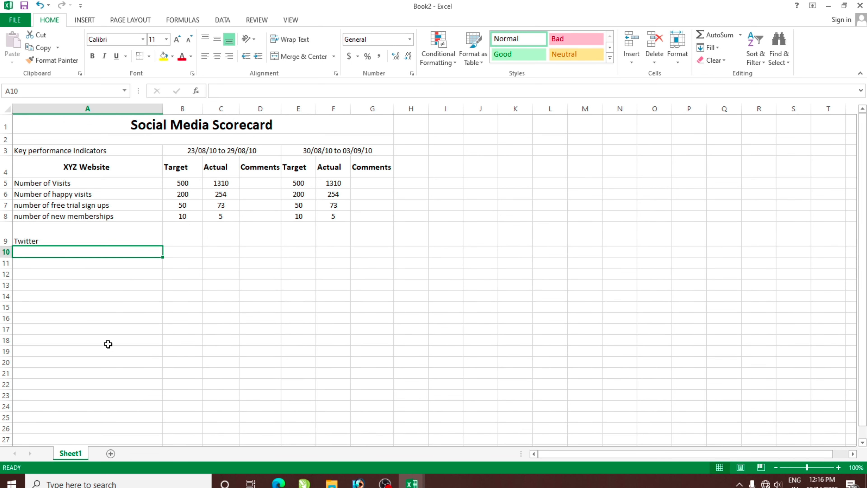
left_click(108, 341)
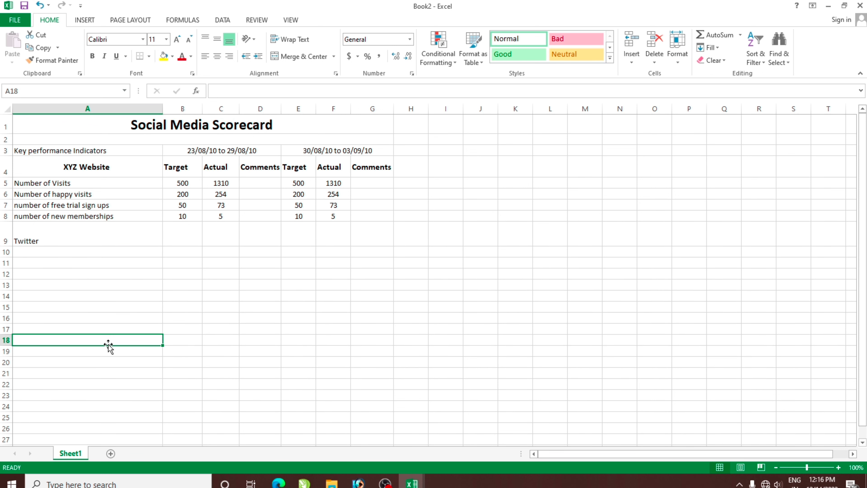
Centre the Twitter heading horizontally and vertically, adjust its font size, and make it bold.
left_click(67, 241)
left_click(217, 56)
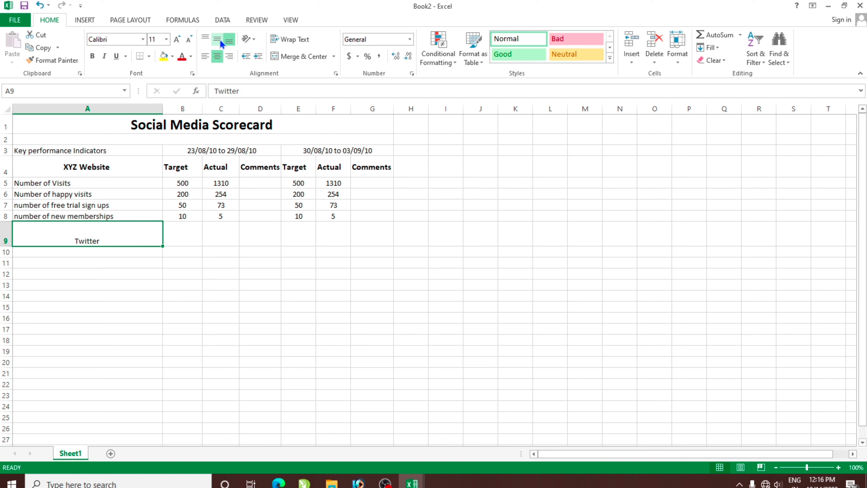
left_click(217, 38)
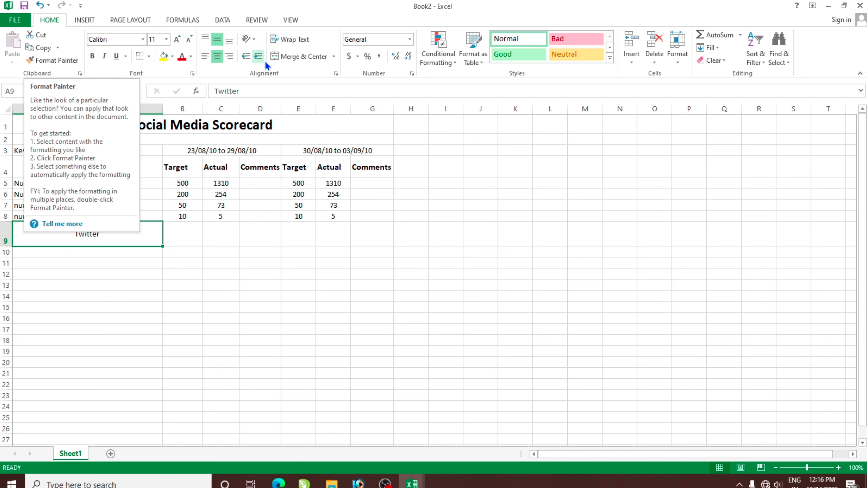
left_click(177, 43)
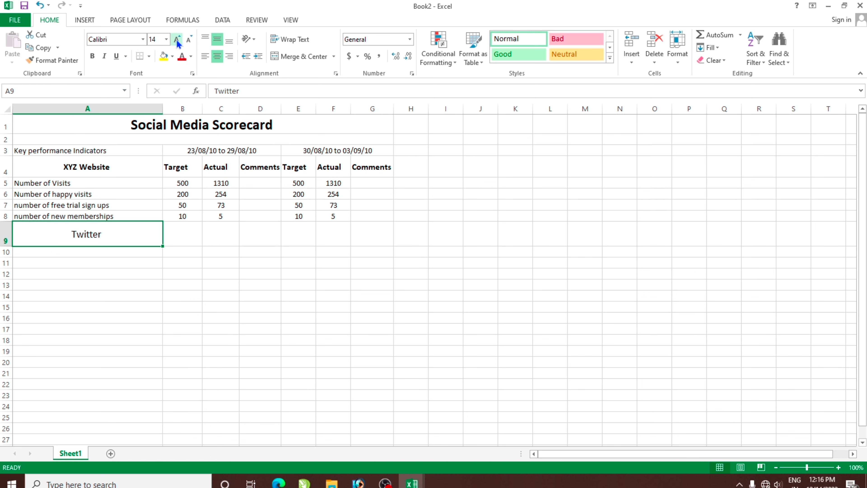
left_click(177, 43)
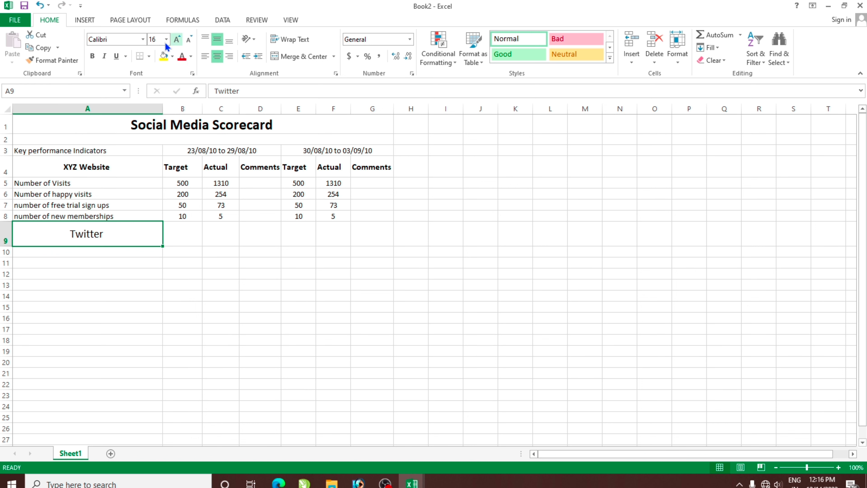
left_click(186, 44)
left_click(186, 44)
left_click(93, 56)
left_click(187, 326)
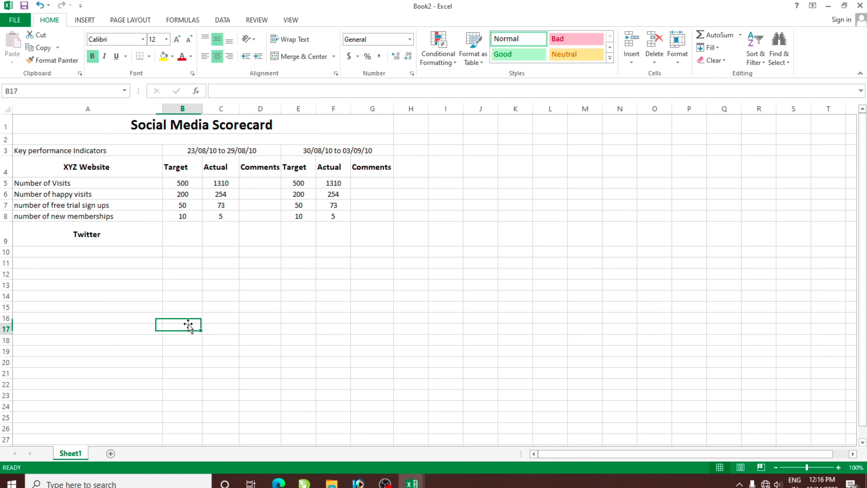
left_click(191, 234)
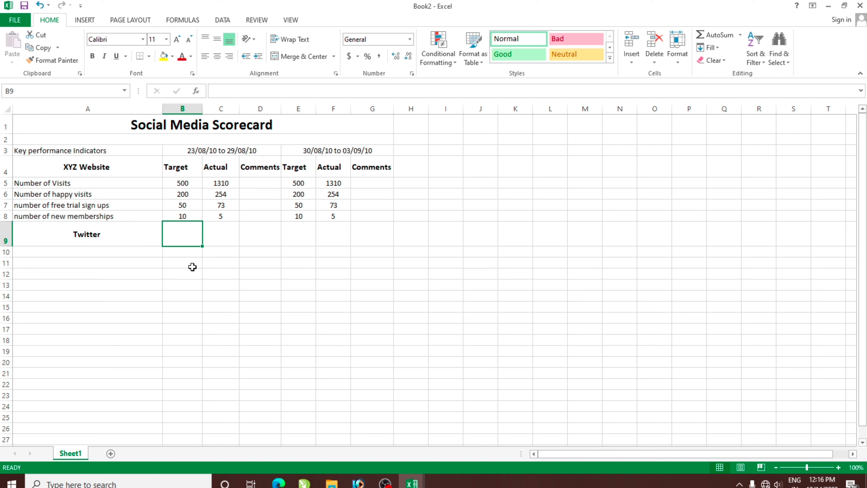
Fill B9:D9 with Target and Comments copied from row 4 and 'Real' in C9.
left_click(182, 170)
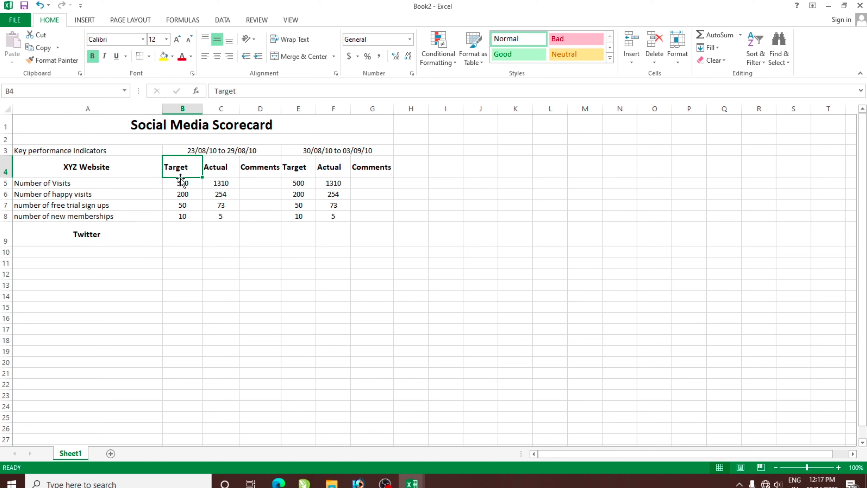
key("ctrl+c")
left_click(178, 231)
key("Return")
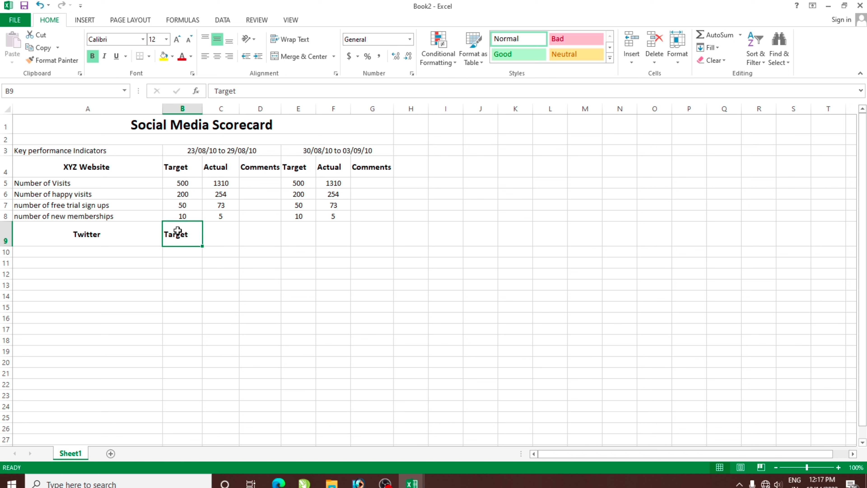
left_click(216, 238)
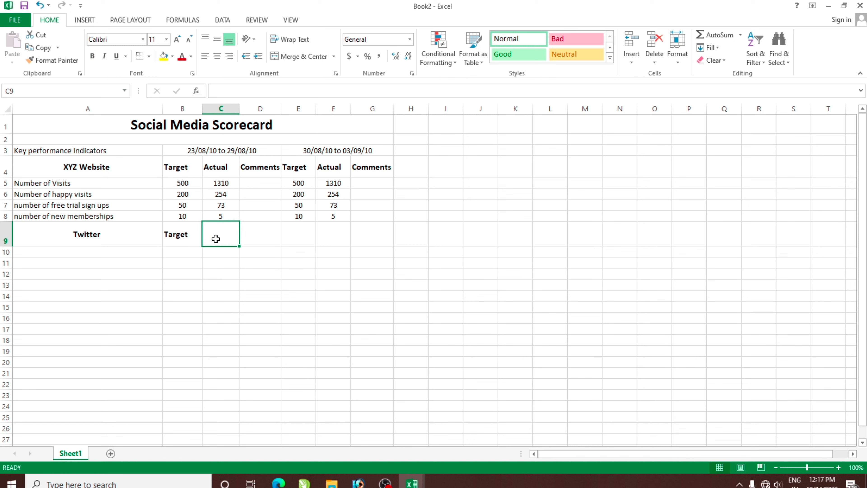
type("Real")
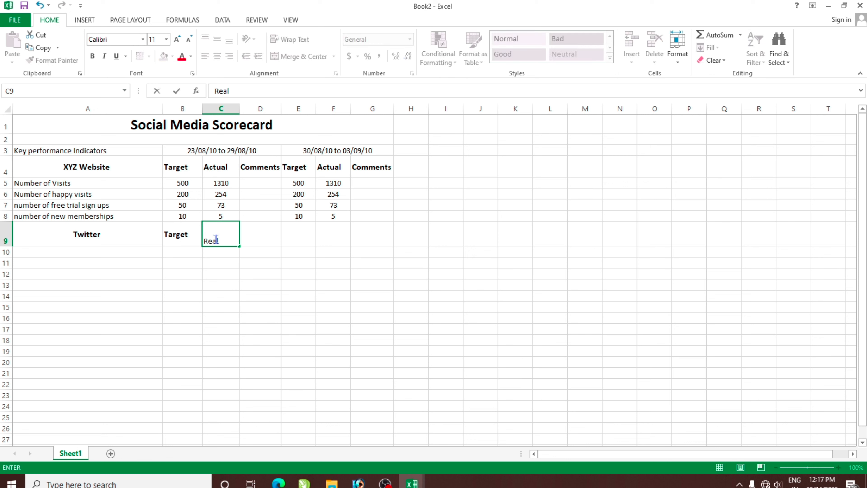
key("Tab")
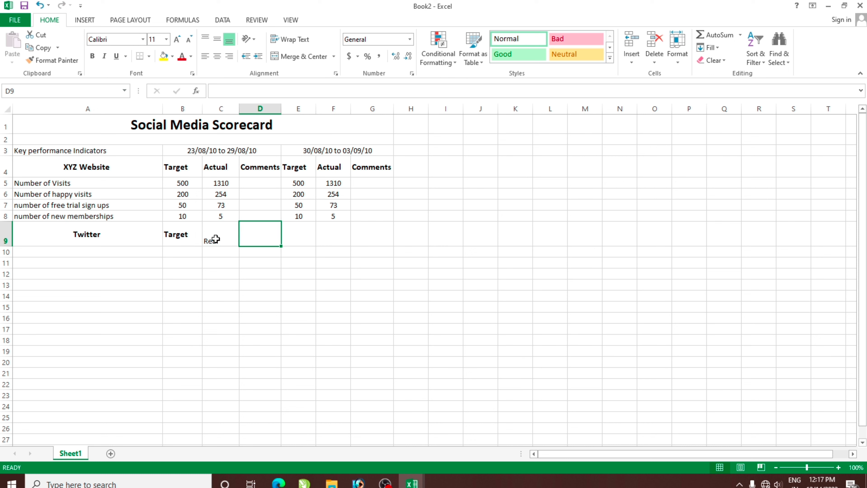
left_click(273, 167)
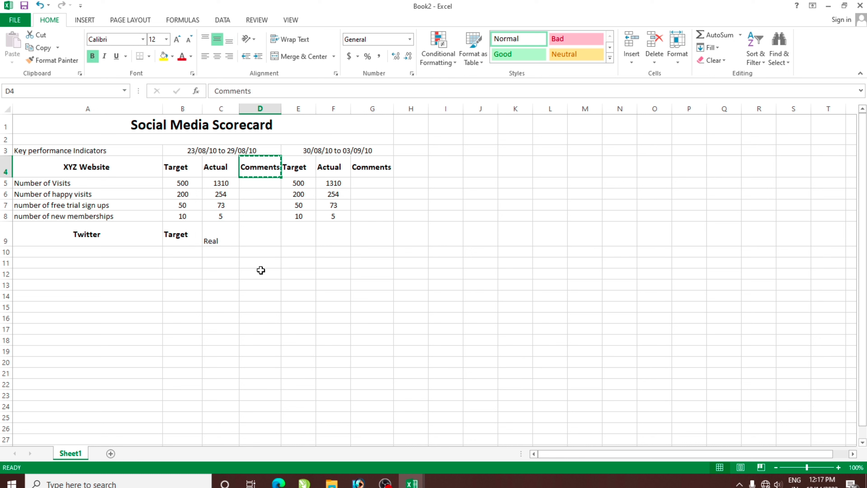
key("ctrl+c")
left_click(267, 234)
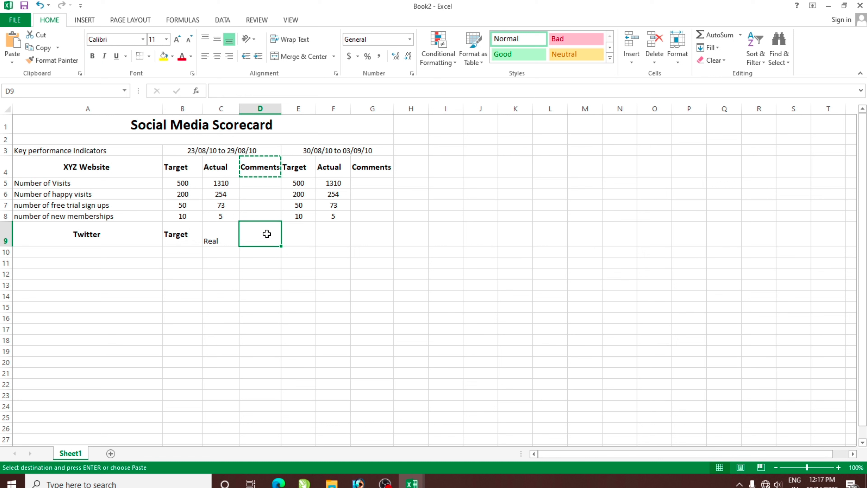
key("Return")
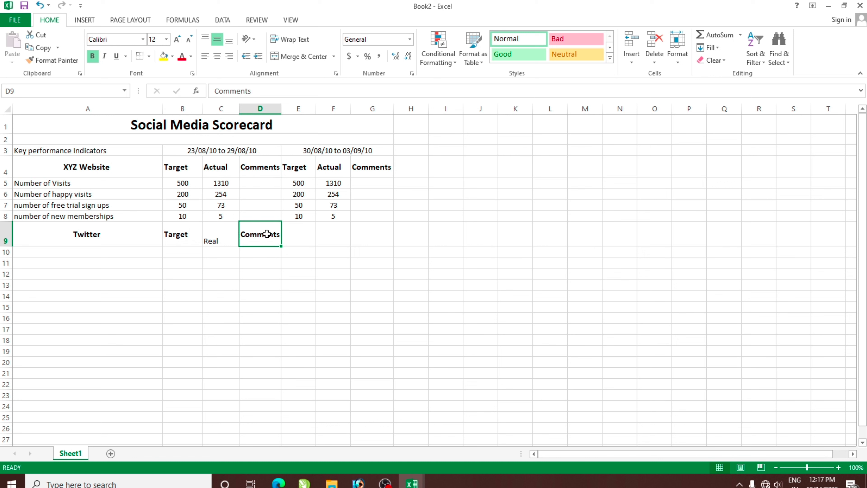
Centre 'Real', give it B9's bold formatting, and centre the B9:D9 headers.
left_click(220, 231)
left_click(221, 57)
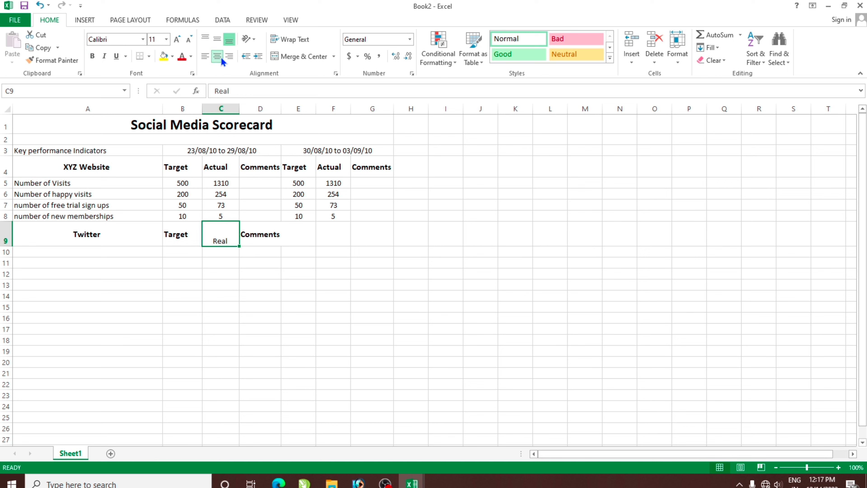
left_click(221, 44)
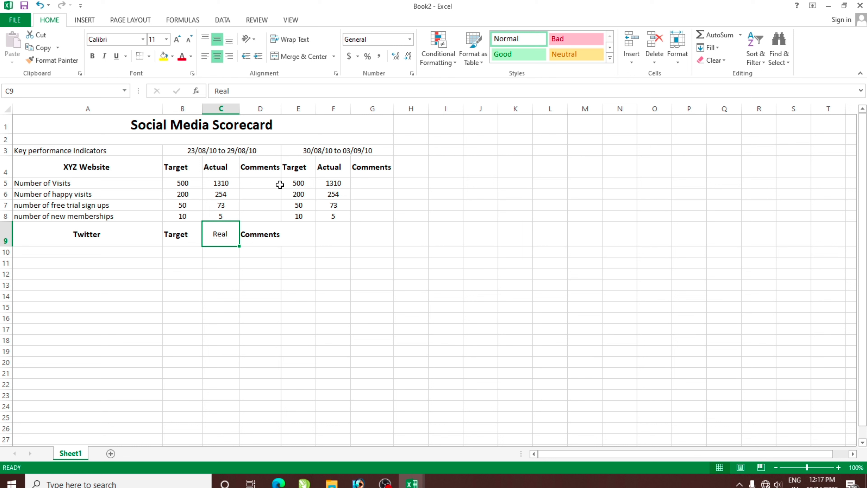
left_click(180, 236)
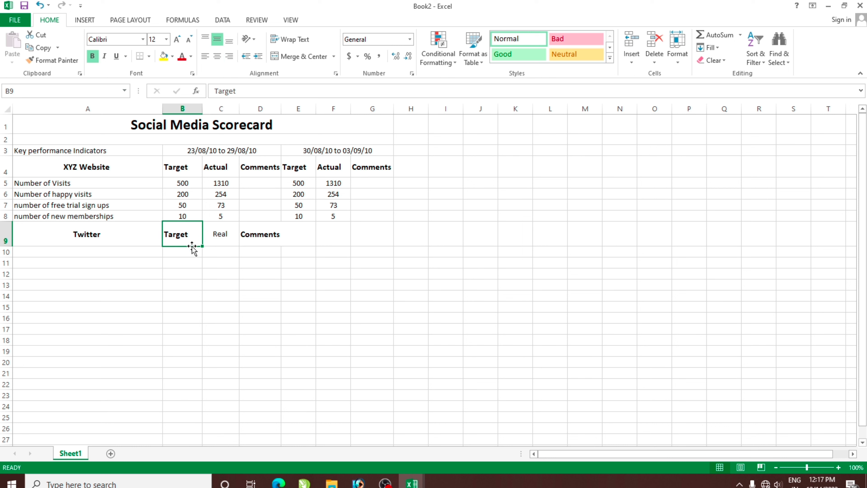
left_click(52, 60)
left_click(223, 235)
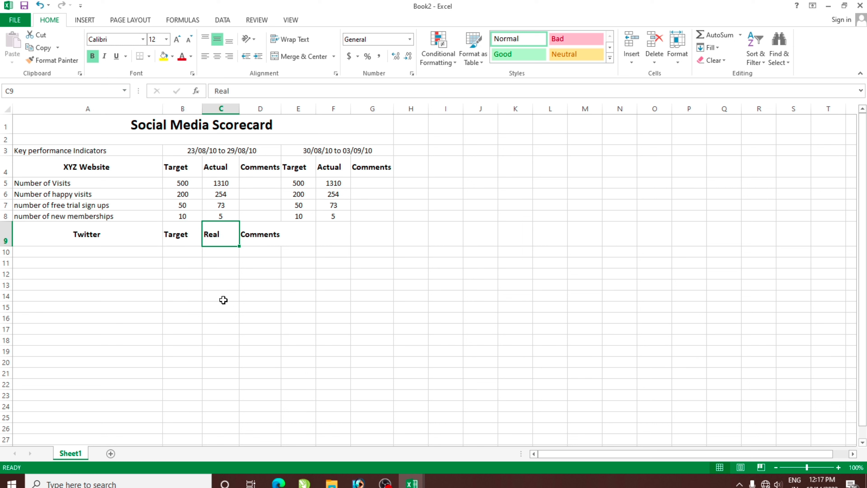
left_click(226, 286)
left_click_drag(185, 234, 259, 234)
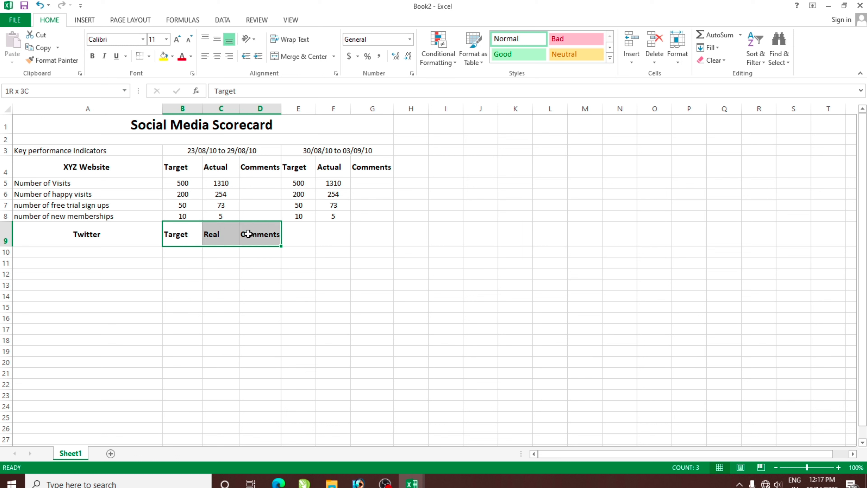
left_click(217, 56)
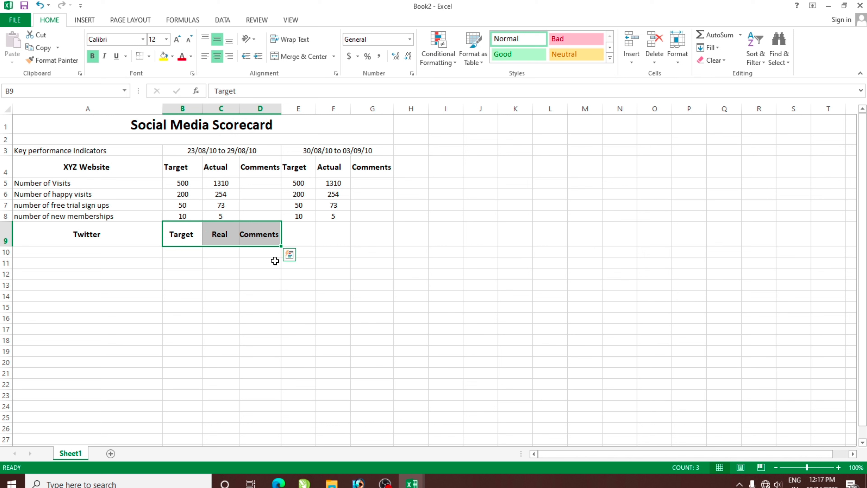
Copy the B9:D9 headers into E9:G9 for the second week.
left_click(305, 237)
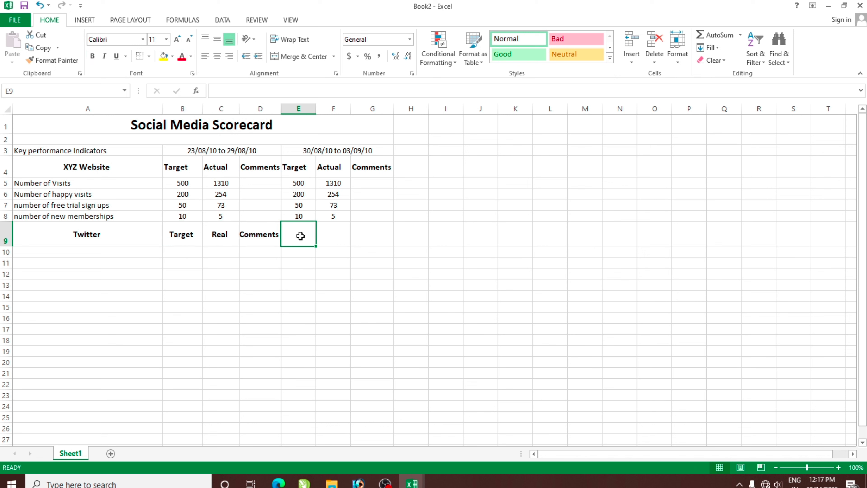
left_click_drag(183, 235, 294, 235)
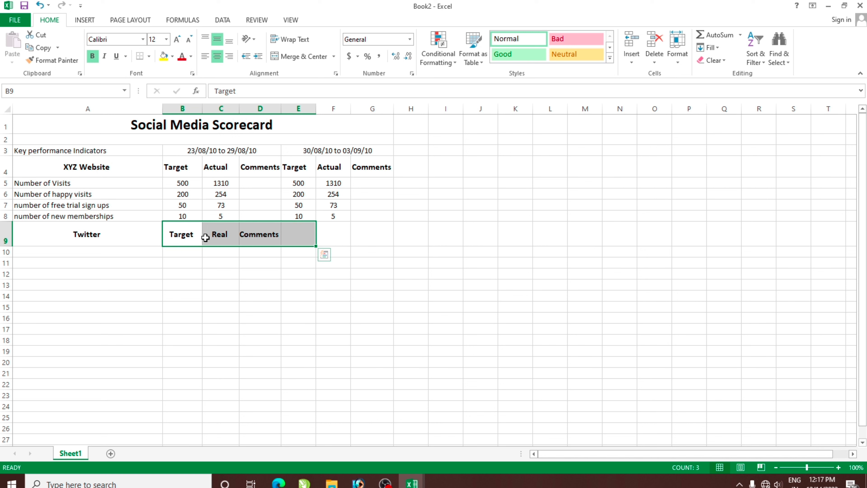
left_click_drag(205, 238, 259, 238)
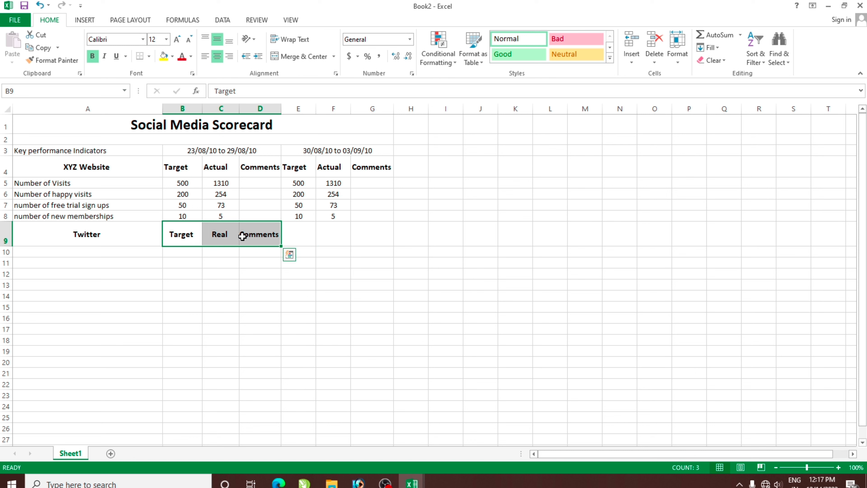
key("ctrl+c")
left_click(311, 236)
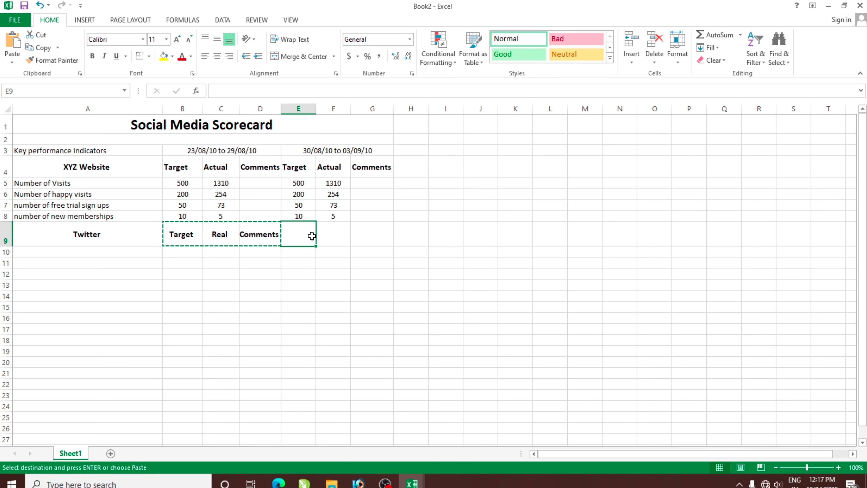
key("Return")
left_click(328, 316)
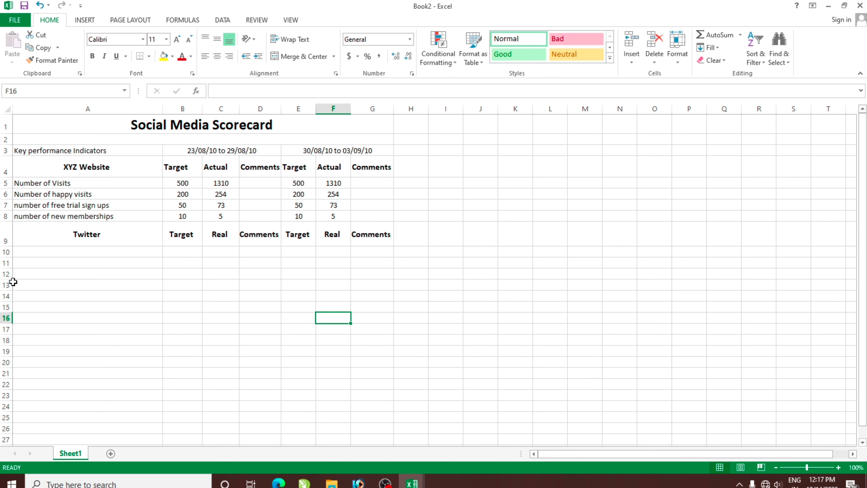
left_click(49, 251)
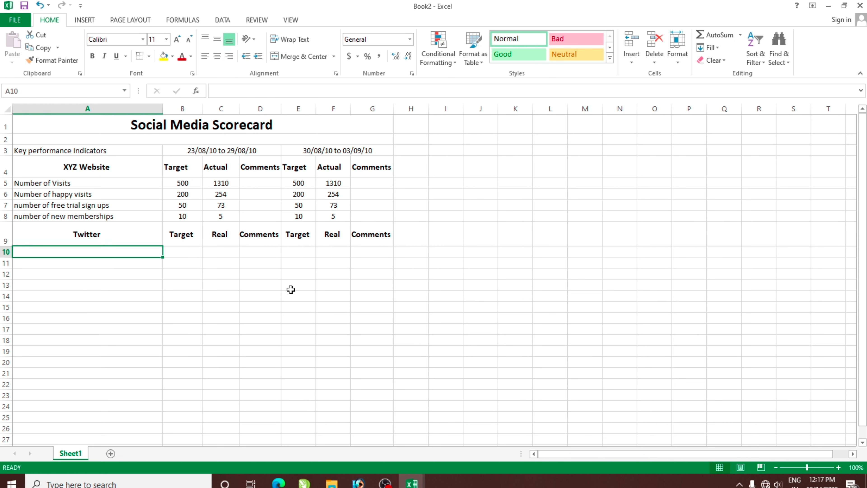
Type followers, following, Tweets and retweets labels into A10:A13 under Twitter.
type("Number")
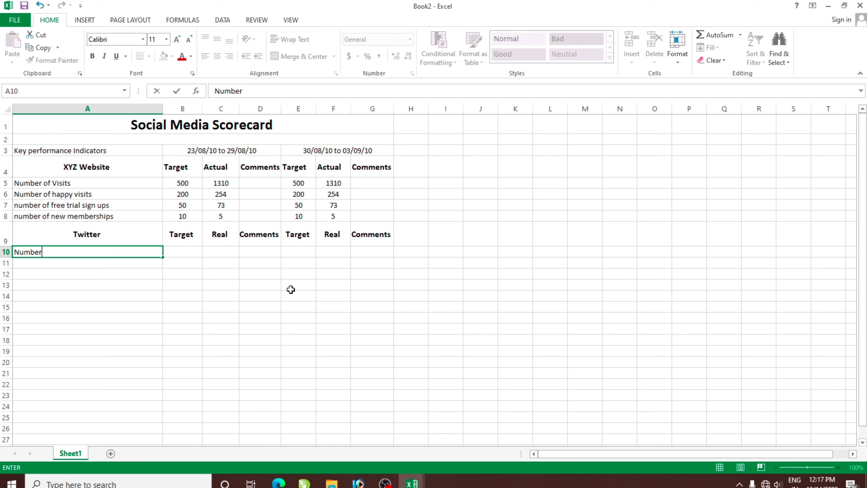
type(" of followers")
key("Return")
type("nu")
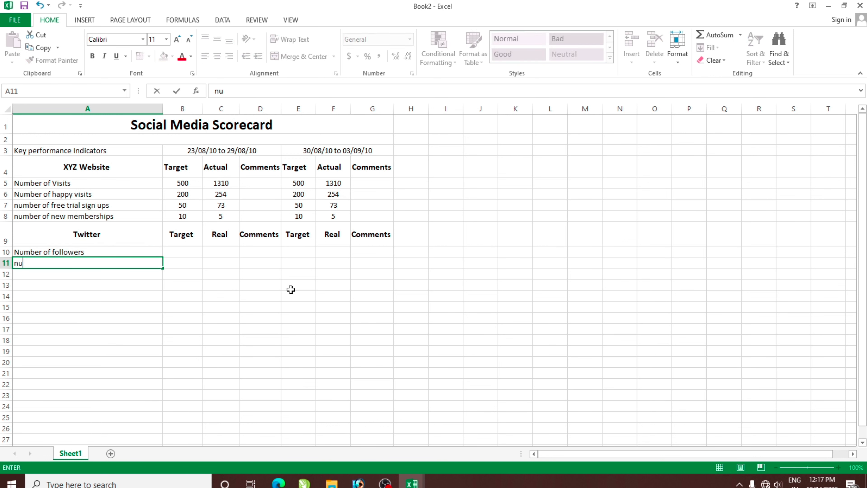
type("mbe")
key("BackSpace")
key("BackSpace")
key("BackSpace")
type("Mu")
key("BackSpace")
key("BackSpace")
key("BackSpace")
type("mber fo fo")
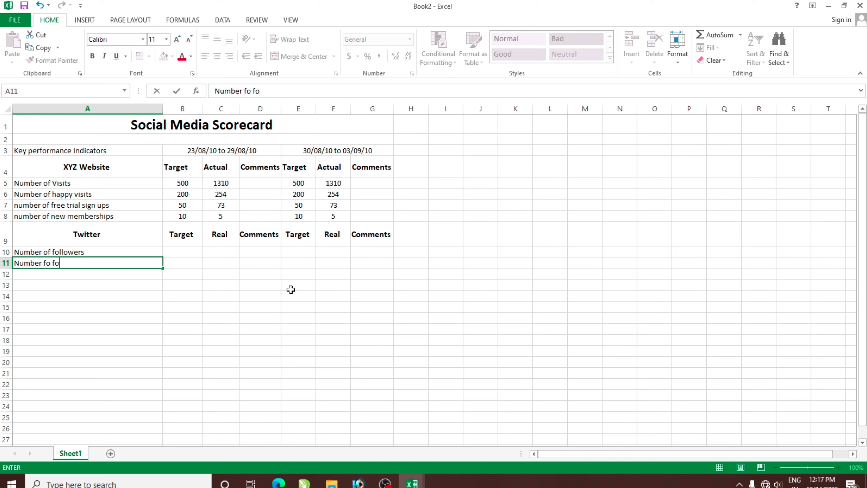
type("llowing")
key("Return")
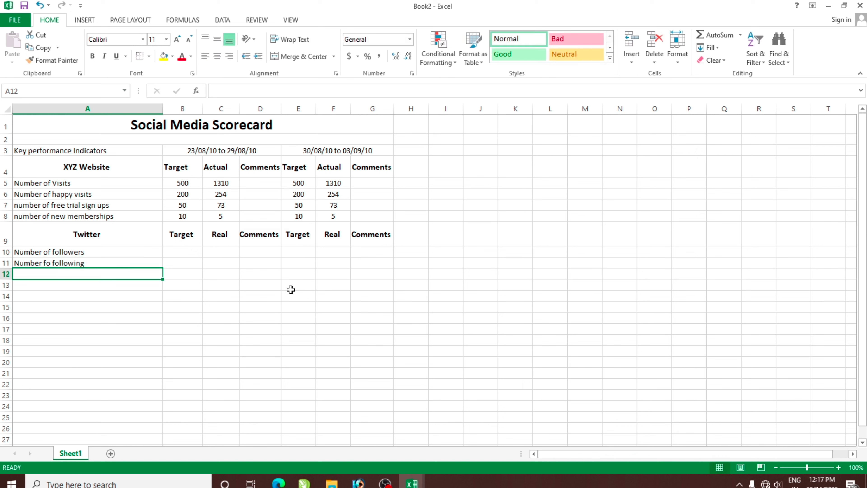
type("Number of Tweets")
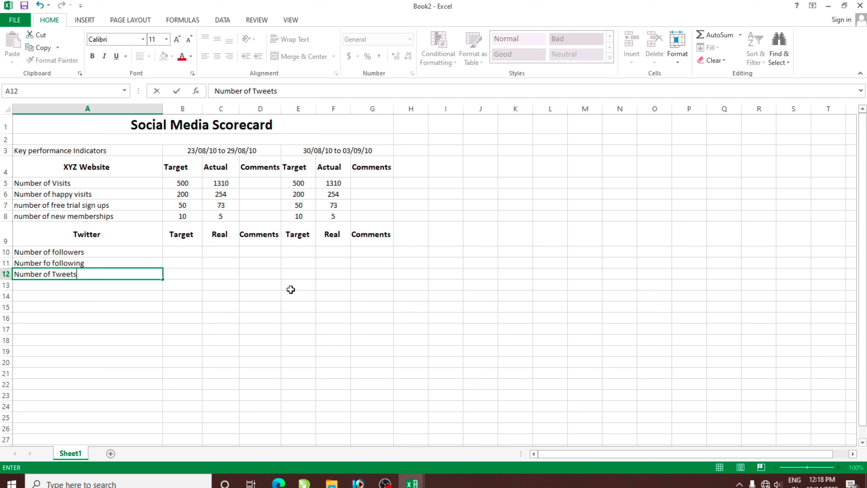
key("Return")
type("N")
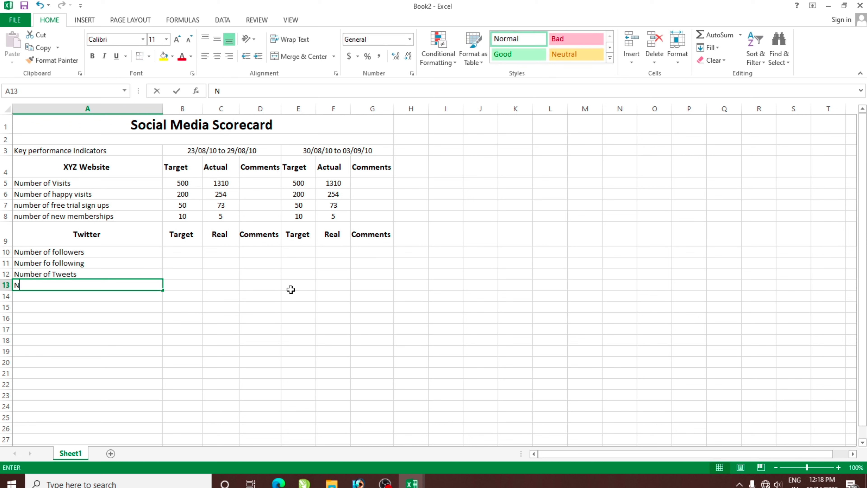
type("umber of")
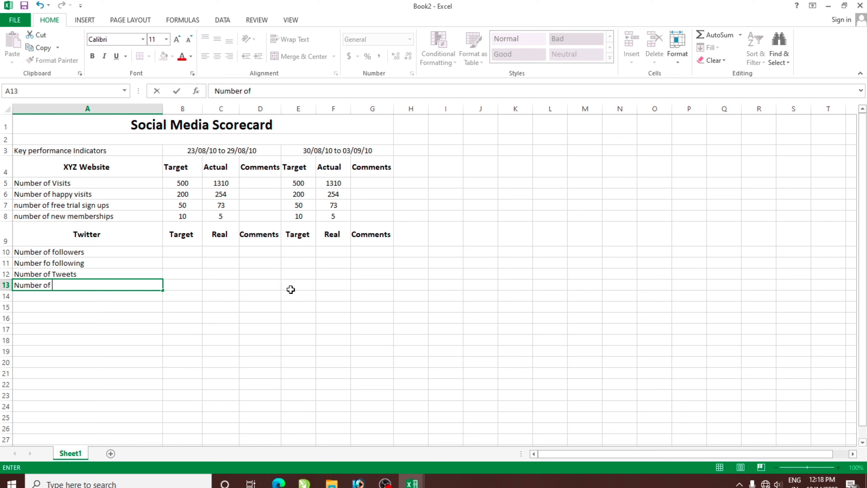
type("ts")
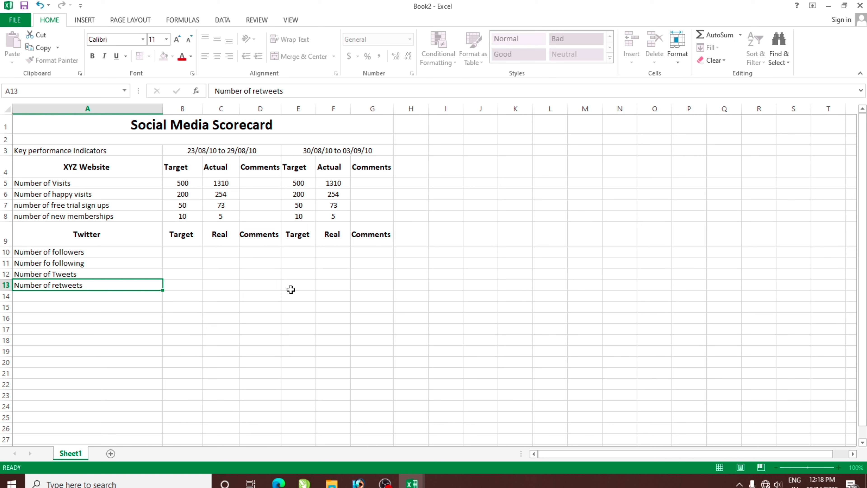
key("Return")
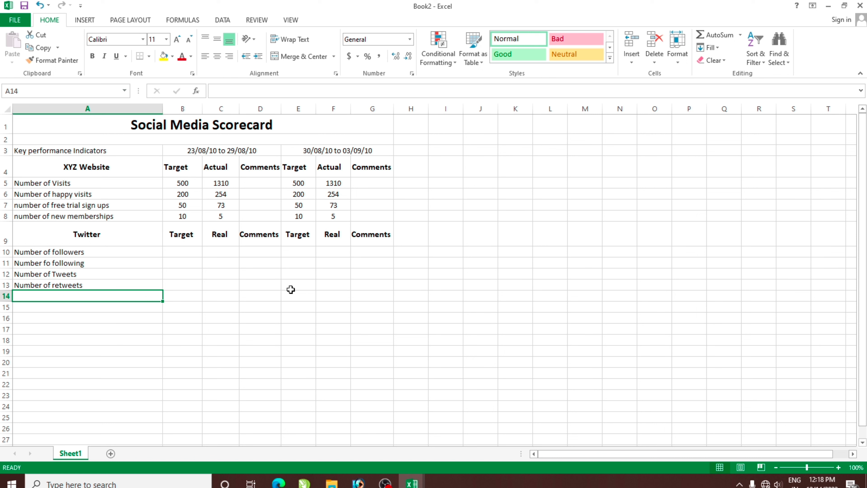
Enter the Twitter targets 150, 150, 20 and 5 in B10:B13.
left_click(174, 249)
type("15")
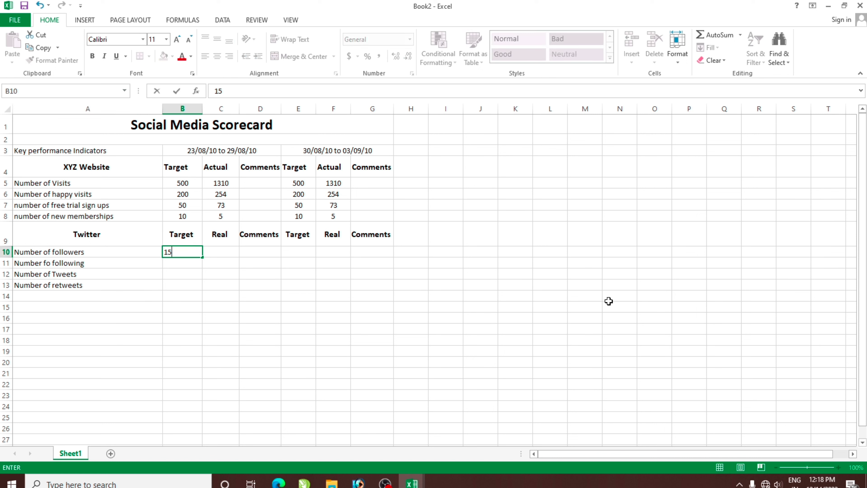
type("0")
key("Return")
type("150")
key("Return")
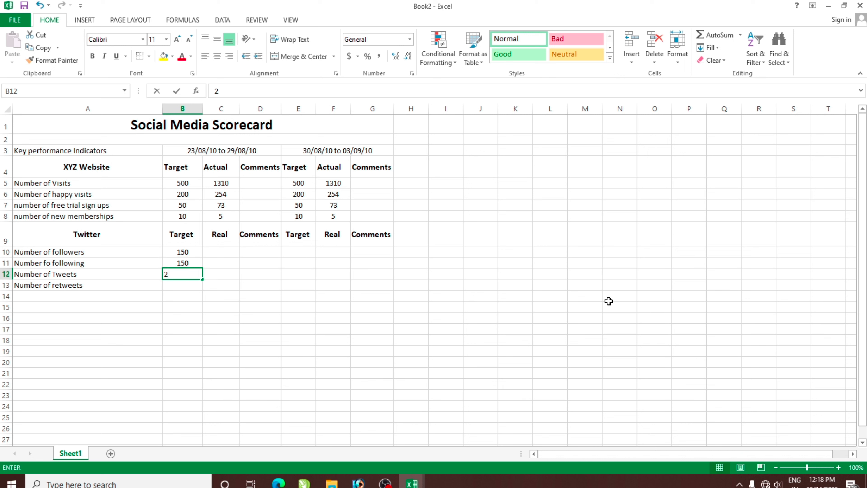
type("20")
key("Return")
type("5")
key("Return")
key("Right")
Fill C10:C13 with real values 99, 340, 20 and 3, correcting C11 to 340.
key("Up")
key("Up")
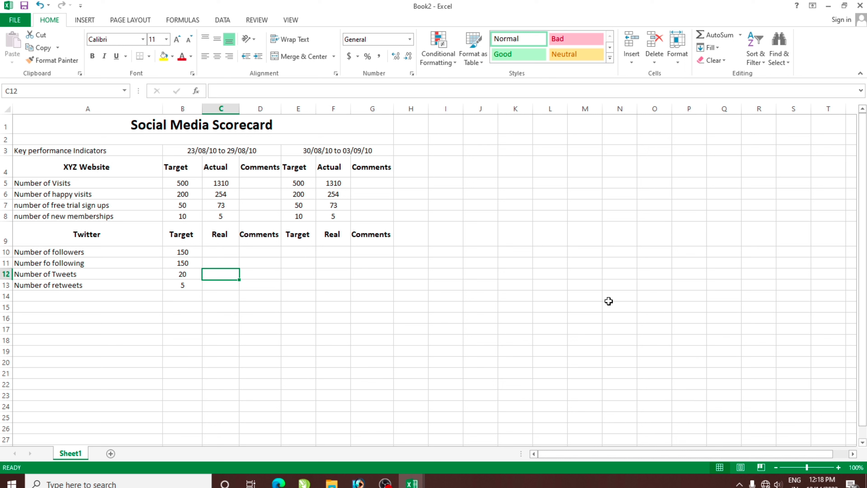
key("Up")
key("Up")
type("99")
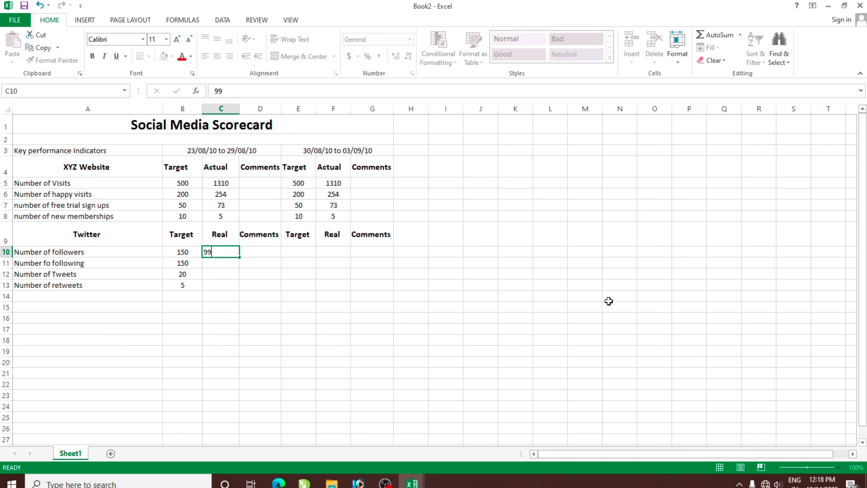
key("Return")
type("240")
key("Return")
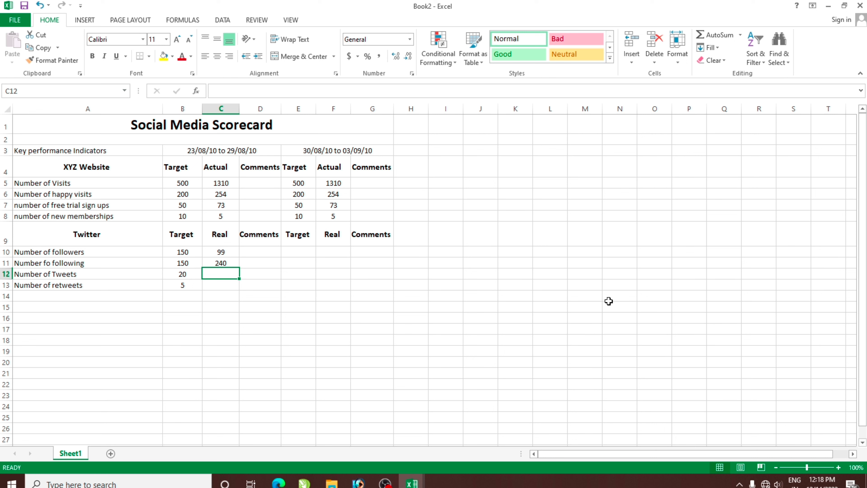
key("Up")
key("Up")
key("Down")
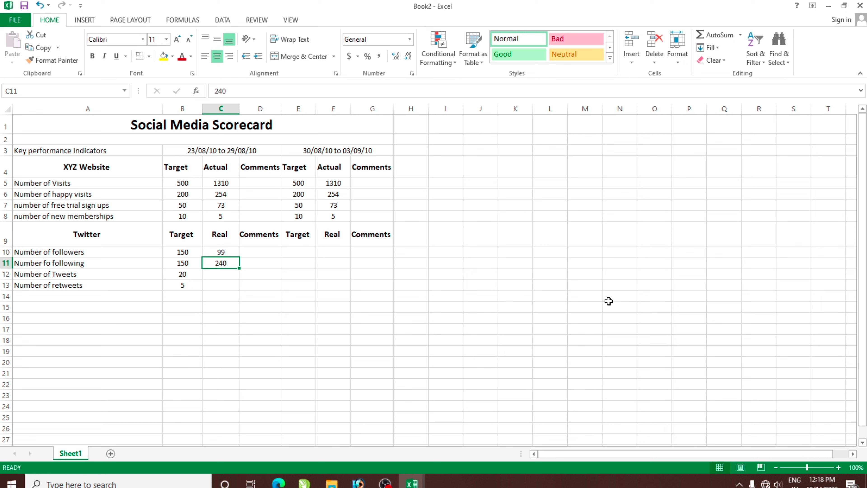
type("340")
key("Return")
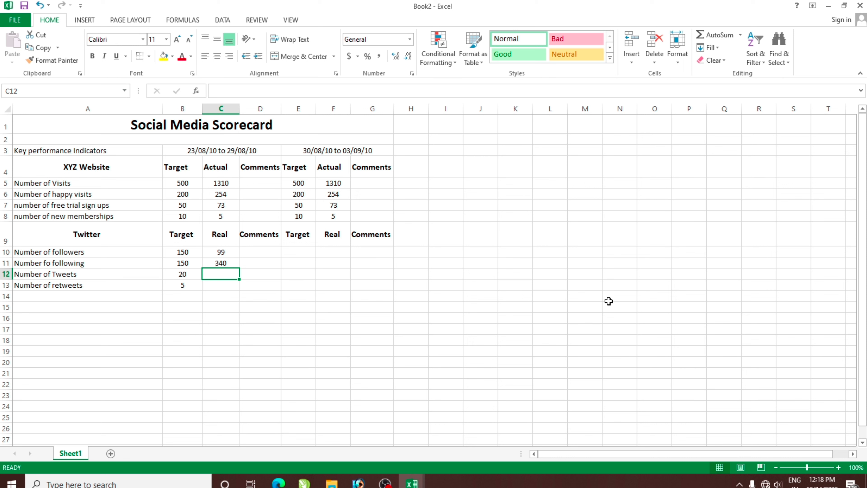
type("20")
key("Return")
type("3")
key("Tab")
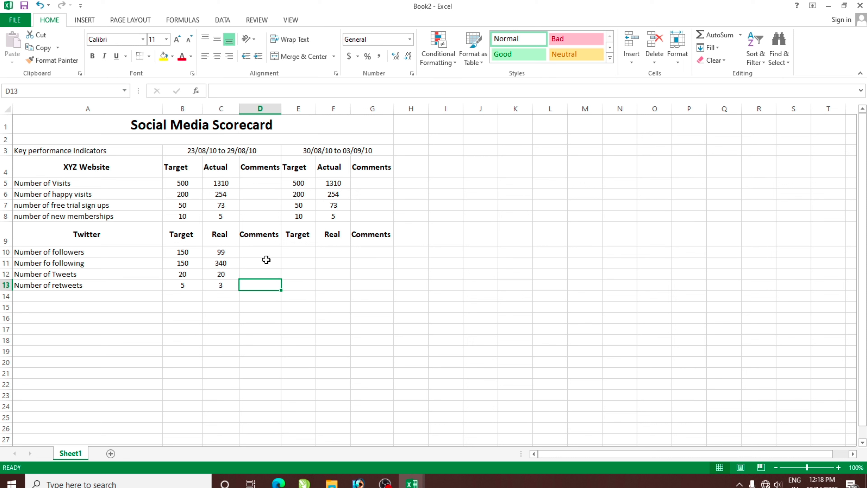
Enter comment numbers 1 in D11 and 2 in D13.
left_click(257, 265)
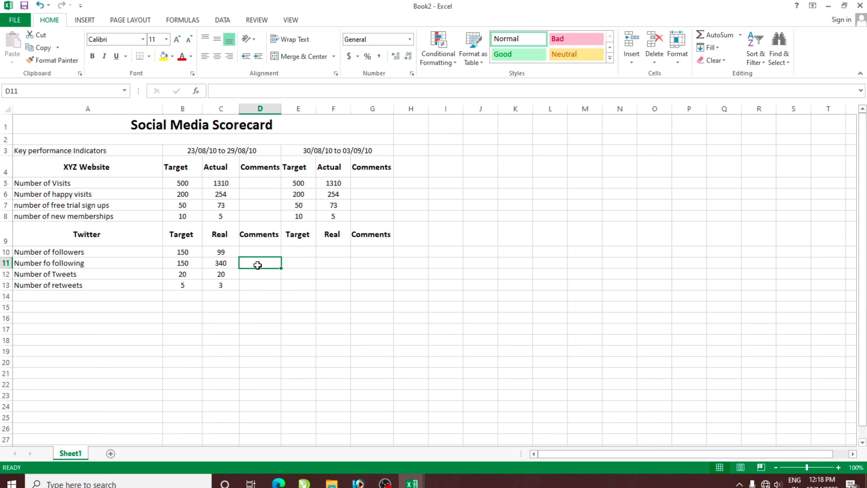
type("1")
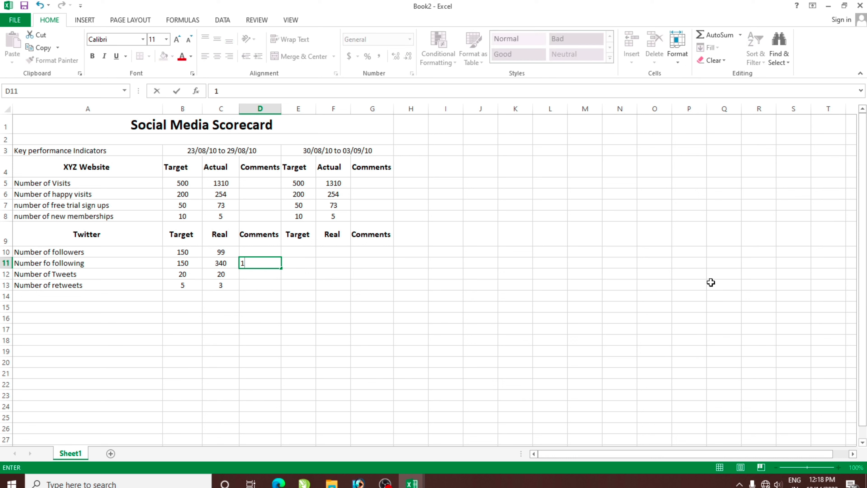
key("Return")
key("Return")
type("2")
key("Return")
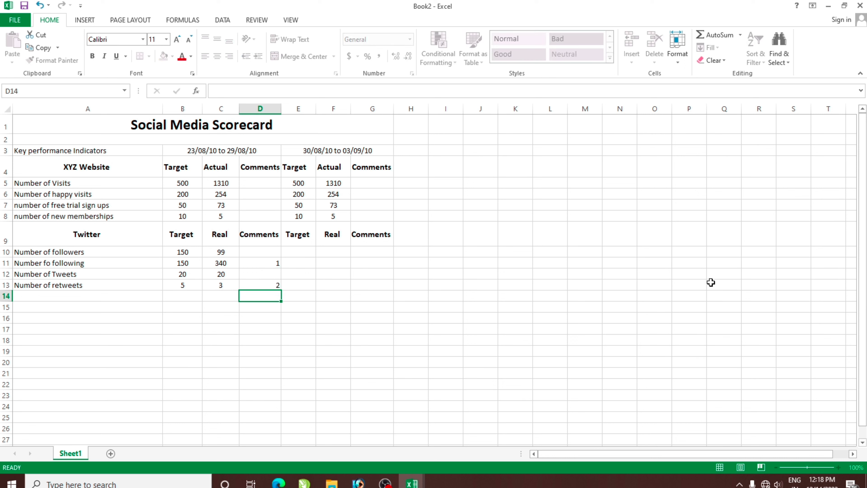
Copy the Twitter figures B10:C13 into E10:F13 for the second week.
left_click_drag(198, 255, 212, 283)
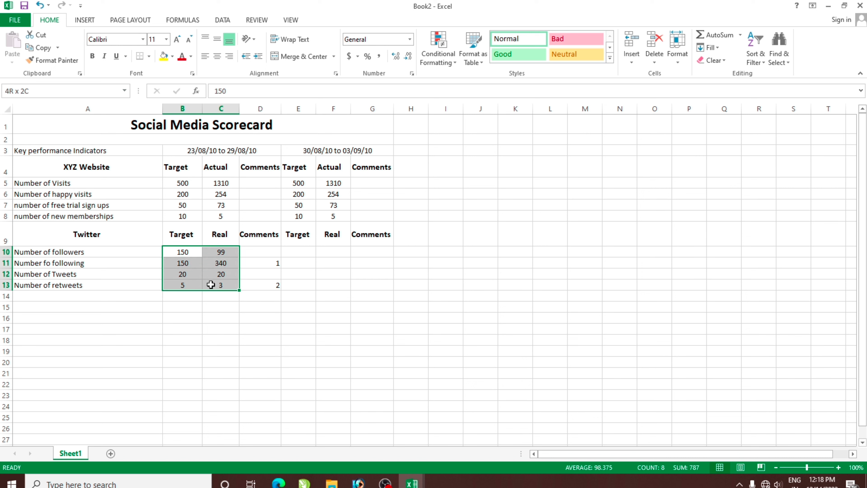
key("ctrl+q")
left_click(311, 251)
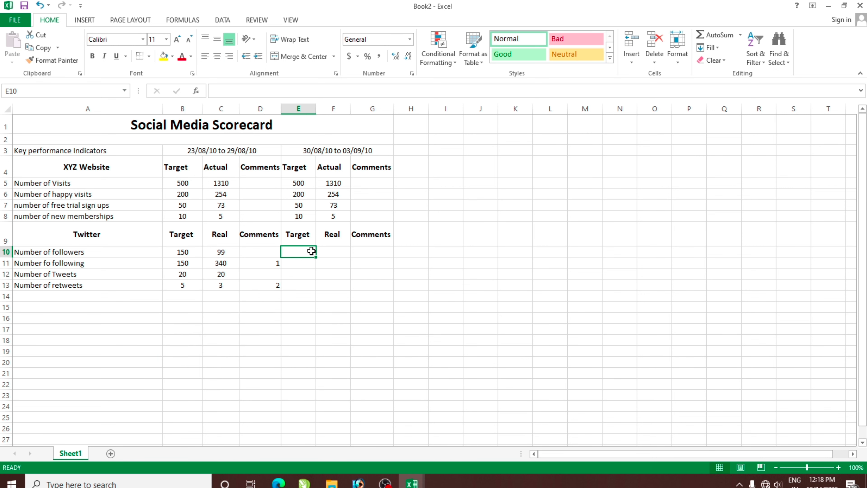
key("Return")
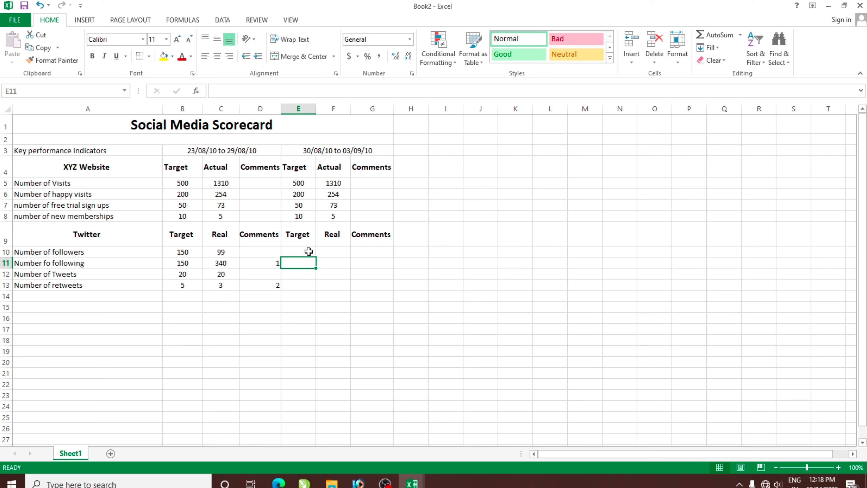
left_click_drag(191, 253, 210, 285)
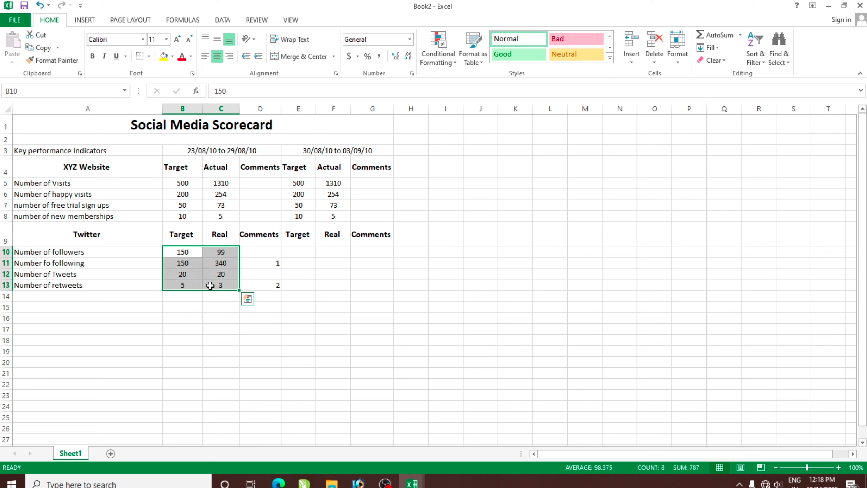
key("ctrl+c")
left_click(299, 252)
key("Return")
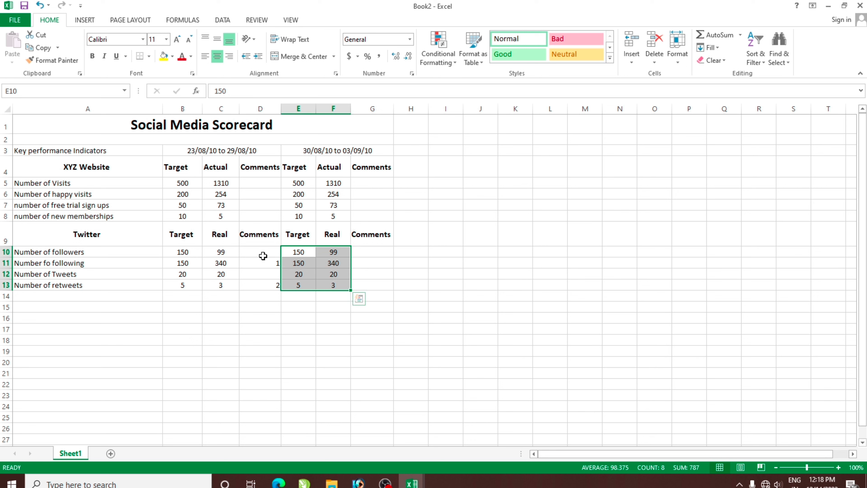
Centre the Twitter comment numbers in D10:D13.
left_click_drag(262, 253, 268, 285)
left_click(217, 56)
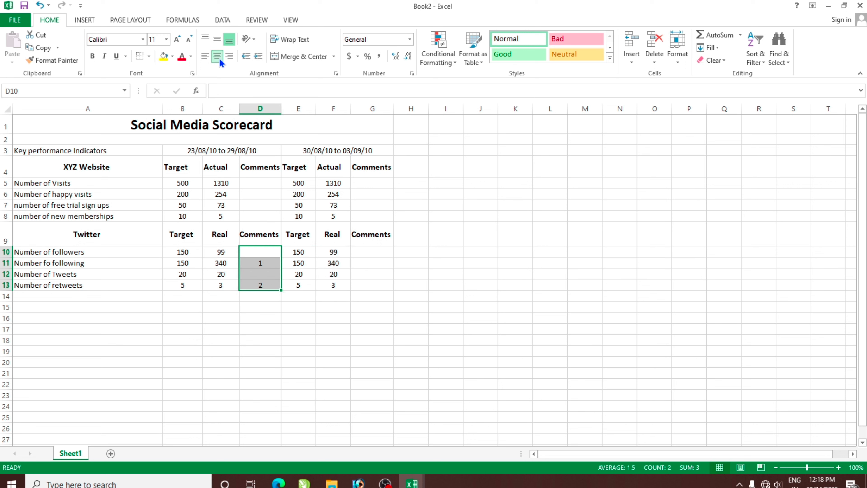
left_click(411, 372)
left_click(221, 362)
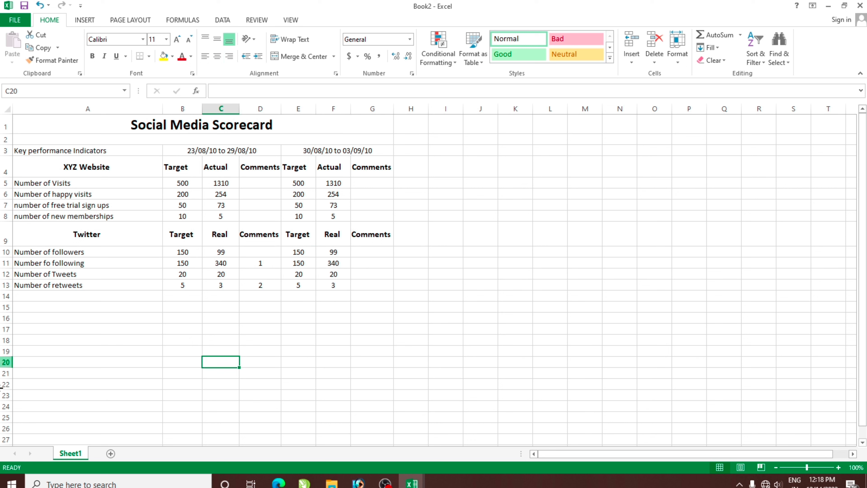
Check the reference Social Media Scorecard workbook, then select A14:G14 back in Book2.
scroll(165, 284, "down", 1)
left_click(50, 256)
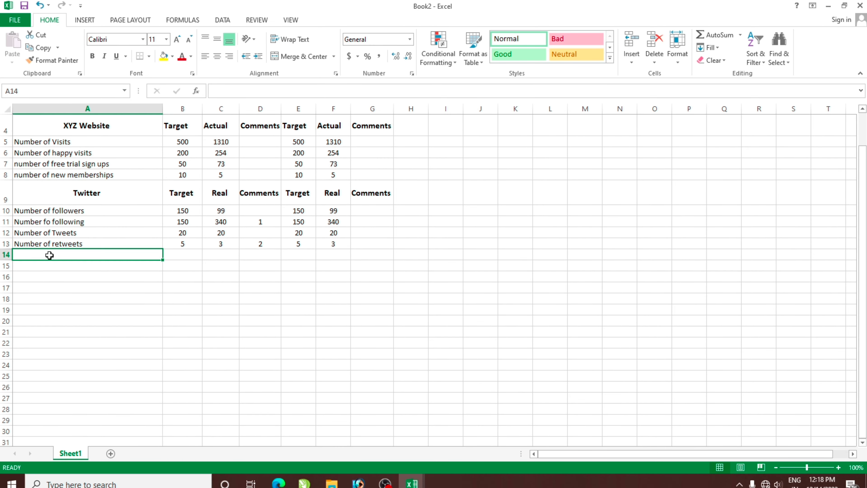
left_click_drag(27, 251, 260, 243)
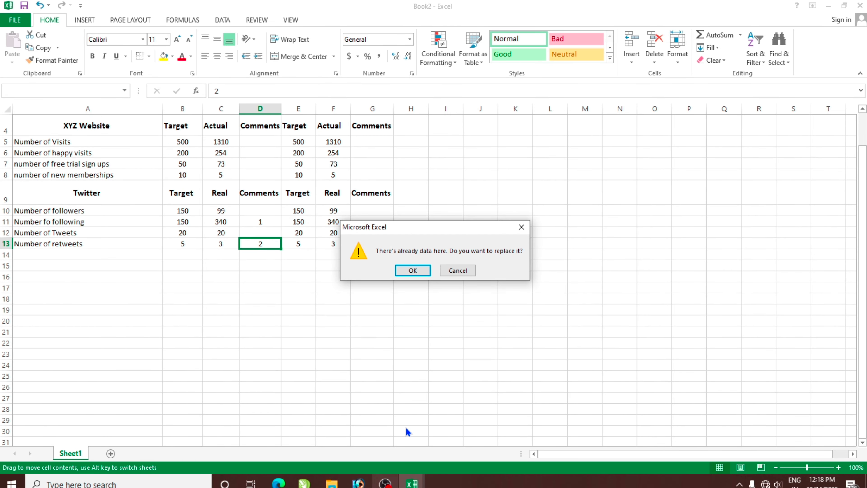
left_click(463, 270)
left_click(376, 423)
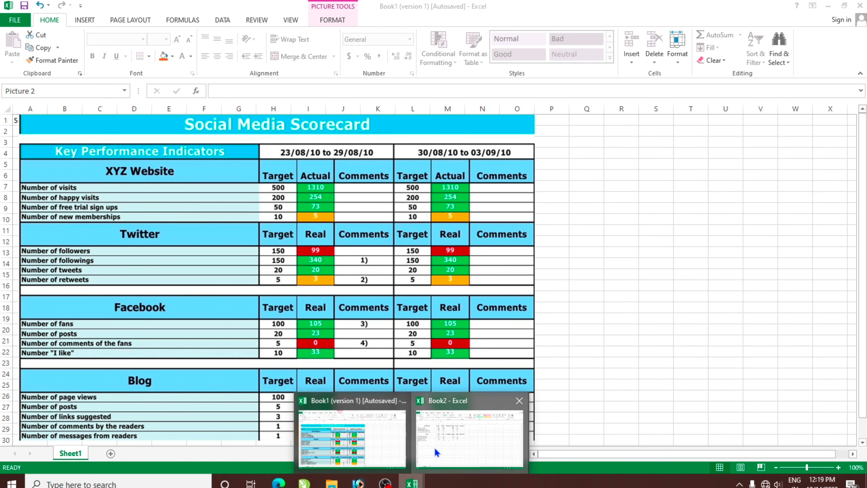
left_click(443, 432)
left_click_drag(87, 254, 368, 252)
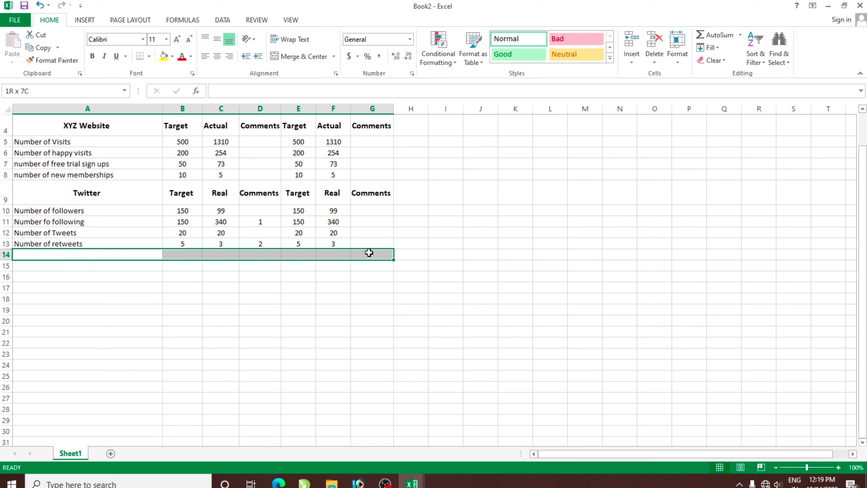
Merge A14:G14 into a single spacer cell.
left_click(302, 56)
left_click(299, 288)
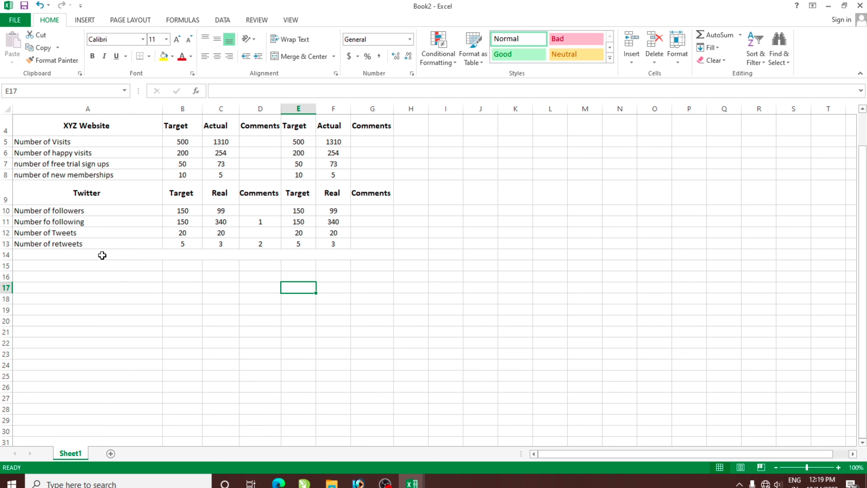
left_click(56, 267)
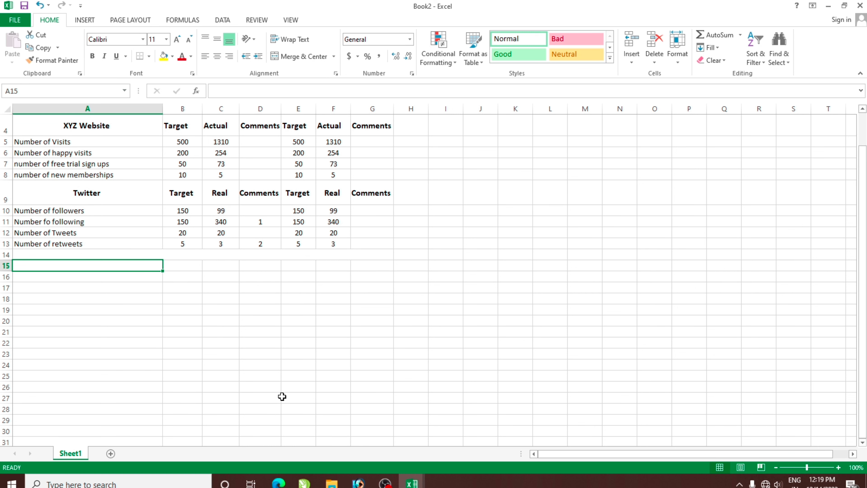
left_click(125, 312)
Paste the Twitter header cells A9:G9 into row 15, then undo that paste.
left_click(24, 192)
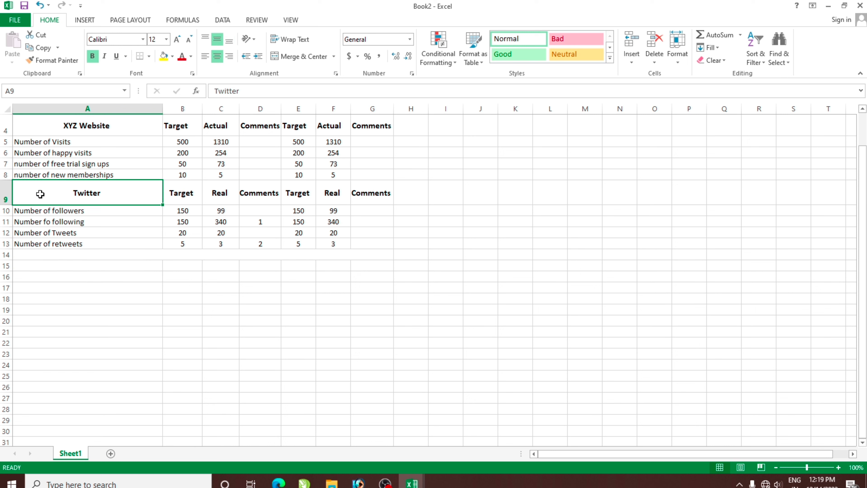
left_click_drag(40, 194, 371, 195)
right_click(371, 195)
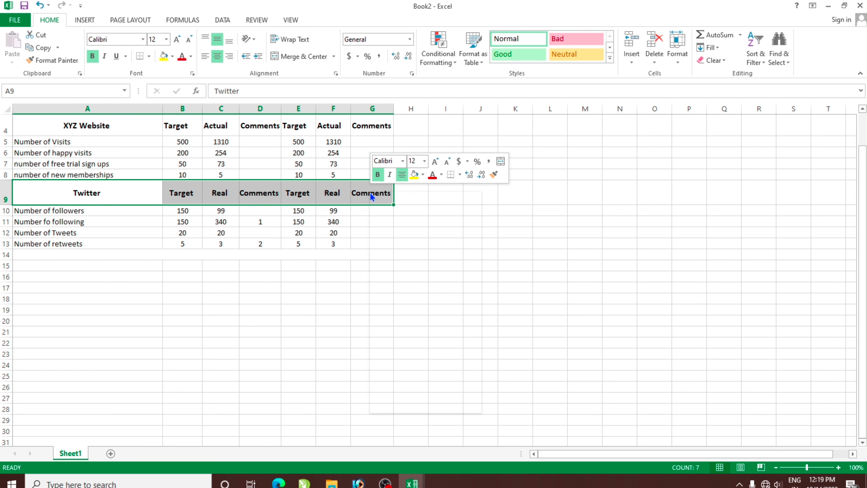
left_click(392, 212)
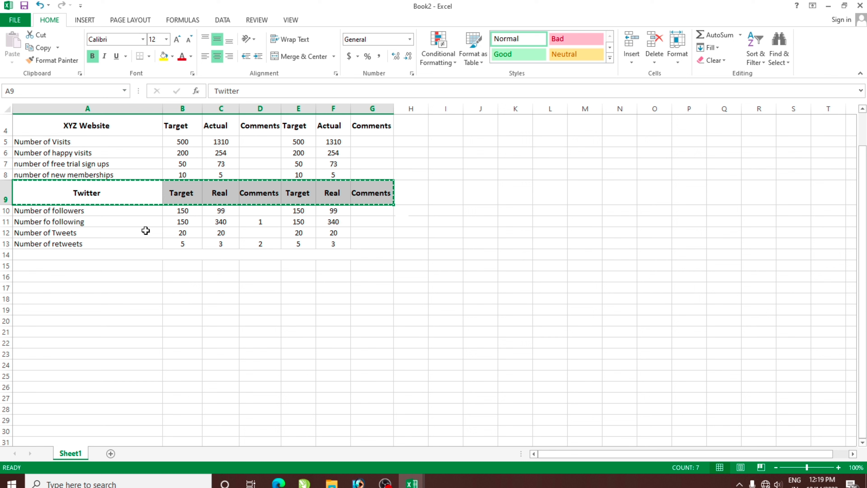
left_click(33, 265)
key("Return")
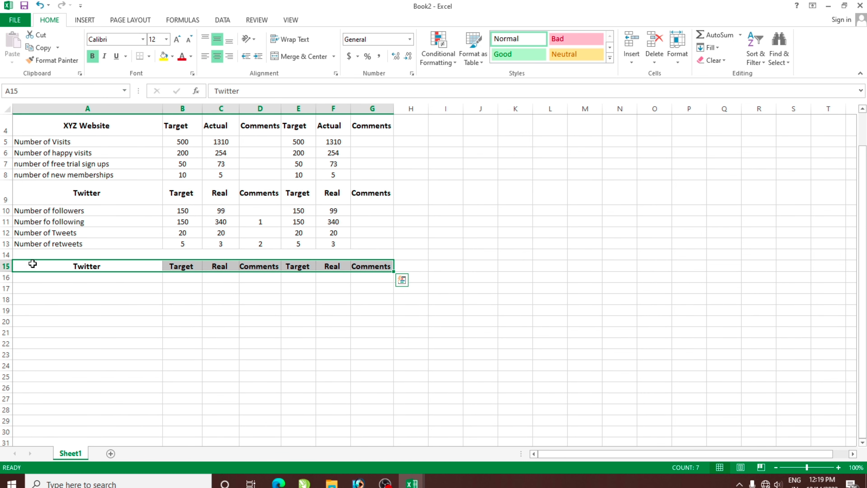
key("ctrl+z")
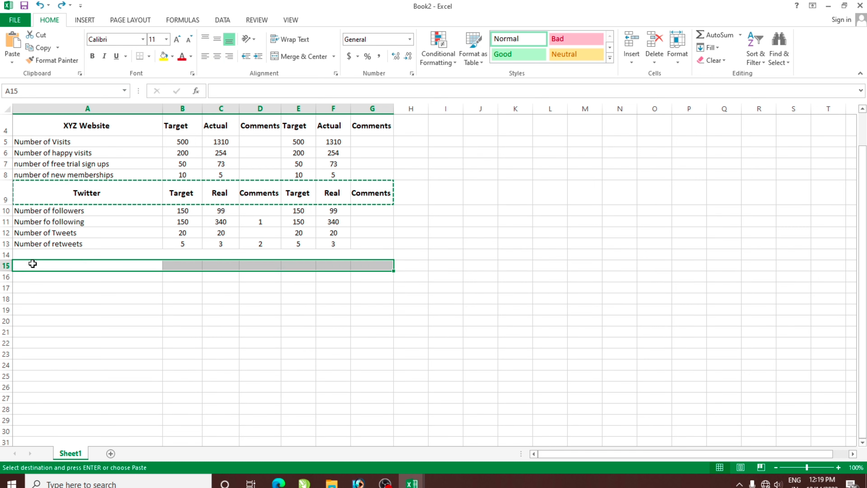
left_click(83, 323)
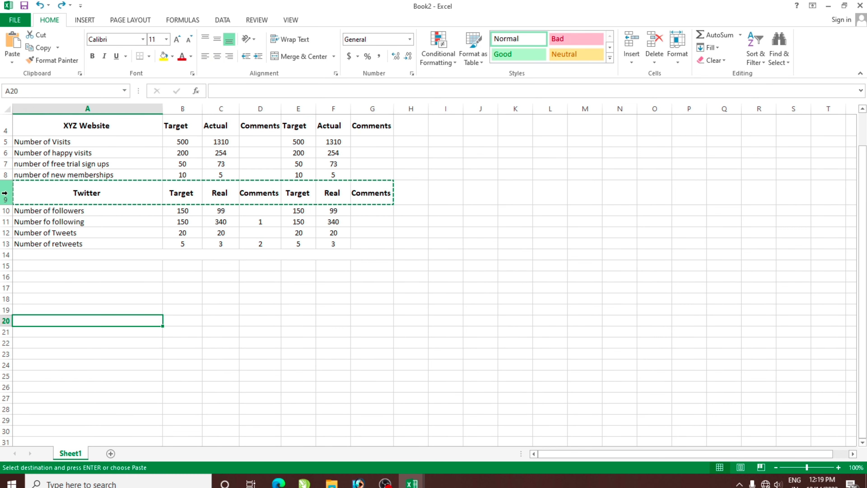
Copy the entire row 9 header and paste it into row 15.
right_click(6, 200)
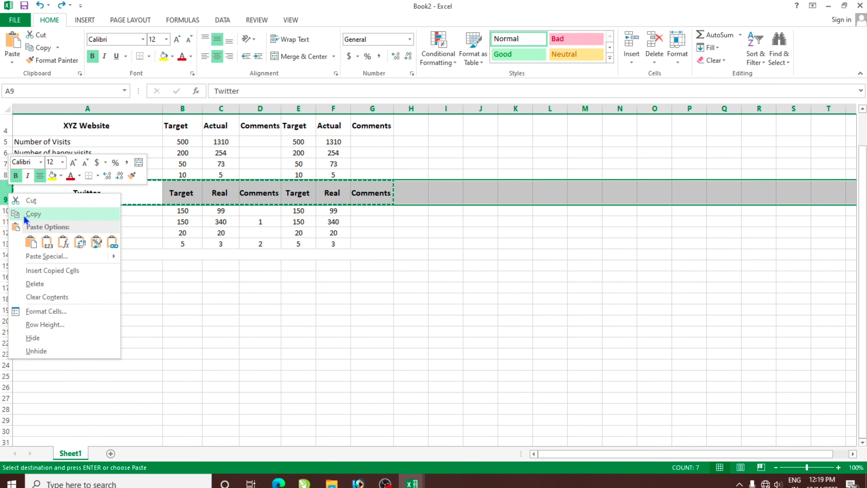
left_click(33, 214)
left_click(5, 266)
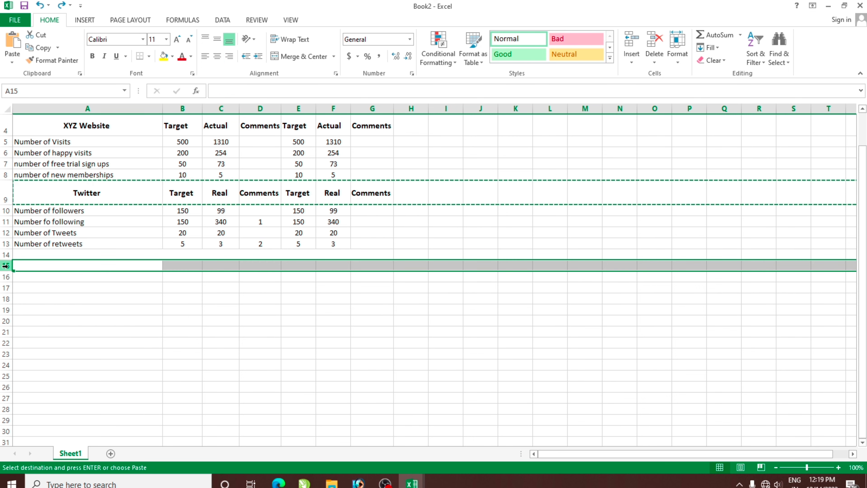
key("Return")
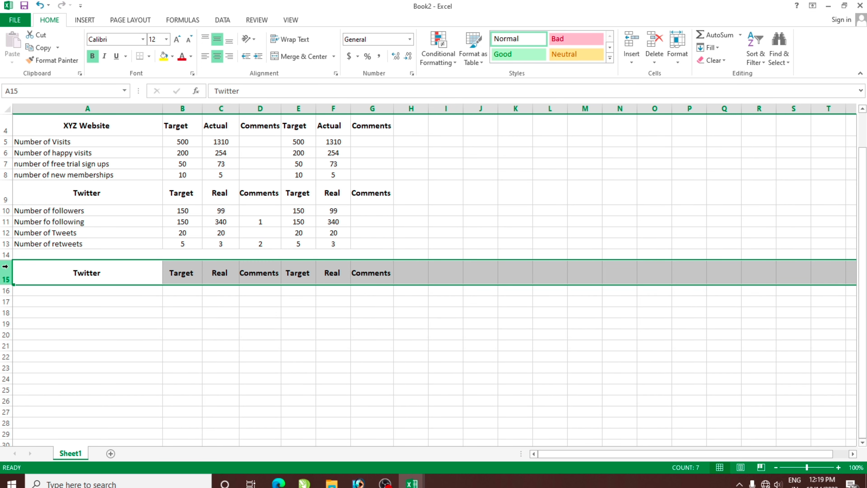
left_click(95, 335)
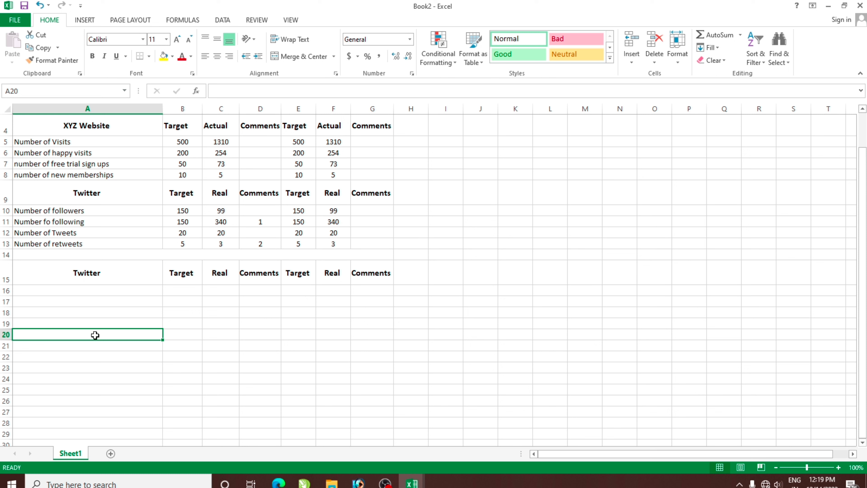
left_click(258, 335)
Highlight the copied Twitter heading text in A15 for replacement.
left_click(99, 192)
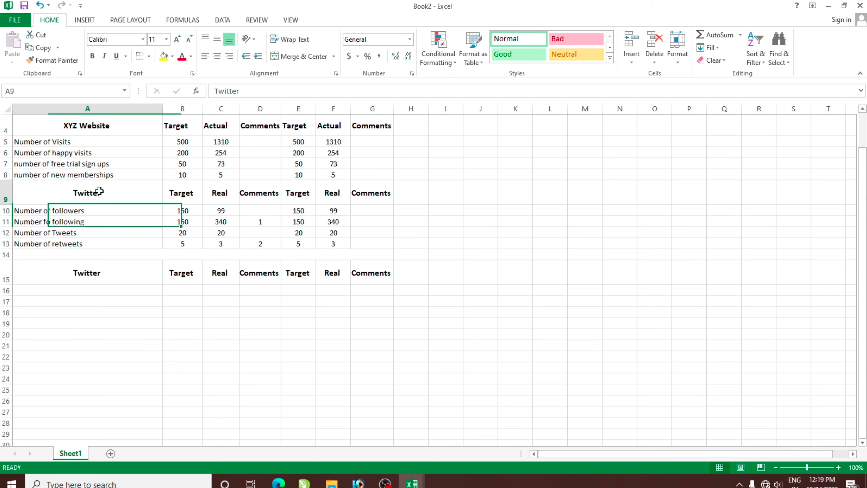
left_click_drag(99, 191, 331, 194)
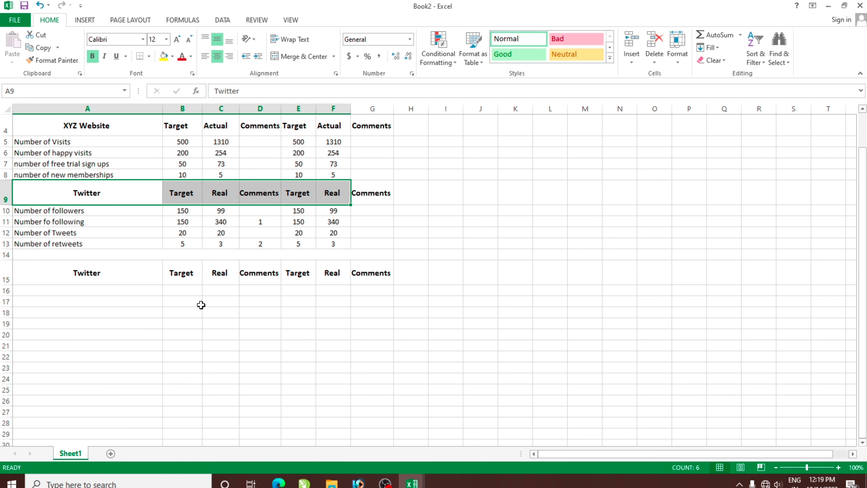
left_click(156, 357)
left_click(106, 271)
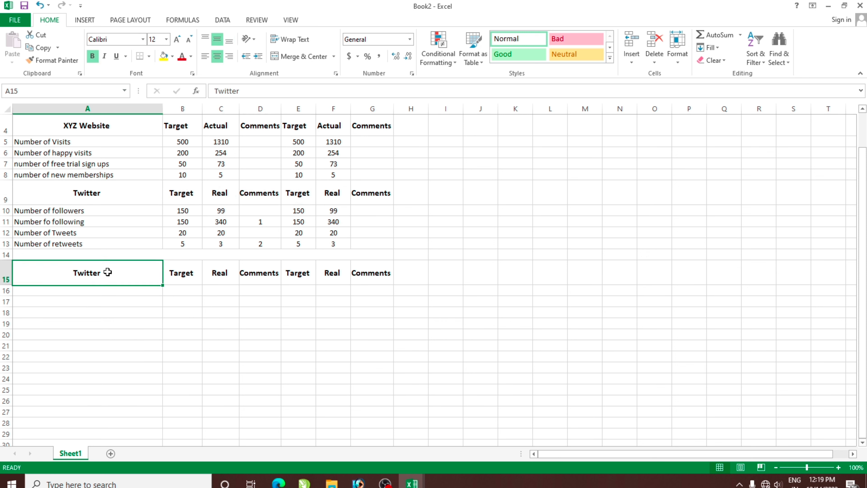
double_click(98, 271)
left_click_drag(102, 272, 45, 270)
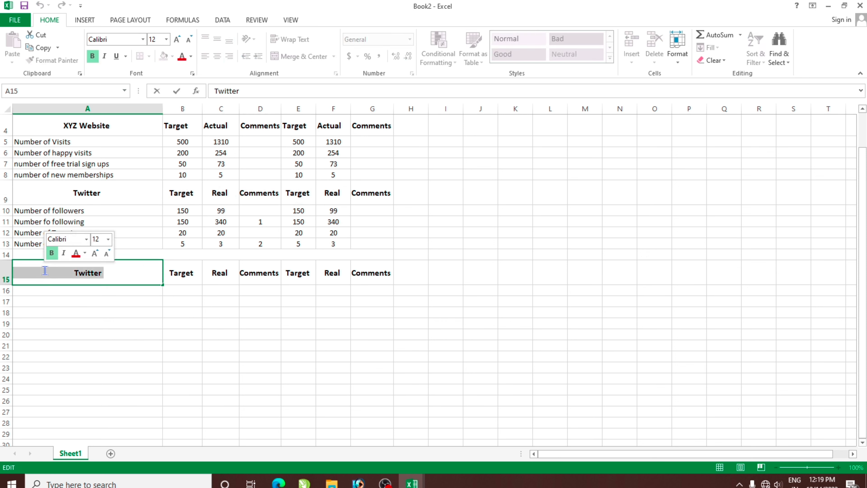
Type Facebook as the A15 heading, fixing typos along the way.
type("FACE")
key("BackSpace")
key("BackSpace")
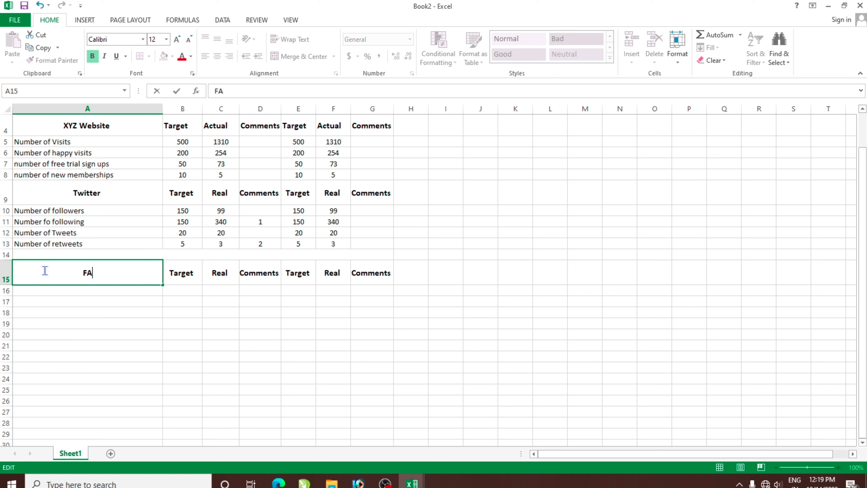
key("BackSpace")
type("acebo")
key("BackSpace")
key("BackSpace")
type("v")
key("BackSpace")
type("book")
key("Return")
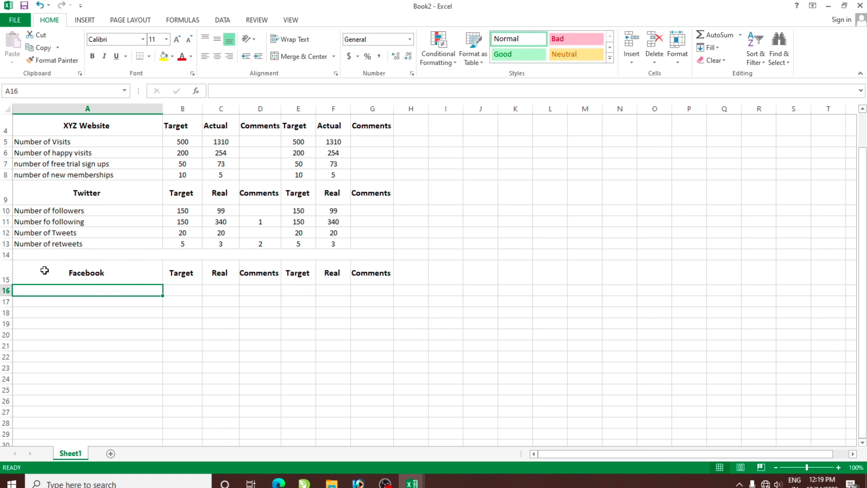
left_click(222, 321)
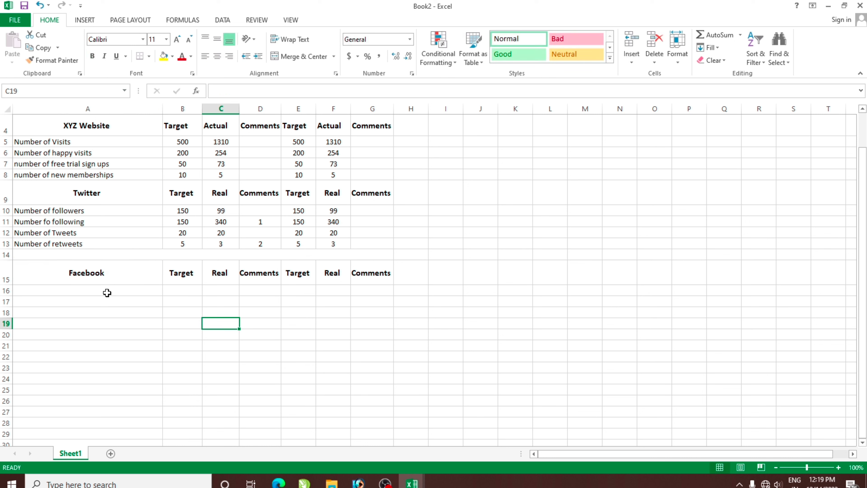
left_click(107, 292)
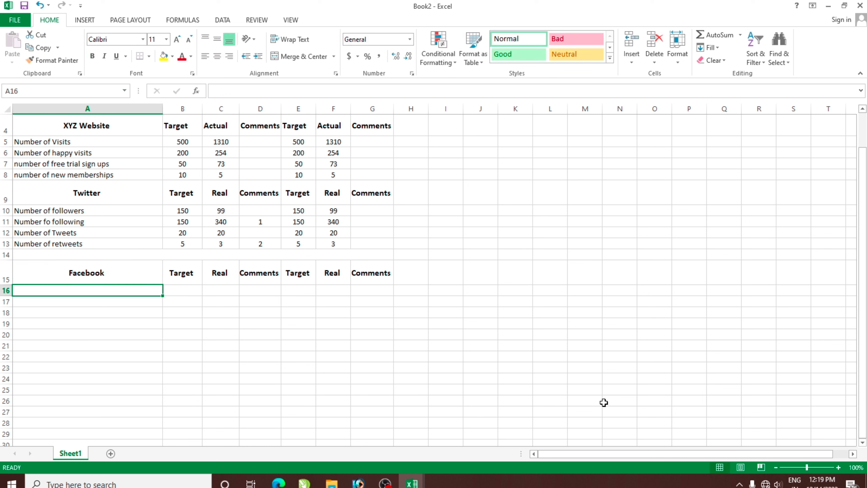
Enter Number of Fans, Number of Posts, Number of comments of the fans, Number of likes in A16:A19.
type("n")
key("BackSpace")
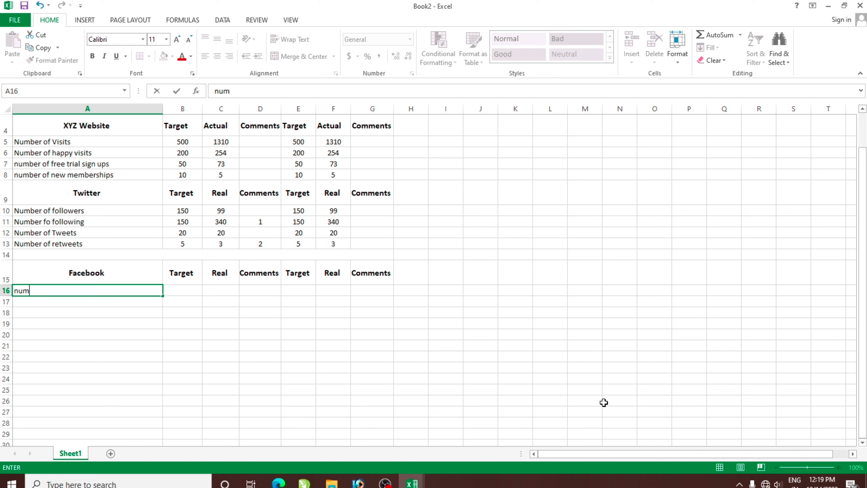
key("BackSpace")
key("BackSpace")
key("BackSpace")
type("Number of Fa")
type("ns")
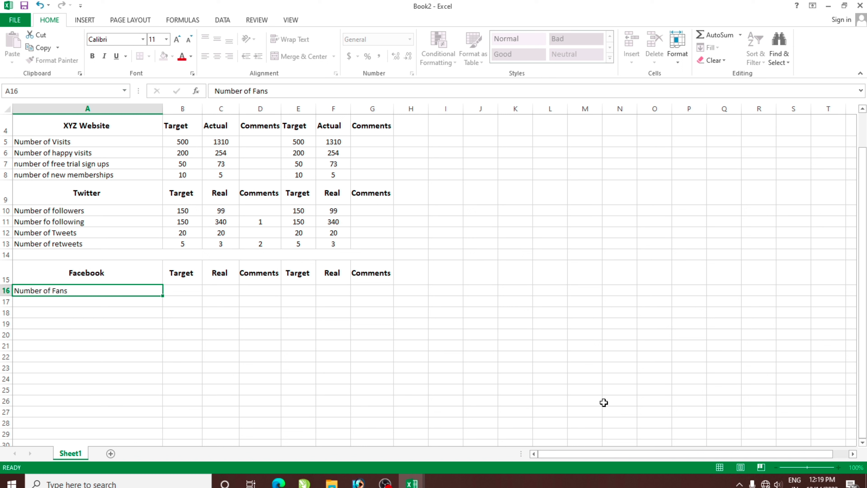
key("Return")
type("Number")
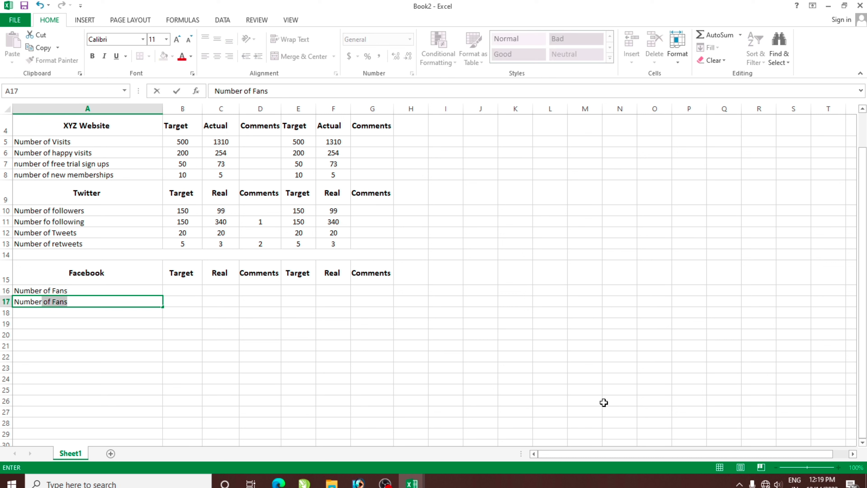
type("Post")
type("st")
key("Return")
type("NUmb")
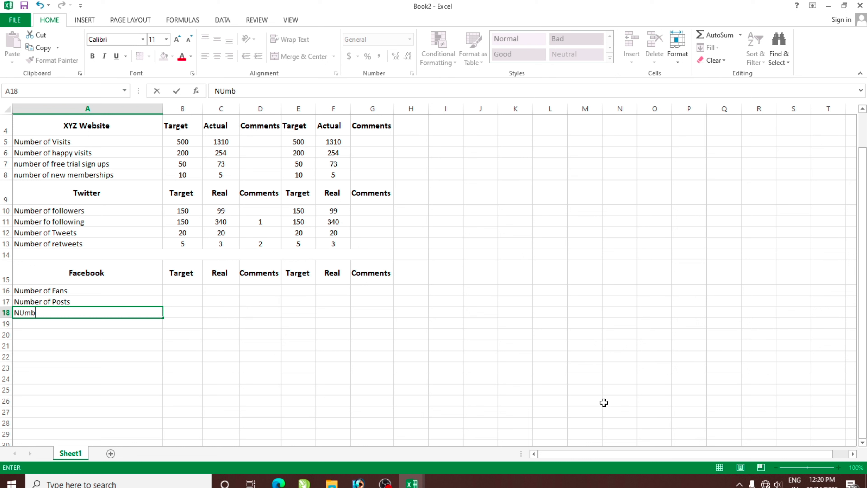
type("er of co")
type("mments")
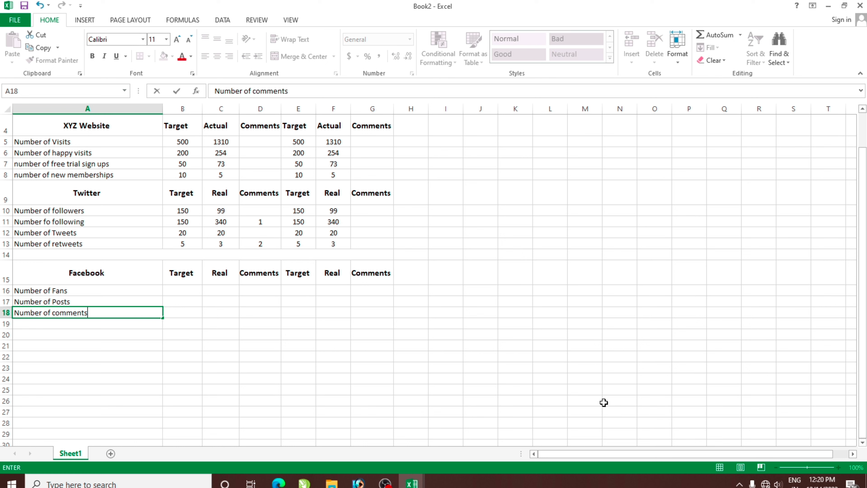
type(" of the fan")
type("s")
key("Return")
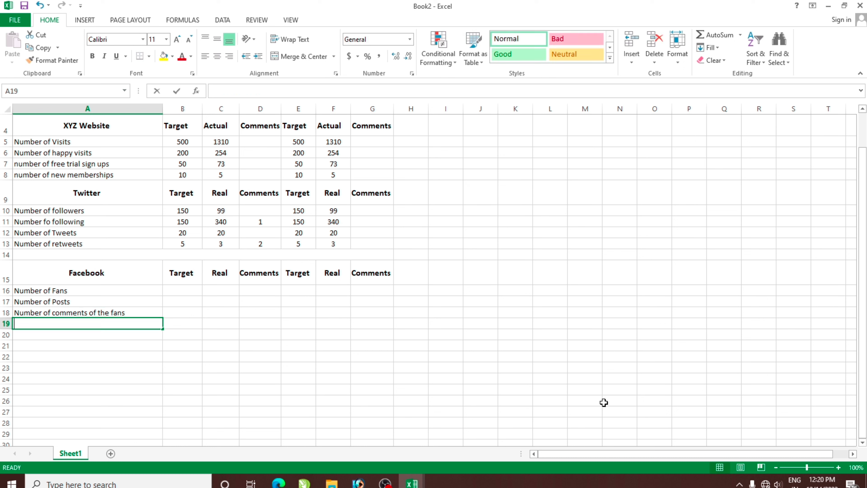
type("Number")
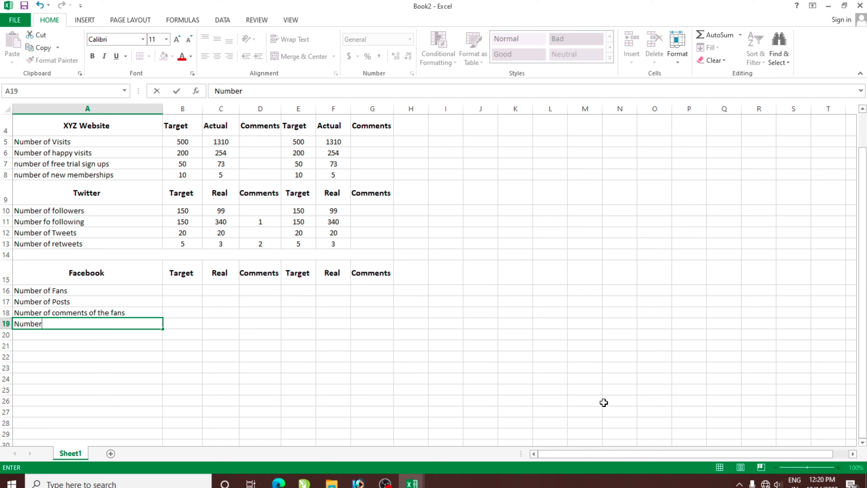
type(" of likes")
key("Return")
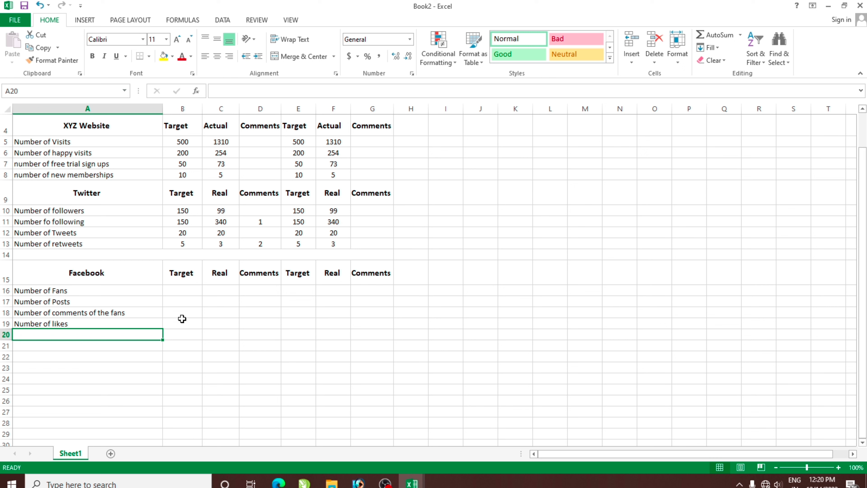
left_click(183, 281)
key("Down")
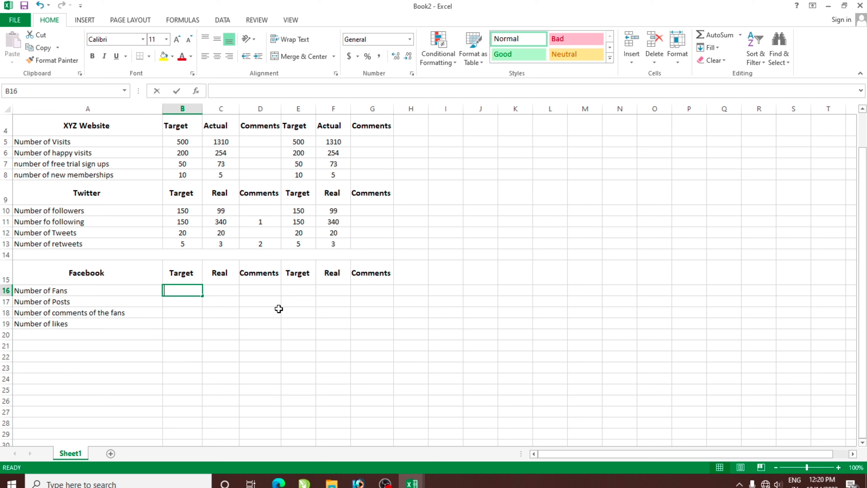
Enter the Facebook targets 100, 20, 5 and 10 in B16:B19.
type("100")
key("Return")
type("20")
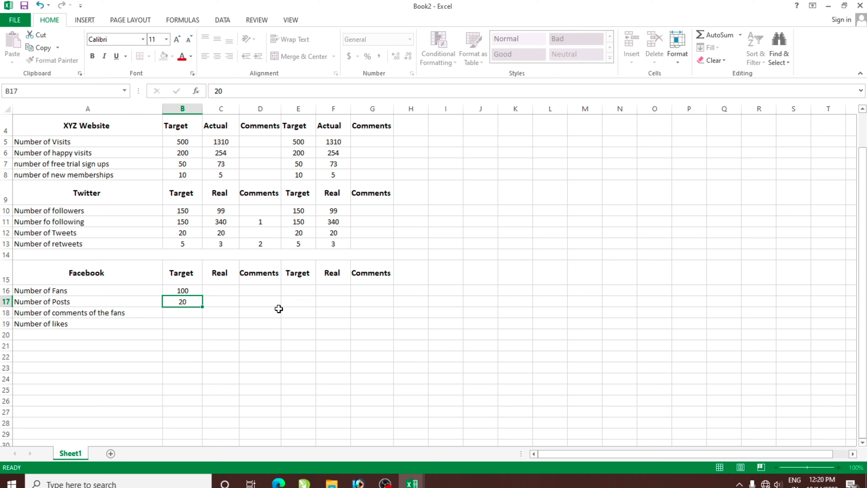
key("Return")
type("5")
key("Return")
type("10")
key("Return")
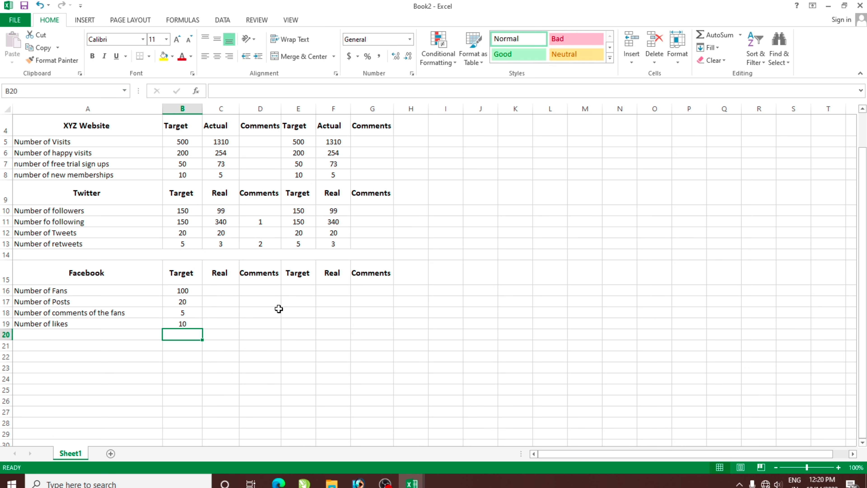
Enter the Facebook real values 105, 23, 0 and 33 in C16:C19.
key("Right")
key("Up")
key("Up")
key("Up")
key("Up")
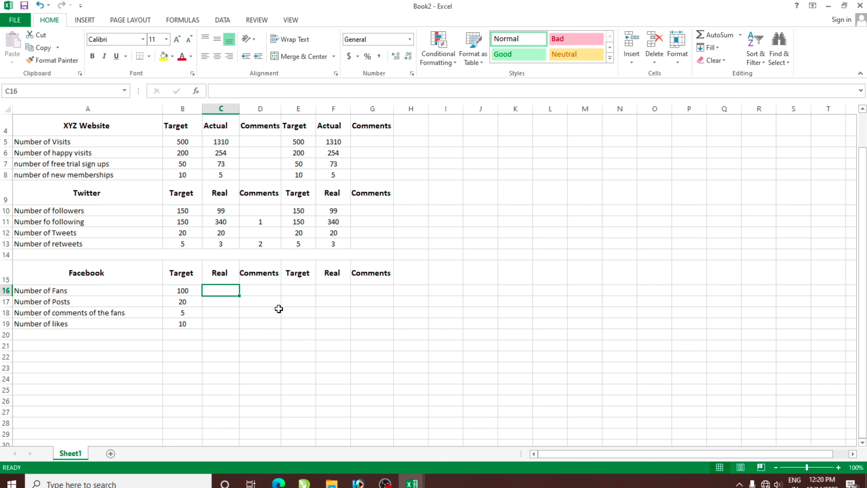
type("105")
key("Return")
type("1")
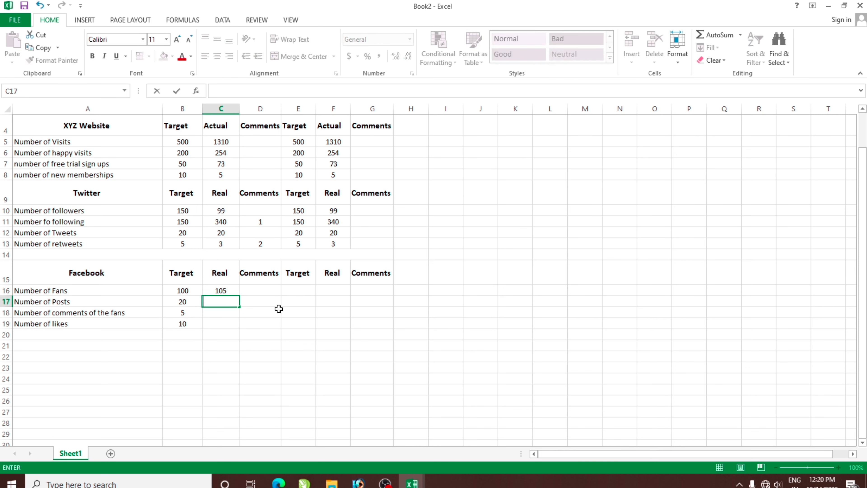
key("Return")
type("0")
key("Return")
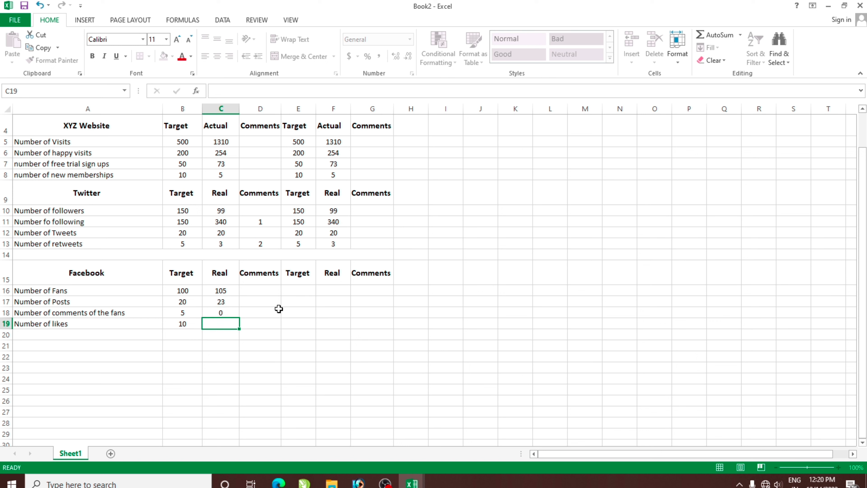
type("33")
key("Return")
Add comment numbers 3 in D16 and 4 in D18.
key("Right")
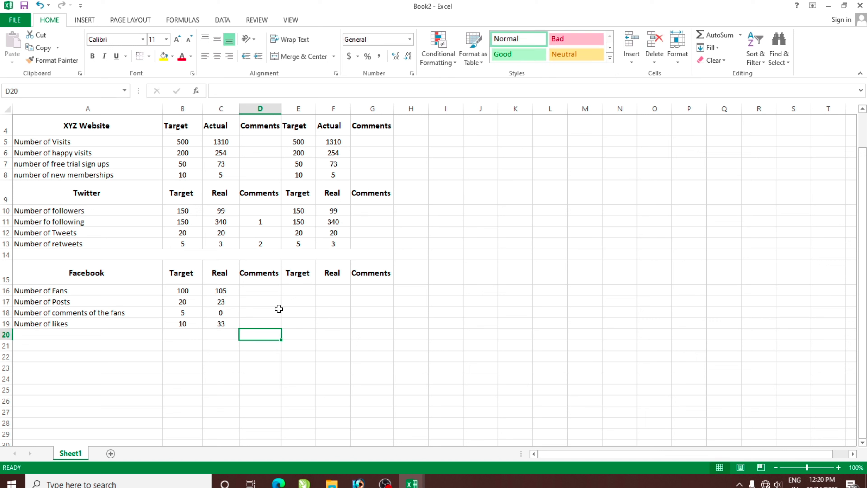
key("Up")
key("Up")
key("Up")
key("Up")
type("3")
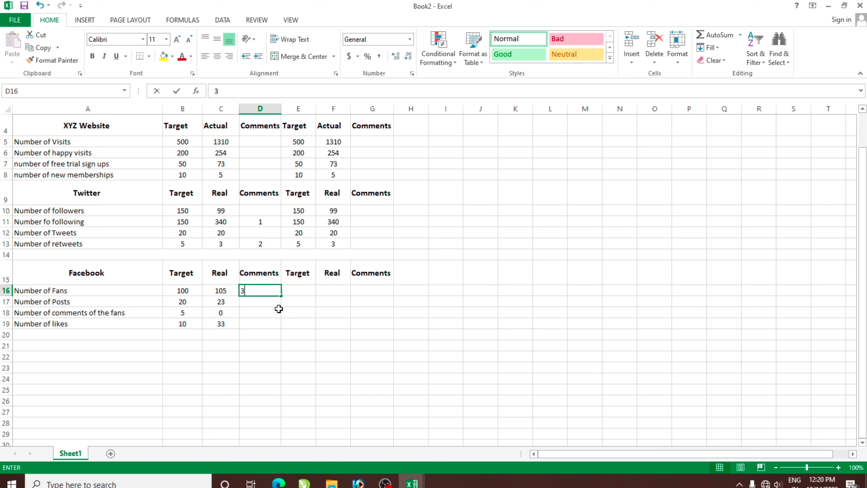
key("Return")
key("Return")
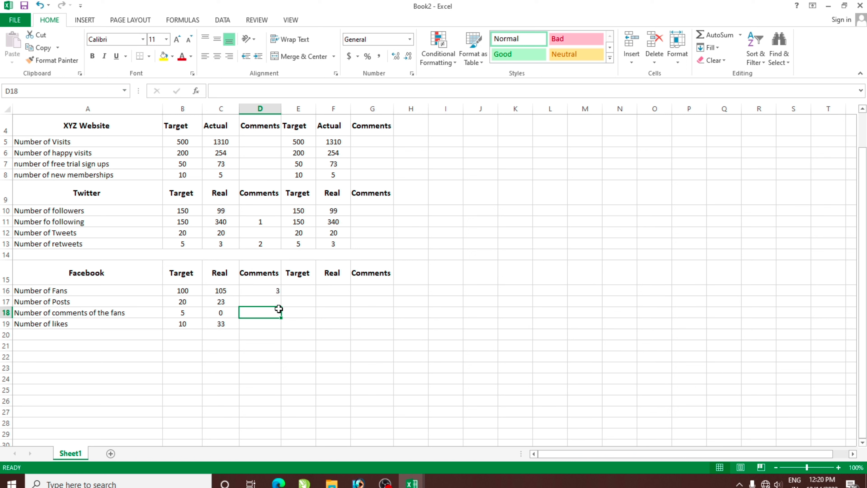
type("4")
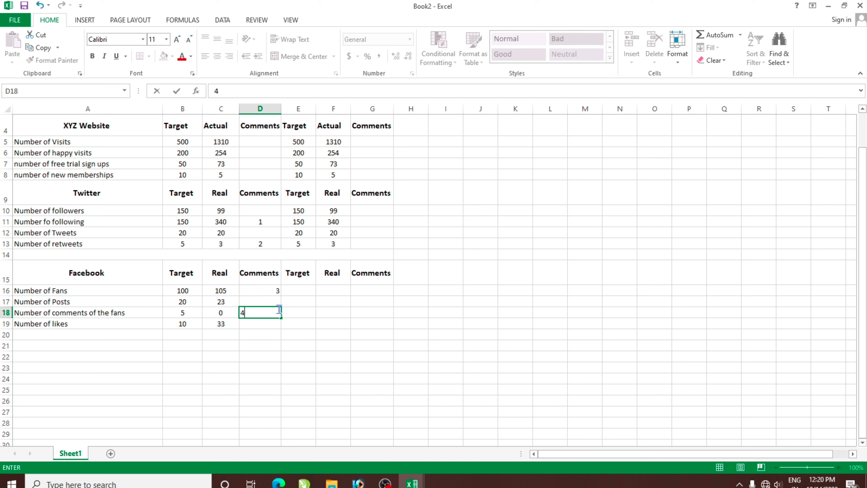
key("Return")
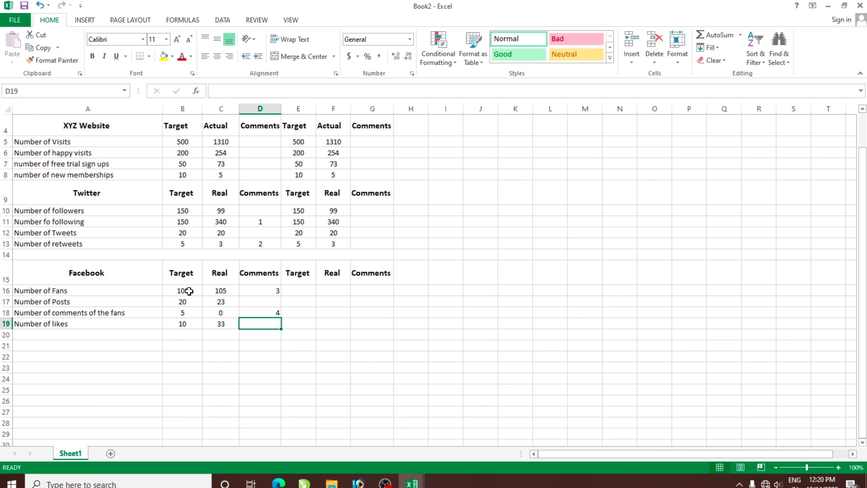
Copy the Facebook figures B16:C19 into the second Target/Real columns.
left_click(200, 293)
left_click_drag(203, 295, 211, 325)
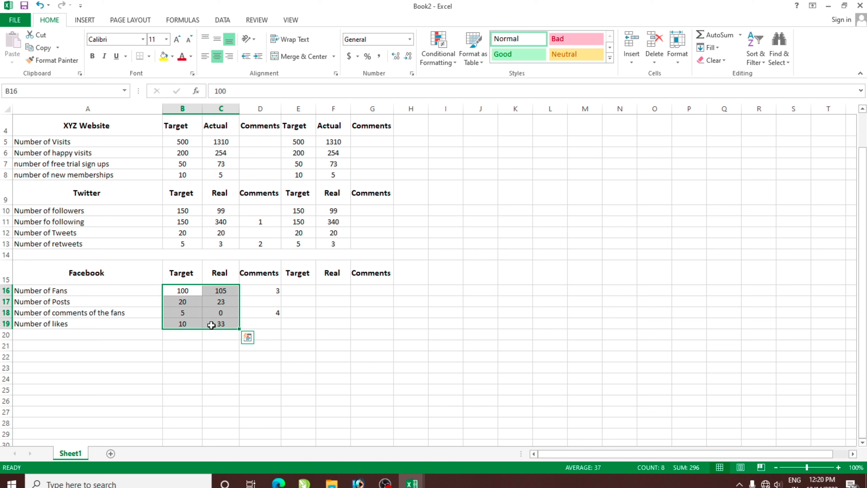
key("ctrl+c")
left_click(306, 290)
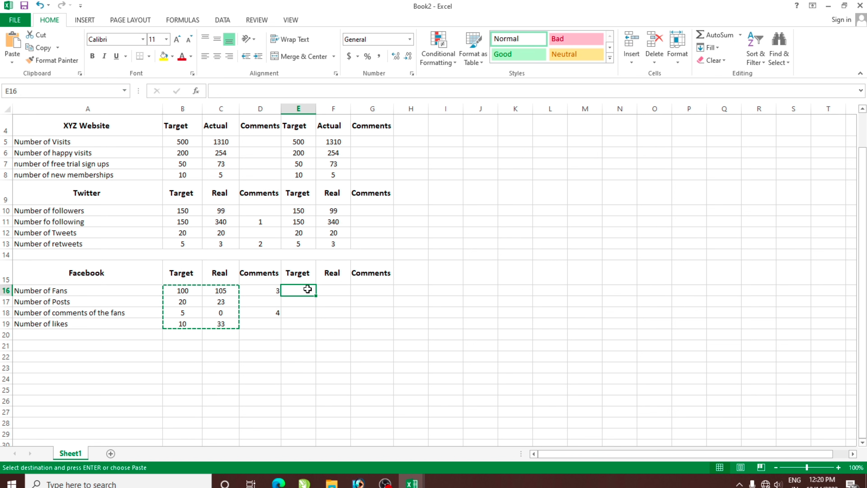
key("Return")
Centre the Facebook comment values in D16:D19.
left_click_drag(271, 290, 272, 323)
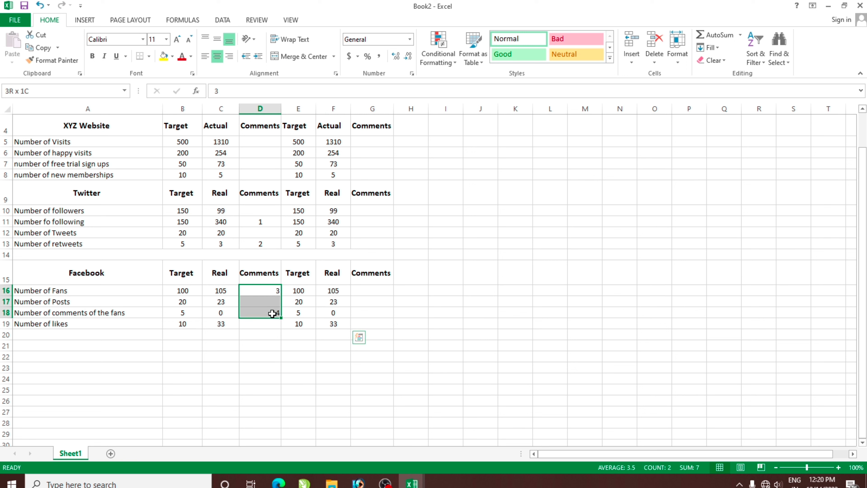
left_click(218, 56)
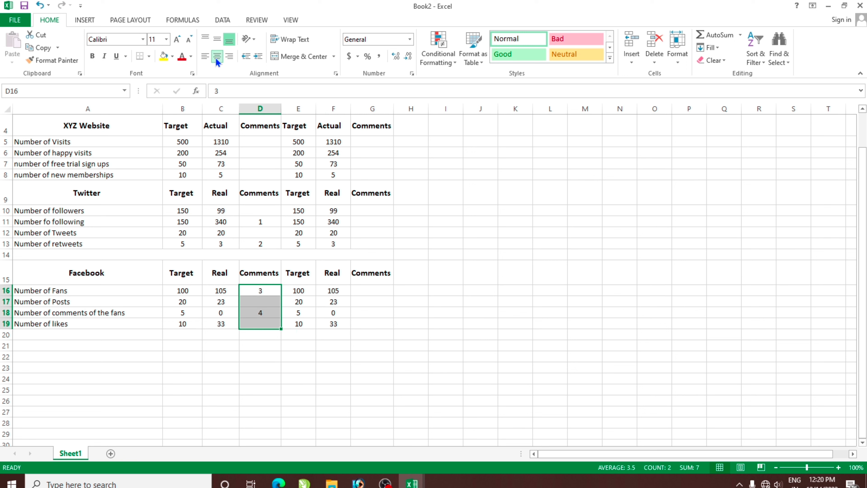
left_click(445, 321)
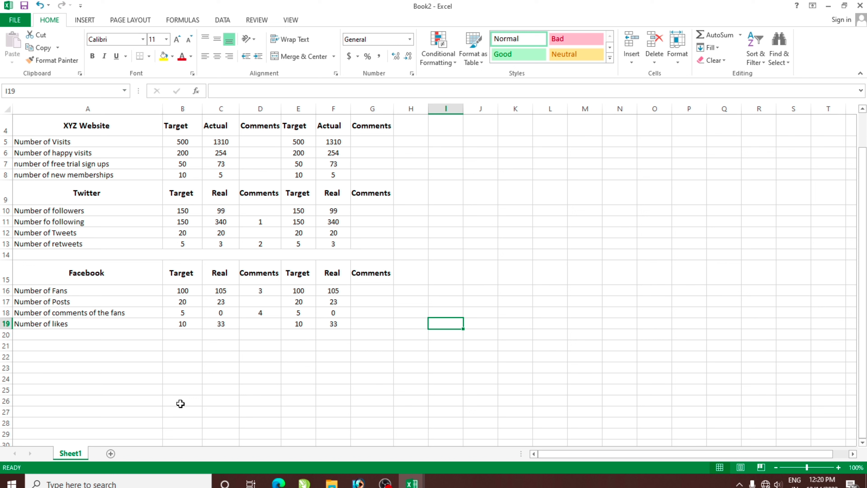
Copy the Facebook header row 15 and paste it into row 21.
left_click(66, 356)
left_click(5, 271)
right_click(5, 270)
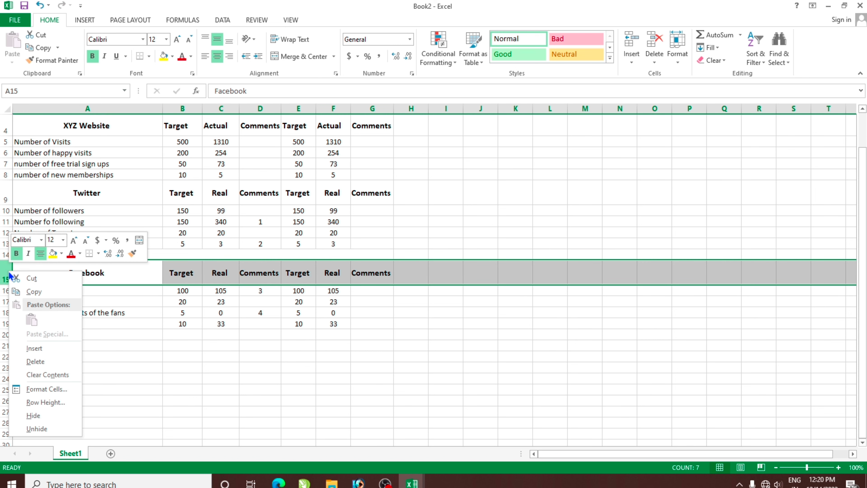
left_click(31, 291)
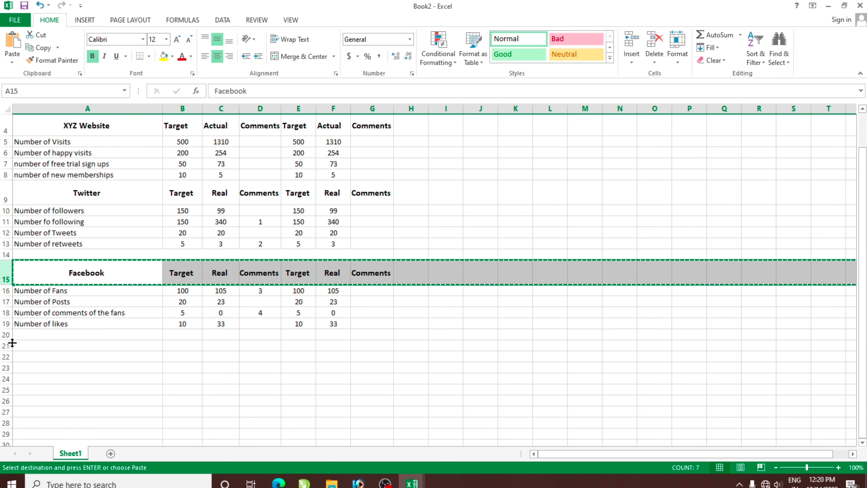
left_click(6, 346)
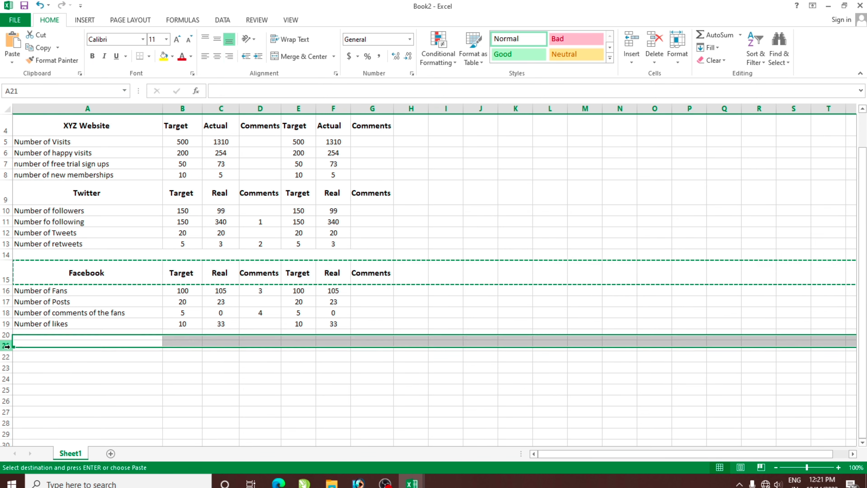
key("Return")
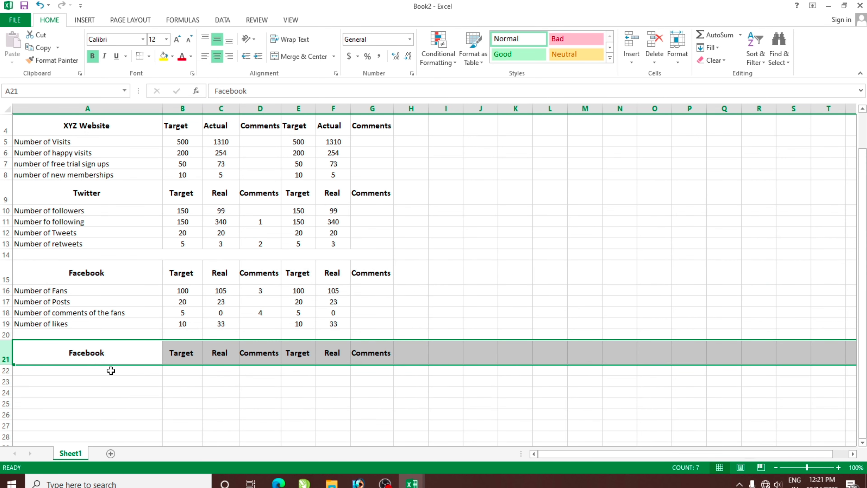
Merge A20:G20 into a single spacer cell.
left_click(111, 368)
left_click_drag(71, 334, 387, 334)
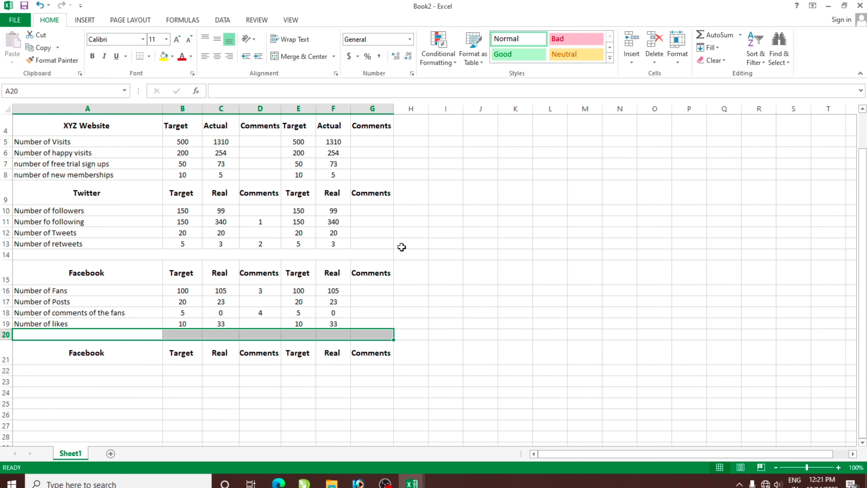
left_click(300, 56)
Highlight the copied Facebook title in A21 for renaming.
left_click(382, 345)
left_click(80, 363)
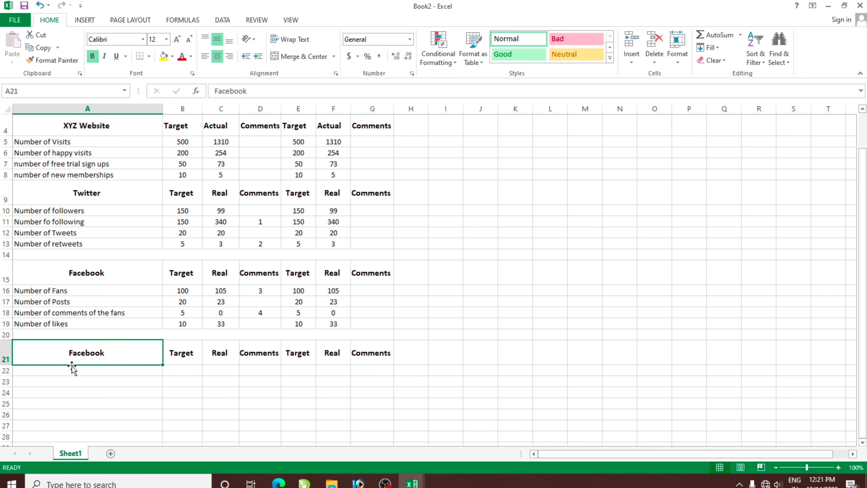
double_click(120, 350)
left_click_drag(120, 350, 26, 349)
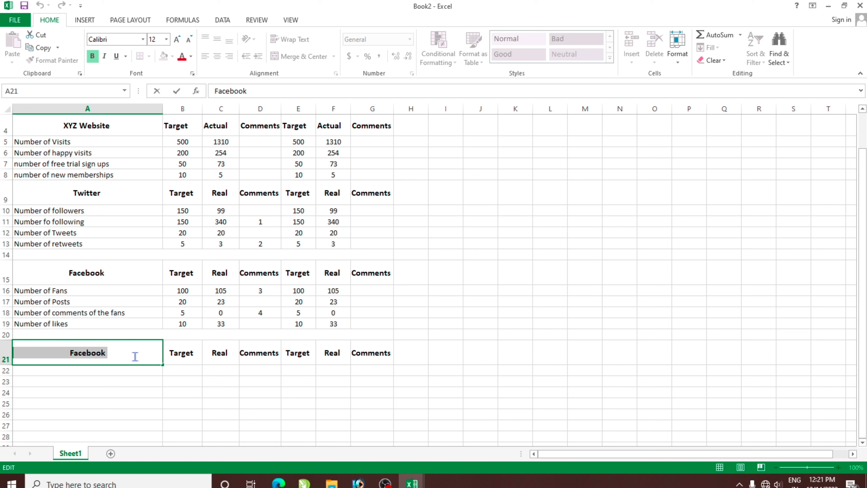
Head the section 'Blog' in A21 and add the 'Number of page view' label below it.
type("Block")
key("BackSpace")
key("BackSpace")
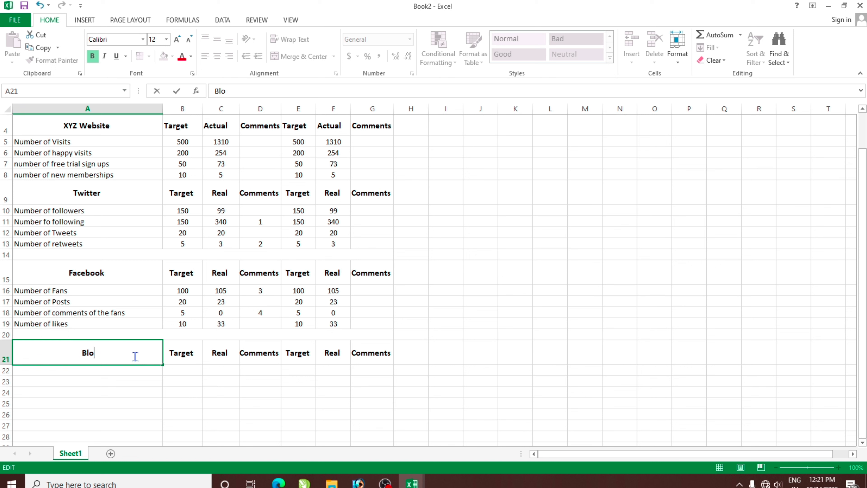
type("g")
key("Return")
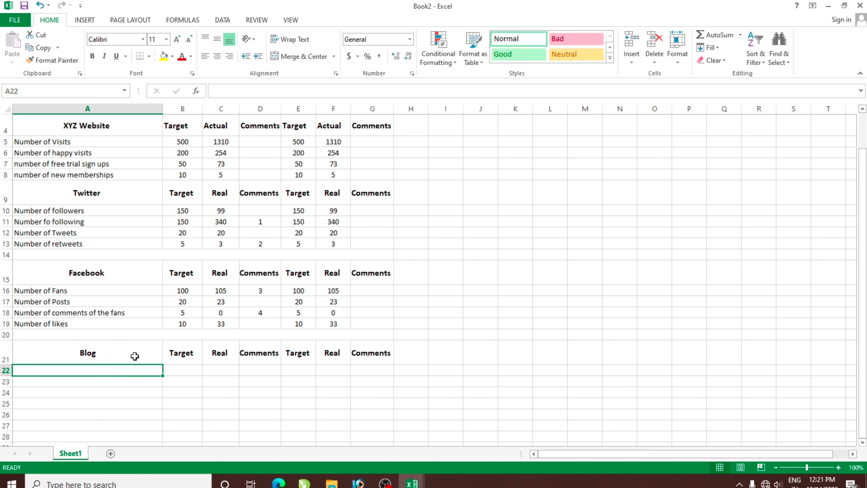
type("Number")
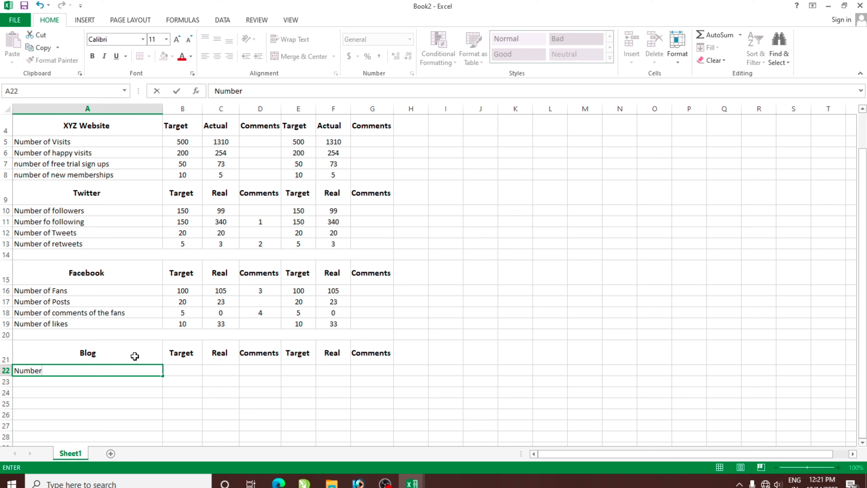
type(" pages")
type(" view")
key("Return")
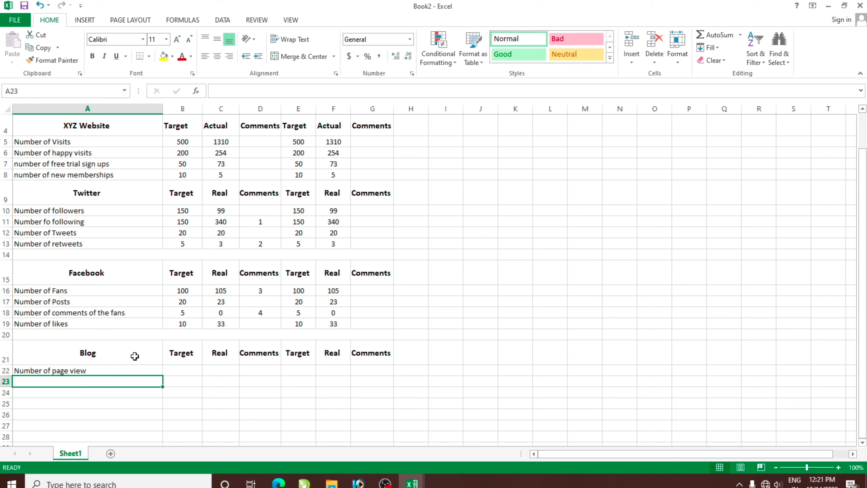
Add labels for number of posts, links suggested, comments by the readers and message from readers.
type("Number")
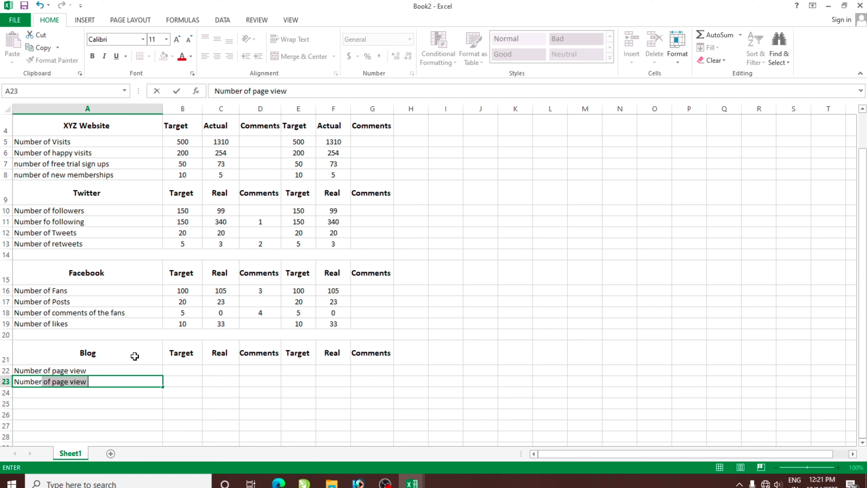
type("osts")
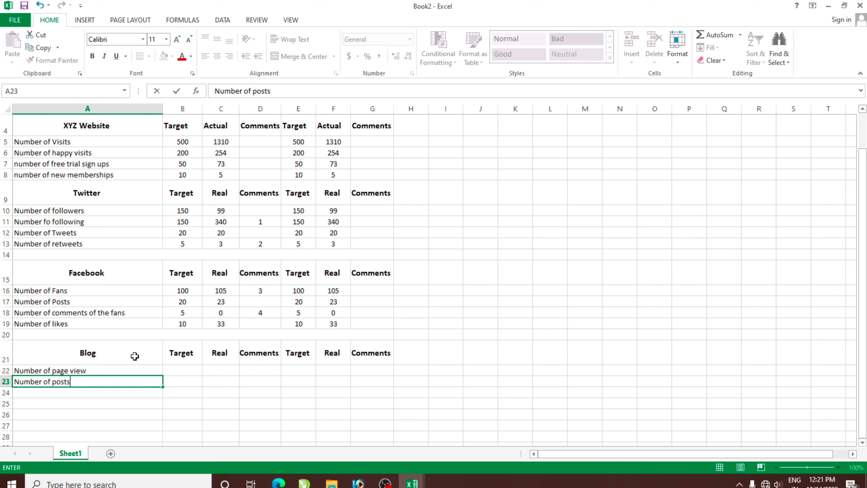
key("Return")
type("Numbe")
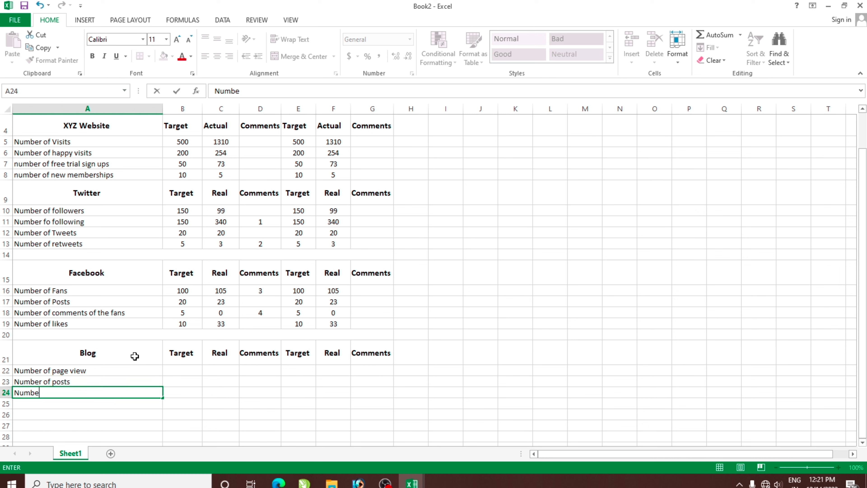
type("r of links s")
type("uggestion")
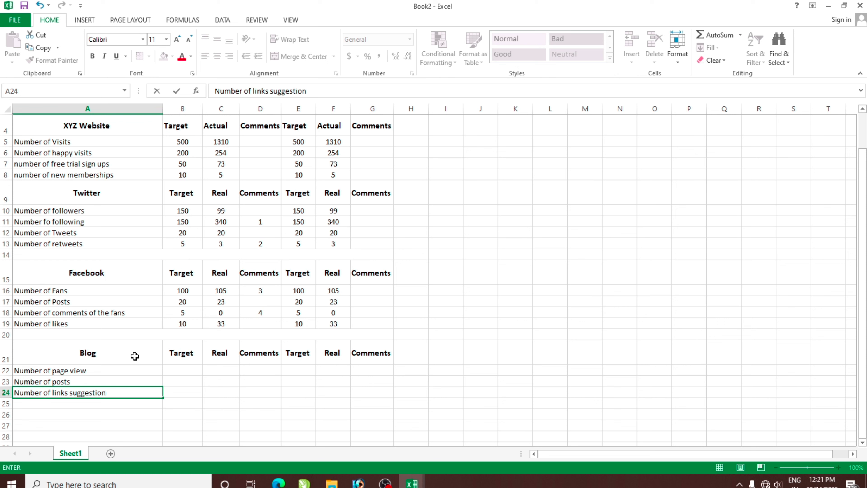
key("BackSpace")
key("BackSpace")
key("BackSpace")
type("ed")
key("Return")
type("Number of co")
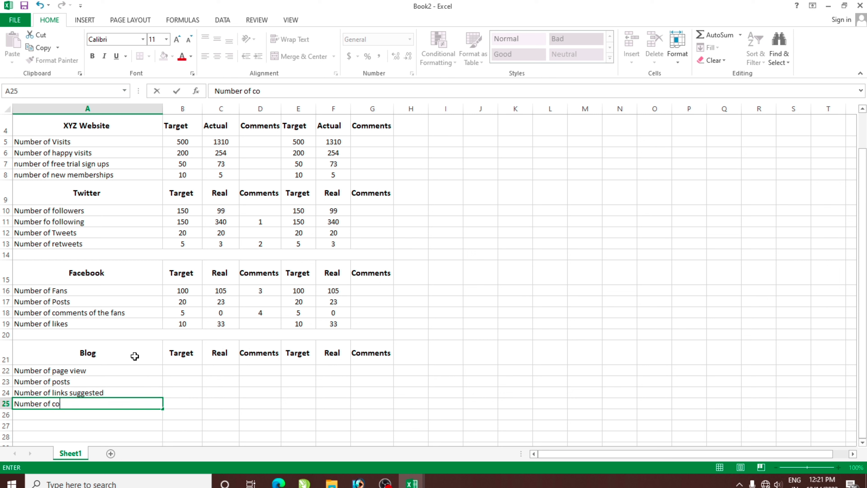
type("mments by the ")
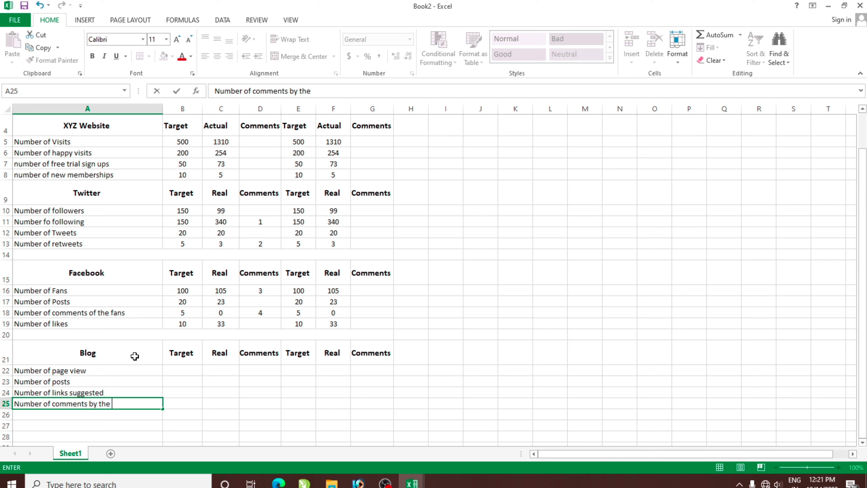
type("reader")
type("s")
key("Return")
type("Number of ")
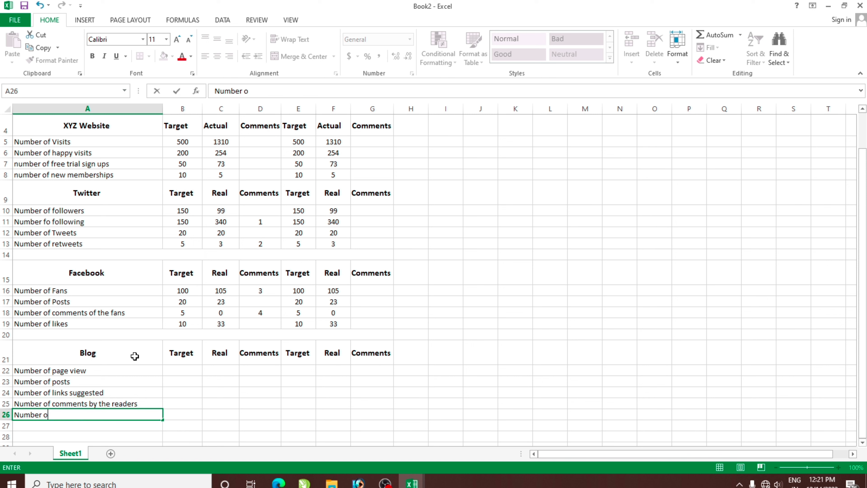
type("mes")
type("sage fr")
type("om reader")
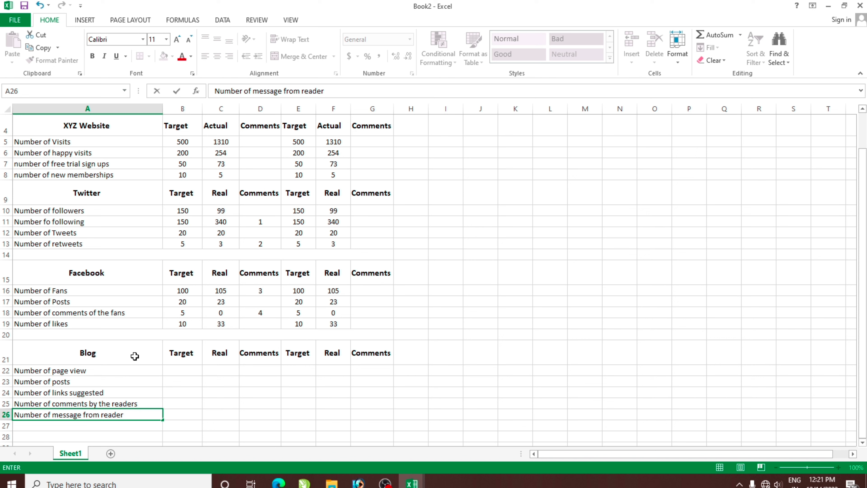
type("s")
key("Return")
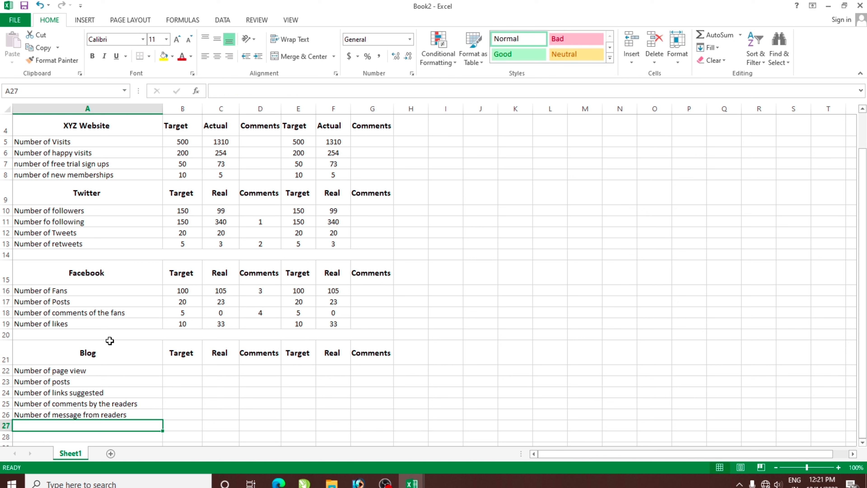
Enter the Blog targets 100, 5, 3, 1 and 1 in B22:B26.
left_click(188, 370)
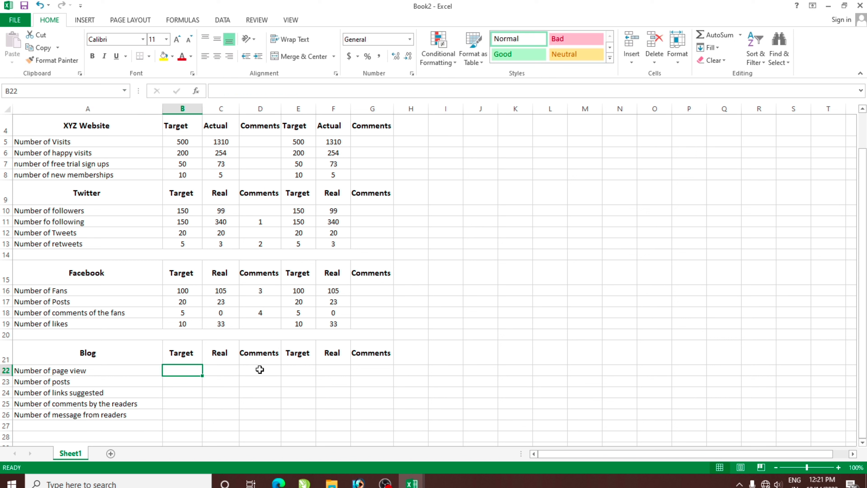
type("100")
key("Return")
type("5")
key("Return")
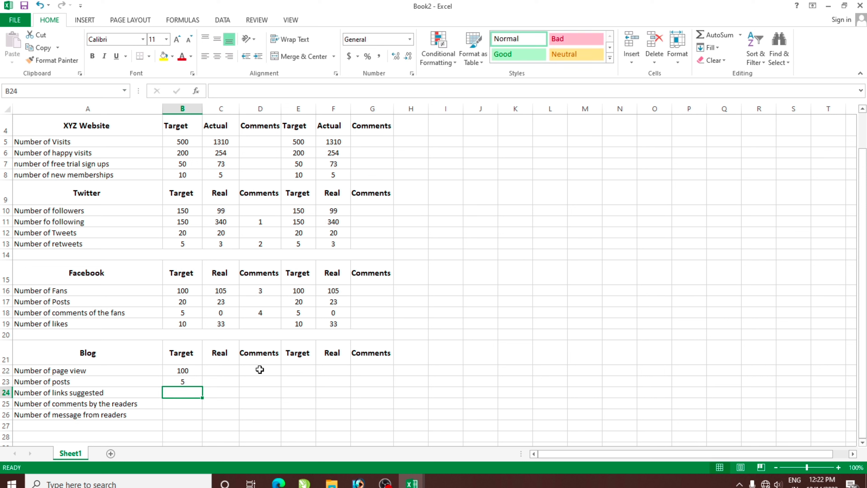
type("3")
key("Return")
type("1")
key("Return")
type("1")
key("Return")
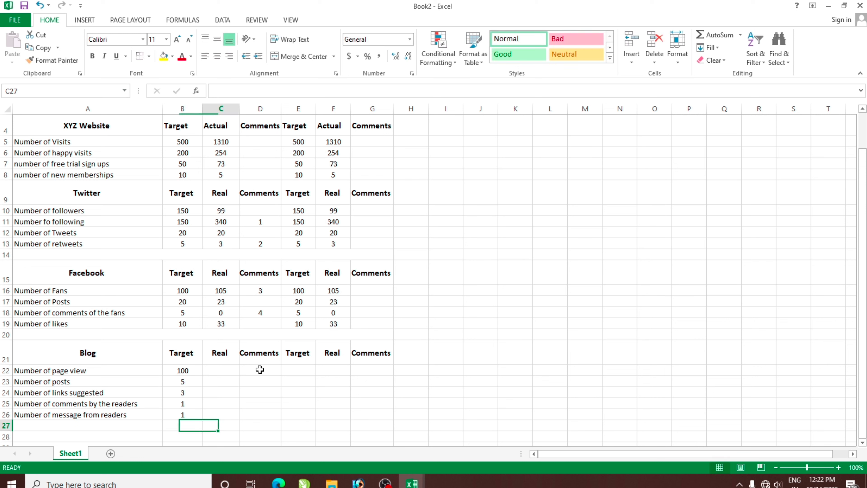
key("Right")
key("Up")
key("Up")
key("Up")
key("Up")
key("Up")
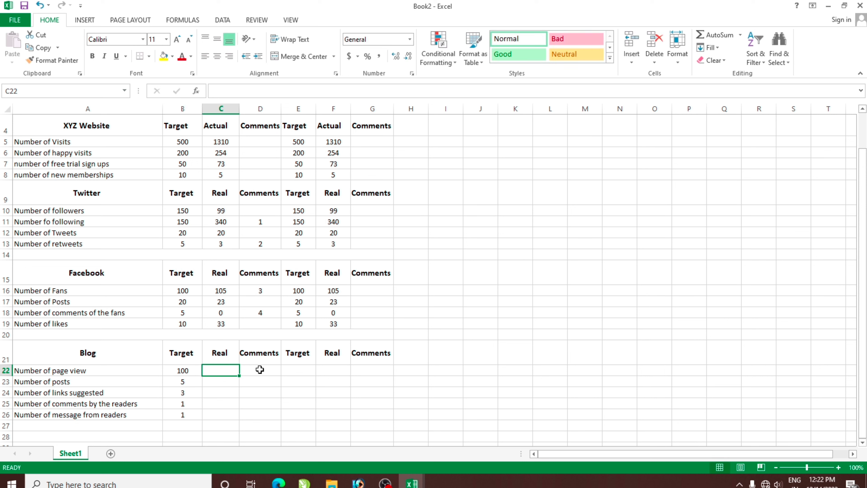
Enter the real figures 105, 6, 5, 0 and 0 in C22:C26.
type("105")
key("Return")
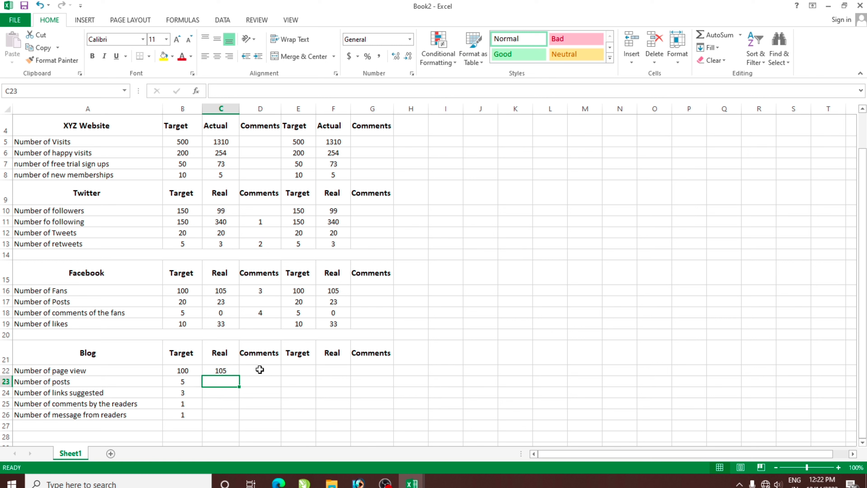
type("6")
key("Return")
type("5")
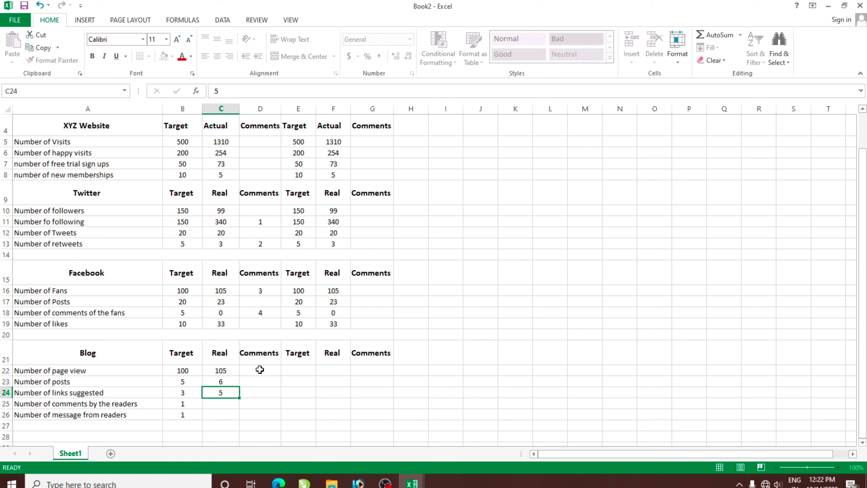
key("Return")
type("00")
key("Return")
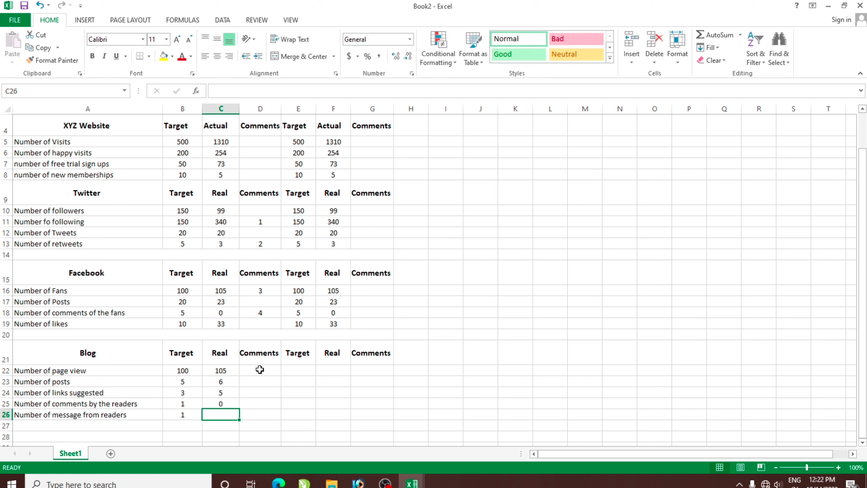
type("0")
key("Return")
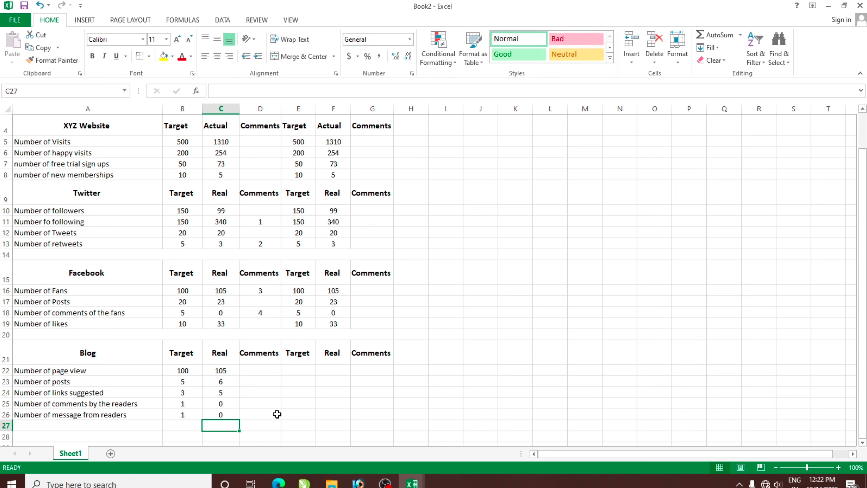
Add the comment values 5 and 6 in D25:D26, correcting a mistyped 56.
left_click(270, 404)
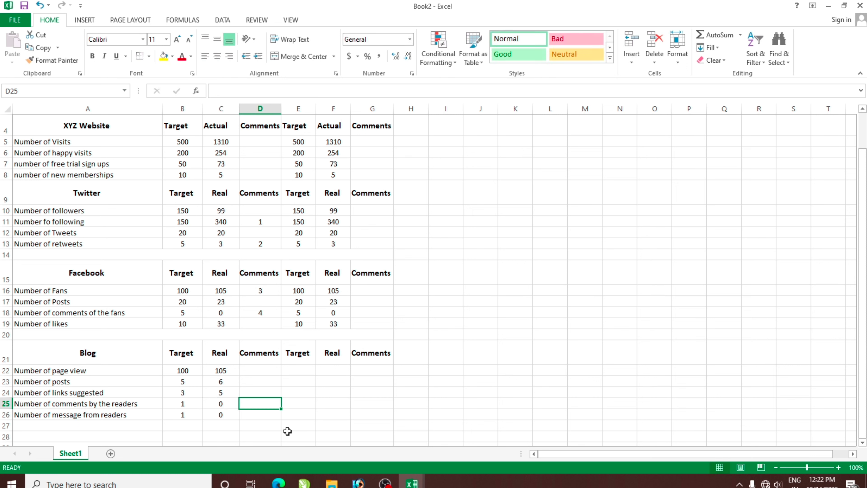
type("56")
key("Return")
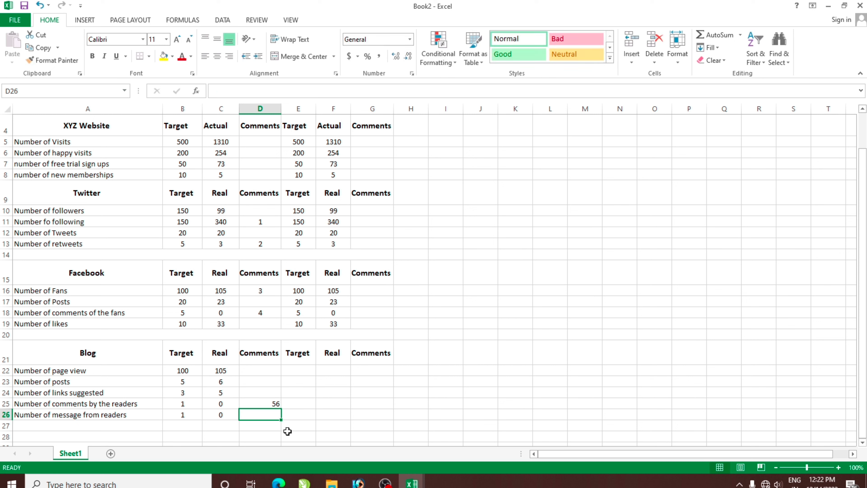
key("Up")
type("5")
key("Return")
type("6")
key("Return")
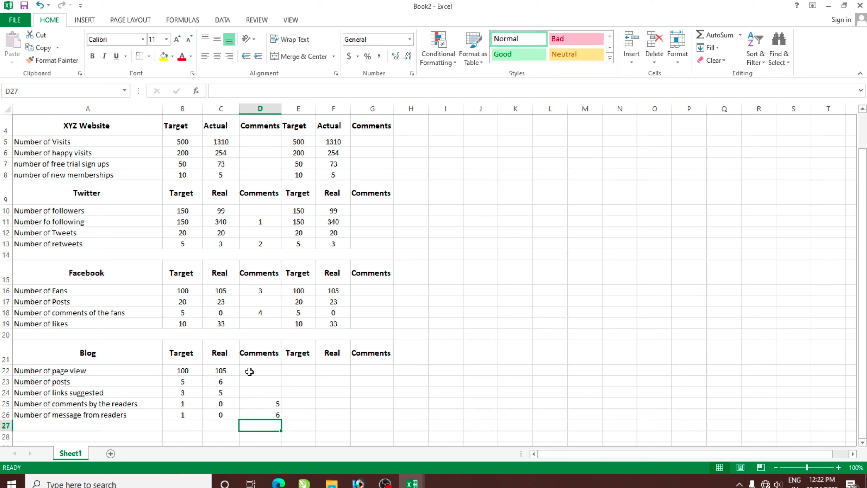
Copy the Blog figures B22:C26 into E22:F26.
left_click_drag(187, 369, 215, 411)
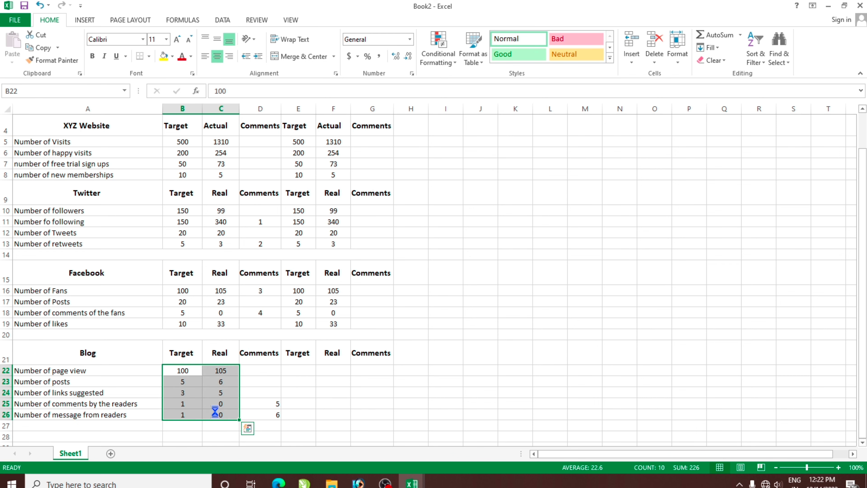
key("ctrl+c")
left_click(310, 370)
key("ctrl+v")
key("Escape")
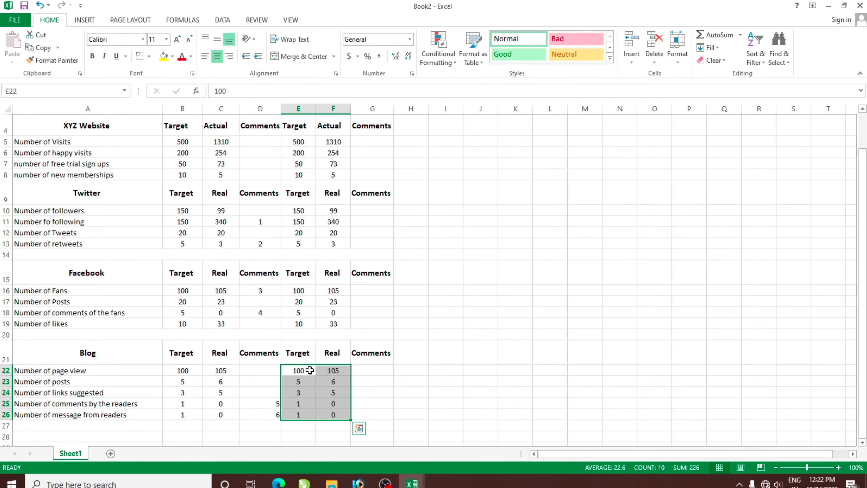
After checking the finished scorecard, give the title in A1 black text and a light blue fill.
left_click(546, 312)
scroll(478, 291, "up", 1)
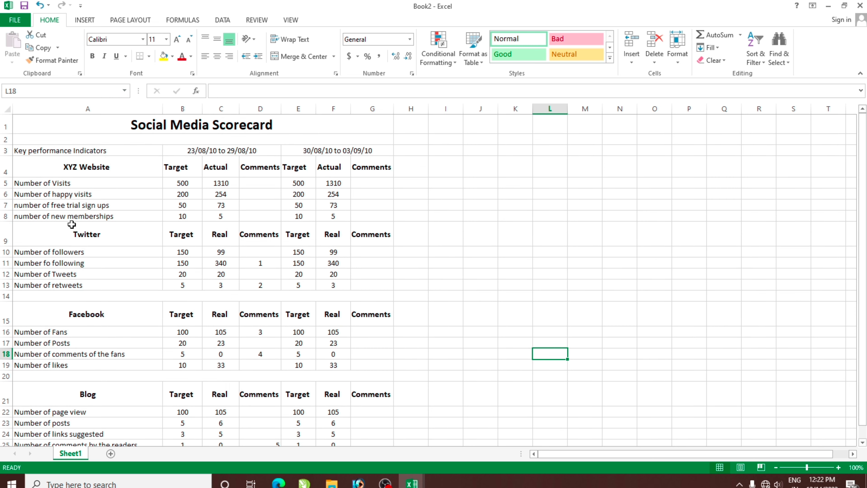
left_click(505, 282)
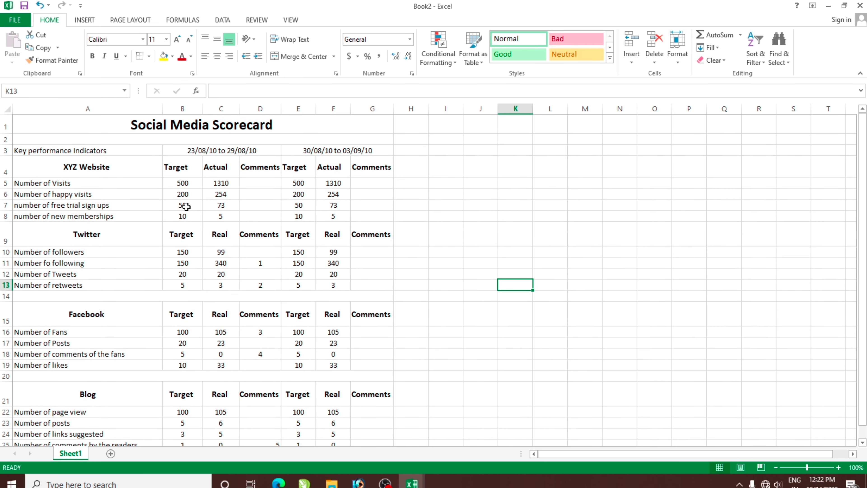
left_click(386, 441)
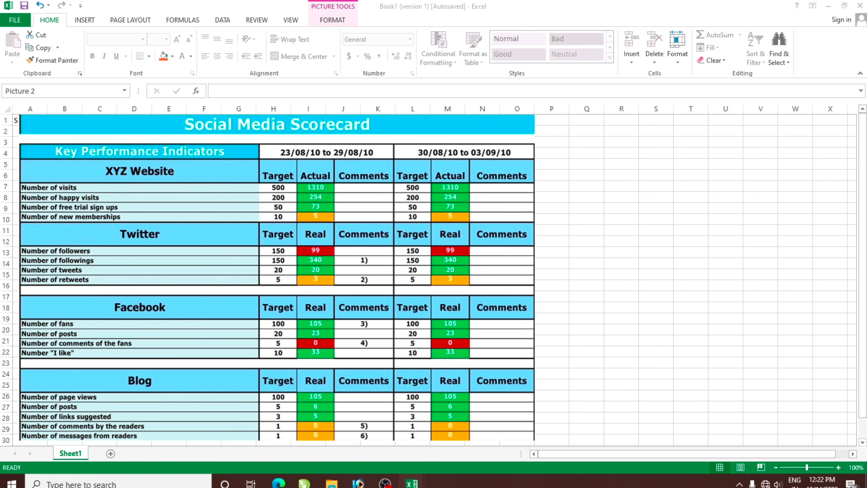
mouse_move(411, 483)
left_click(447, 452)
left_click(411, 333)
left_click(52, 121)
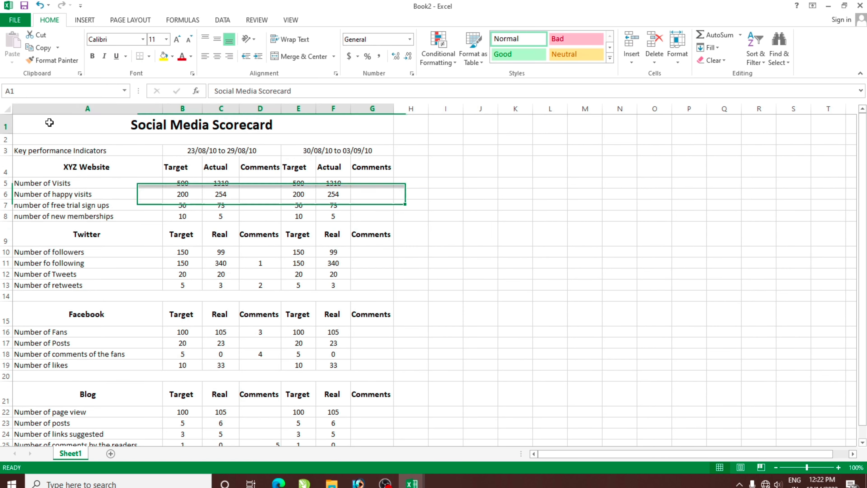
left_click(191, 57)
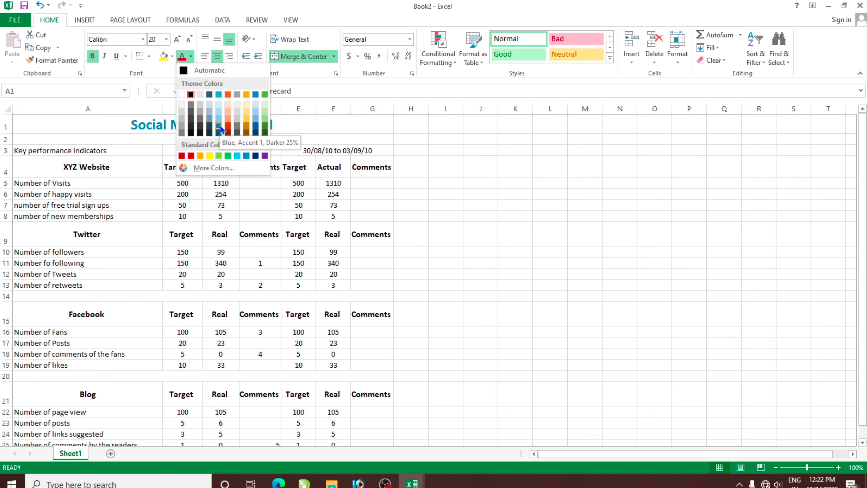
left_click(191, 96)
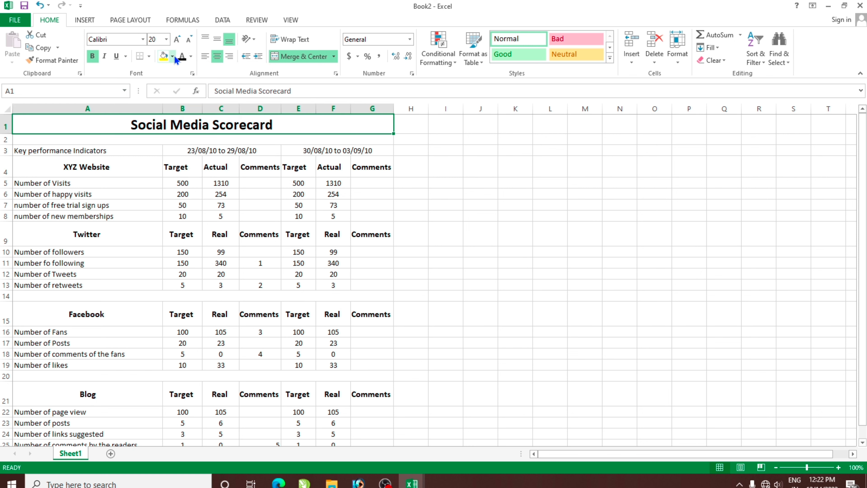
left_click(172, 56)
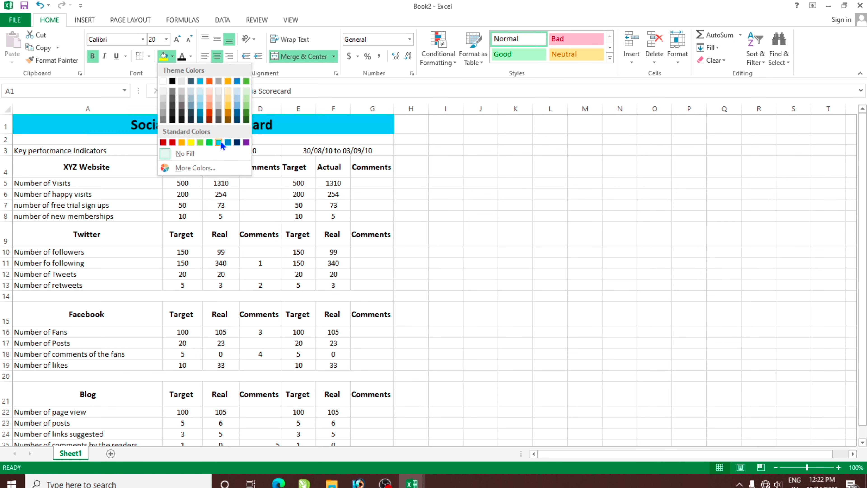
left_click(219, 142)
left_click(299, 205)
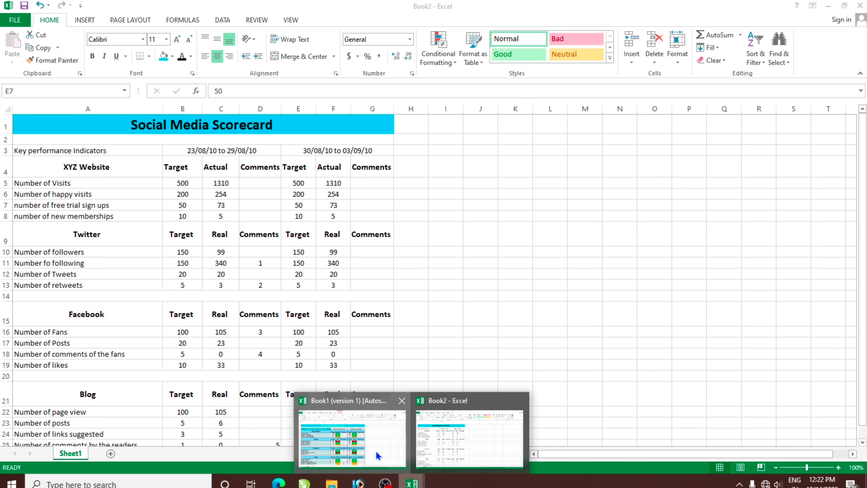
Fill the XYZ Website heading in A4 light blue, comparing against the Book1 reference.
left_click(380, 458)
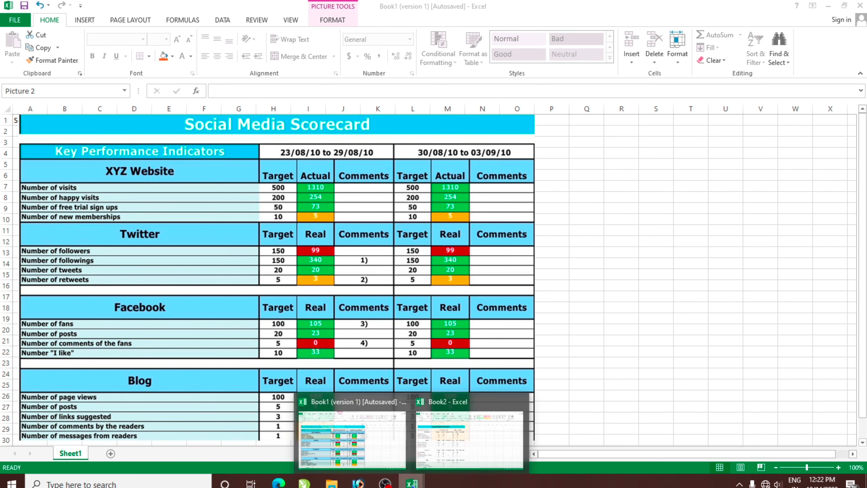
left_click(422, 470)
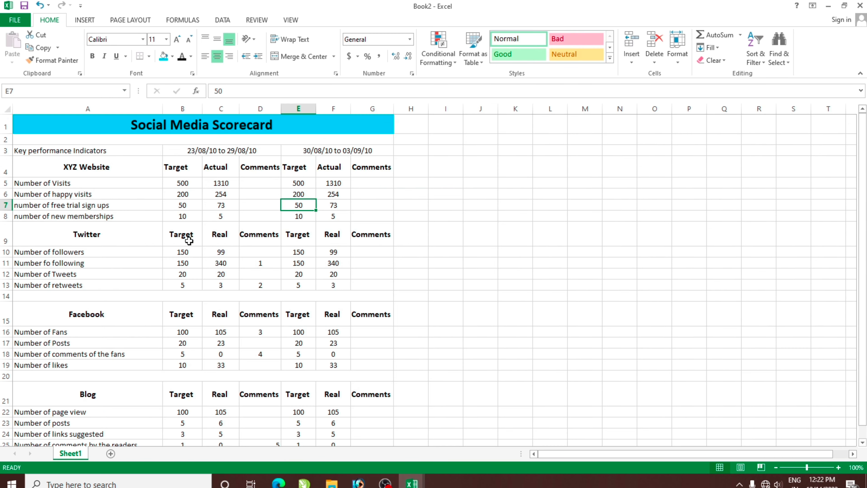
left_click(104, 172)
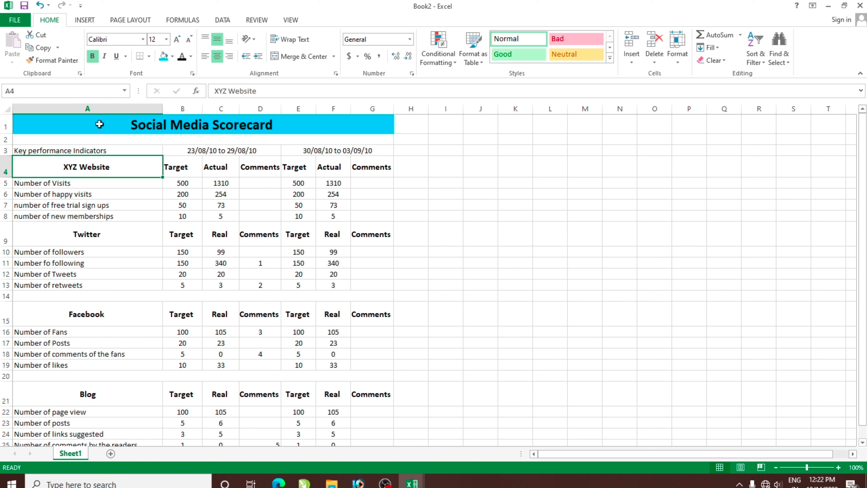
left_click(163, 56)
left_click(177, 216)
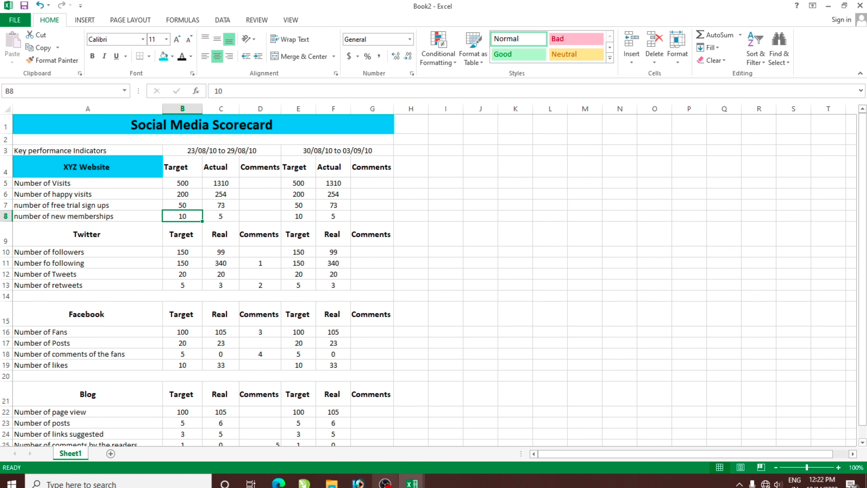
left_click(412, 483)
left_click(316, 398)
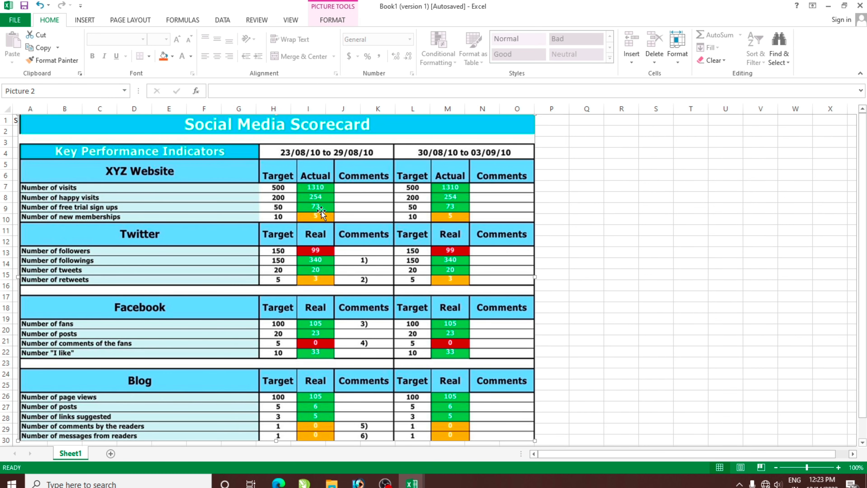
mouse_move(411, 483)
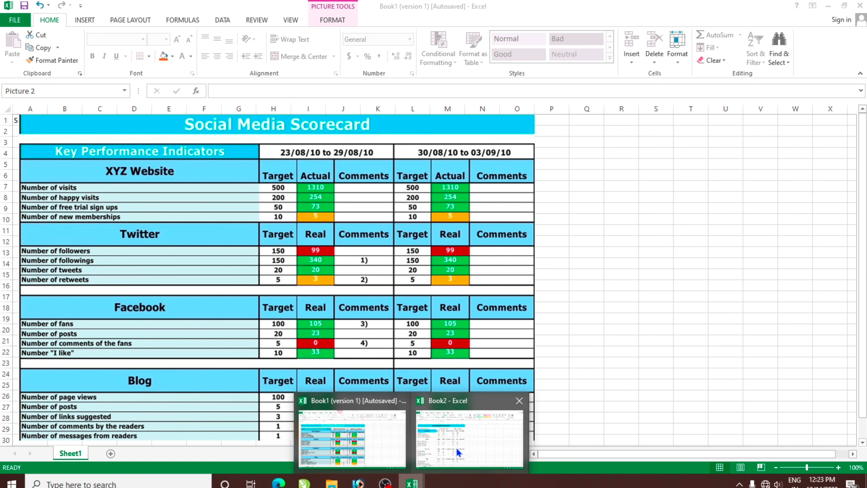
left_click(450, 455)
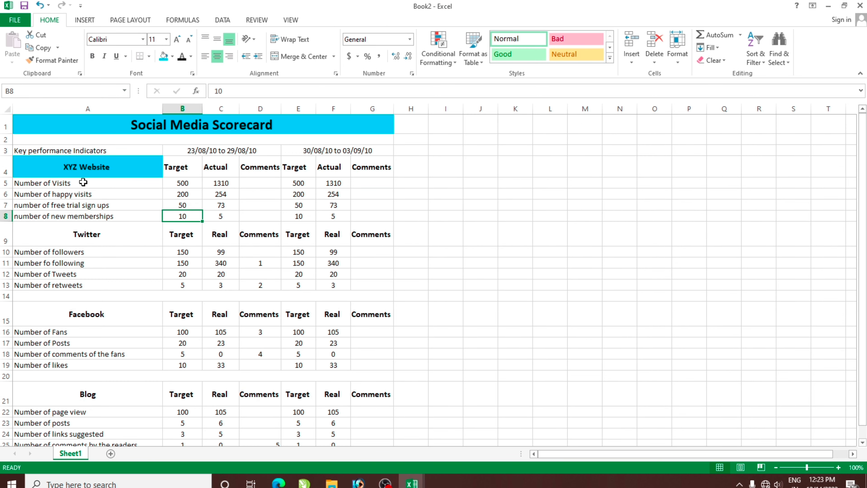
Fill labels A5:A8 light green, and values B5:C7 and E5:F7 green.
mouse_move(83, 182)
left_mouse_down()
mouse_move(112, 205)
mouse_move(103, 216)
left_mouse_up()
left_click(172, 56)
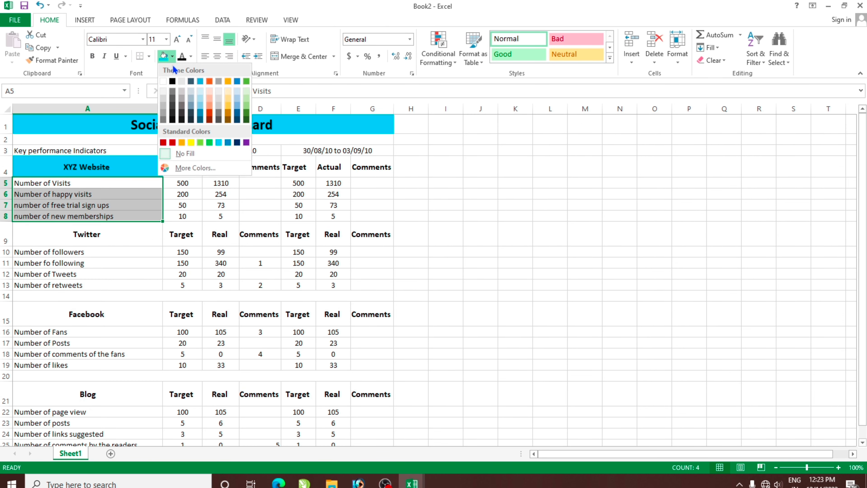
left_click(243, 99)
left_click_drag(184, 184, 222, 206)
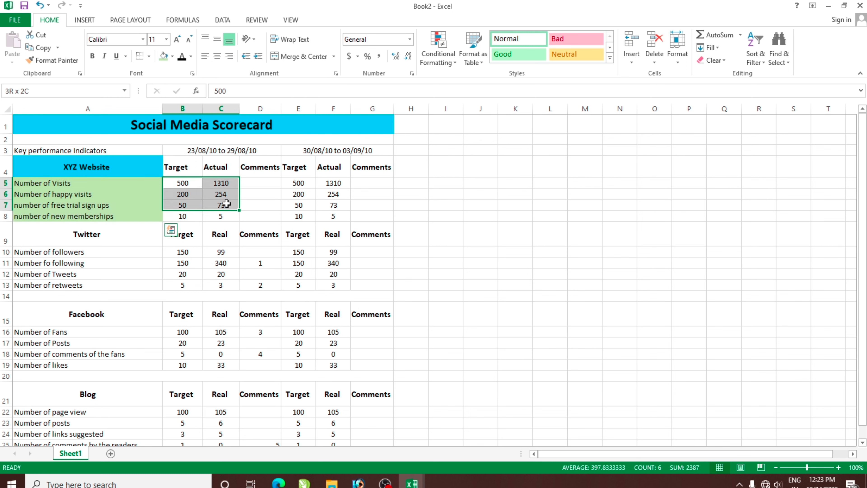
left_click(172, 56)
left_click(209, 142)
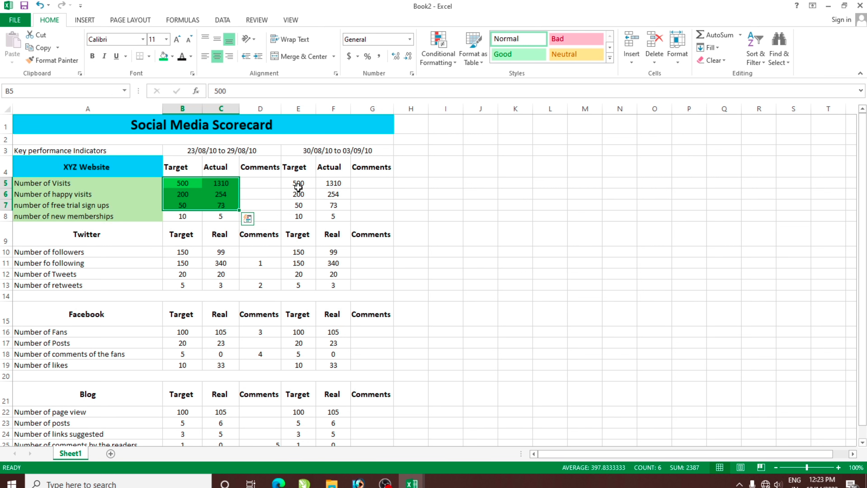
left_click_drag(298, 184, 334, 205)
left_click(163, 56)
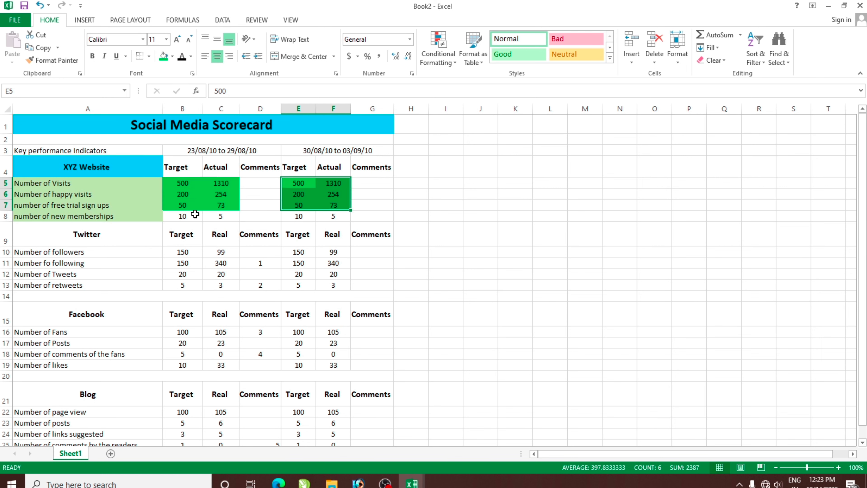
Fill the new memberships values B8:C8 and E8:F8 red.
left_click_drag(194, 215, 218, 216)
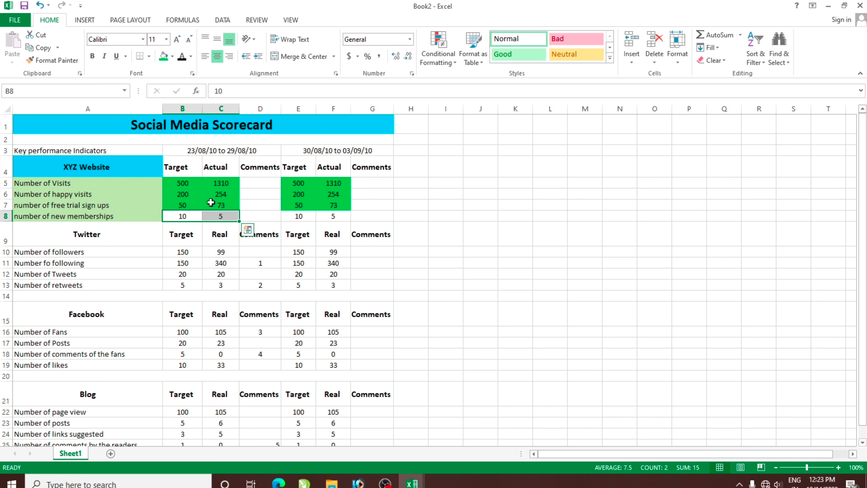
left_click(173, 56)
left_click(172, 143)
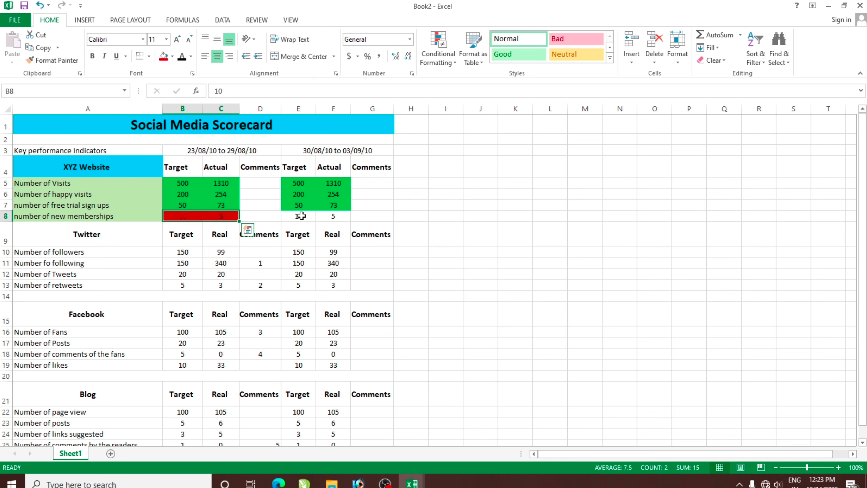
left_click_drag(299, 216, 333, 216)
left_click(164, 57)
left_click(430, 239)
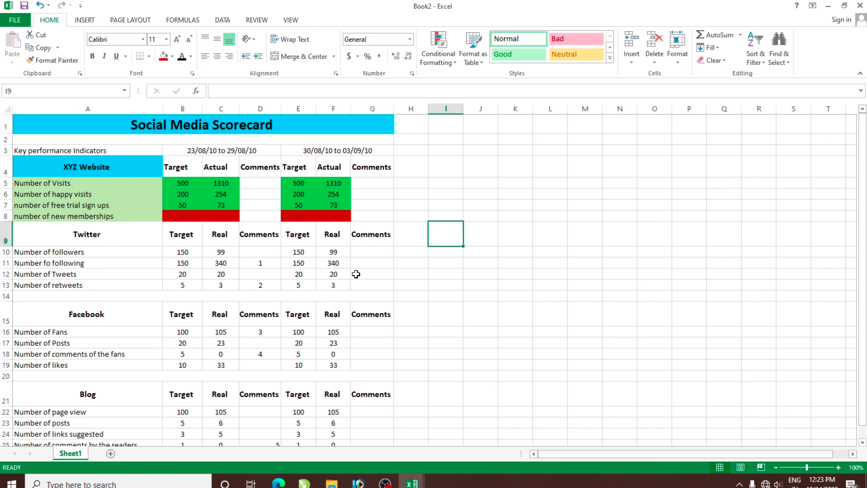
left_click(470, 440)
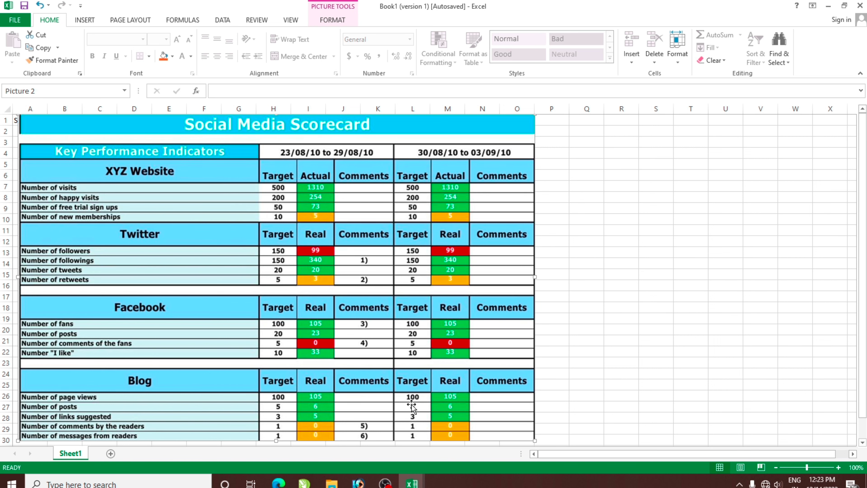
Format-paint the XYZ Website heading style onto the Twitter heading in A9.
left_click(450, 449)
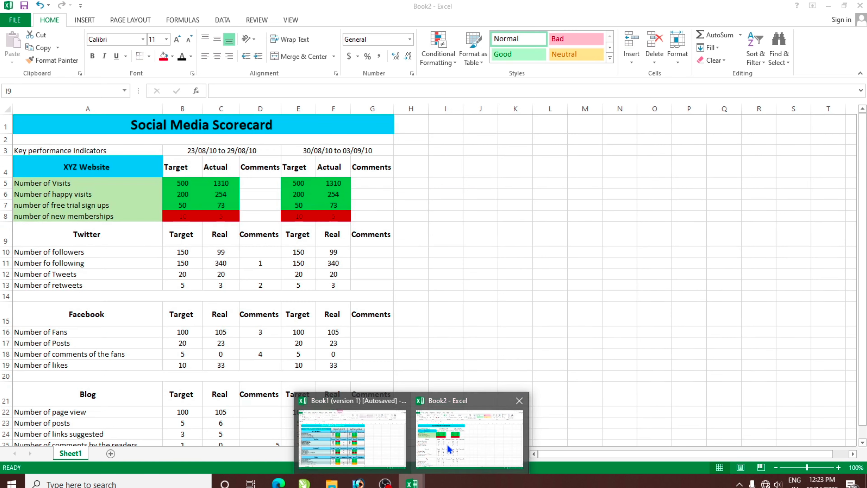
left_click(449, 324)
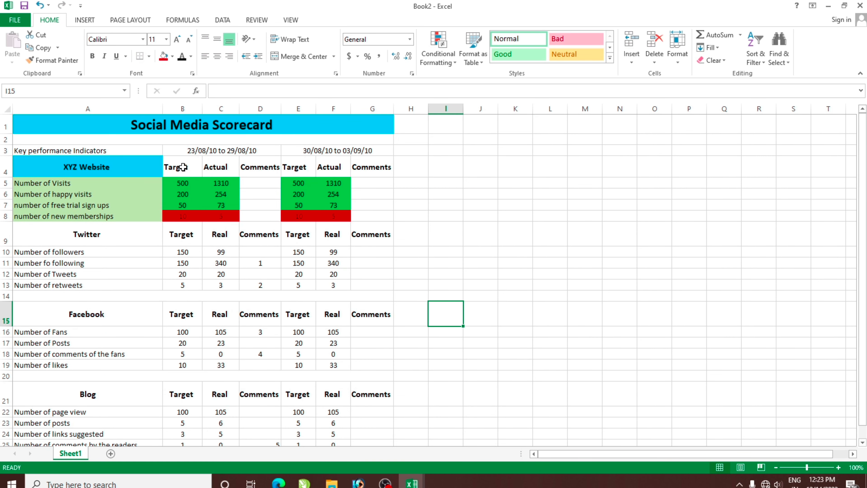
left_click(58, 232)
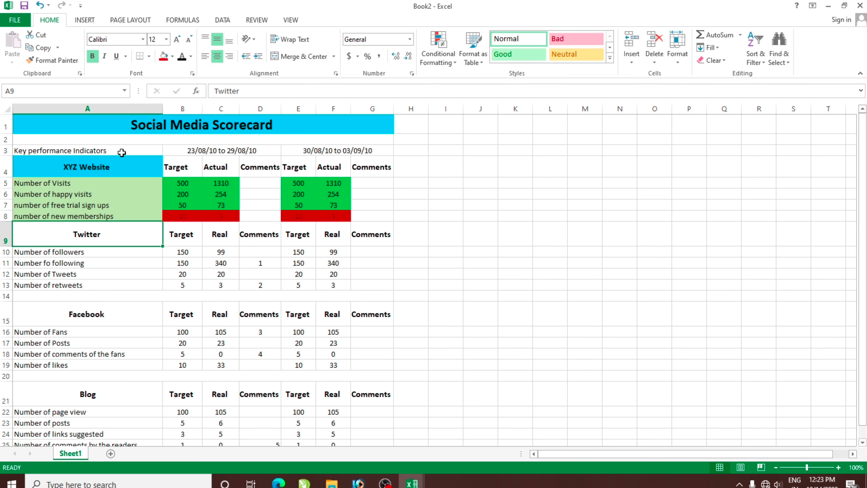
left_click(123, 160)
left_click(53, 60)
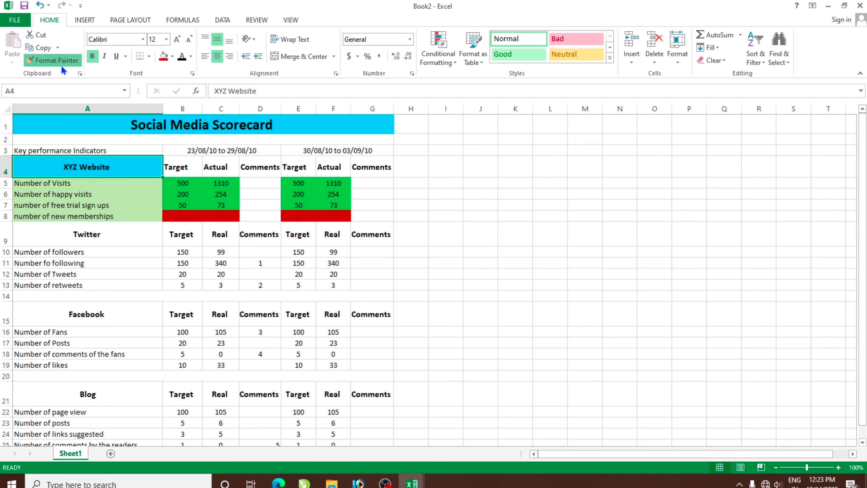
left_click(87, 229)
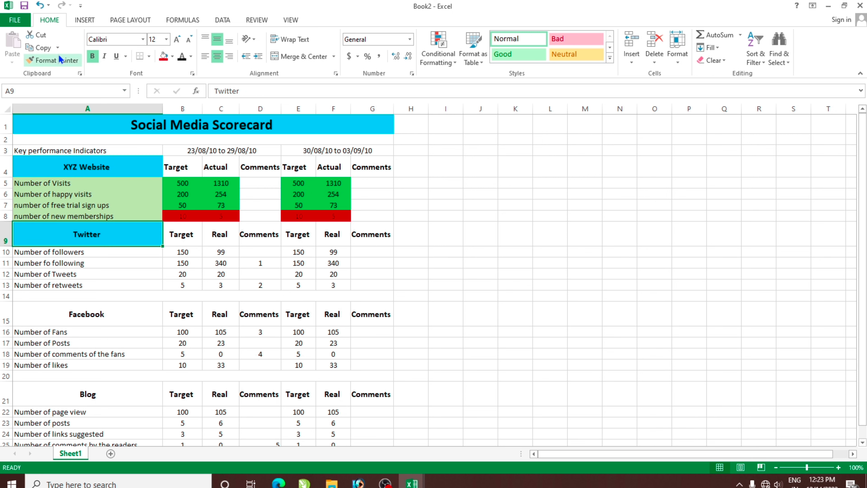
Paint the same heading style onto the Facebook (A15) and Blog (A21) headings.
left_click(52, 61)
left_click(101, 315)
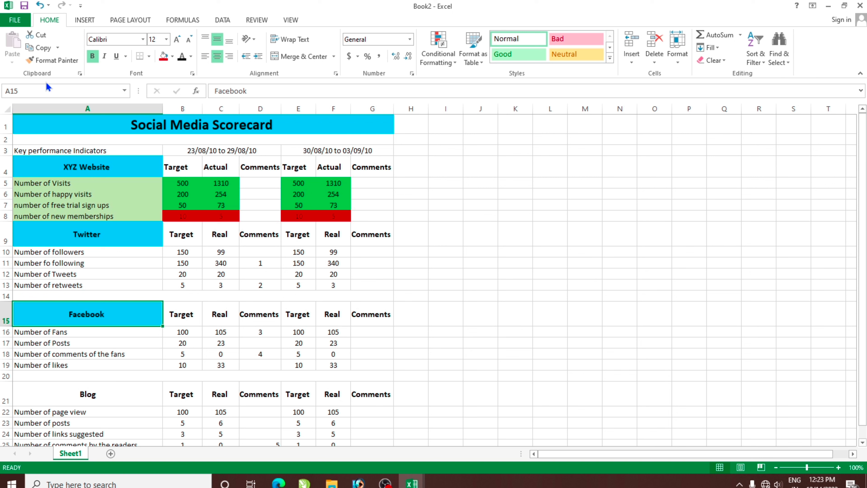
left_click(53, 60)
left_click(87, 386)
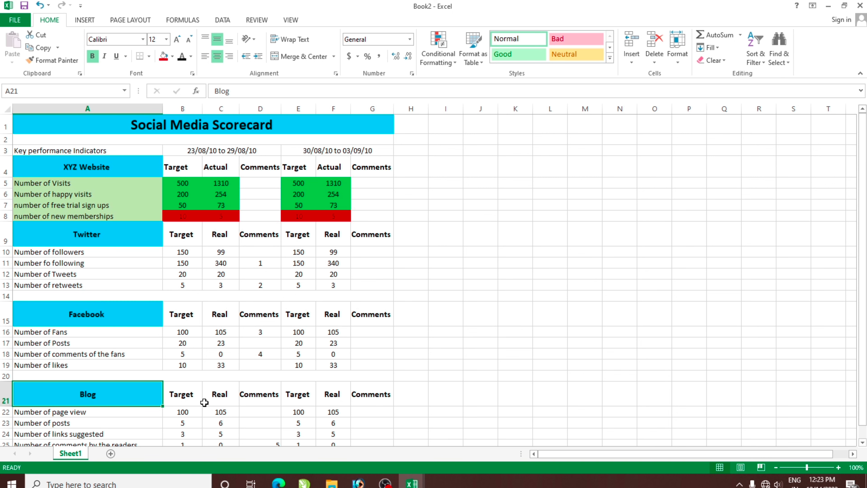
left_click(470, 362)
left_click(174, 185)
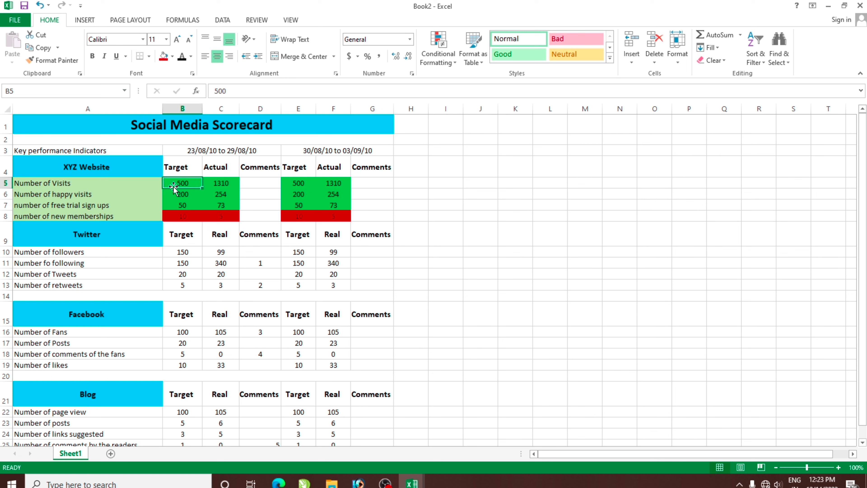
Format-paint green onto the Twitter values and red onto the retweets rows B13:C13 and E13:F13.
left_click(53, 60)
left_click_drag(184, 253, 226, 270)
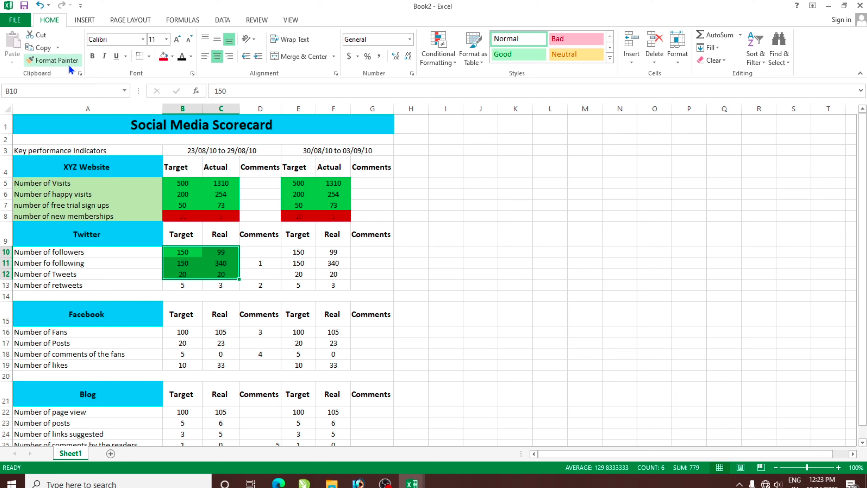
left_click(53, 60)
mouse_move(299, 253)
left_mouse_down()
mouse_move(348, 258)
mouse_move(348, 275)
left_mouse_up()
left_click(221, 216)
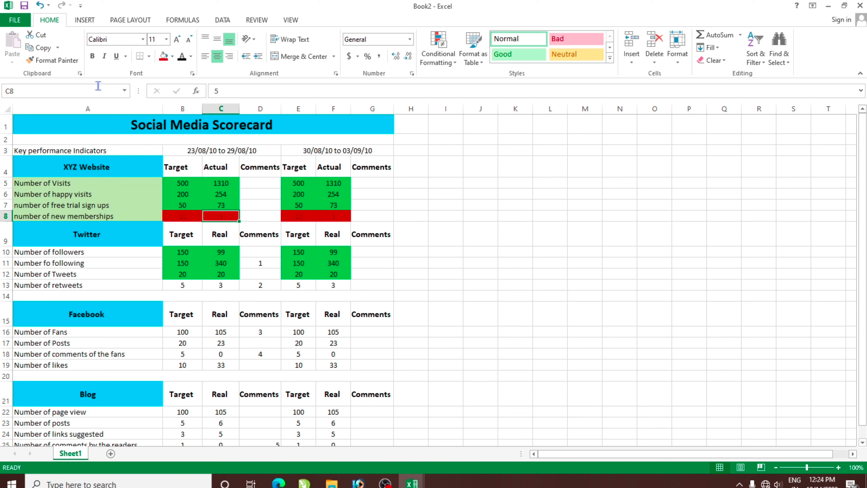
left_click(53, 61)
left_click_drag(186, 284, 220, 285)
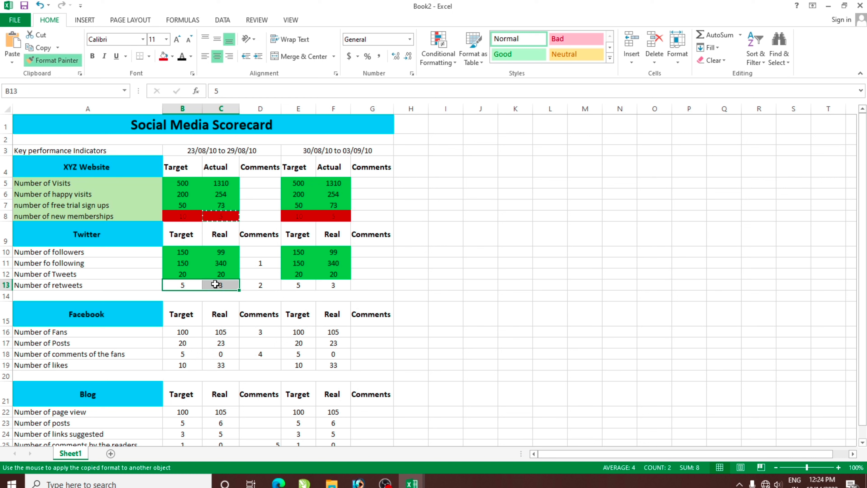
left_click(53, 60)
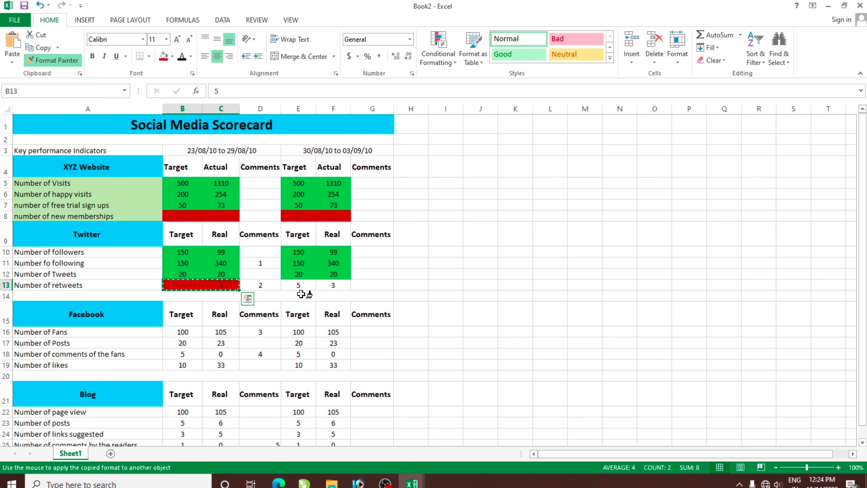
left_click_drag(297, 285, 333, 285)
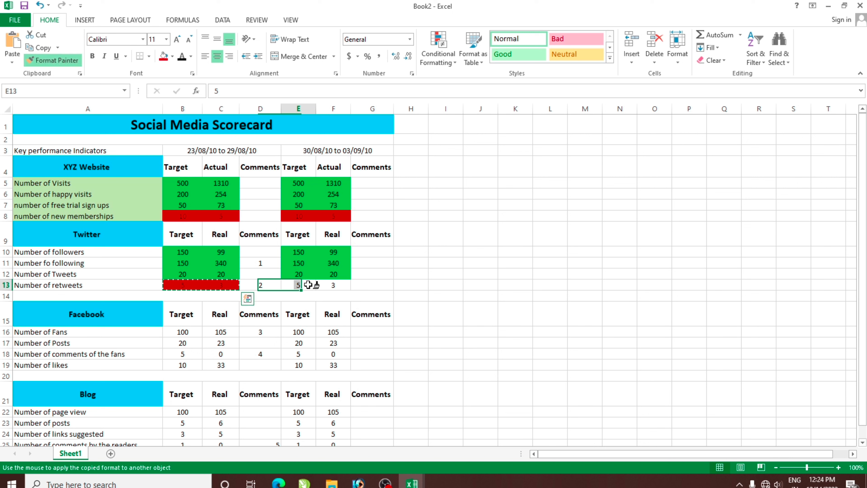
left_click(52, 60)
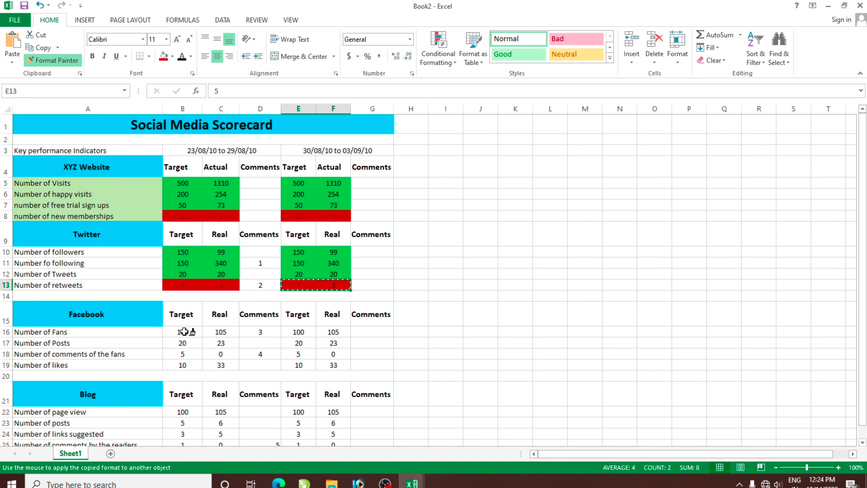
Paint the Facebook values B16:C18 green and fill both likes rows B19:C19 and E19:F19 yellow.
left_click(56, 61)
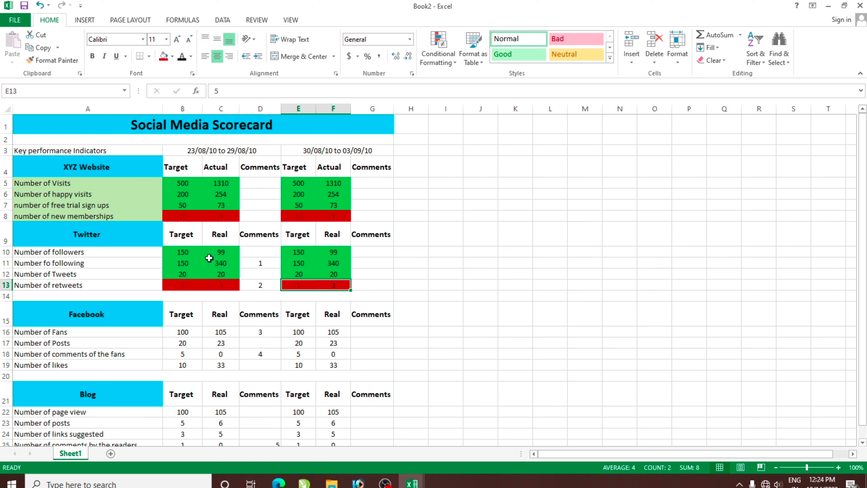
left_click(182, 263)
left_click(55, 60)
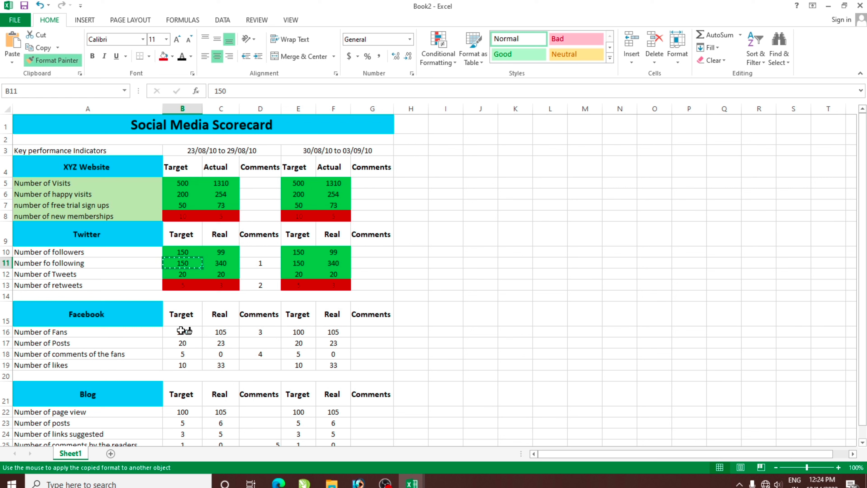
left_click_drag(183, 330, 219, 364)
left_click(173, 57)
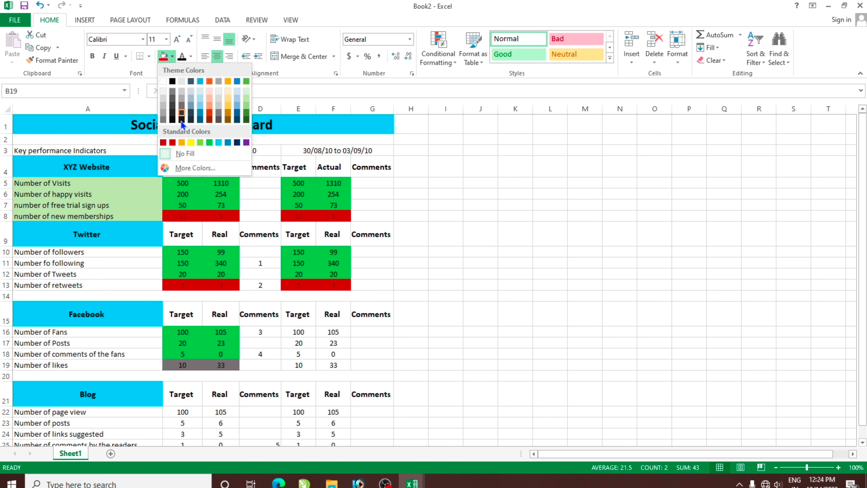
left_click(189, 145)
left_click_drag(289, 369, 333, 364)
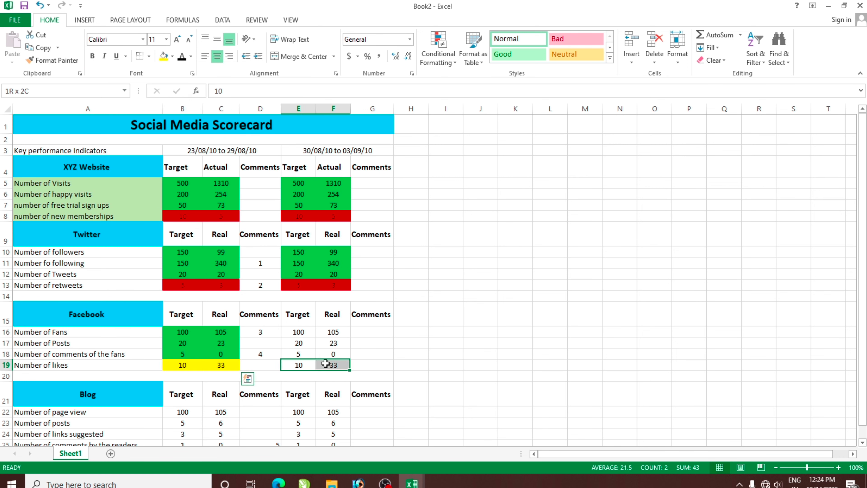
left_click(163, 57)
Paint the second-period Facebook values E16:F18 green.
left_click(221, 331)
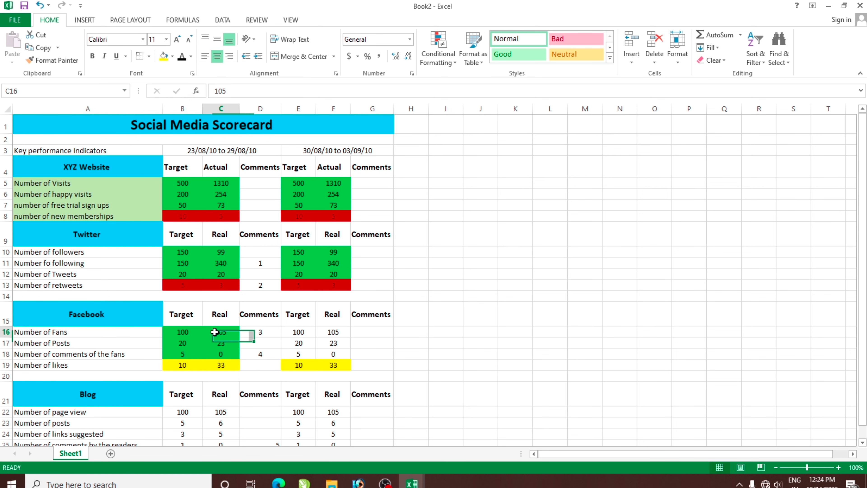
left_click(52, 60)
left_click_drag(298, 332, 333, 353)
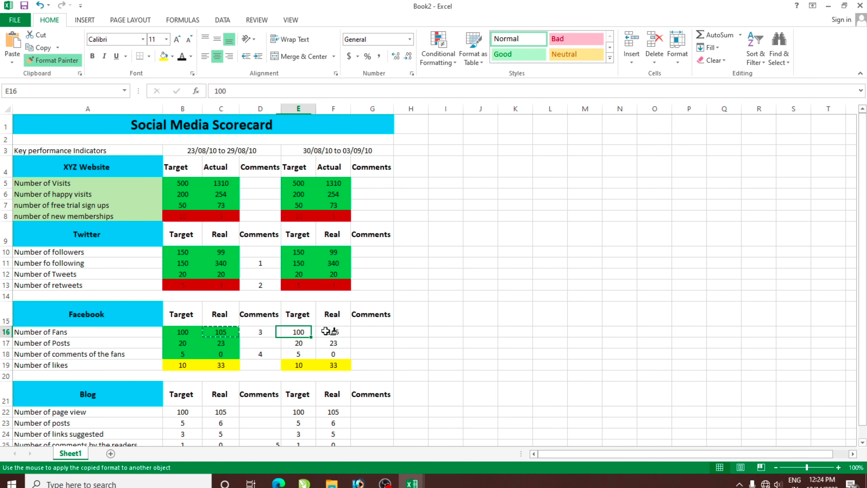
left_click(445, 376)
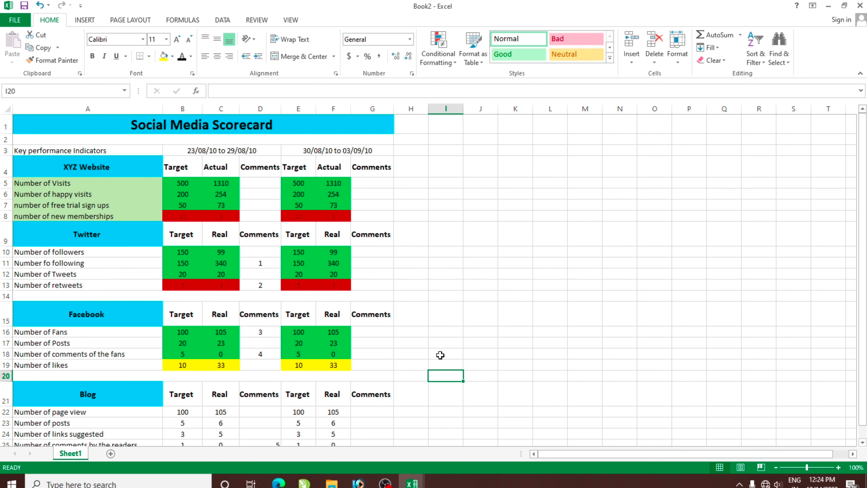
scroll(448, 361, "down", 2)
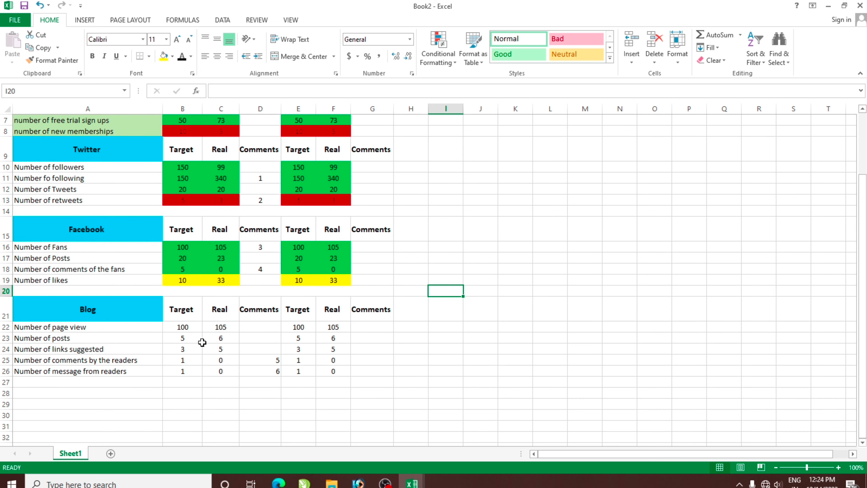
Format-paint green from B17 onto Blog rows B22:C24 and E22:F24.
left_click(189, 254)
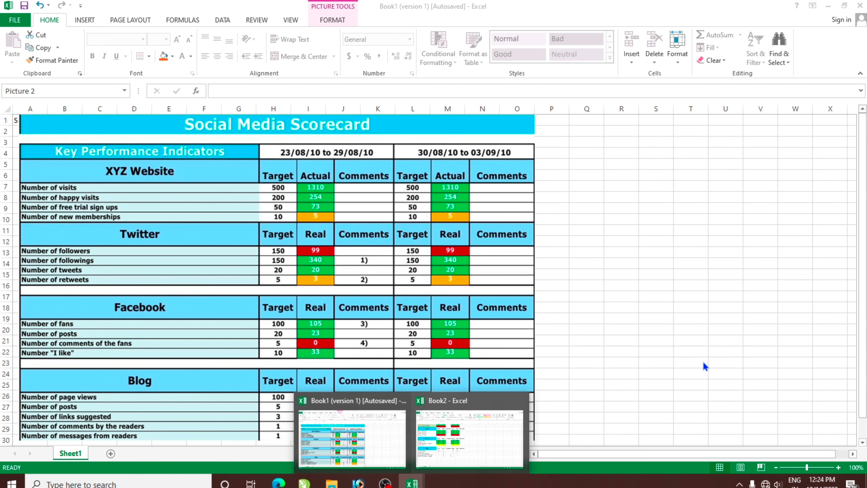
left_click(444, 427)
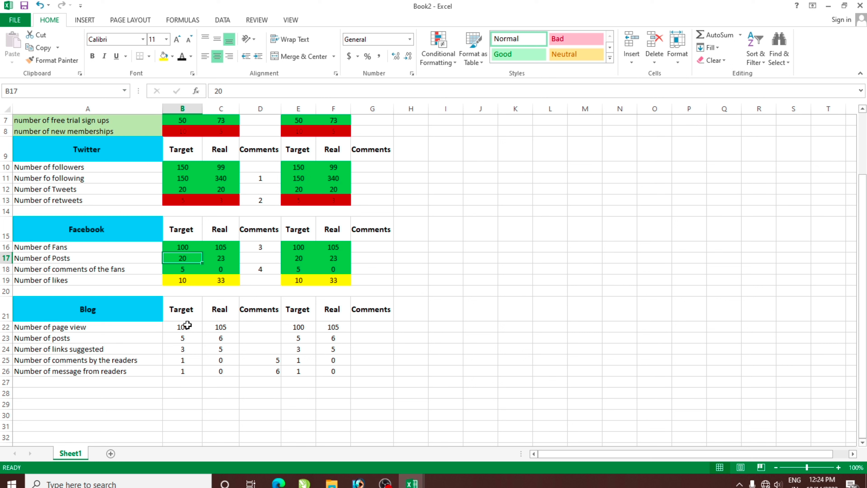
left_click(53, 60)
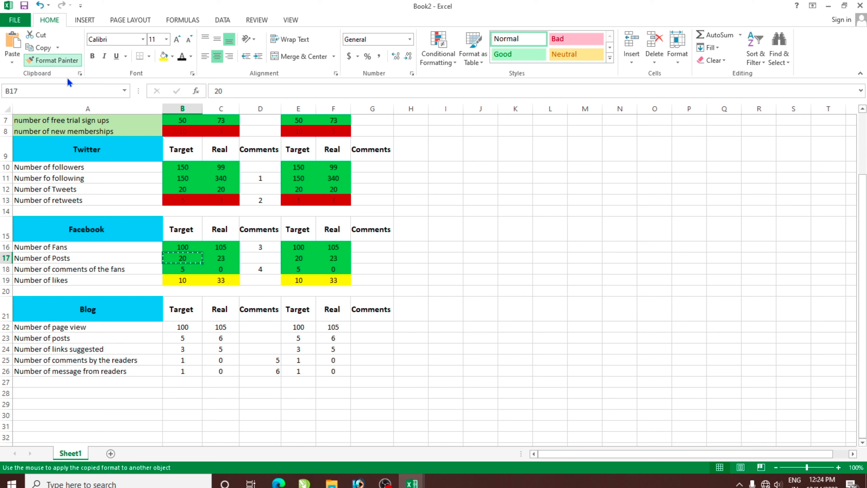
left_click_drag(182, 327, 220, 358)
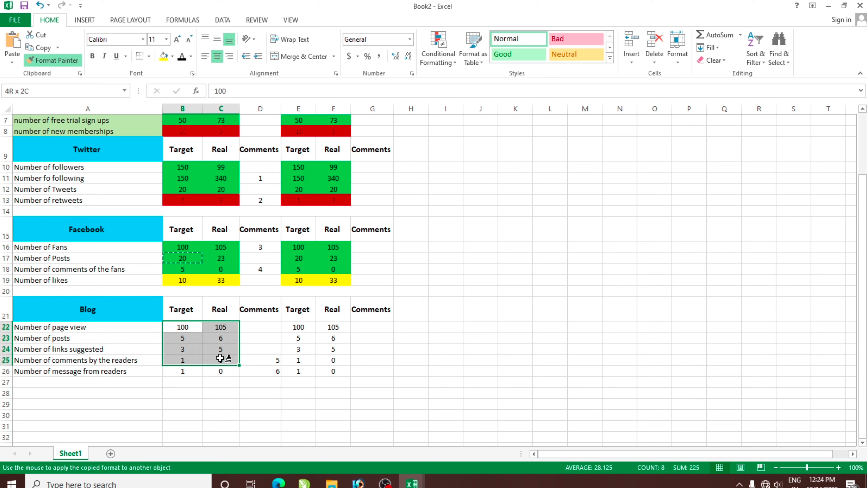
left_click_drag(220, 357, 225, 349)
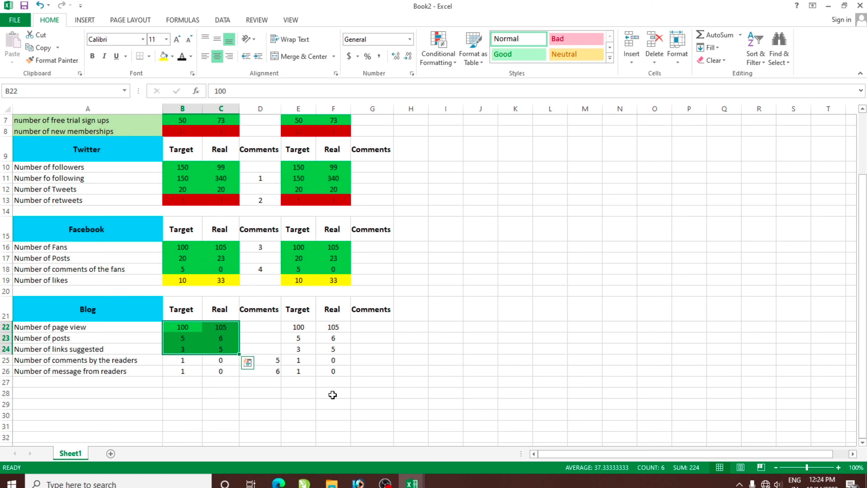
left_click(53, 60)
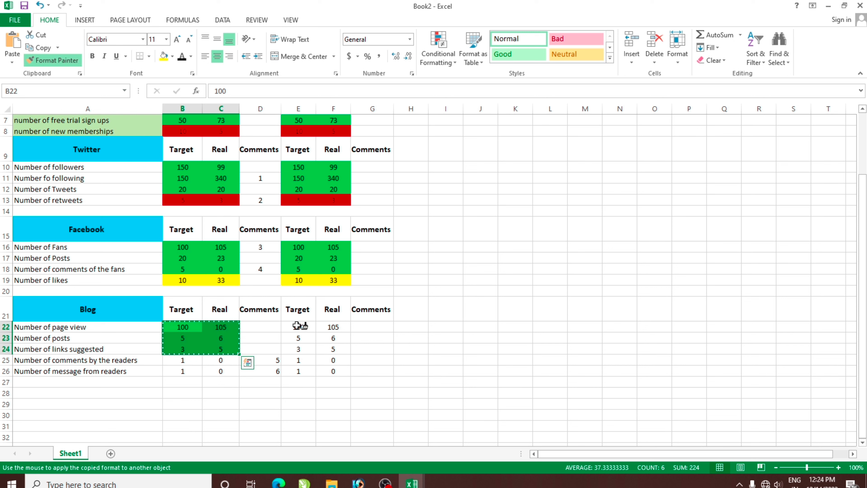
left_click_drag(296, 325, 340, 350)
left_click(446, 404)
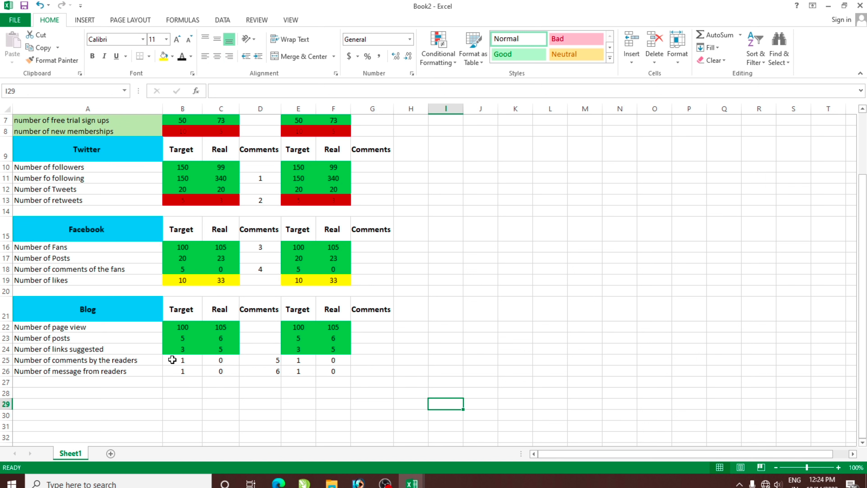
Fill the reader comments and messages cells B25:C26 and E25:F26 orange.
left_click_drag(172, 359, 212, 371)
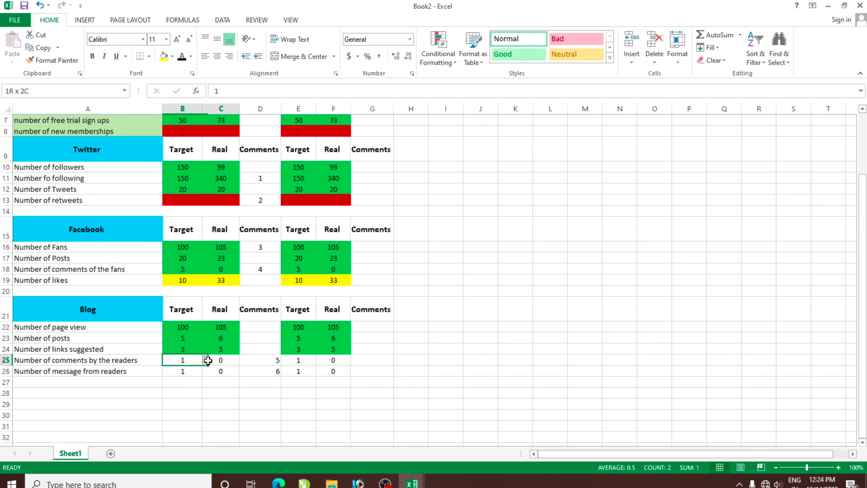
left_click(173, 56)
left_click(182, 142)
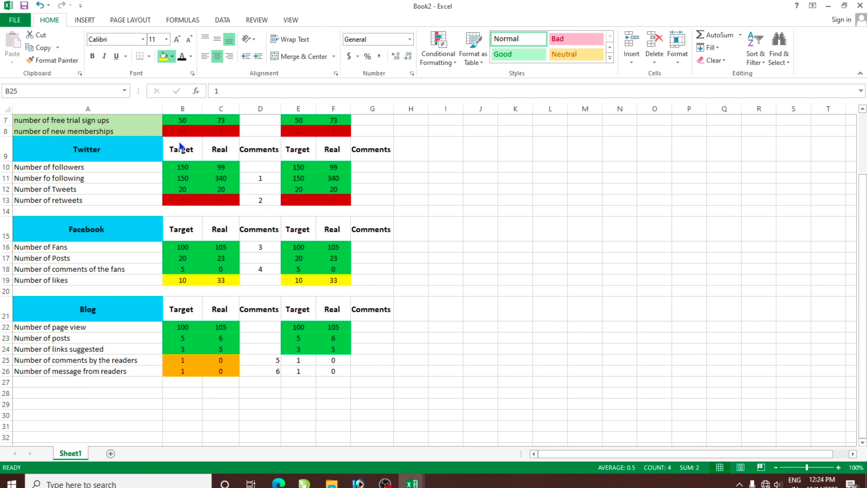
left_click_drag(297, 360, 339, 371)
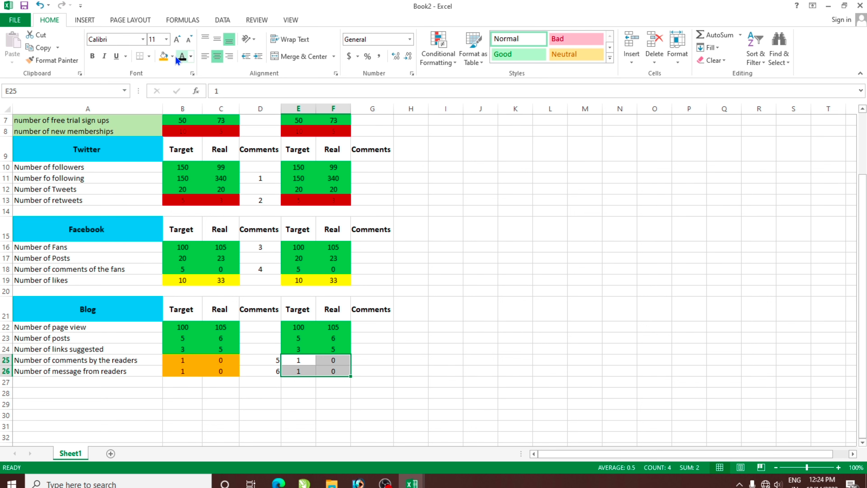
left_click(163, 57)
left_click(372, 338)
left_click(452, 359)
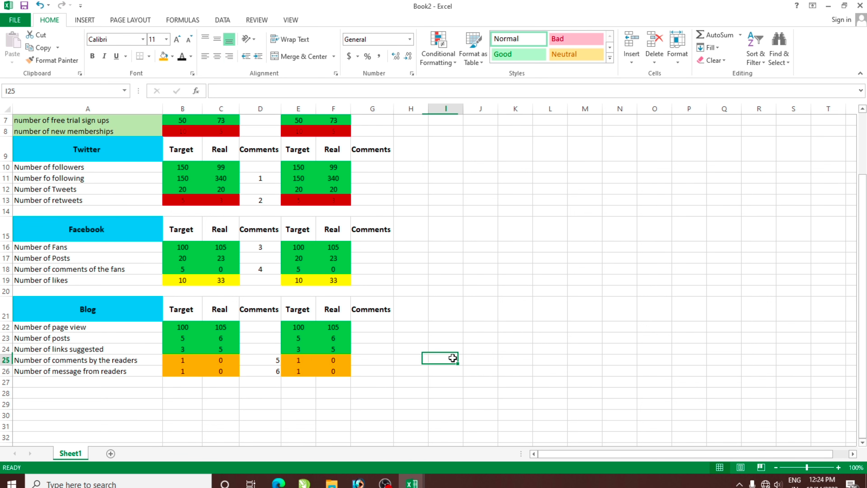
scroll(452, 357, "up", 2)
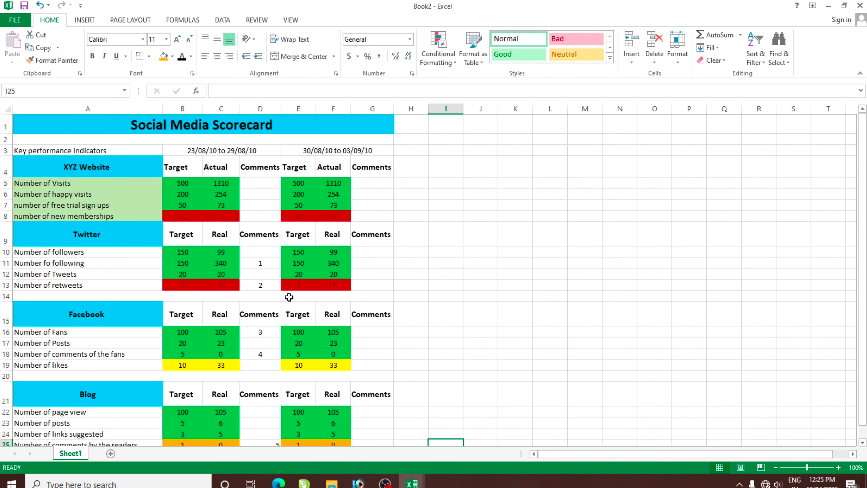
left_click(248, 300)
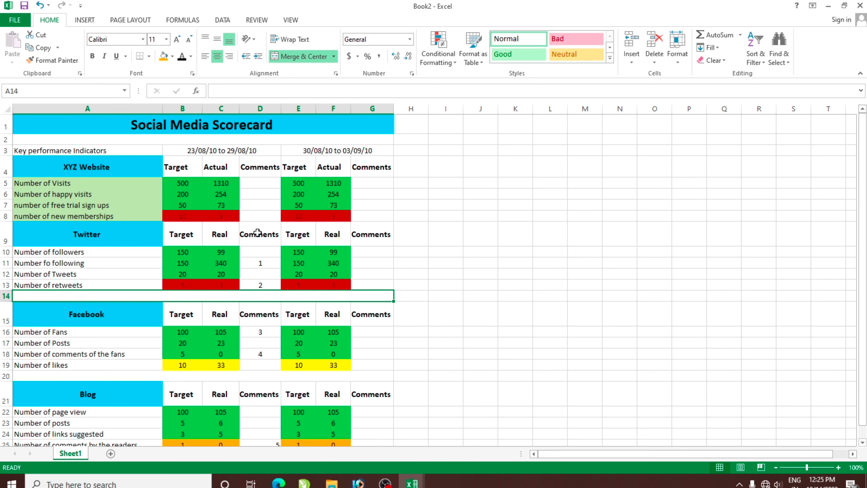
scroll(258, 233, "down", 2)
left_click_drag(271, 373, 266, 361)
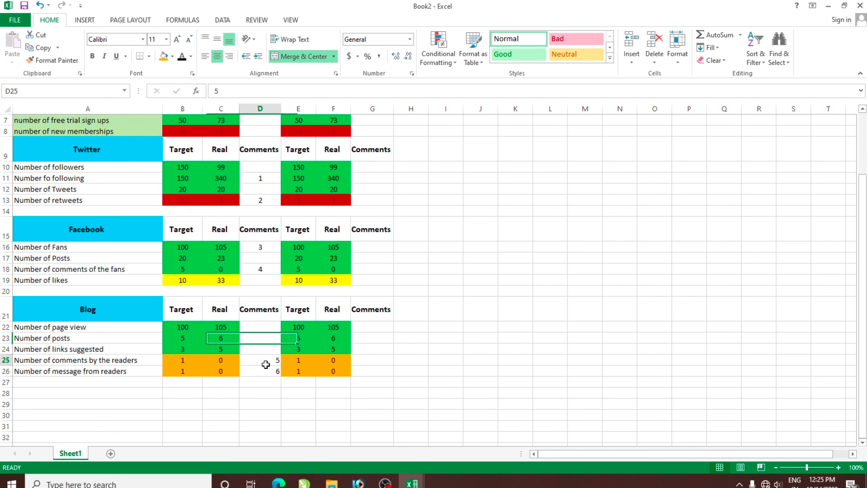
left_click(275, 393)
scroll(257, 207, "up", 2)
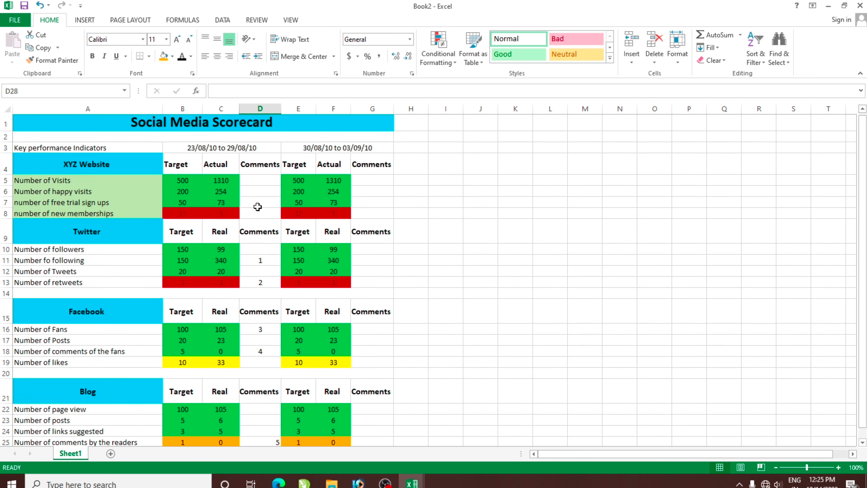
left_click_drag(256, 262, 261, 296)
left_click(515, 354)
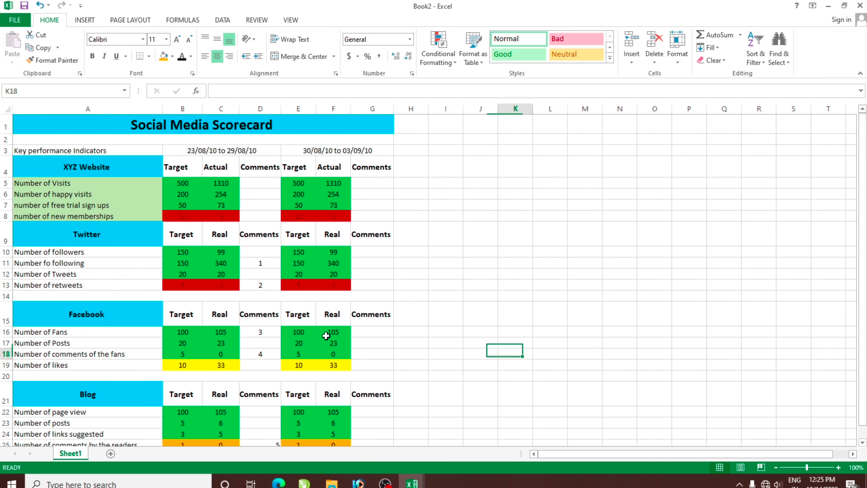
scroll(309, 329, "down", 2)
scroll(307, 376, "down", 1)
left_click(302, 395)
scroll(203, 242, "up", 1)
scroll(204, 242, "up", 2)
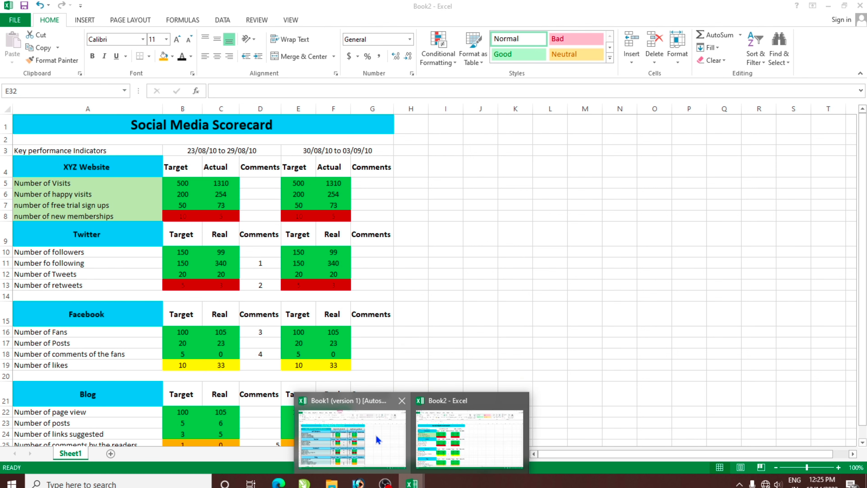
left_click(377, 437)
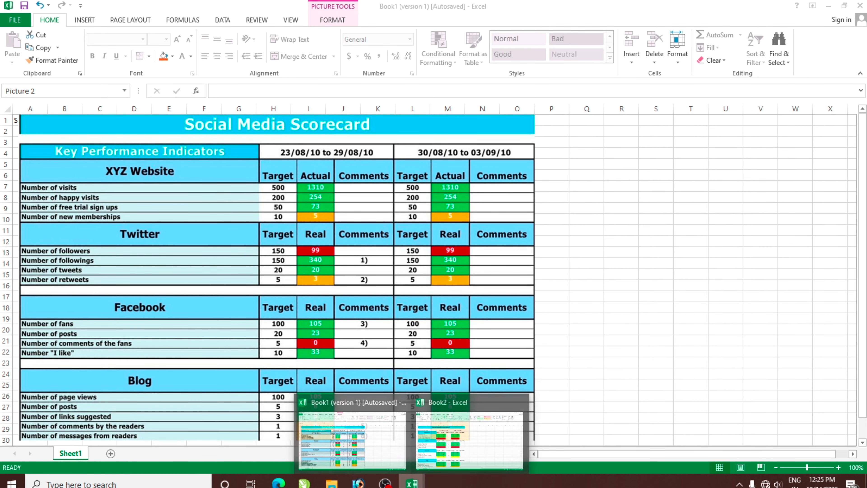
left_click(446, 441)
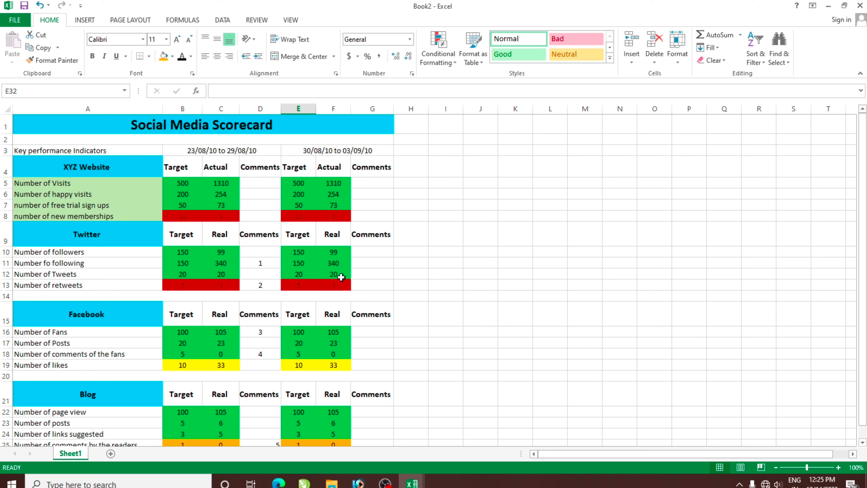
left_click(134, 22)
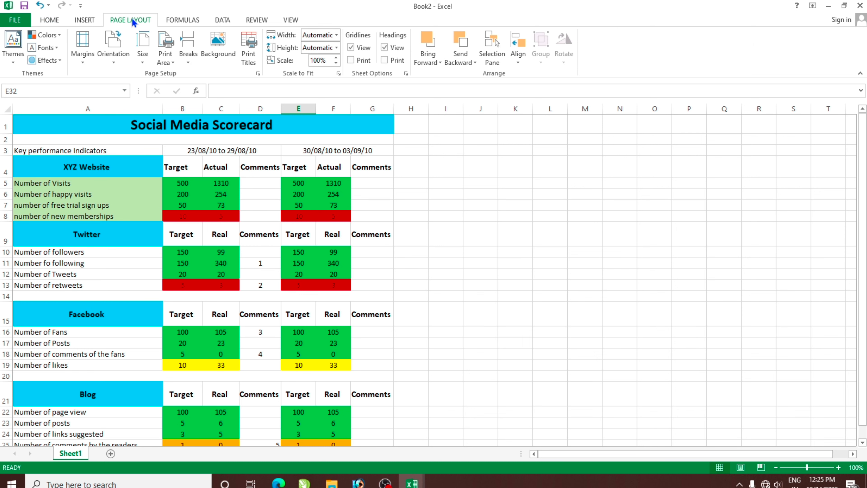
Choose A4 paper size and Landscape orientation on the Page Layout tab.
left_click(142, 55)
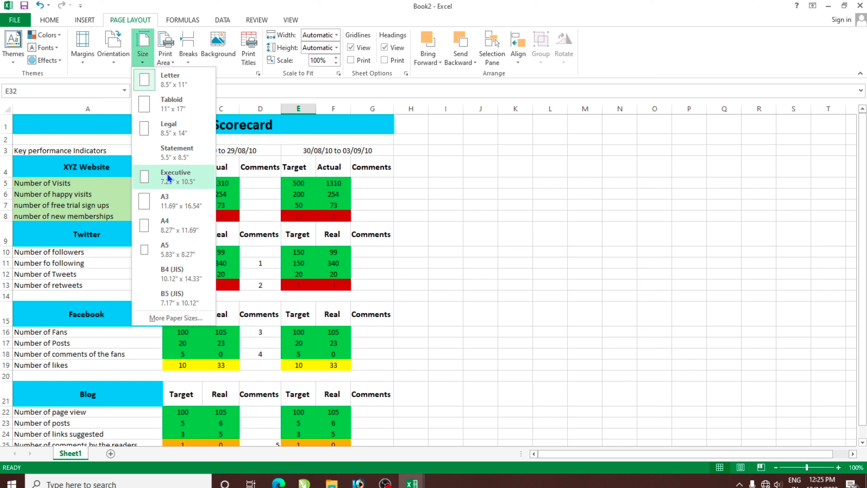
left_click(170, 222)
left_click(115, 59)
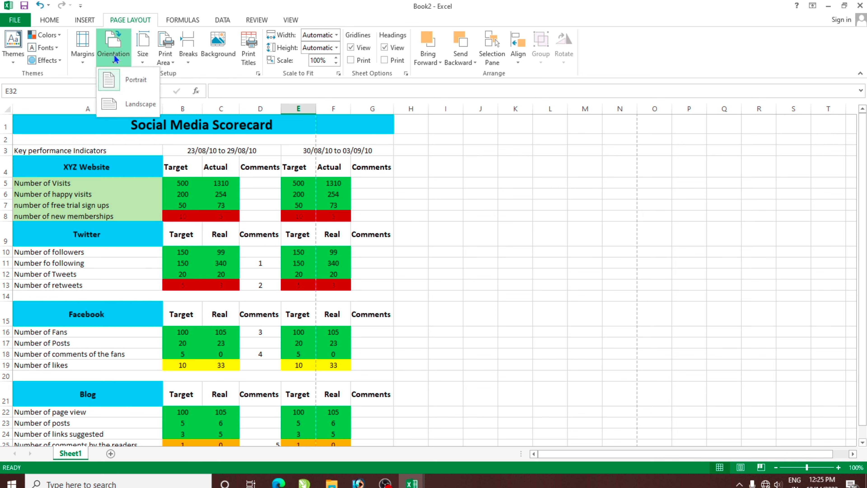
left_click(133, 103)
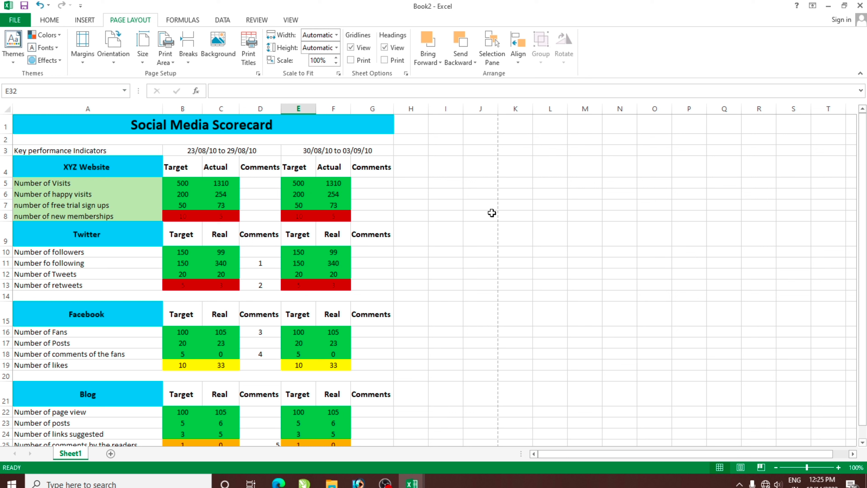
left_click(404, 282)
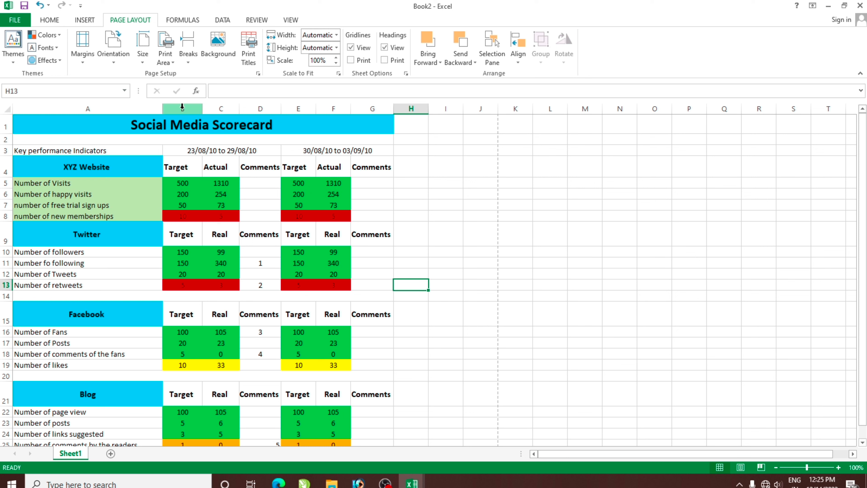
Widen columns B–D and E–G, and autofit column A to its longest label.
mouse_move(182, 106)
left_mouse_down()
mouse_move(246, 110)
mouse_move(257, 155)
left_mouse_up()
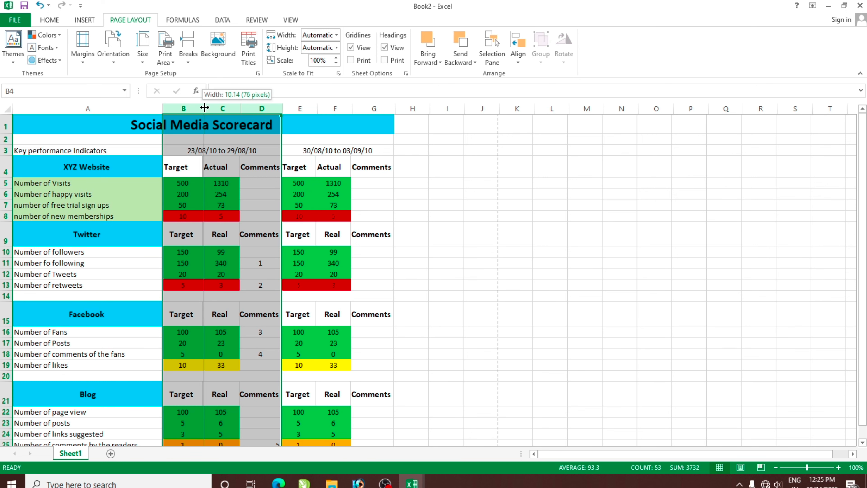
mouse_move(201, 108)
left_mouse_down()
mouse_move(210, 107)
mouse_move(164, 109)
left_mouse_up()
left_click(468, 193)
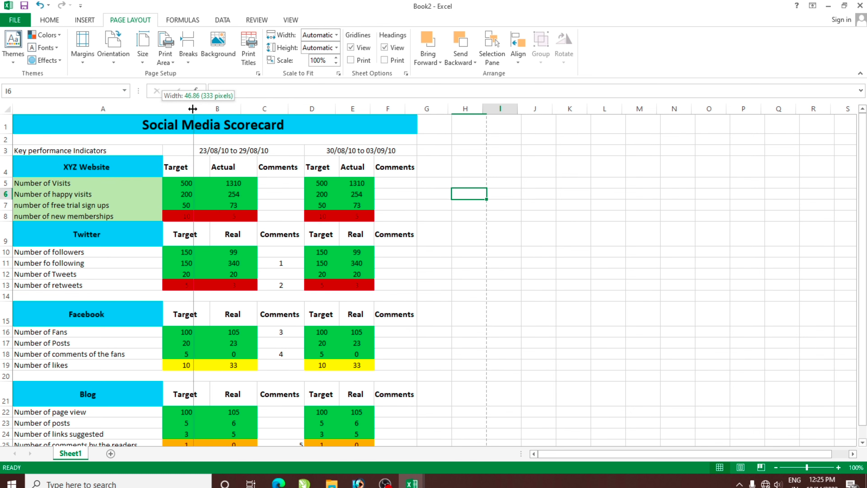
double_click(164, 109)
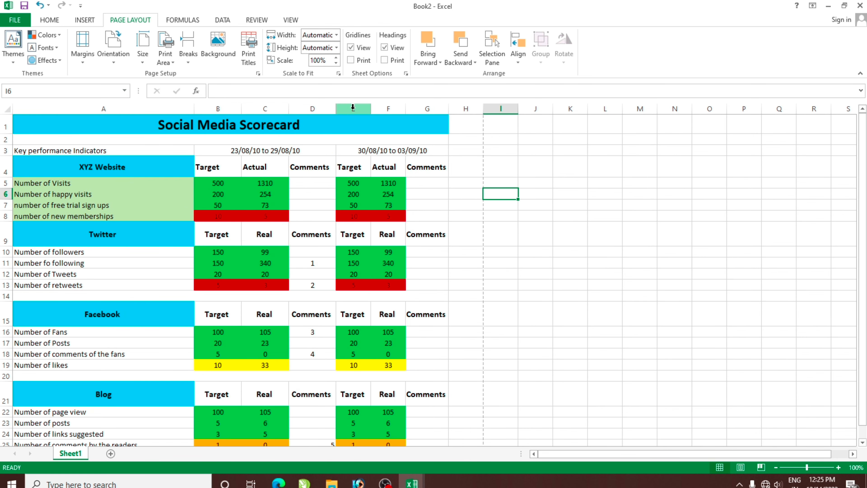
left_click_drag(354, 109, 431, 109)
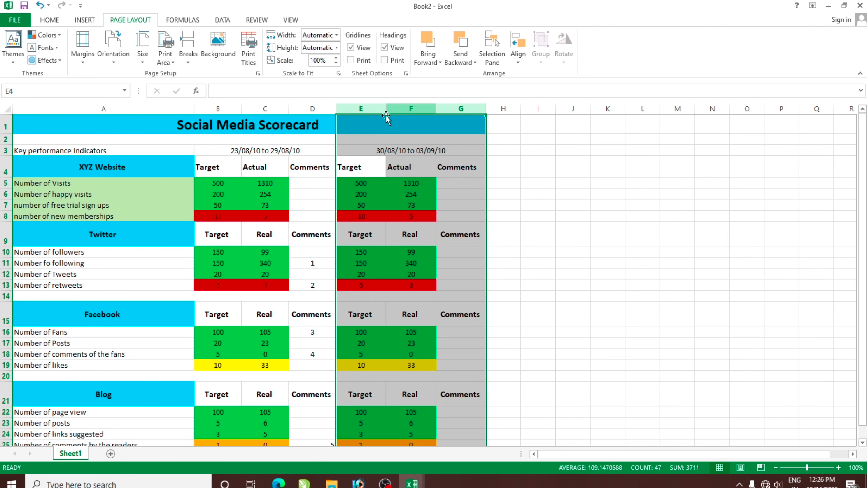
left_click(580, 217)
scroll(290, 289, "down", 3)
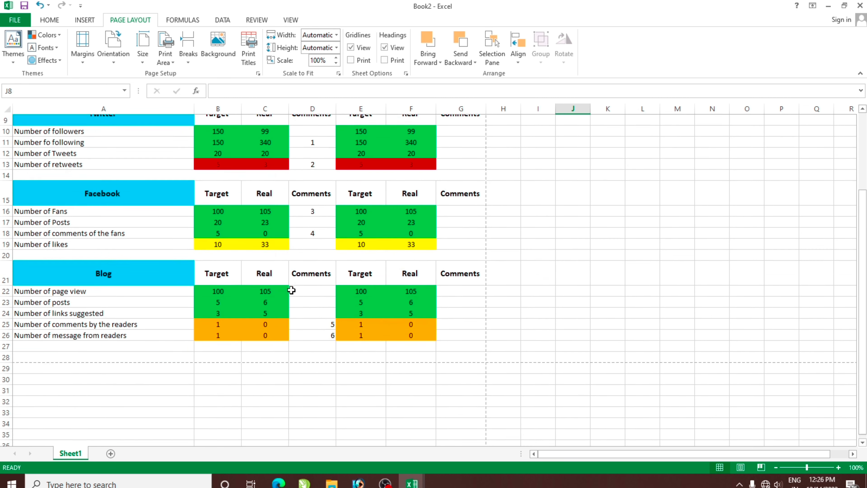
scroll(290, 289, "up", 3)
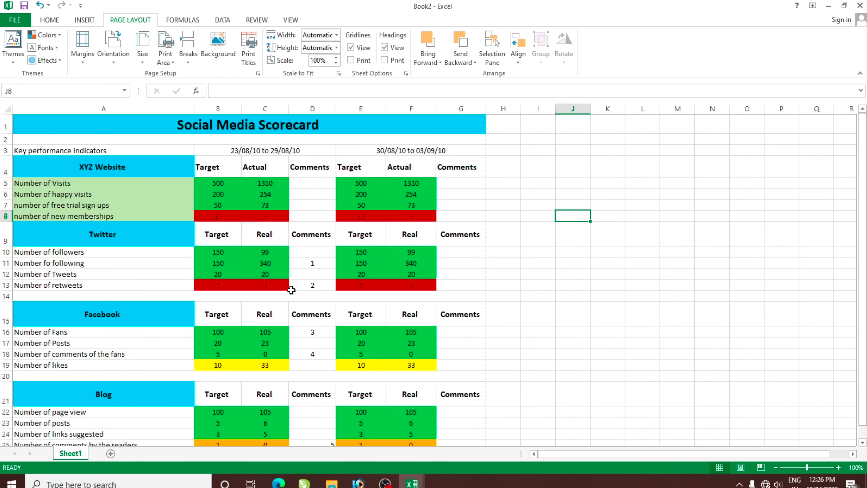
left_click(14, 20)
left_click(21, 152)
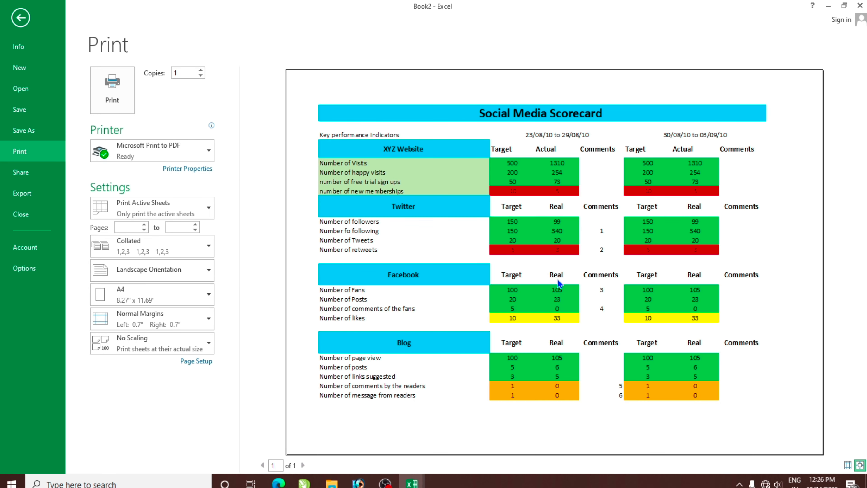
left_click(20, 17)
mouse_move(411, 483)
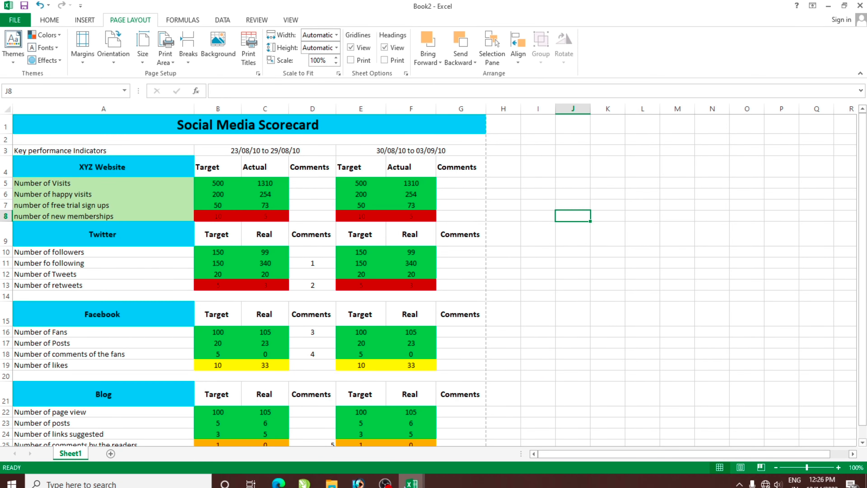
left_click(386, 456)
left_click(281, 297)
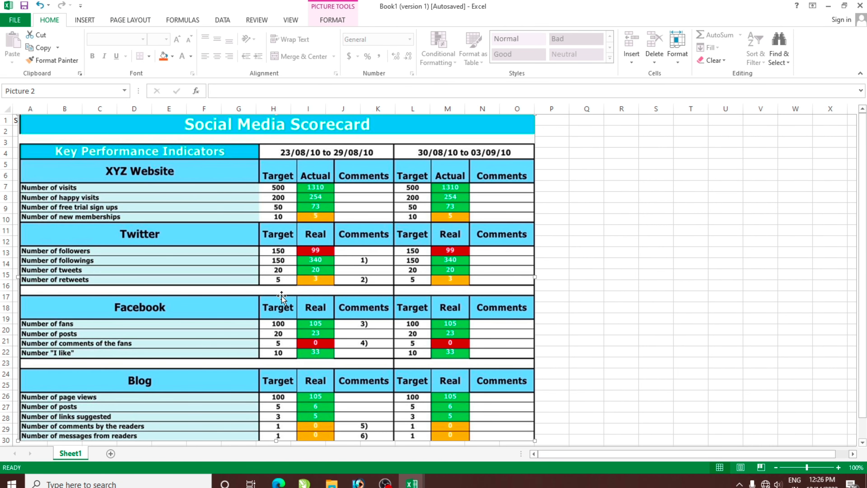
left_click(420, 441)
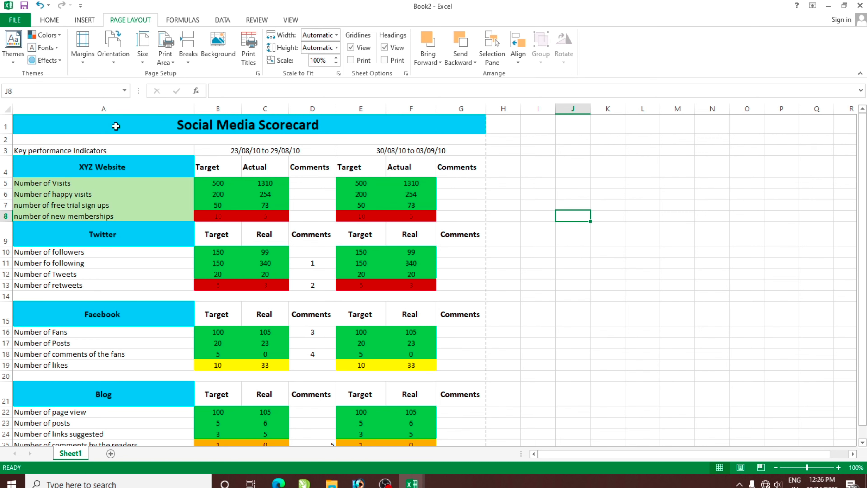
Apply All Borders to the scorecard table A1:G26.
mouse_move(112, 121)
left_mouse_down()
mouse_move(173, 456)
mouse_move(172, 395)
left_mouse_up()
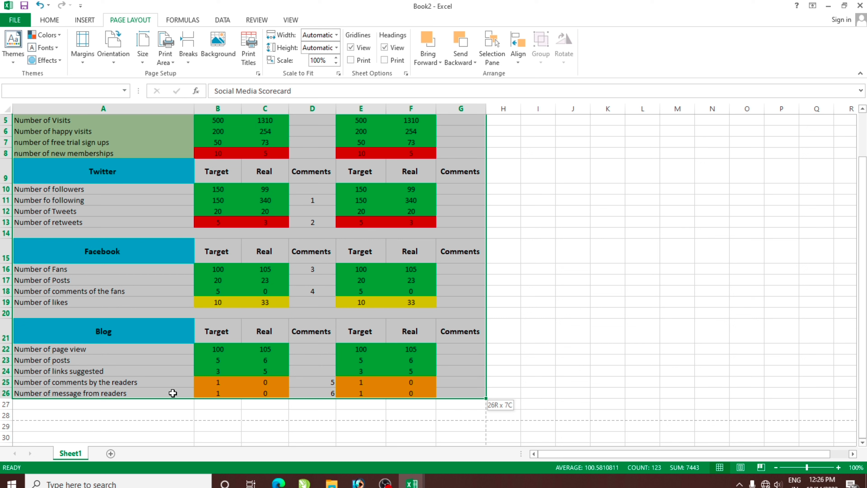
left_click(49, 19)
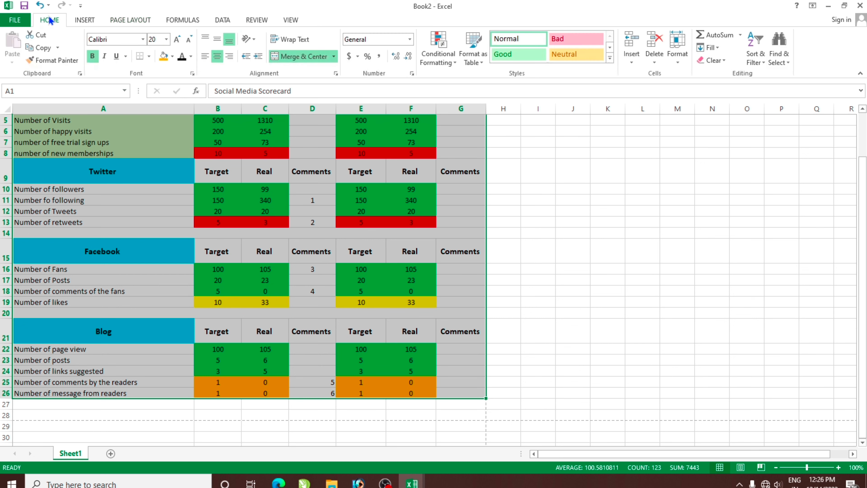
left_click(149, 57)
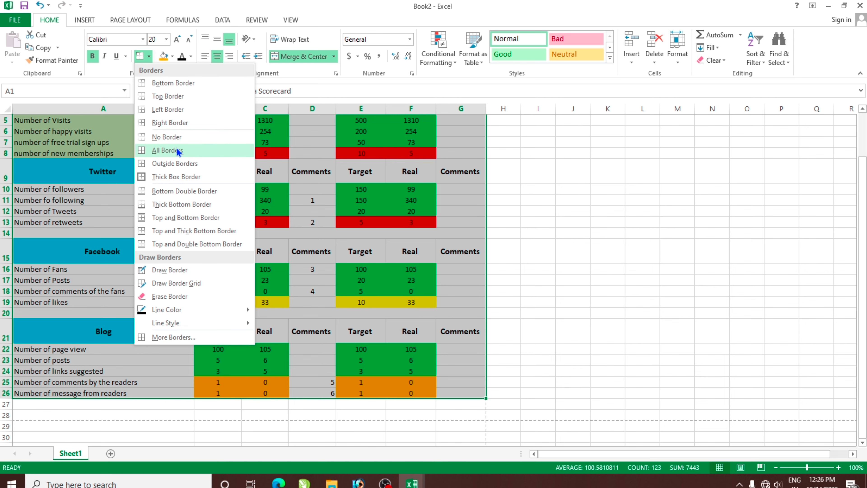
left_click(167, 150)
scroll(345, 306, "up", 2)
left_click(345, 305)
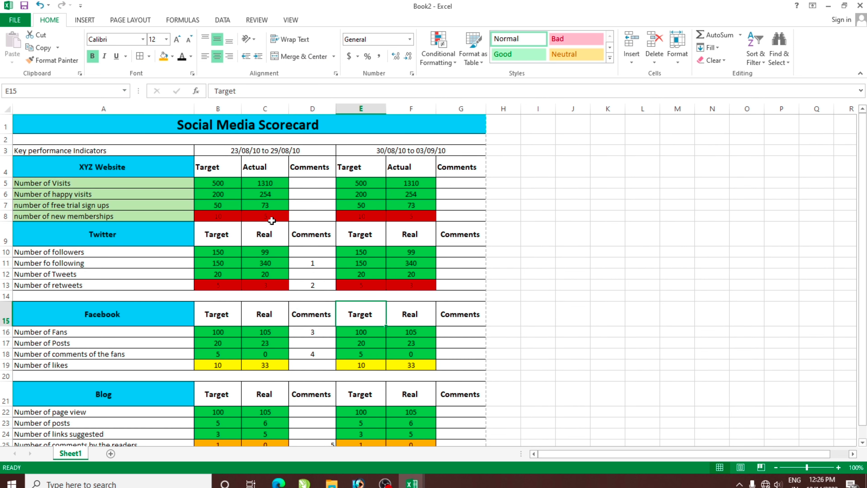
Preview the bordered scorecard in File > Print, then return to the sheet.
left_click(15, 20)
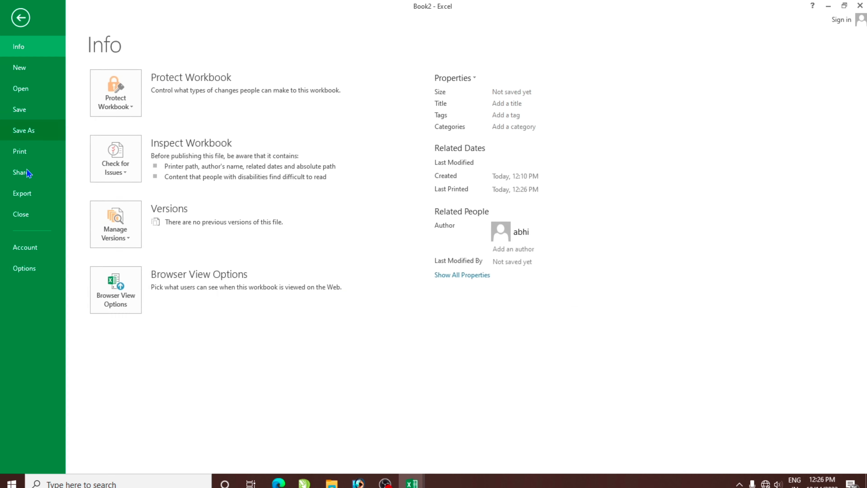
left_click(27, 156)
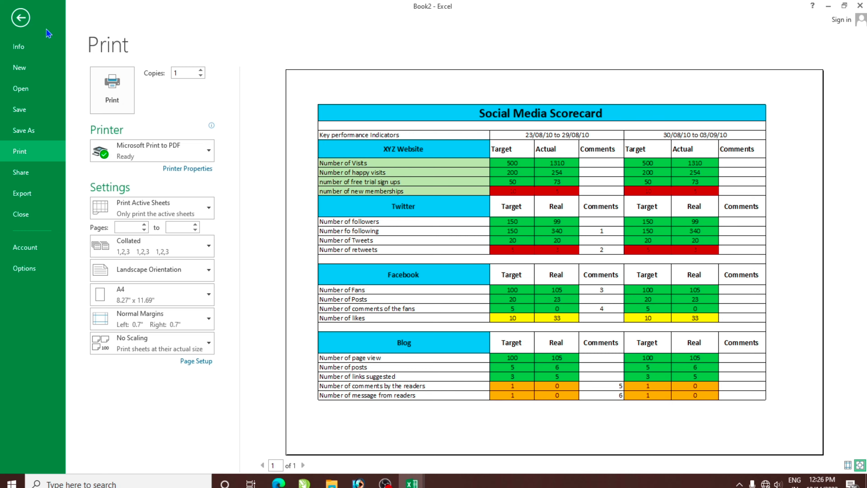
left_click(21, 17)
left_click(352, 250)
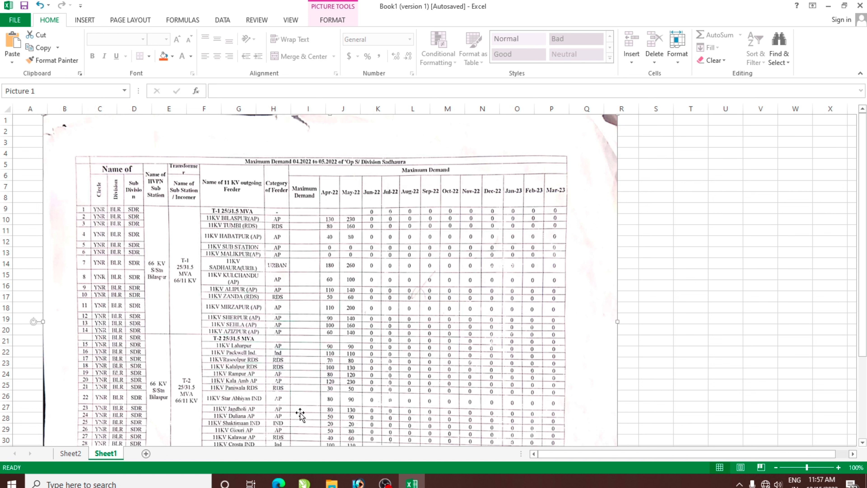
Enter 'Maximum Demand 04/2022 to 05/2022 of Op S/Division Panipat' in A1 of Sheet2.
left_click(76, 454)
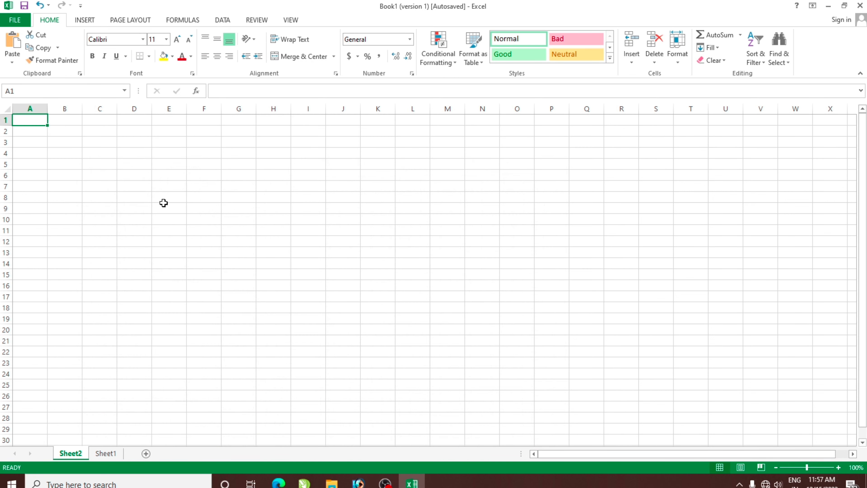
left_click(164, 205)
left_click(28, 123)
type("Max")
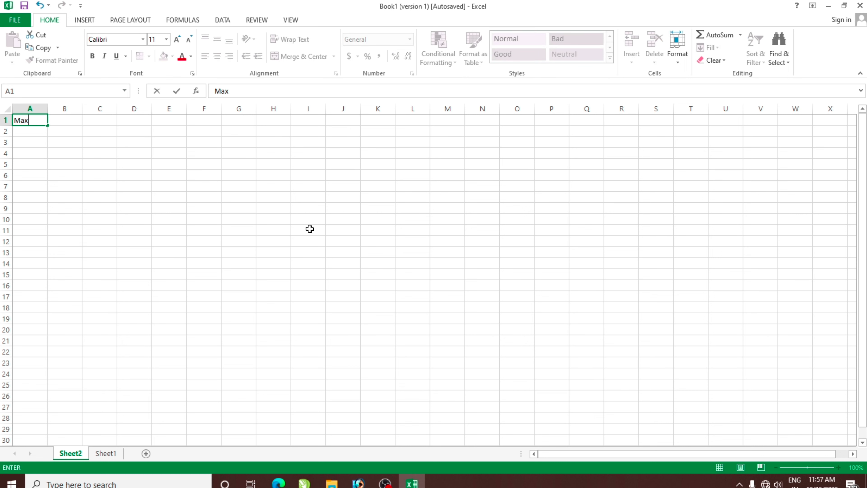
type("imum")
type(" Demand 04/20")
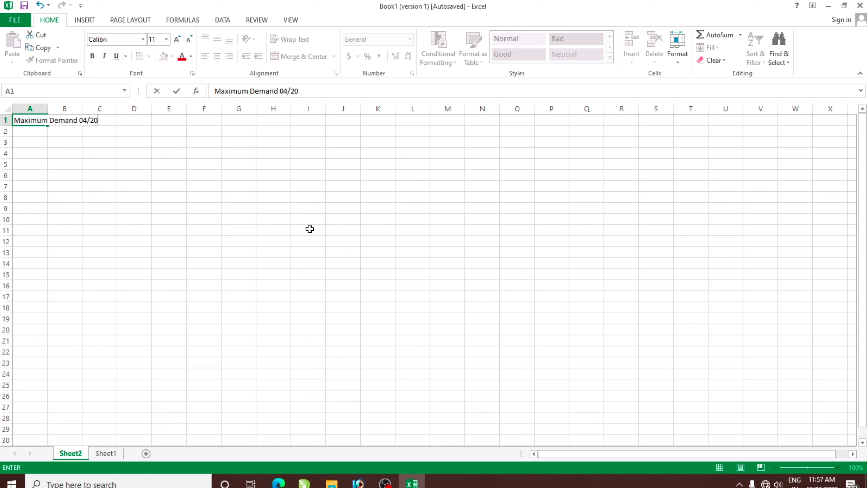
type("2")
type("2 to 05/2022 of Op ")
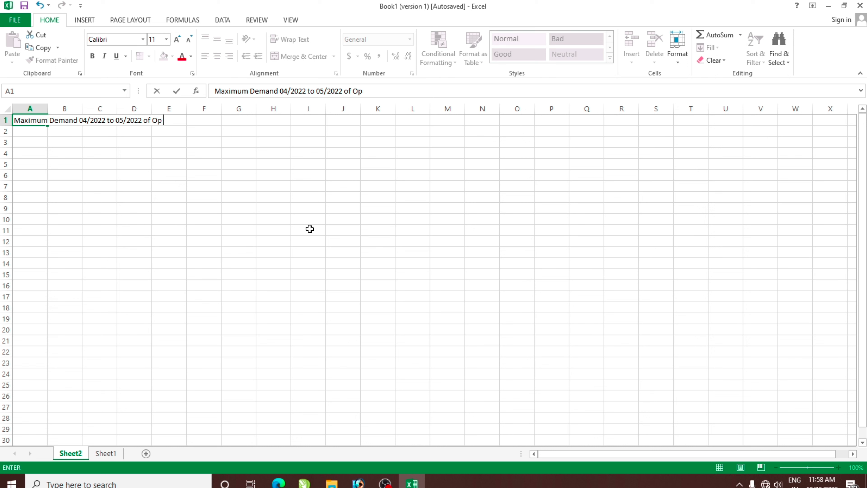
type("S/Division P")
type("ani")
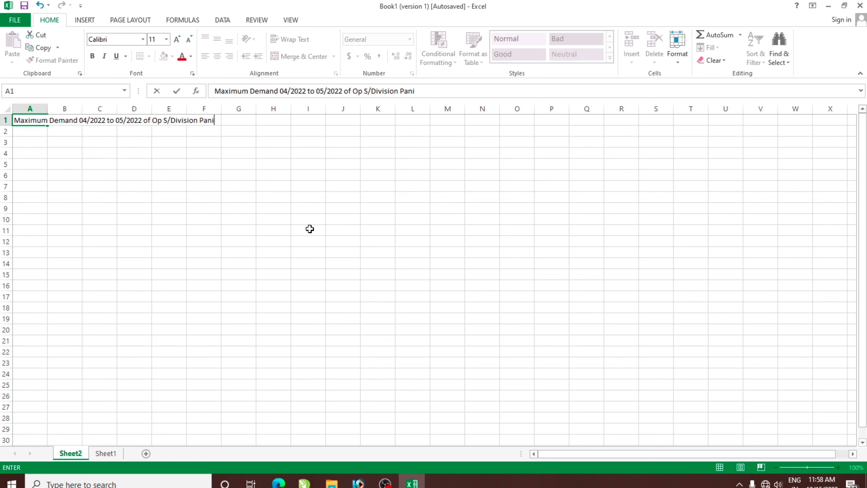
type("pat")
key("Return")
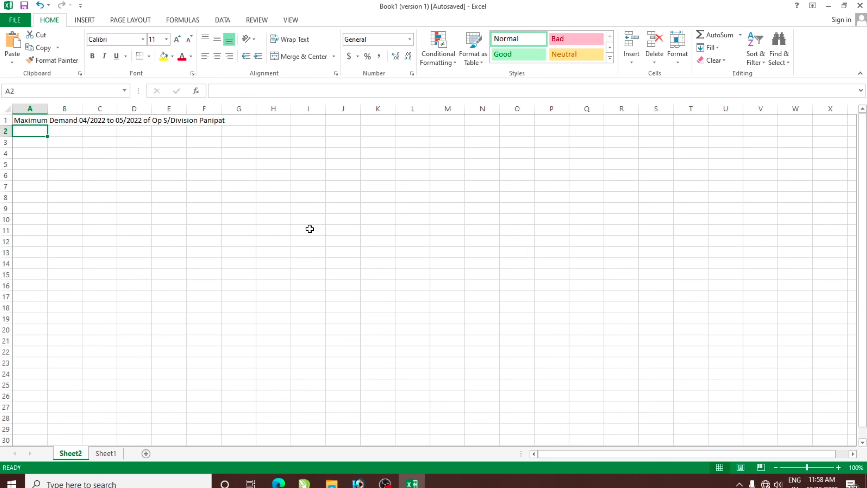
After checking Sheet1's scanned table, merge and centre the title across row 1 of Sheet2.
left_click(114, 454)
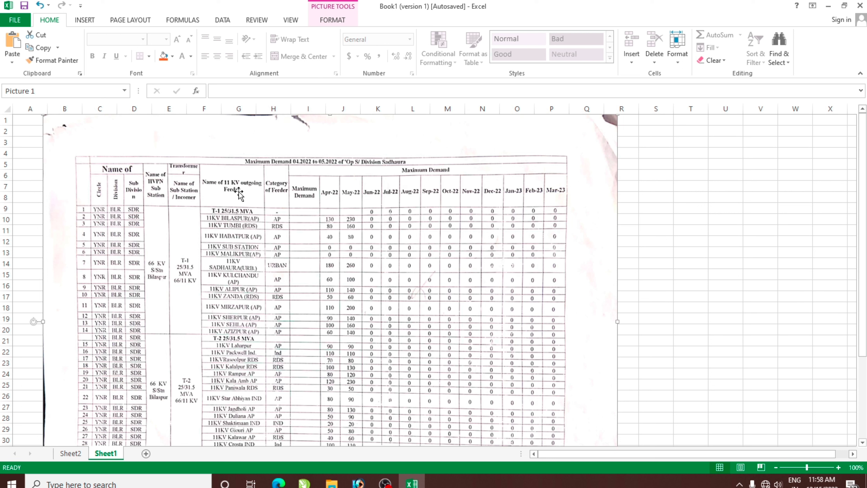
left_click(70, 453)
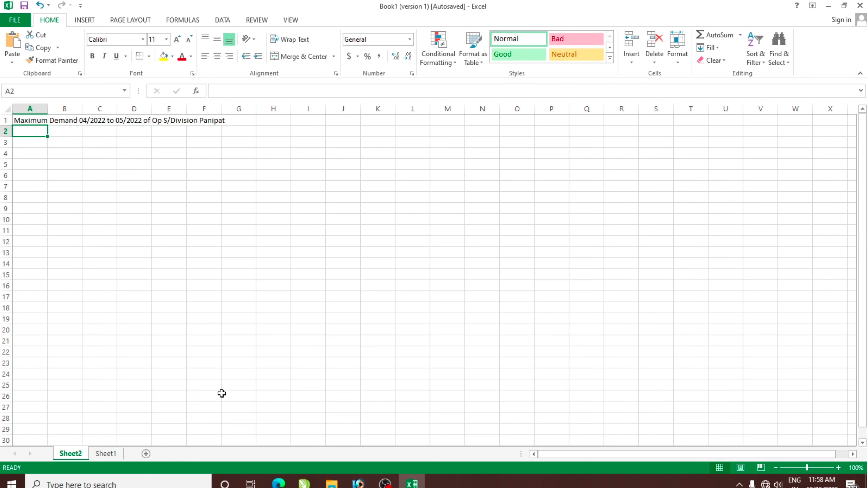
left_click(99, 164)
left_click_drag(25, 123, 713, 112)
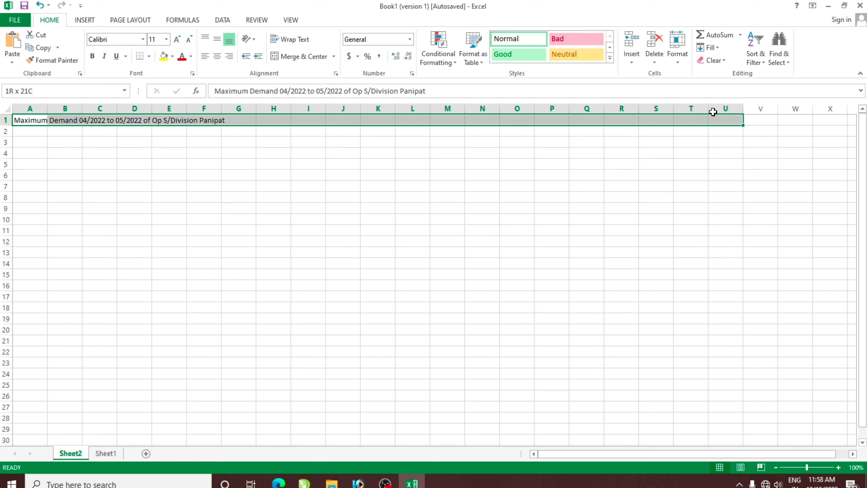
left_click(303, 57)
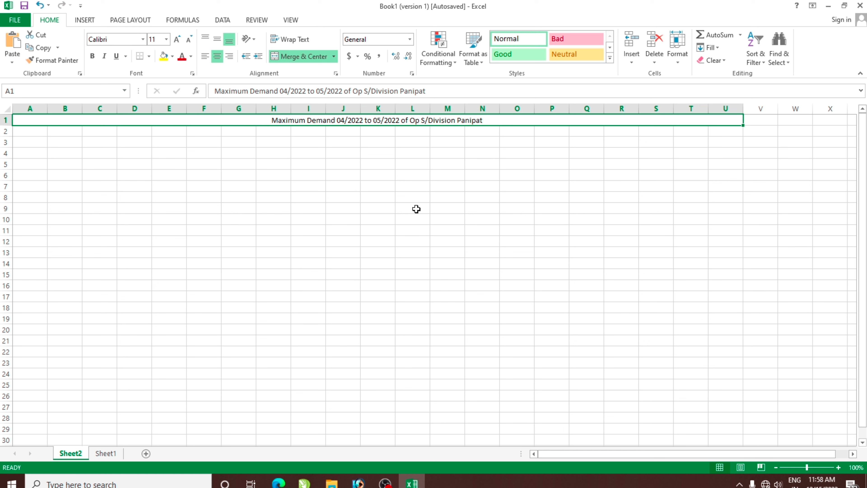
left_click(226, 250)
left_click(32, 134)
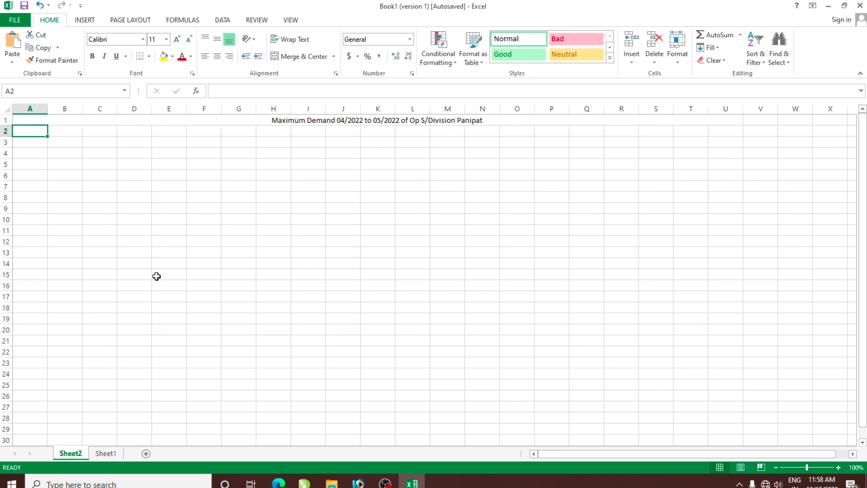
Type 'Name of' in B2, checking the scanned table on Sheet1.
left_click(68, 134)
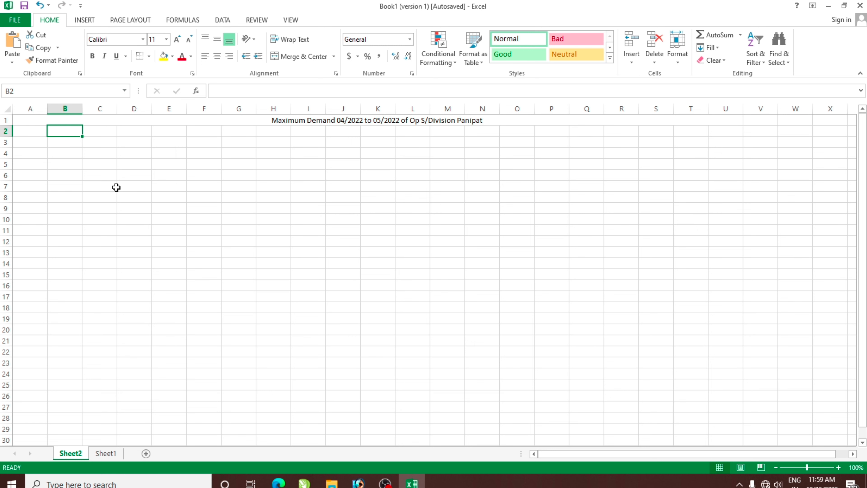
type("Name of")
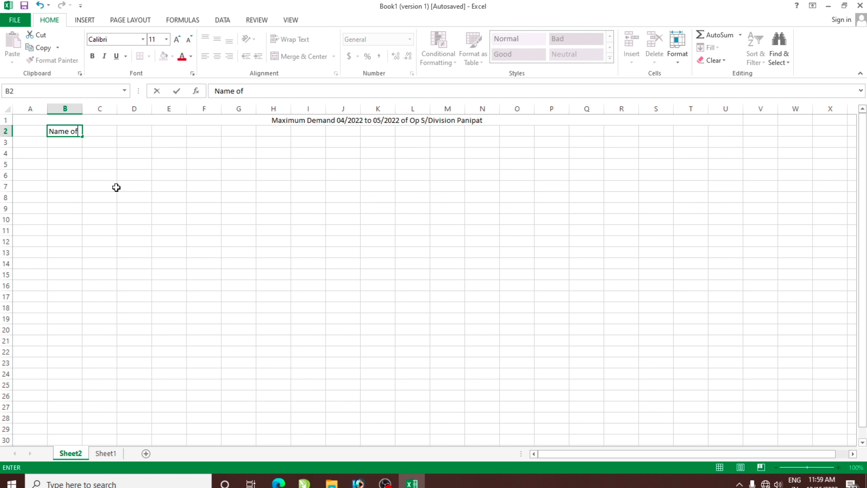
left_click(106, 453)
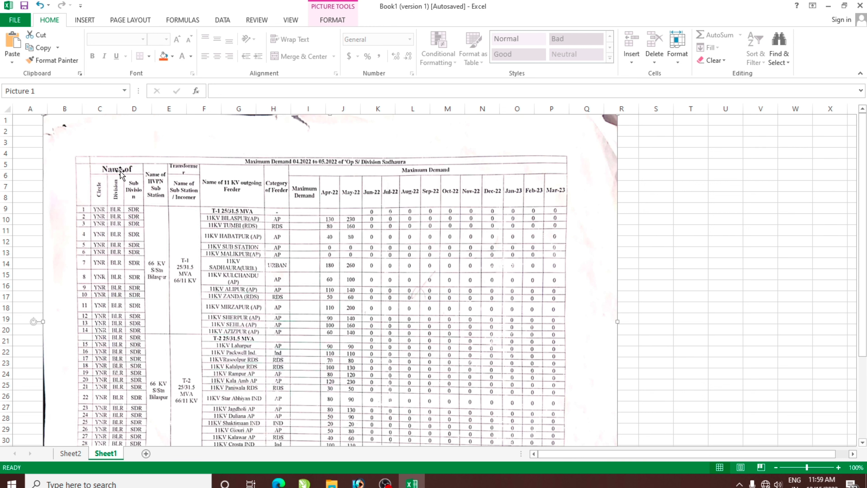
left_click(68, 453)
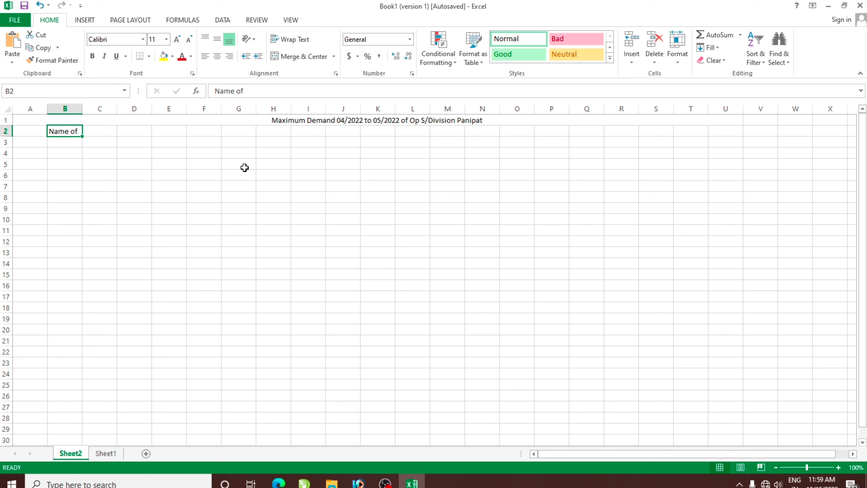
Enter the headers Circle in B3 and Division in C3.
key("Down")
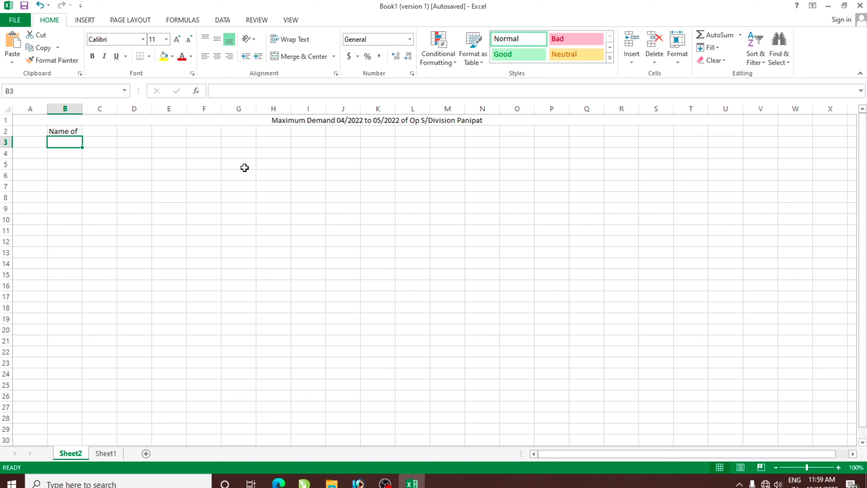
key("Up")
key("Right")
key("Down")
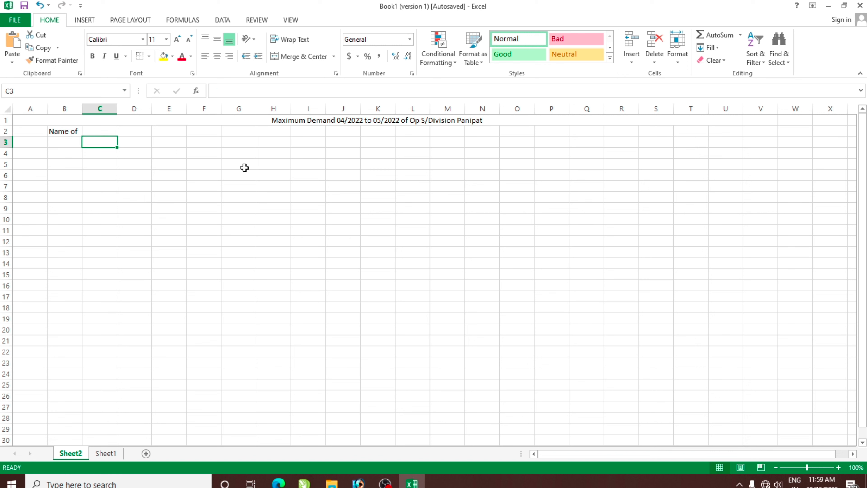
key("Left")
type("Circ")
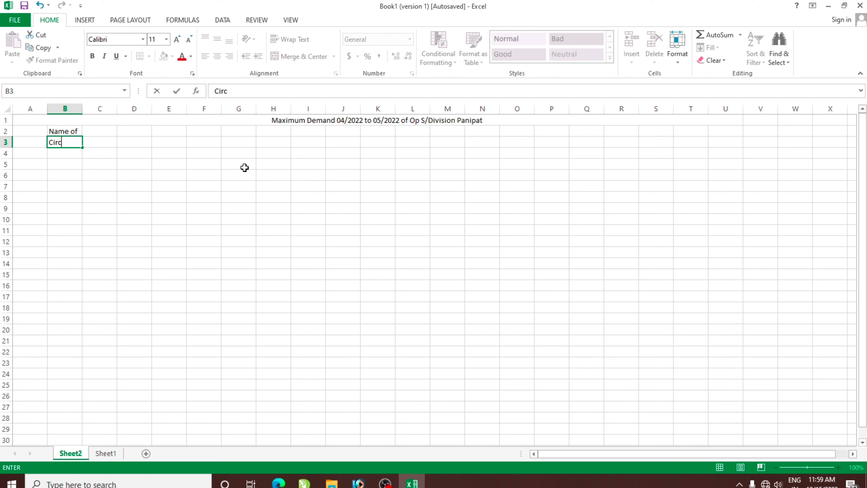
type("le")
key("Down")
key("Right")
key("Up")
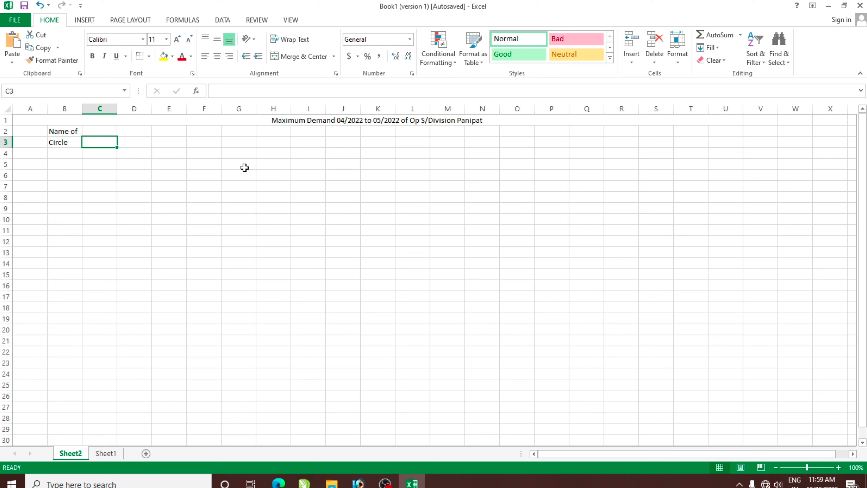
type("Division")
key("Tab")
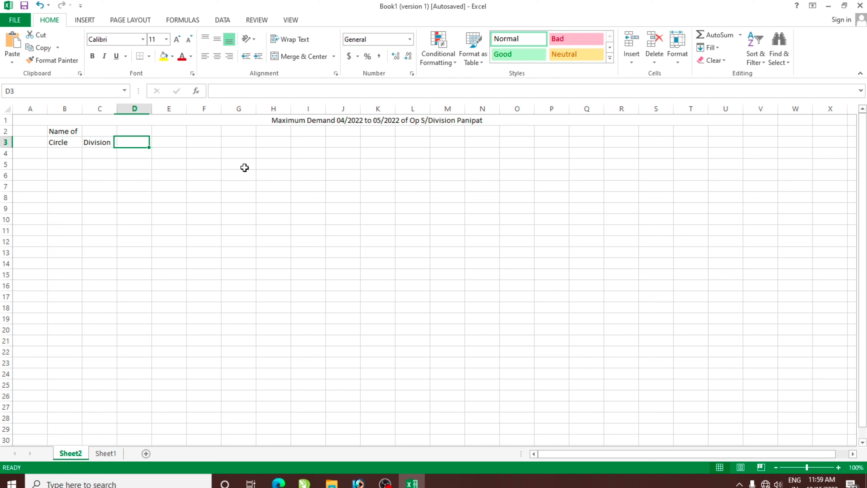
Recheck the scanned table on Sheet1 and reselect the Circle cell B3.
left_click(65, 142)
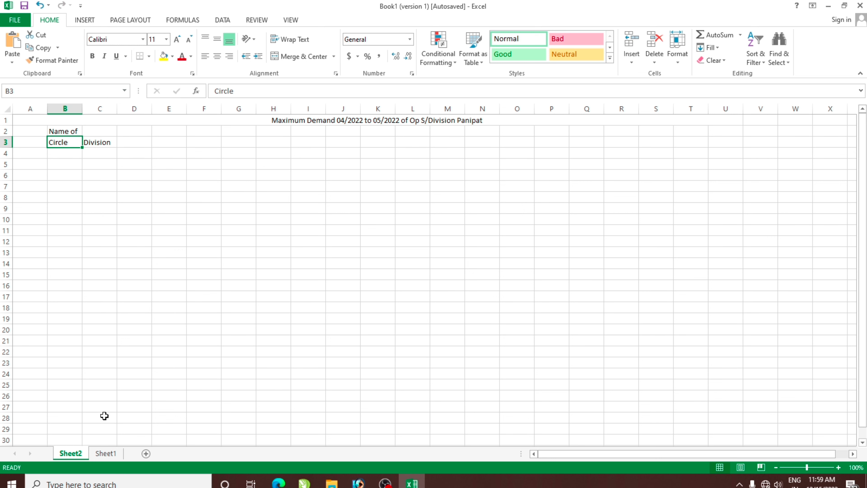
left_click(108, 452)
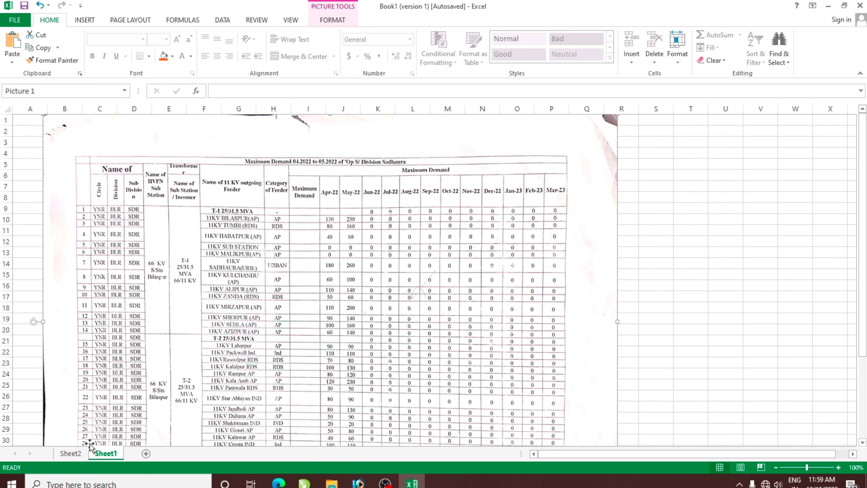
left_click(73, 453)
left_click(103, 321)
left_click(76, 141)
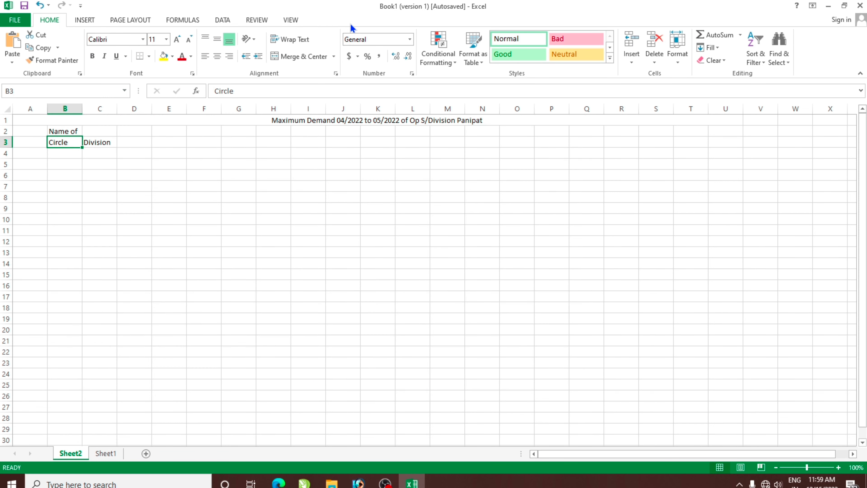
left_click(288, 39)
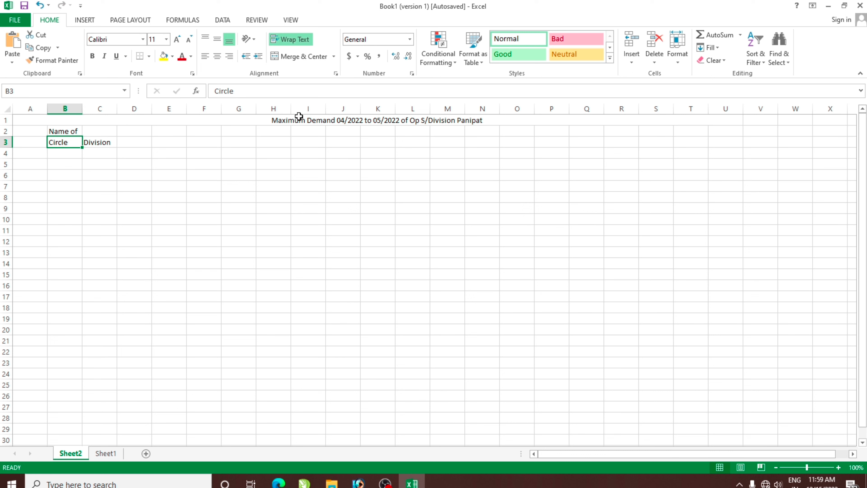
Rotate Circle in B3 and Division in C3 to 90 degrees.
left_click(254, 39)
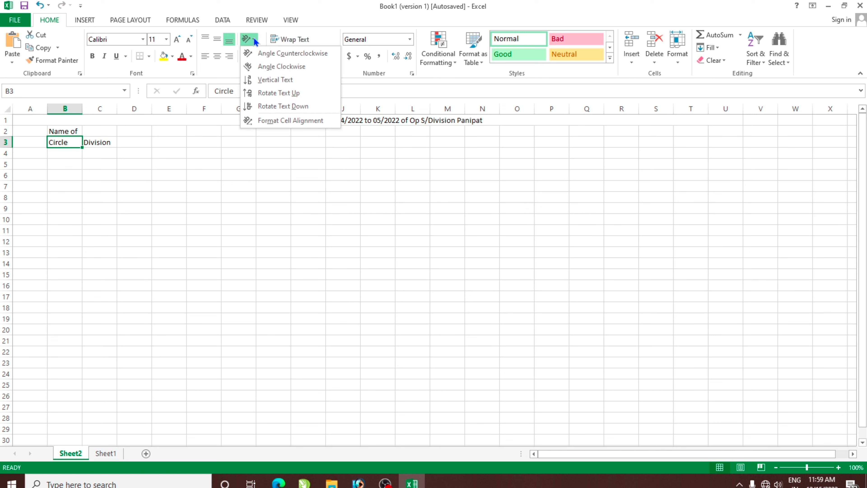
left_click(262, 120)
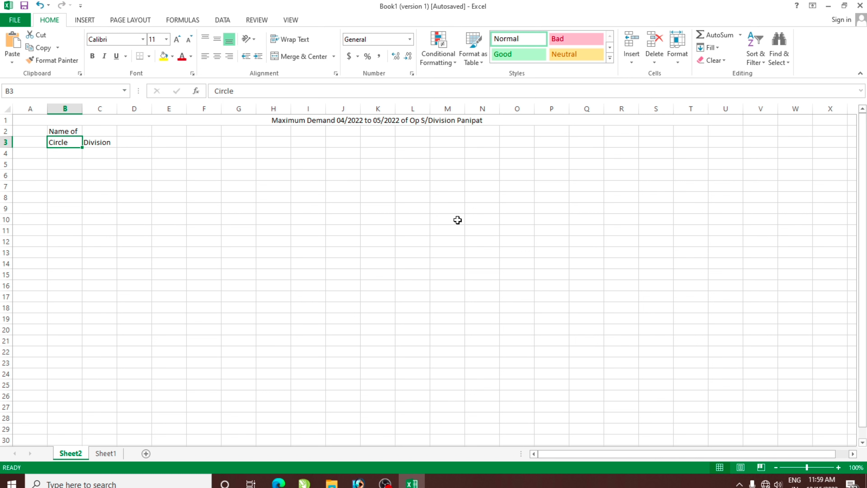
left_click(518, 184)
left_click_drag(519, 183, 488, 170)
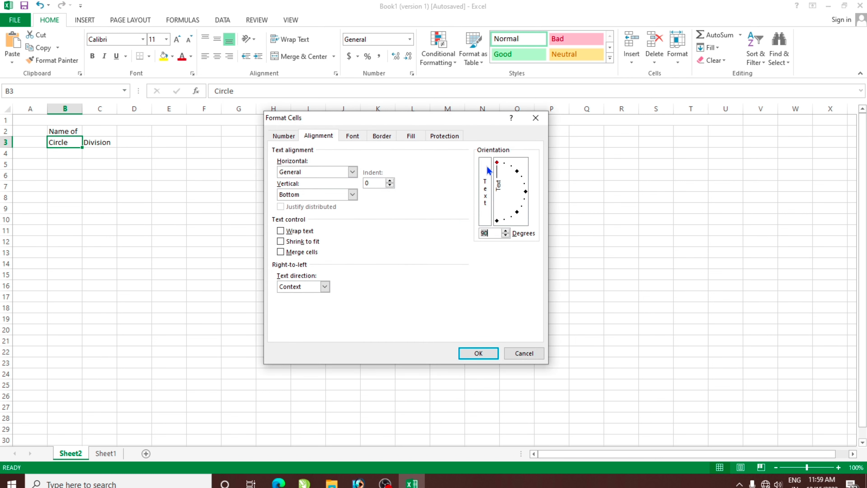
left_click(478, 354)
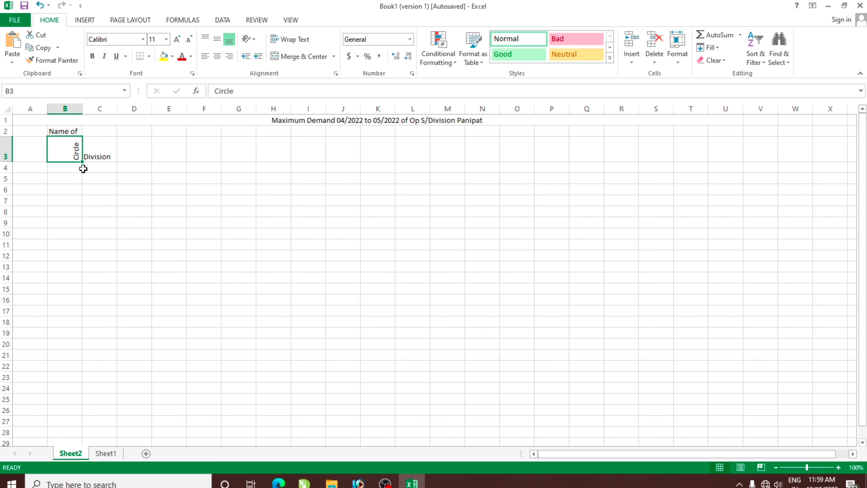
left_click(86, 155)
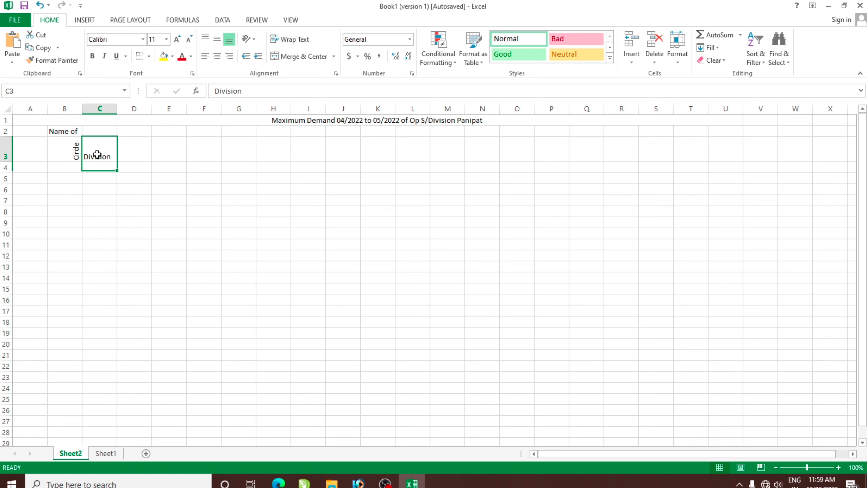
key("F4")
Try narrowing column B, then undo the change.
left_click(97, 252)
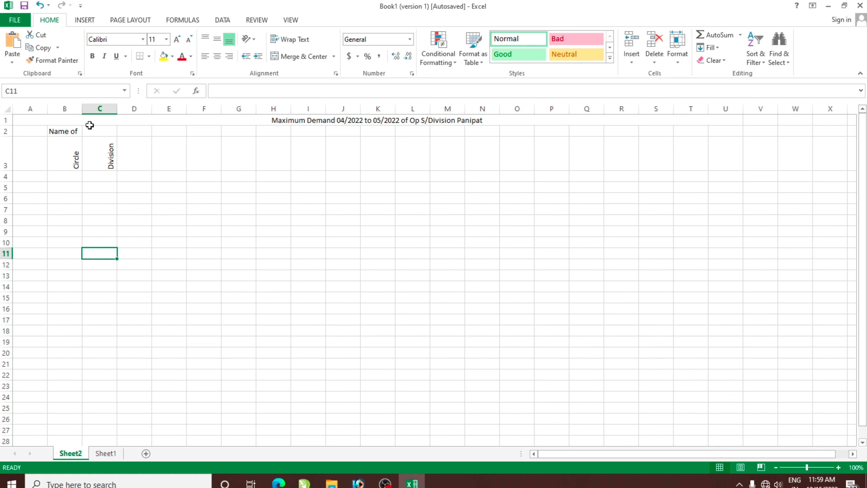
left_click_drag(83, 110, 66, 109)
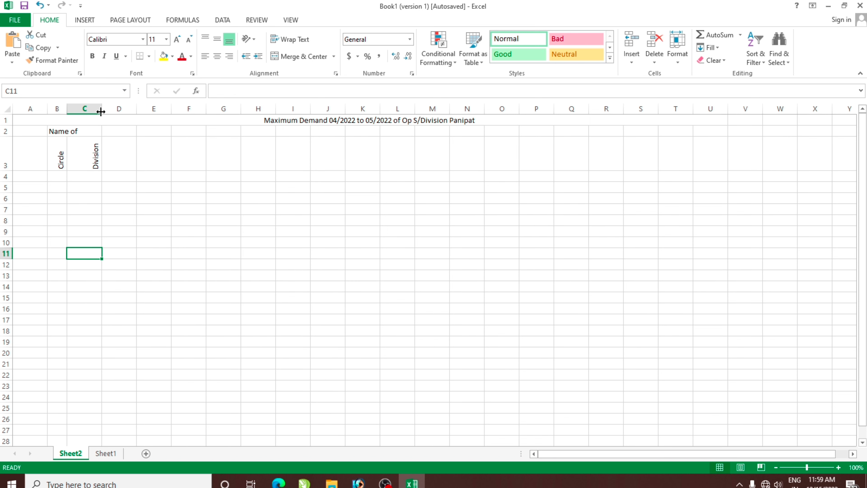
key("ctrl+z")
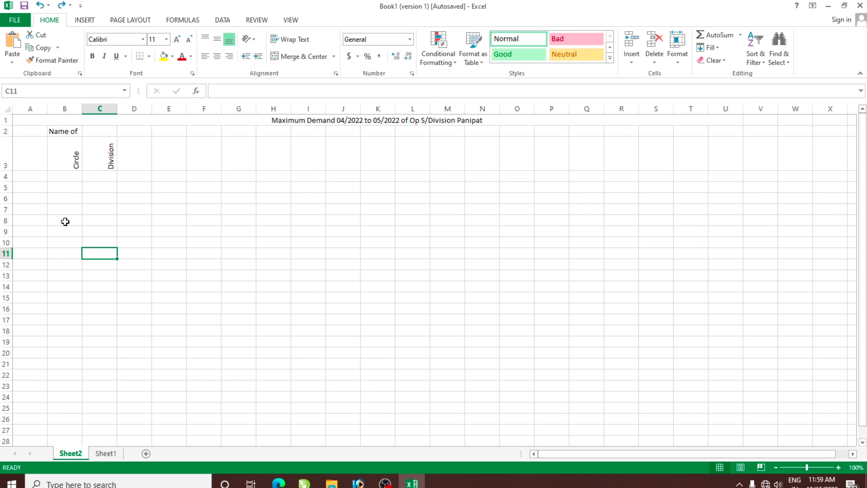
key("ctrl+z")
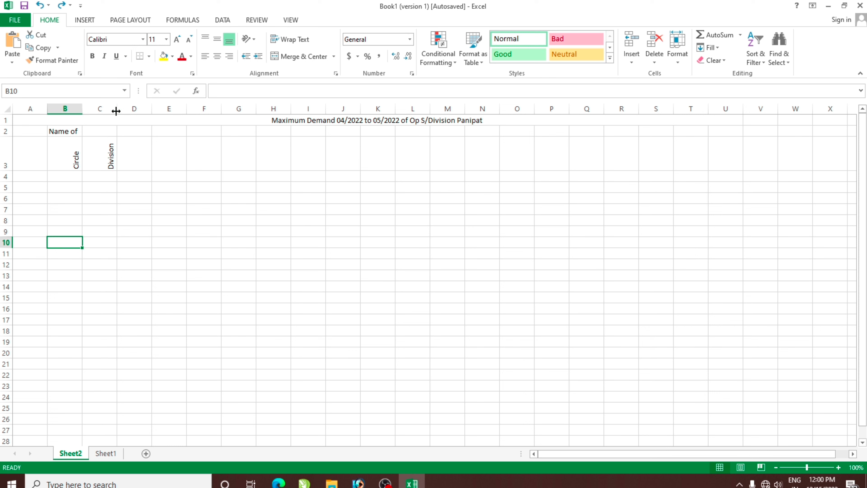
Narrow columns B and C and centre Circle and Division horizontally and vertically.
left_click_drag(116, 111, 73, 109)
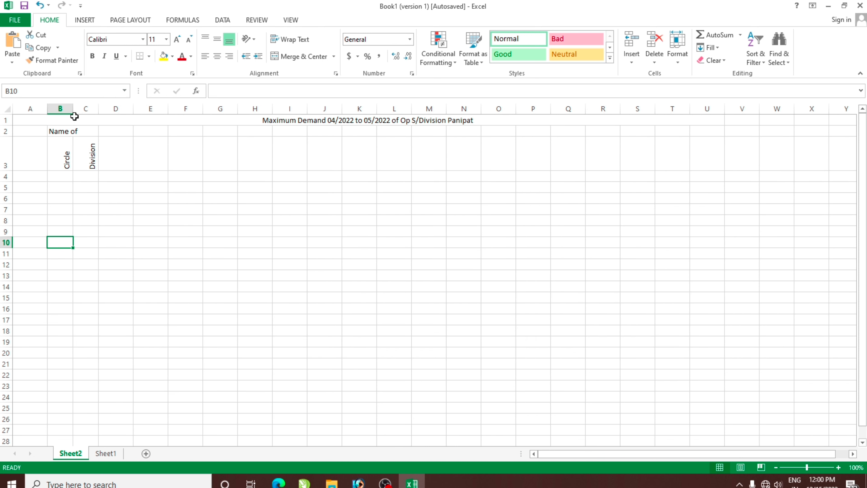
mouse_move(61, 111)
left_mouse_down()
mouse_move(75, 108)
mouse_move(67, 108)
left_mouse_up()
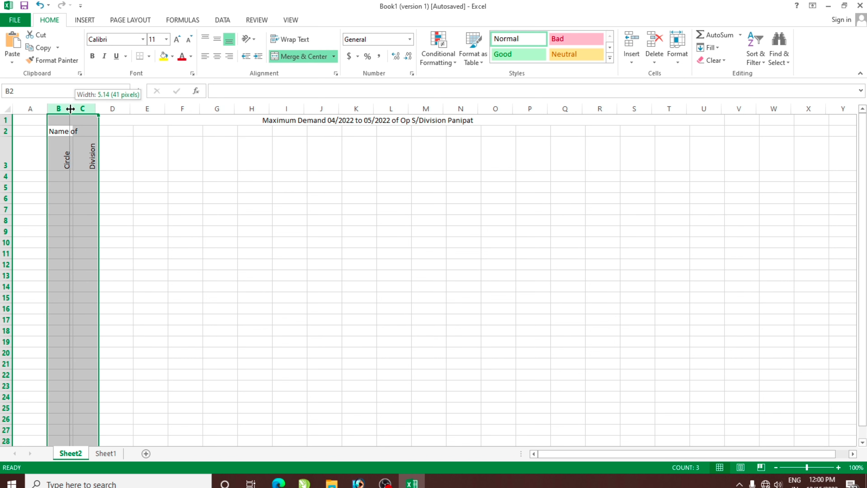
left_click(75, 209)
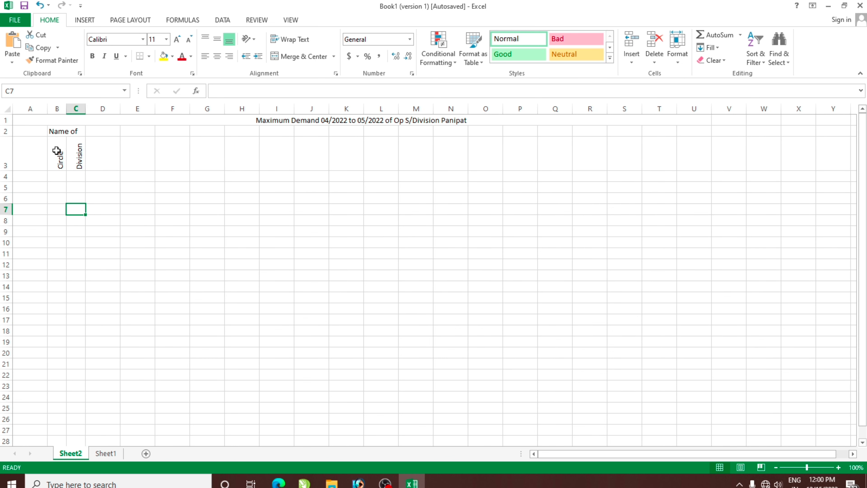
left_click_drag(57, 150, 76, 154)
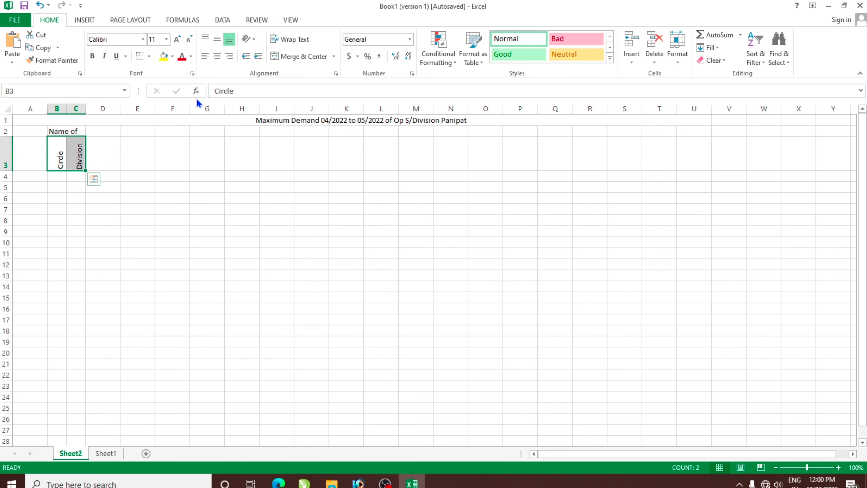
left_click(217, 57)
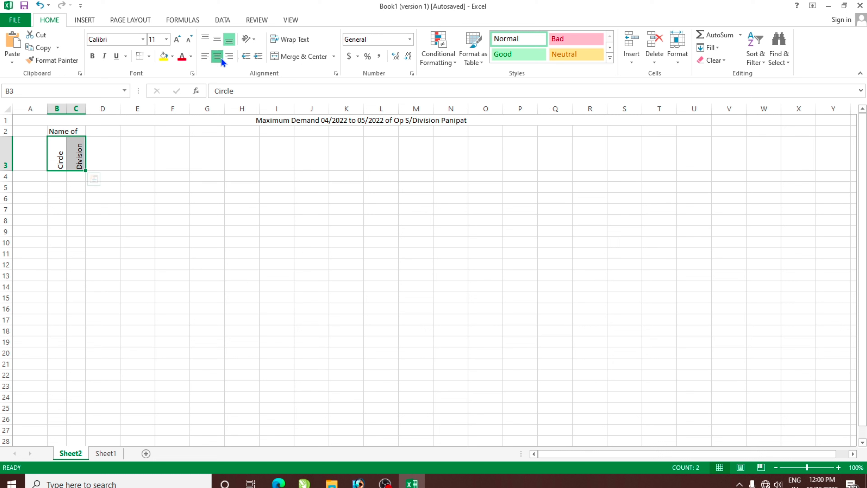
left_click(217, 40)
left_click(157, 194)
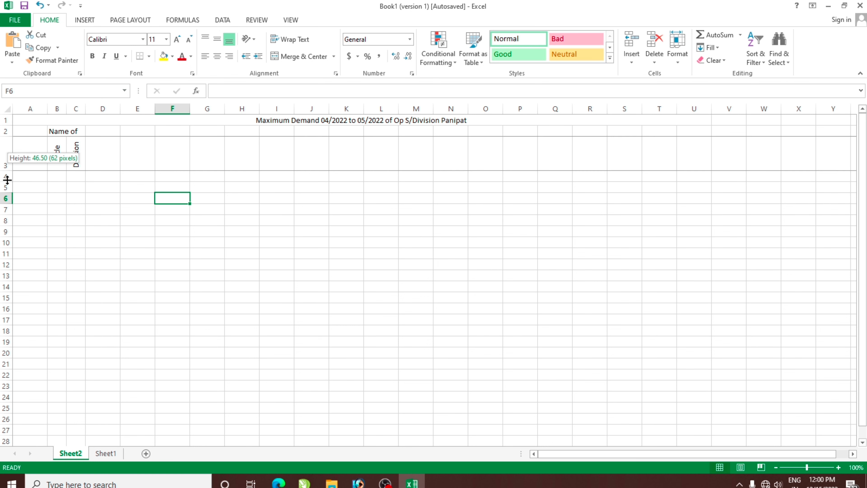
Make row 3 about 46.5 tall so the vertical headings show in full.
left_click_drag(11, 172, 11, 188)
left_click(74, 236)
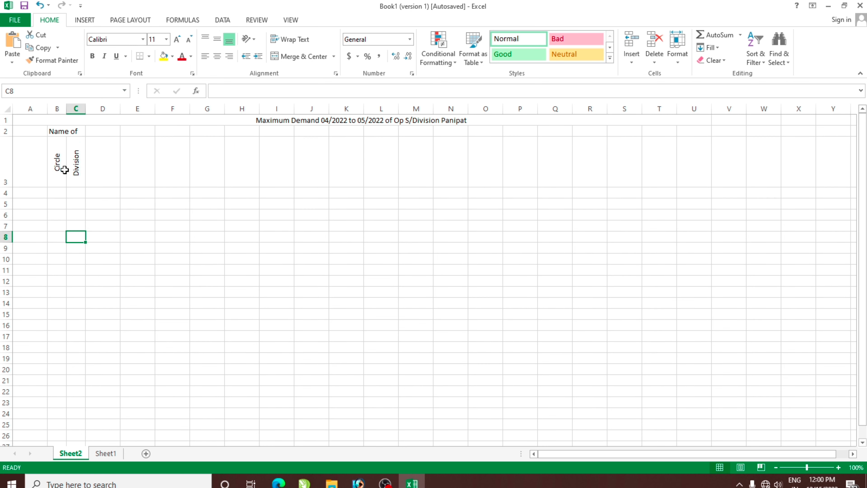
left_click(99, 171)
Enter 'Name of HVPN Sub Station' in D3, checking the reference table on Sheet1.
type("Nam")
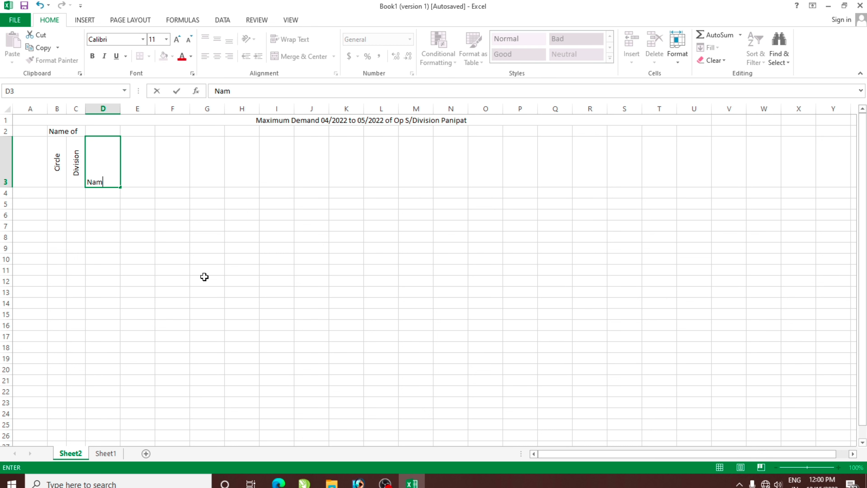
type("e of HVPN")
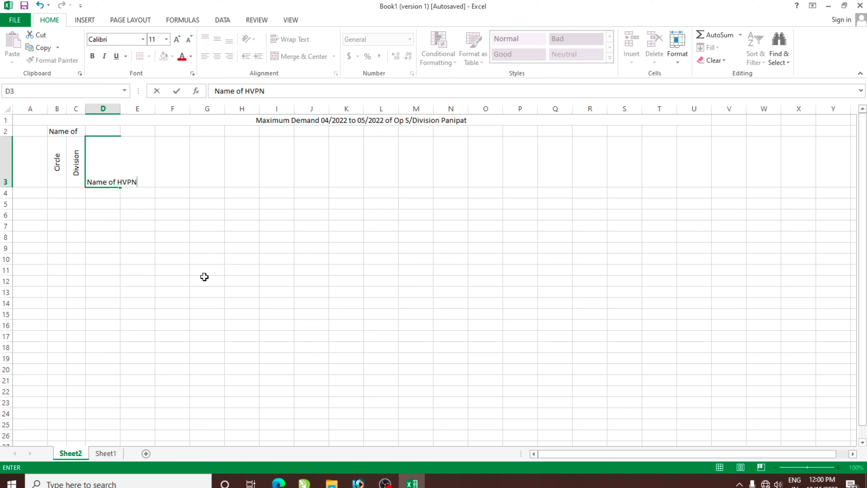
type(" Sub Station")
key("Return")
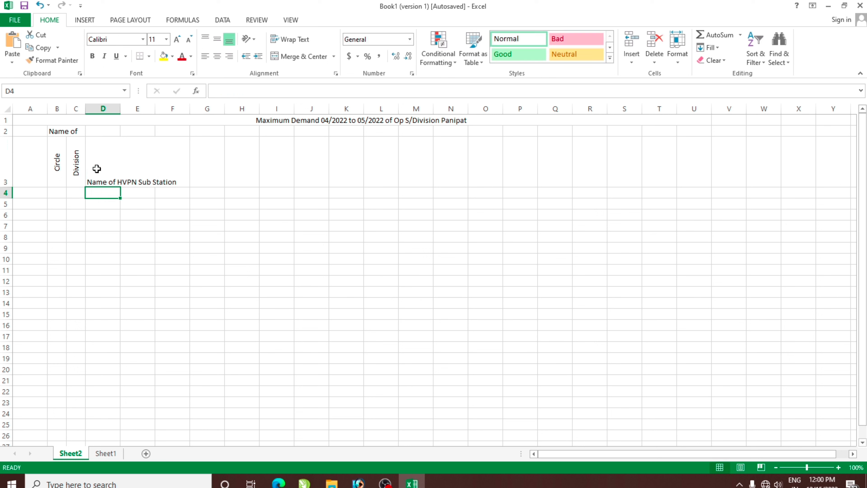
left_click(97, 169)
left_click(105, 453)
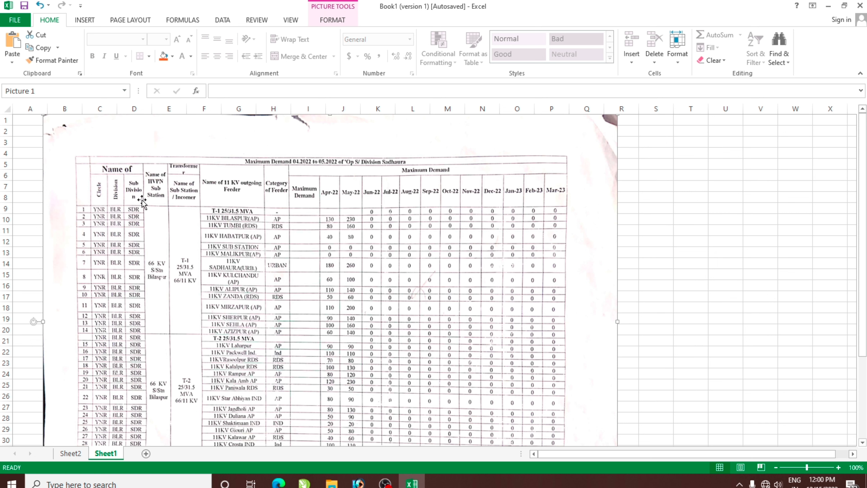
left_click(70, 453)
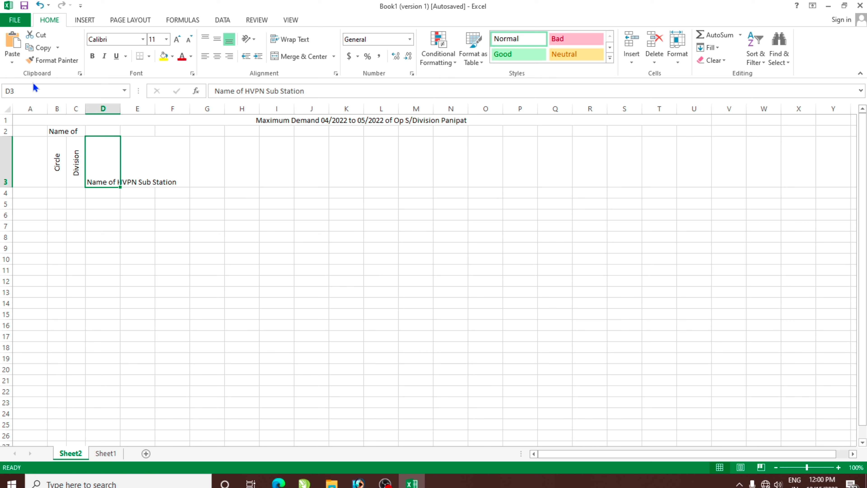
Move the sub station heading from D3 to E3 with cut and paste, then view Sheet1.
left_click(36, 35)
left_click(124, 151)
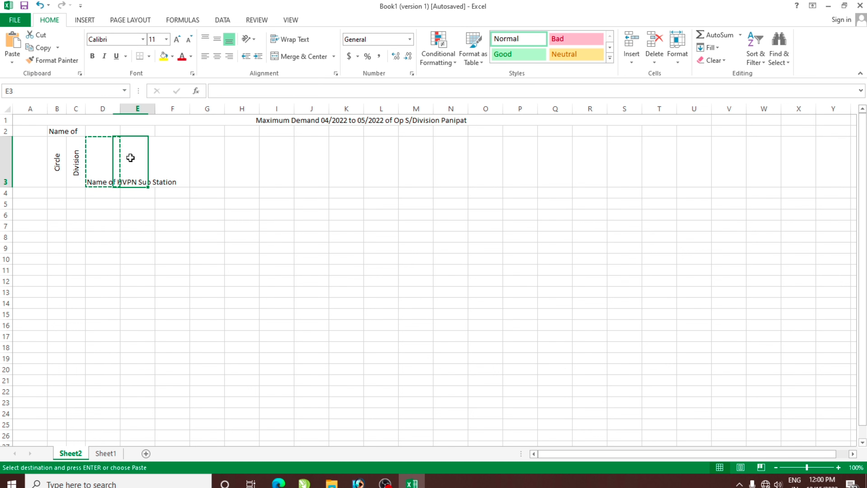
left_click(10, 41)
left_click(98, 155)
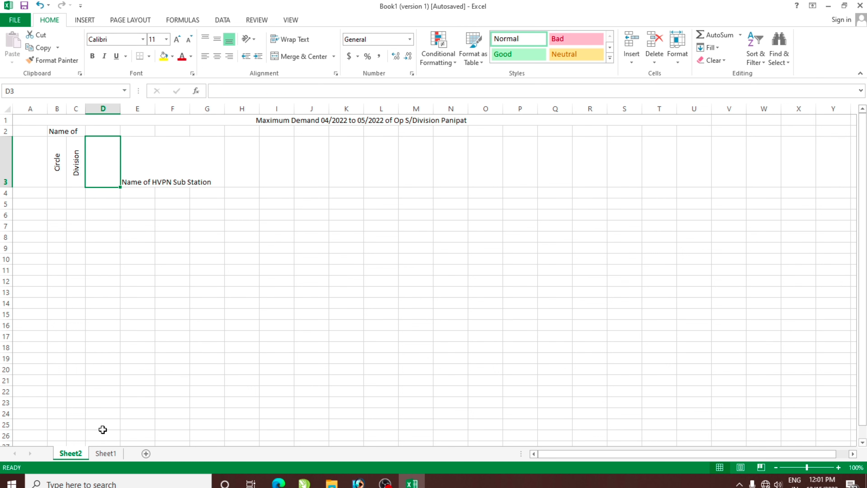
left_click(106, 453)
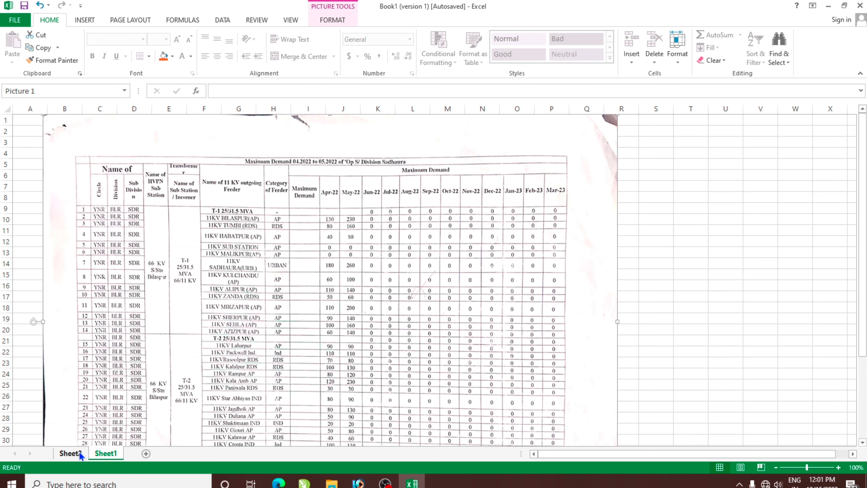
Enter 'Sub Divison' in D3, wrap it, and centre it horizontally and vertically.
left_click(80, 451)
type("Sub Di")
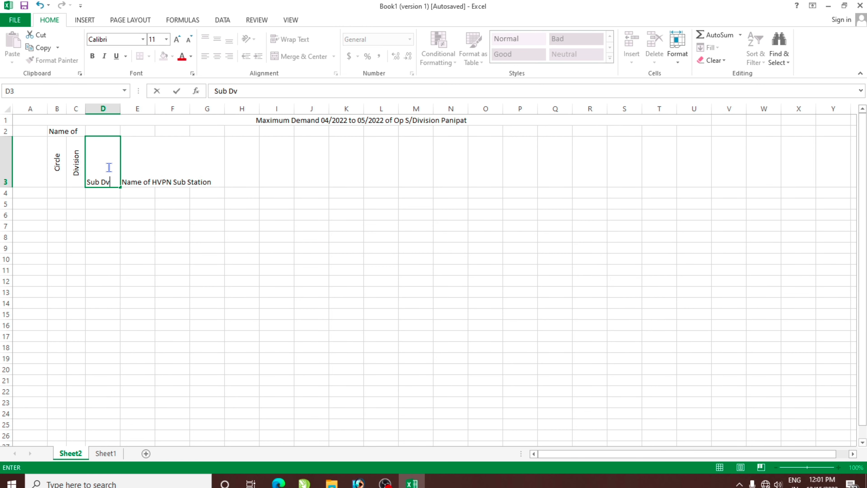
type("vison")
key("Return")
left_click(109, 167)
left_click(106, 453)
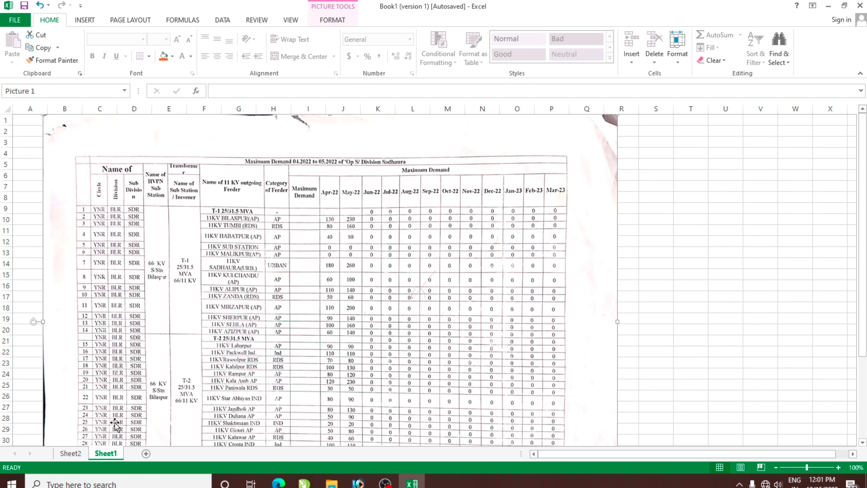
left_click(76, 454)
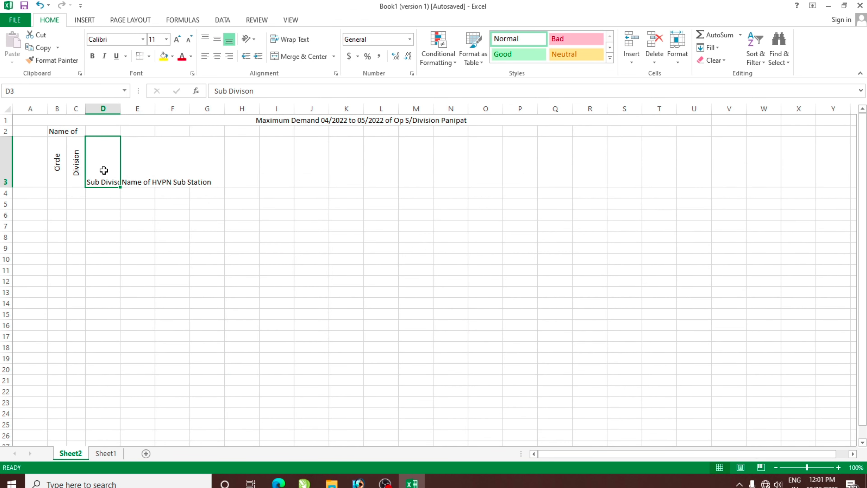
left_click(294, 39)
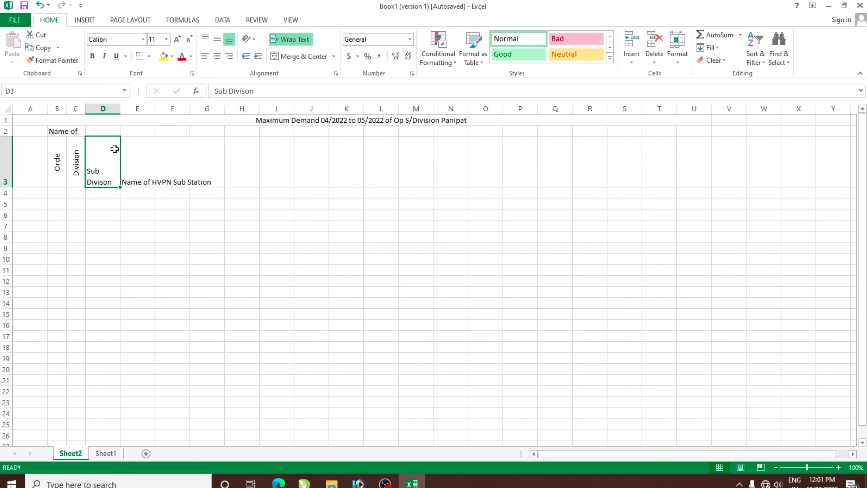
left_click(217, 56)
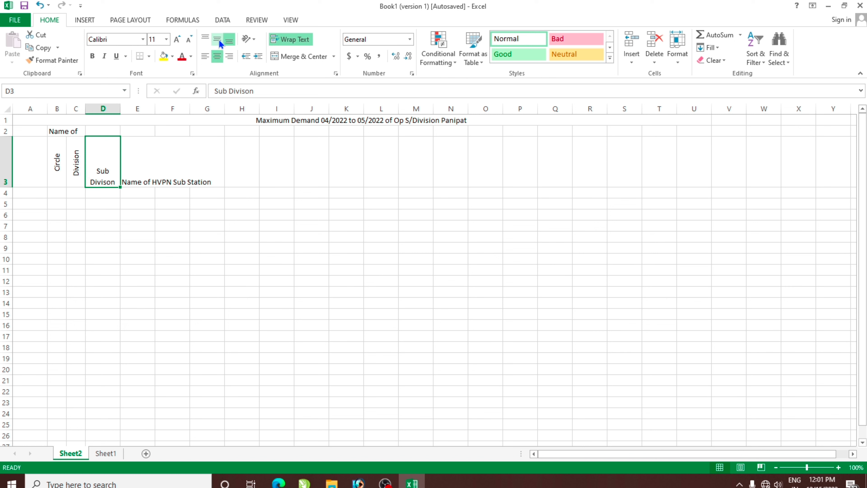
left_click(217, 39)
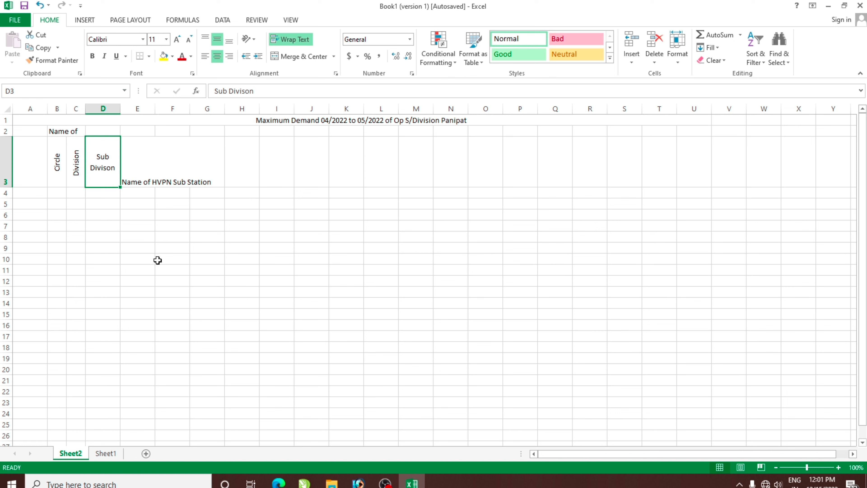
Wrap the HVPN sub station heading in E3 and merge and centre E2:E3.
left_click(135, 166)
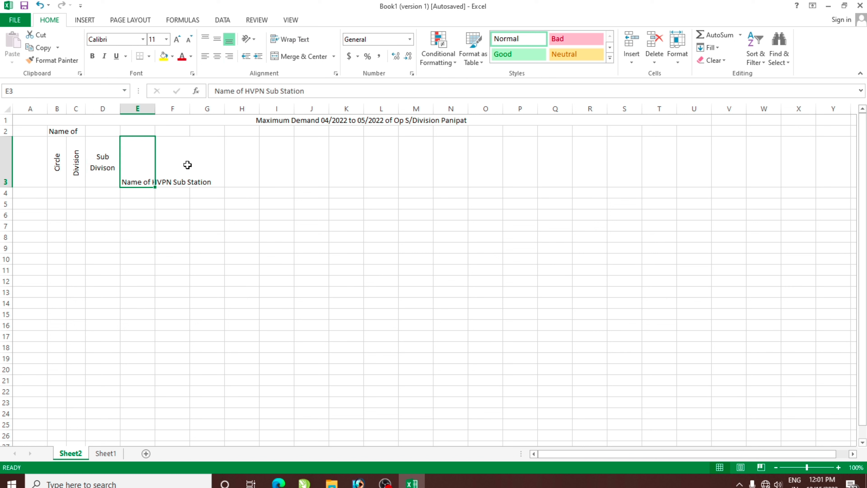
left_click(287, 39)
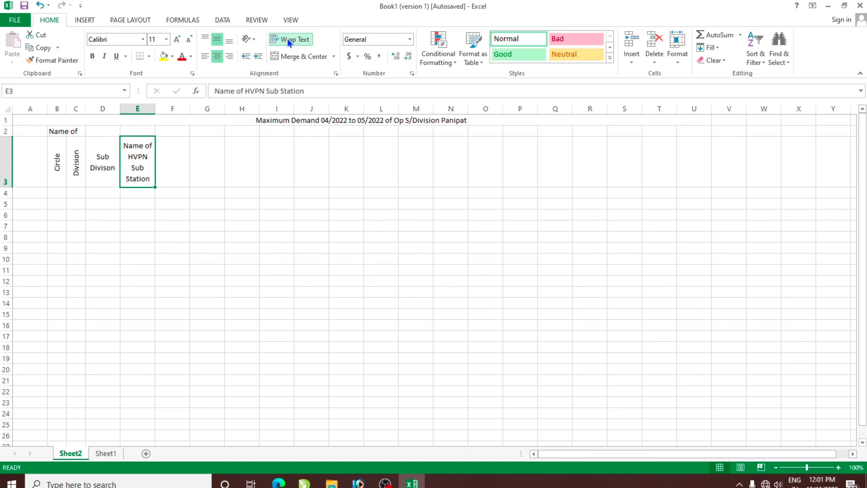
left_click_drag(138, 130, 139, 144)
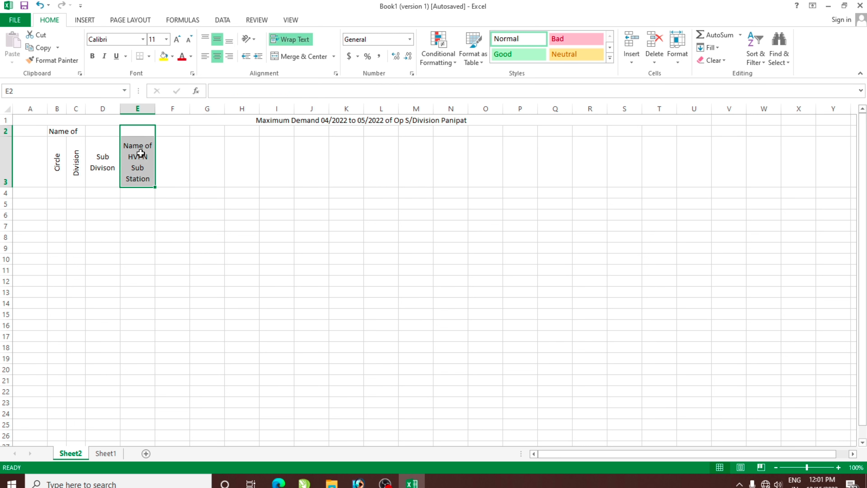
left_click(297, 56)
left_click(206, 291)
Merge and centre 'Name of' across B2:D2, then compare with Sheet1's scanned table.
left_click_drag(61, 131, 99, 131)
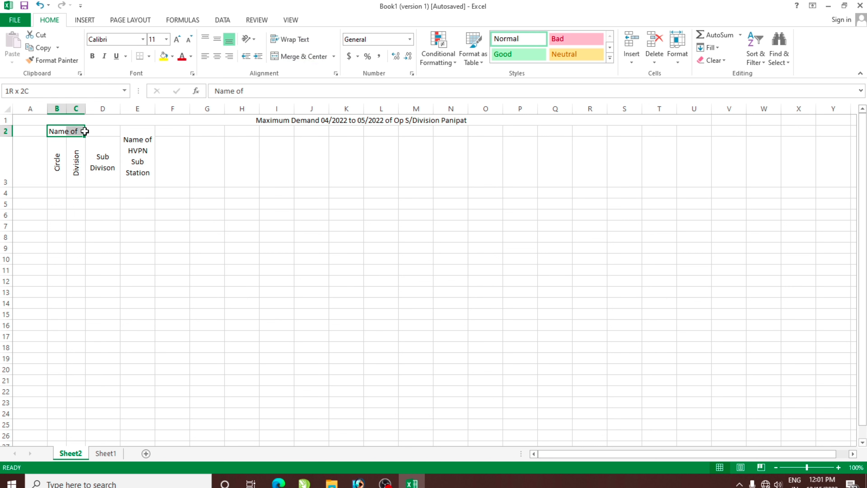
left_click(296, 56)
left_click(242, 270)
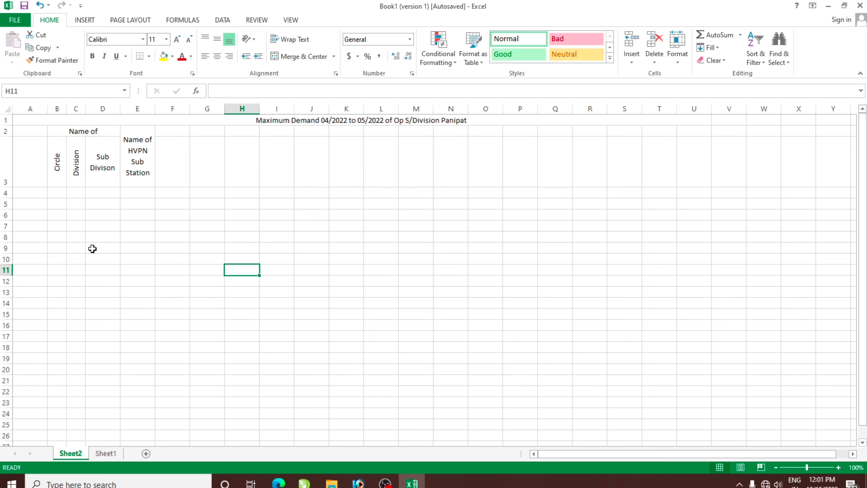
left_click(105, 453)
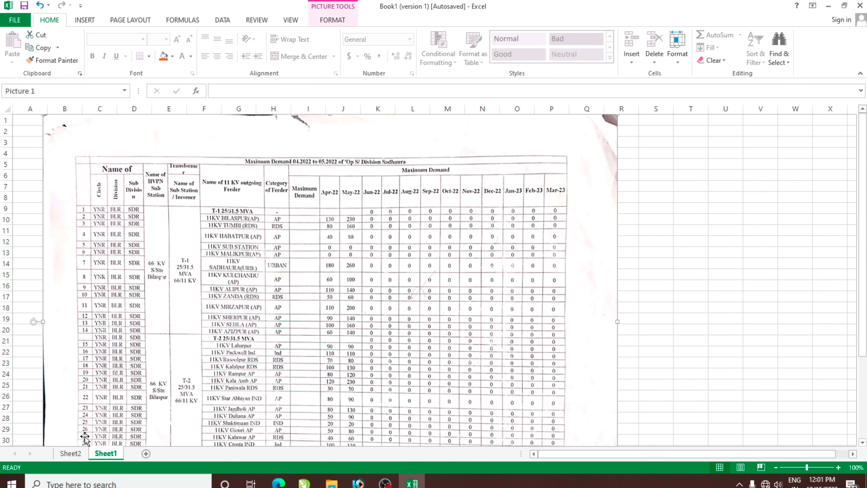
left_click(70, 453)
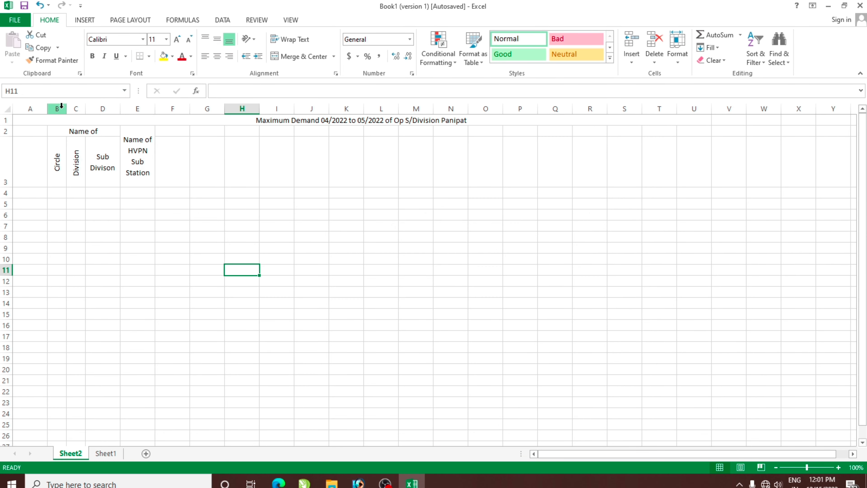
Widen columns B through D equally.
left_click_drag(58, 110, 116, 108)
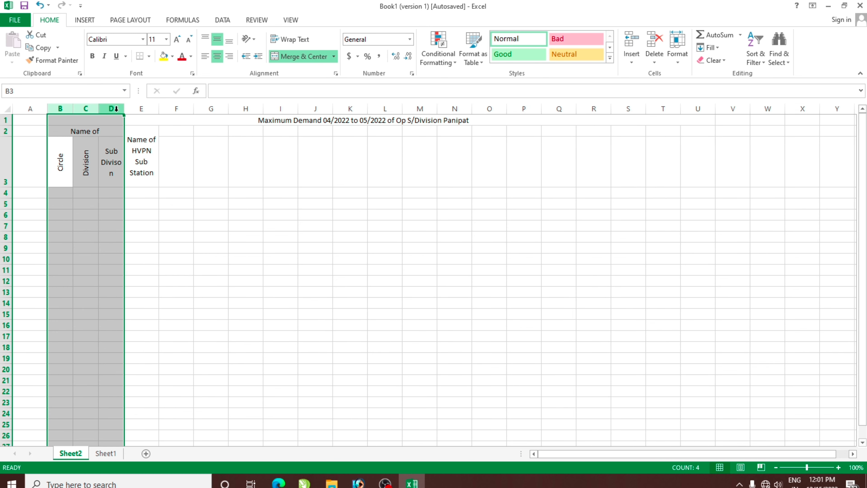
left_click_drag(124, 109, 134, 108)
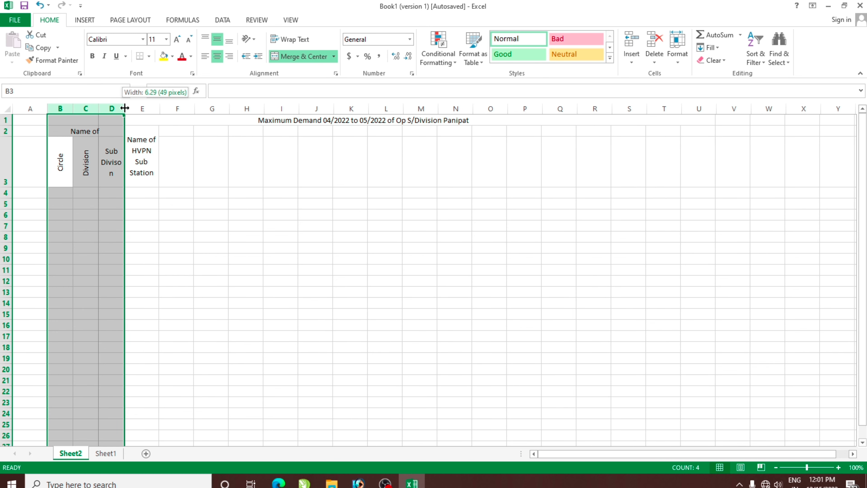
left_click(151, 251)
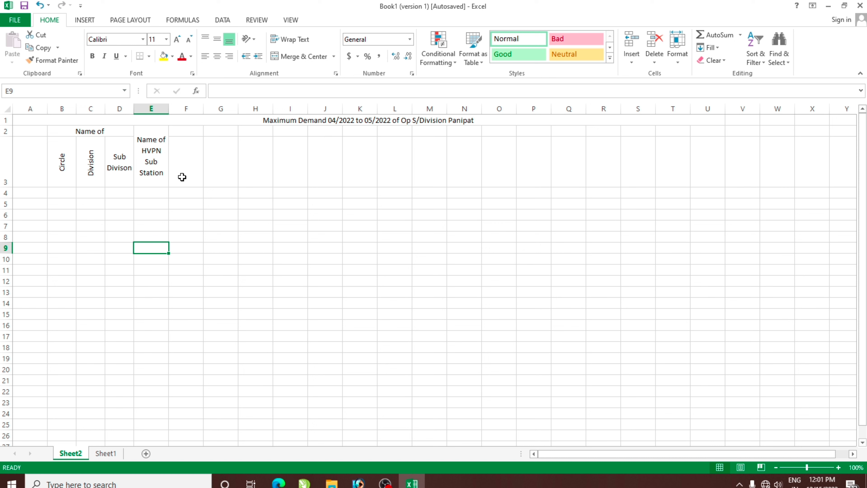
left_click(189, 131)
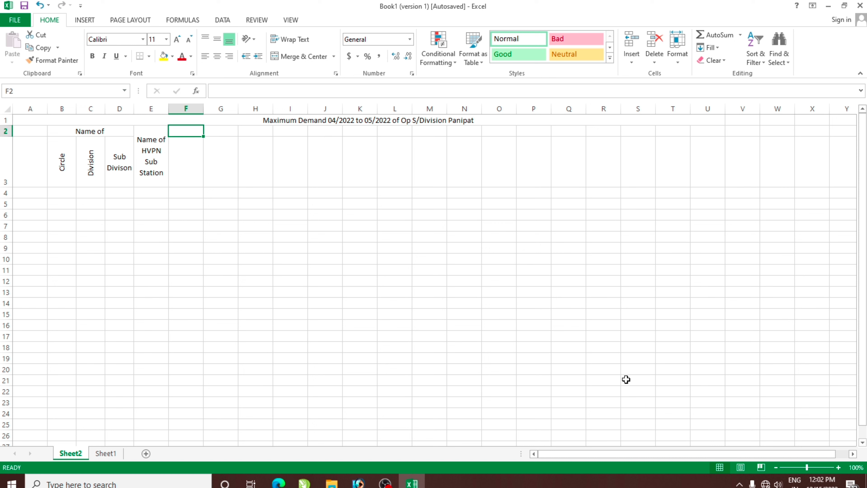
Enter 'Transform' in F2 and 'Name of Sub Station/ Inome' in F3.
type("Transform")
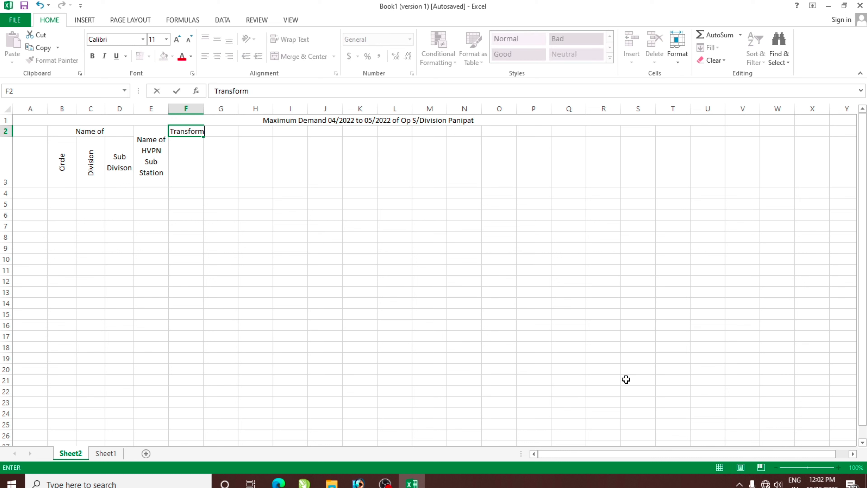
key("Return")
type("N")
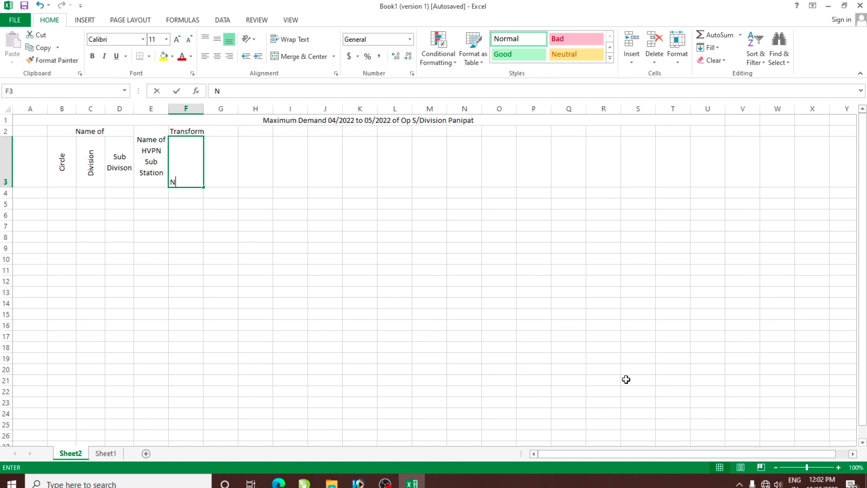
type("ame of Sub")
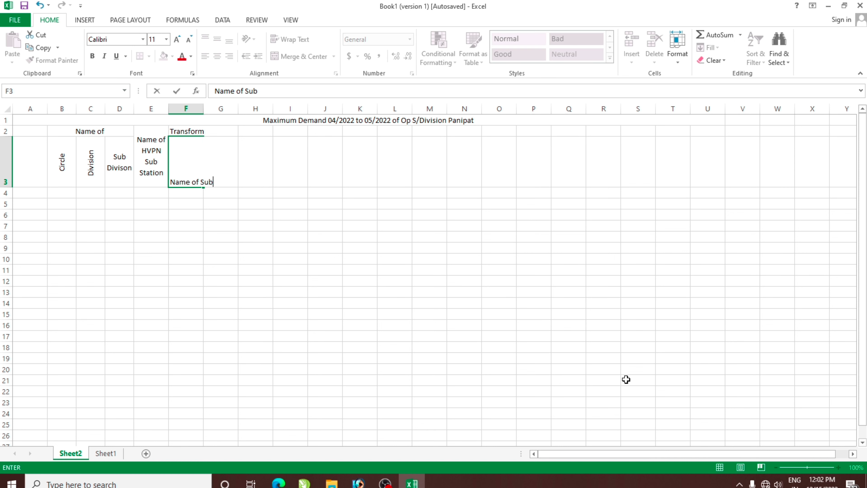
type(" Station/ In")
type("omer")
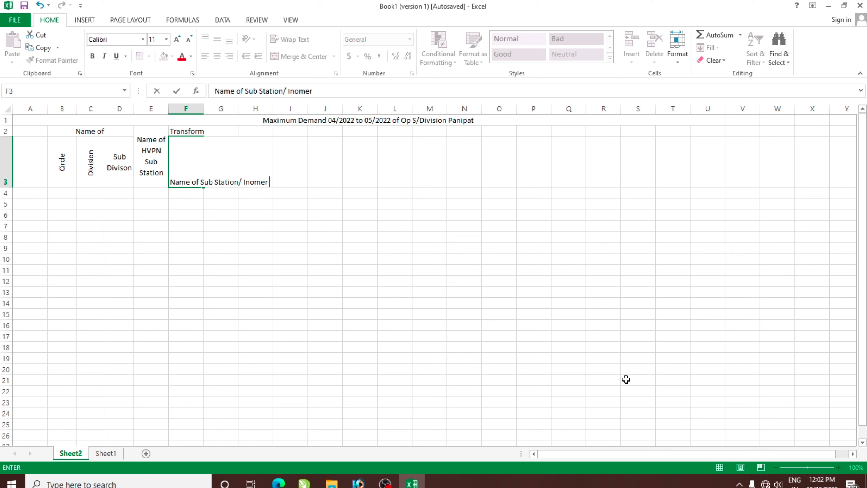
key("Return")
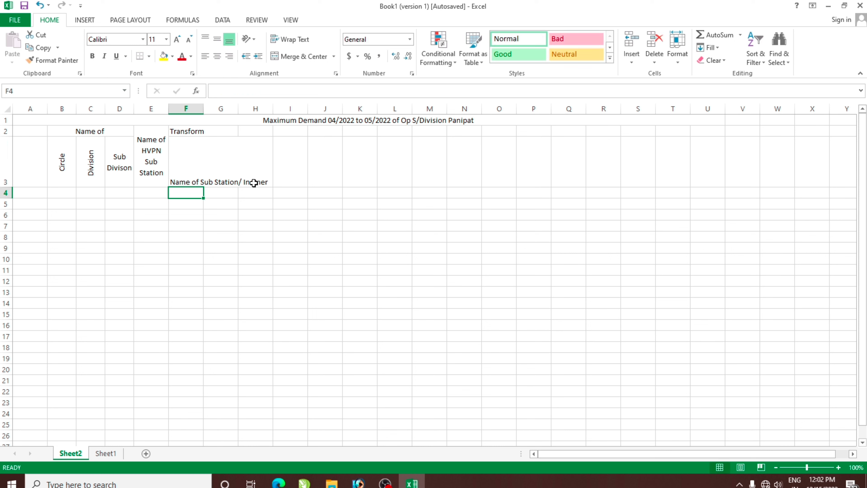
Correct the F3 heading to read 'Name of Sub Station/ Incomer'.
left_click(254, 182)
key("Down")
key("Down")
key("Down")
left_click(200, 180)
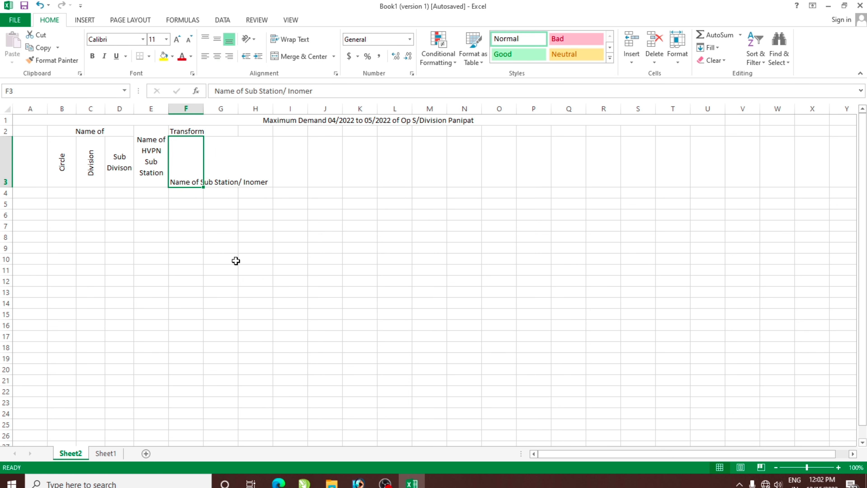
left_click(211, 302)
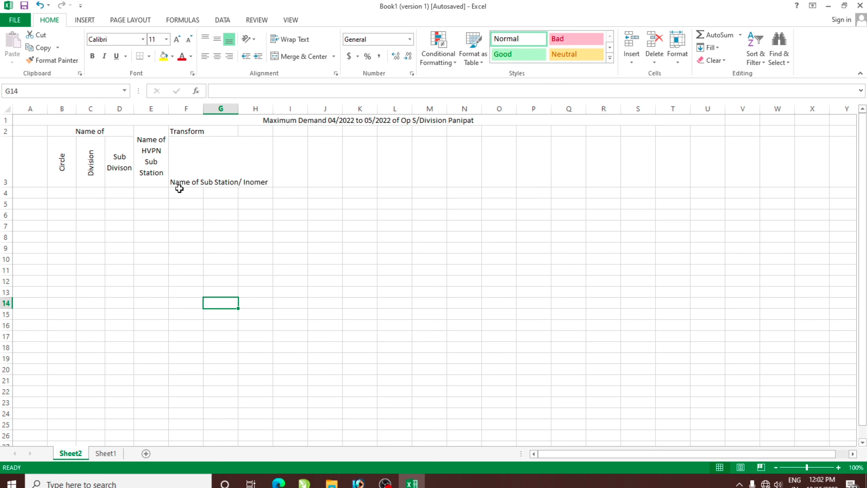
left_click(184, 172)
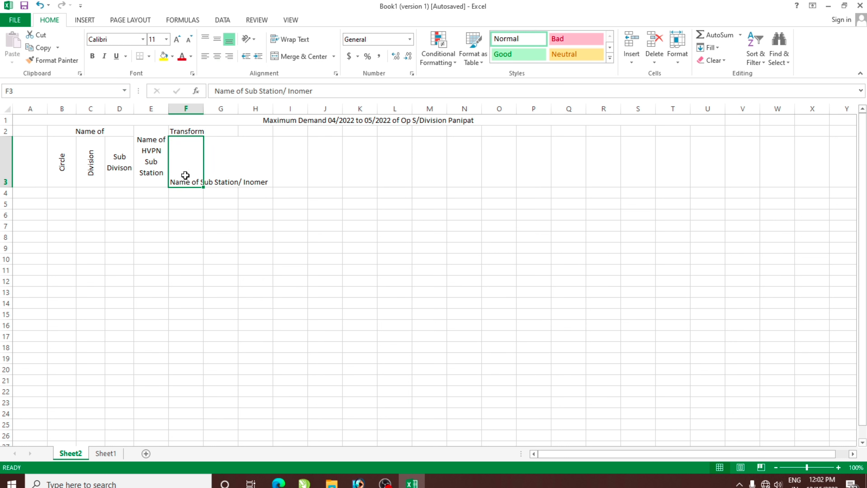
left_click(191, 243)
left_click(189, 171)
double_click(255, 182)
left_click(233, 247)
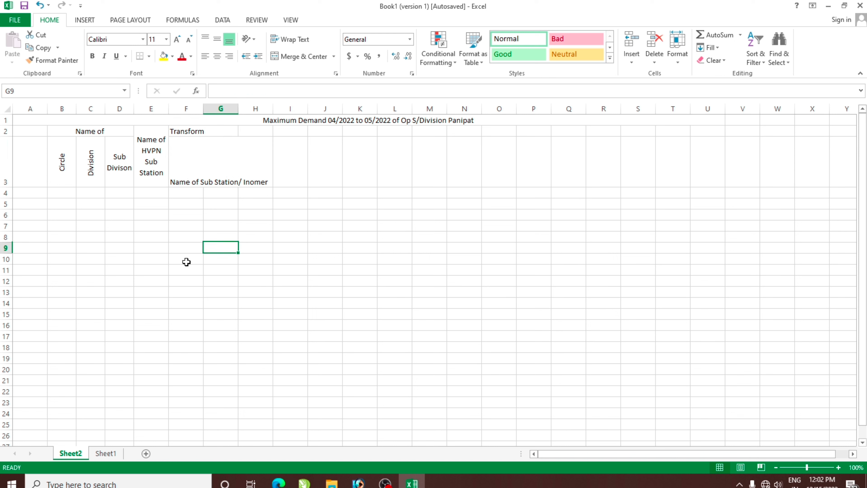
left_click(186, 178)
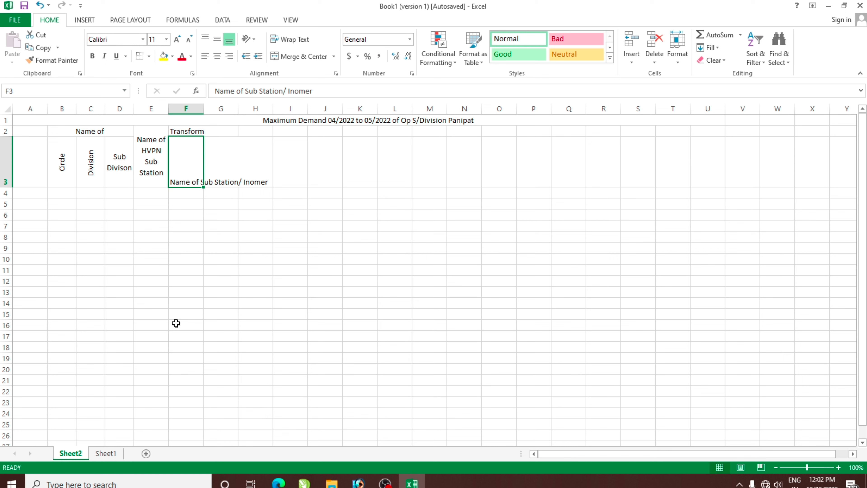
key("F2")
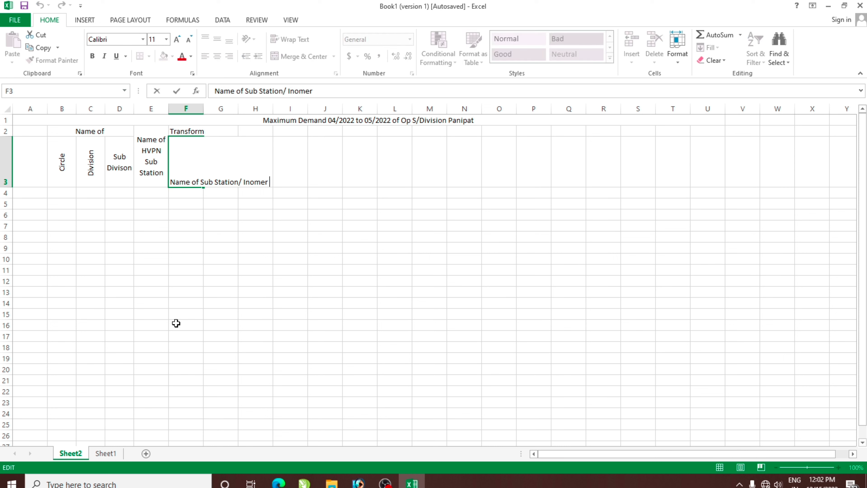
key("BackSpace")
key("BackSpace")
key("BackSpace")
type("omer")
key("Return")
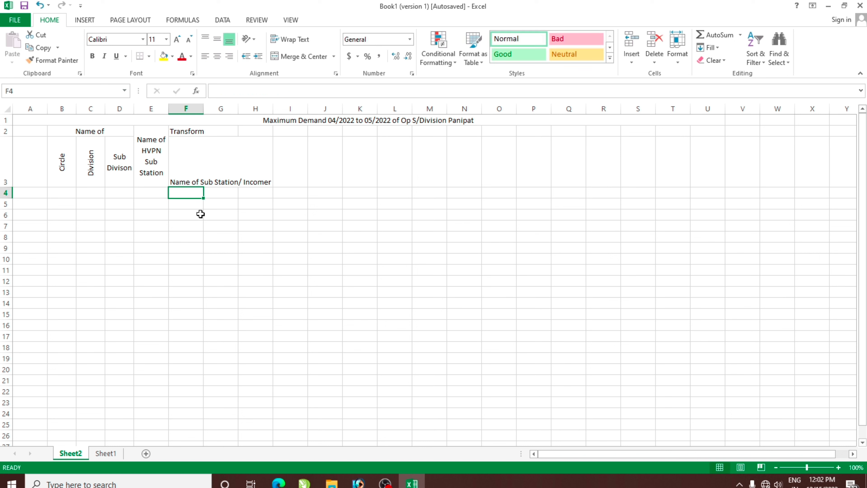
Wrap the F3 heading and centre it horizontally and vertically.
left_click(188, 175)
left_click(324, 90)
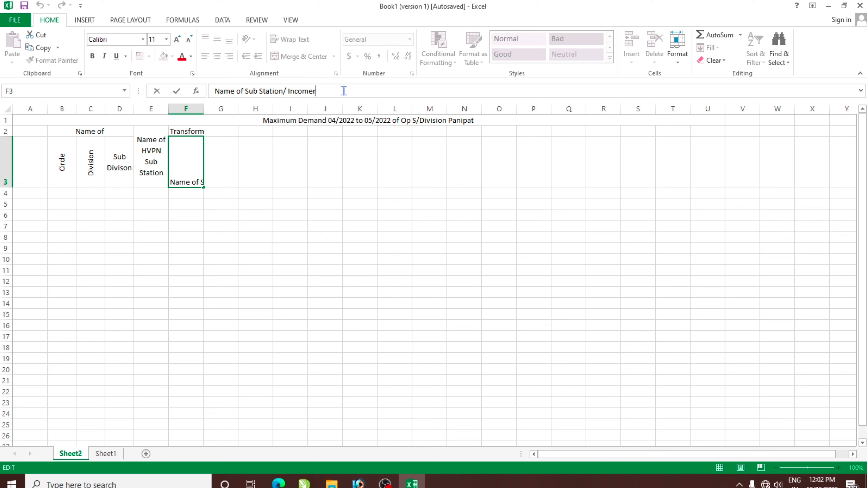
left_click(196, 344)
left_click(185, 172)
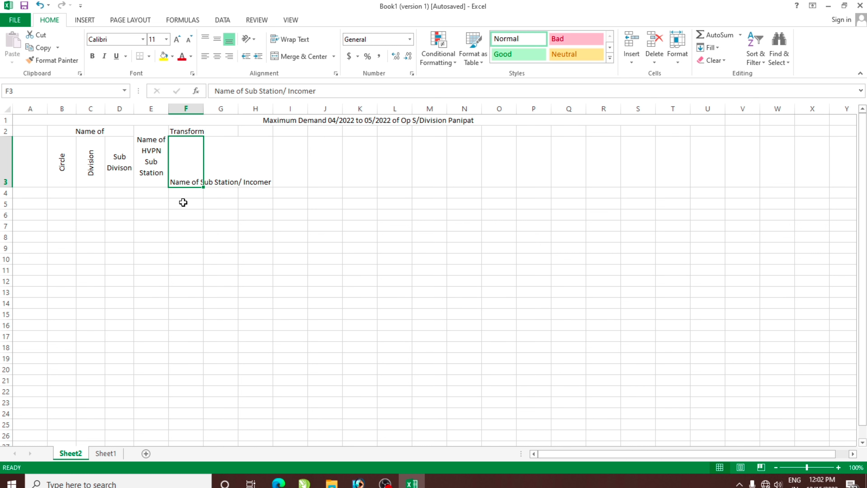
left_click(291, 42)
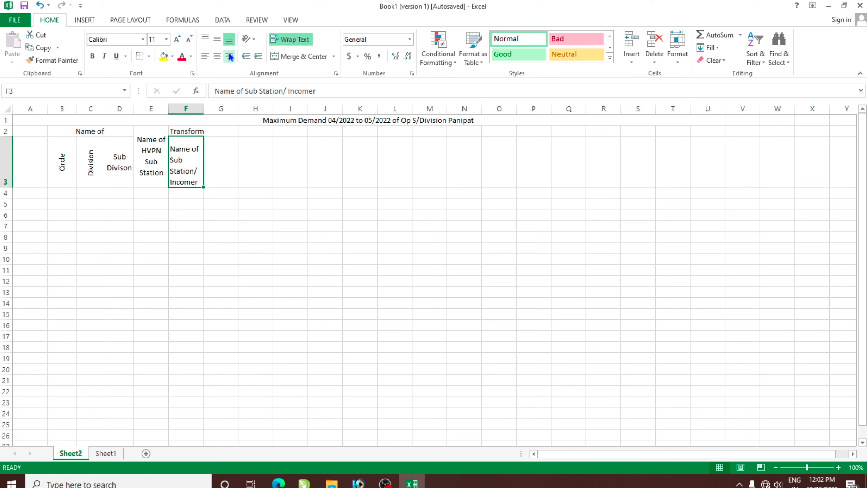
left_click(217, 57)
left_click(217, 40)
Enter 'Name of 11 KV outgoing Feeder' in G3 and widen column G to fit.
left_click(220, 236)
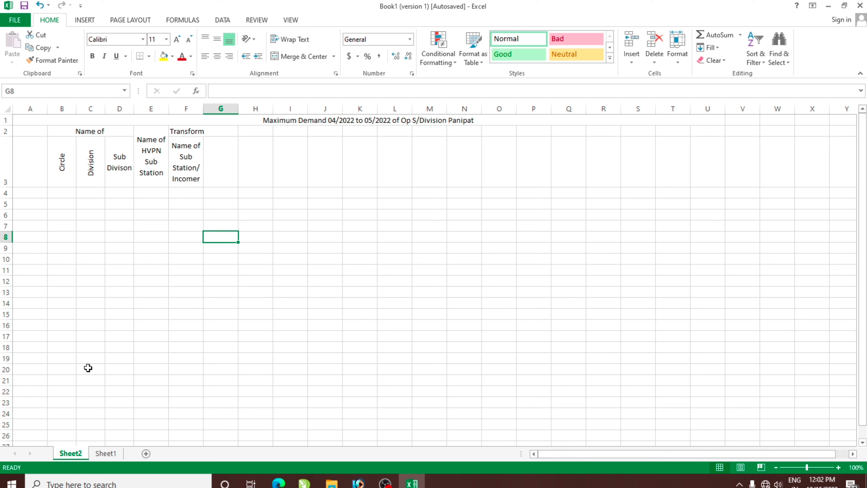
left_click(214, 170)
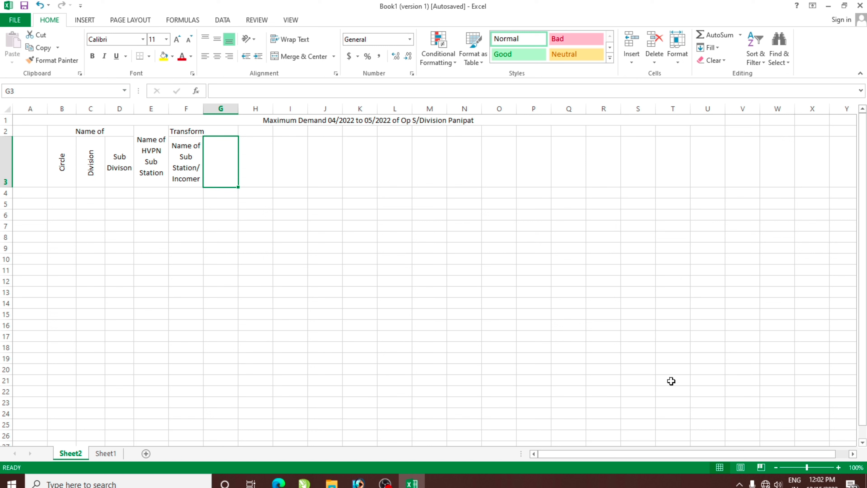
type("Name of 11 KV")
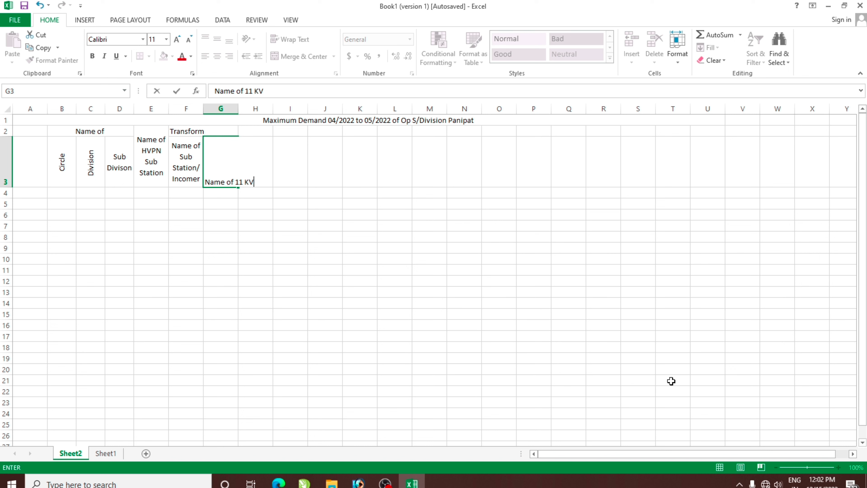
type(" out")
type("going F")
type("eeder")
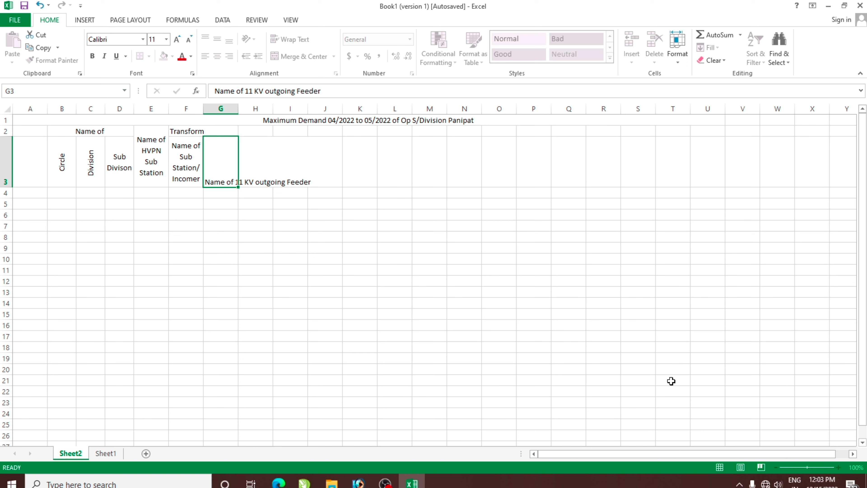
key("Return")
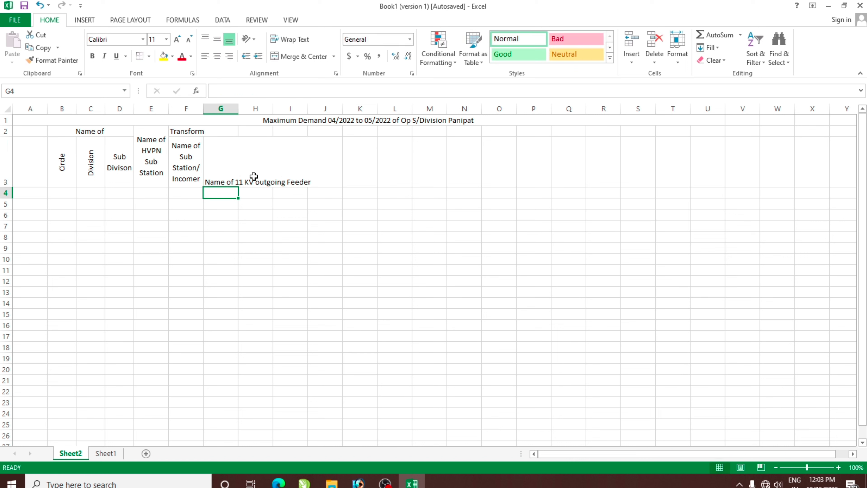
left_click(216, 158)
left_click_drag(239, 109, 268, 108)
Wrap the G3 feeder heading and centre it horizontally and vertically.
left_click(292, 42)
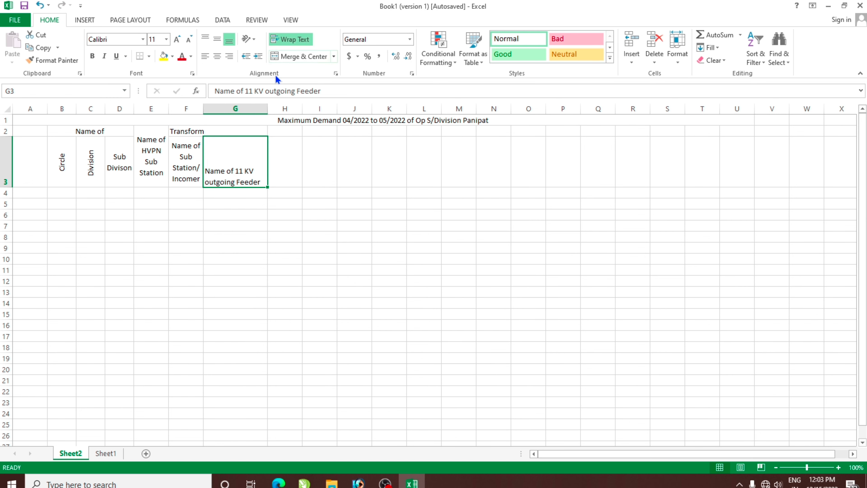
left_click(217, 56)
left_click(218, 44)
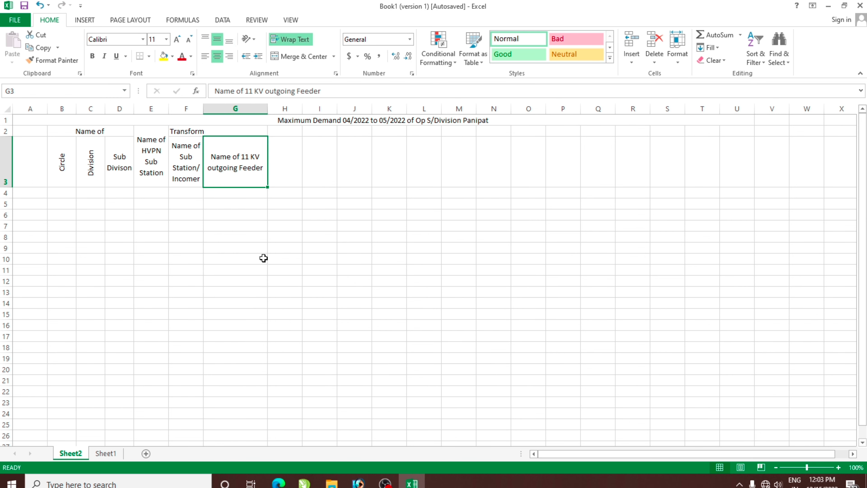
left_click(265, 281)
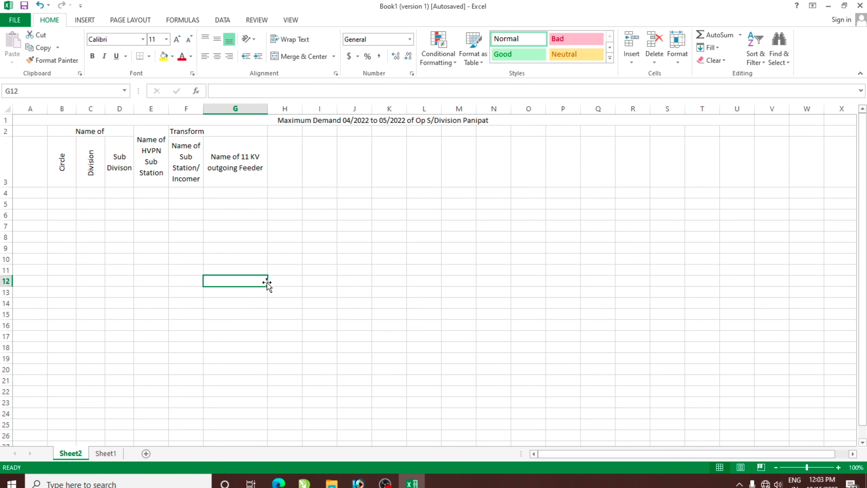
Widen column F slightly and select G2:G3.
left_click(282, 164)
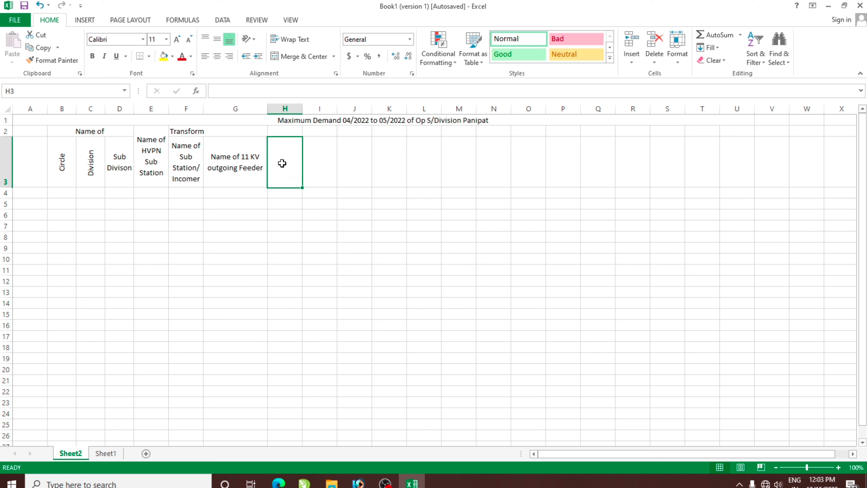
left_click(227, 147)
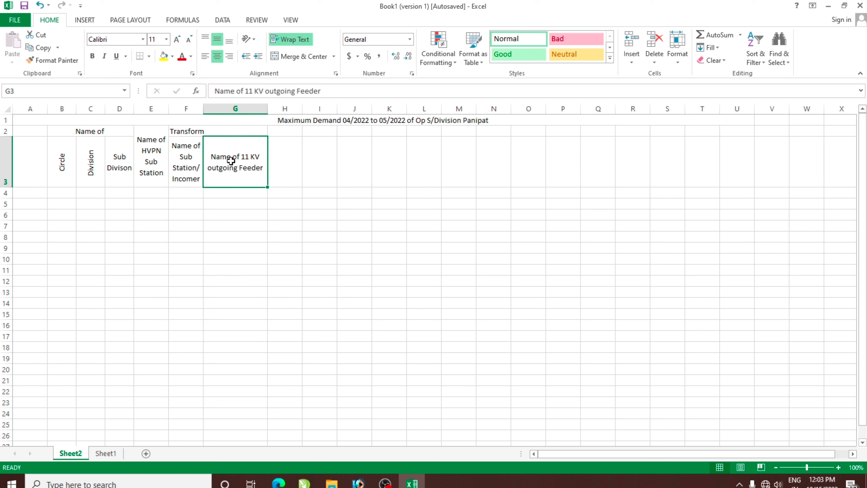
left_click(233, 131)
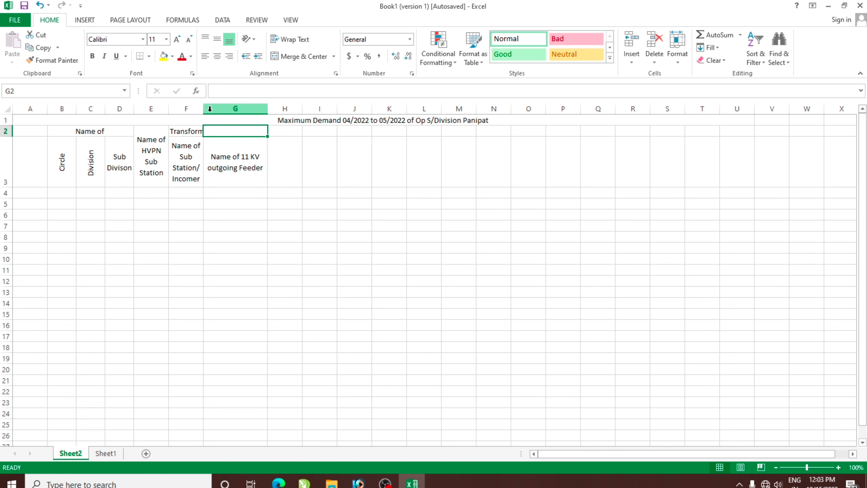
left_click_drag(203, 109, 208, 108)
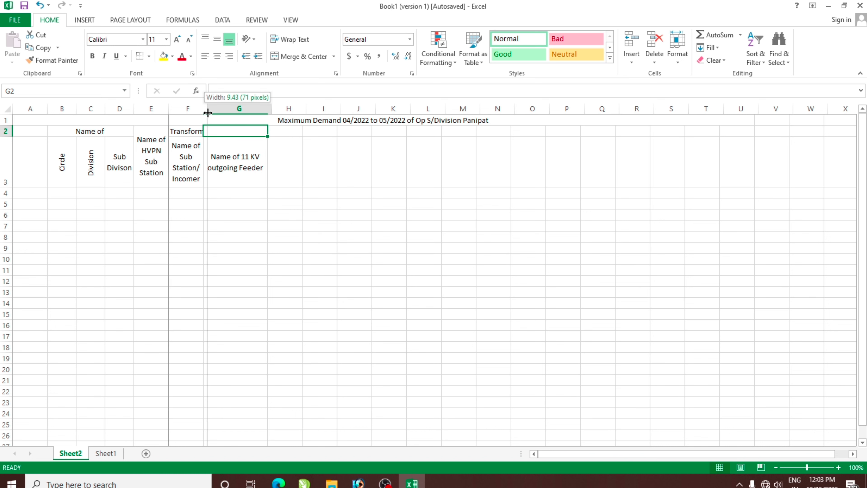
left_click(248, 236)
left_click_drag(251, 131, 249, 150)
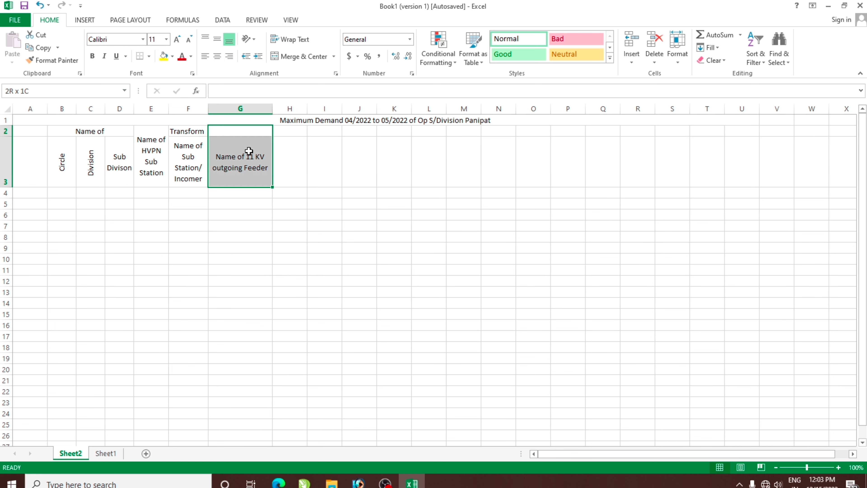
After checking Sheet1's scan, merge G2:G3 into one centred cell.
left_click(107, 454)
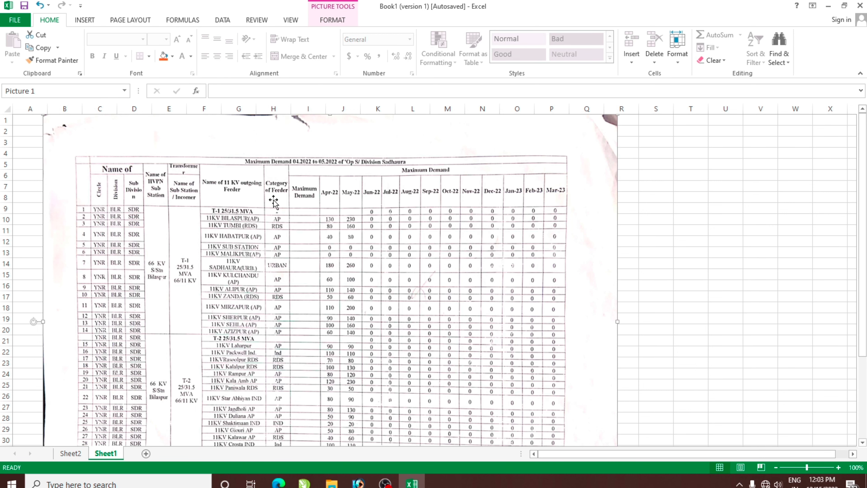
left_click(72, 455)
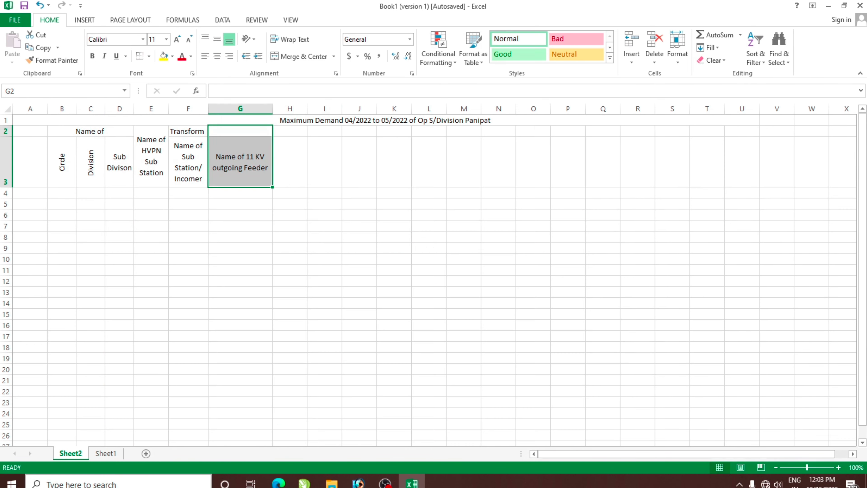
left_click(250, 166)
left_click_drag(250, 133, 249, 147)
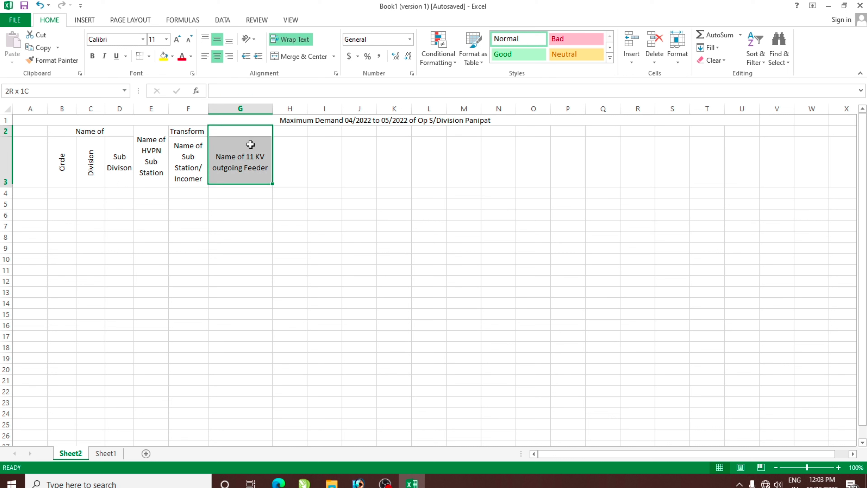
left_click(294, 57)
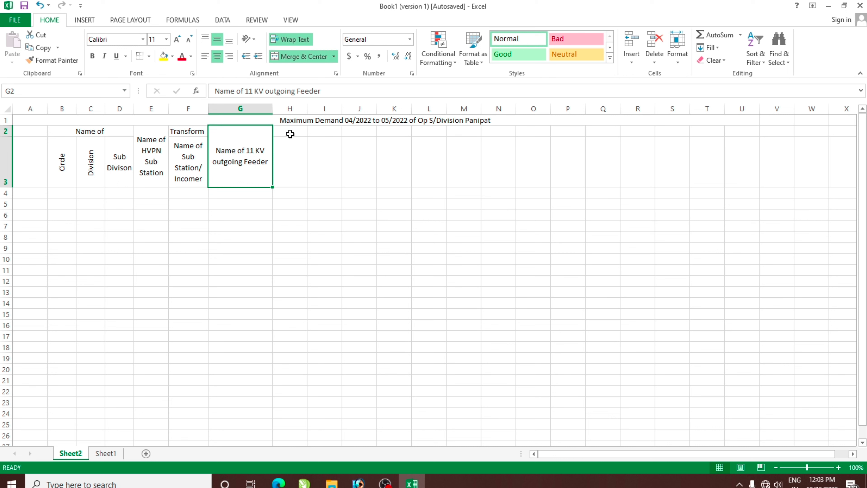
Merge H2:H3 and enter 'Category of Feeder', wrapped and vertically centred.
left_click_drag(288, 133, 290, 147)
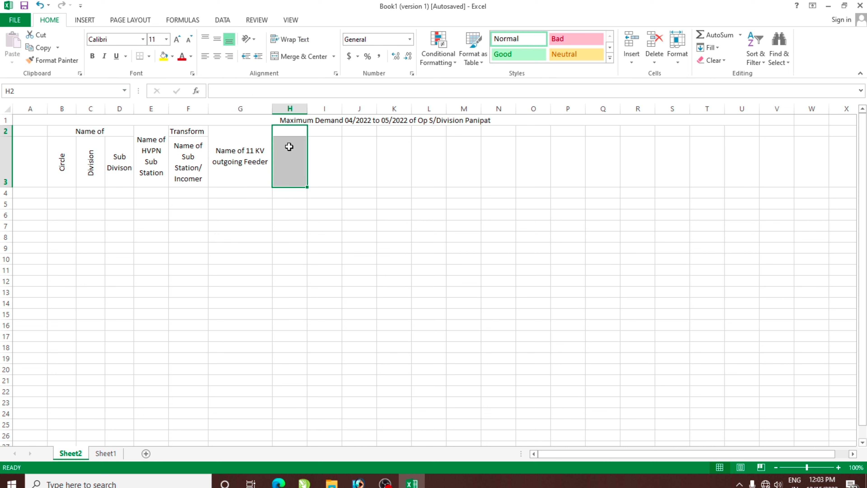
key("alt+h")
key("m")
key("c")
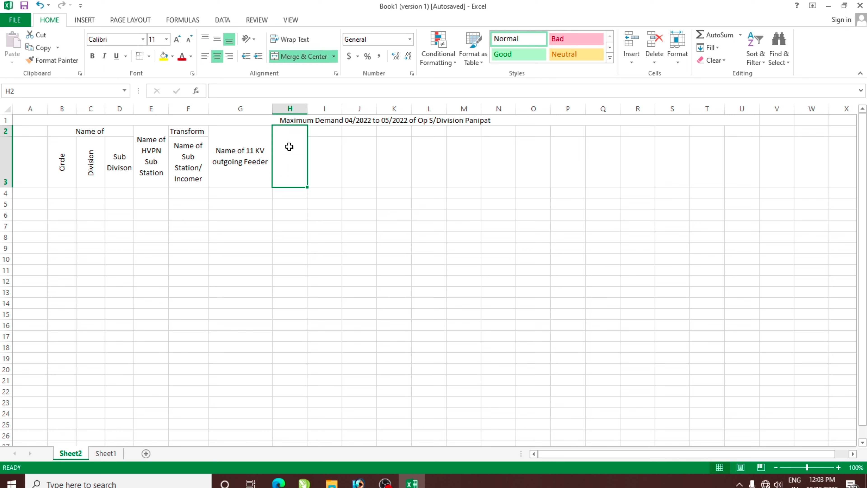
type("Category")
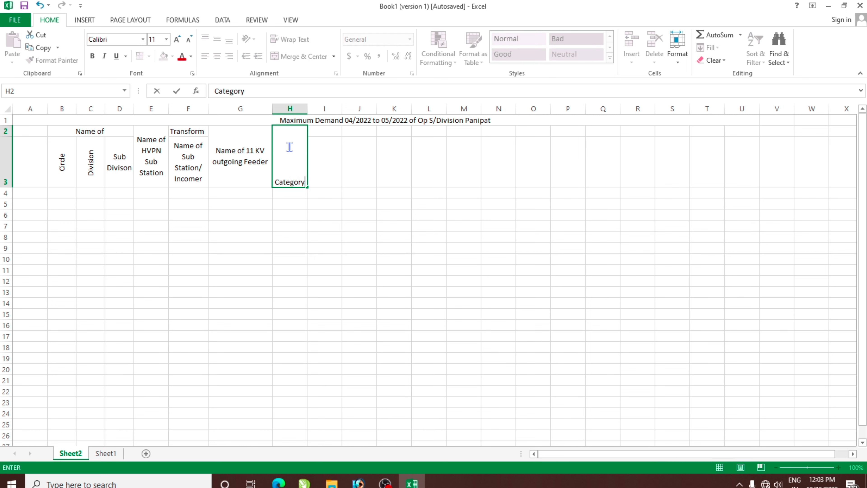
type(" of F")
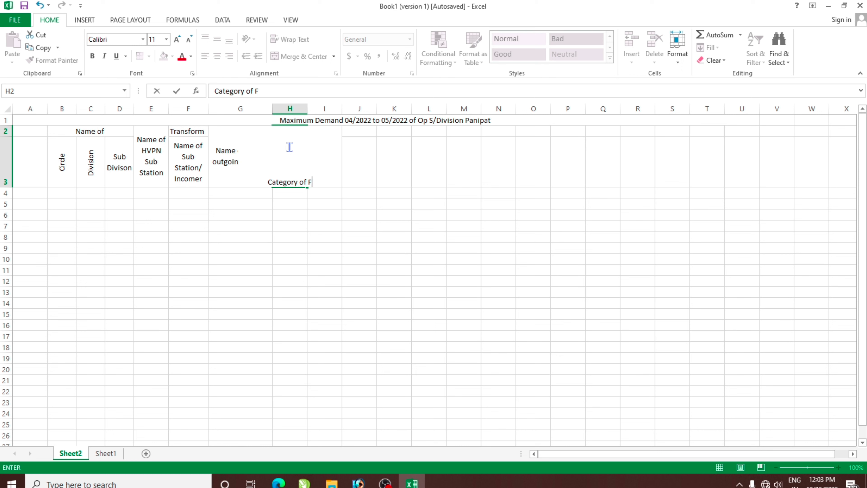
type("eeder")
key("ctrl+Return")
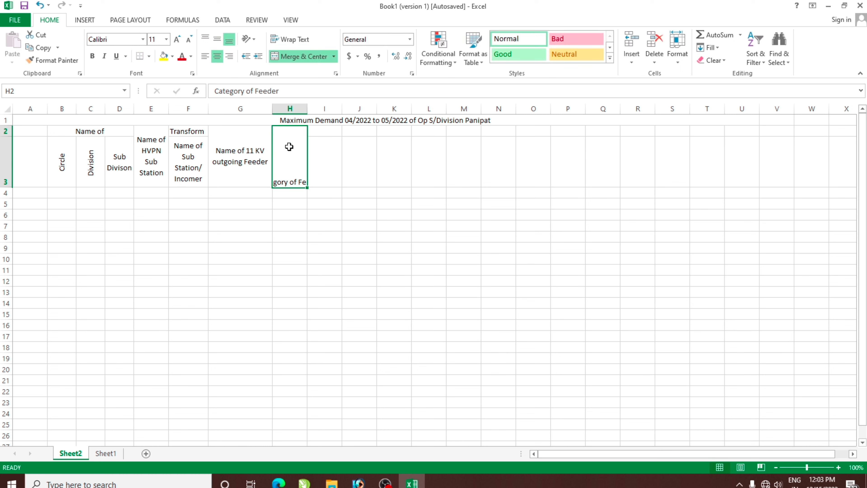
left_click(288, 39)
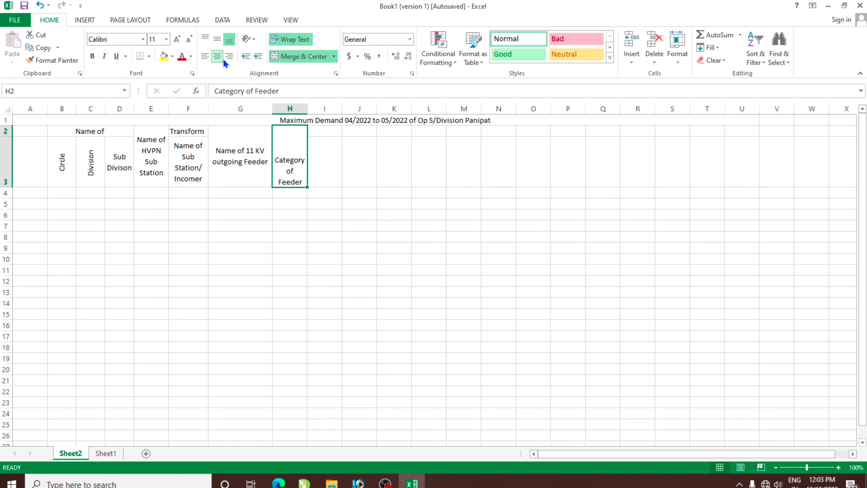
left_click(217, 39)
left_click(249, 270)
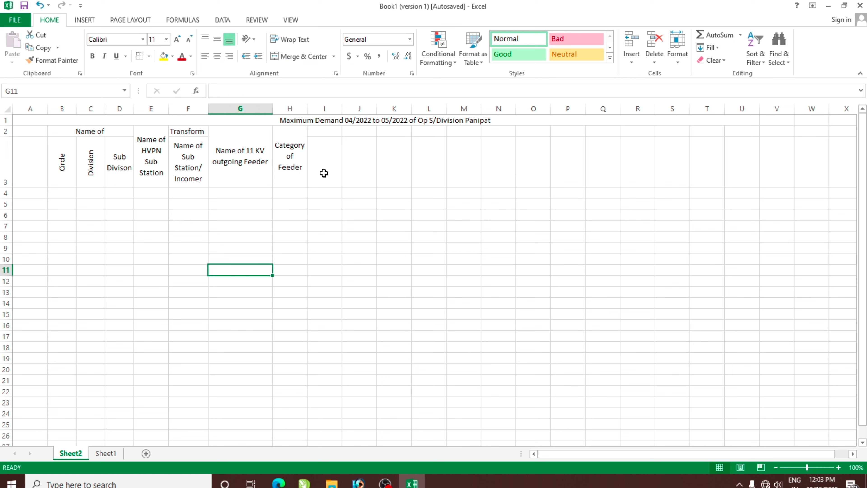
Enter 'Maximum Demand' in I2, correcting the 'Depand' typo.
left_click(327, 132)
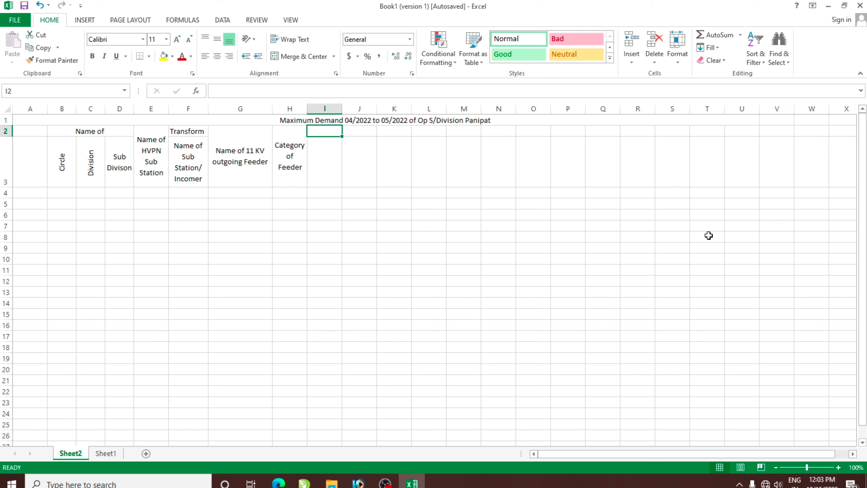
type("Maximu")
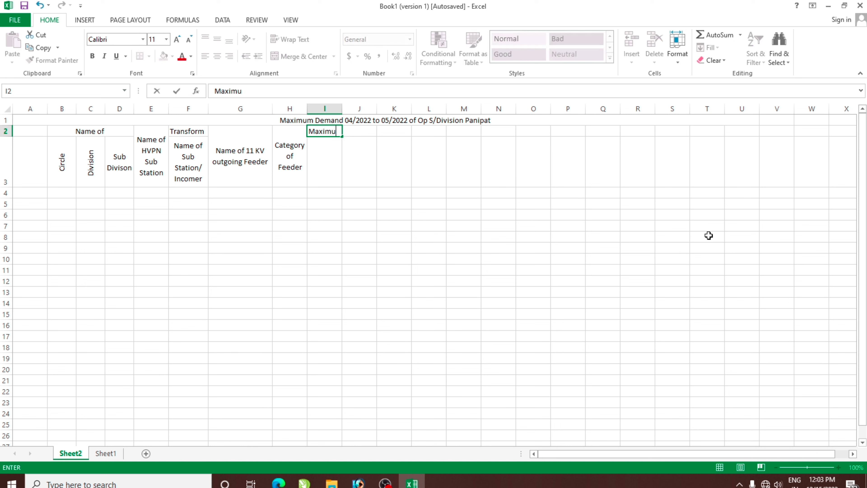
type("m Depand")
key("ctrl+Return")
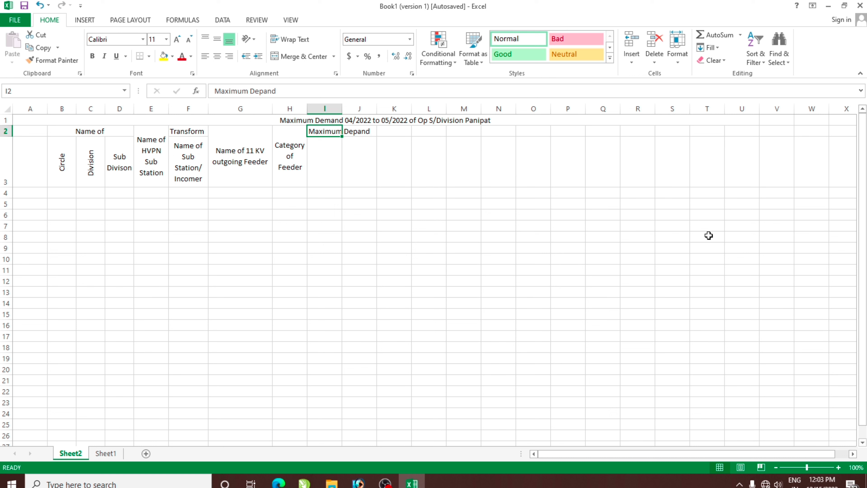
key("F2")
key("BackSpace")
key("BackSpace")
key("BackSpace")
key("BackSpace")
type("m")
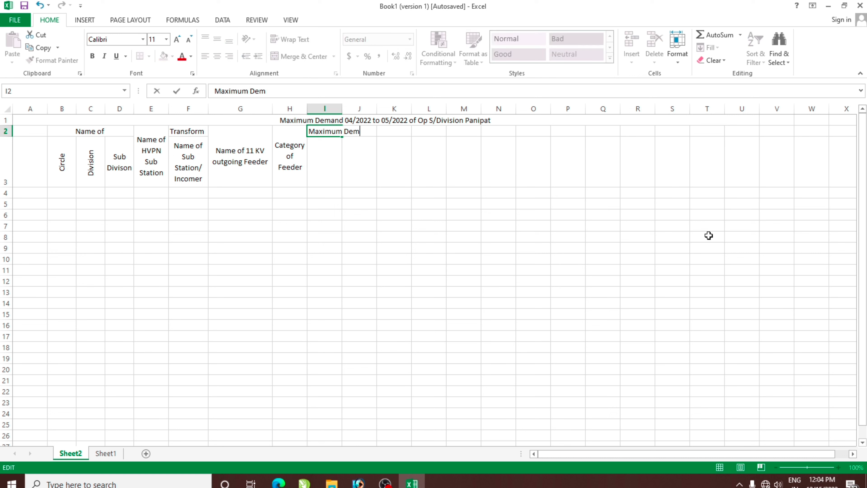
type("and")
key("Return")
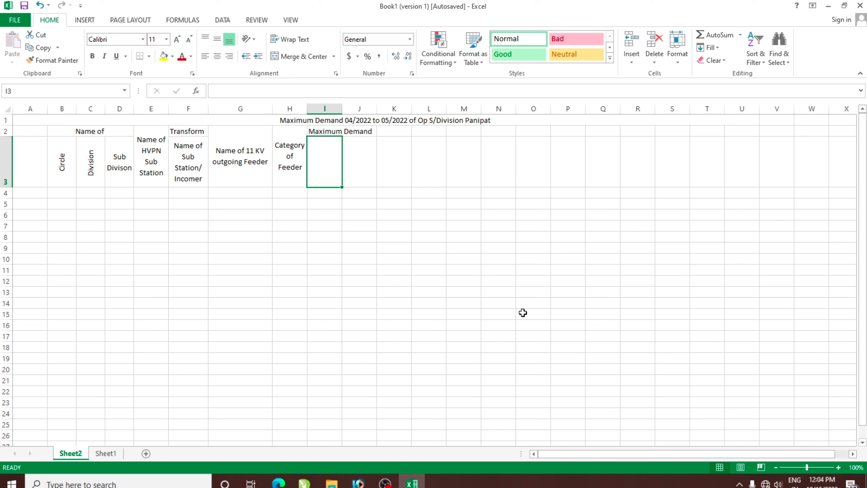
Merge and centre the Maximum Demand heading across I2:U2.
left_click(511, 314)
left_click(747, 122)
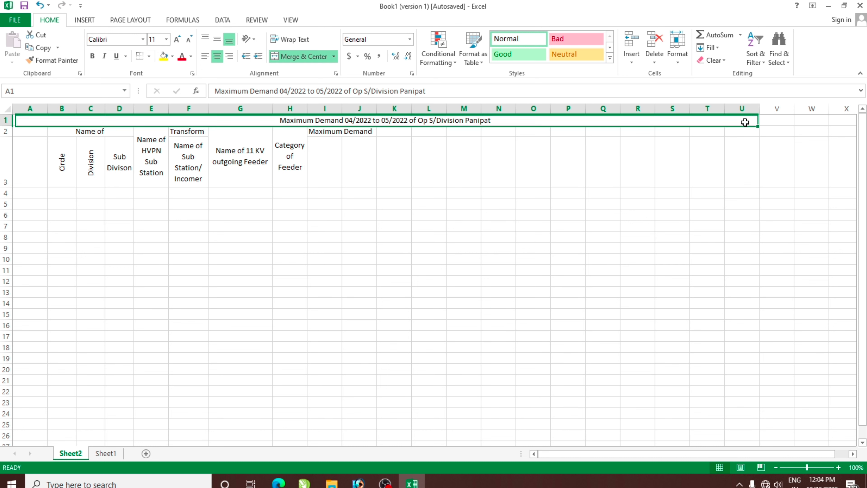
left_click(372, 164)
left_click_drag(328, 134, 693, 134)
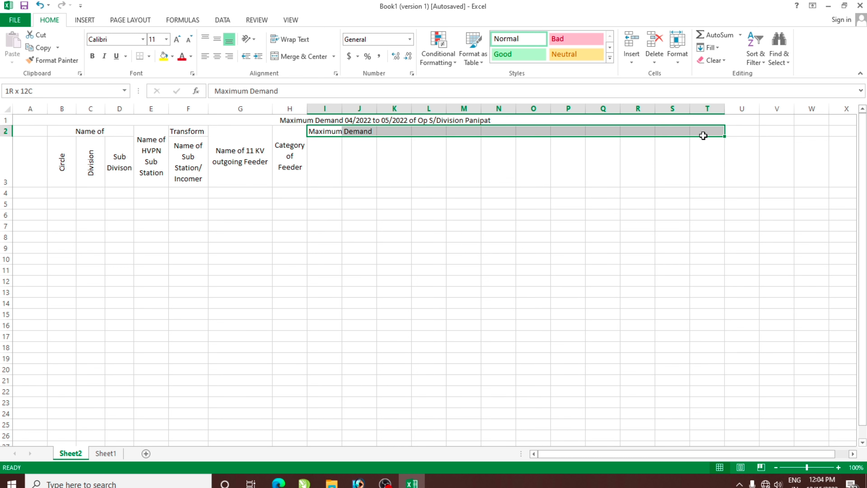
left_click_drag(693, 135, 737, 133)
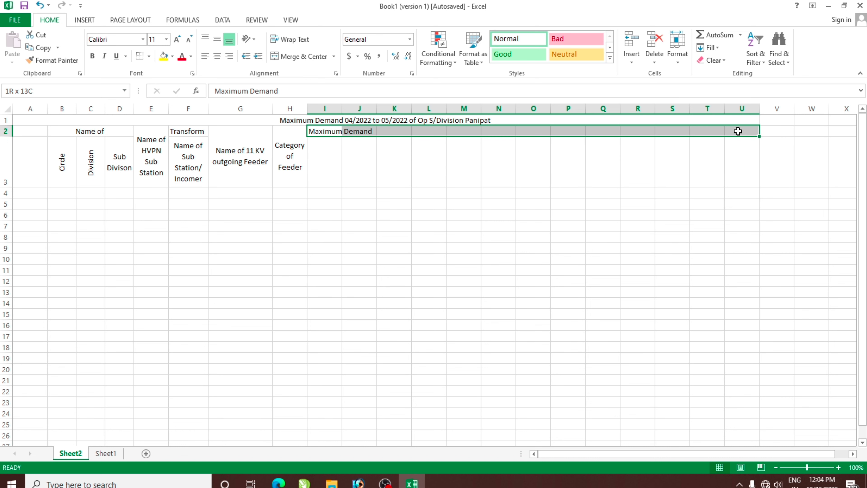
left_click(300, 56)
left_click(454, 174)
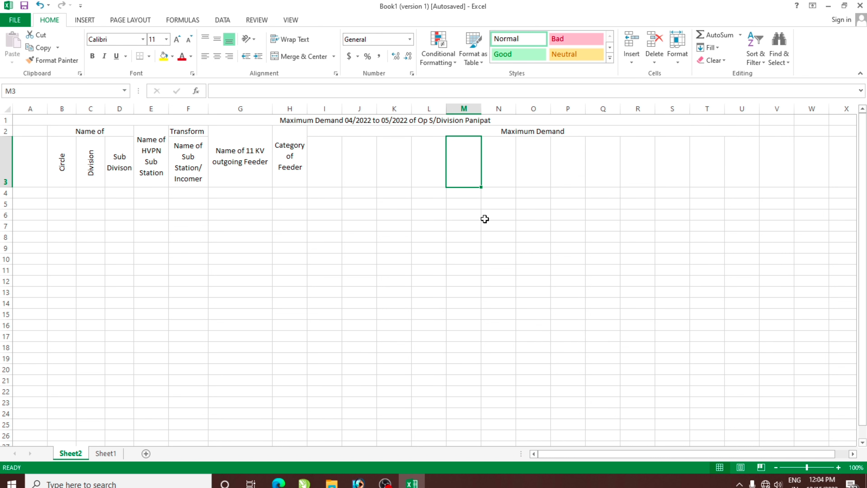
left_click(315, 174)
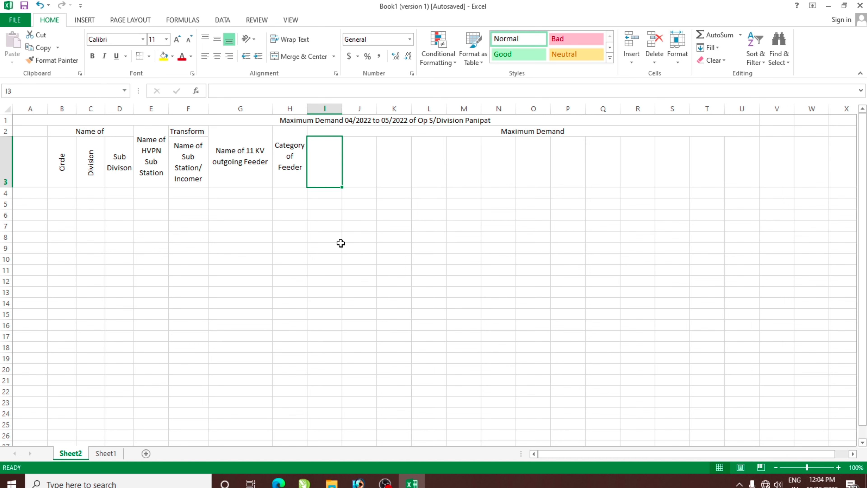
Enter 'Maximum Demand' in I3, wrapped and centred both ways, and widen column I slightly.
left_click(106, 454)
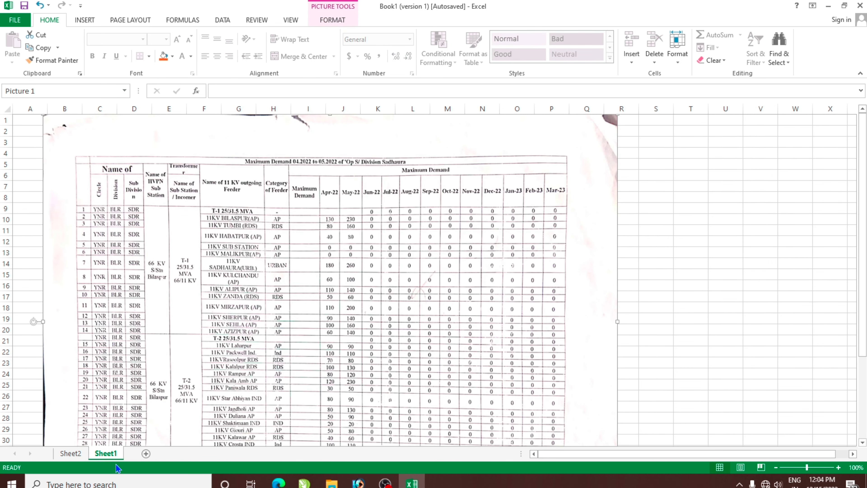
left_click(71, 453)
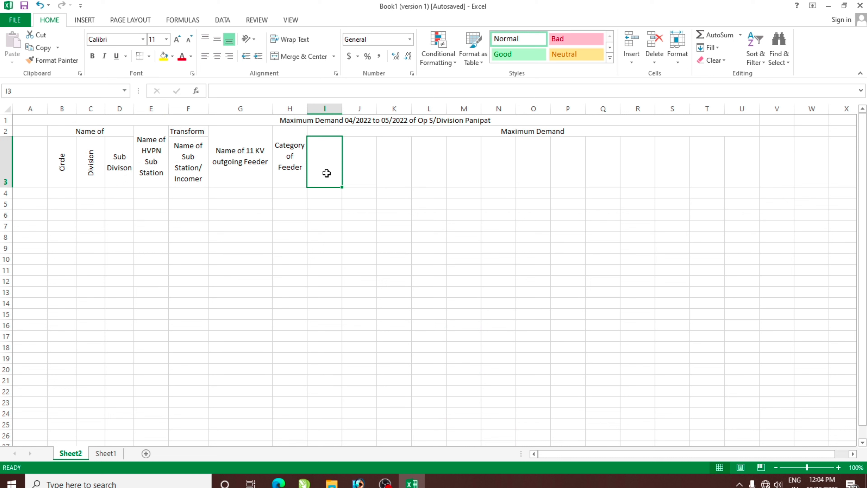
type("Max")
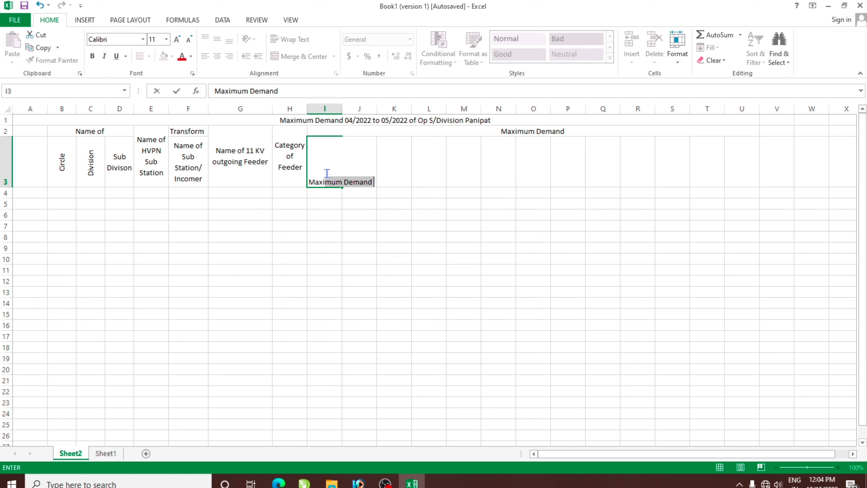
key("Return")
left_click(326, 172)
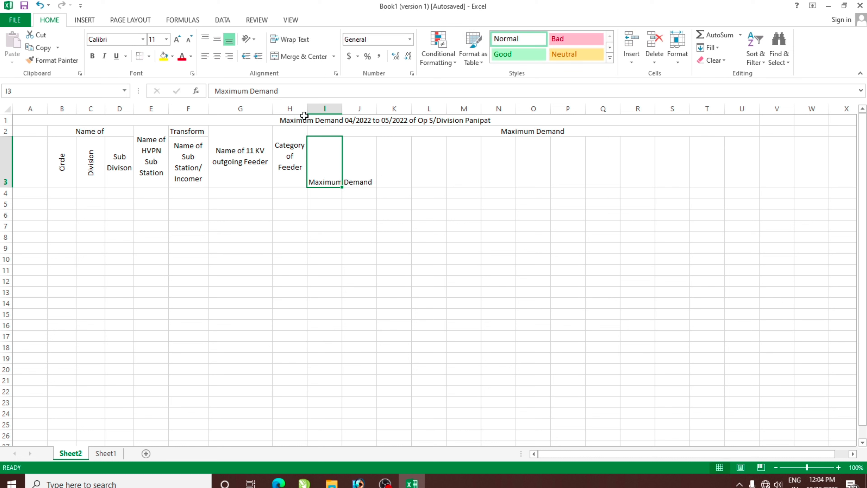
left_click(290, 39)
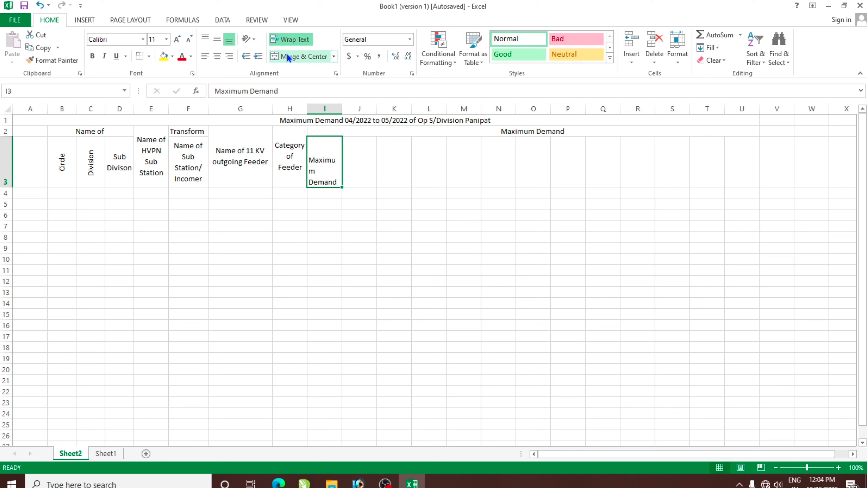
left_click(220, 58)
left_click_drag(342, 109, 350, 113)
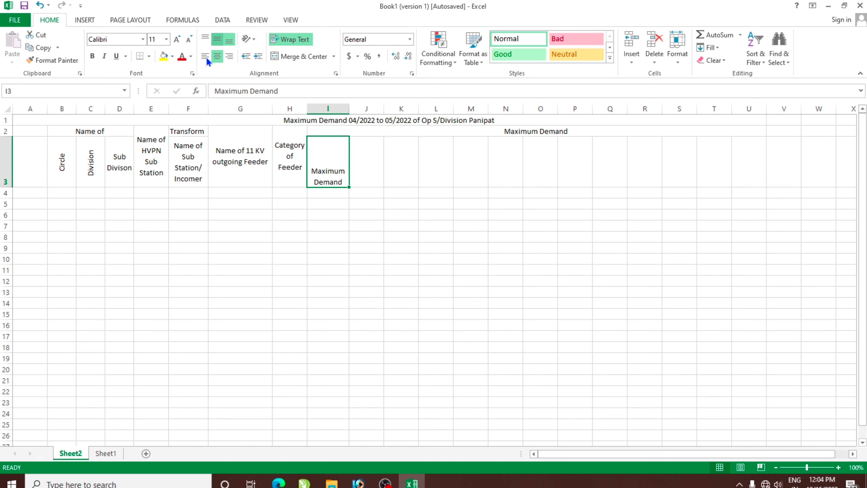
left_click(218, 39)
left_click(363, 168)
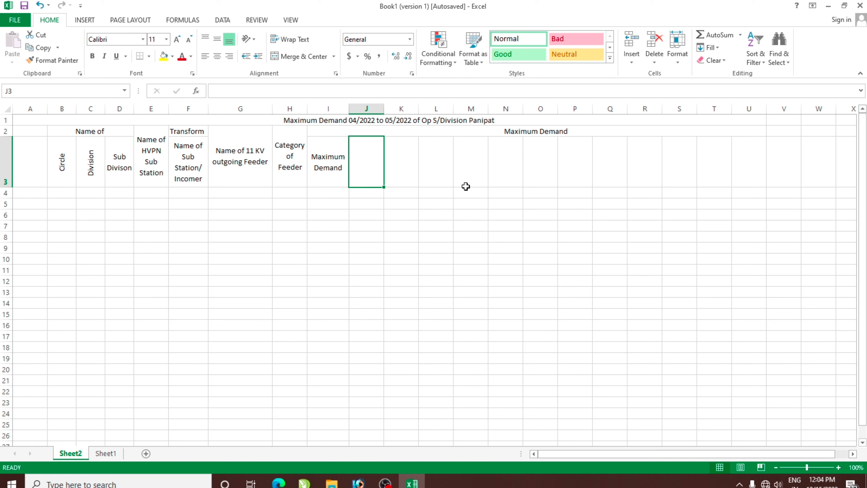
Enter 'Apr2' in J3, shown as the date 22-Apr, and check Sheet1's month labels.
type("Apr-")
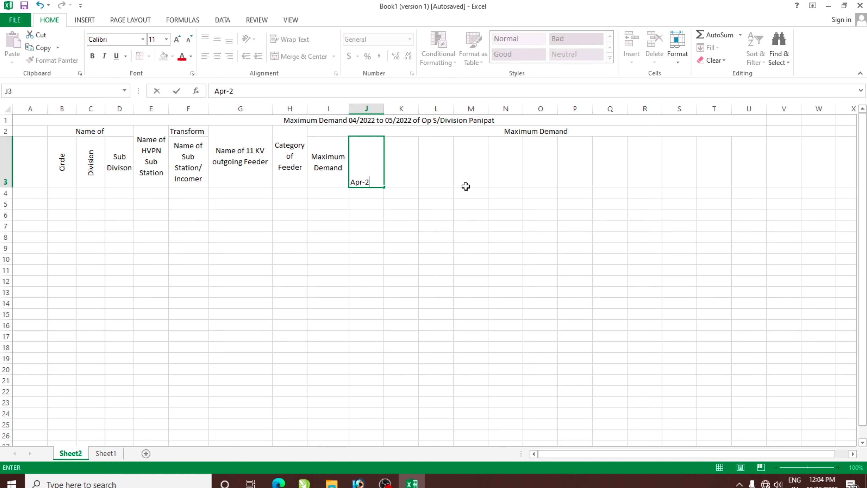
type("2")
key("Return")
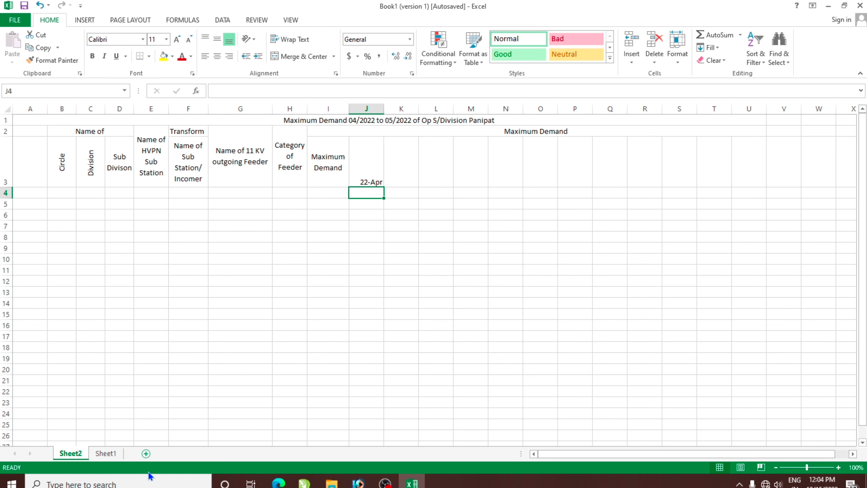
left_click(105, 453)
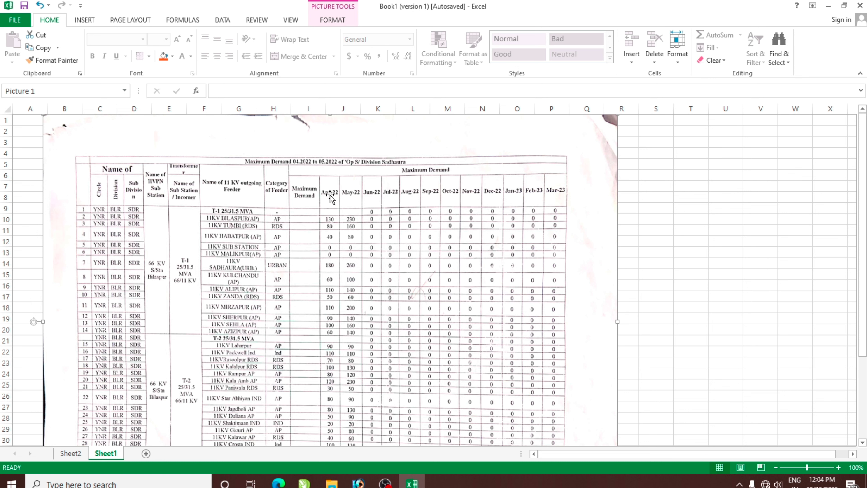
left_click(70, 453)
left_click(365, 182)
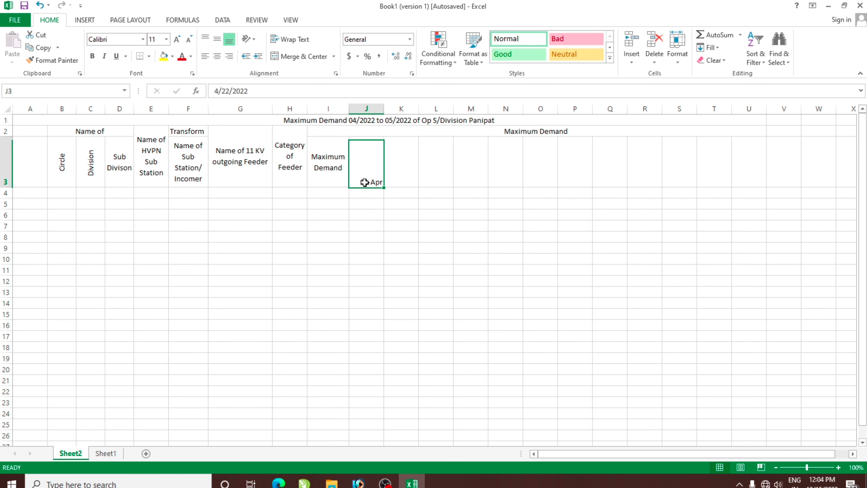
Open Format Cells for J3 on the Number tab, showing its custom d-mmm format.
right_click(363, 172)
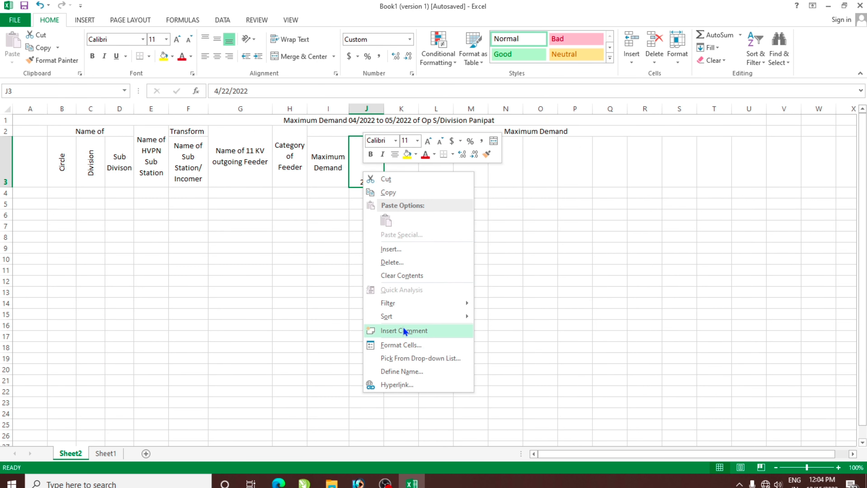
left_click(395, 344)
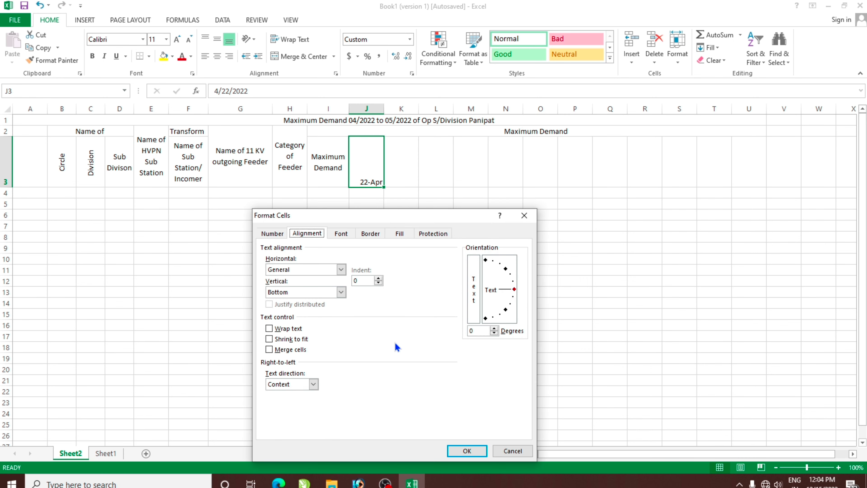
left_click(280, 233)
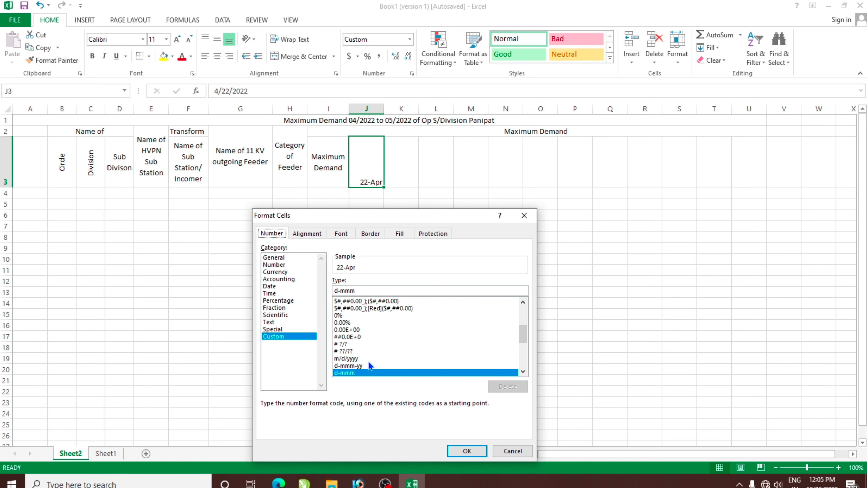
Try a month/day/year date format on J3, then undo it.
left_click(362, 358)
left_click(466, 451)
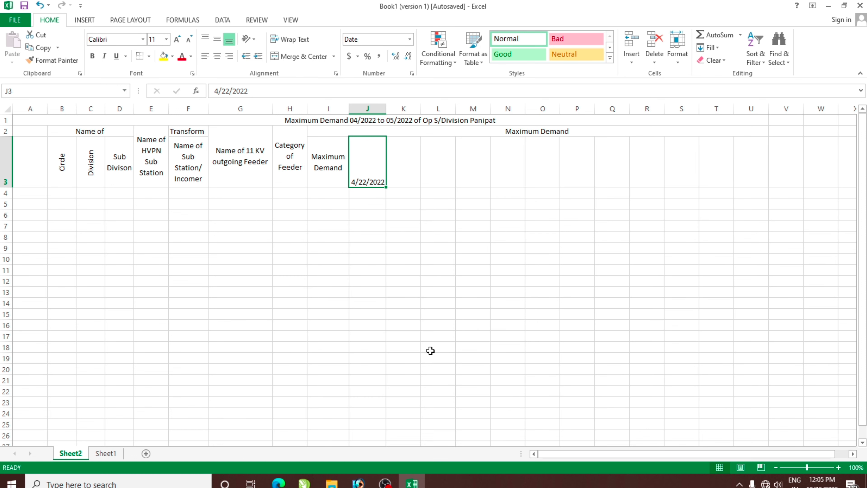
key("ctrl+z")
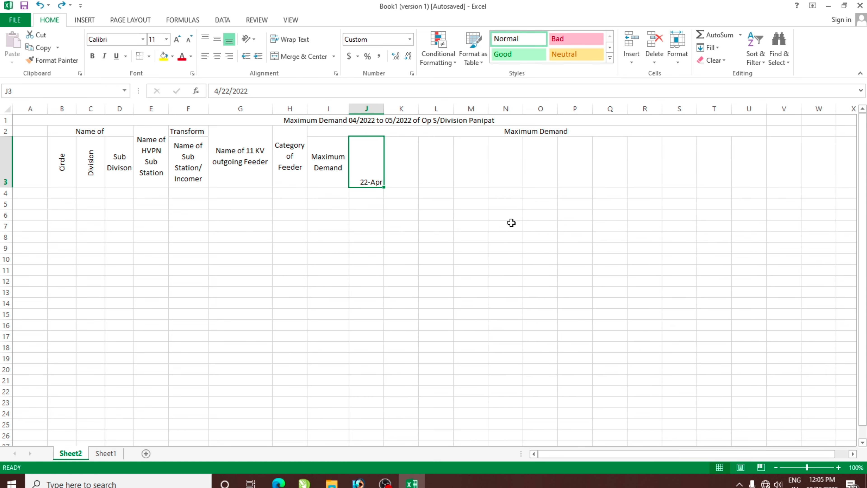
Apply the Mar-12 Date type to J3 in Format Cells so it reads Apr-22.
right_click(378, 168)
left_click(412, 343)
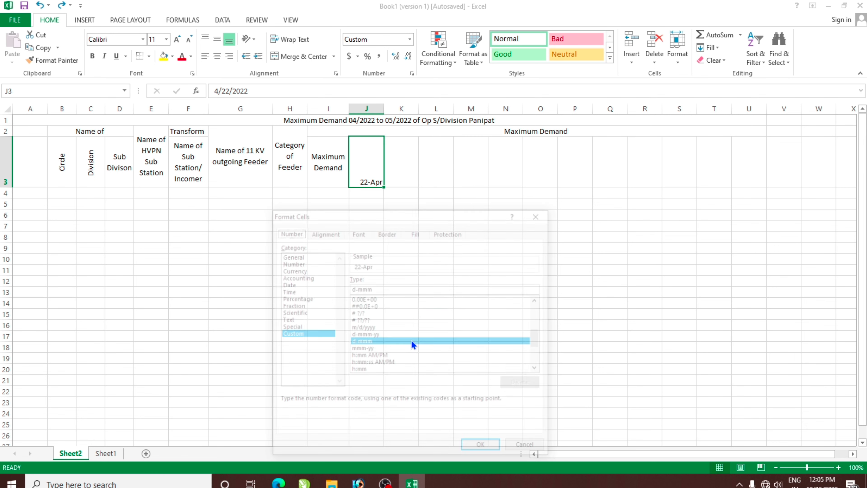
left_click(539, 368)
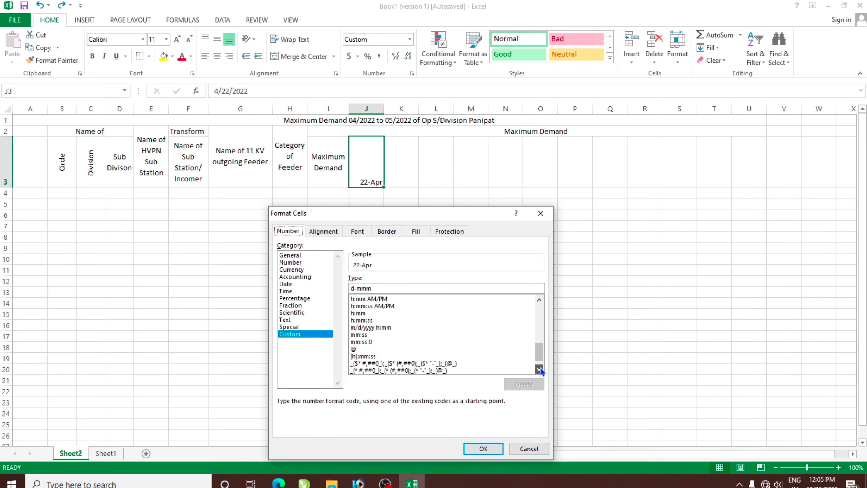
left_click(286, 284)
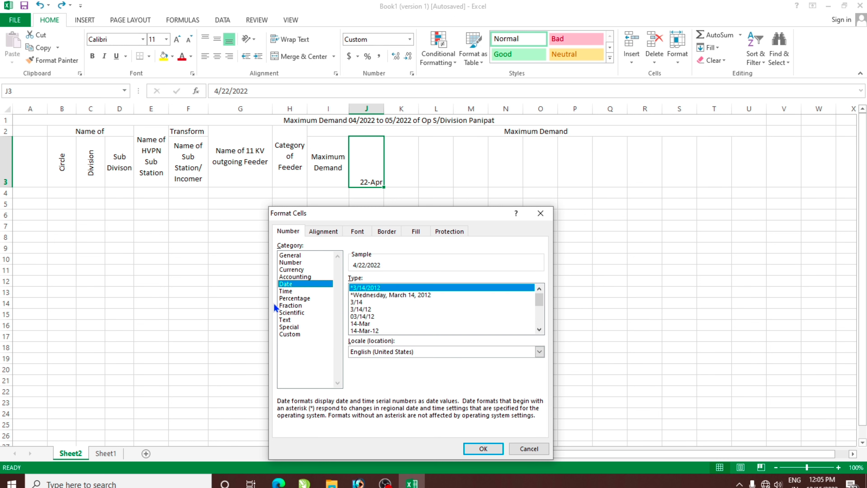
left_click(539, 330)
left_click(538, 329)
left_click(539, 329)
left_click(539, 329)
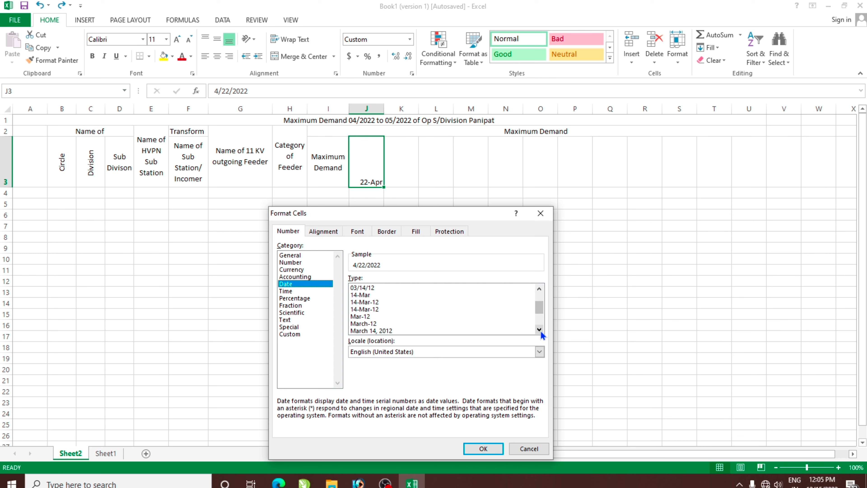
left_click(363, 316)
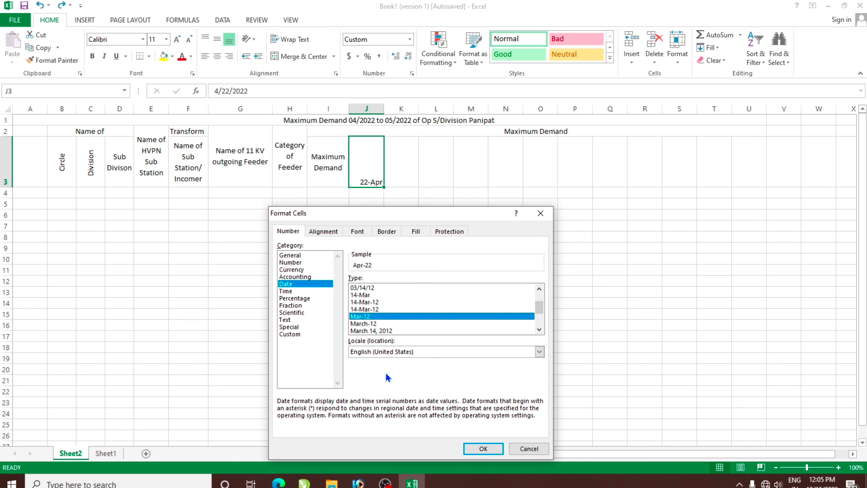
left_click(473, 447)
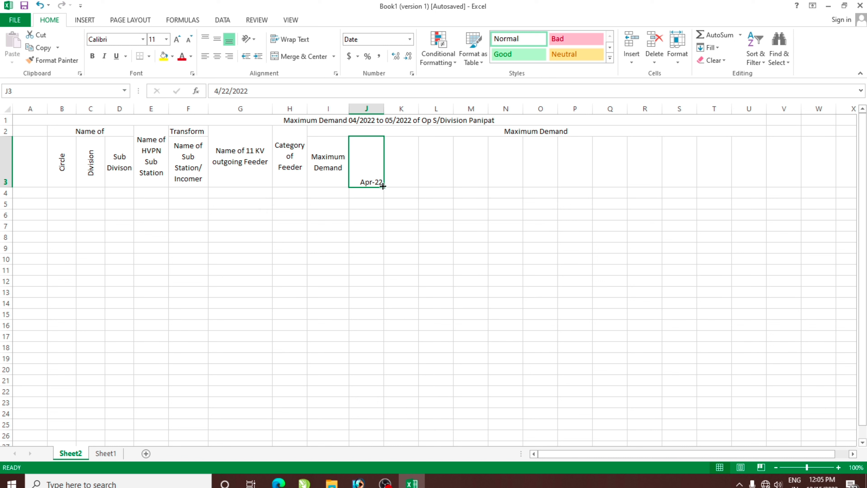
left_click_drag(384, 187, 765, 187)
left_click(575, 248)
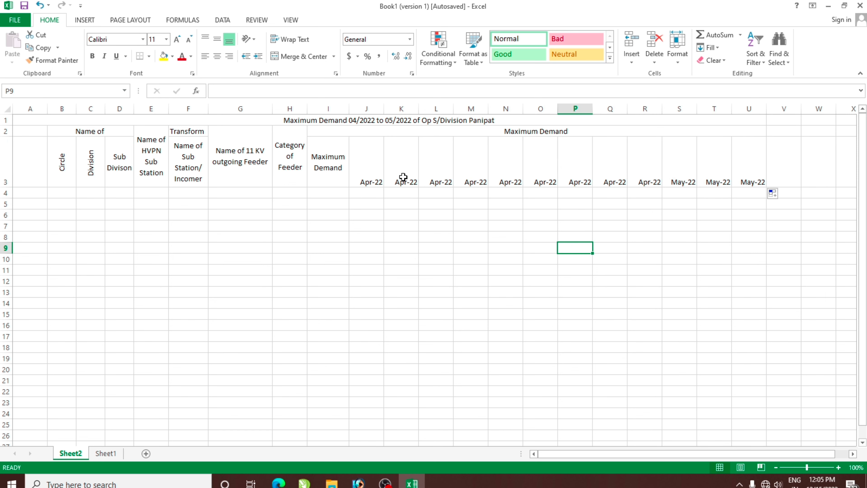
left_click_drag(403, 177, 759, 174)
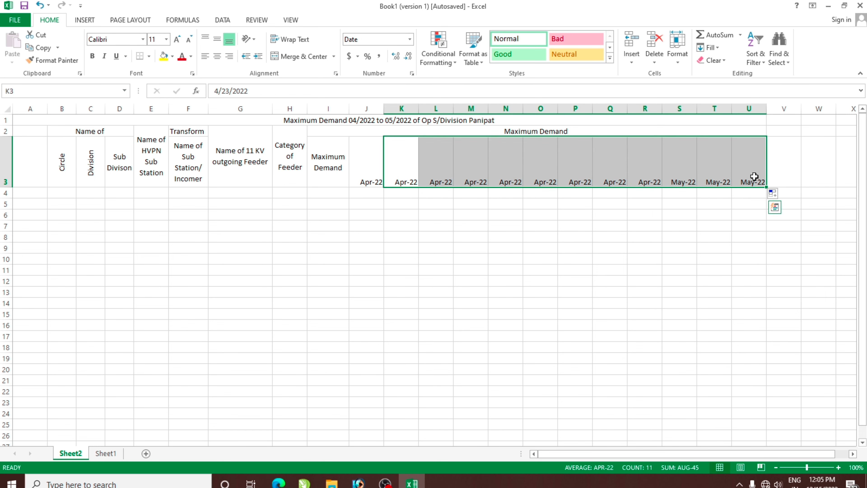
key("Delete")
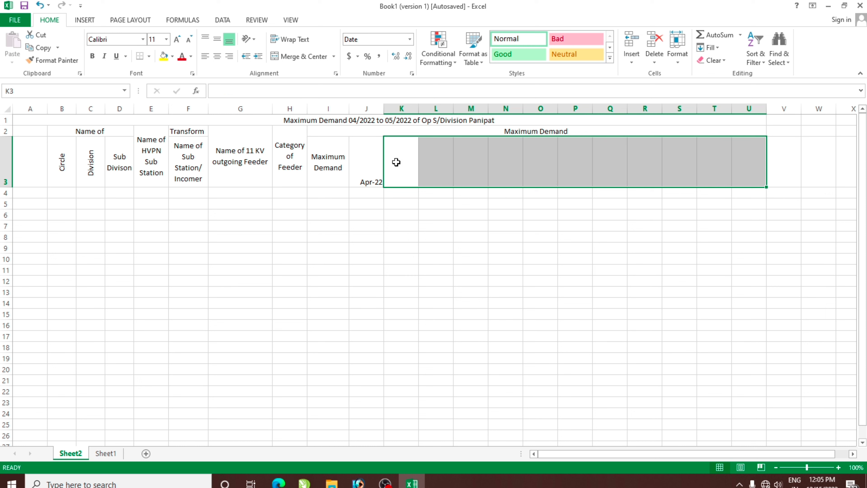
left_click(374, 167)
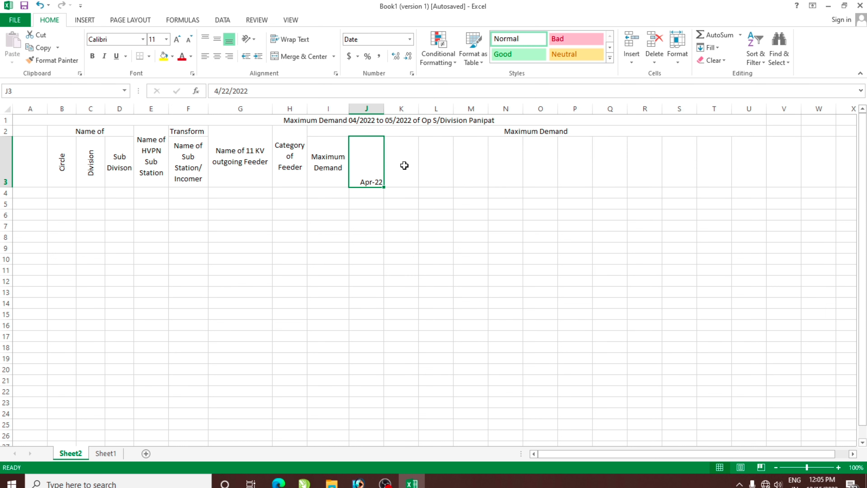
left_click(403, 165)
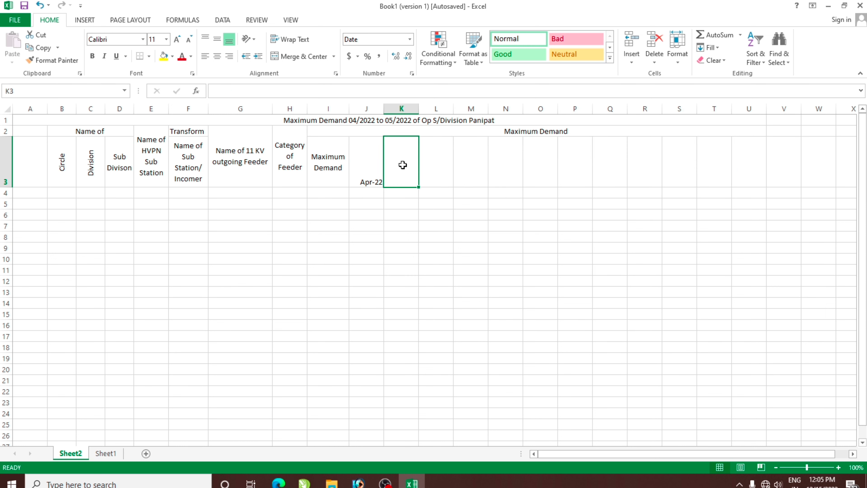
Enter May-22 as the month header in K3.
type("May-")
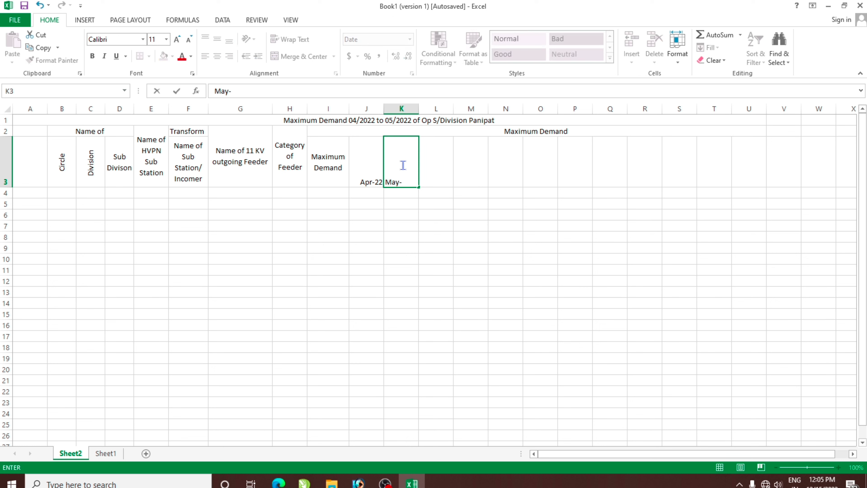
type("22")
key("Return")
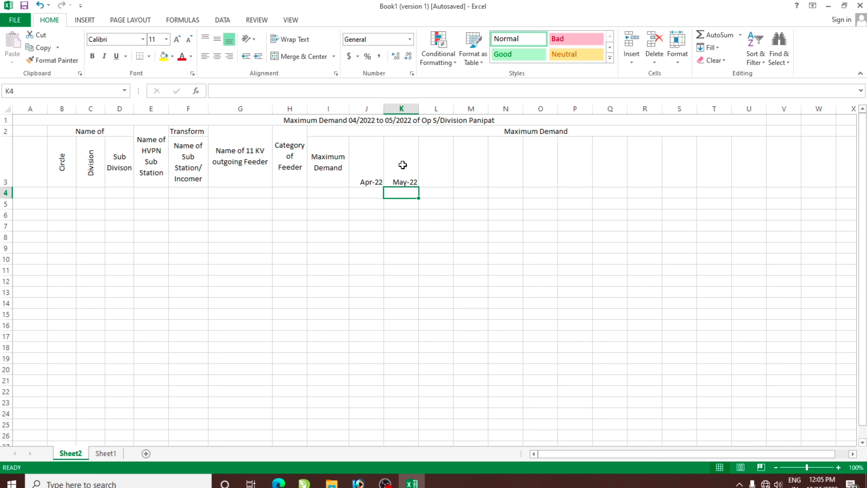
key("Right")
key("Up")
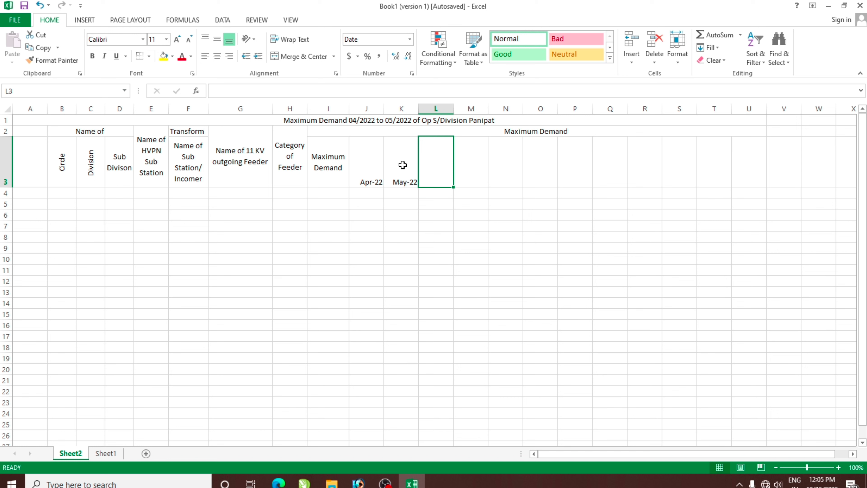
Fill May-22 across L3:N3, then delete the repeated values.
left_click(408, 183)
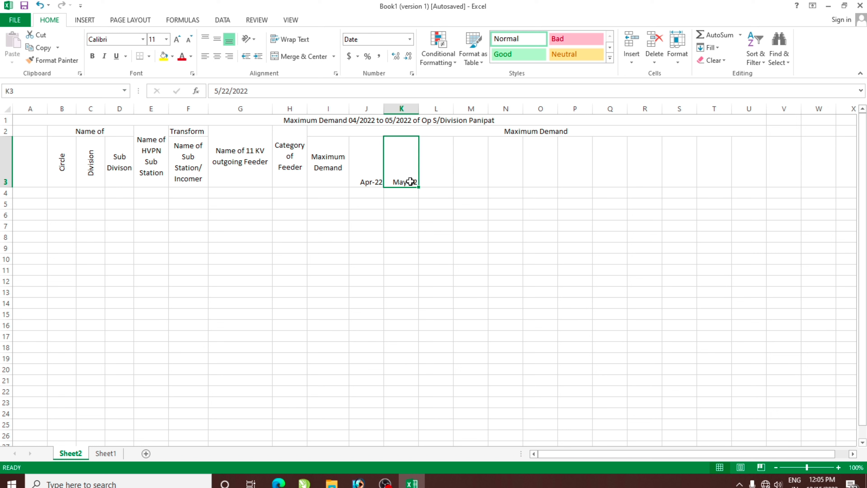
left_click_drag(419, 188, 519, 187)
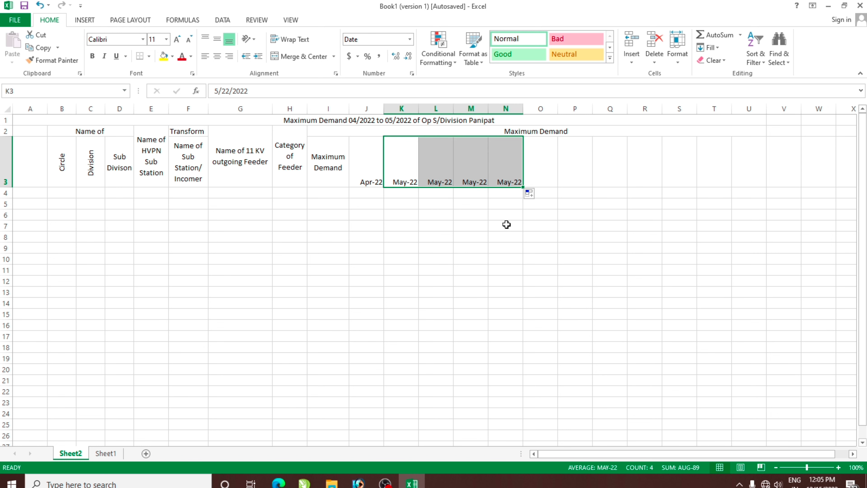
left_click(438, 194)
left_click_drag(434, 175, 492, 171)
key("Delete")
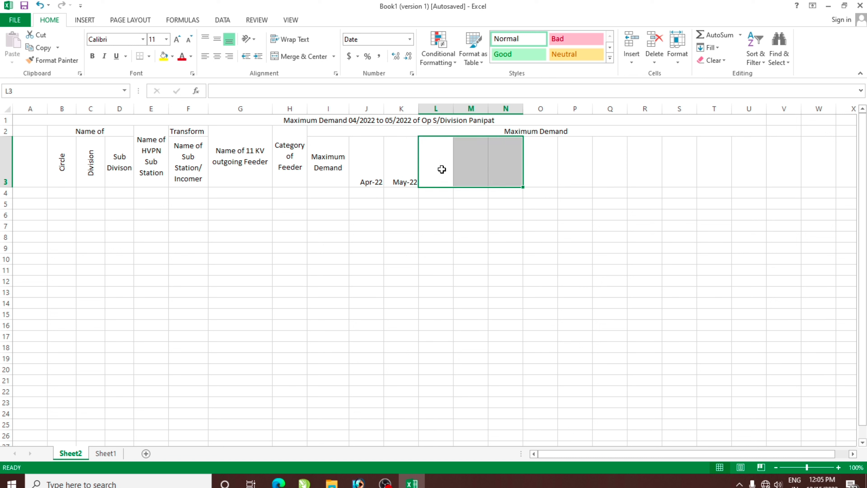
Enter Jun-22 in L3 and Jul-22 in M3.
left_click(440, 170)
type("Ju")
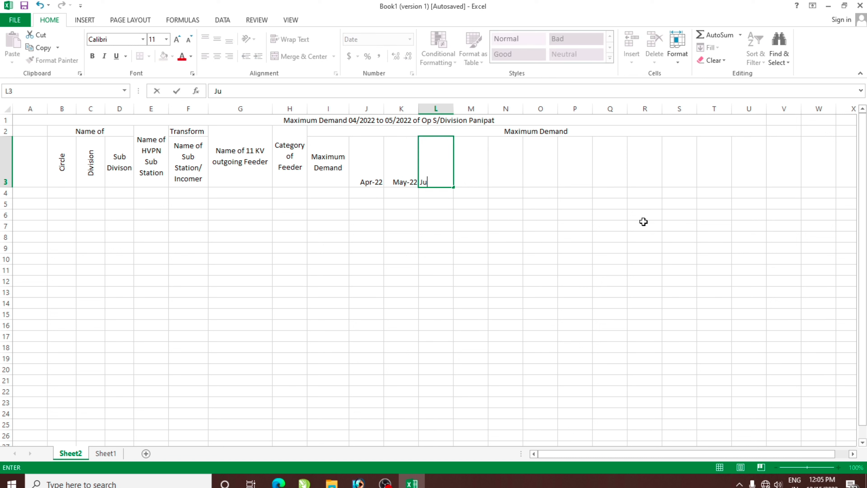
type("n-22")
key("Return")
key("Right")
key("Up")
type("Jul")
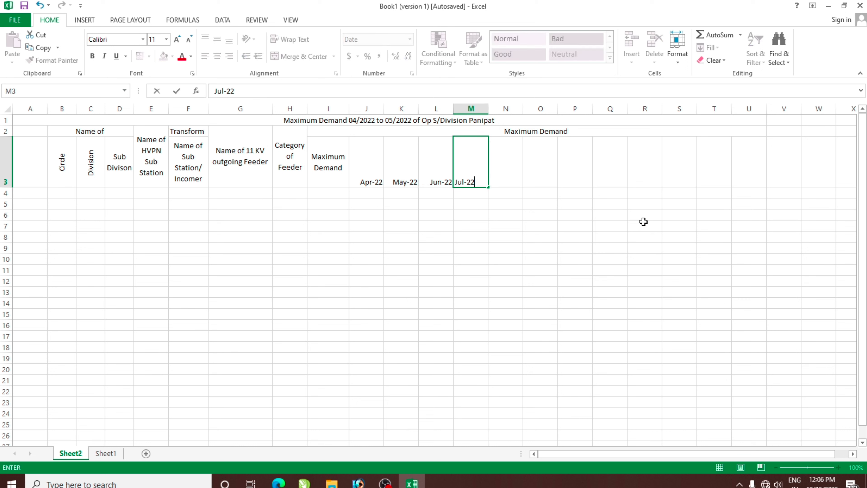
key("Return")
key("Up")
key("Right")
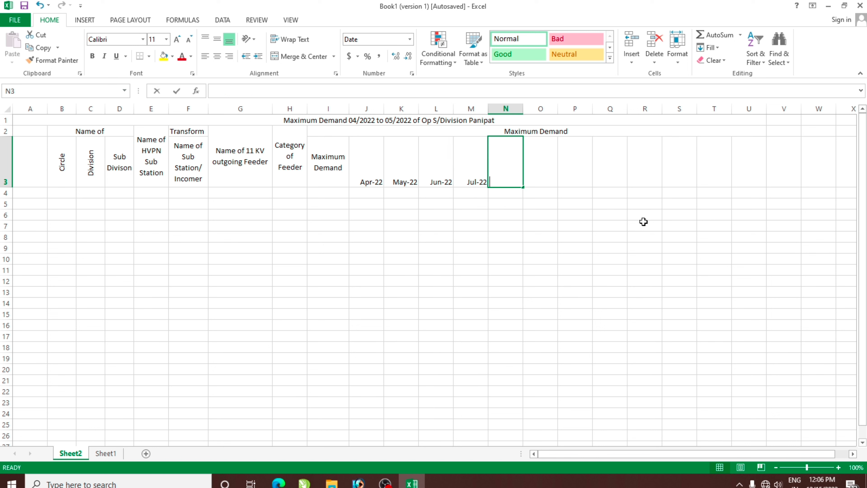
Enter Aug-22, Sep-22 and Oct-22 in N3, O3 and P3.
type("Aug-22")
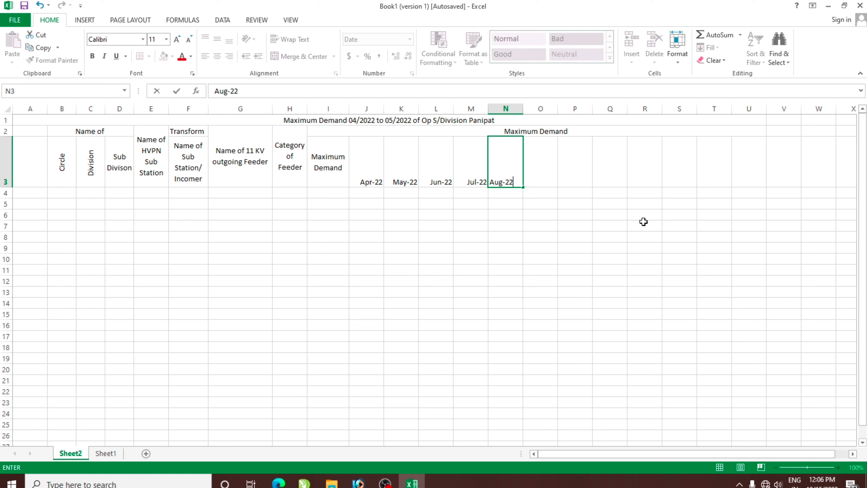
key("Right")
key("Up")
key("Down")
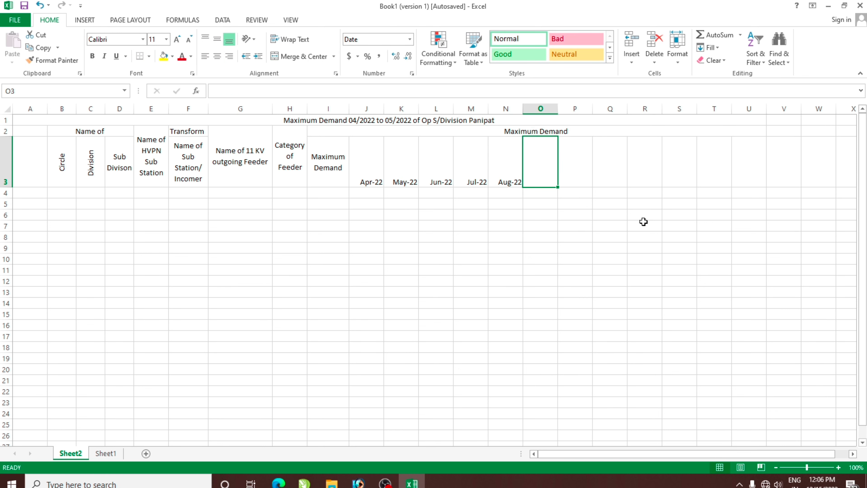
type("Sep")
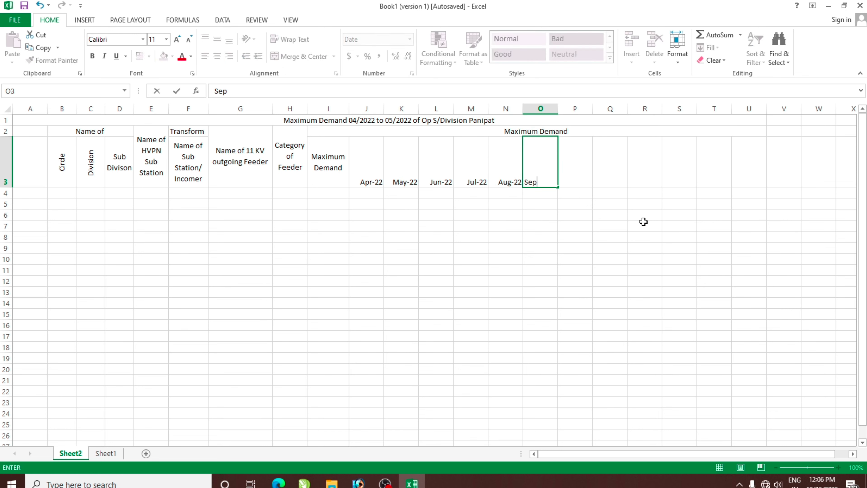
type("-22")
key("Return")
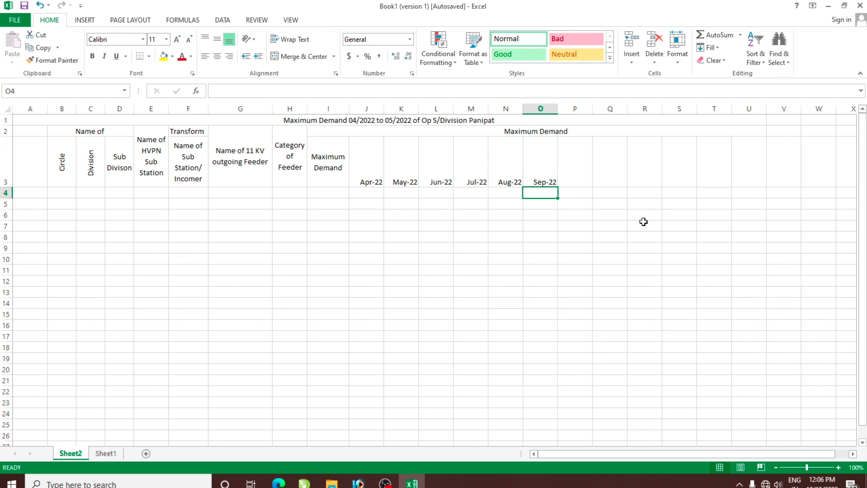
key("Right")
key("Up")
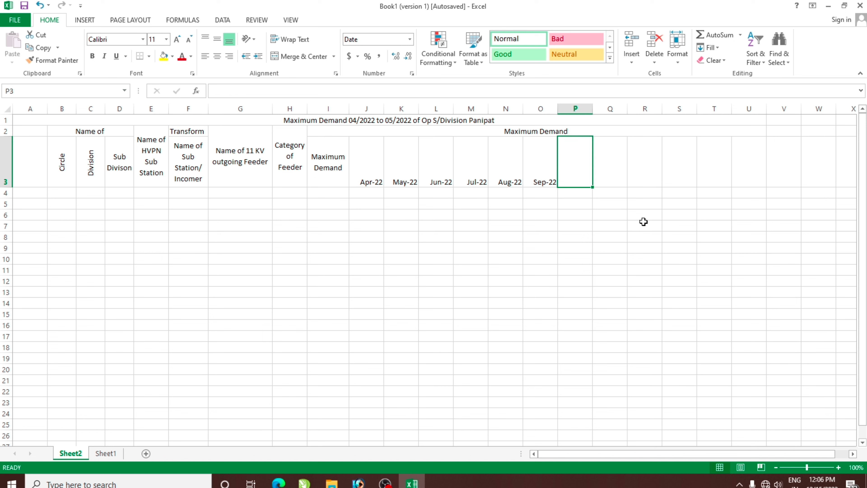
type("Oc")
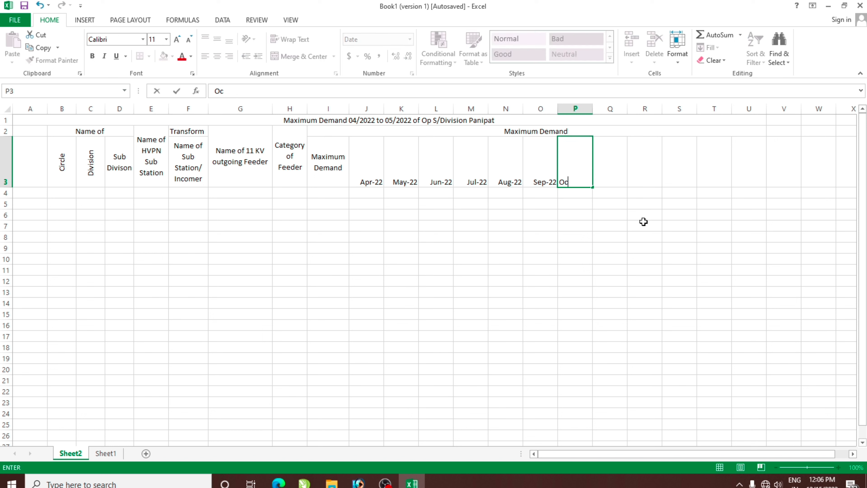
type("-22")
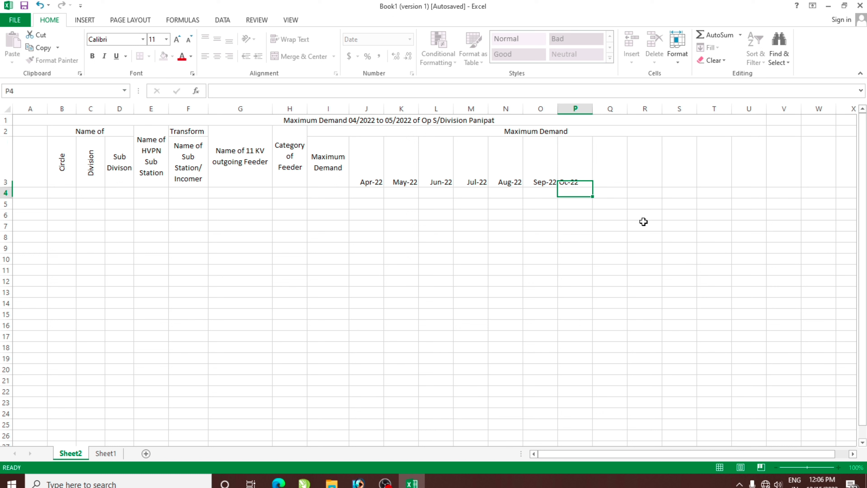
key("Right")
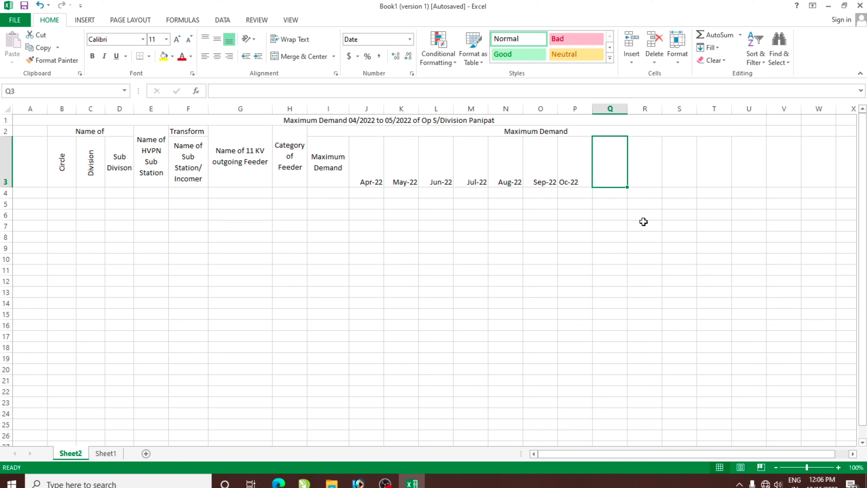
Enter the Nov-22, Dec-22, Jan and Feb-22 month headers in Q3 through T3.
type("Nov-")
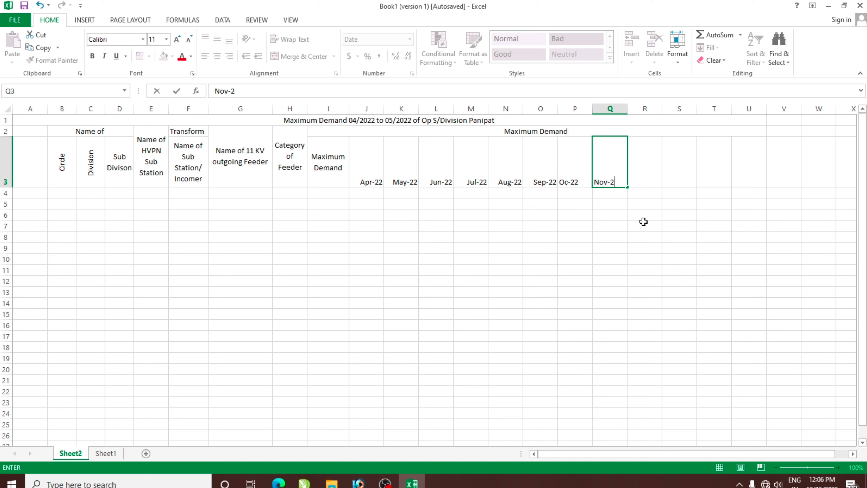
type("2")
key("Right")
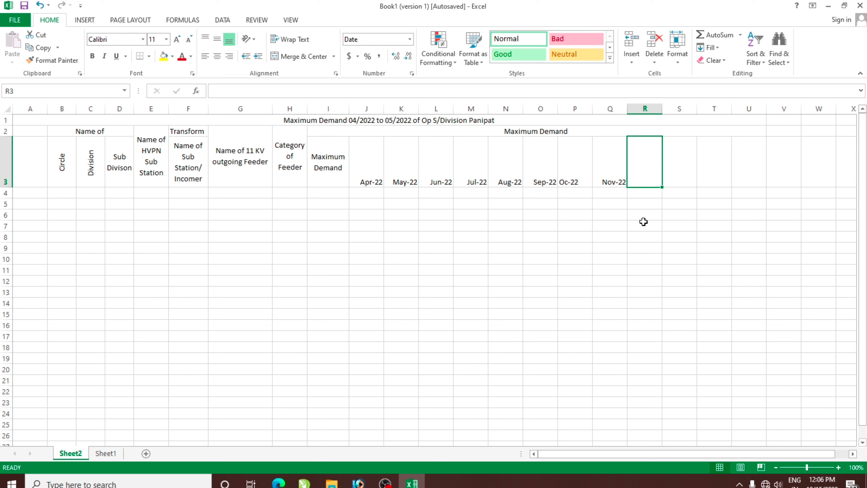
type("Dec")
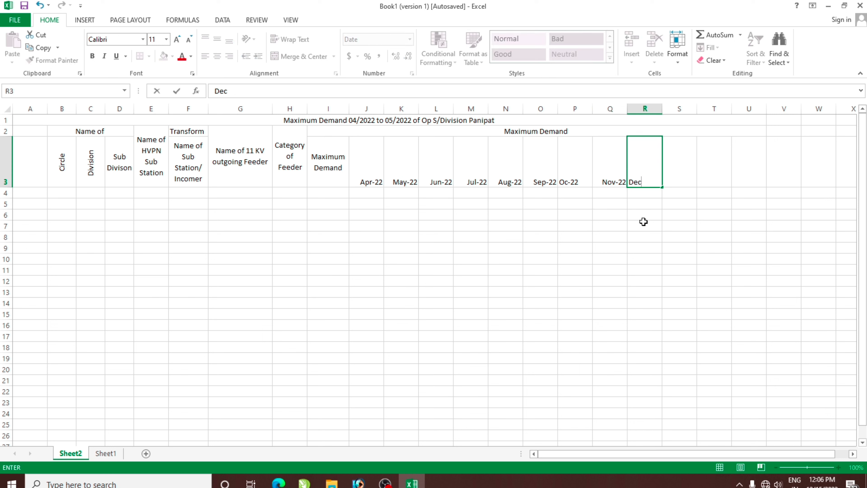
type("-22")
key("Return")
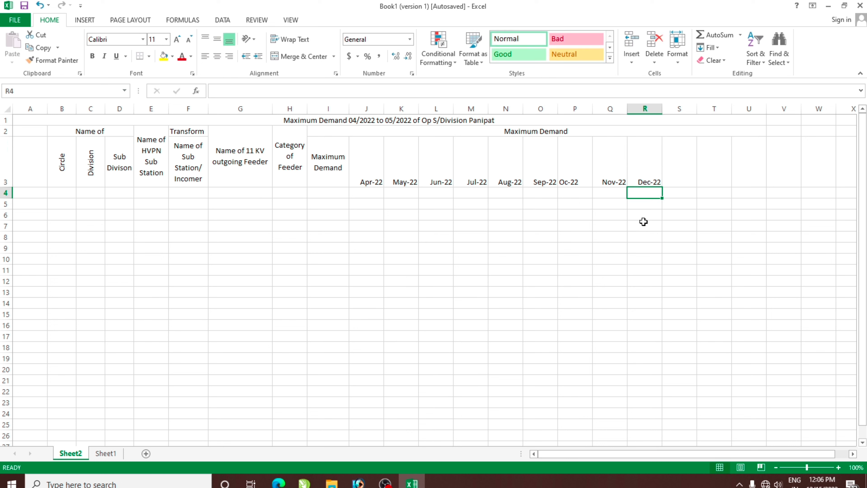
key("Up")
key("Right")
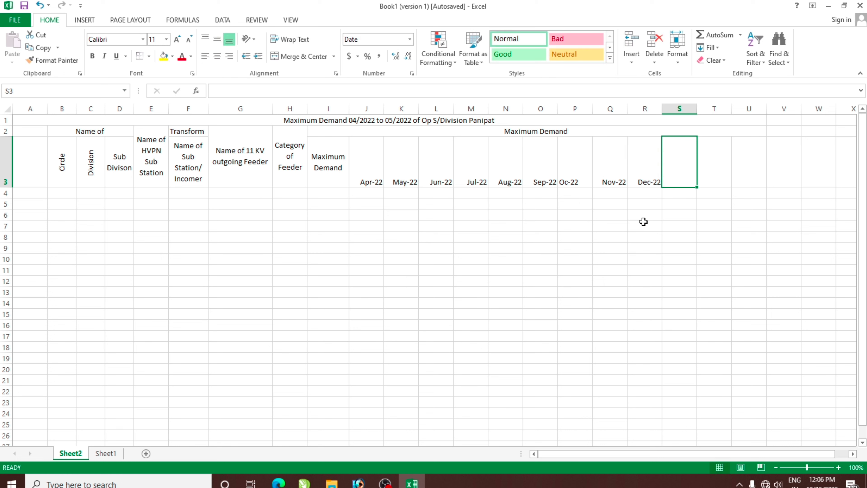
type("jan")
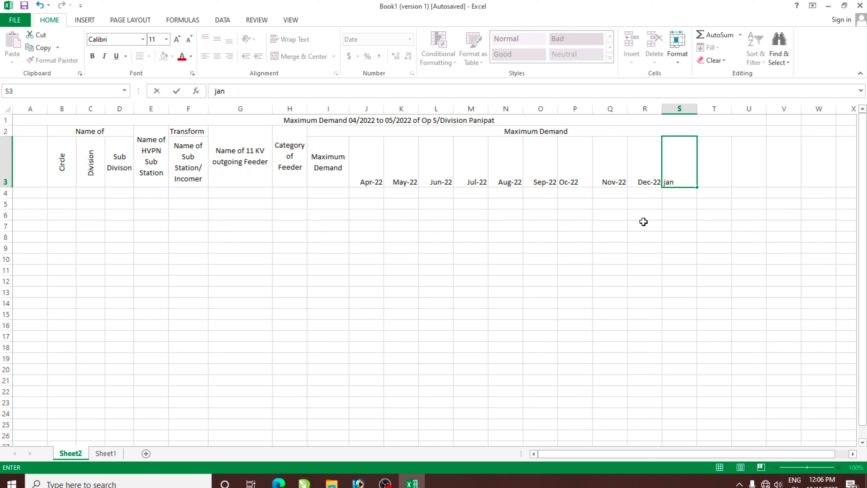
type("Jan-22")
key("Tab")
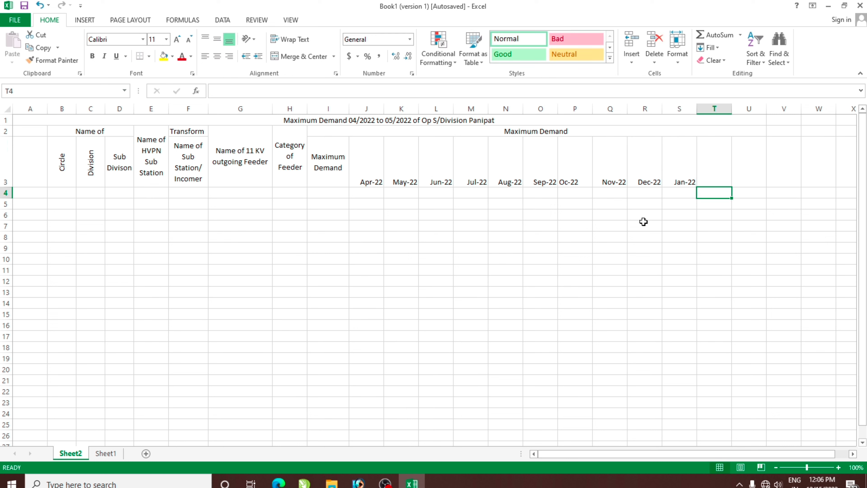
type("Feb-22")
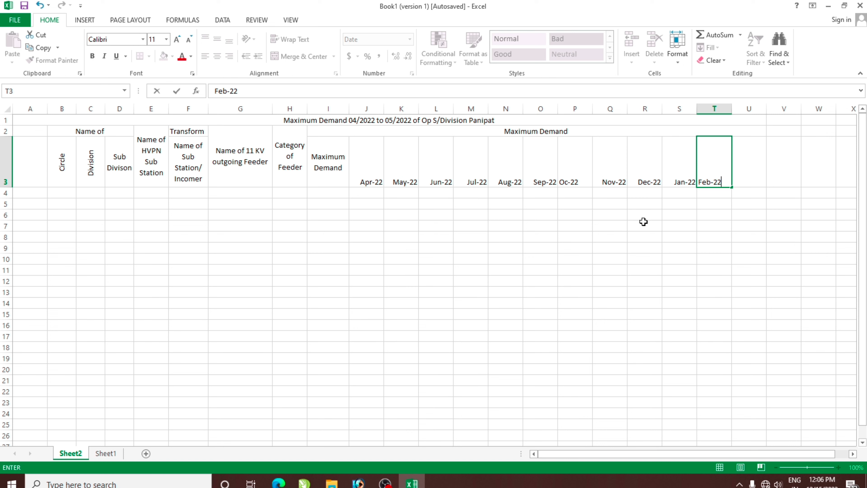
Correct the S3 header's year so it reads Jan-23.
key("Left")
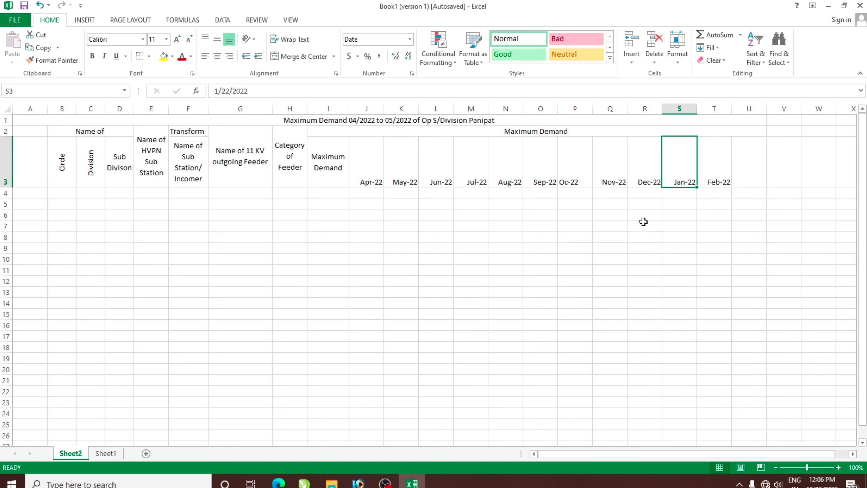
key("F2")
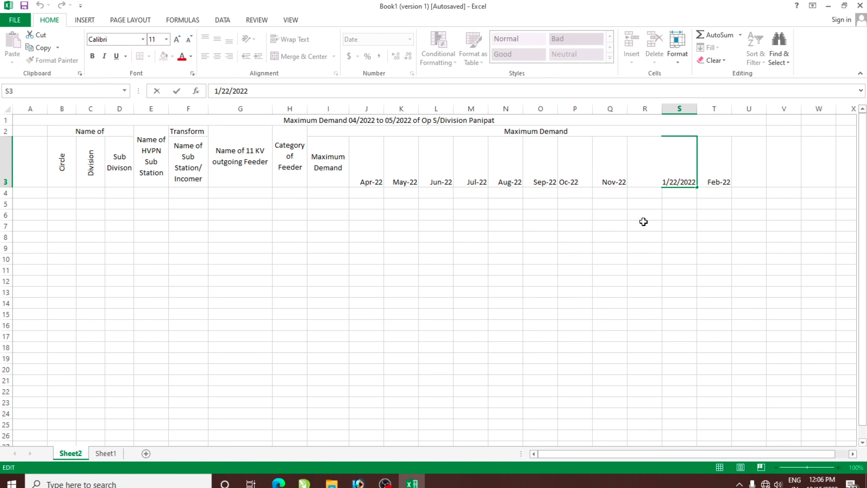
key("BackSpace")
type("3")
key("Return")
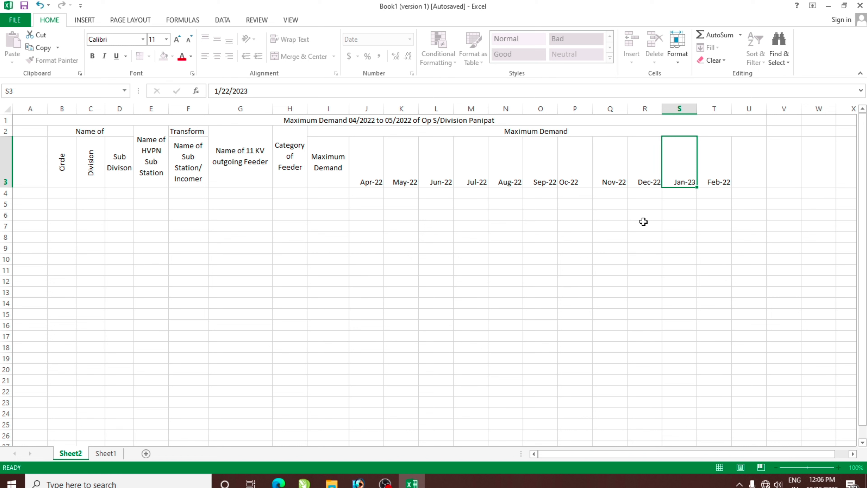
type("0")
key("Return")
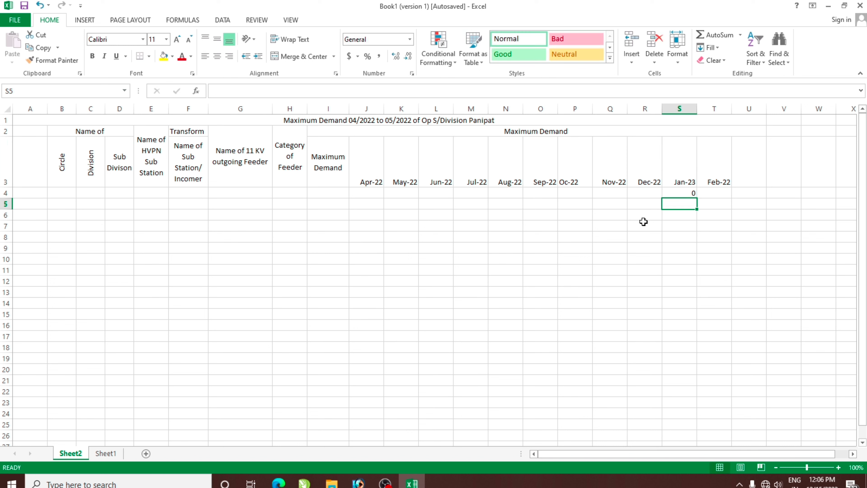
Change the T3 header to Feb-23 and begin entering Mar-22 in U3.
key("Up")
key("Delete")
key("Right")
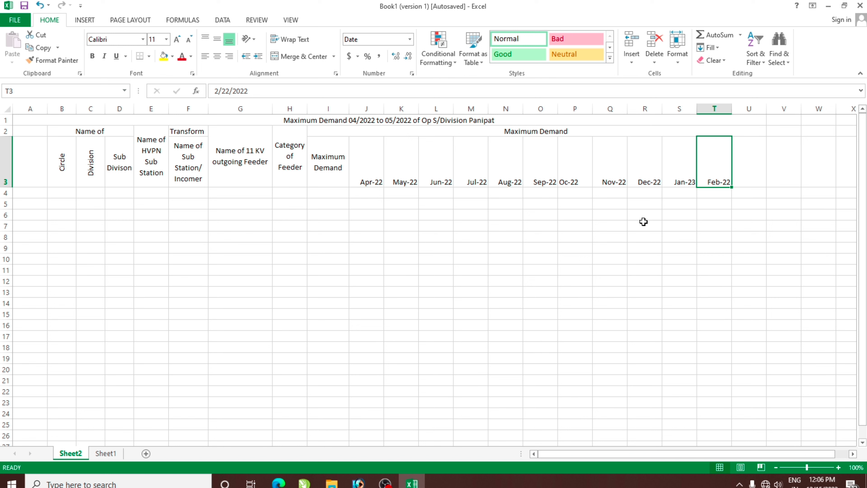
key("F2")
key("BackSpace")
type("3")
key("Return")
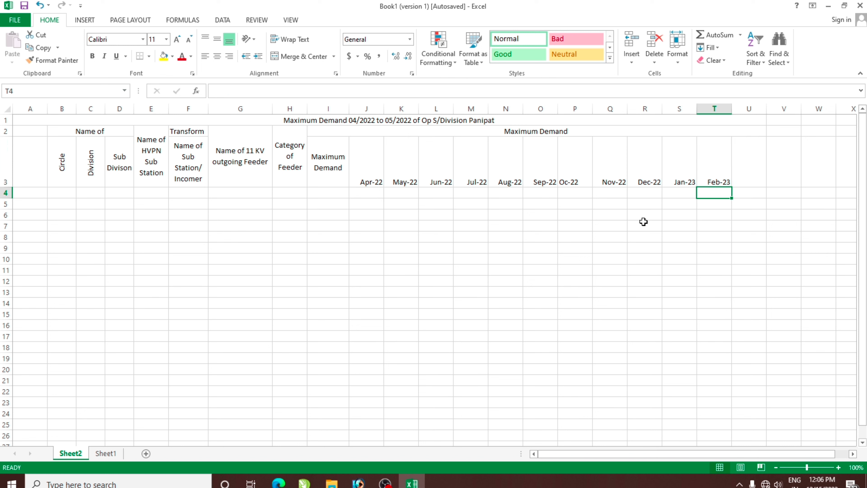
key("Right")
key("Up")
type("M")
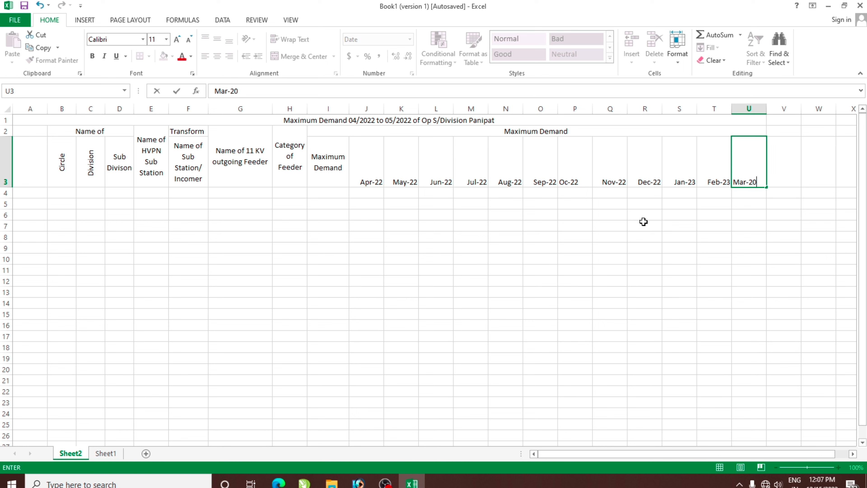
Commit Mar-22 in U3 and middle-align the month headers J3:U3.
key("Return")
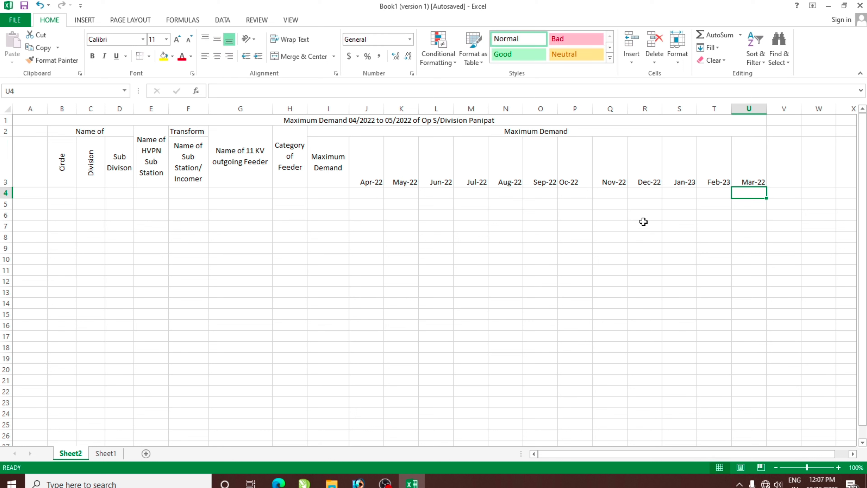
left_click_drag(374, 147, 764, 171)
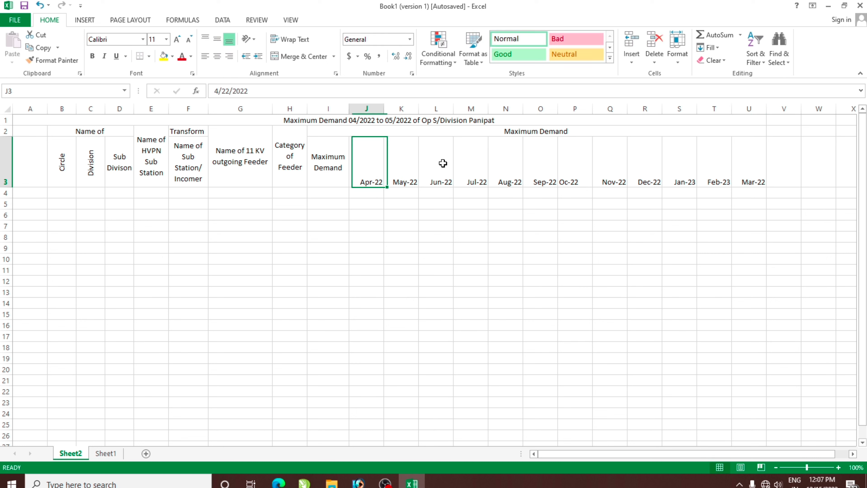
left_click(103, 455)
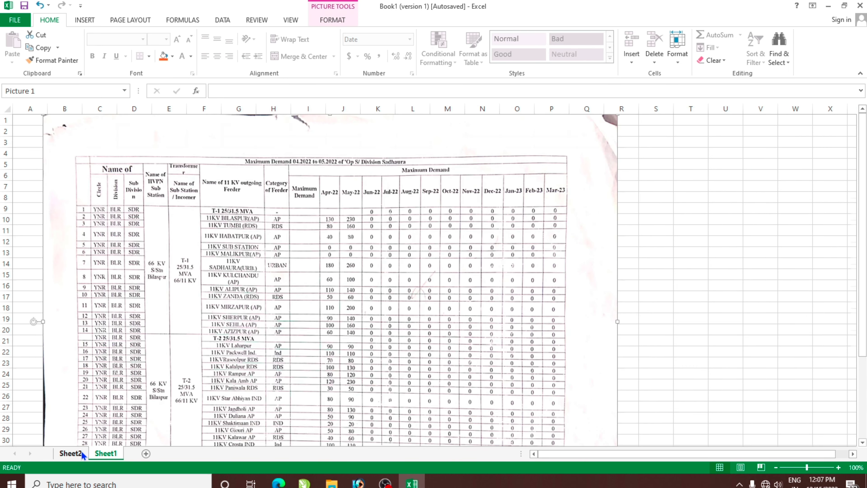
left_click(71, 453)
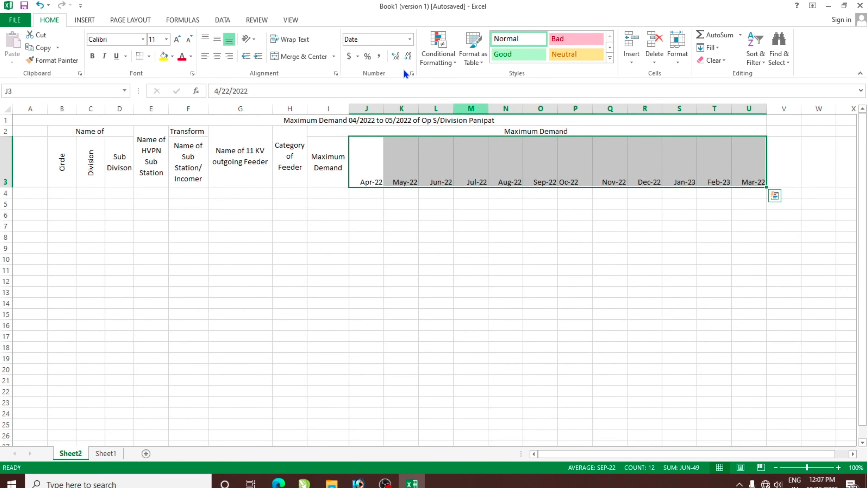
left_click(217, 42)
left_click(396, 237)
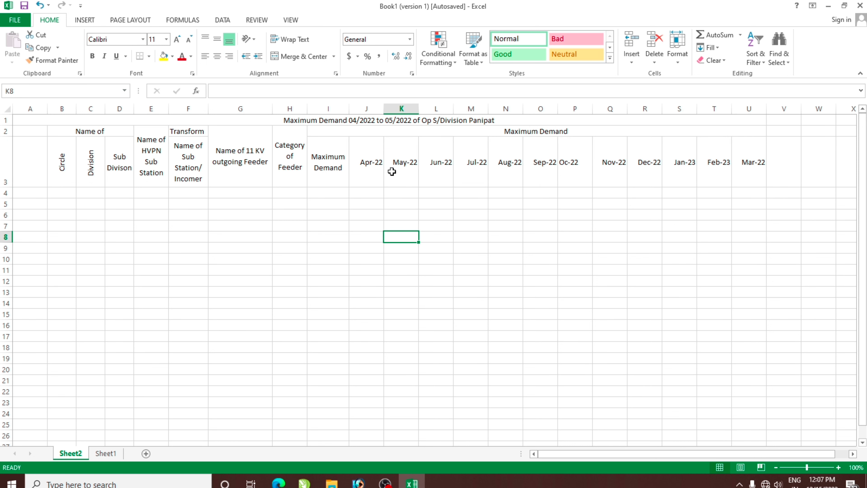
Centre the month headers J3:U3 horizontally.
left_click_drag(358, 162, 750, 162)
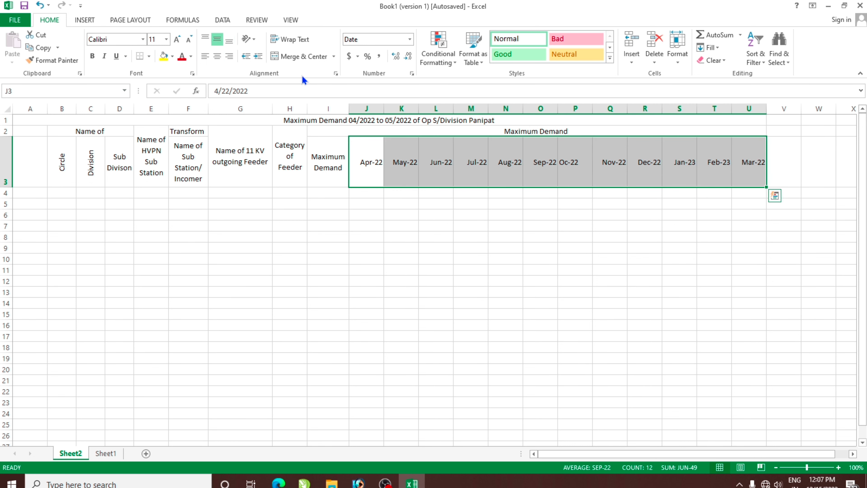
left_click(217, 56)
left_click(498, 259)
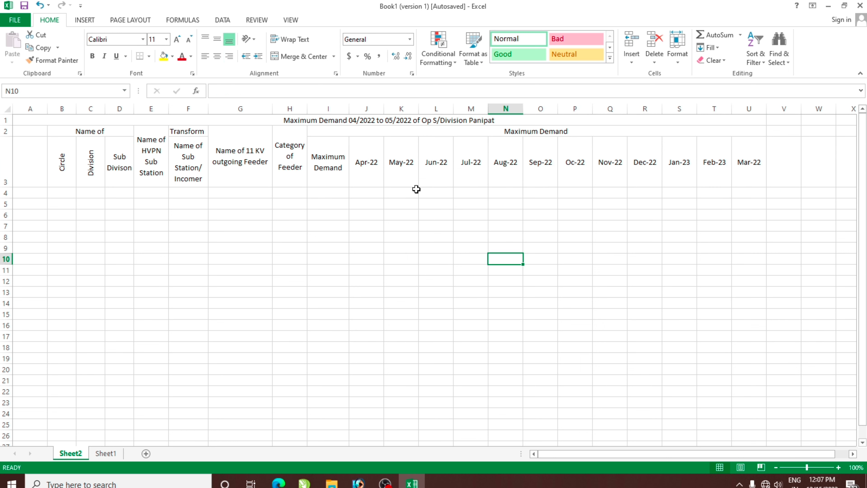
left_click(192, 301)
left_click(29, 191)
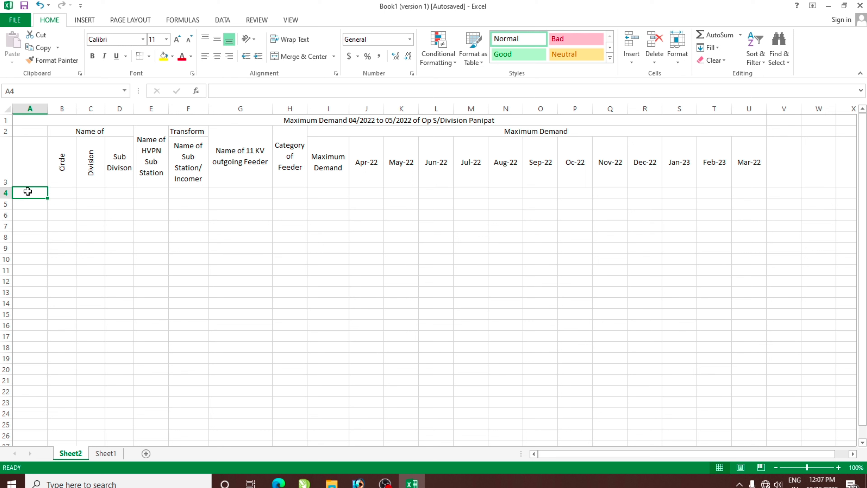
Enter 1 and 2 in A4:A5 and extend the series to 20 in A23.
type("1")
key("Return")
type("2")
key("Return")
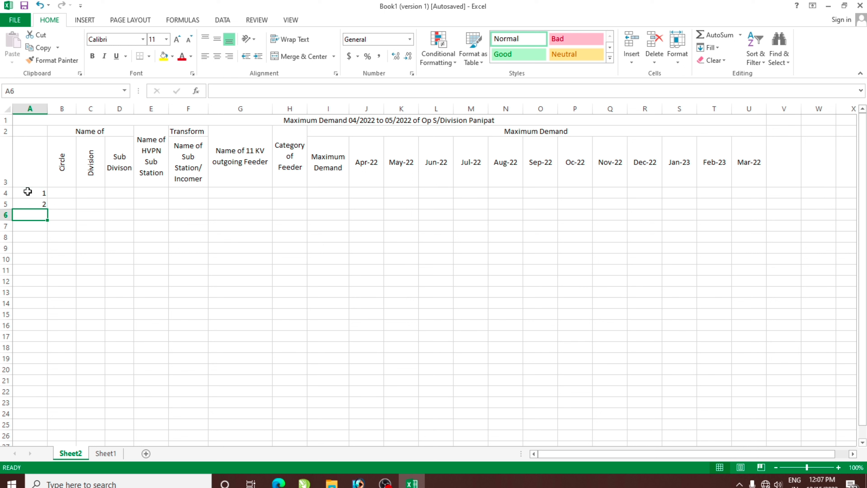
left_click_drag(28, 192, 39, 202)
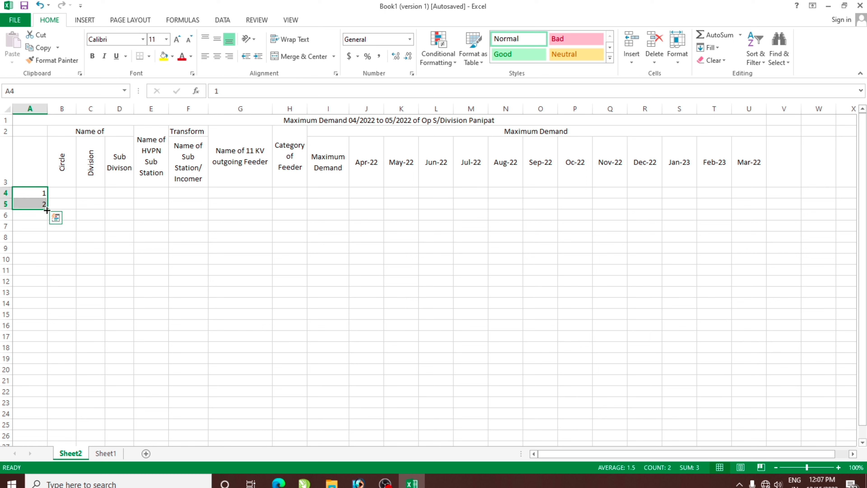
left_click_drag(46, 210, 37, 375)
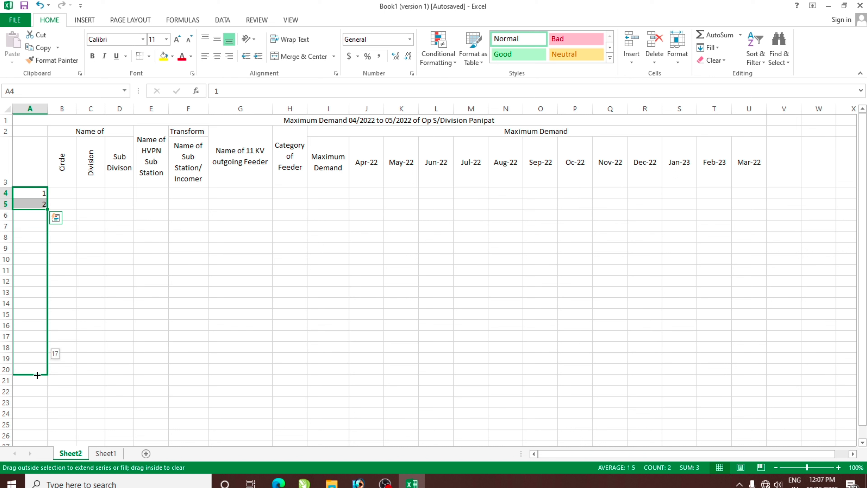
mouse_move(37, 374)
left_mouse_down()
mouse_move(37, 419)
mouse_move(37, 409)
left_mouse_up()
left_click(116, 369)
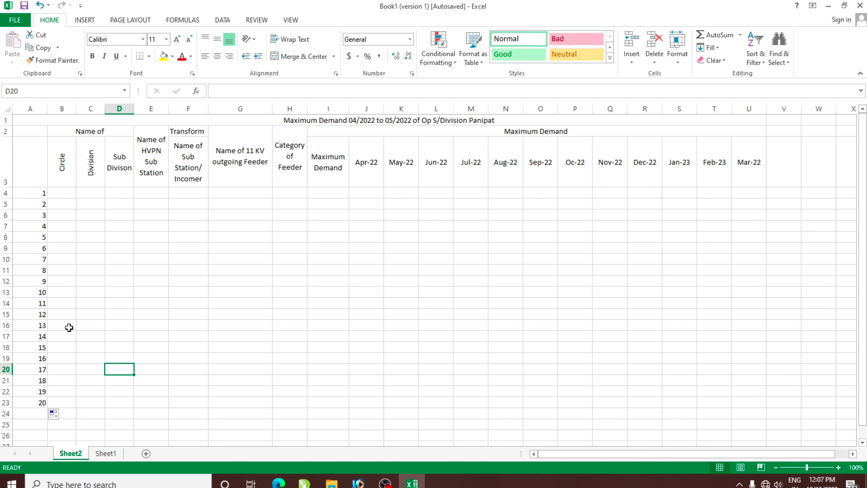
Centre the serial numbers A4:A23 and narrow column A to fit them.
mouse_move(39, 193)
left_mouse_down()
mouse_move(29, 280)
mouse_move(34, 402)
left_mouse_up()
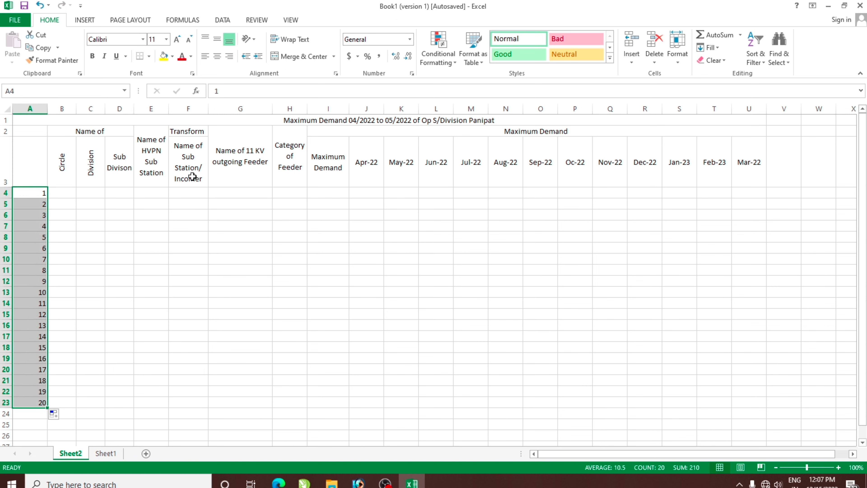
left_click(217, 56)
left_click(151, 292)
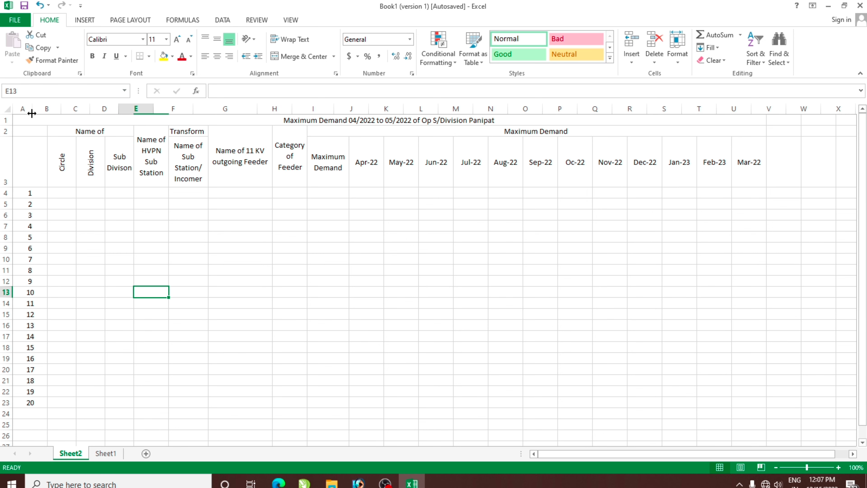
left_click_drag(46, 109, 32, 109)
left_click(68, 234)
left_click(57, 192)
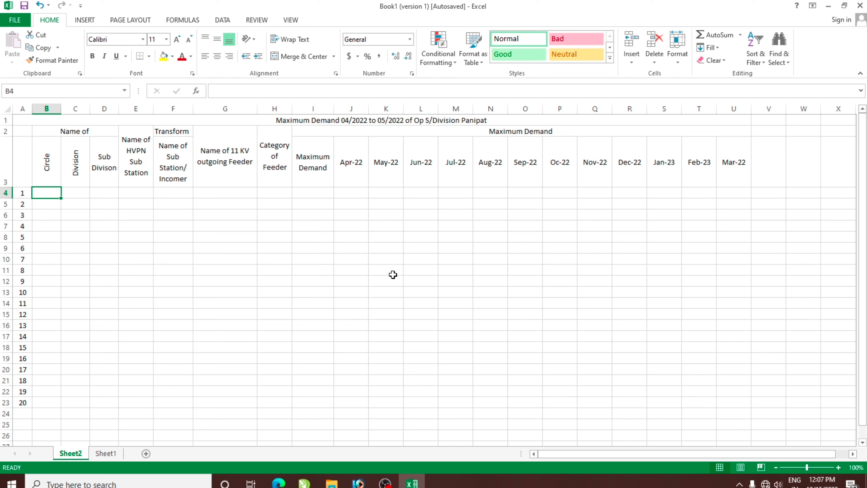
Enter YNR, BLR and SDR in B4, C4 and D4.
type("YNR")
key("Return")
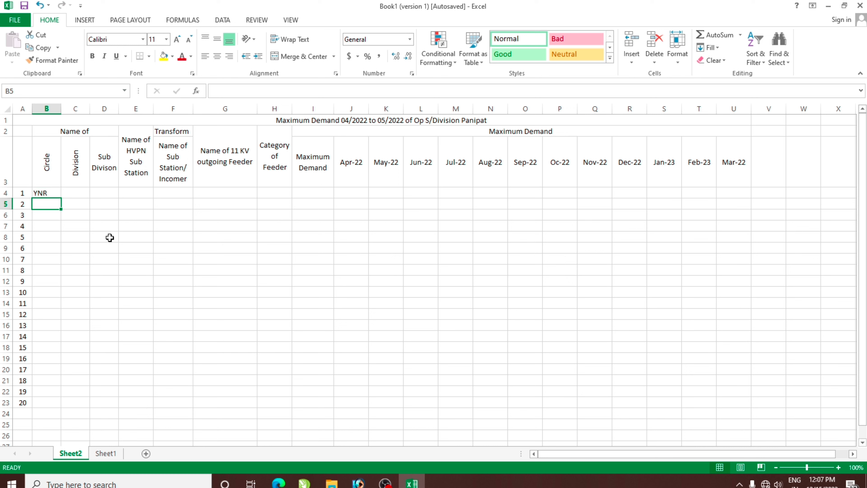
left_click(82, 193)
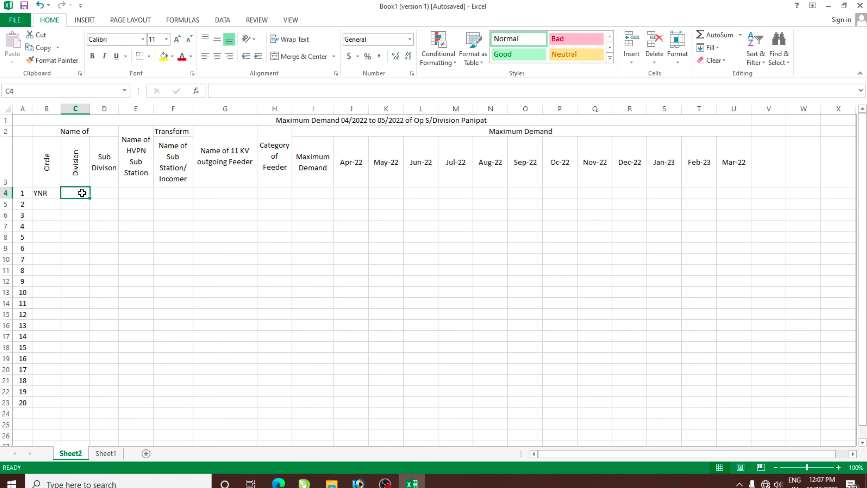
type("BLR")
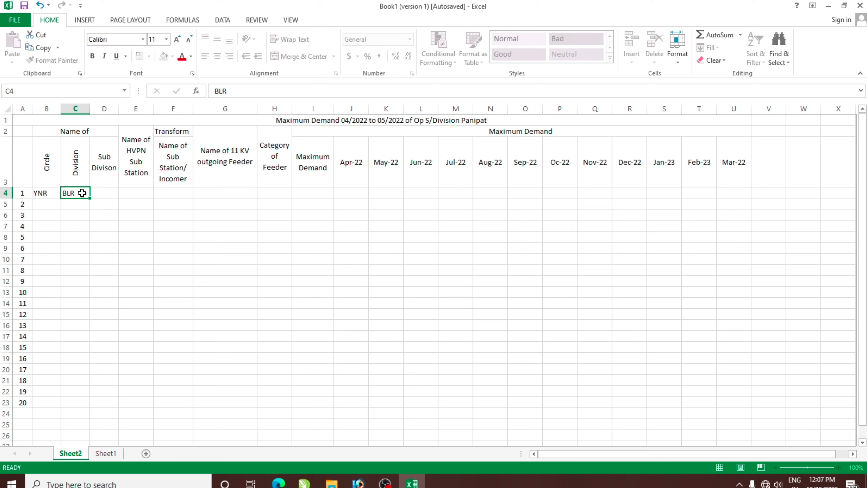
key("Tab")
type("SD")
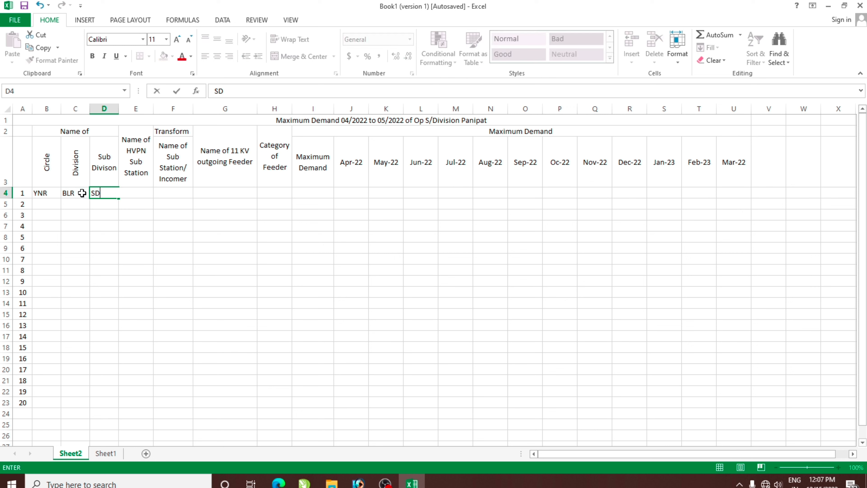
type("R")
key("Return")
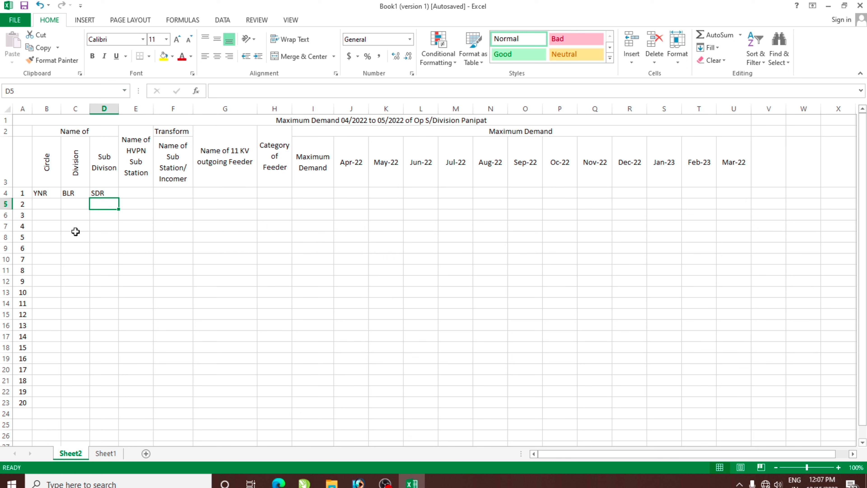
key("Down")
key("Down")
key("Down")
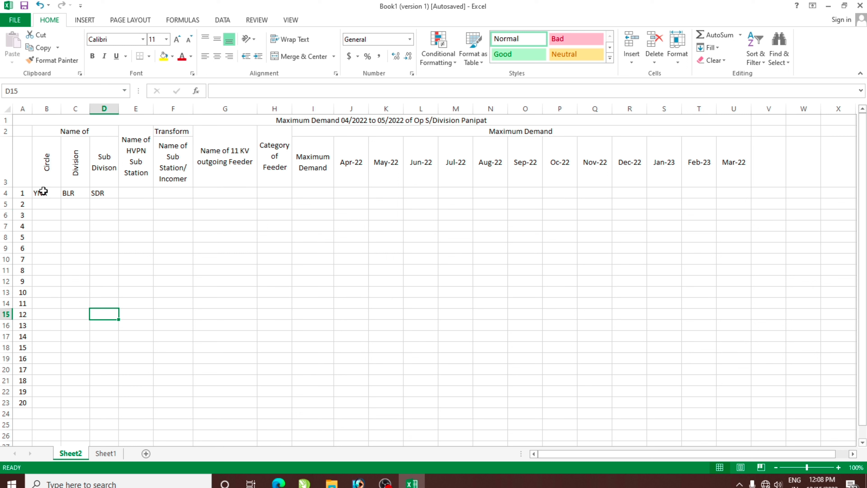
Copy YNR into the Circle cells B5 to B23.
left_click(43, 192)
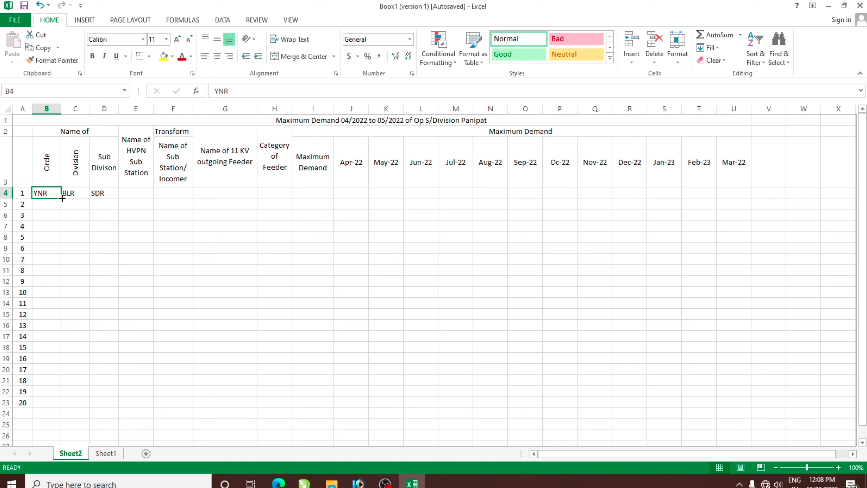
left_click_drag(62, 198, 63, 407)
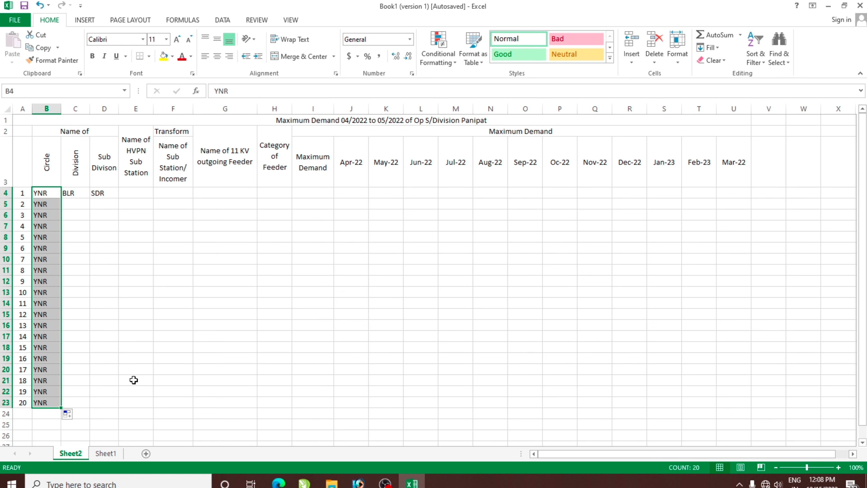
key("ctrl+z")
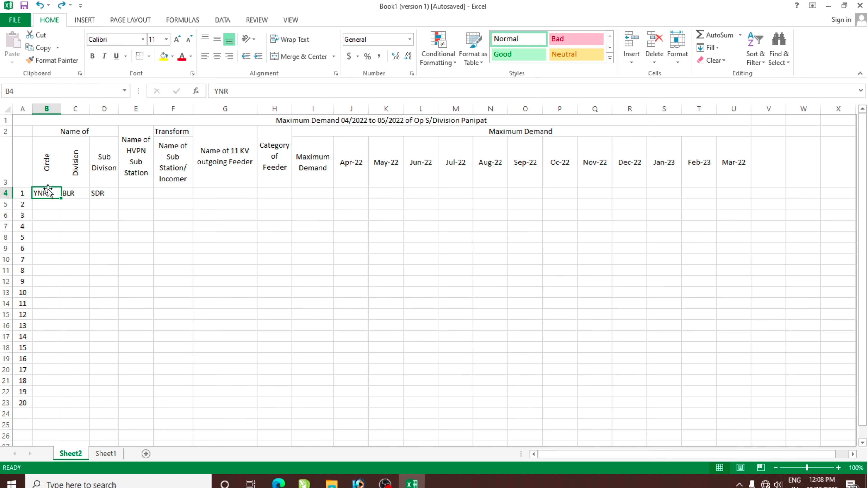
key("ctrl+c")
left_click_drag(47, 204, 55, 402)
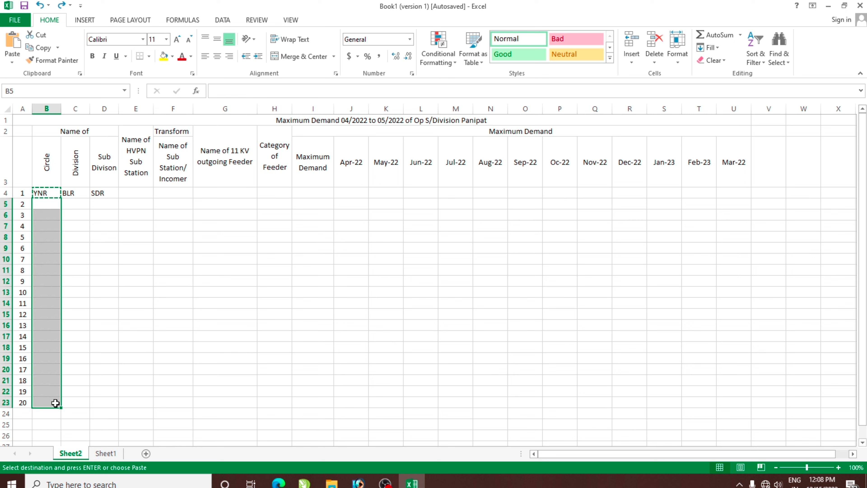
key("Return")
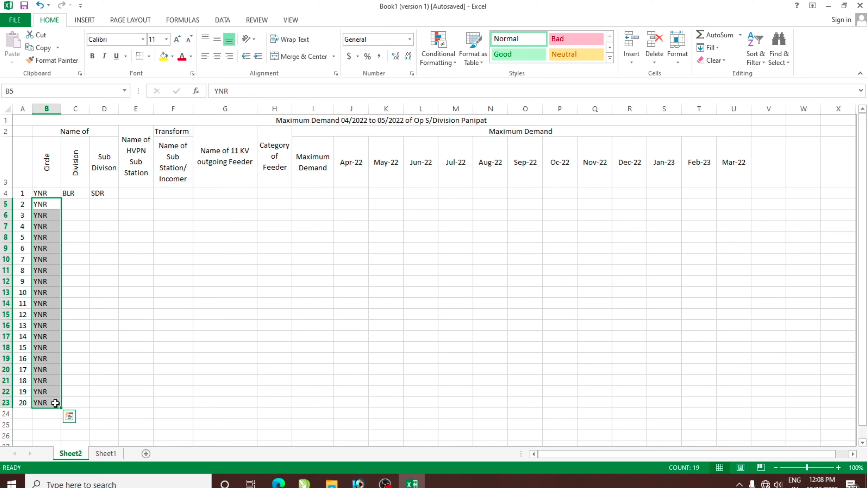
Fill BLR and SDR down the Division and Sub Divison columns to row 23.
left_click(76, 195)
left_click_drag(92, 198, 92, 405)
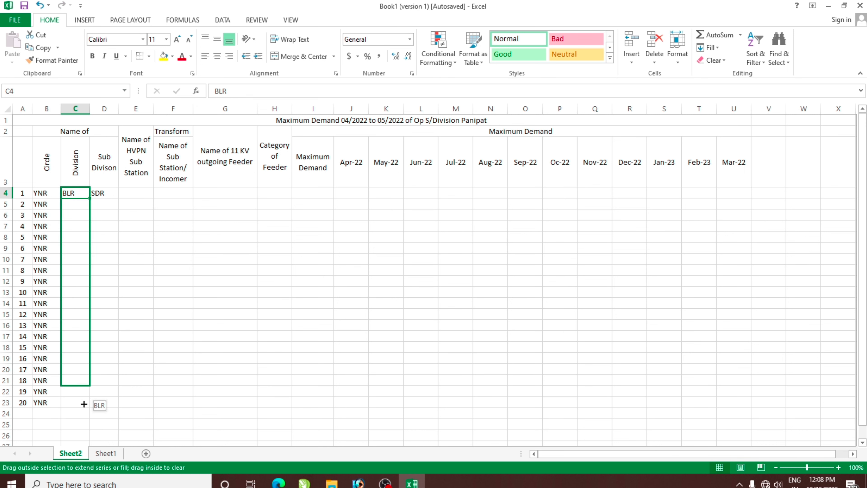
left_click(112, 193)
left_click_drag(118, 198, 120, 408)
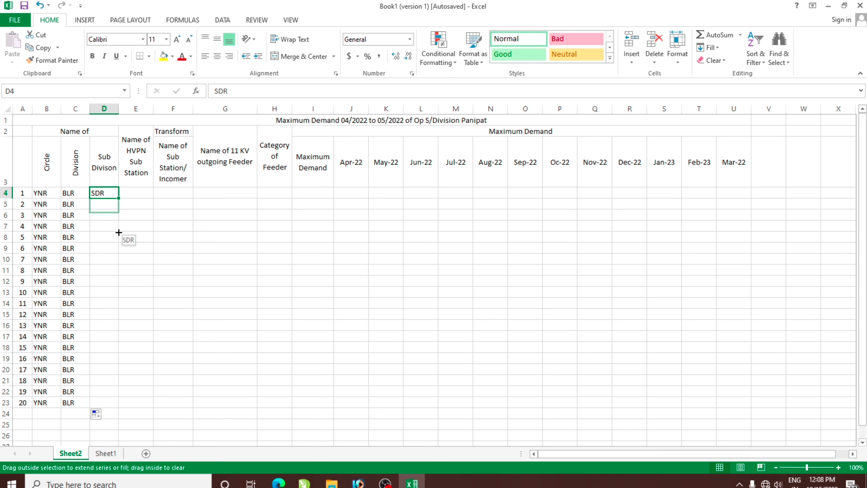
left_click(201, 378)
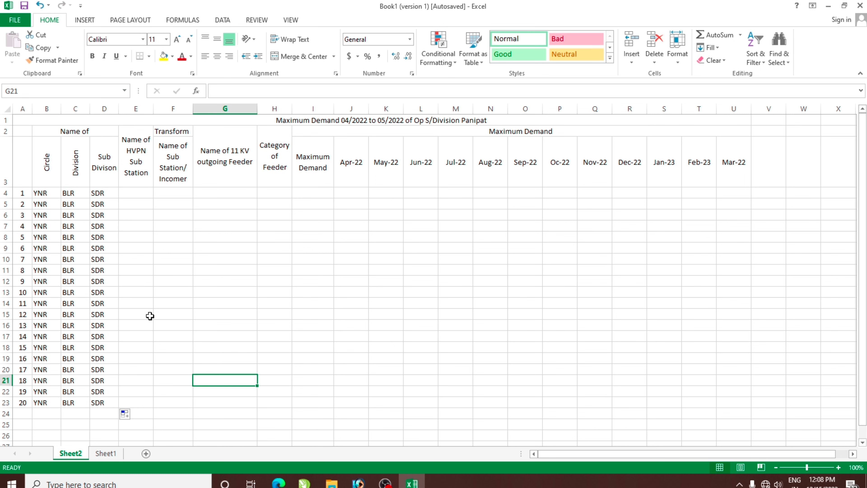
Centre all the Circle, Division and Sub Divison entries in B4:D23.
mouse_move(39, 189)
left_mouse_down()
mouse_move(95, 245)
mouse_move(110, 403)
left_mouse_up()
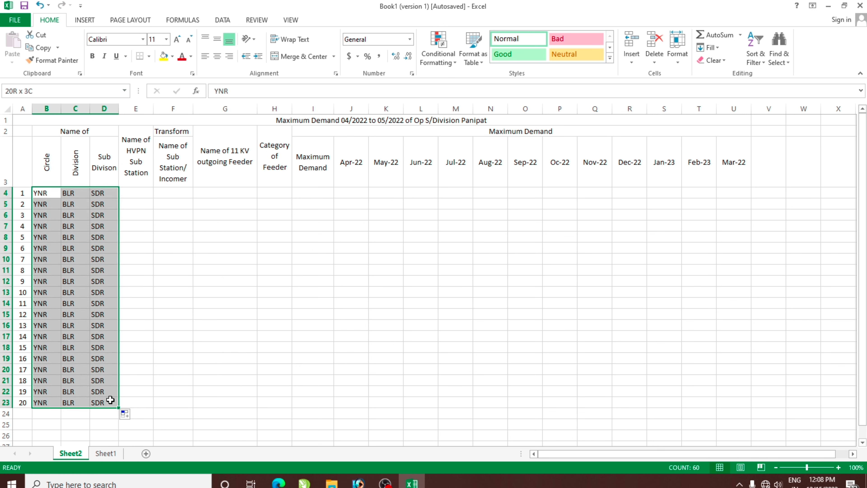
left_click(217, 56)
left_click(200, 281)
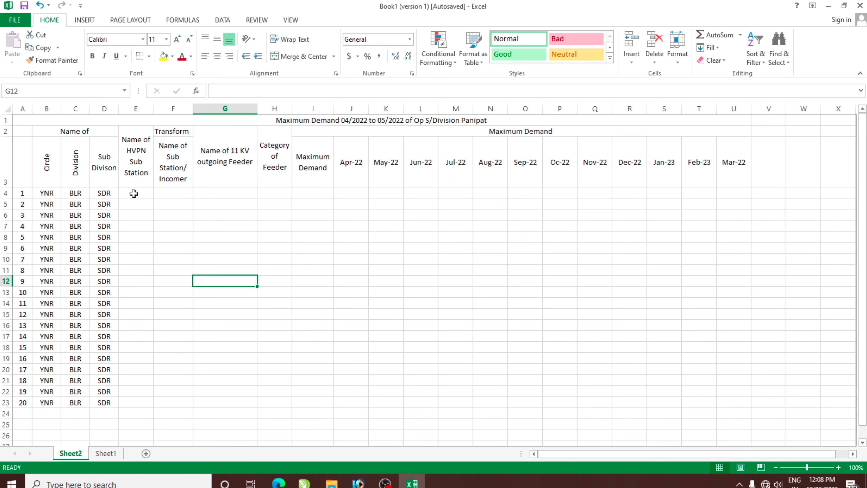
left_click(136, 193)
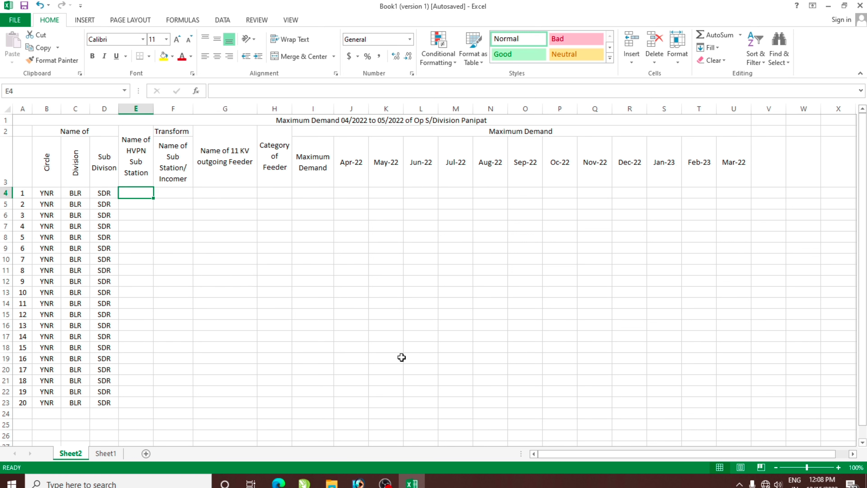
Enter '66 KV S/Stn Bilaspur' in E4, checking it against the Sheet1 reference.
type("66kV s/s")
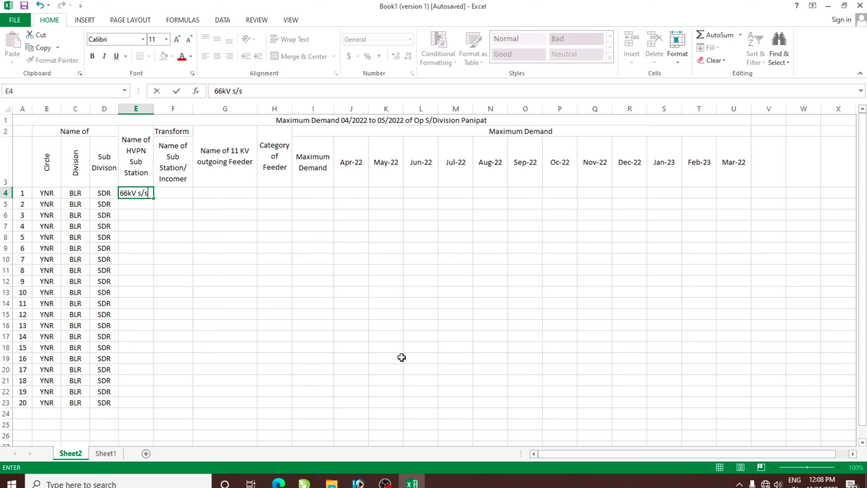
type("TN")
key("BackSpace")
key("BackSpace")
key("BackSpace")
key("BackSpace")
key("BackSpace")
key("BackSpace")
key("BackSpace")
type("66")
type("laspur")
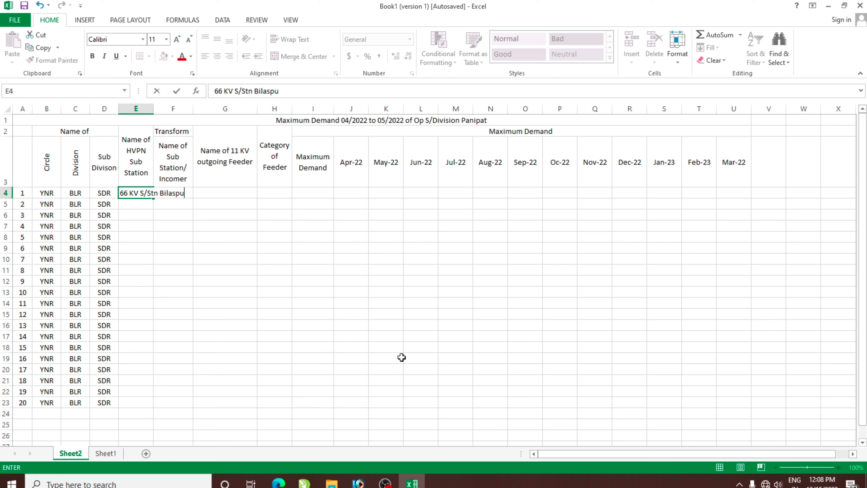
key("Return")
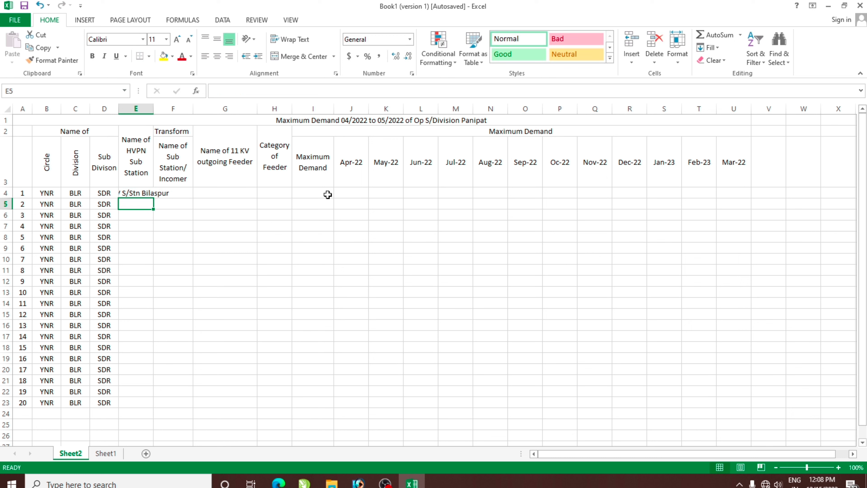
left_click(133, 193)
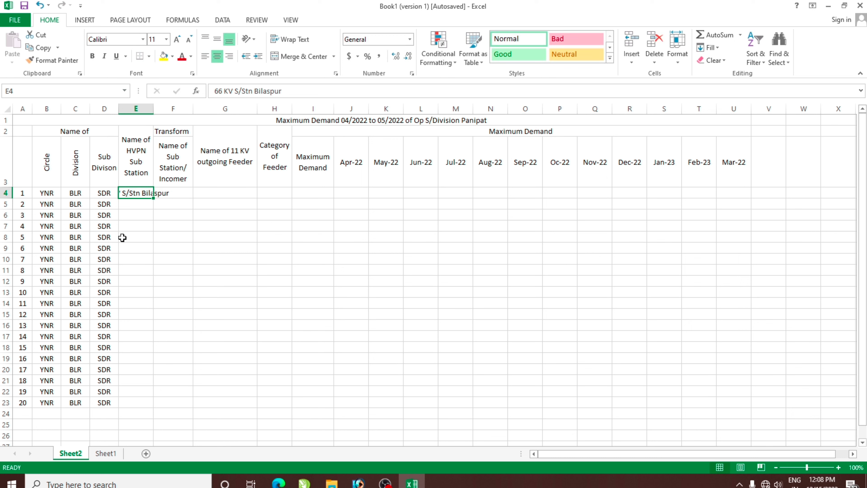
left_click(106, 453)
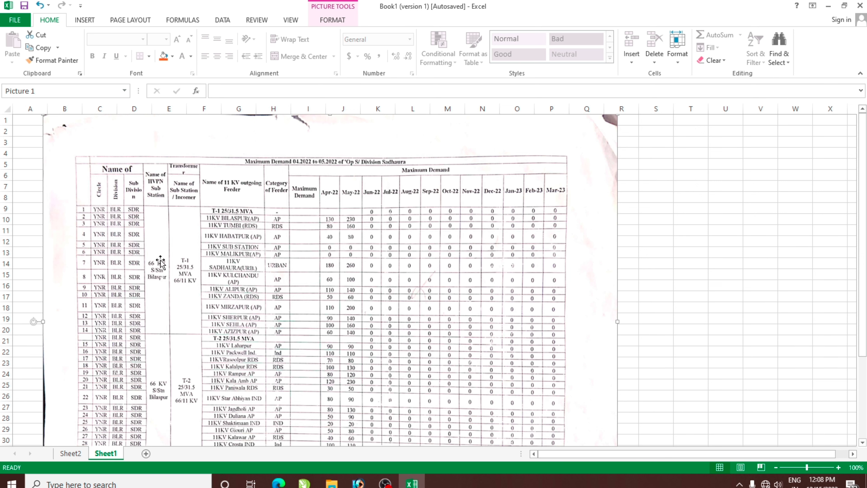
left_click(71, 453)
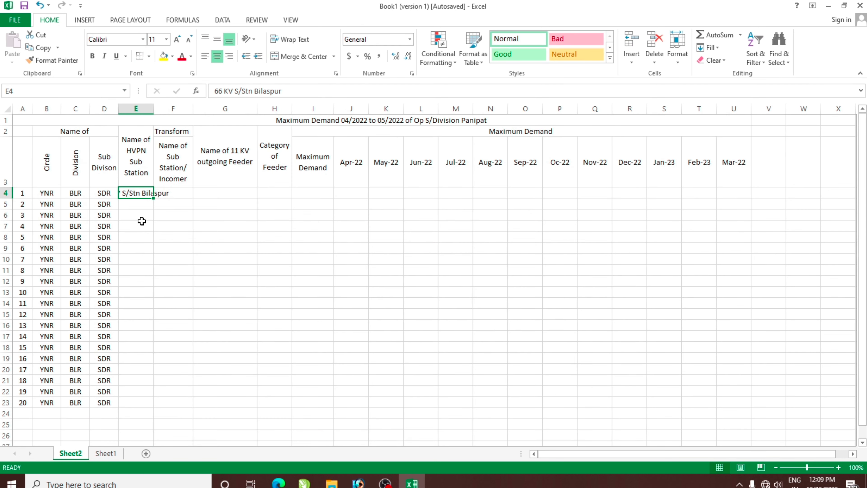
Merge E4:E17, wrap the substation name and centre it vertically.
left_click_drag(133, 192, 146, 337)
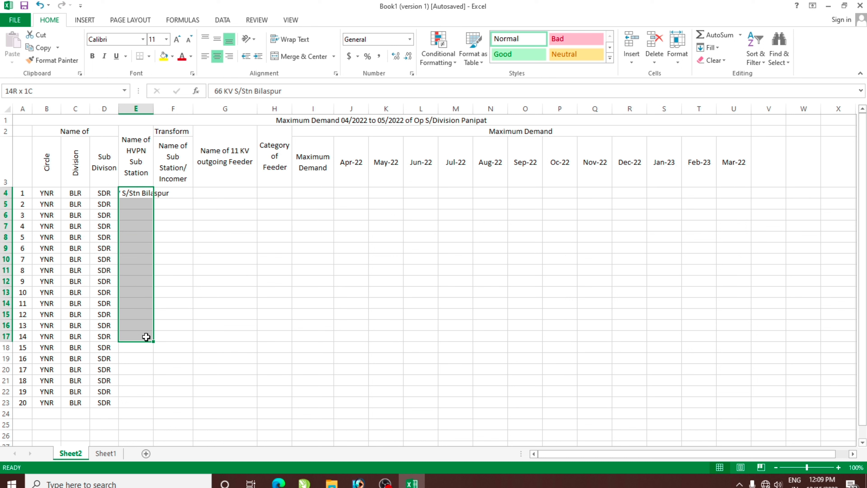
left_click(304, 56)
left_click(291, 39)
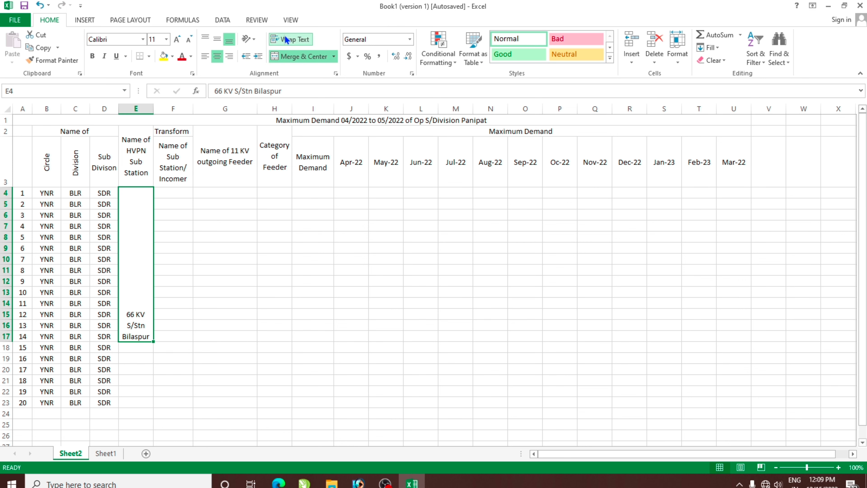
left_click(217, 38)
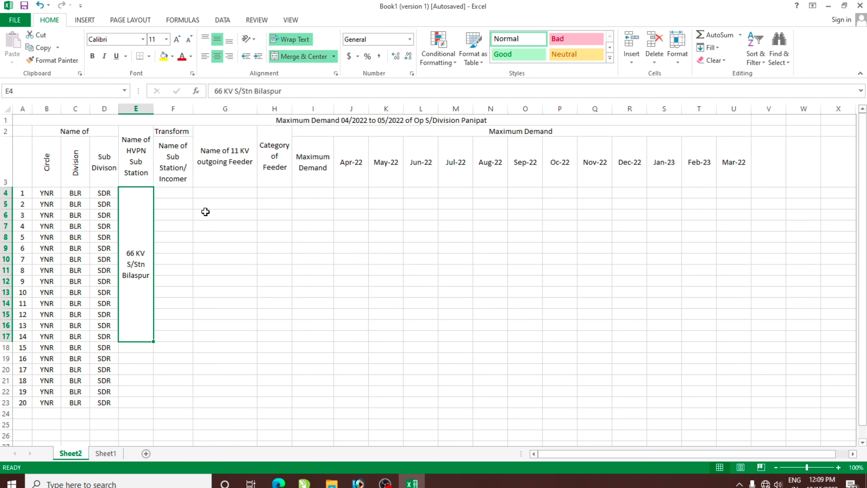
left_click(113, 450)
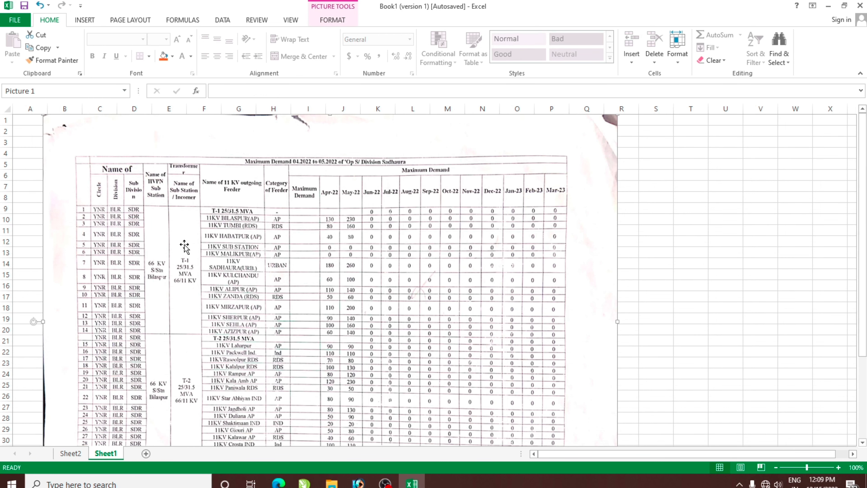
left_click(66, 451)
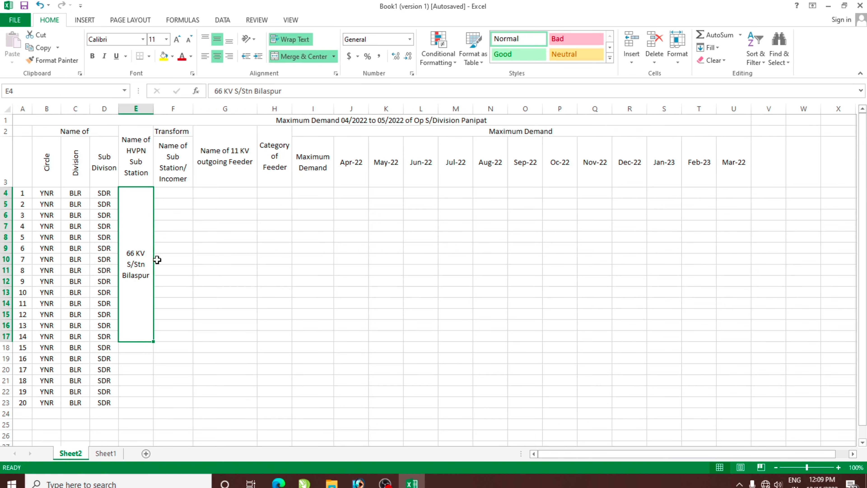
left_click(174, 192)
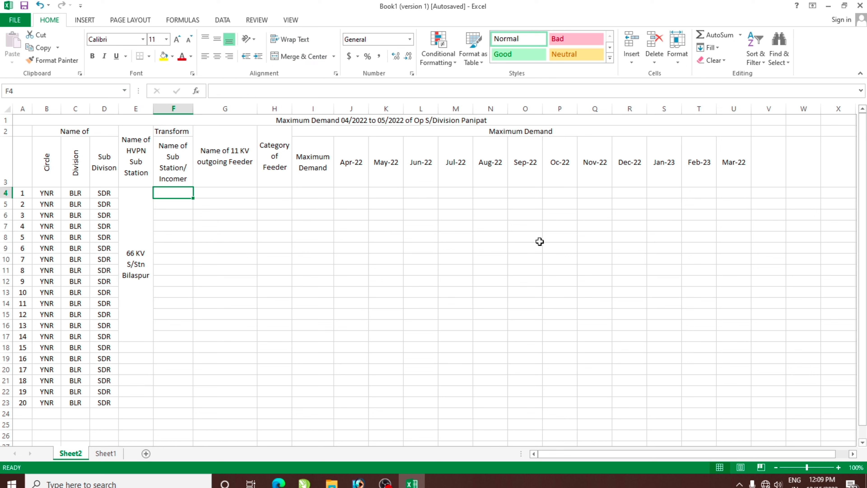
Enter 'T-1 25/31.5 mva 66/11Kv' in F4, then merge, wrap and middle-align F4:F17.
type("T-1 25/31.5 mva 66/1")
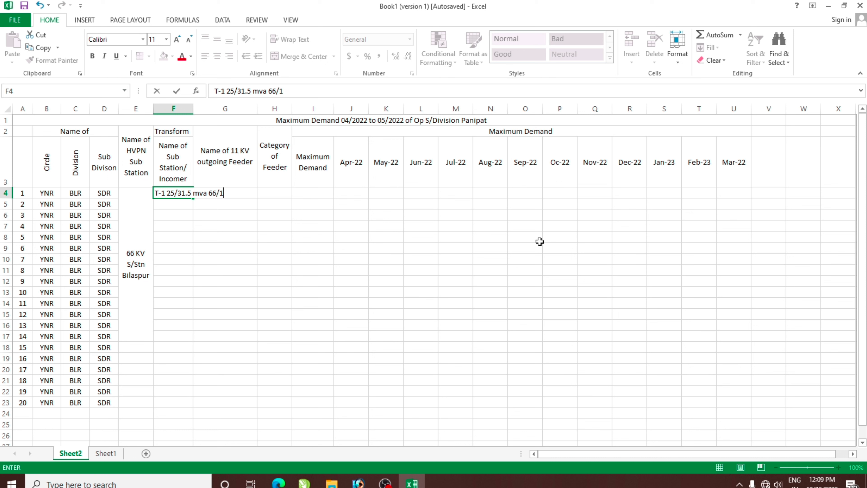
type("Kv")
key("Return")
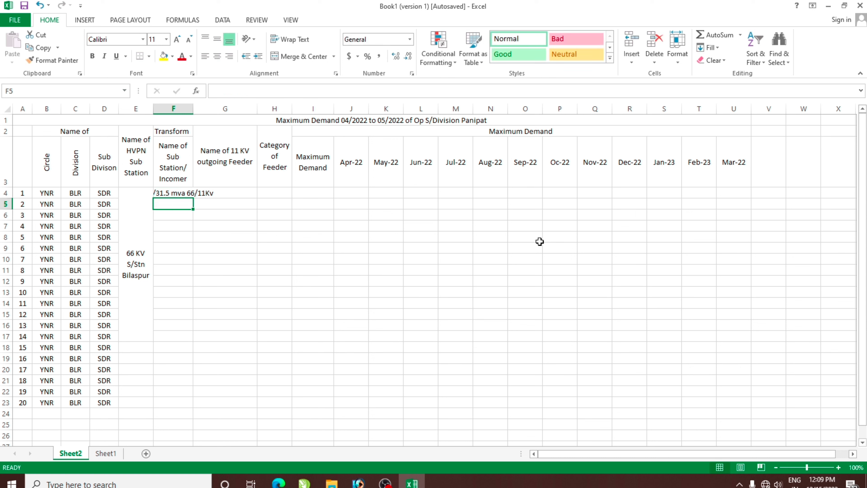
left_click_drag(171, 194, 180, 332)
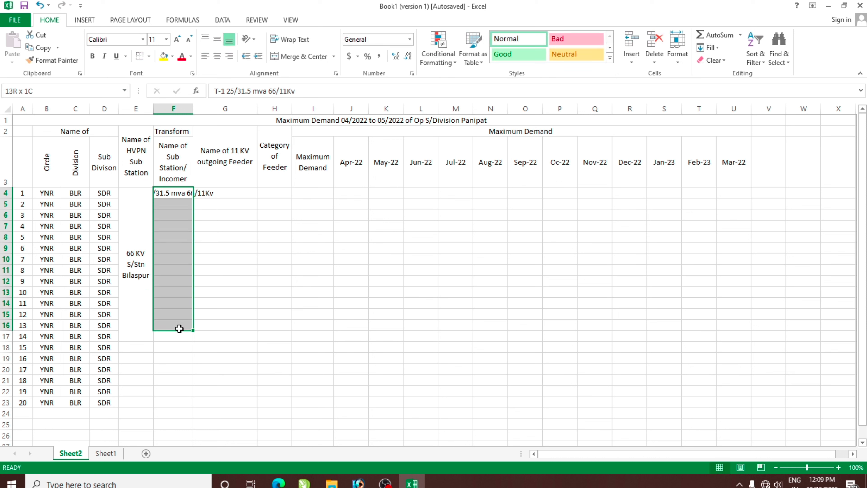
left_click(302, 57)
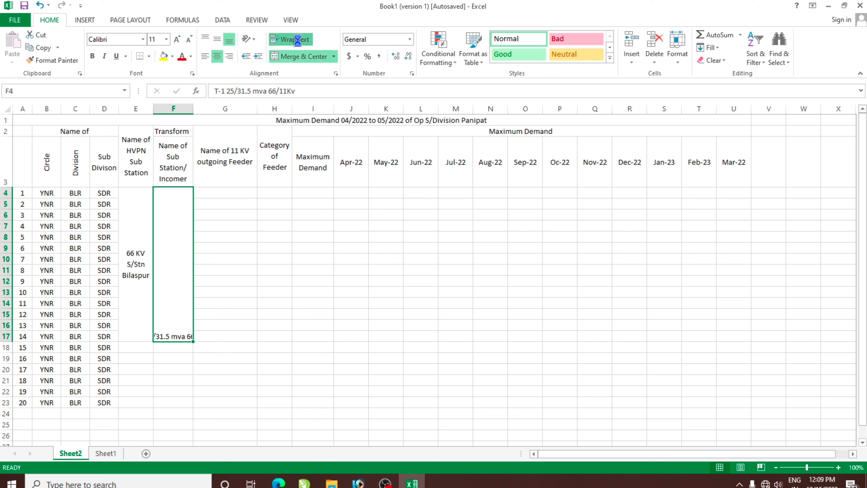
left_click(291, 39)
left_click(217, 40)
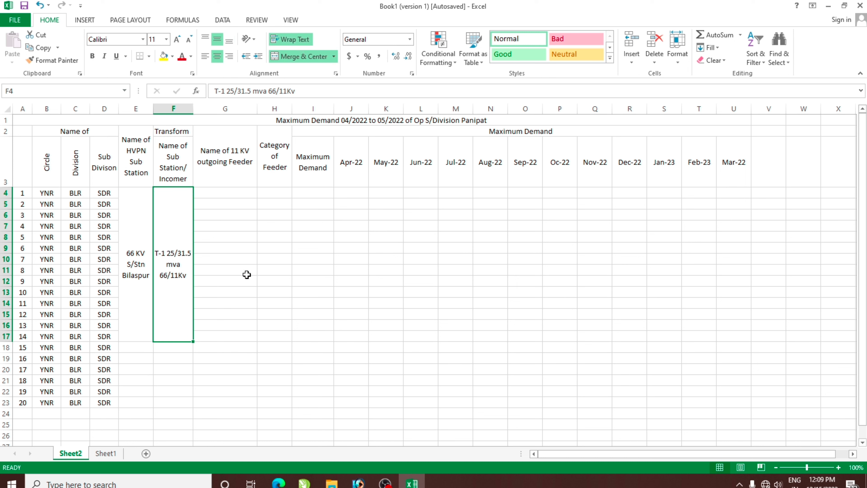
left_click(250, 347)
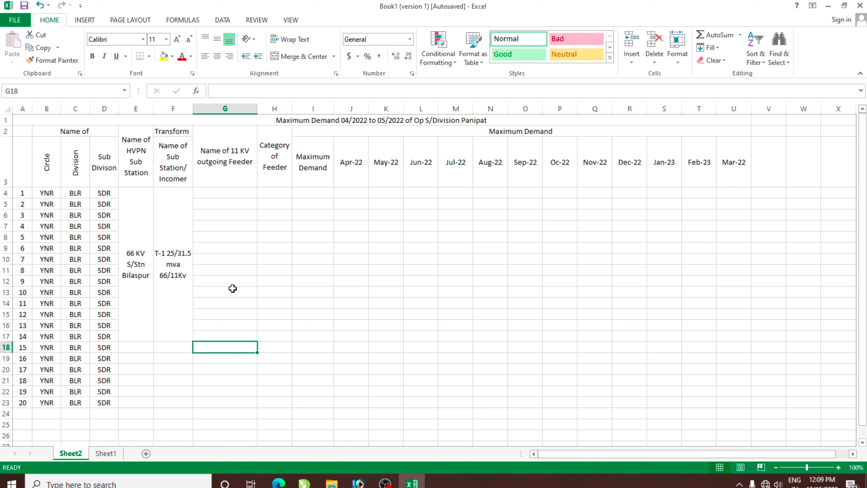
Extend the serial numbers in column A down to 28 in row 31.
scroll(146, 340, "down", 1)
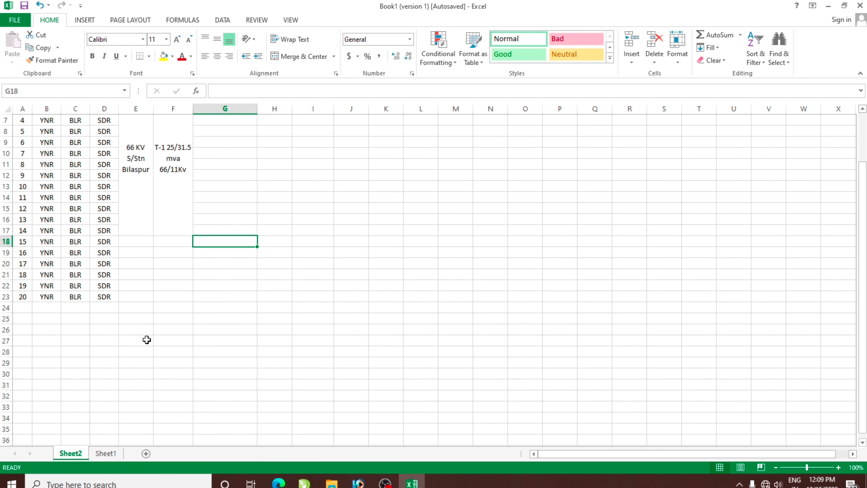
scroll(145, 340, "down", 2)
left_click(26, 269)
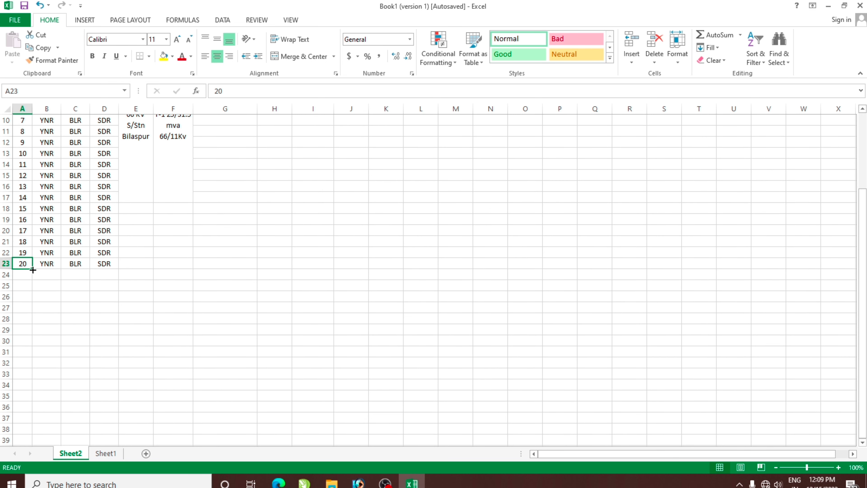
left_click_drag(27, 252, 34, 346)
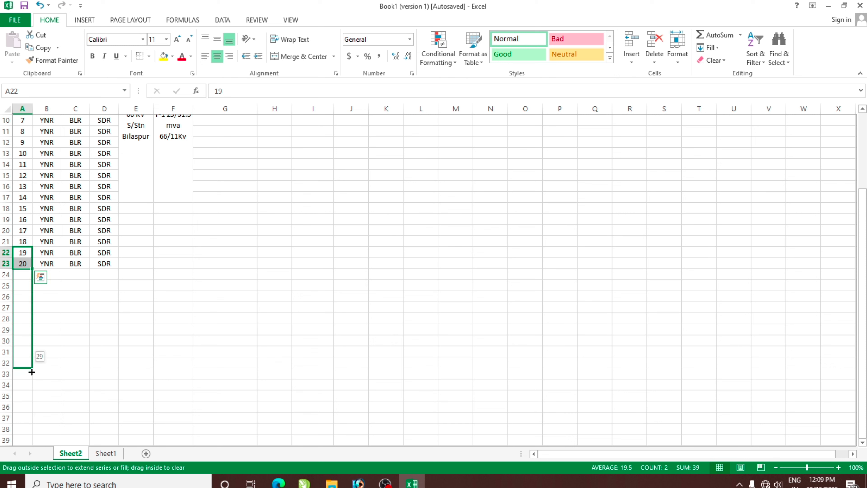
left_click_drag(33, 351, 34, 357)
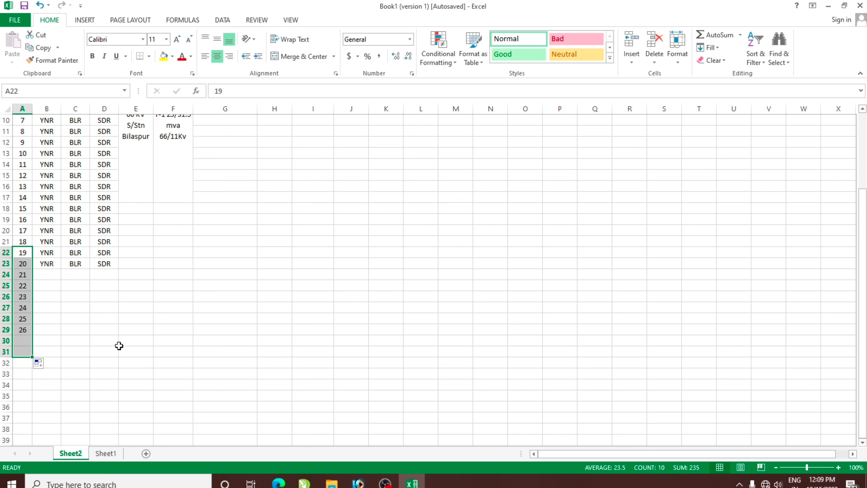
left_click(120, 342)
Fill YNR, BLR and SDR from B23:D23 down through row 31.
mouse_move(41, 265)
left_mouse_down()
mouse_move(102, 264)
mouse_move(110, 355)
left_mouse_up()
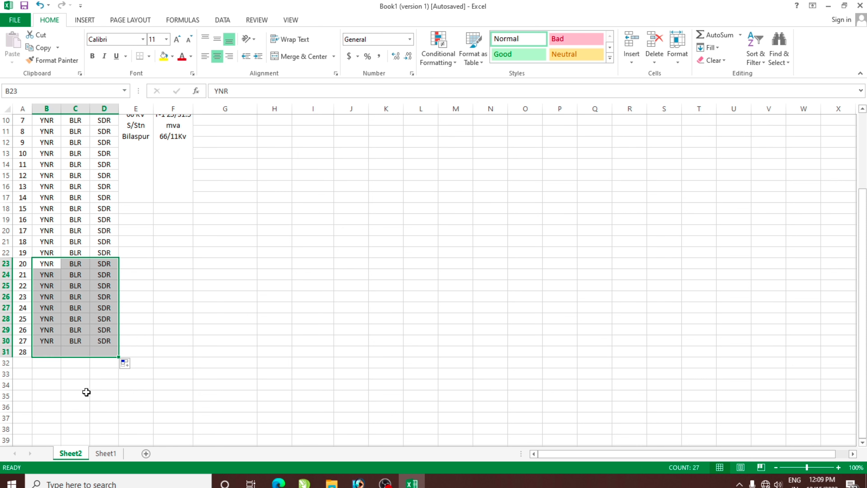
left_click(80, 395)
left_click(134, 212)
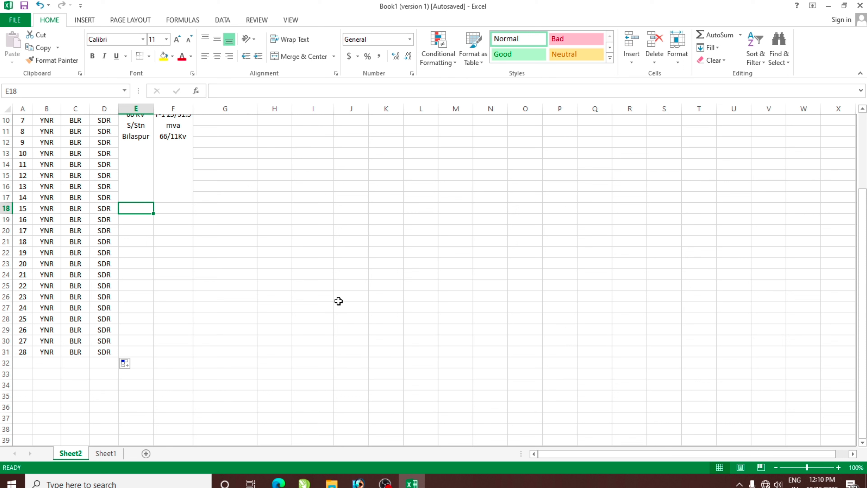
Copy the merged substation cell E4 to E18 and the transformer cell F4 to F18.
left_click(136, 168)
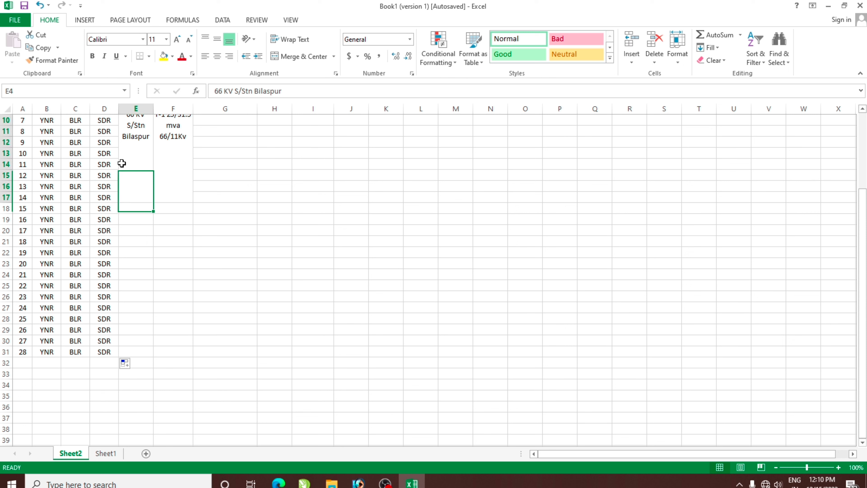
key("ctrl+c")
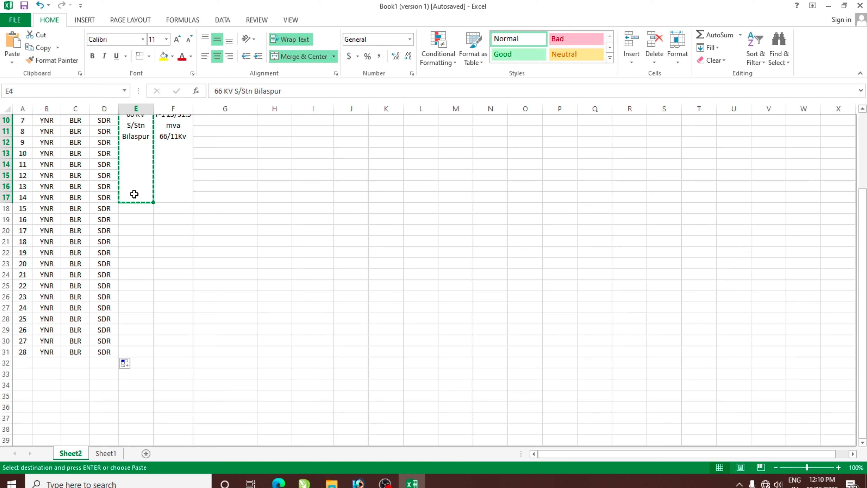
left_click(133, 208)
key("Return")
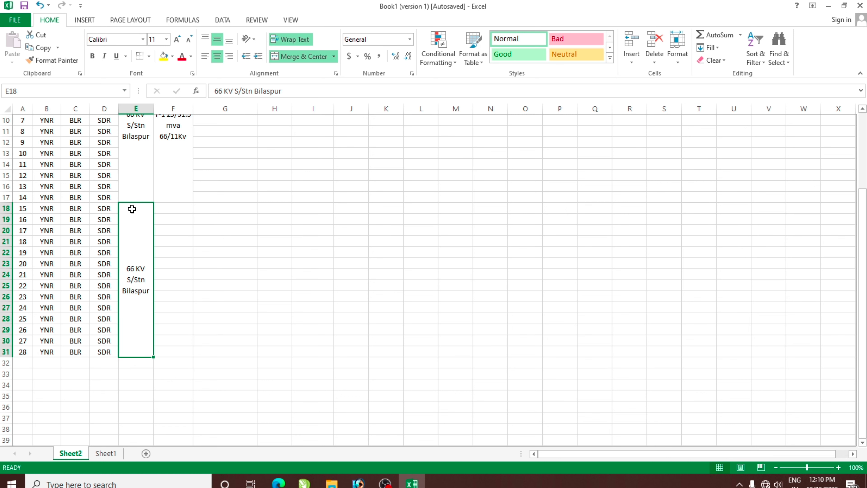
left_click(179, 175)
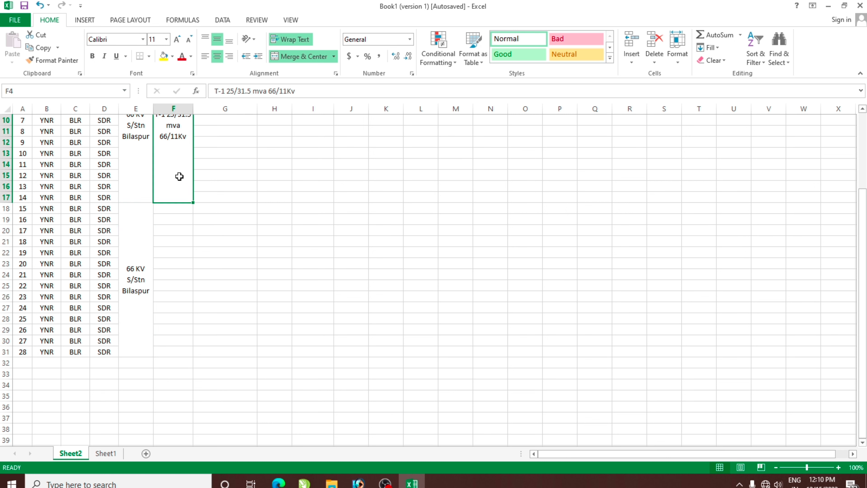
key("ctrl+c")
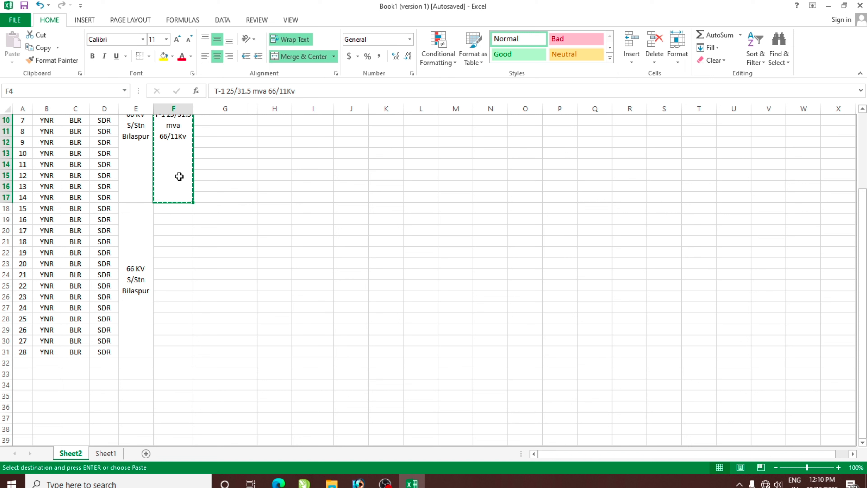
left_click(171, 209)
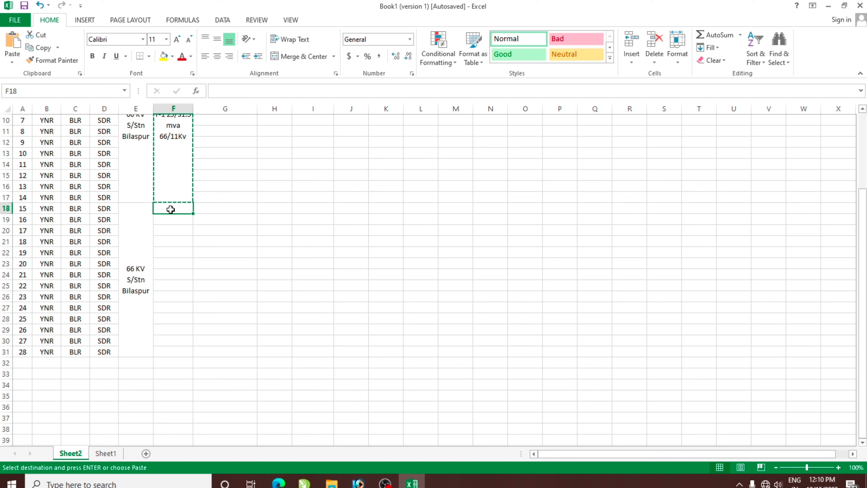
key("Return")
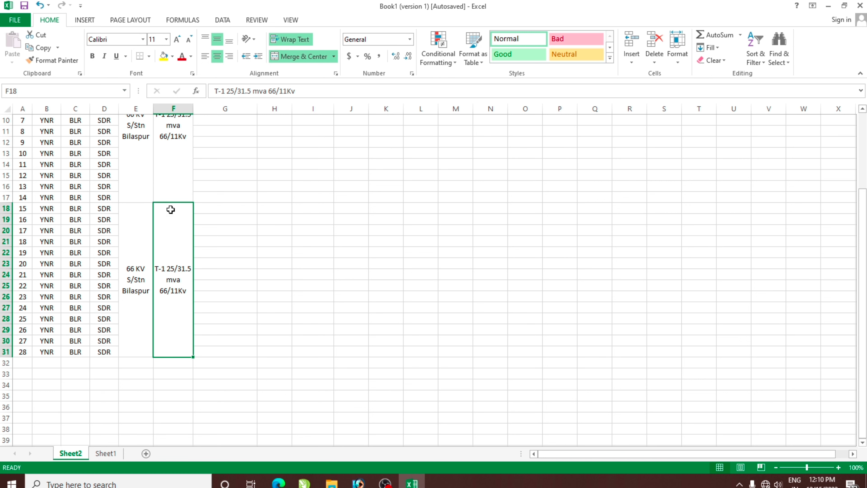
Change the F18 transformer name from T-1 to T-2 25/31.5 mva 66/11Kv.
double_click(159, 267)
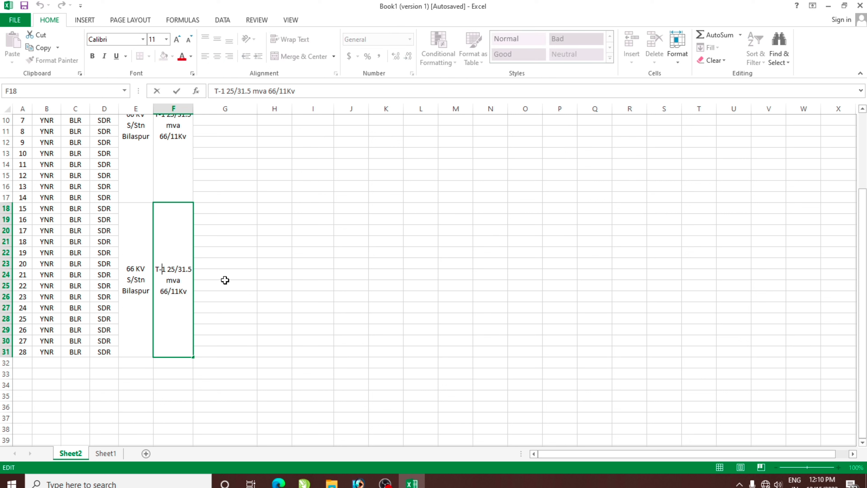
key("BackSpace")
type("2")
key("Return")
left_click(113, 453)
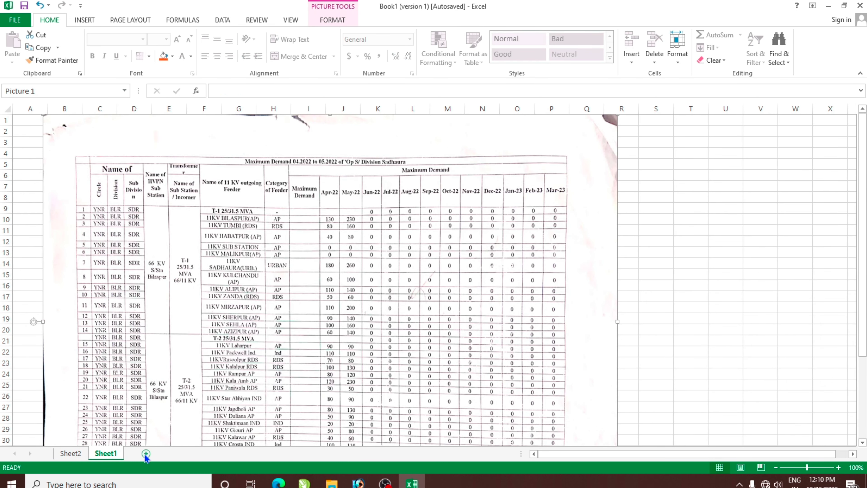
left_click(71, 454)
left_click(219, 319)
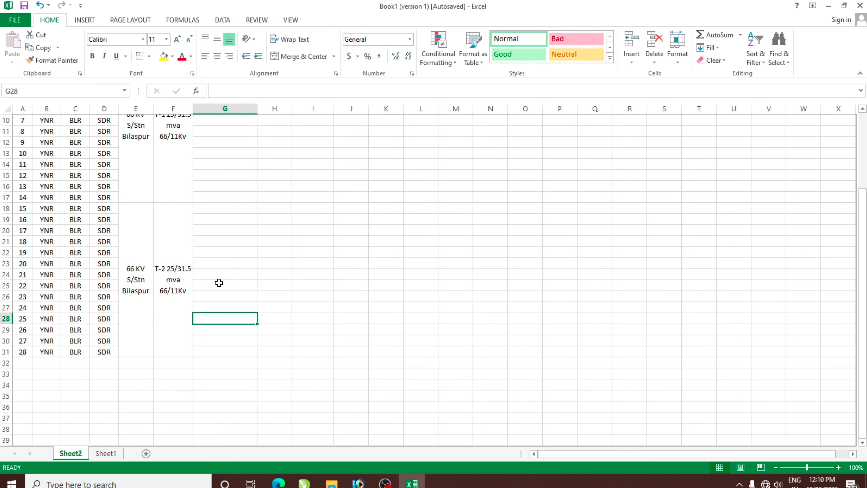
scroll(218, 283, "up", 2)
scroll(219, 282, "up", 1)
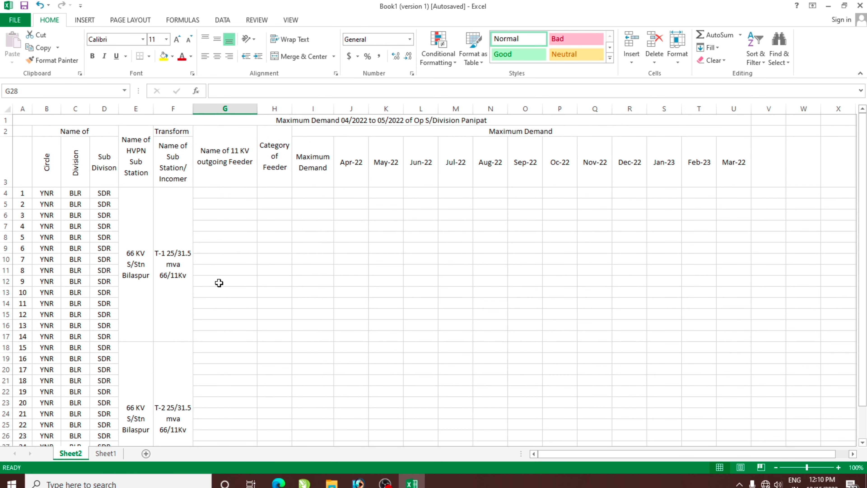
Paste a copy of the merged T-1 25/31.5 mva 66/11Kv cell at G4.
left_click(224, 193)
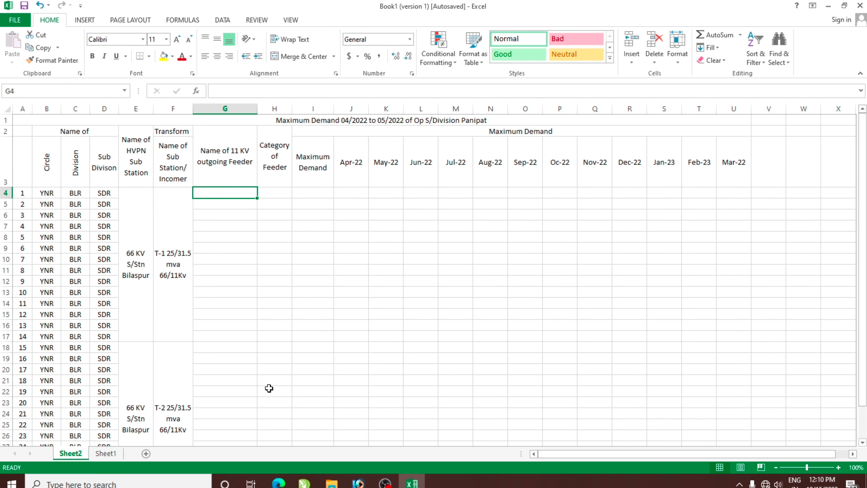
type("t")
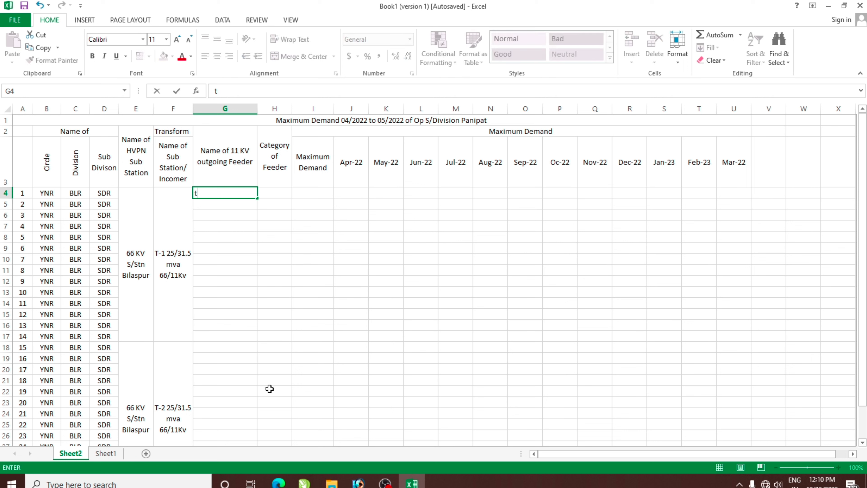
type("T-")
type("1")
key("Return")
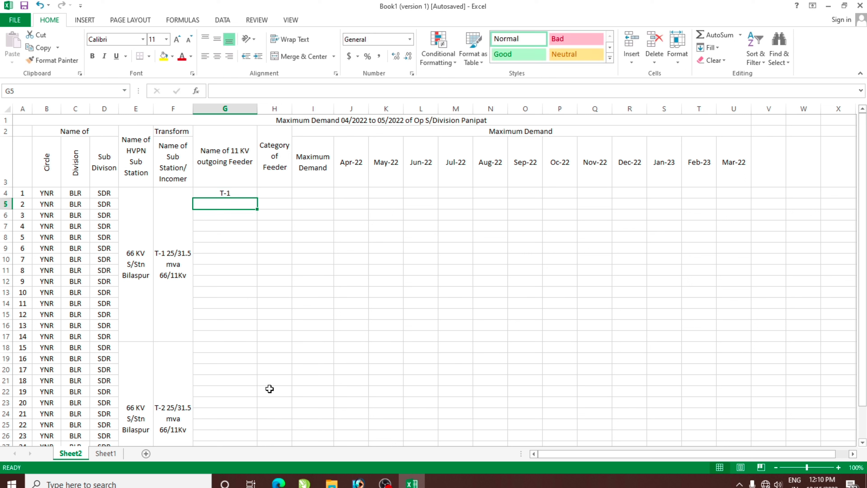
key("Up")
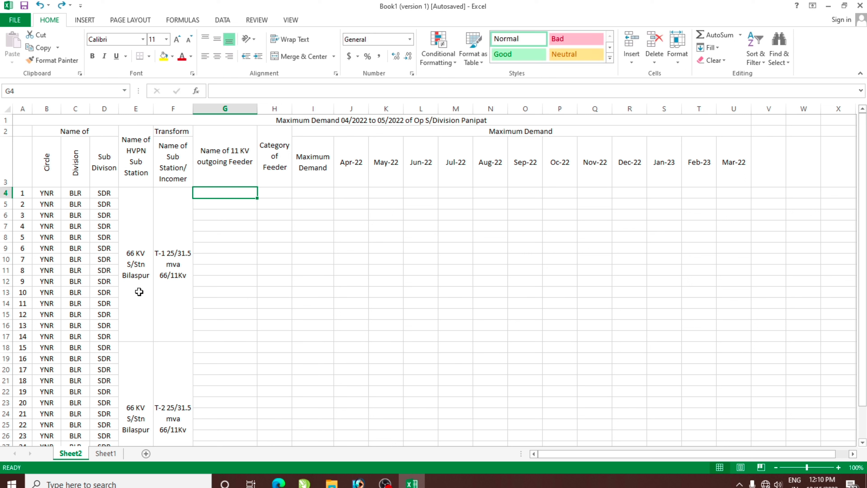
left_click(162, 275)
key("ctrl+c")
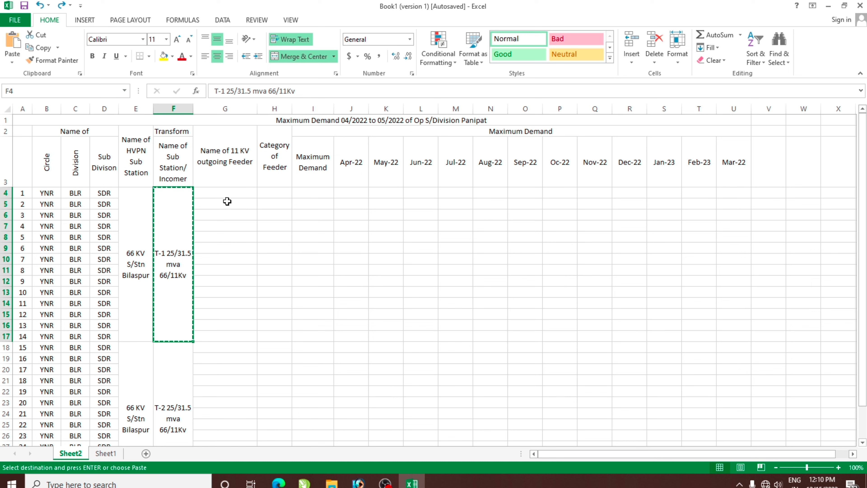
left_click(227, 194)
key("ctrl+v")
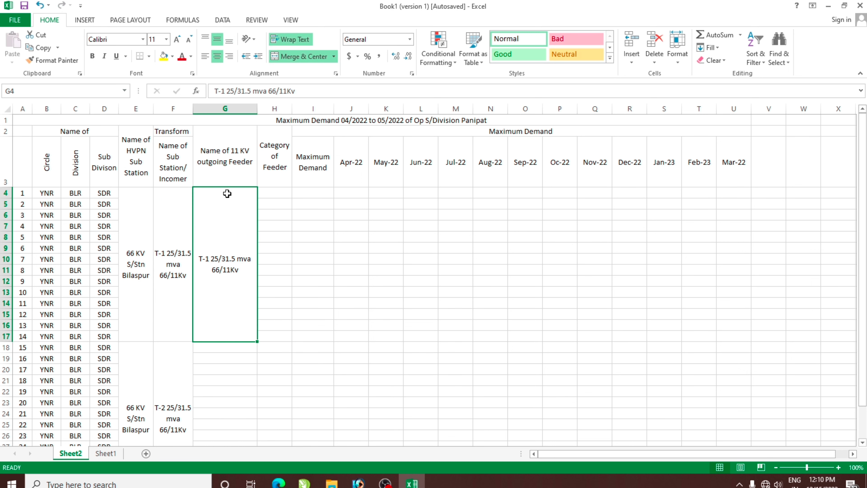
Unmerge G4:G17 so the transformer name sits in G4 alone.
left_click(302, 60)
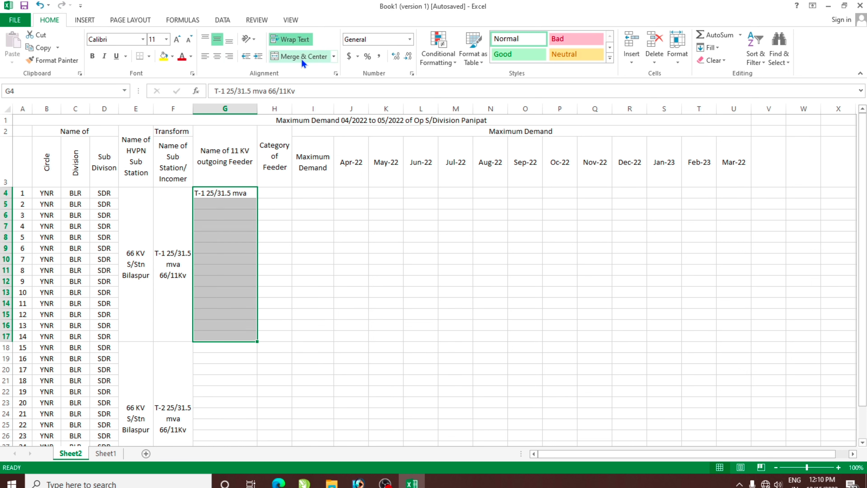
left_click(247, 314)
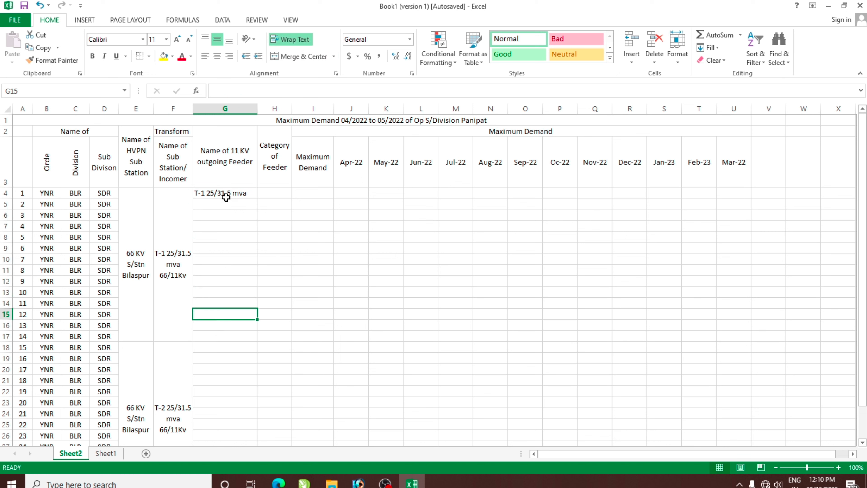
left_click(226, 194)
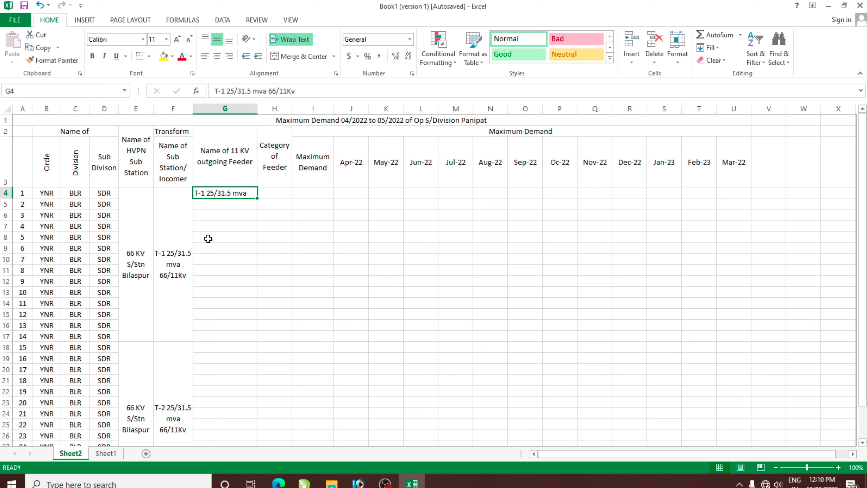
left_click(224, 207)
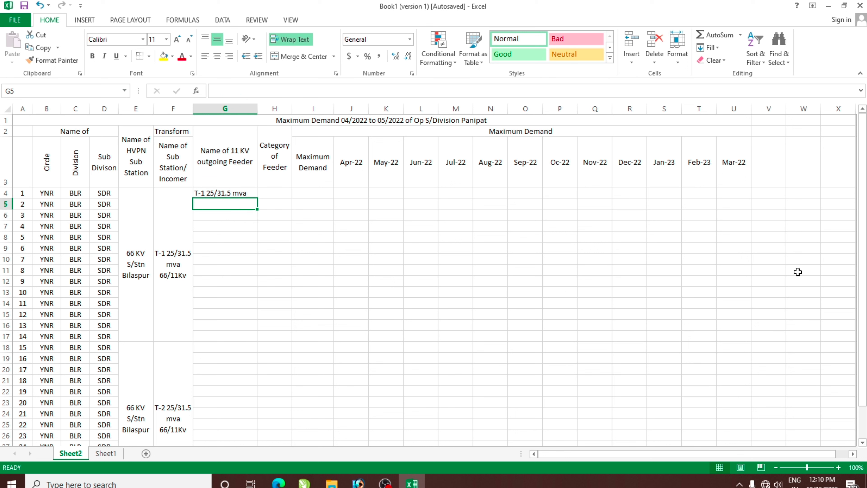
Enter feeder names 11 KV BILASPUR(AP) in G5 and 11 KV TUMBI (RDS) in G6.
type("11")
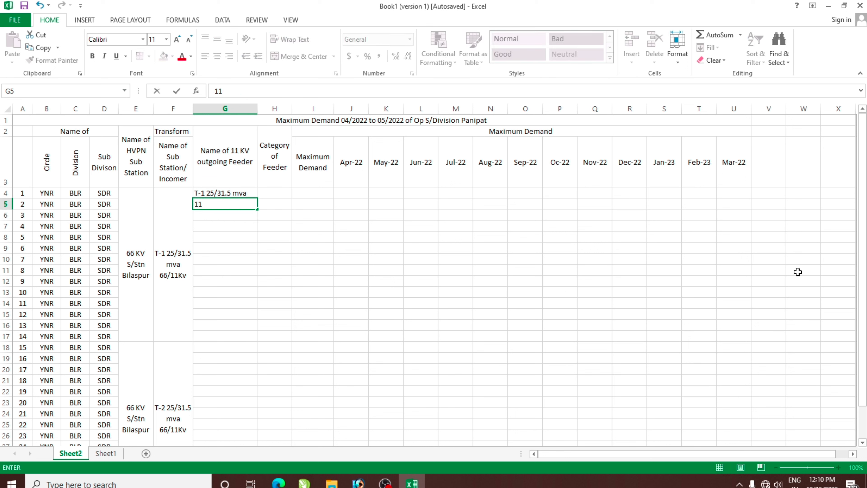
type(" KV")
type(" bi")
key("BackSpace")
key("BackSpace")
key("BackSpace")
key("BackSpace")
type("V B")
type("ILASPUR(AP")
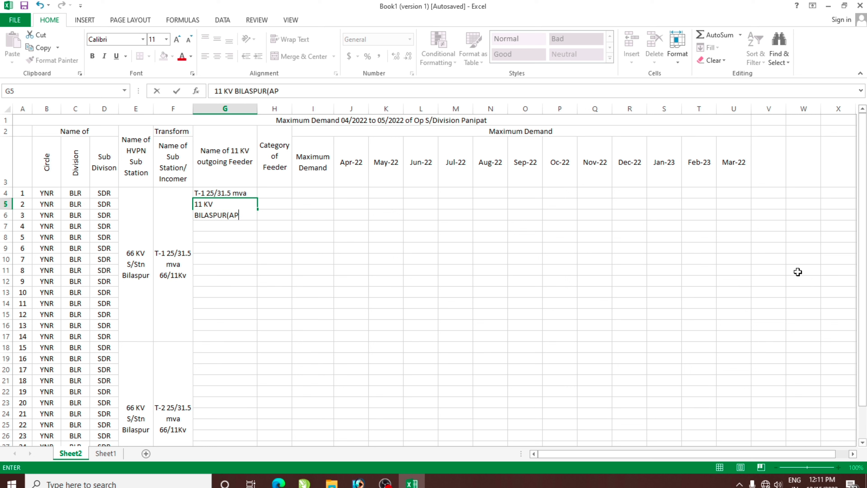
type(")")
key("Return")
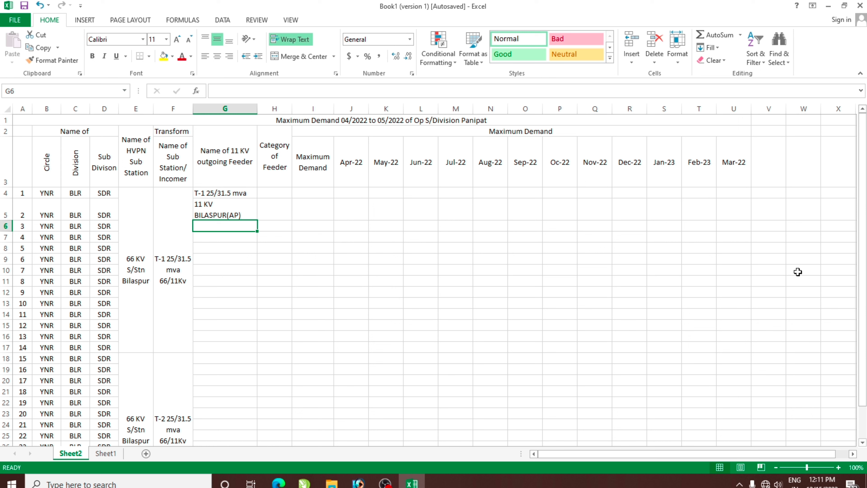
type("11")
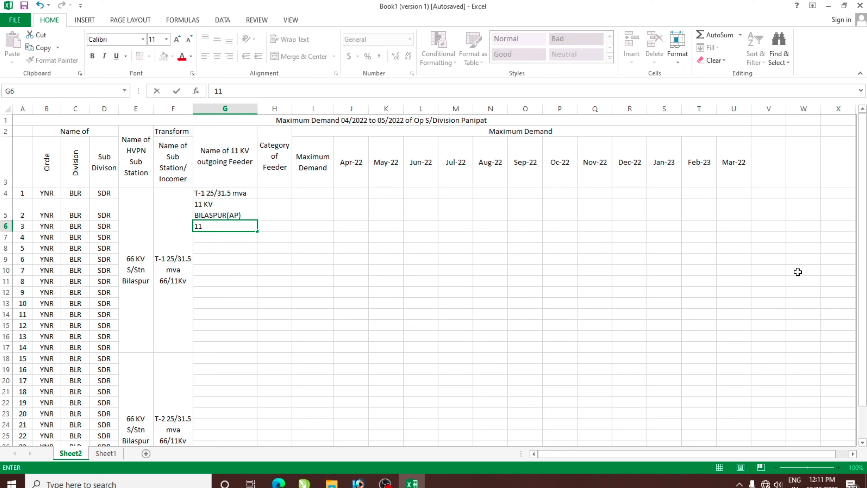
type(" KV")
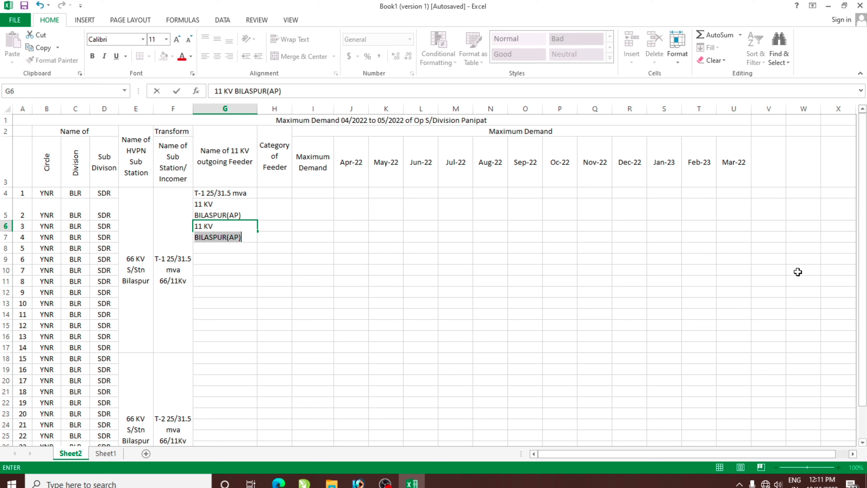
type(" TUMBI")
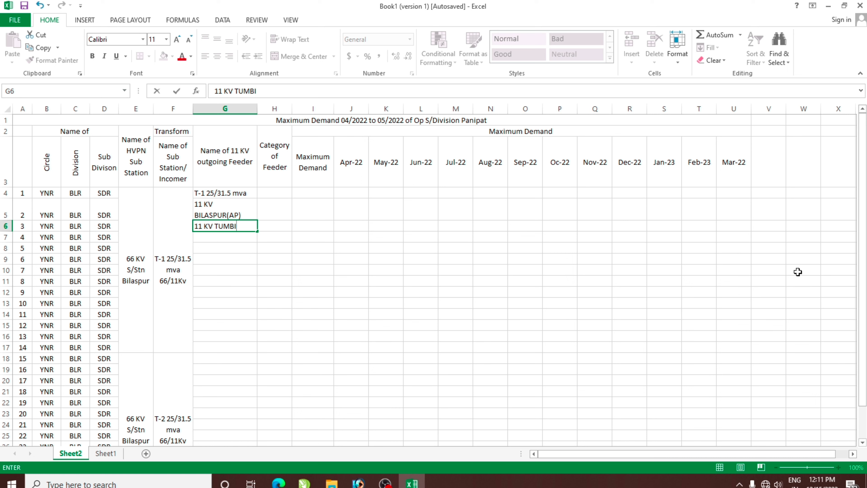
type(" (RDS")
type(")")
key("Return")
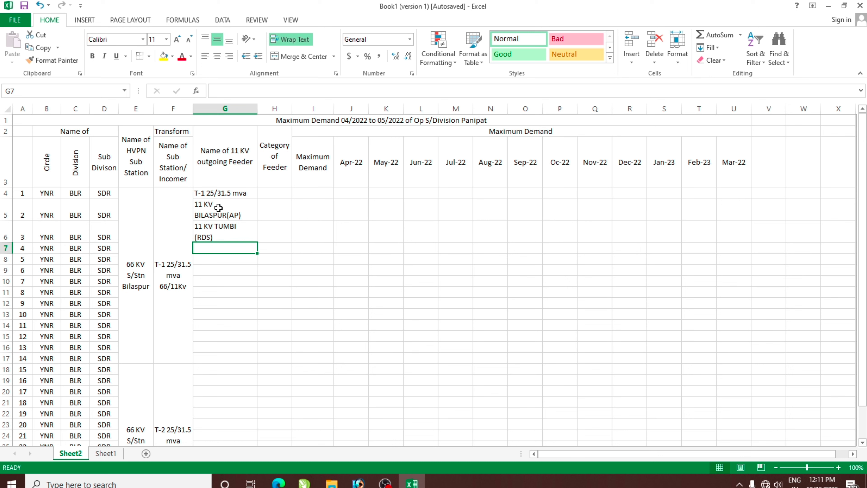
left_click_drag(219, 207, 228, 227)
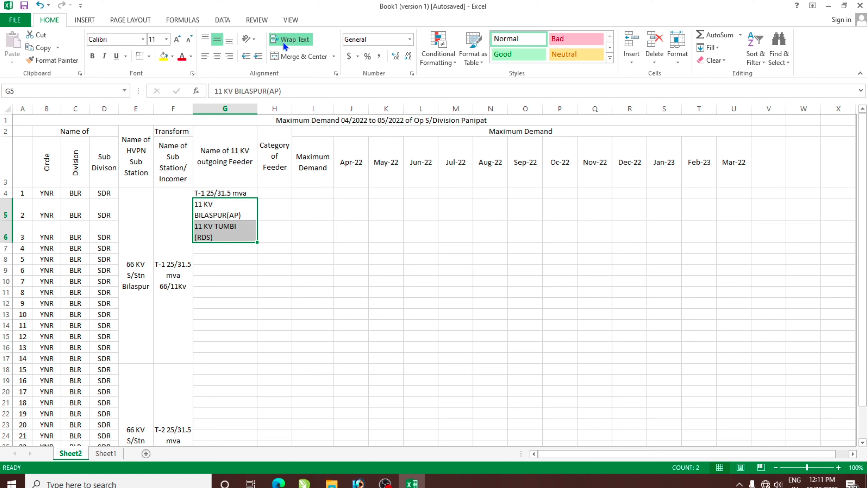
Turn off Wrap Text for G5:G6 and widen column G to fit the feeder names.
left_click(290, 39)
left_click(263, 272)
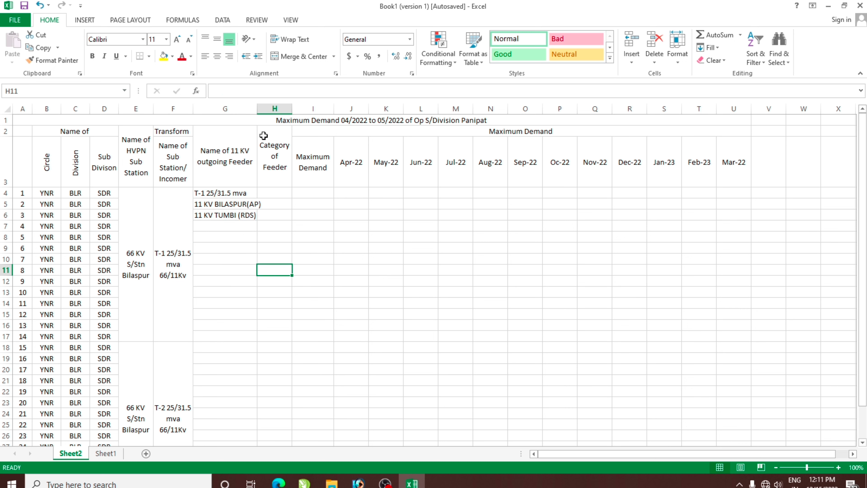
left_click_drag(259, 109, 266, 109)
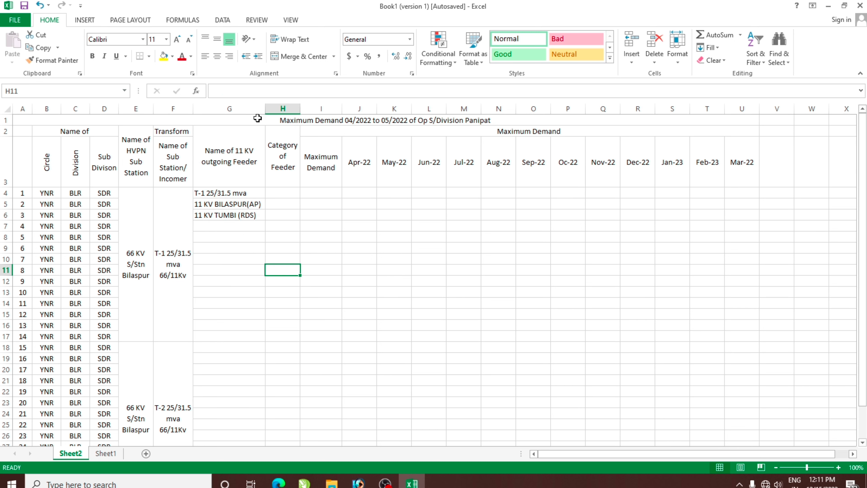
Enter 11KV SUB STATION as the feeder name in G7 and G8.
left_click(224, 226)
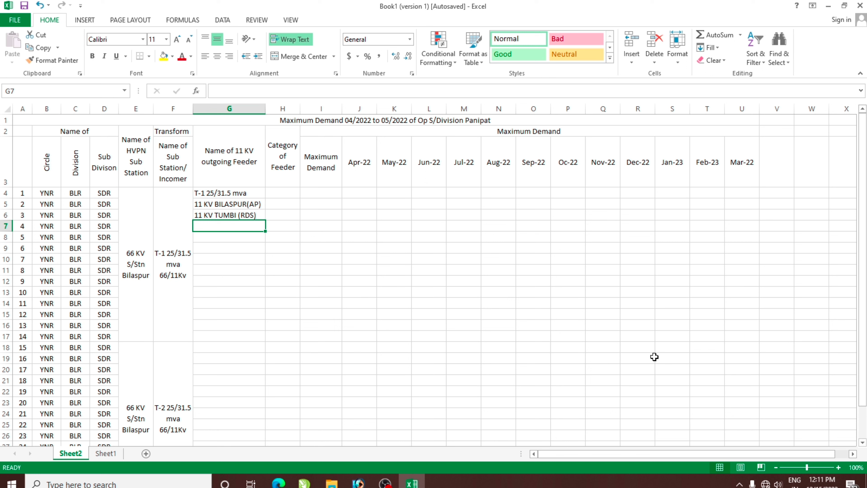
type("11")
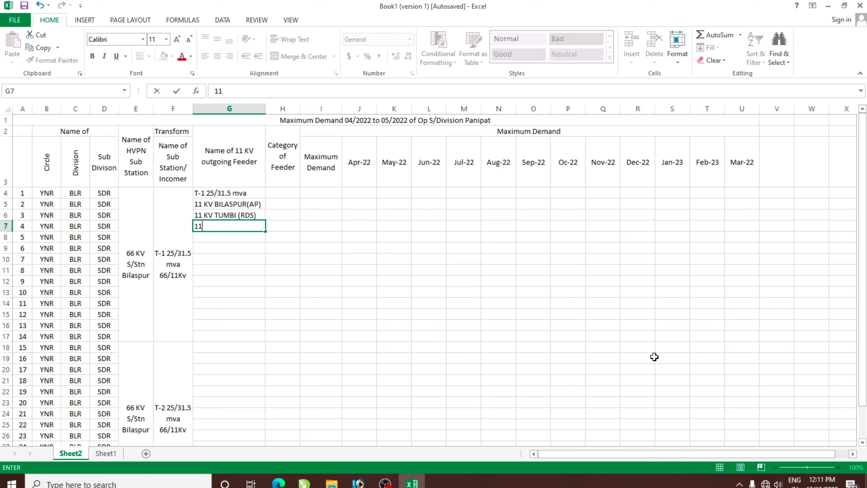
type("KV SU")
type("B STATION")
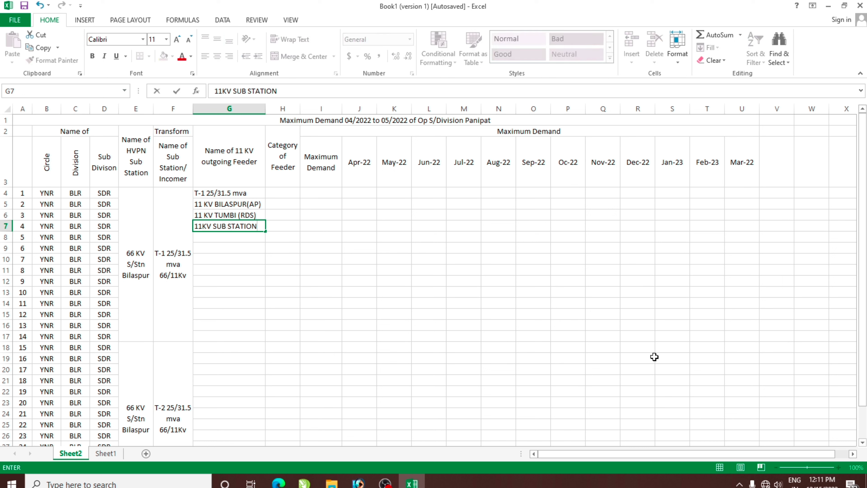
key("Return")
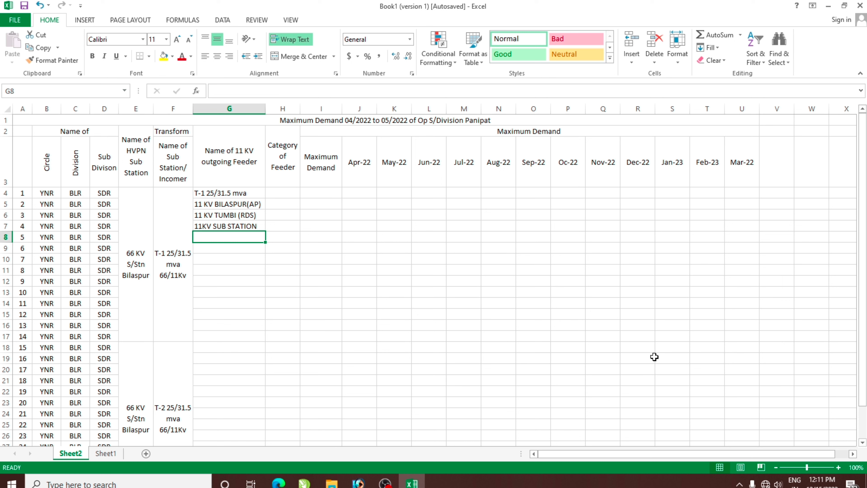
type("11KV S")
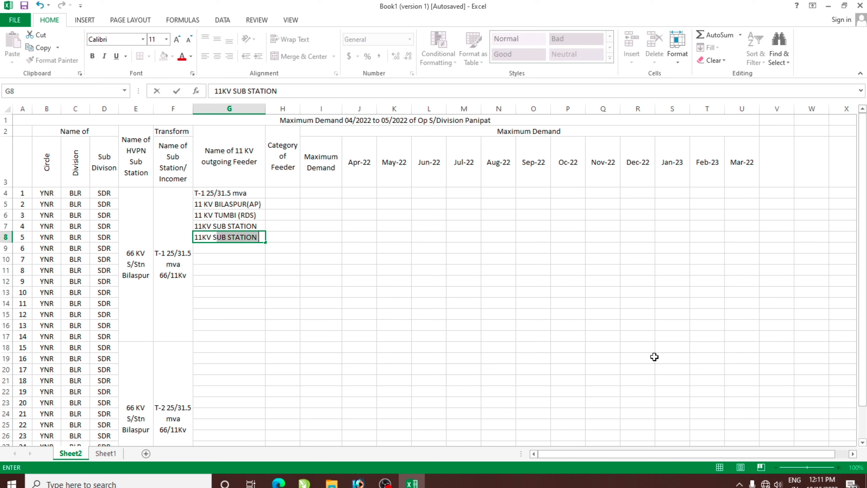
type("UB ")
type("STATIO")
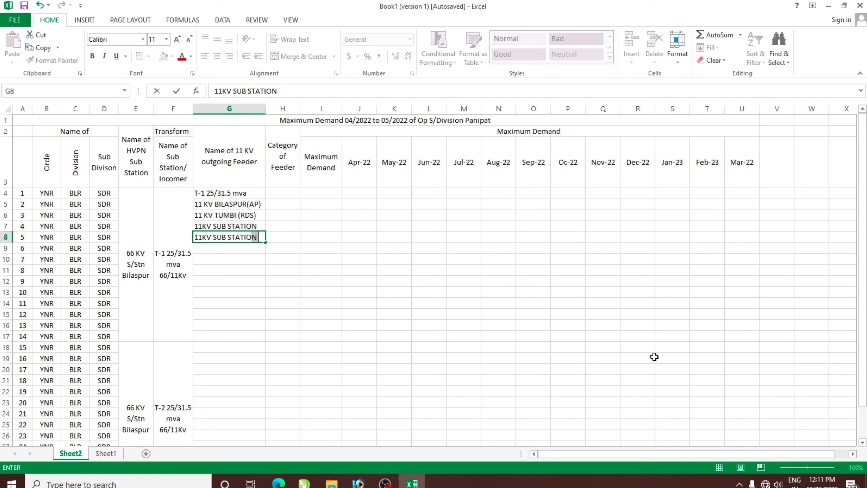
type("N")
Copy the five feeder entries in G4:G8 into G9:G13.
key("Return")
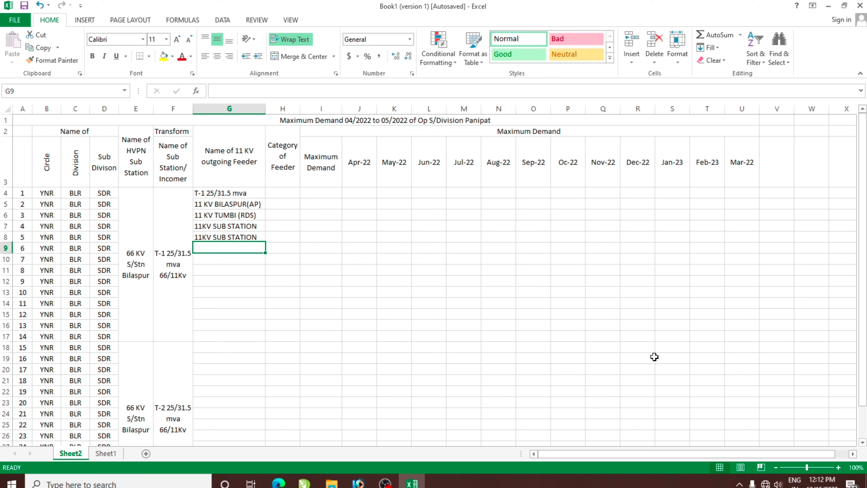
left_click_drag(209, 197, 222, 239)
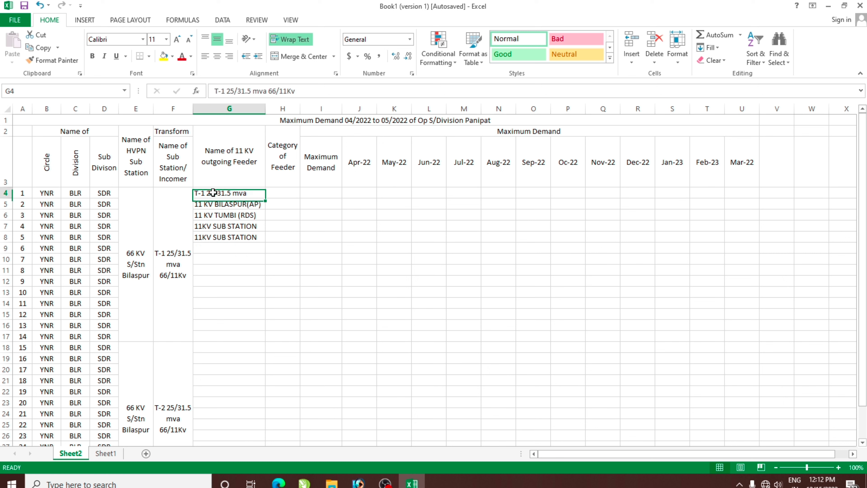
key("ctrl+c")
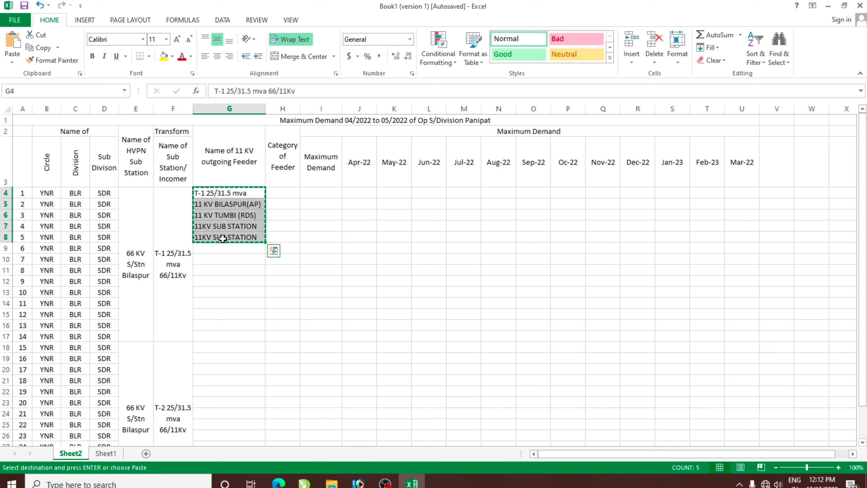
left_click_drag(225, 248, 229, 420)
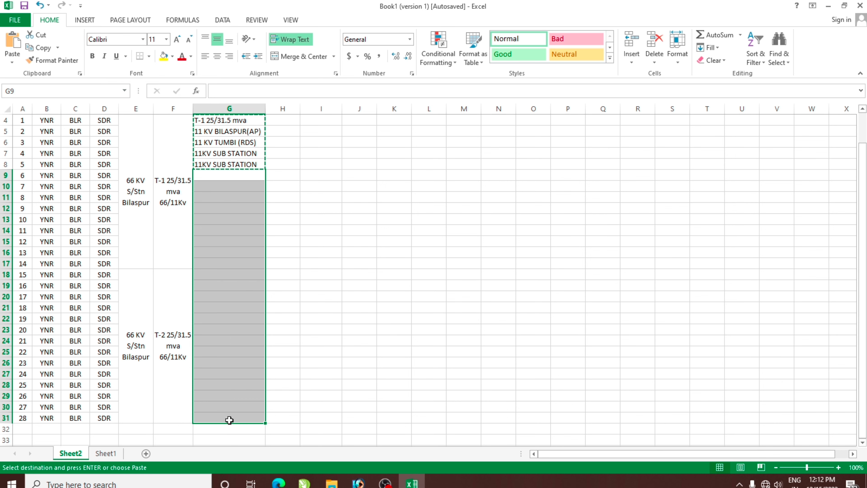
key("Return")
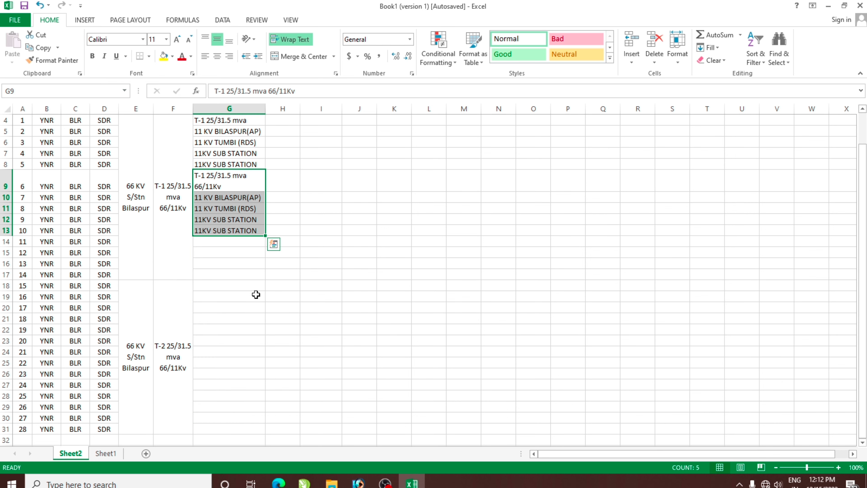
Fill the feeder pattern down column G to row 31, incrementing the KV numbers.
mouse_move(265, 235)
left_mouse_down()
mouse_move(254, 411)
mouse_move(260, 405)
left_mouse_up()
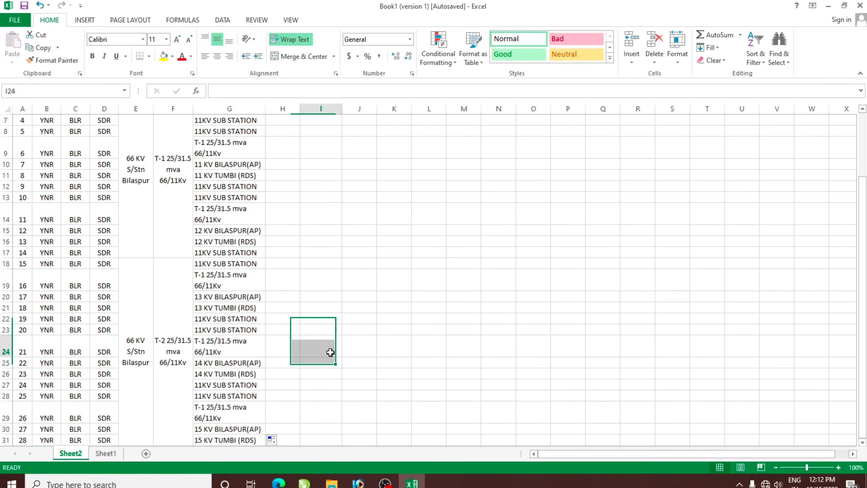
left_click(233, 316)
scroll(232, 315, "down", 1)
scroll(232, 314, "down", 2)
scroll(232, 315, "up", 5)
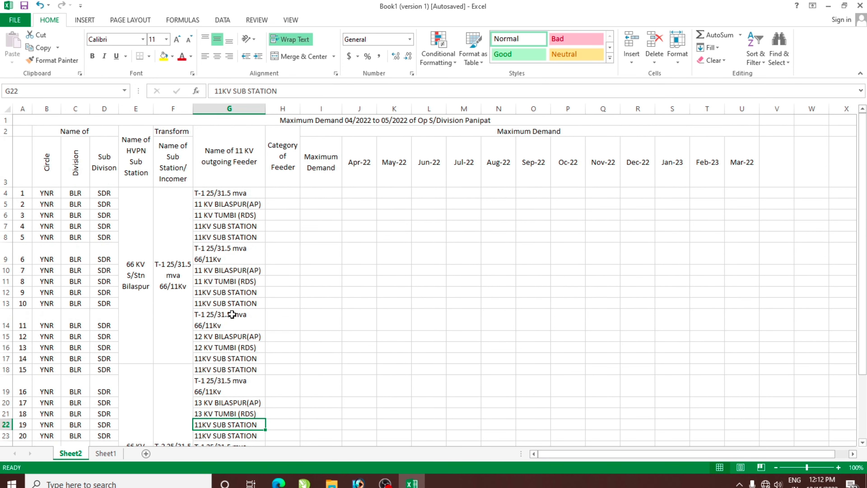
Enter categories AP, RDS, AP, AP, AP, URBAN, AP, AP, RDS in H4:H12.
left_click(283, 189)
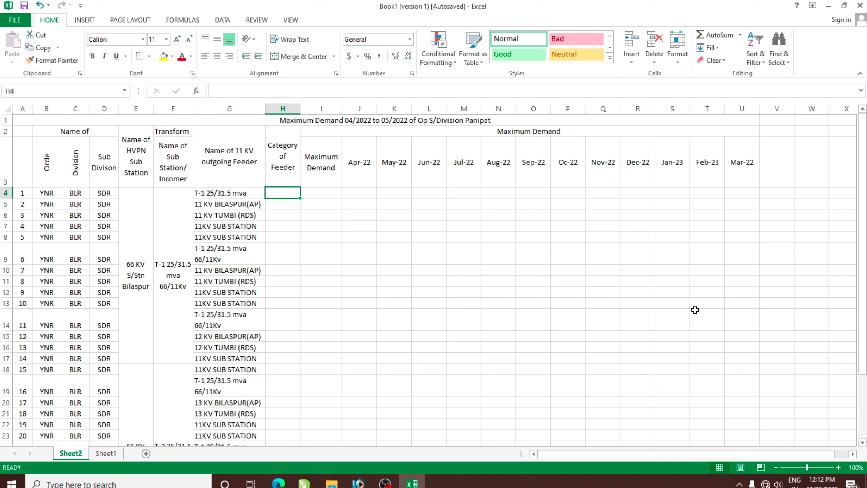
type("ap")
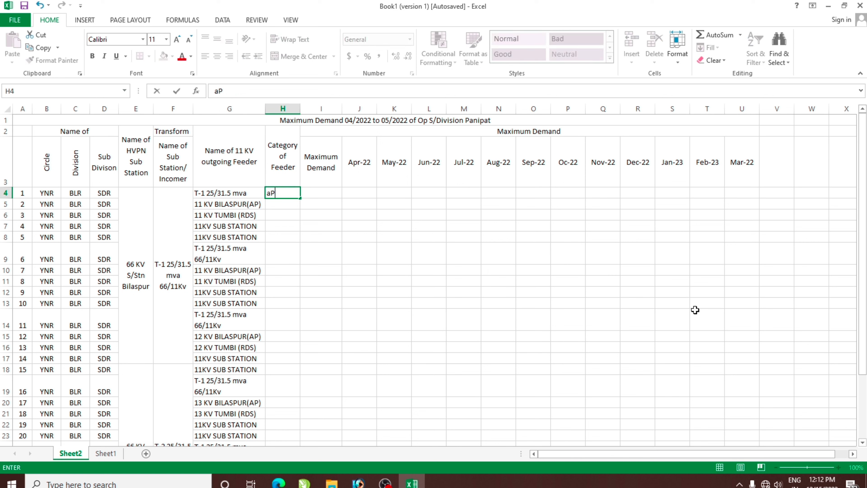
key("BackSpace")
key("BackSpace")
type("AP")
key("Return")
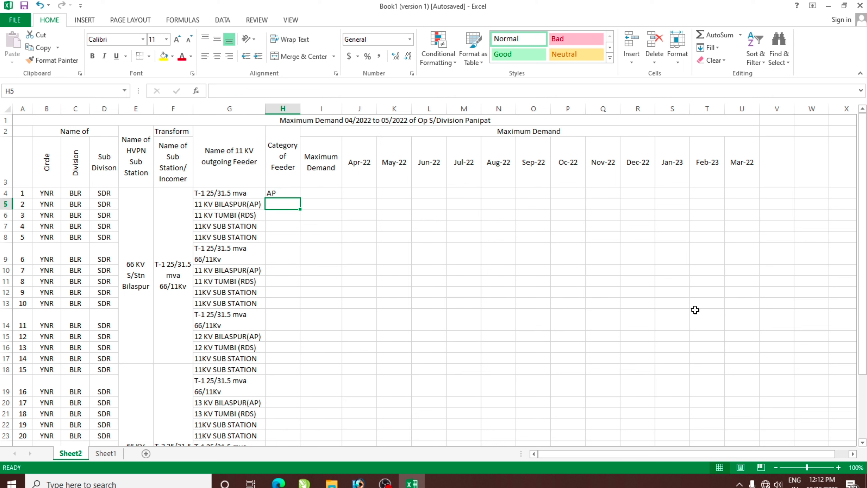
type("RDS")
key("Return")
type("AP")
key("Return")
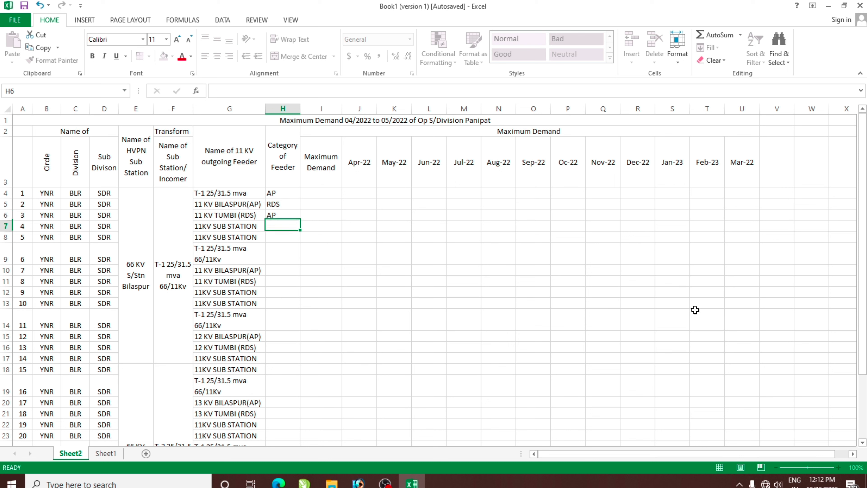
type("AP")
key("Return")
type("AP")
key("Return")
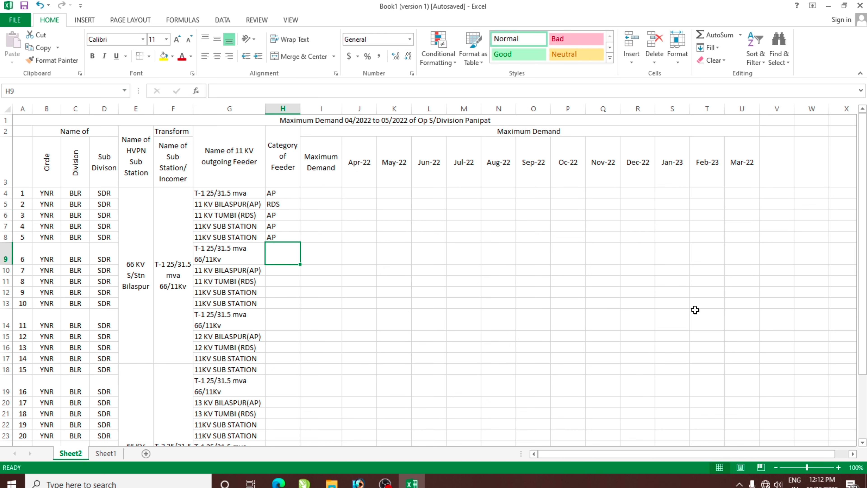
type("URBAN")
key("Return")
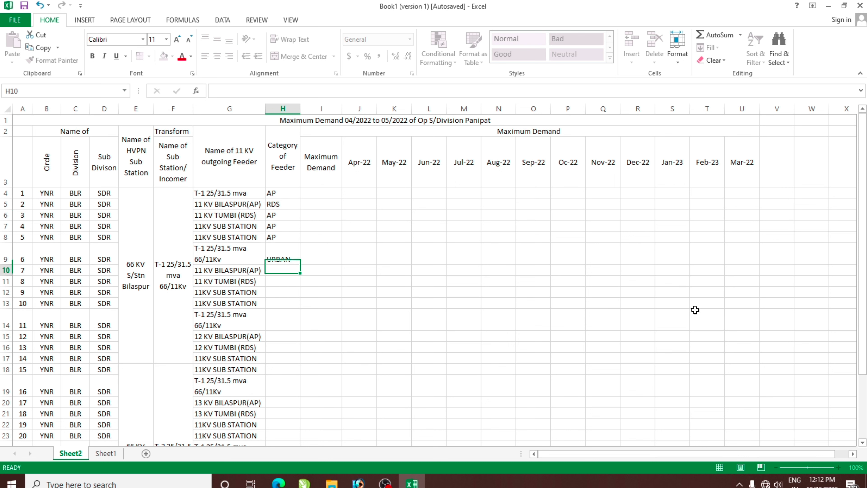
type("AP")
key("Return")
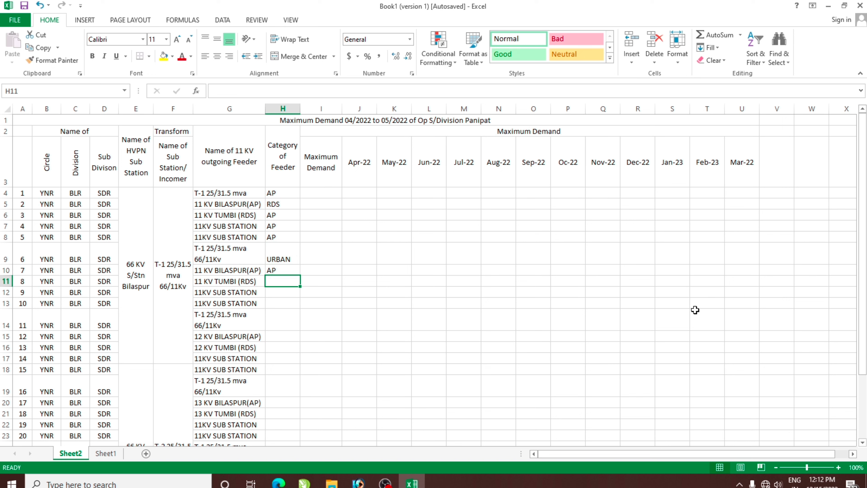
type("AP")
key("Return")
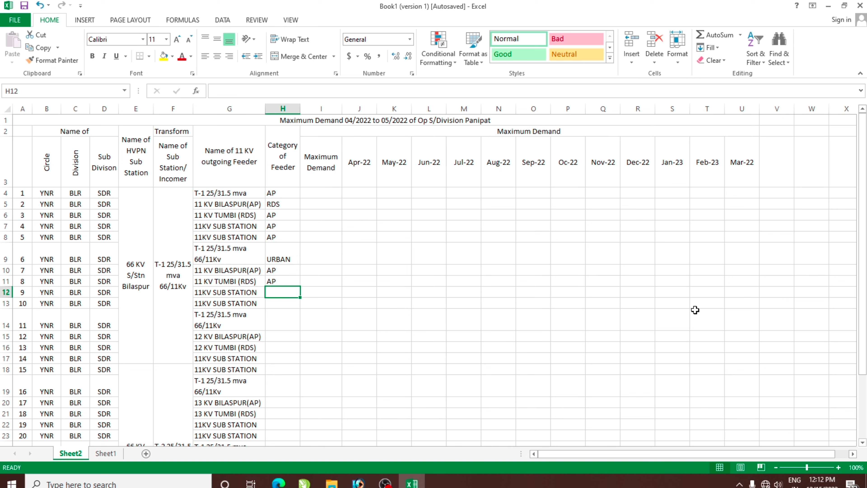
type("RDS")
key("Return")
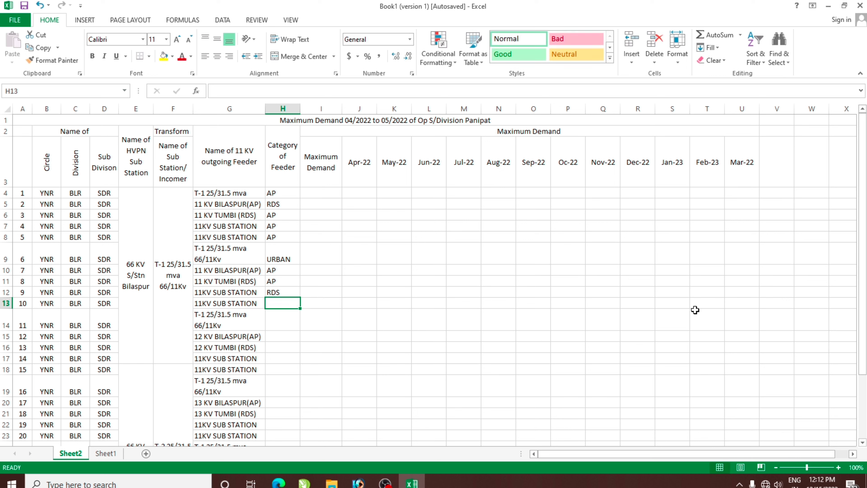
Enter AP for rows 13–18, Ind in H19 and RDS in H20:H22.
type("AP")
key("Return")
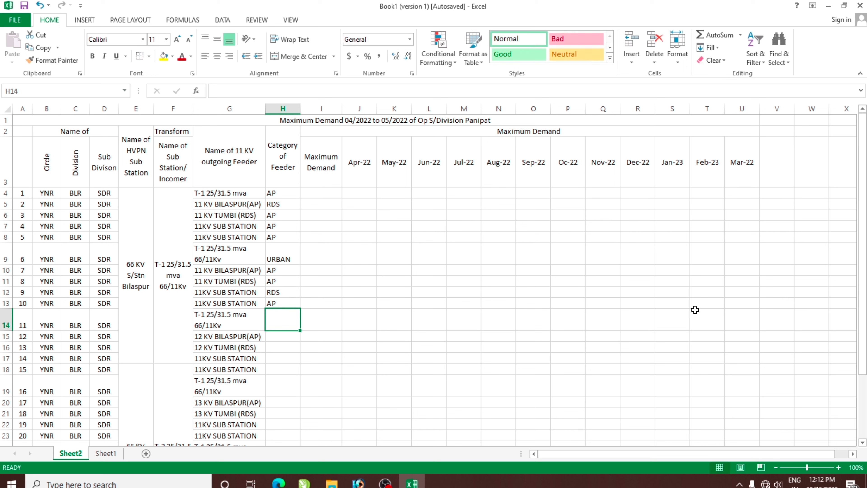
type("AP")
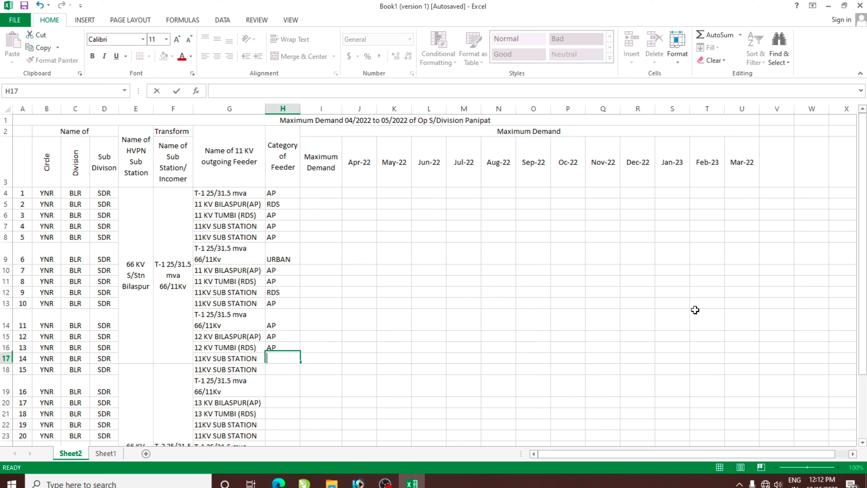
type(" AP AP AP AP")
key("Return")
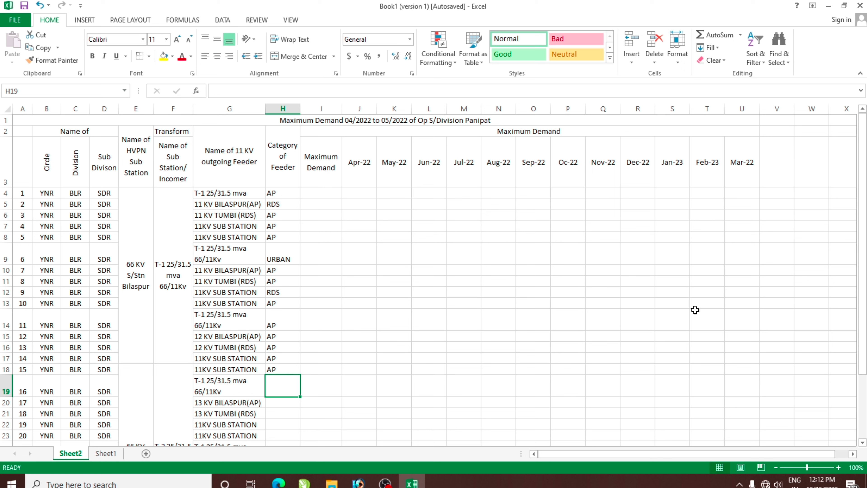
type("Ind")
key("Return")
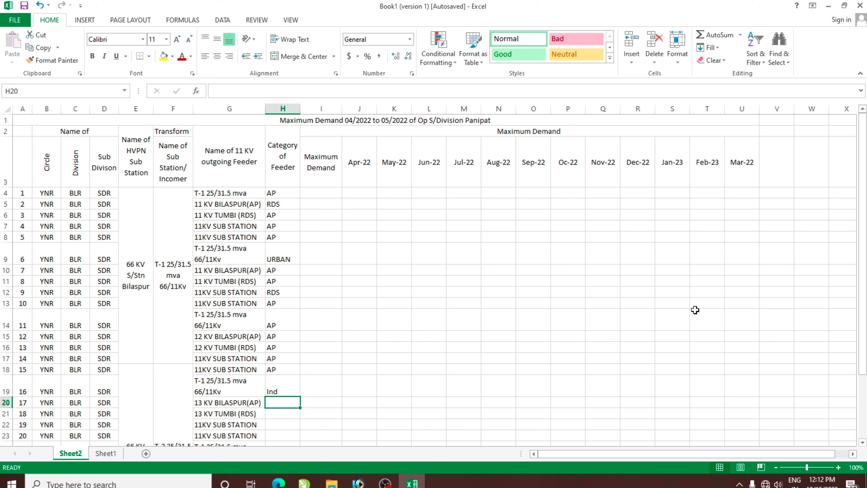
type("rds")
key("Return")
type("r")
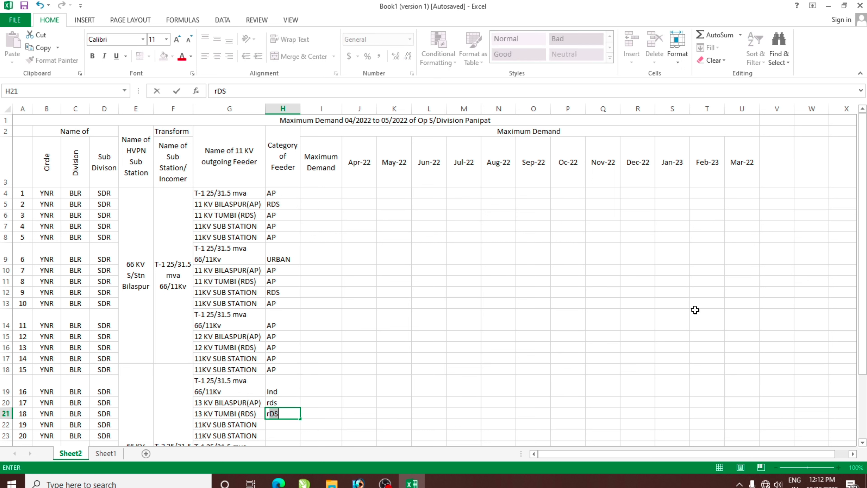
key("Return")
type("r")
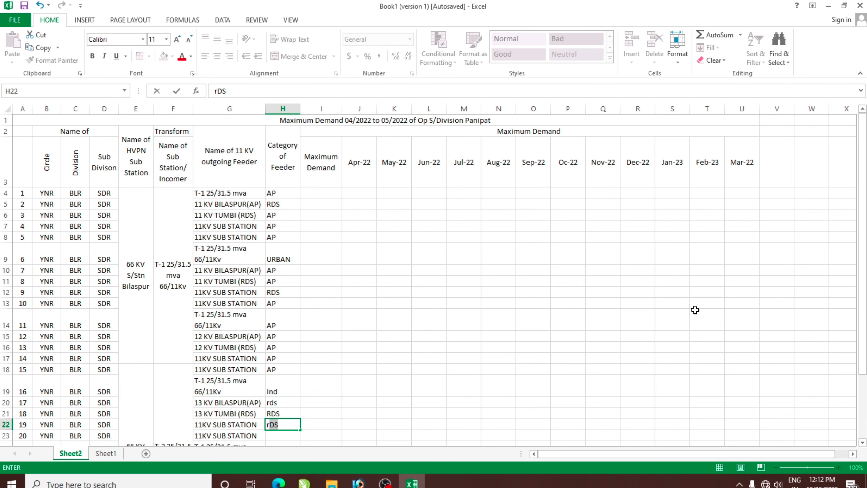
key("Return")
Enter AP and RDS categories for rows 23–31, ending with AP for the last feeder.
scroll(443, 333, "down", 1)
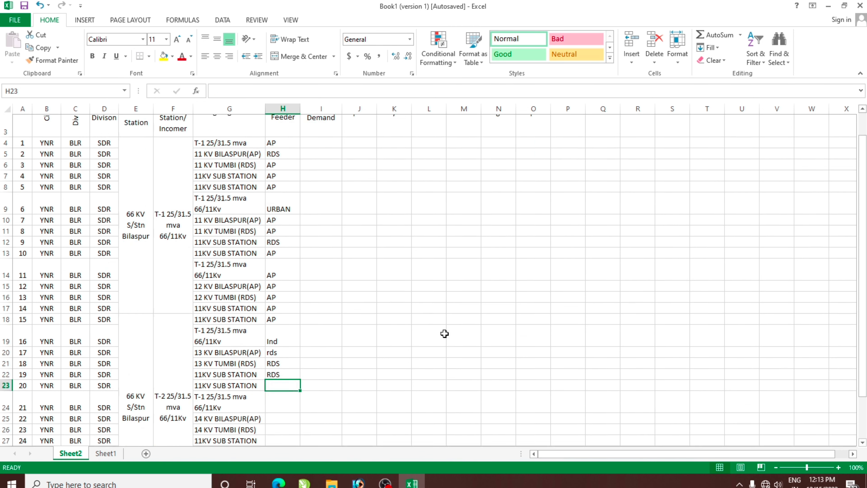
scroll(393, 342, "down", 1)
scroll(289, 320, "down", 1)
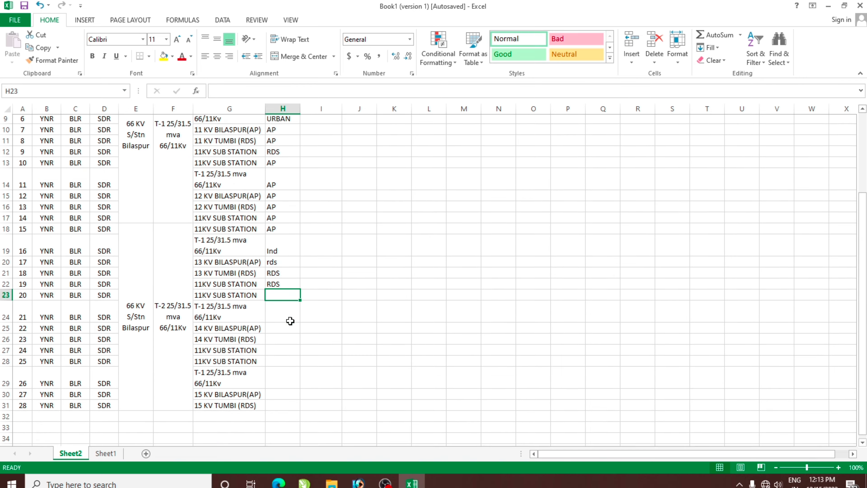
type("ap")
key("Return")
type("ap")
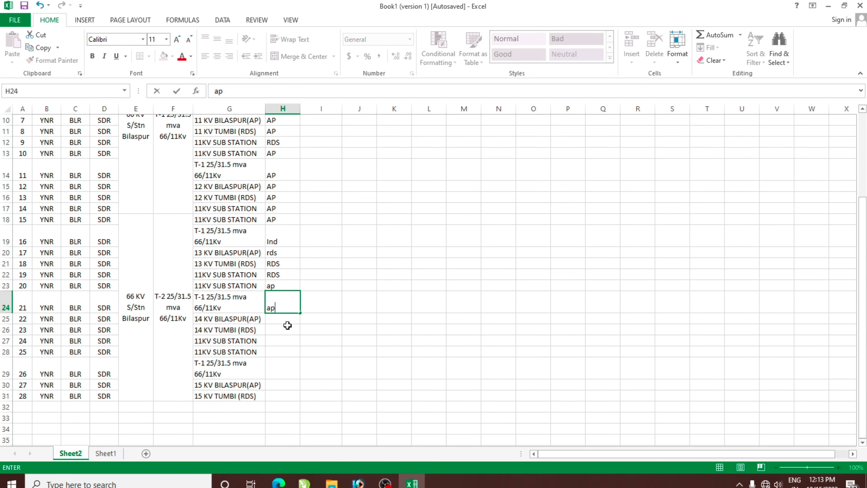
key("Return")
type("a")
left_click(287, 325)
key("Return")
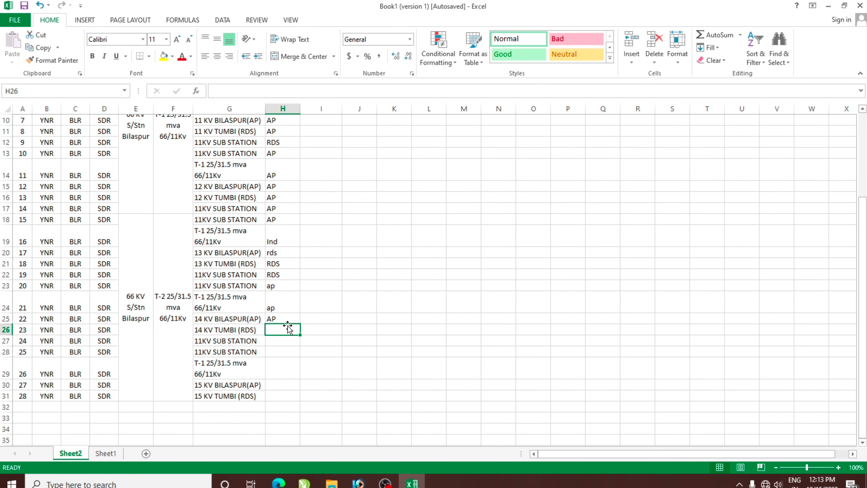
type("RDS")
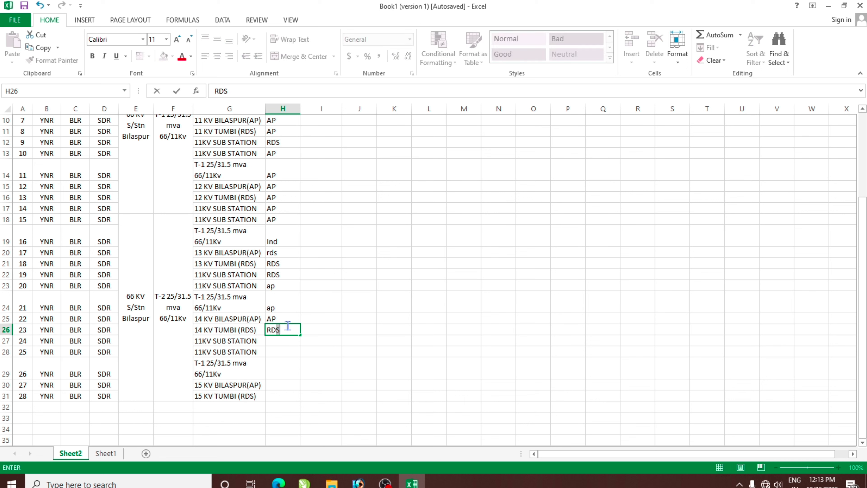
key("Return")
type("RDS")
key("Return")
type("R")
key("Return")
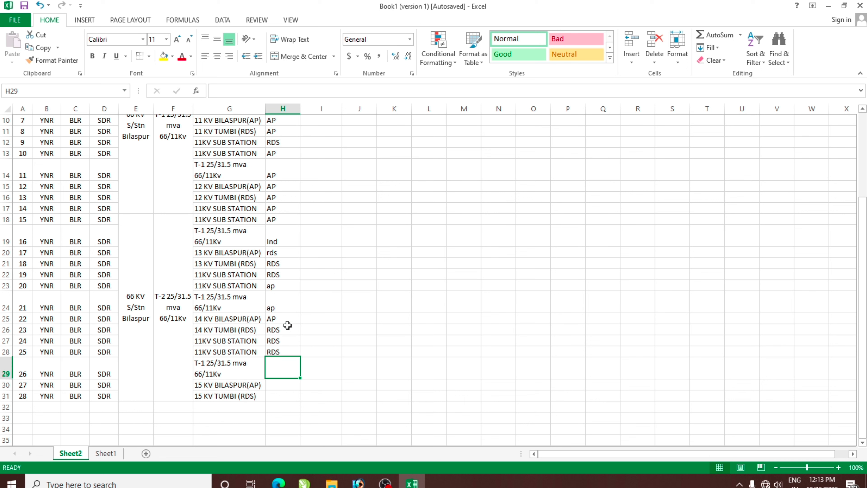
type("a")
key("ctrl+Return")
key("Return")
type("a")
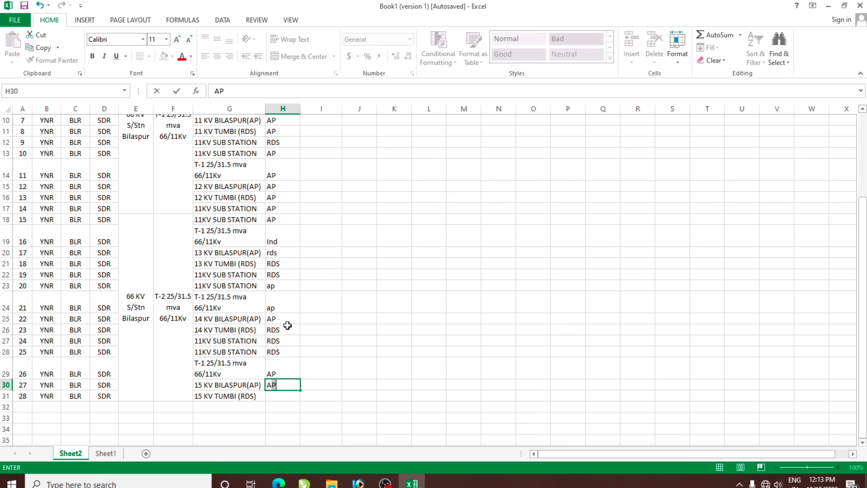
key("Return")
type("a")
key("Return")
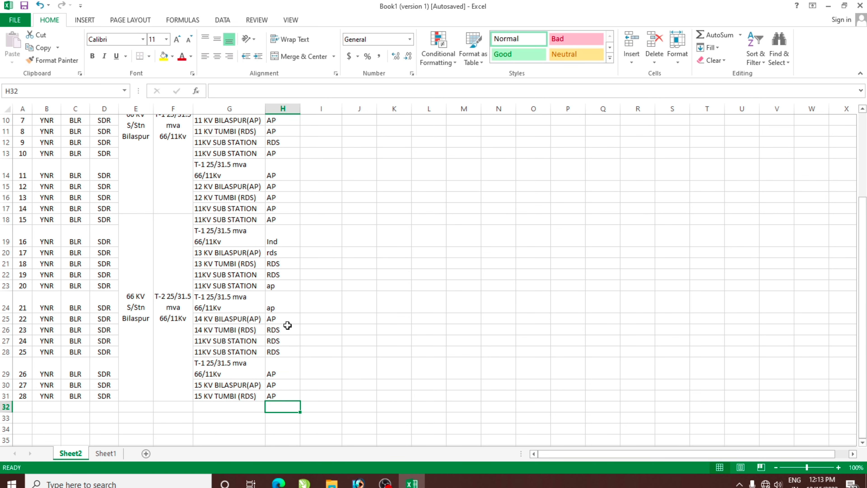
scroll(287, 261, "up", 3)
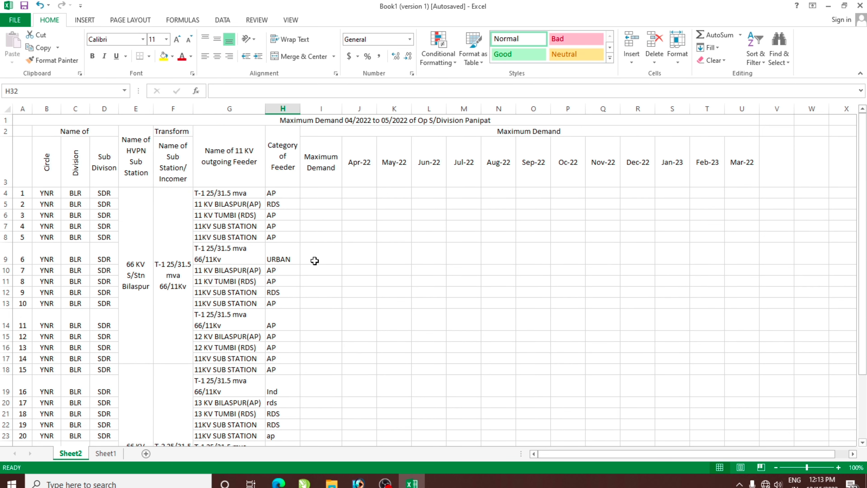
left_click(340, 257)
left_click(359, 193)
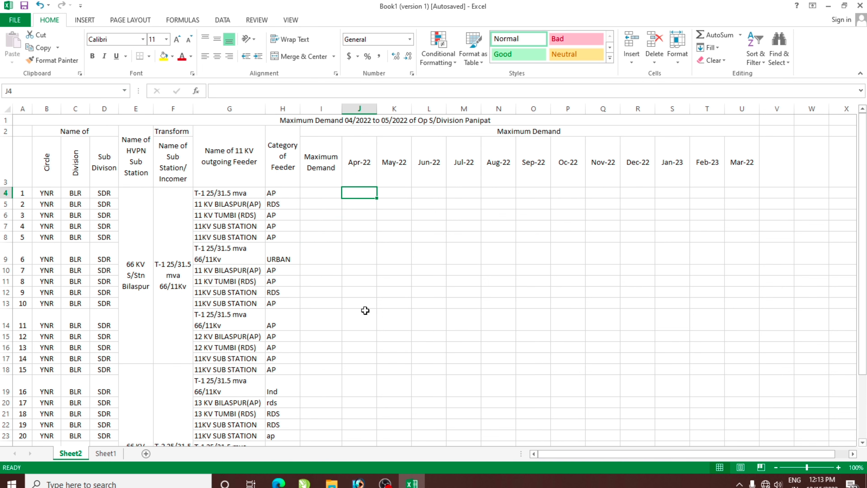
left_click(104, 453)
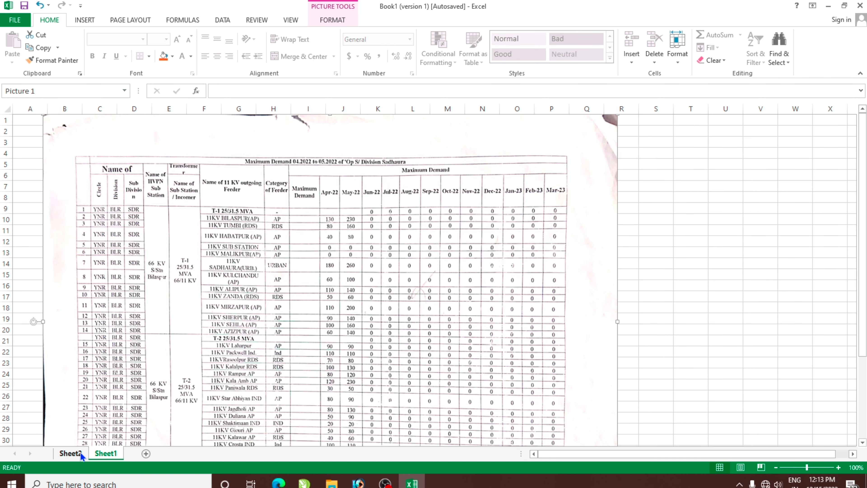
left_click(70, 453)
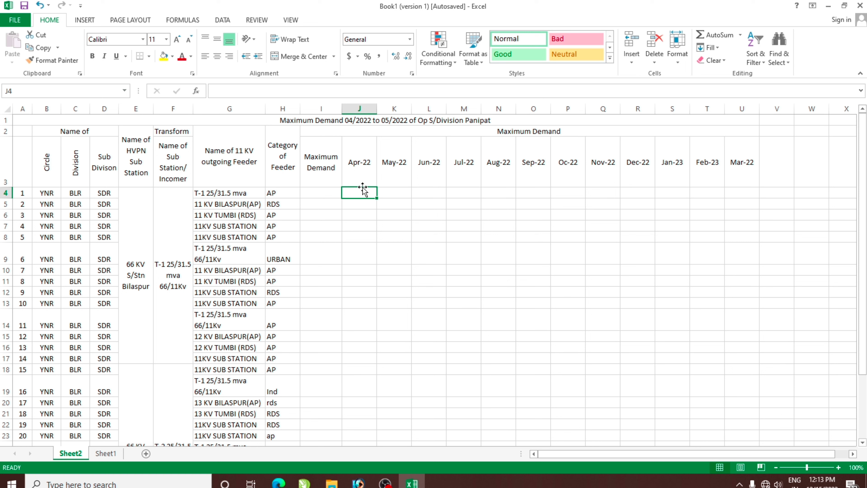
Enter Apr-22 values in J4–J12: 130, 80, 40, 0, 0, 180, 60, 110, 50.
type("13")
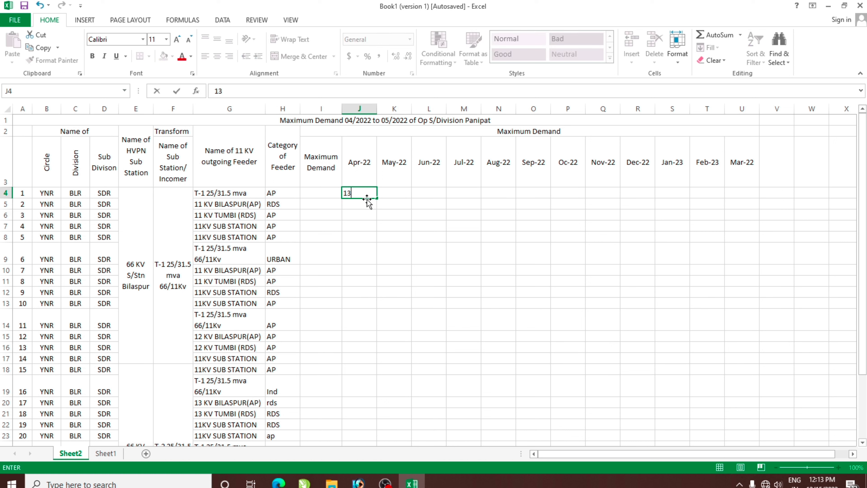
type("0")
key("Return")
type("8")
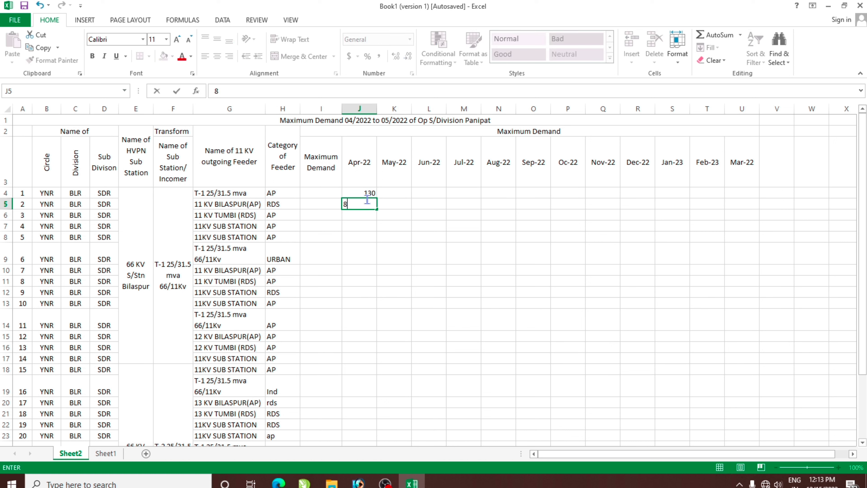
type("0")
key("Return")
type("40")
key("Return")
type("0")
key("Return")
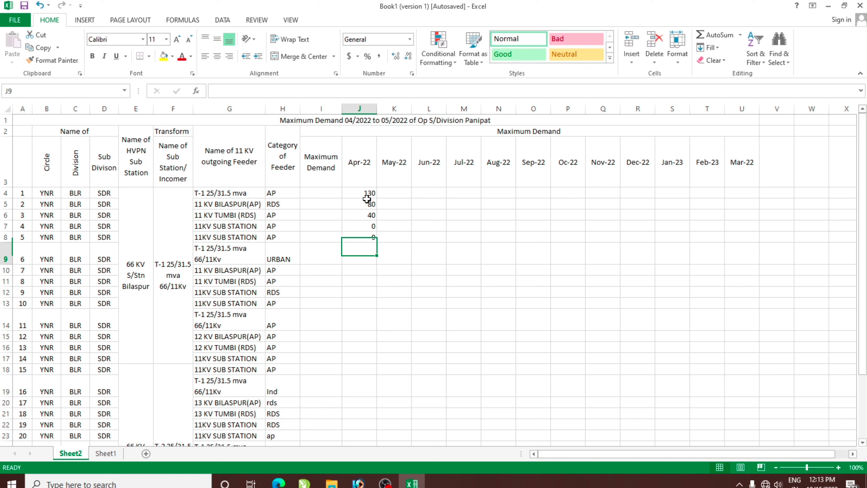
type("0")
key("Return")
type("180")
key("Return")
type("60")
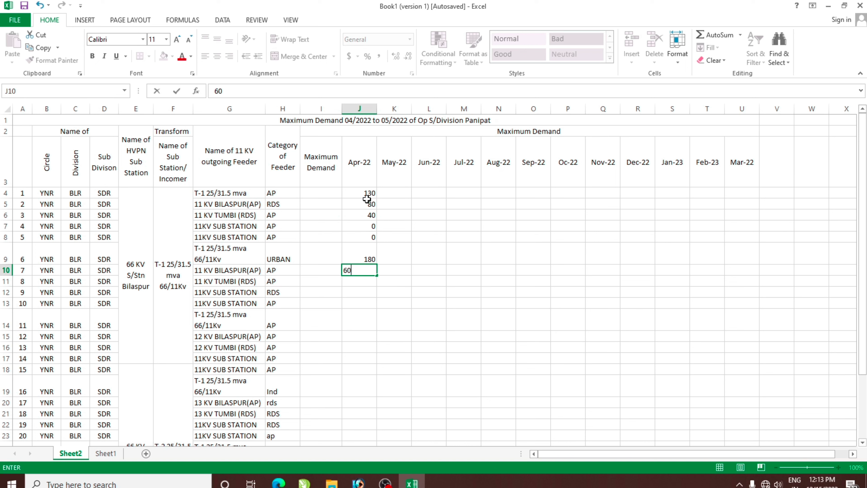
key("Return")
type("110")
key("Return")
type("50")
key("Return")
Enter Apr-22 values down J13–J25, including 110, 50, 110, 60, 10, 70, 100, 80, 50, 20, 30.
type("12")
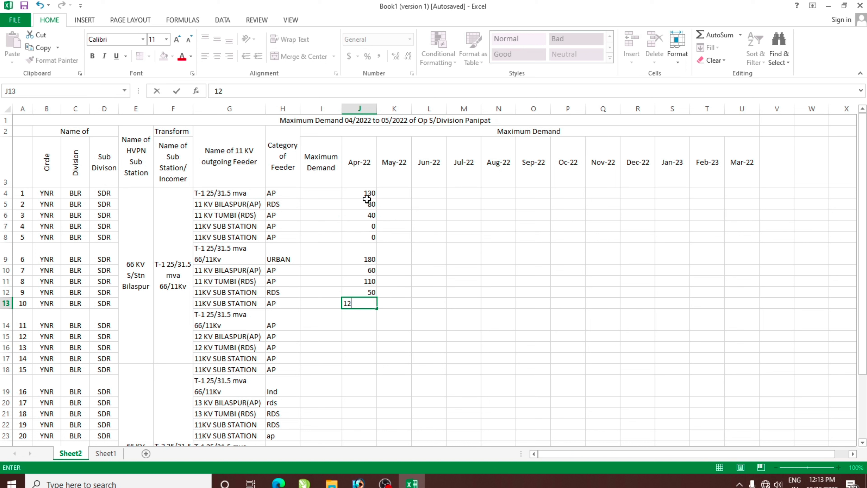
type("0")
key("Return")
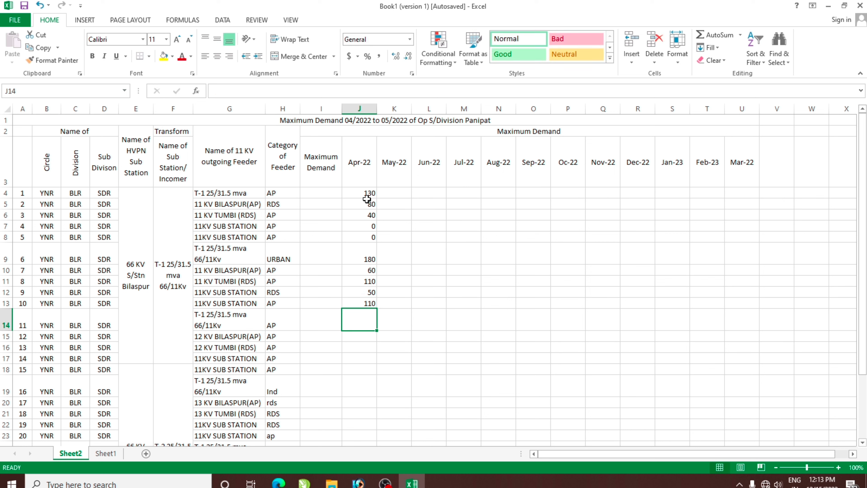
type("50")
key("Return")
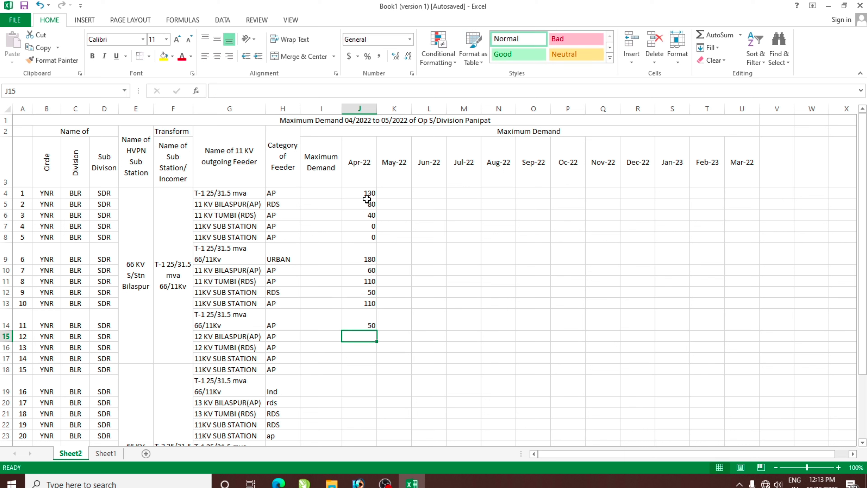
type("110")
key("Return")
type("60")
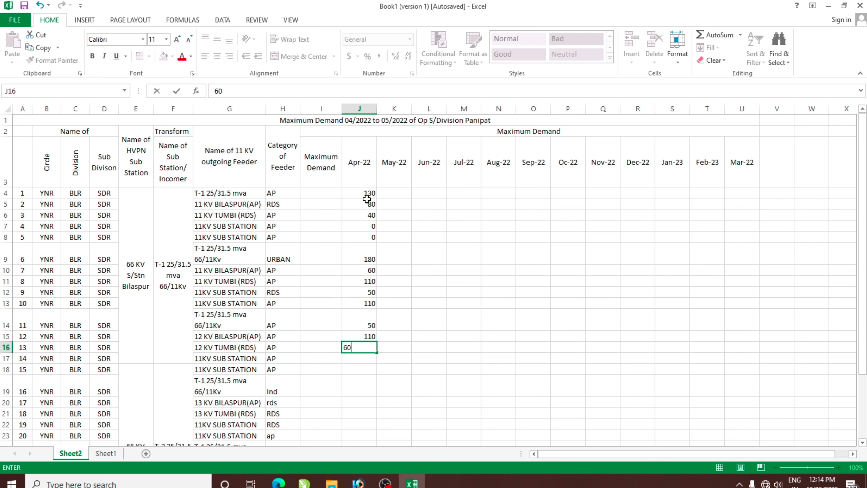
key("Return")
type("10")
key("Return")
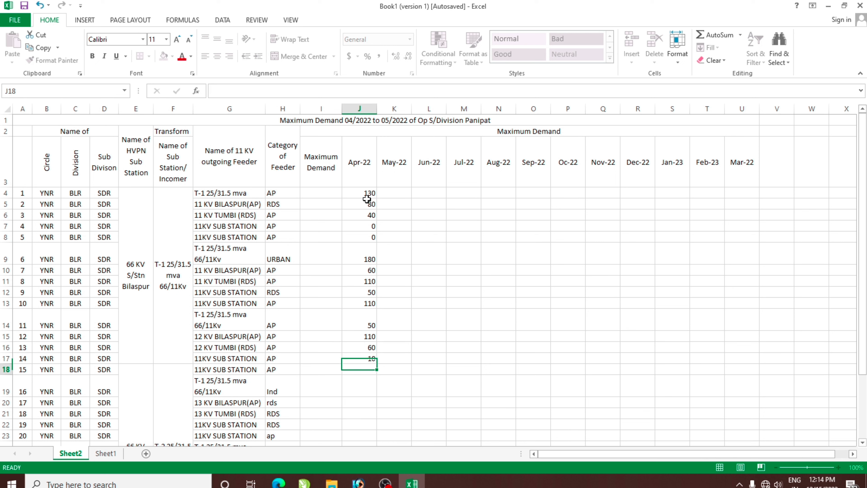
type("0110")
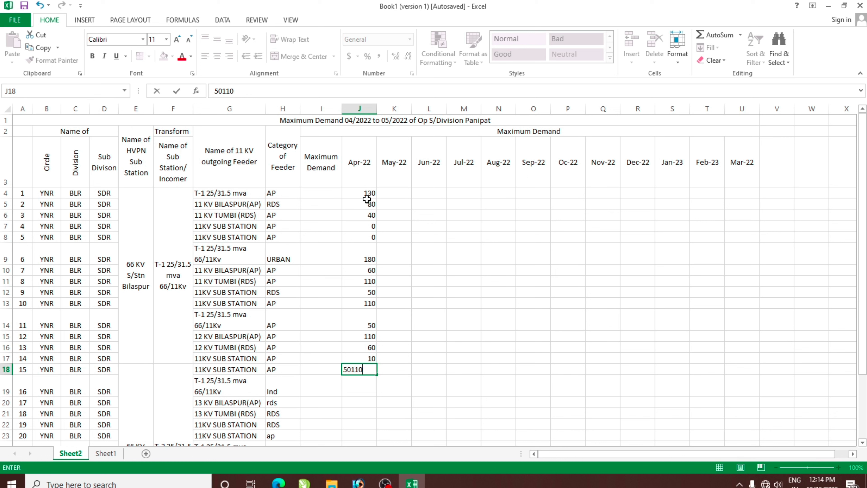
key("Return")
type("1")
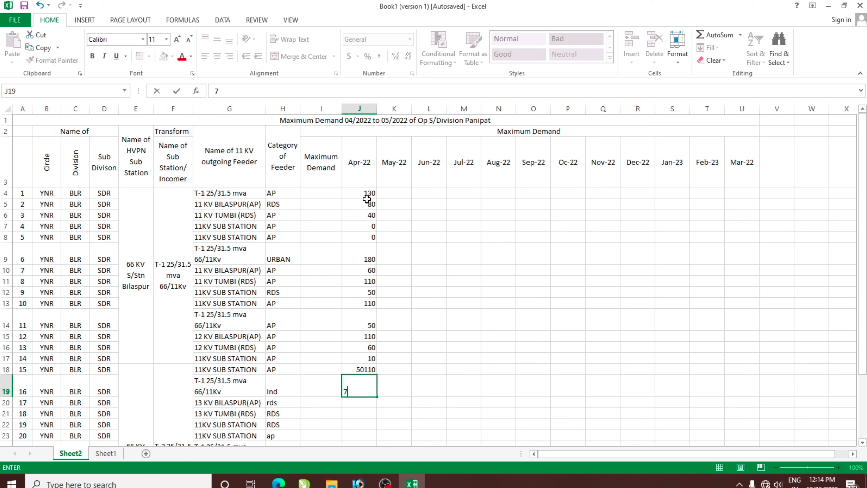
type("0")
key("Return")
type("11")
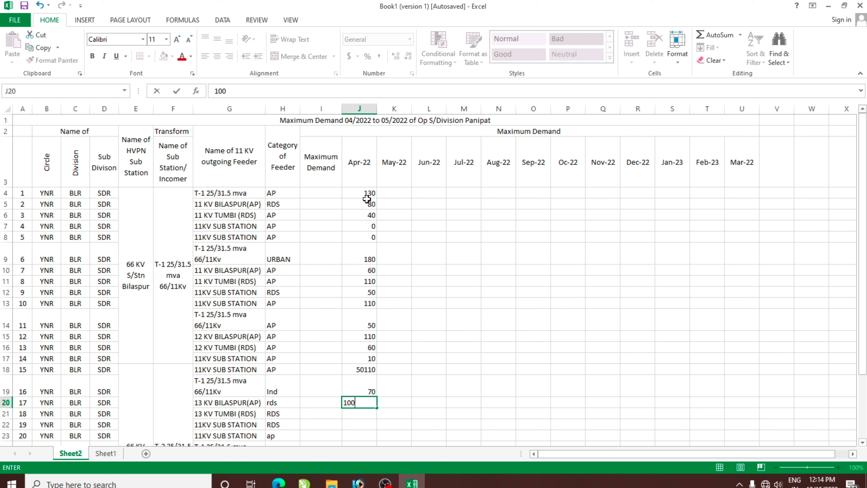
key("Return")
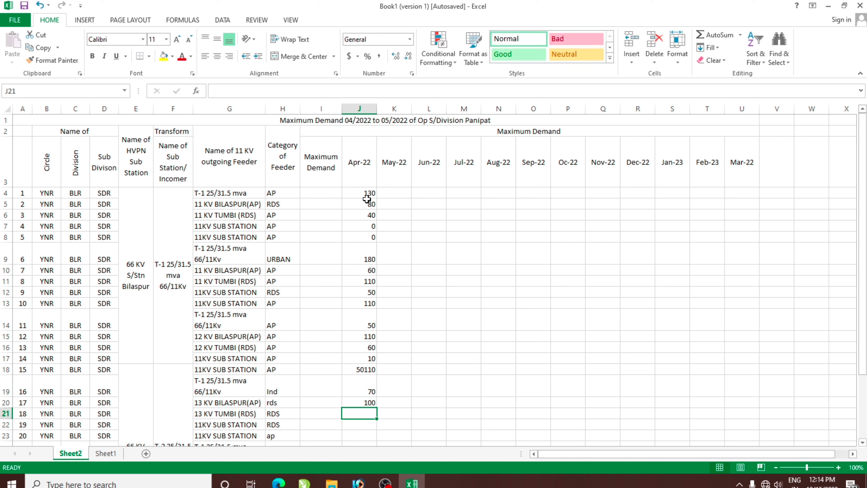
type("80")
key("Return")
type("50")
key("Return")
type("6")
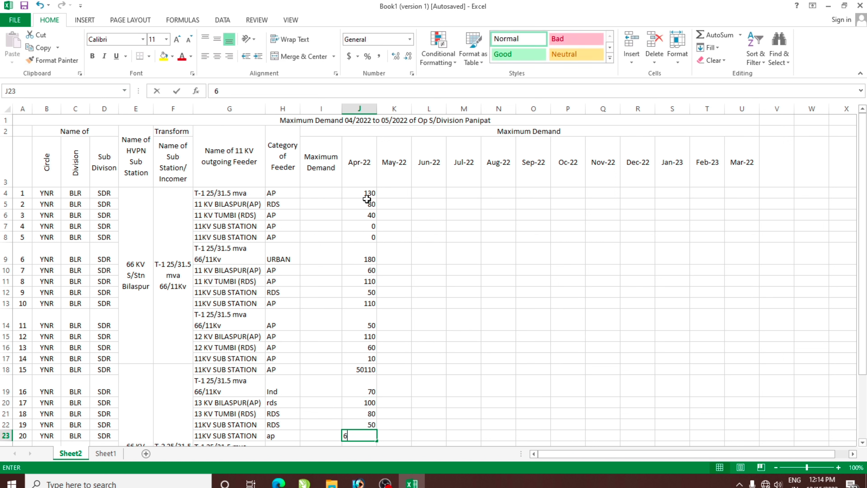
type("040")
key("Return")
type("20")
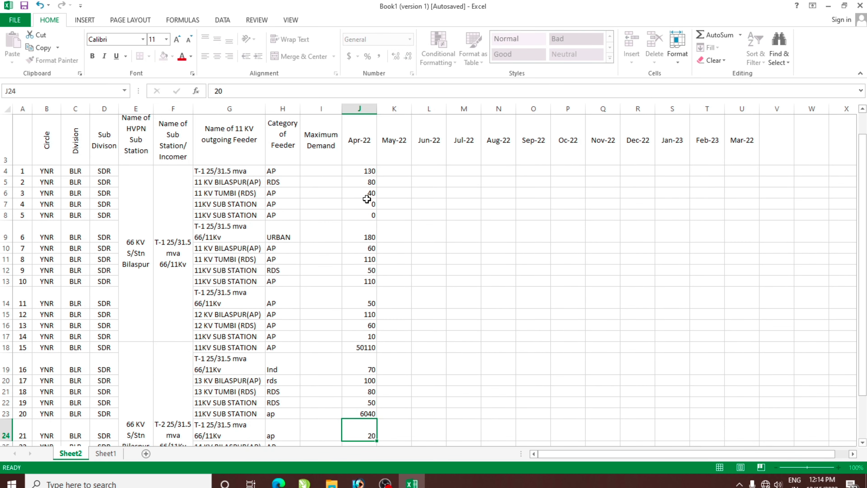
key("Return")
type("30")
Correct the mistyped entries: J18 to 50 and J23 to 60.
key("Up")
key("Up")
key("Up")
key("Up")
key("Up")
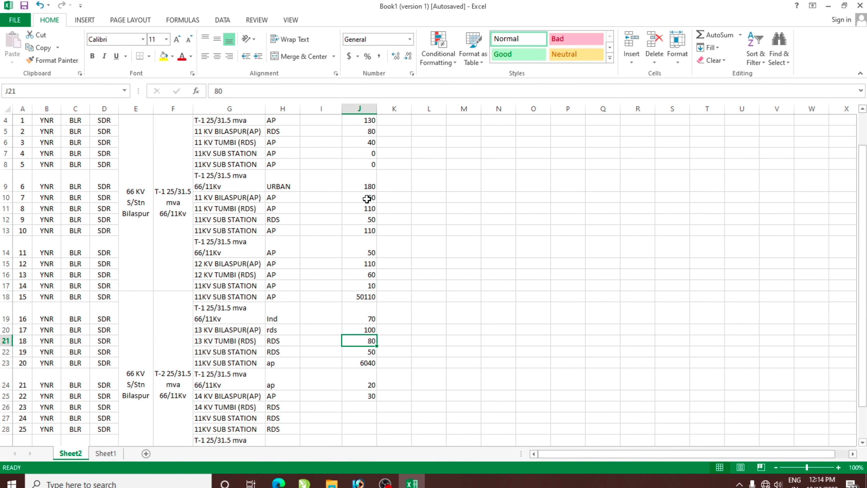
key("Up")
key("Up")
key("Up")
type("5")
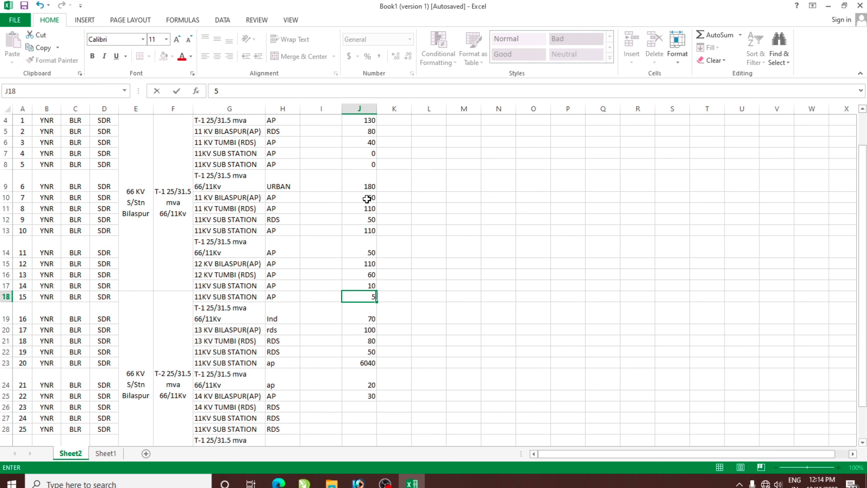
type("0")
key("Return")
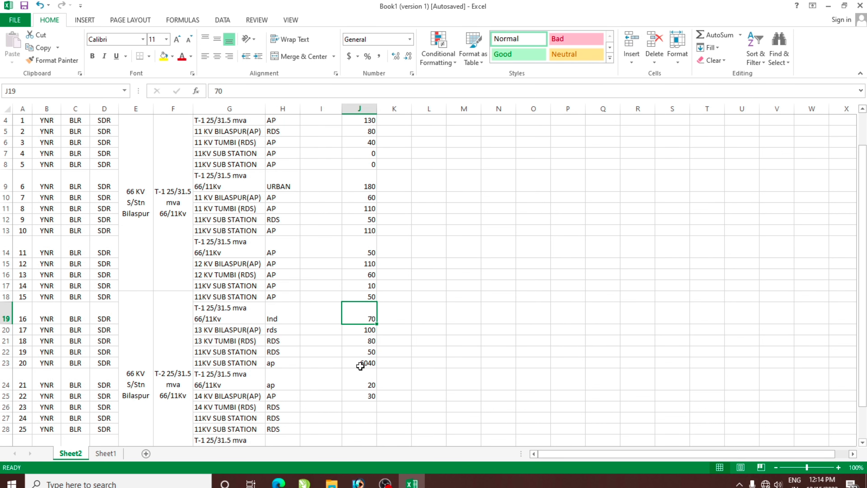
left_click(360, 364)
type("60")
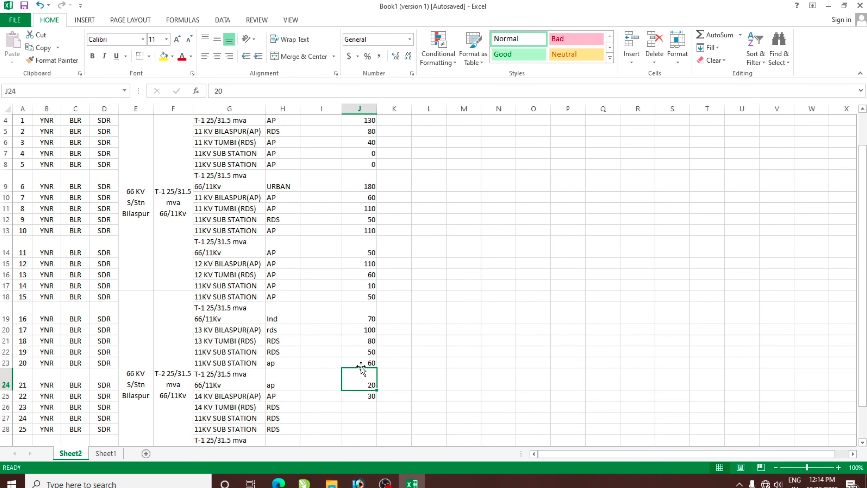
key("Return")
Fill J26–J31 with 110, 250, 320, 10, 20 and 30.
scroll(389, 404, "down", 1)
left_click(373, 375)
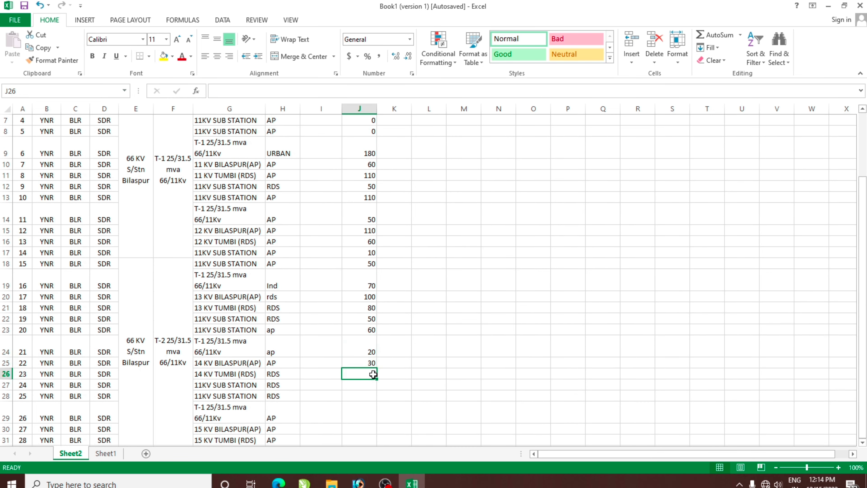
scroll(373, 376, "down", 1)
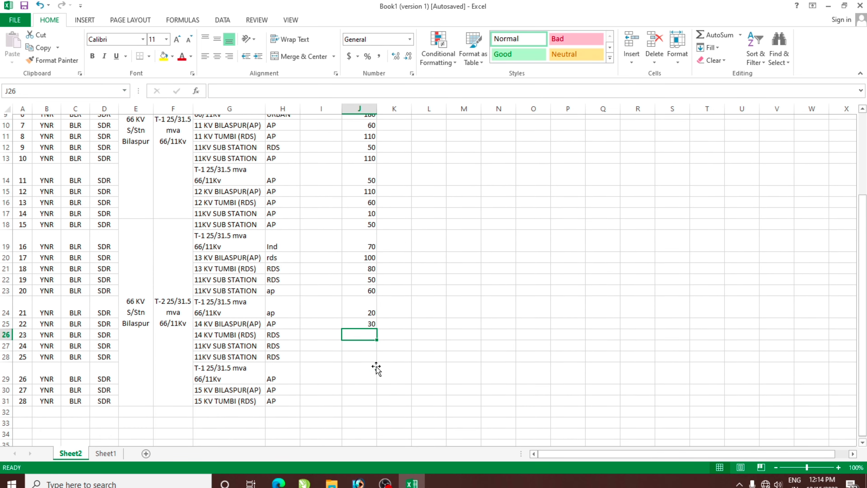
scroll(377, 368, "down", 1)
type("11")
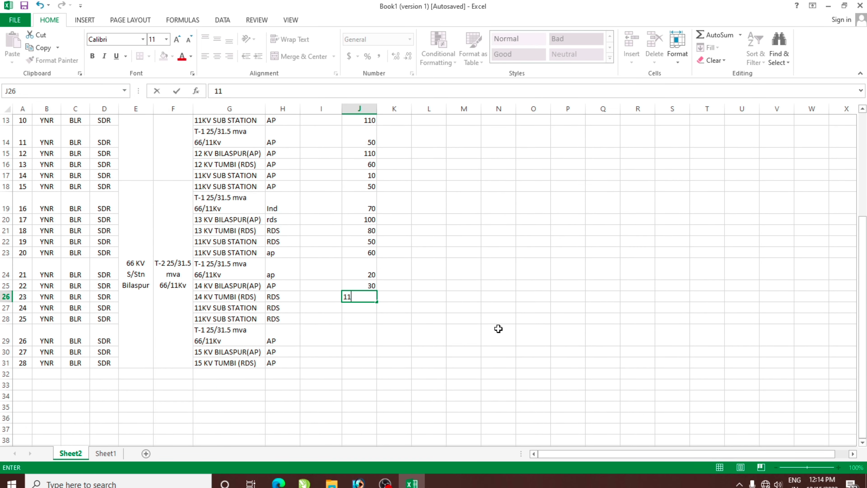
type("0")
key("Return")
type("2")
key("Return")
type("3")
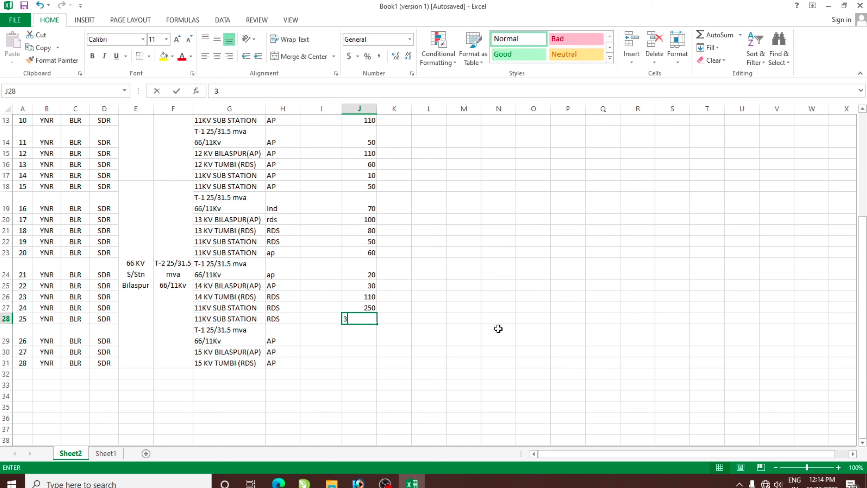
type("20")
key("Return")
type("10")
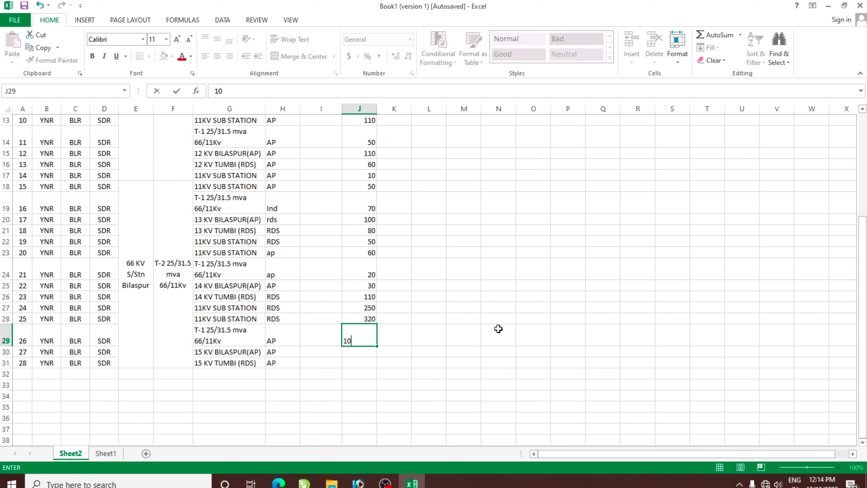
key("Return")
type("20")
key("Return")
type("30")
key("Return")
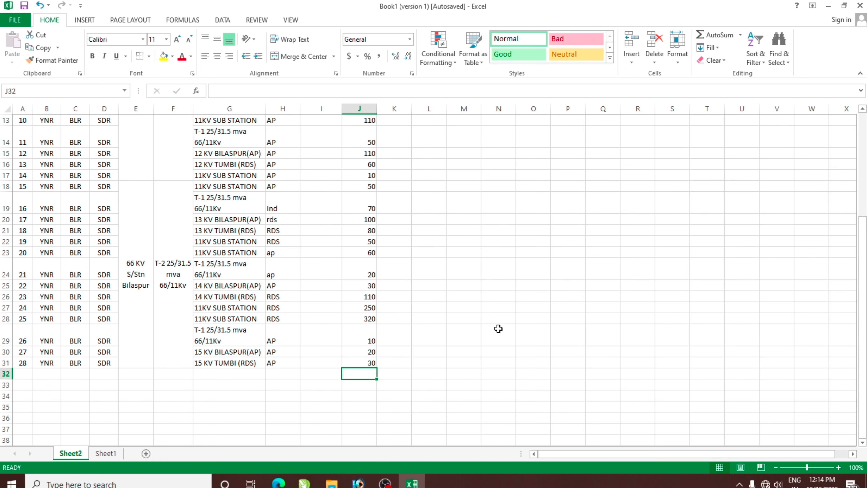
scroll(439, 378, "up", 3)
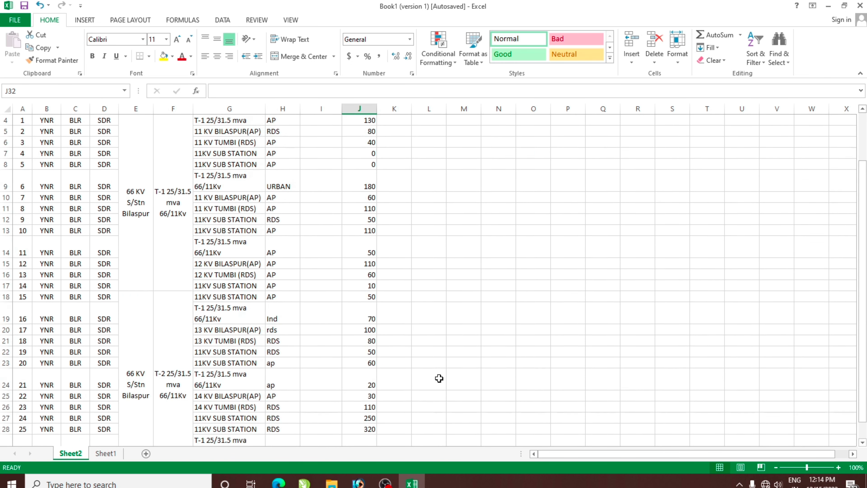
scroll(439, 378, "up", 1)
Enter May-22 values in K4–K17: 230, 320, 80, 0, 0, 260, 10, 140, 60, 200, 140, 160, 140, 90.
left_click(385, 195)
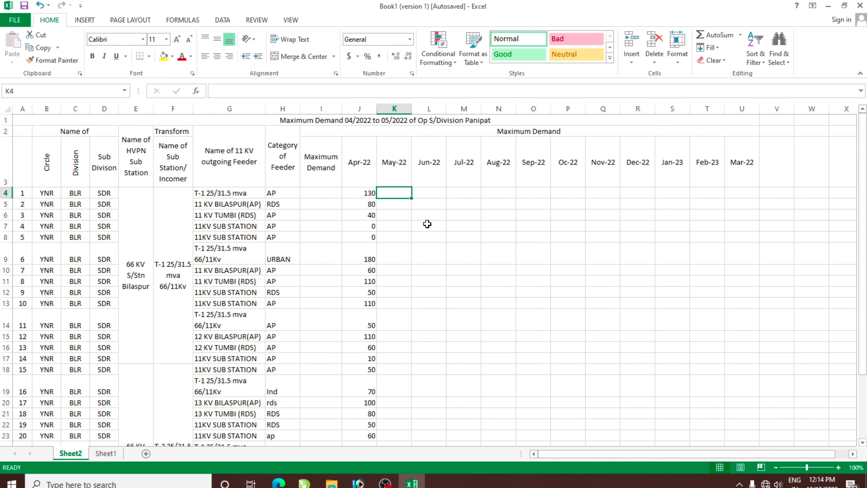
type("230")
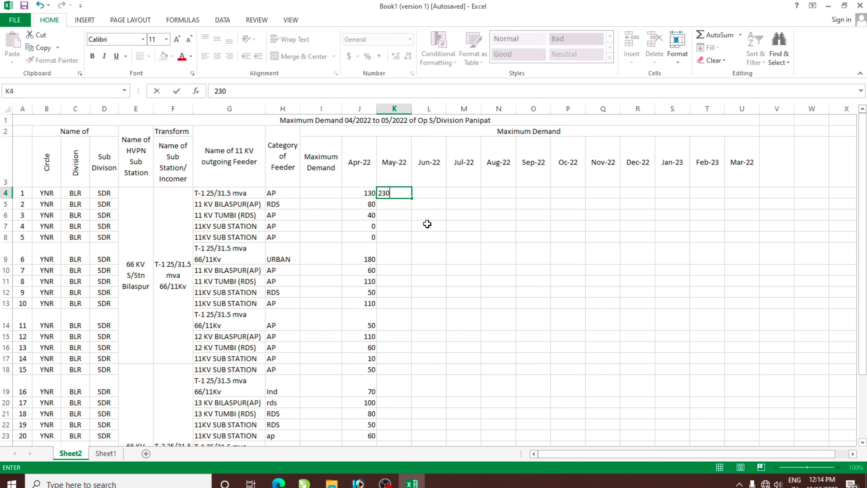
key("Return")
type("320")
key("Return")
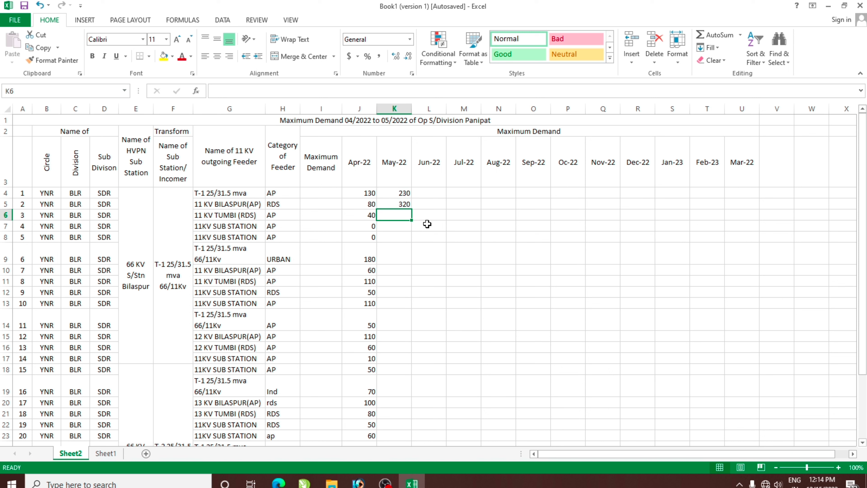
type("80")
key("Return")
type("0")
key("Return")
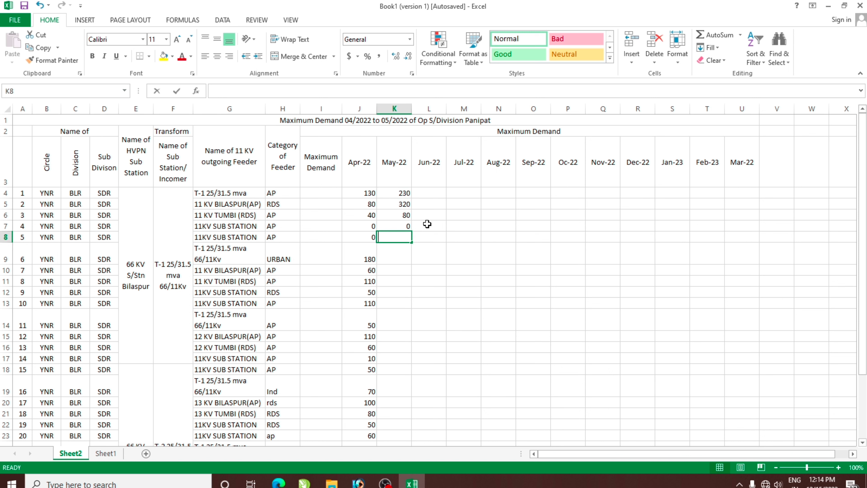
type("0")
key("Return")
type("260")
key("Return")
type("10")
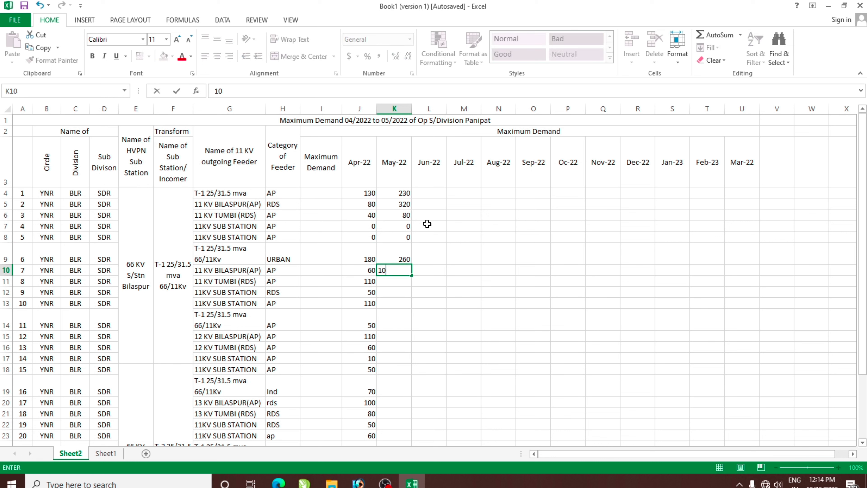
key("Return")
type("140")
key("Return")
type("60")
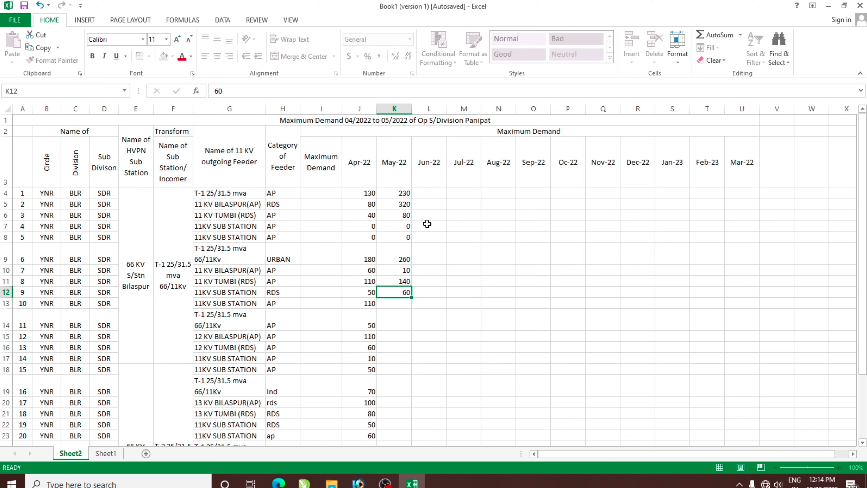
key("Return")
type("200")
key("Return")
type("140")
key("Return")
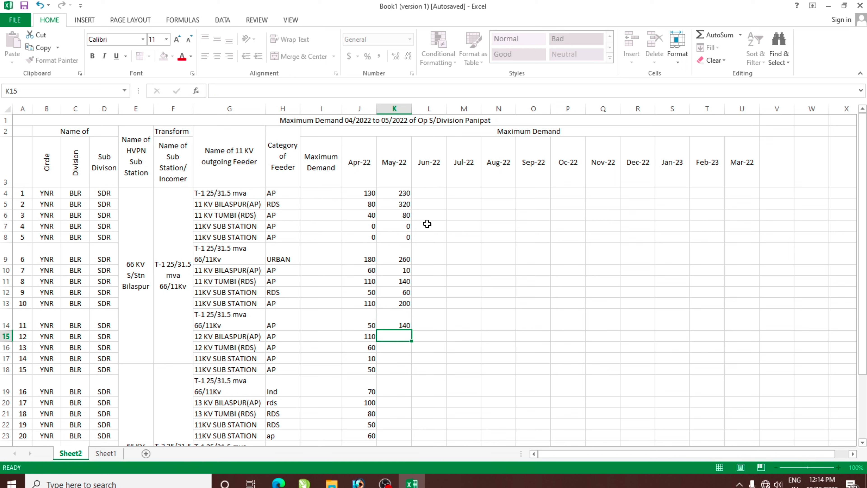
type("160")
key("Return")
type("1")
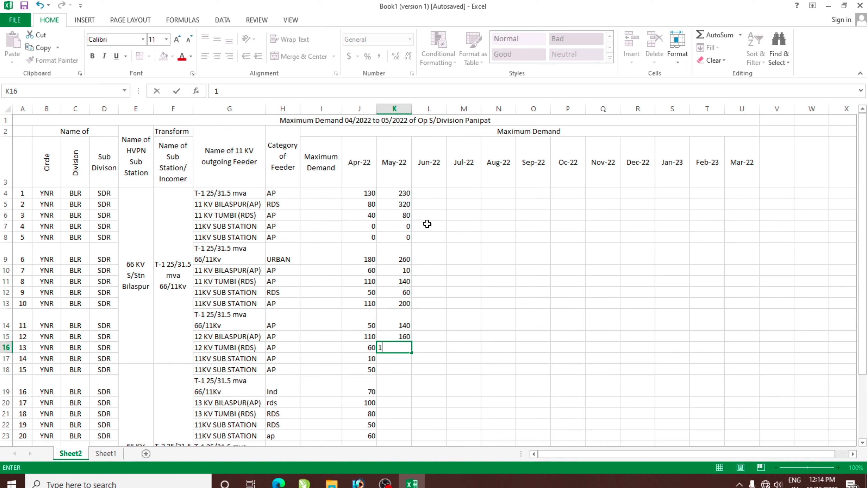
type("40")
key("Return")
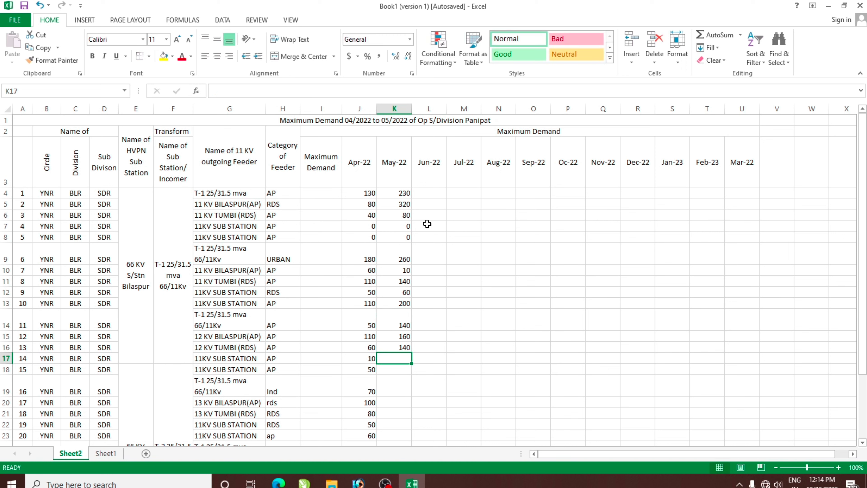
type("90")
key("Return")
Enter May-22 values in K18–K31: 130, 120, 230, 50, 130, 20, 50, 40, 150, 210, 320, 150, 10, 20.
type("130")
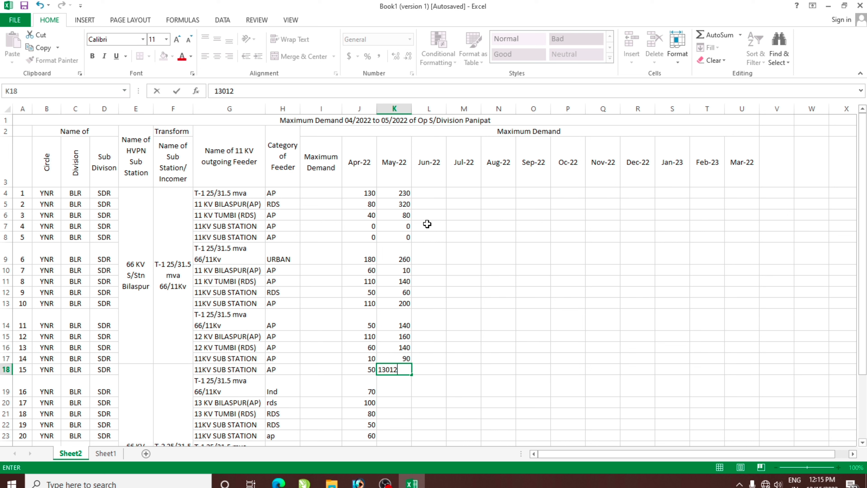
key("Return")
type("120")
key("Return")
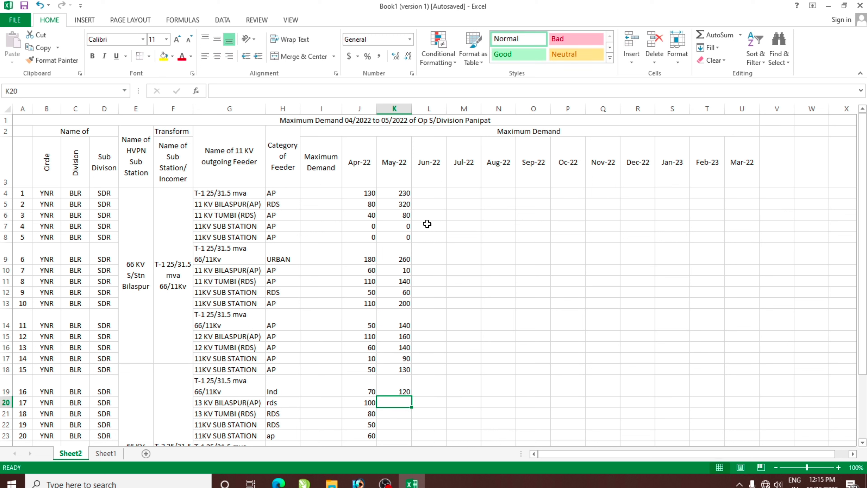
type("23")
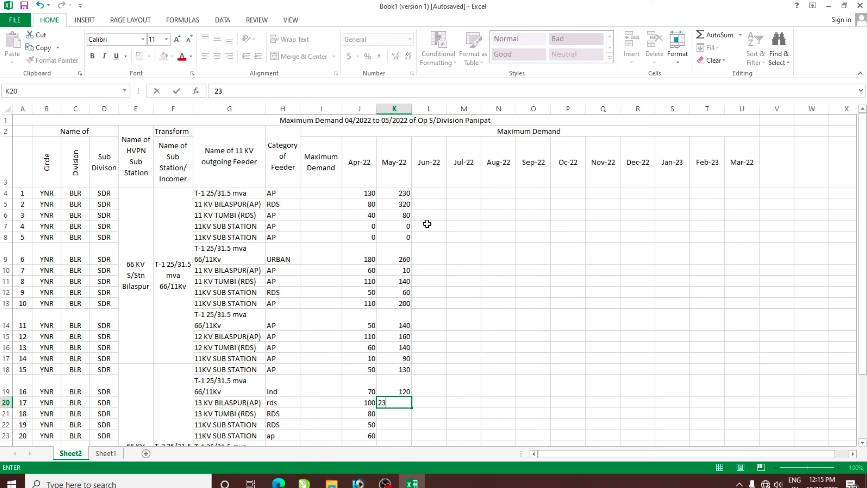
type("0")
key("Return")
type("50")
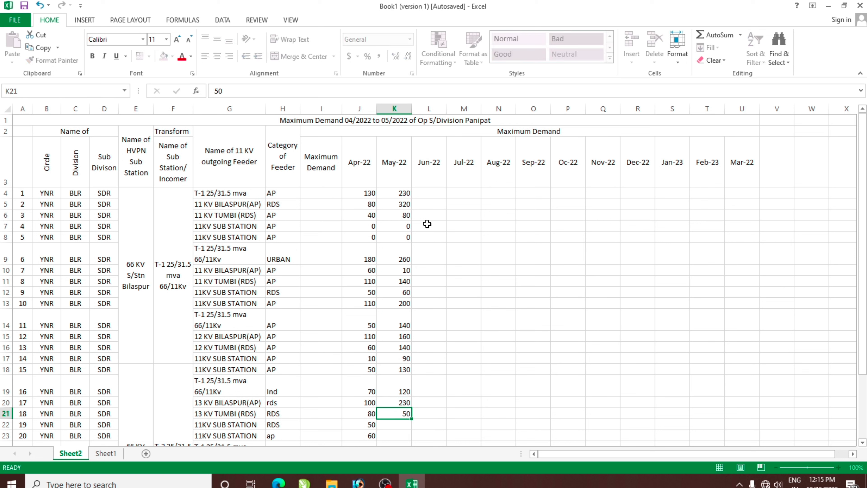
key("Return")
type("130")
key("Return")
type("20")
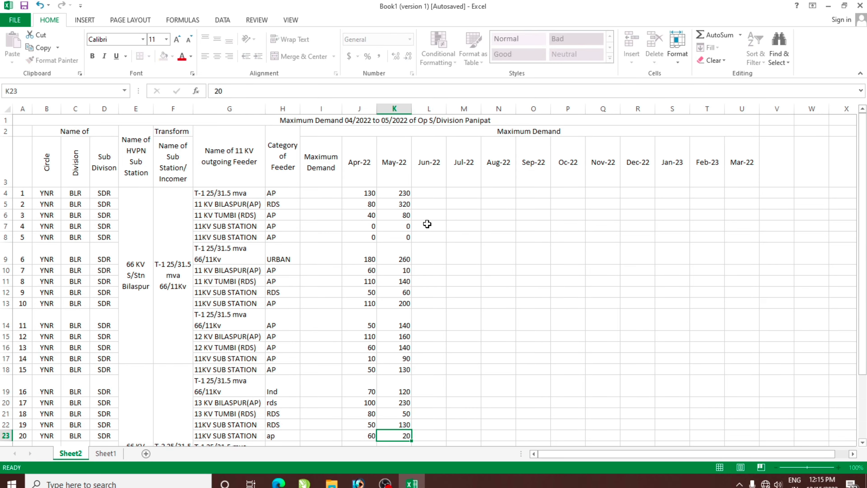
key("Return")
scroll(427, 225, "down", 2)
scroll(434, 259, "down", 2)
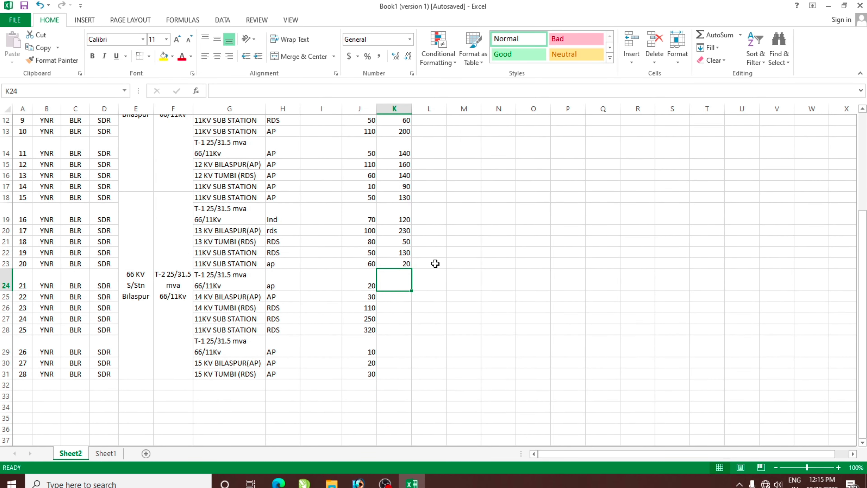
type("50")
key("Return")
type("40")
key("Return")
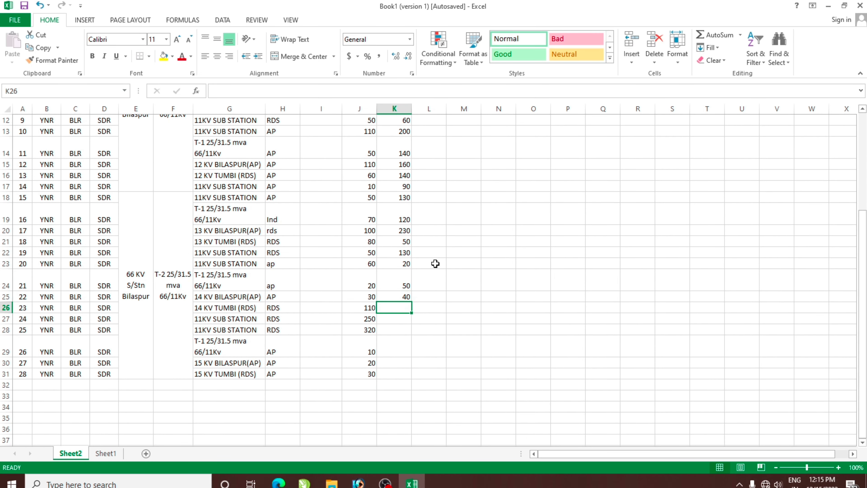
type("150")
key("Return")
type("210")
key("Return")
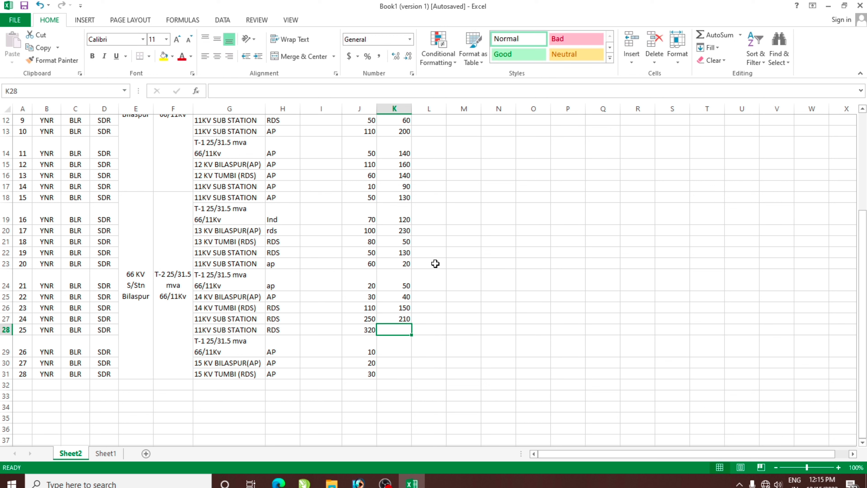
type("320")
key("Return")
type("150")
key("Return")
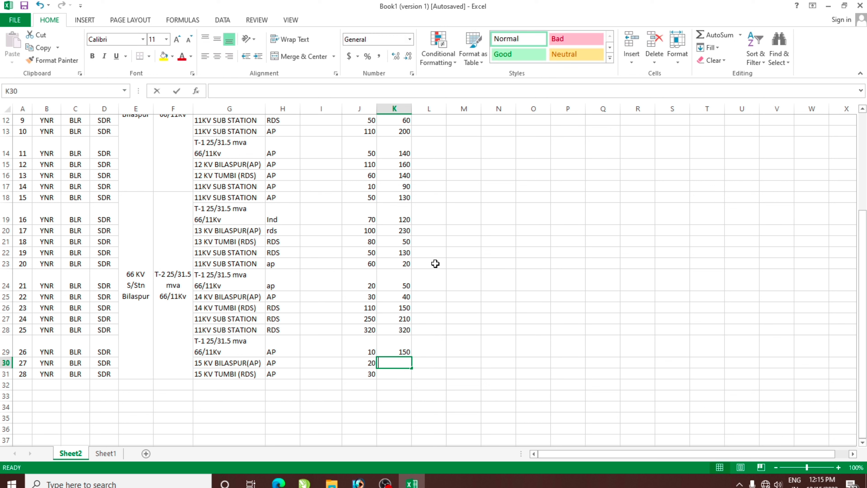
type("10")
key("Return")
type("20")
key("Return")
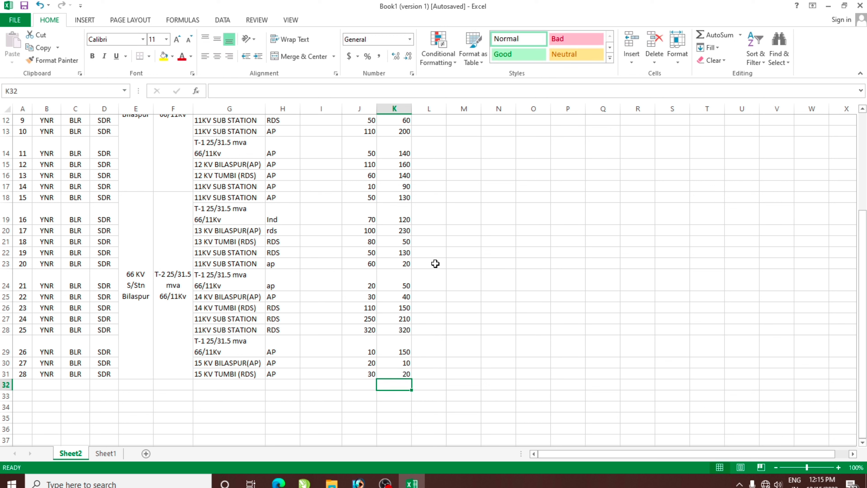
Check the scanned report on Sheet1, then enter 0 in L4 on Sheet2.
left_click(109, 455)
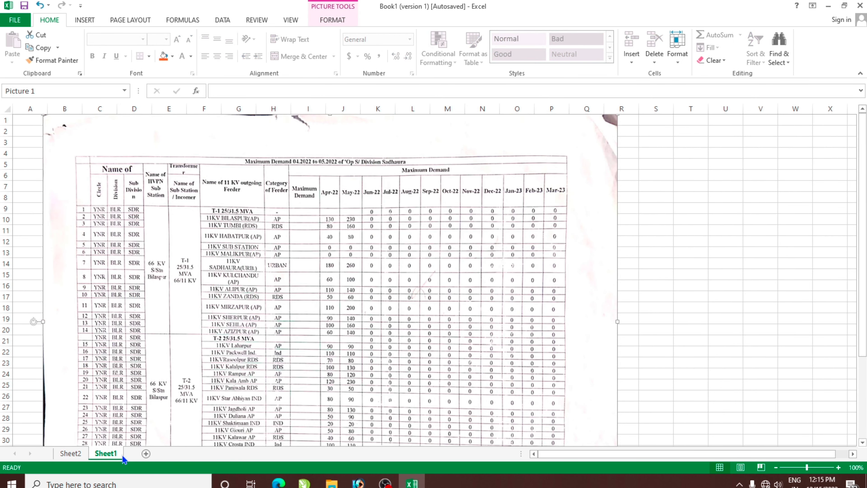
left_click(70, 453)
scroll(465, 262, "up", 4)
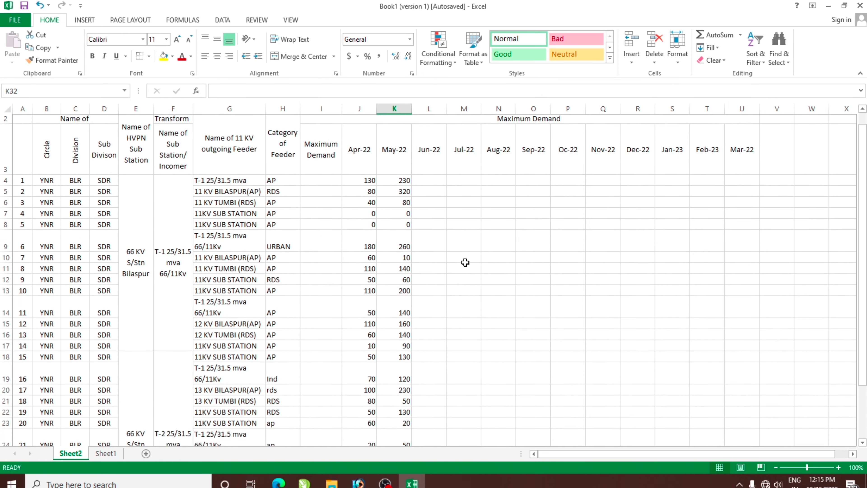
left_click(434, 194)
type("0")
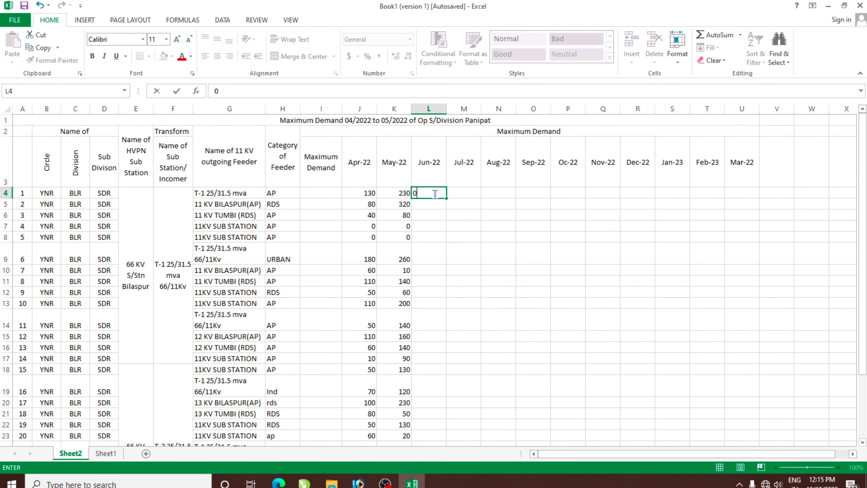
key("Return")
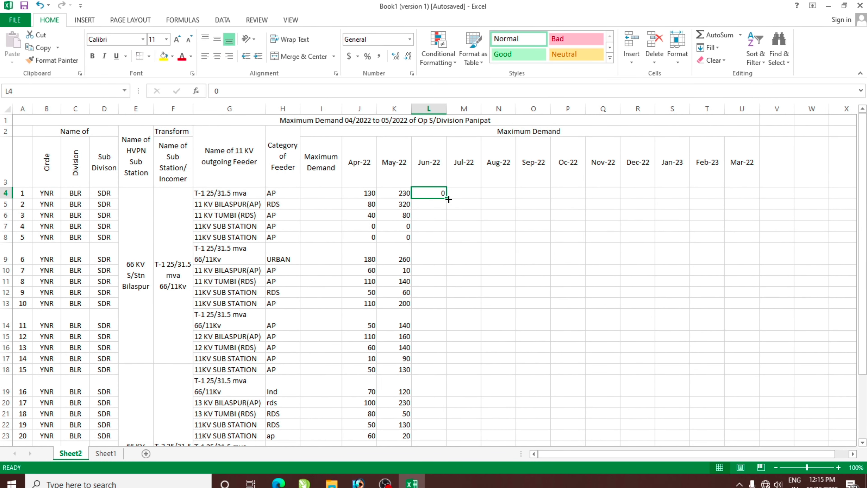
Fill the zero across L4:U4 and down to row 31, clearing the extra row 32.
left_click_drag(448, 201, 506, 199)
left_click(431, 193)
mouse_move(446, 198)
left_mouse_down()
mouse_move(759, 193)
mouse_move(765, 425)
left_mouse_up()
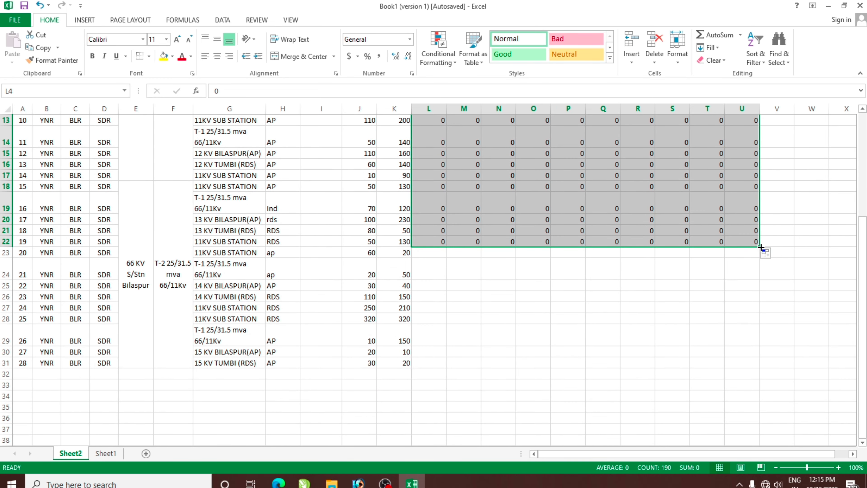
left_click_drag(761, 247, 762, 375)
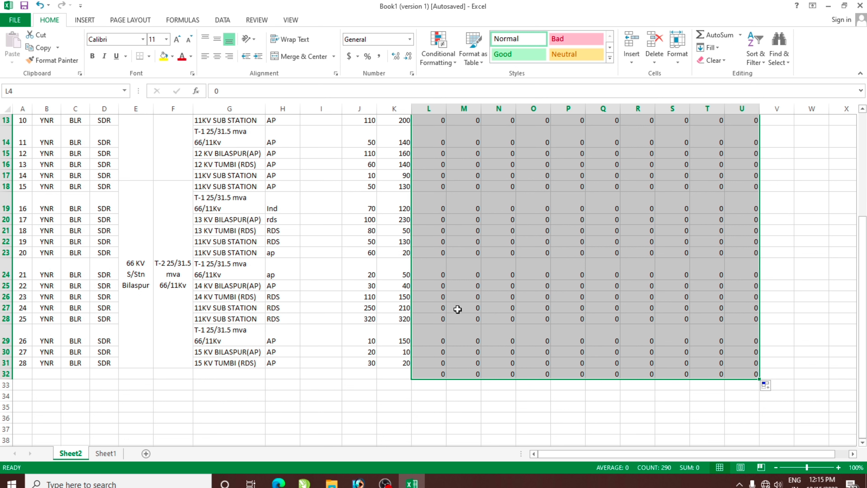
scroll(495, 299, "up", 1)
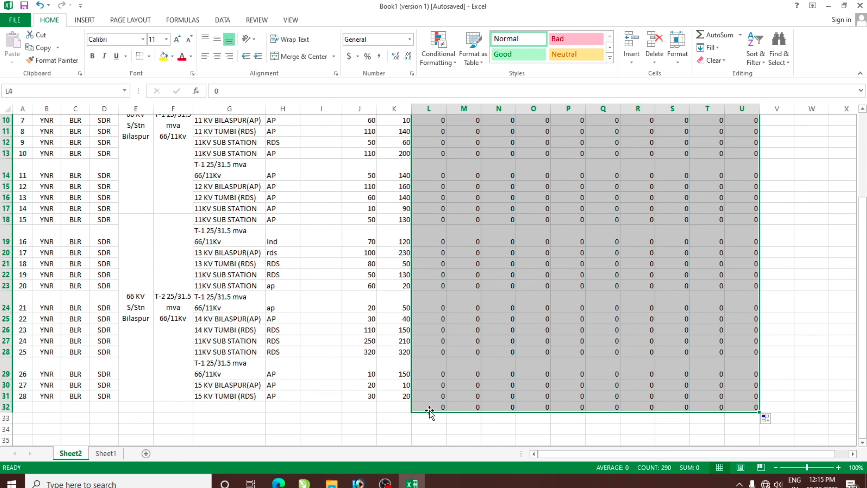
left_click_drag(431, 407, 764, 405)
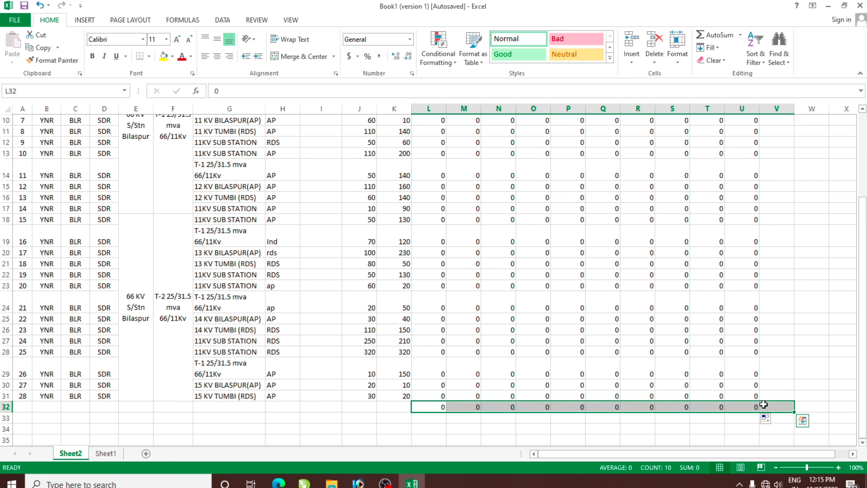
key("Delete")
Centre the monthly demand figures in J4:U31 both horizontally and vertically.
left_click(524, 317)
scroll(515, 306, "up", 1)
scroll(476, 251, "up", 1)
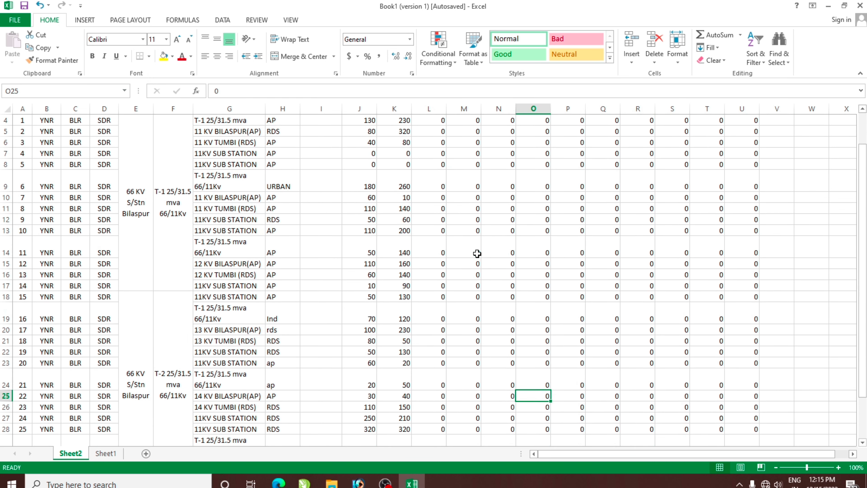
scroll(475, 252, "up", 1)
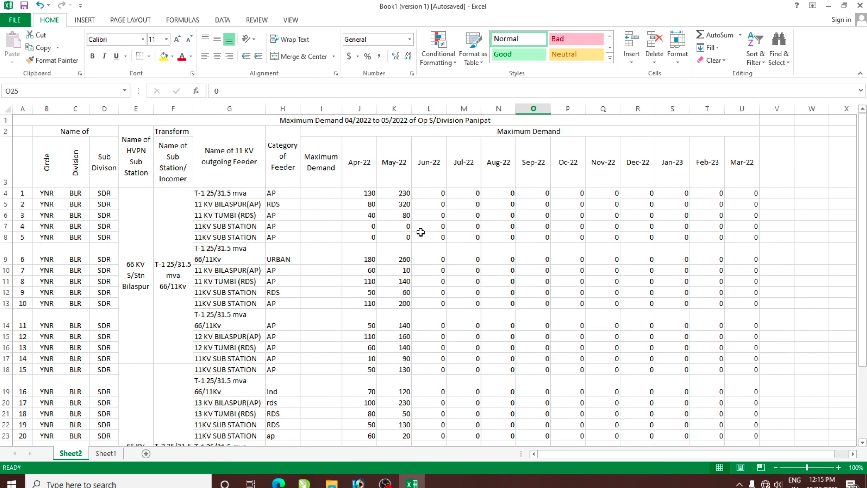
scroll(421, 231, "down", 1, "ctrl")
scroll(416, 228, "down", 1)
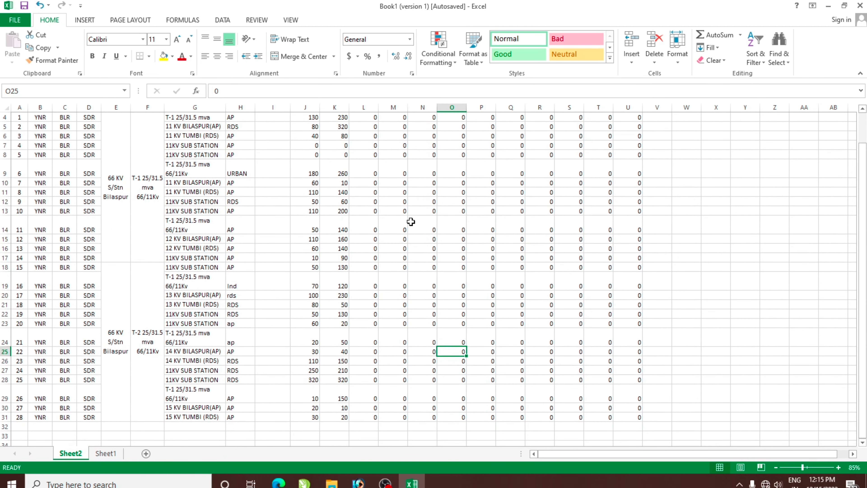
scroll(370, 197, "up", 1)
mouse_move(311, 179)
left_mouse_down()
mouse_move(618, 401)
mouse_move(624, 415)
left_mouse_up()
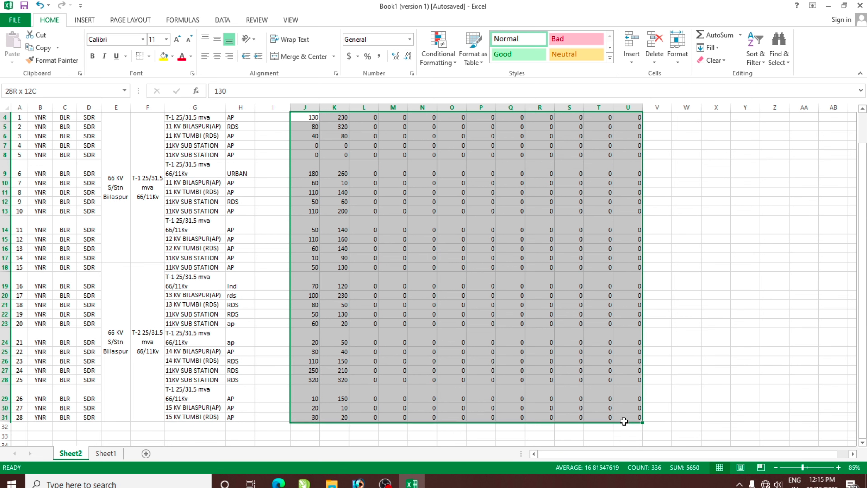
left_click(217, 55)
left_click(216, 40)
left_click(423, 210)
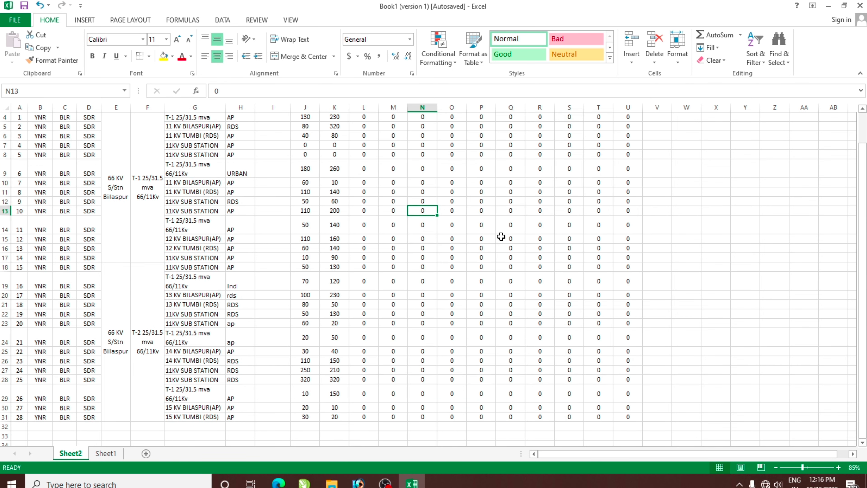
Scroll back to the top and select the report title, then cell H6.
scroll(499, 235, "up", 1, "ctrl")
scroll(501, 236, "up", 1, "ctrl")
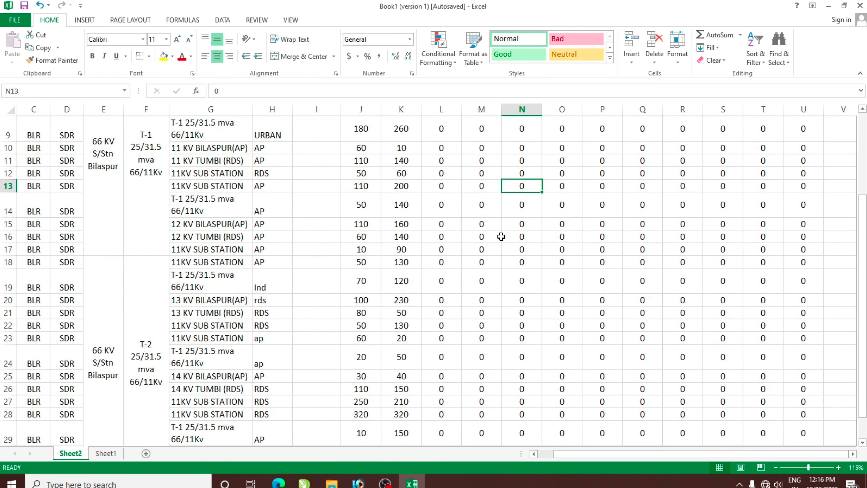
scroll(501, 236, "down", 2, "ctrl")
scroll(451, 231, "up", 1, "ctrl")
scroll(451, 231, "up", 1)
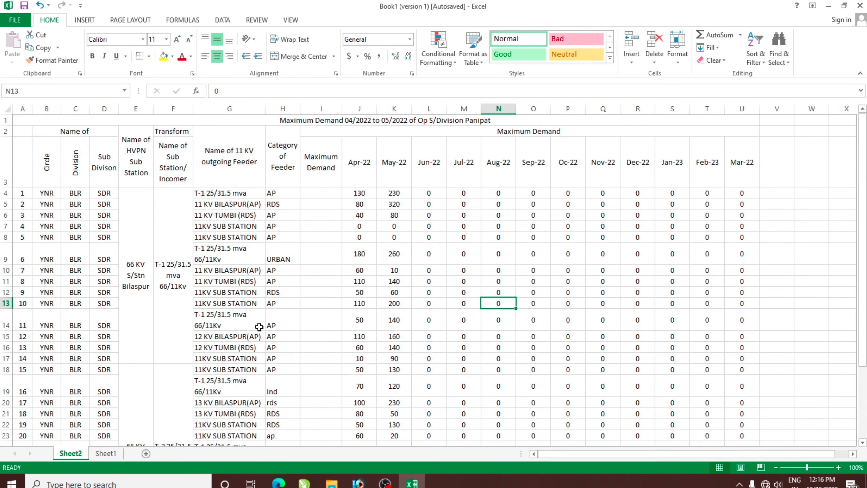
left_click(247, 117)
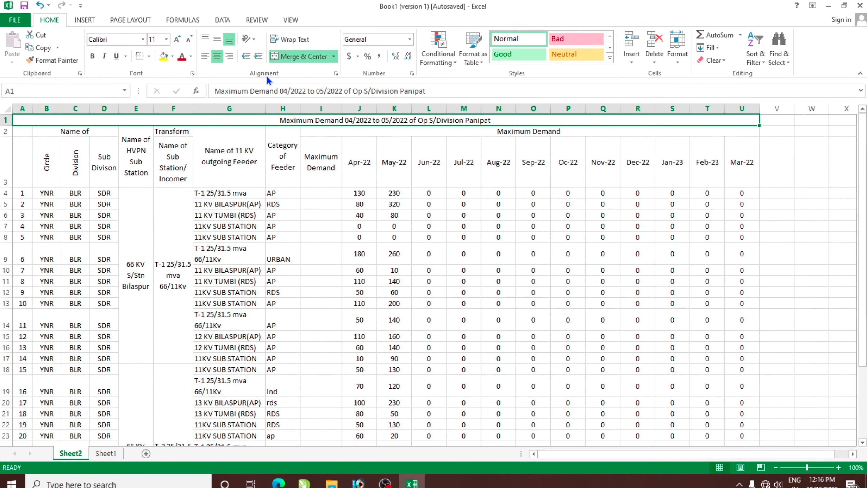
left_click(265, 218)
Preview the printout, then switch the page to landscape orientation.
left_click(14, 20)
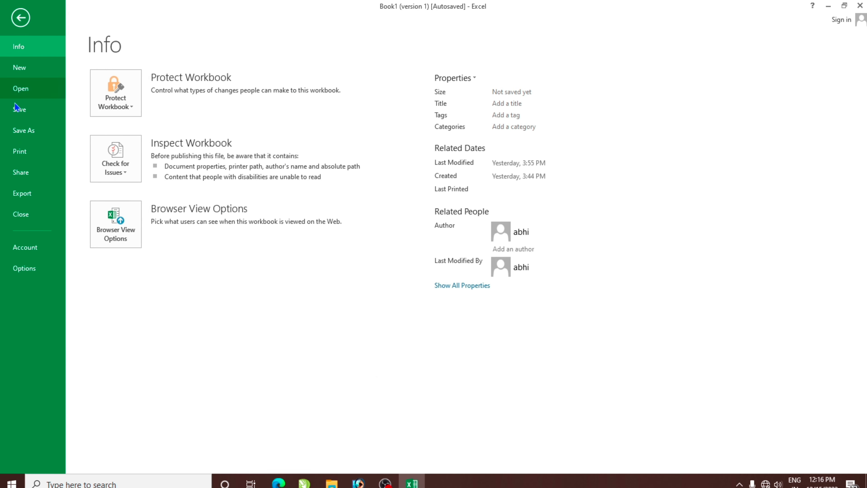
left_click(19, 151)
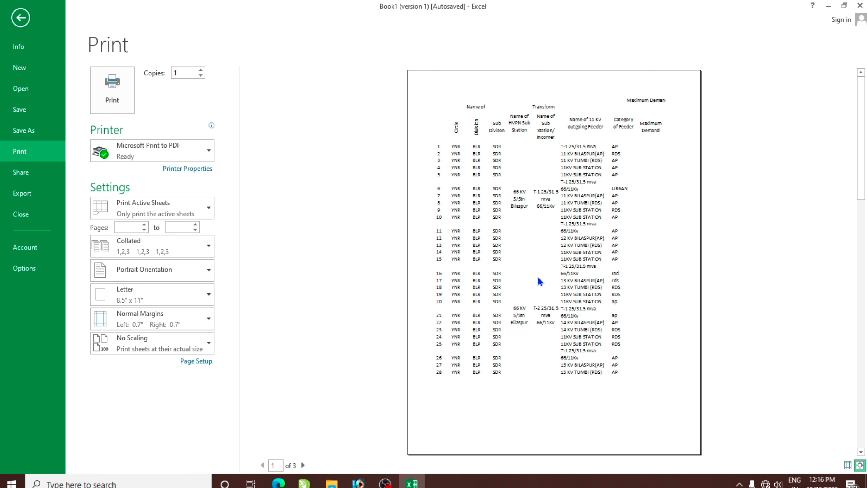
left_click(20, 17)
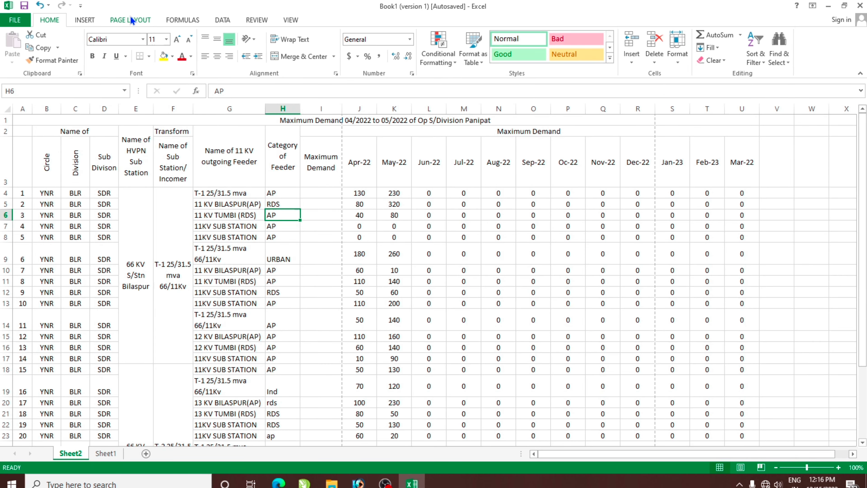
left_click(132, 20)
left_click(114, 63)
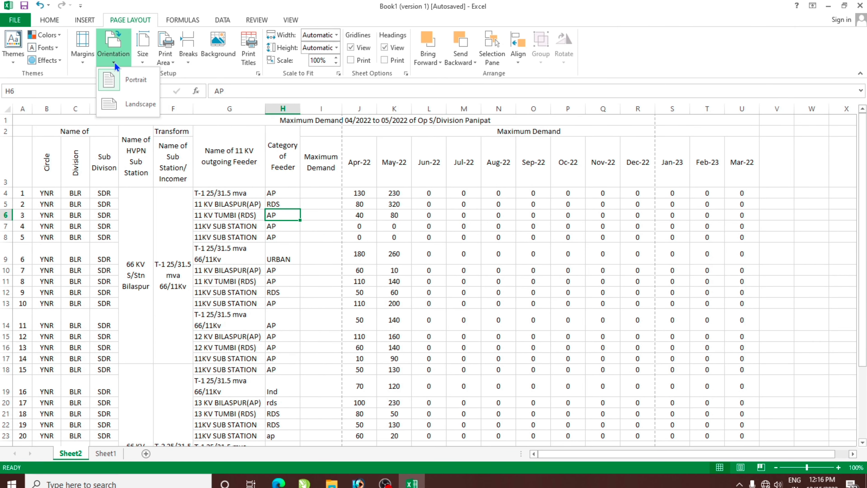
left_click(130, 102)
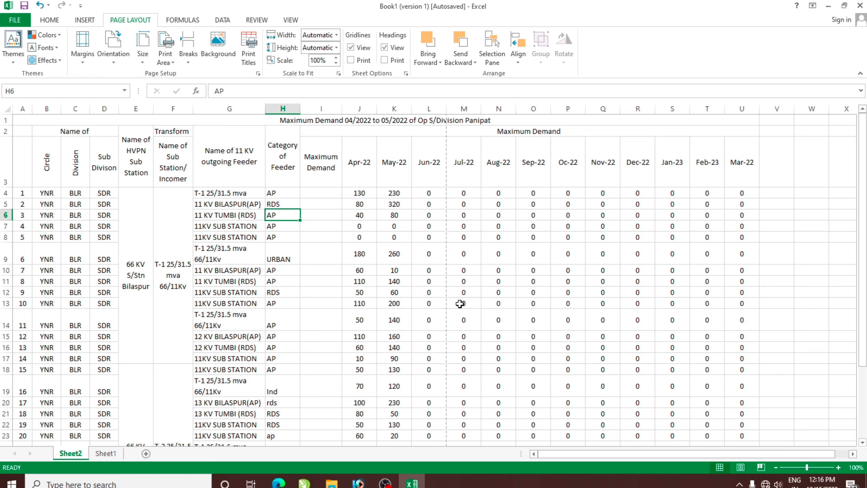
left_click(293, 280)
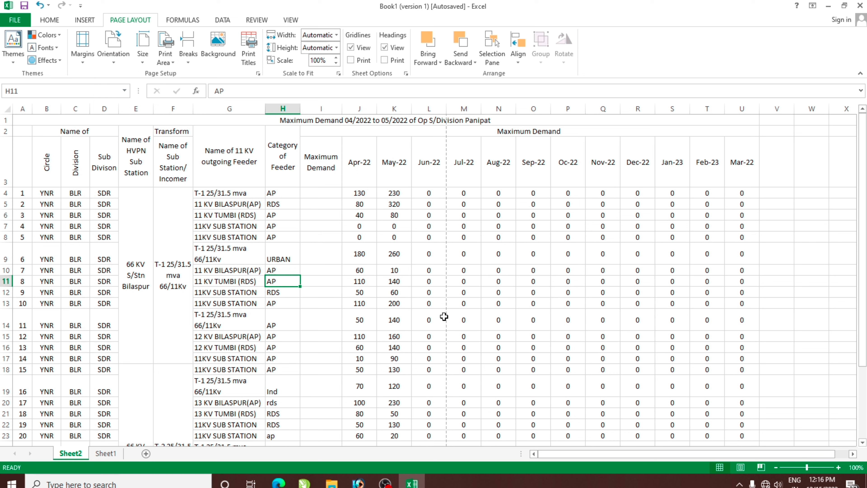
Check the landscape preview against the Sheet1 scan, then set the paper size to A4.
left_click(15, 20)
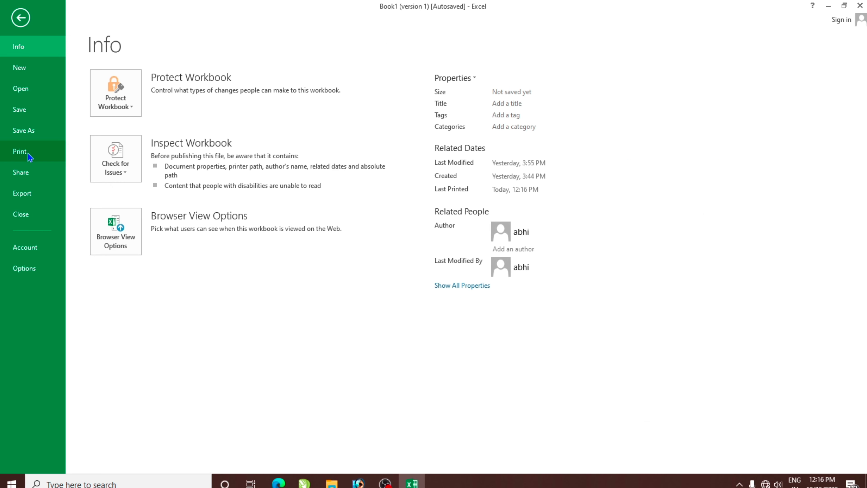
left_click(30, 156)
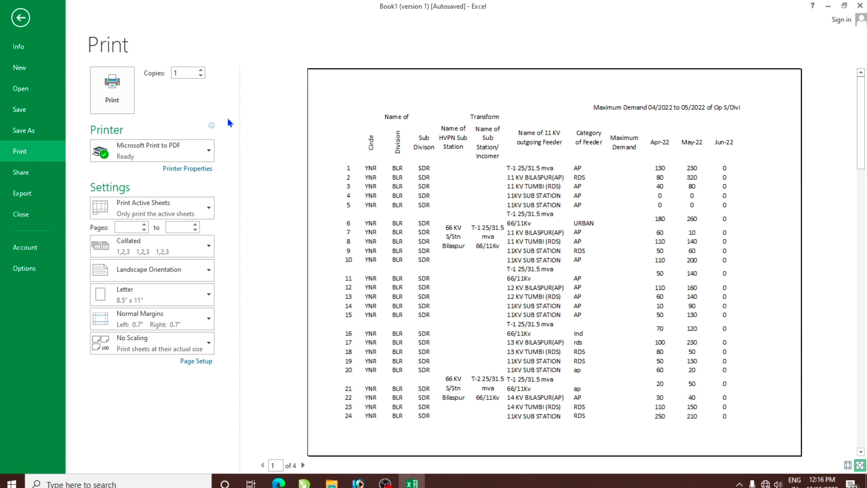
left_click(21, 18)
left_click(394, 253)
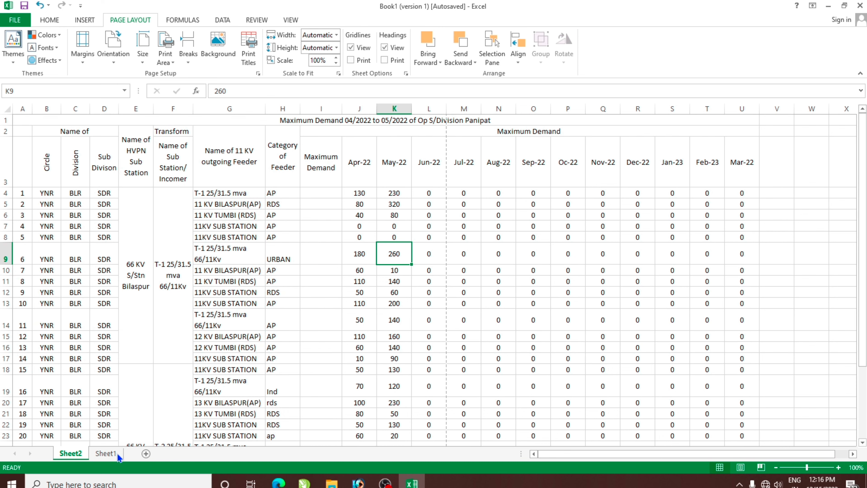
left_click(106, 455)
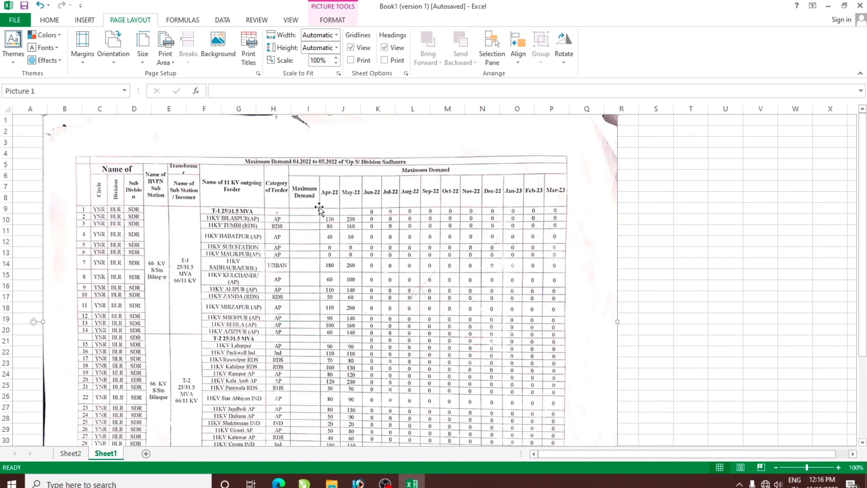
left_click(70, 453)
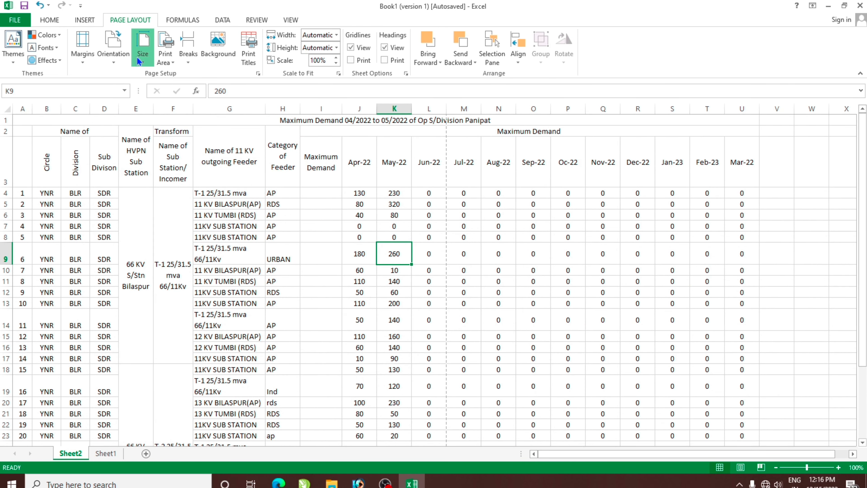
left_click(142, 53)
left_click(180, 228)
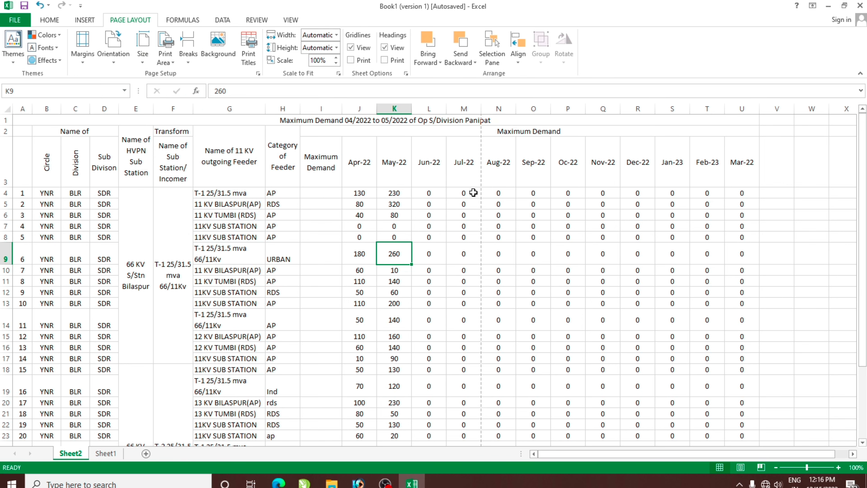
In print preview, set margins to 0.32" left and 0.37" right so Aug-22 fits.
left_click(15, 20)
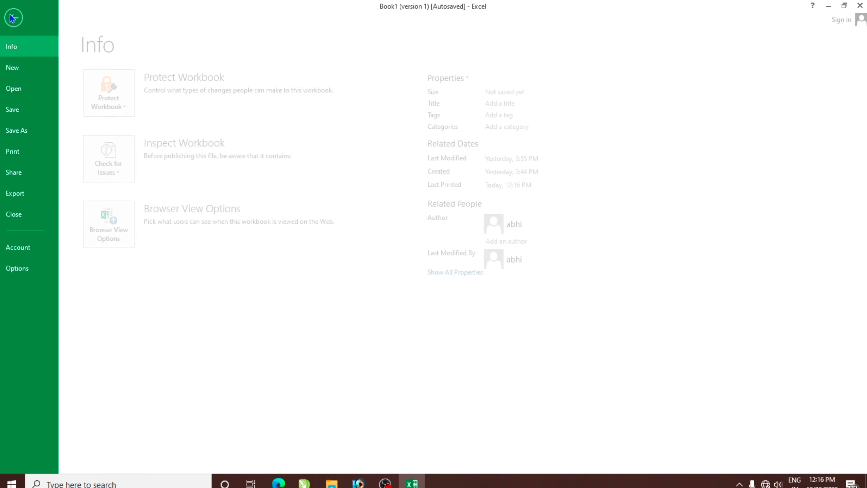
left_click(24, 152)
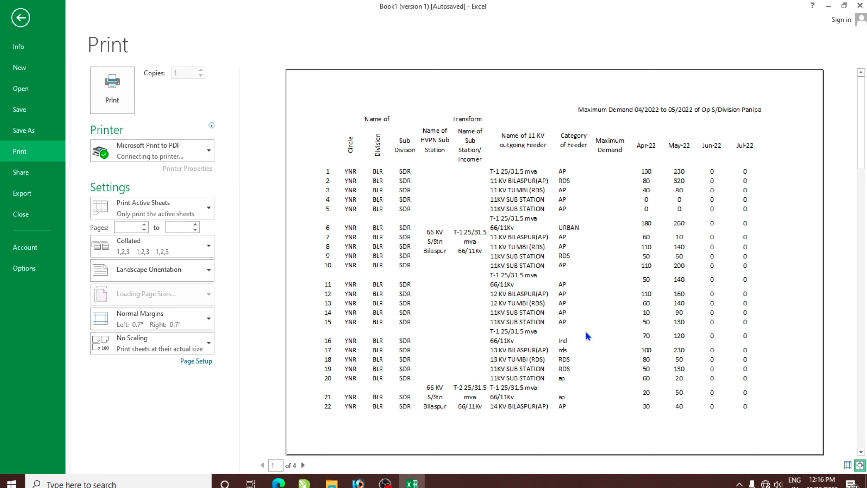
left_click(849, 467)
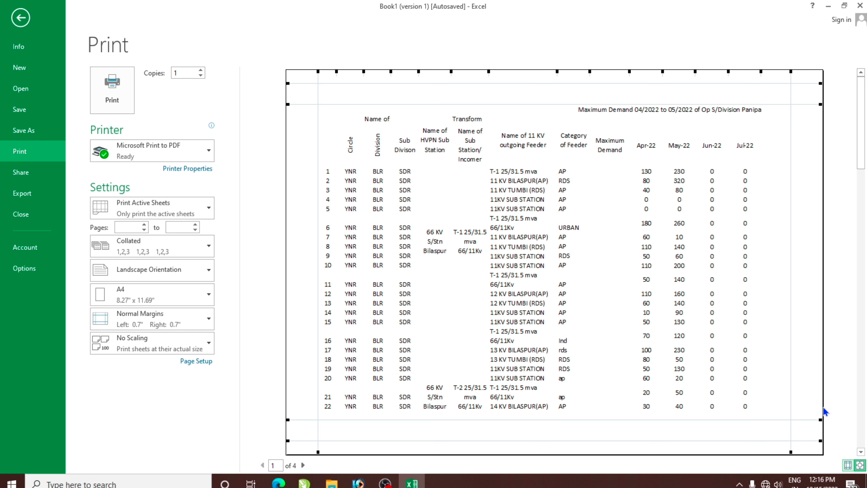
left_click_drag(790, 369, 806, 370)
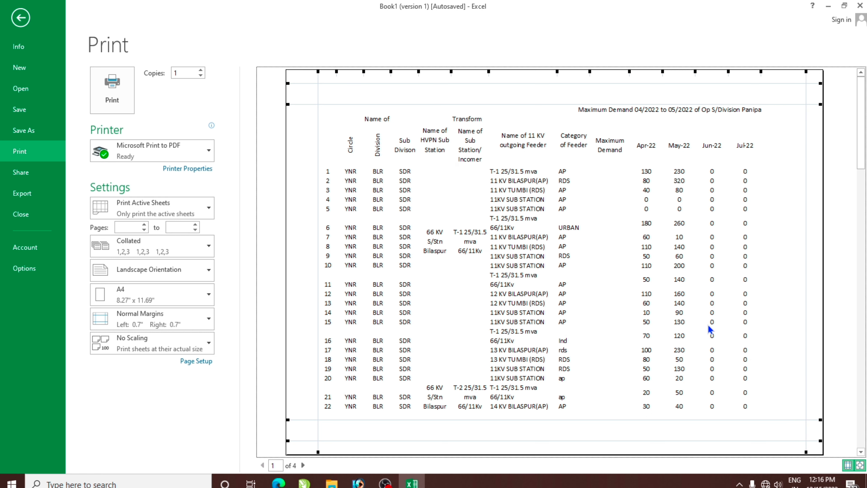
left_click_drag(317, 260, 300, 259)
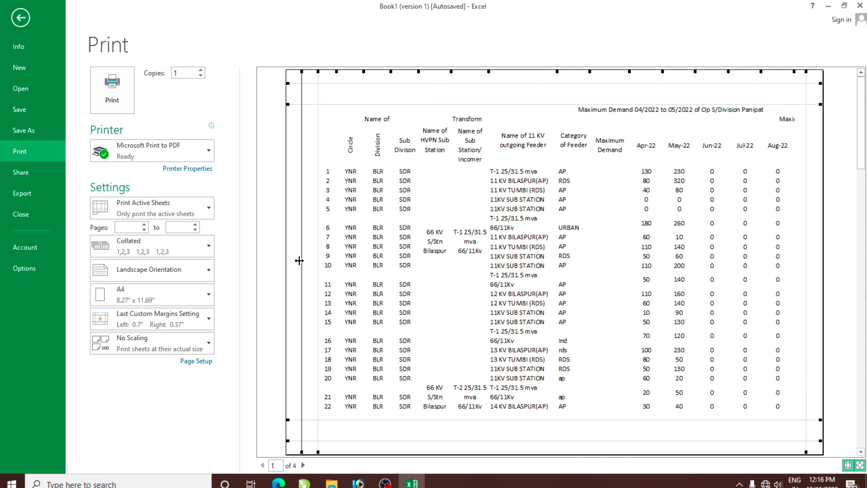
left_click(21, 18)
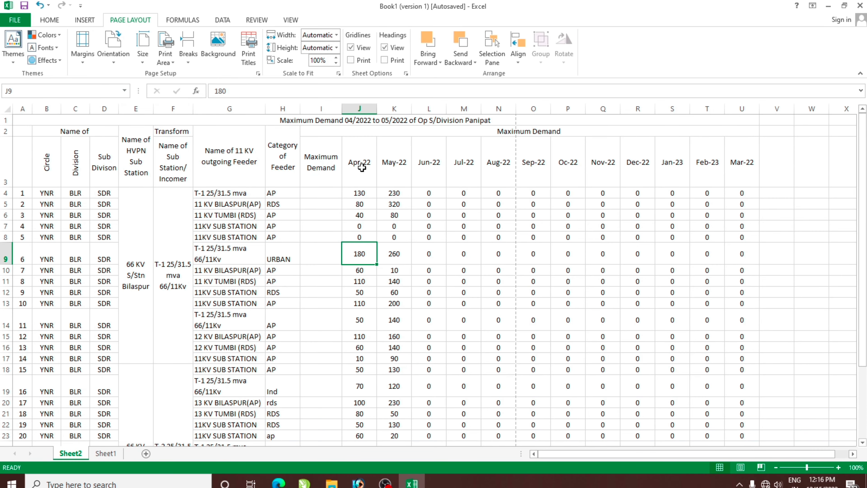
Resize the month columns J–U together and narrow columns I and G slightly.
mouse_move(359, 109)
left_mouse_down()
mouse_move(736, 109)
mouse_move(719, 110)
left_mouse_up()
left_click(638, 253)
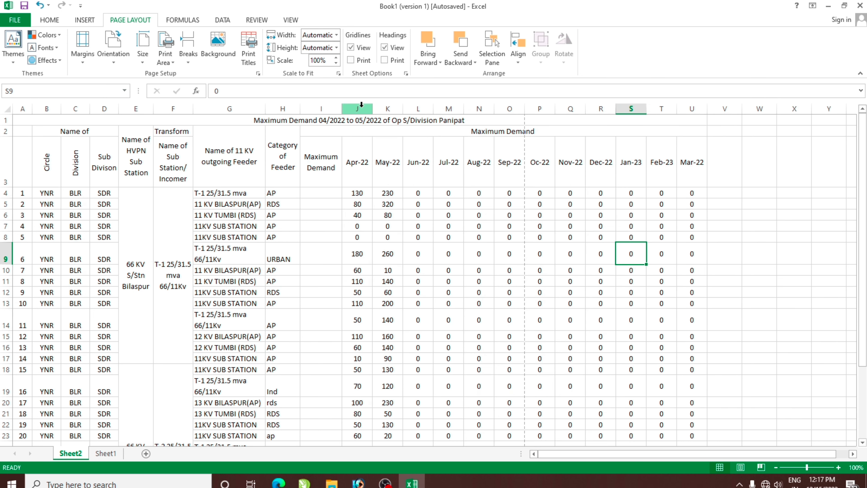
left_click(448, 162)
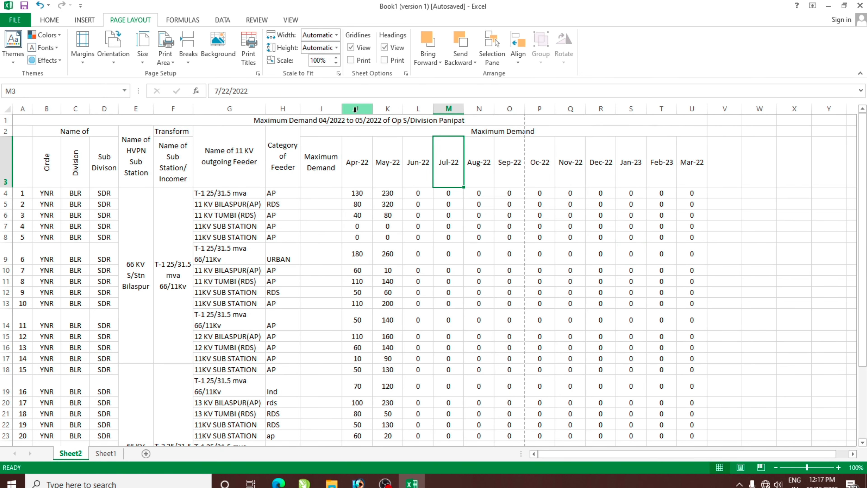
left_click(366, 109)
left_click_drag(366, 109, 674, 108)
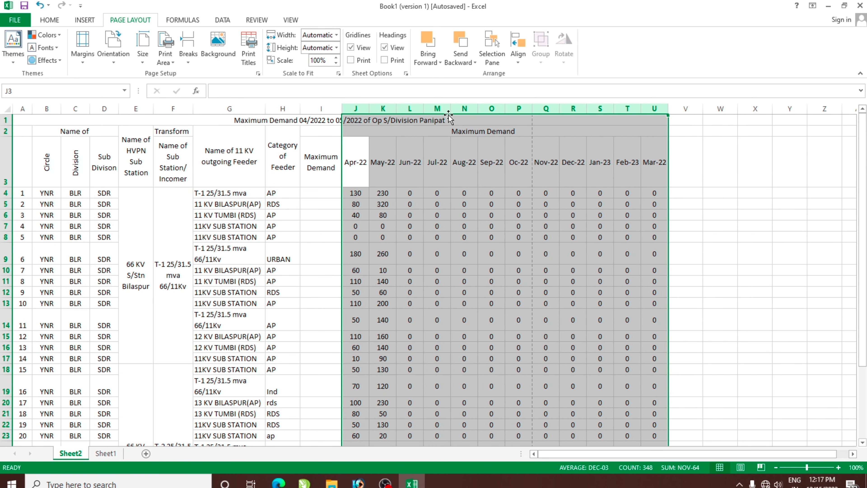
left_click_drag(423, 110, 425, 110)
left_click(459, 273)
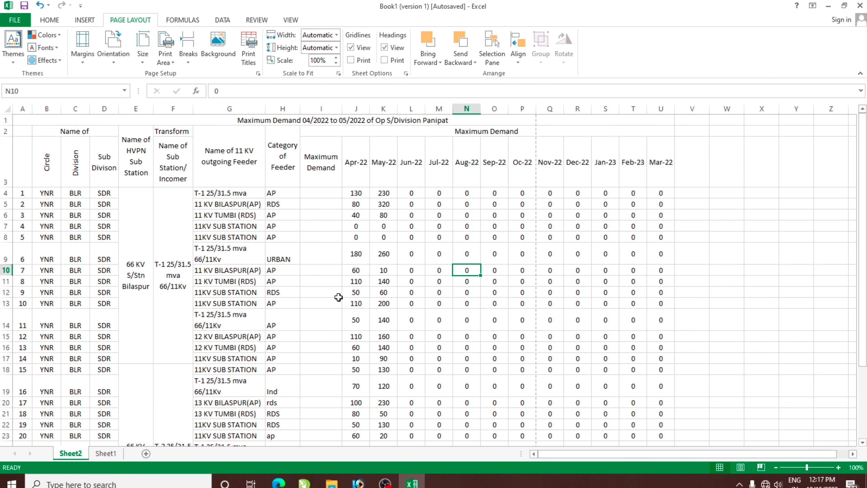
left_click_drag(342, 108, 340, 108)
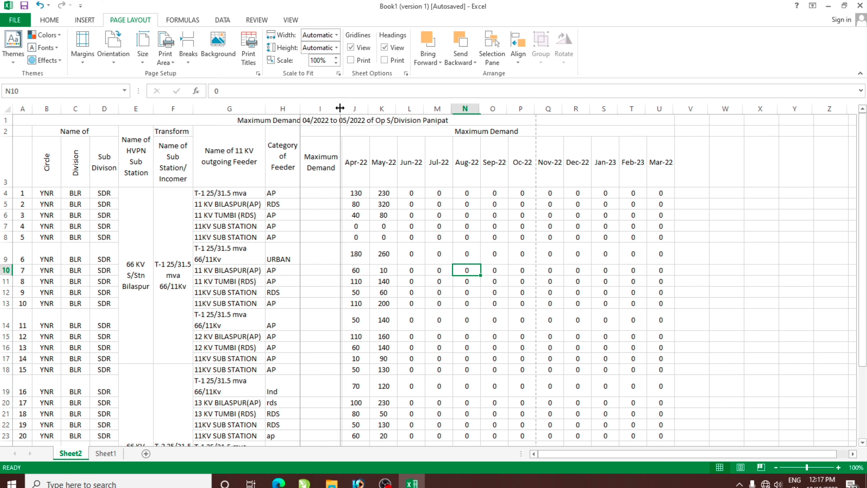
left_click_drag(263, 110, 261, 110)
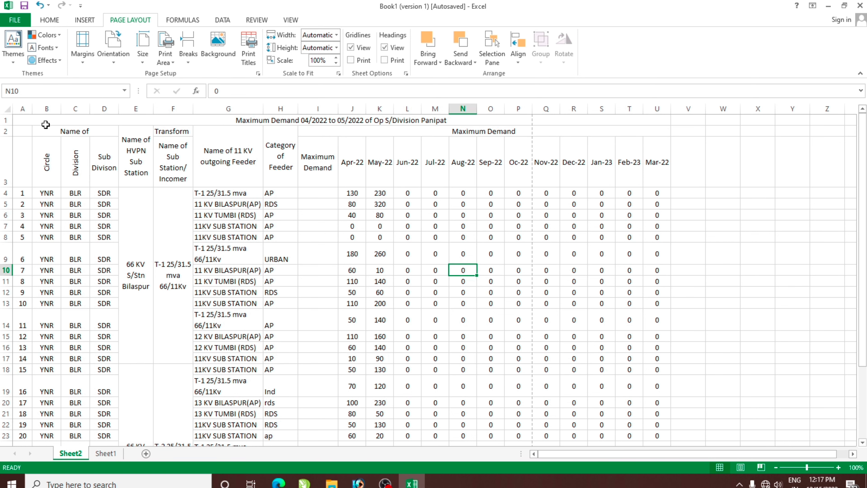
Centre the feeder text in G29 and turn off its text wrapping.
left_click_drag(47, 108, 115, 108)
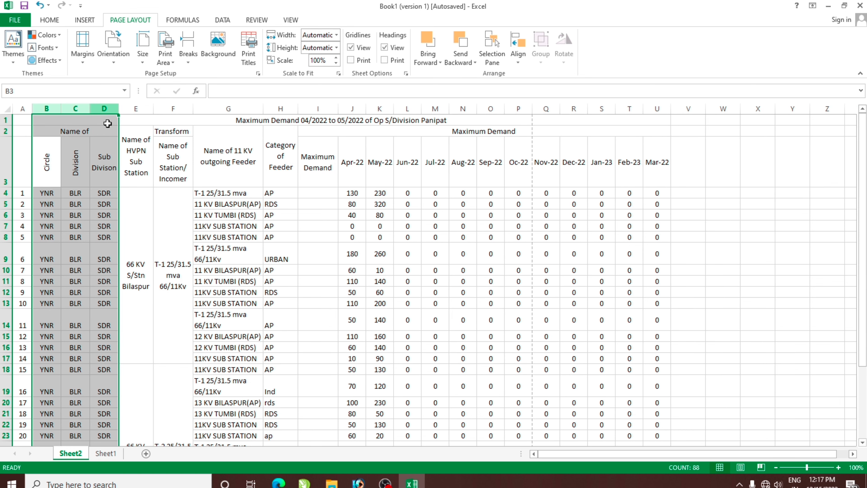
left_click(140, 276)
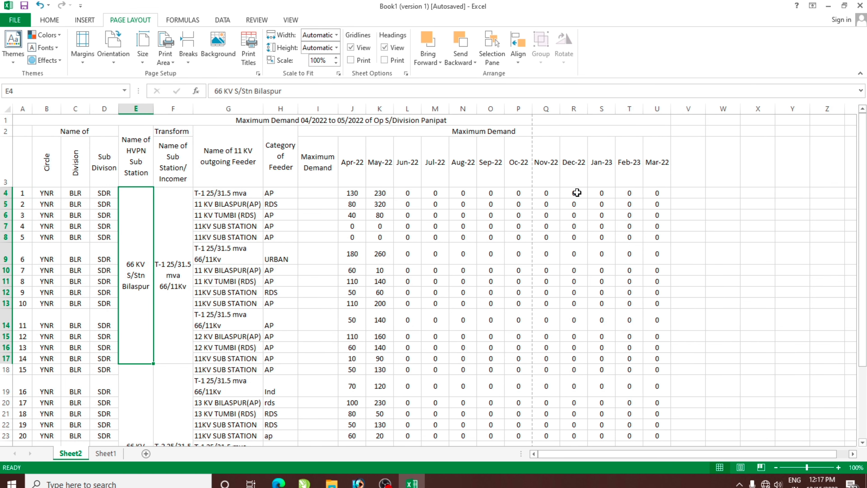
scroll(376, 287, "down", 1)
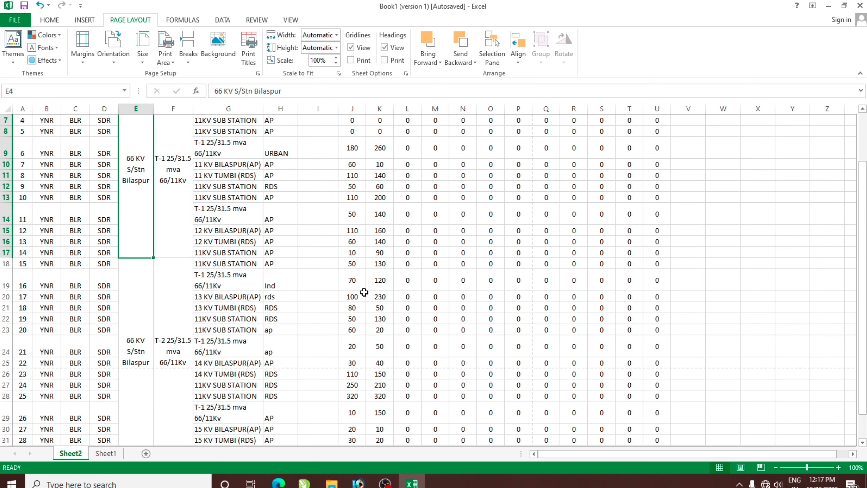
scroll(364, 292, "down", 1)
scroll(363, 292, "down", 1)
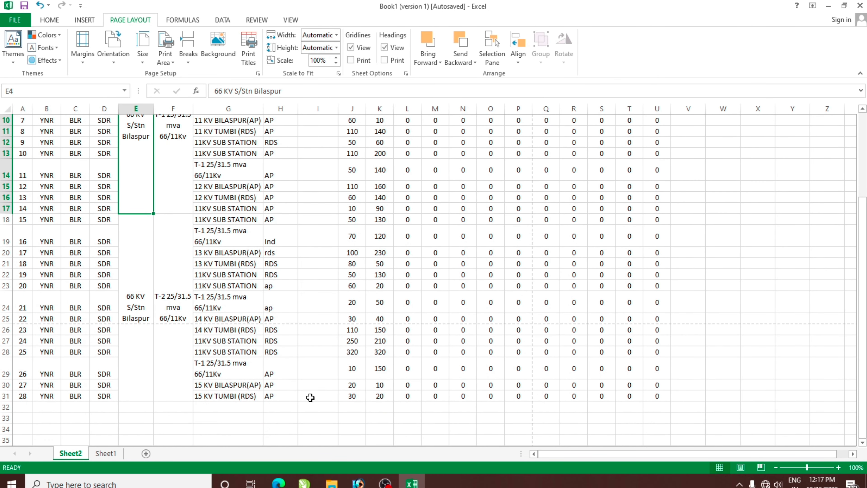
left_click(247, 372)
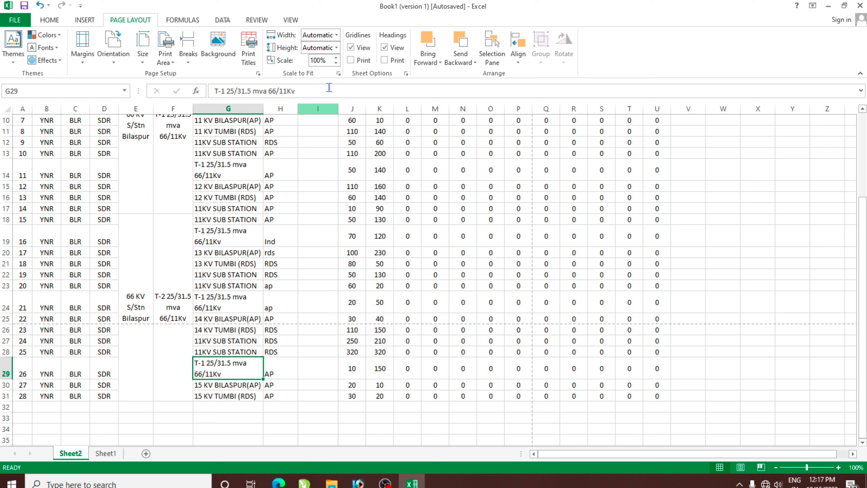
left_click(50, 19)
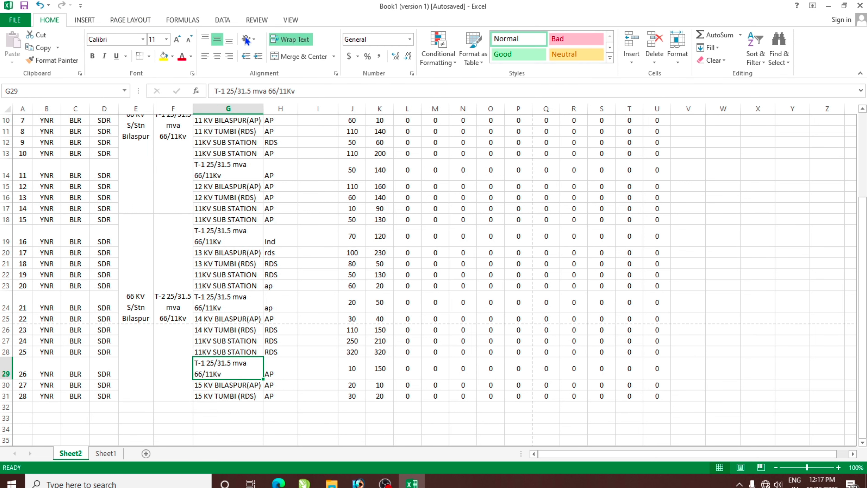
left_click(290, 56)
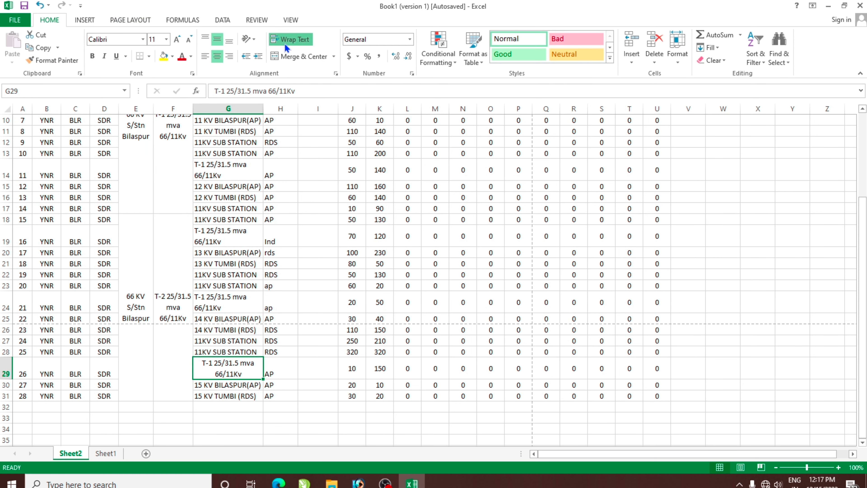
left_click(275, 39)
Select cell H28, then the merged title cell A1.
left_click(280, 352)
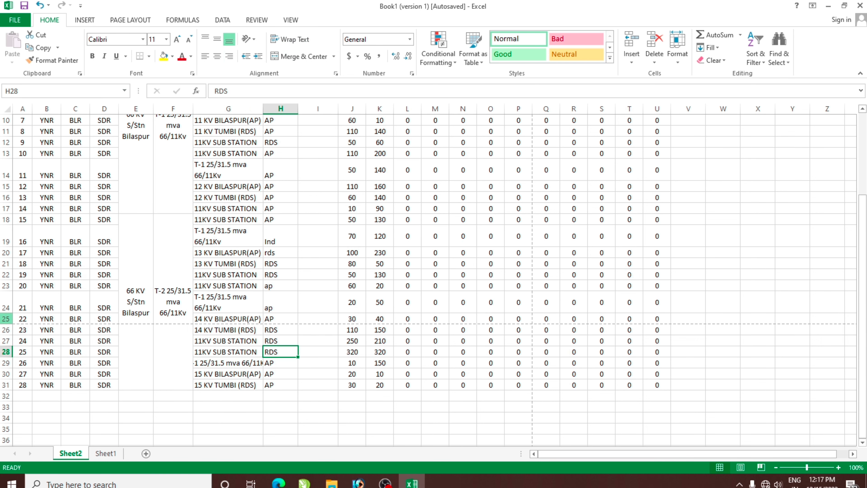
scroll(381, 312, "up", 3)
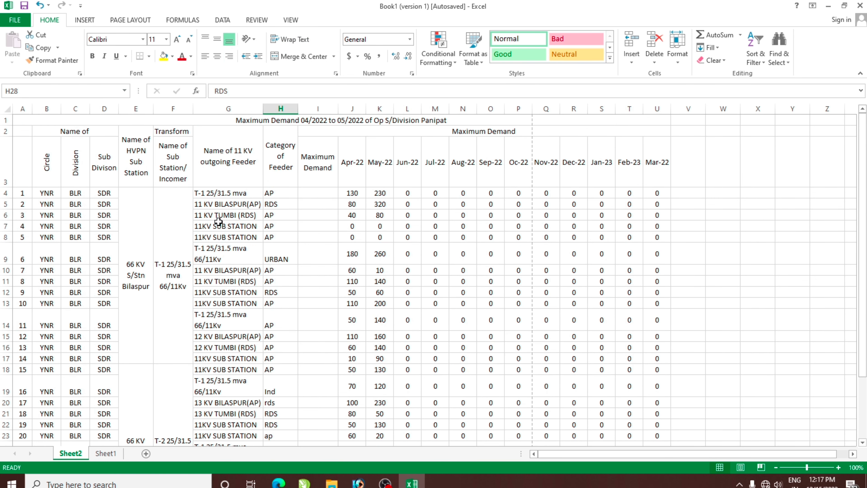
left_click(204, 119)
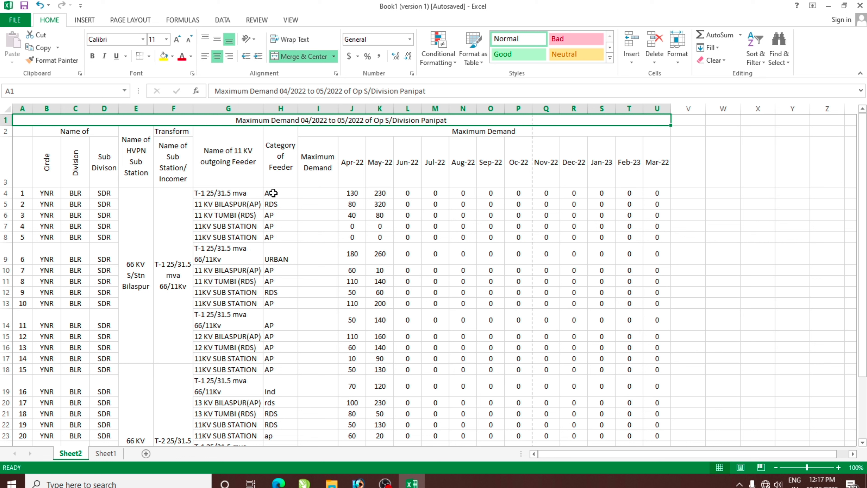
Give the title row A1 a grey fill.
left_click(172, 58)
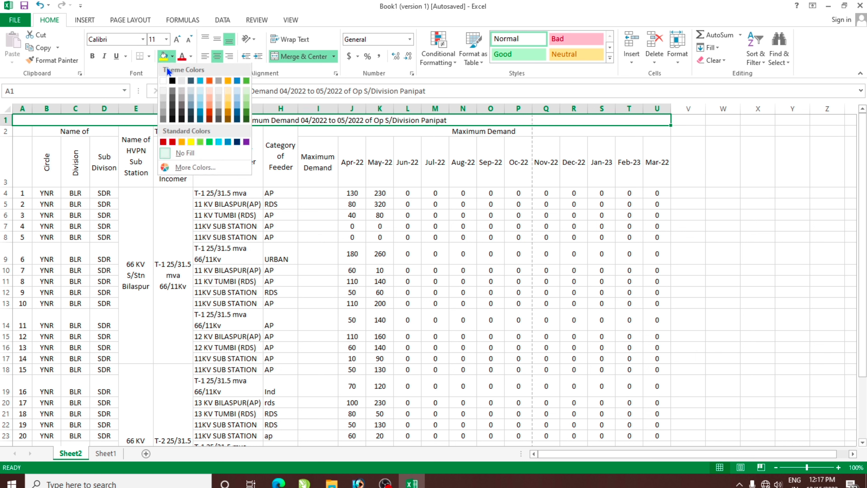
left_click(163, 113)
mouse_move(22, 132)
left_mouse_down()
mouse_move(187, 160)
mouse_move(522, 166)
left_mouse_up()
left_click(462, 269)
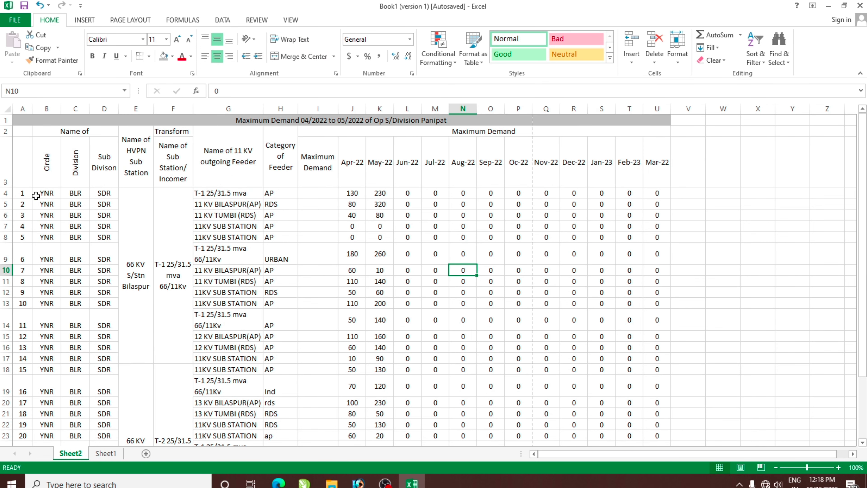
Fill the data rows A4:U31 with light blue.
mouse_move(21, 193)
left_mouse_down()
mouse_move(645, 426)
mouse_move(640, 411)
mouse_move(649, 411)
left_mouse_up()
left_click(173, 56)
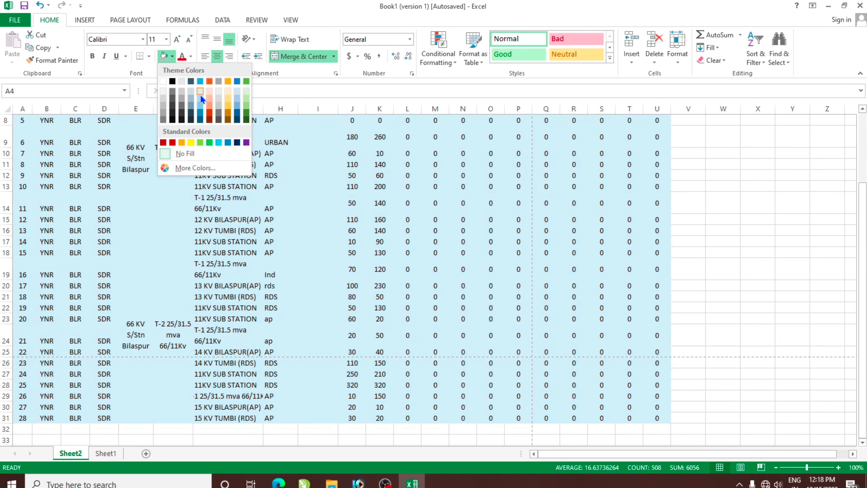
left_click(201, 95)
scroll(374, 256, "up", 3)
left_click(352, 253)
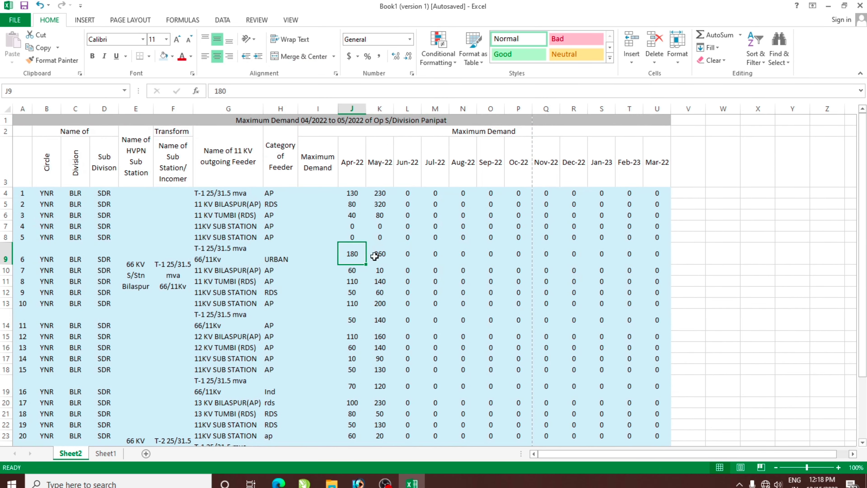
Apply All Borders to the whole table A1:U31.
mouse_move(28, 120)
left_mouse_down()
mouse_move(635, 476)
mouse_move(649, 406)
left_mouse_up()
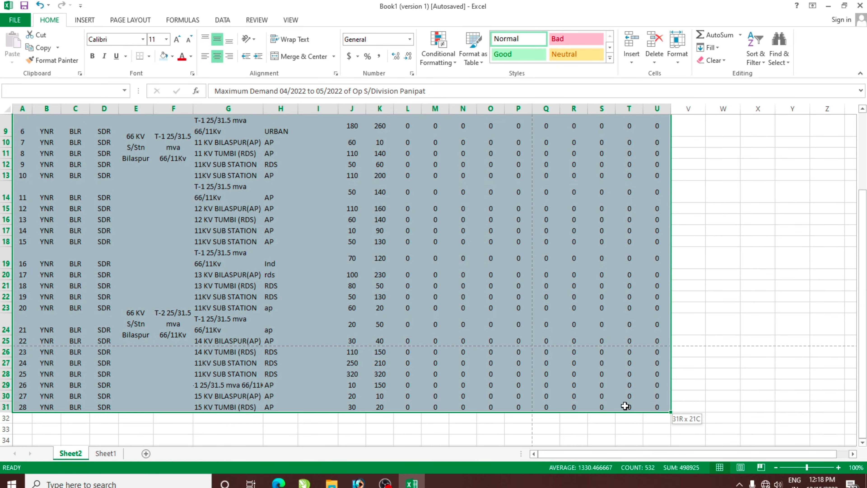
left_click(150, 56)
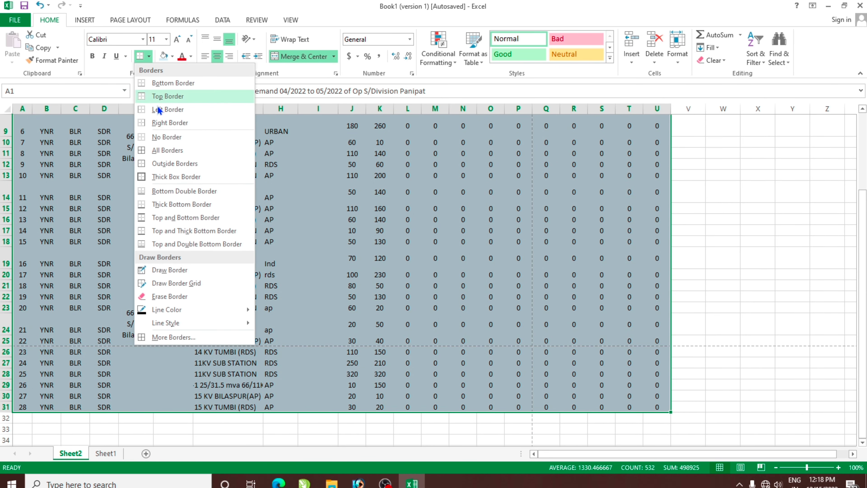
left_click(167, 150)
scroll(341, 273, "up", 3)
left_click(379, 271)
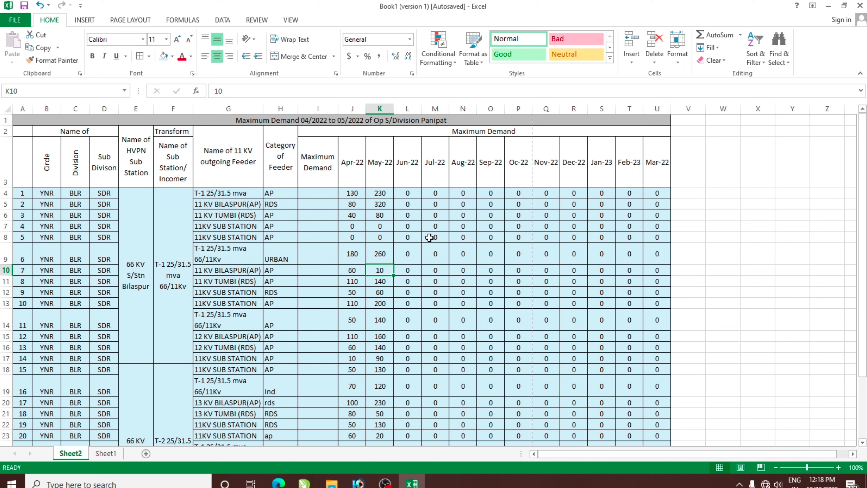
left_click(427, 319)
left_click(132, 21)
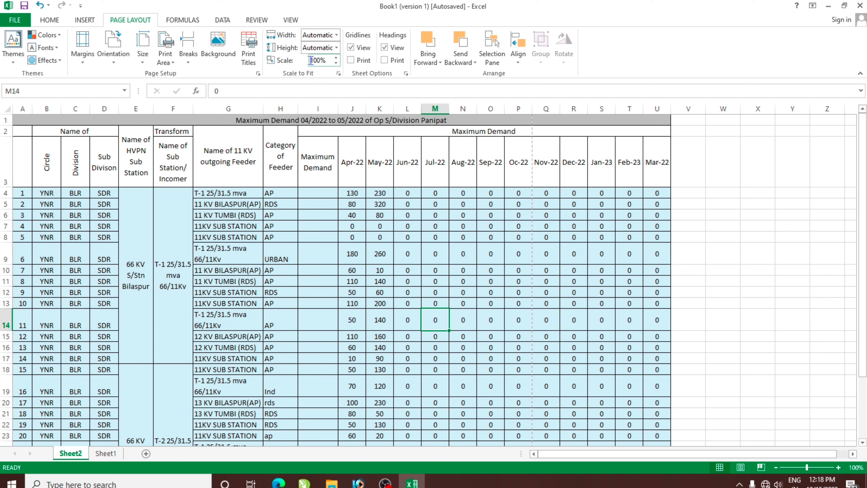
Lower the Maximum Demand sheet's print scaling to 80% and check the landscape print preview.
left_click(336, 63)
left_click(336, 63)
left_click(337, 63)
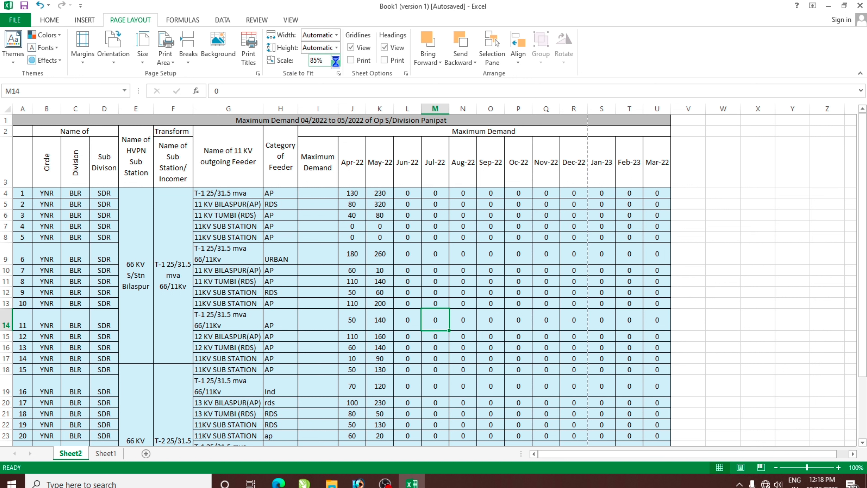
left_click(336, 63)
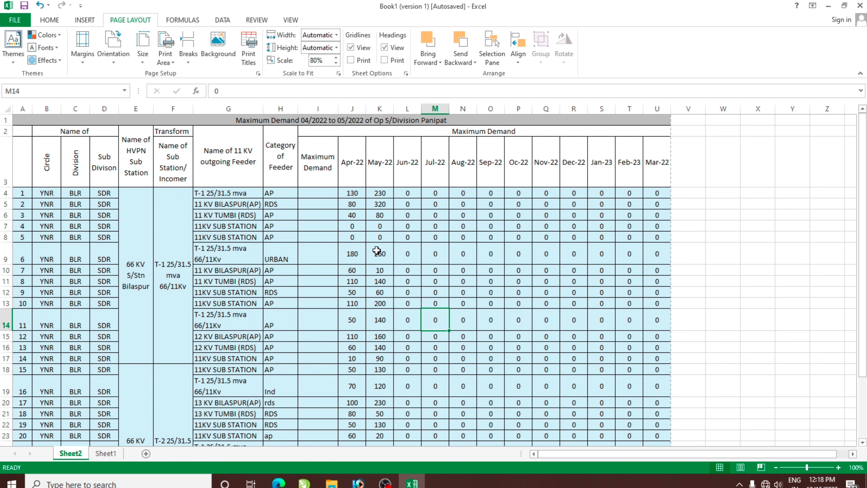
scroll(400, 246, "down", 2)
scroll(403, 246, "down", 3)
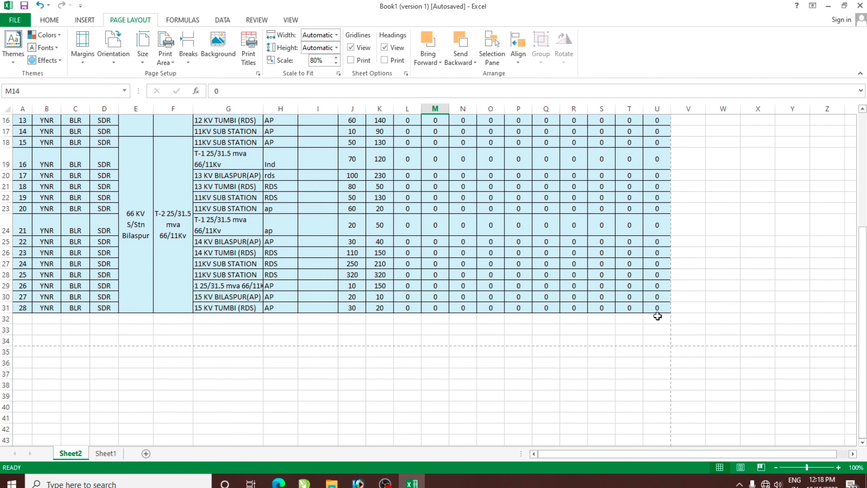
left_click(28, 20)
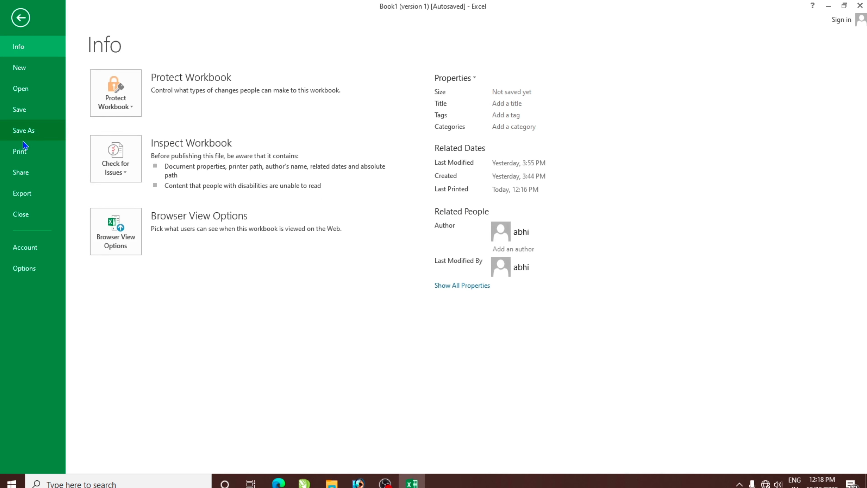
left_click(23, 155)
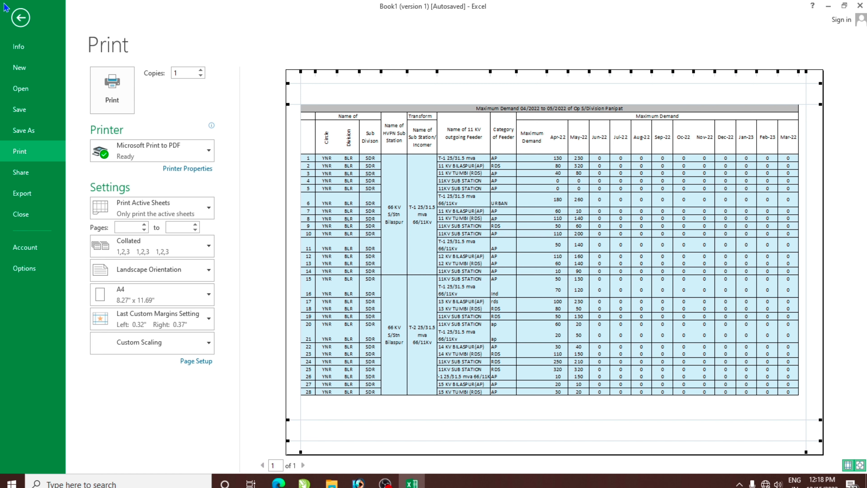
left_click(21, 22)
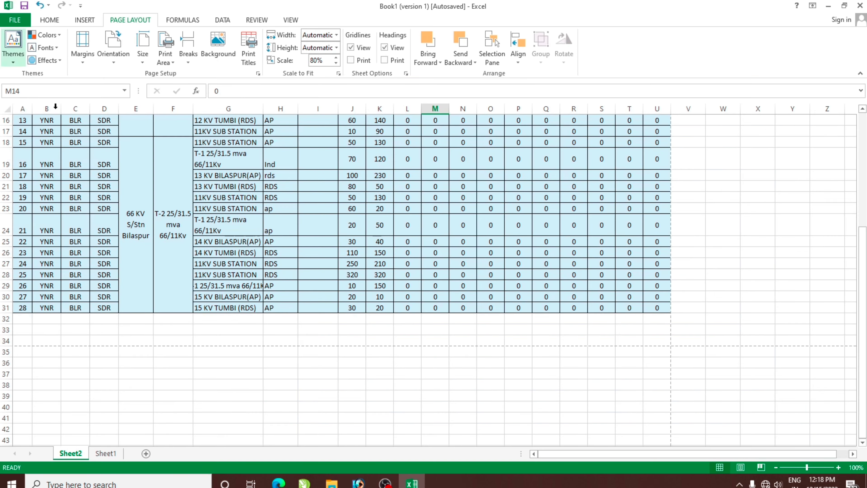
left_click(344, 221)
scroll(328, 230, "up", 1)
scroll(328, 230, "up", 3)
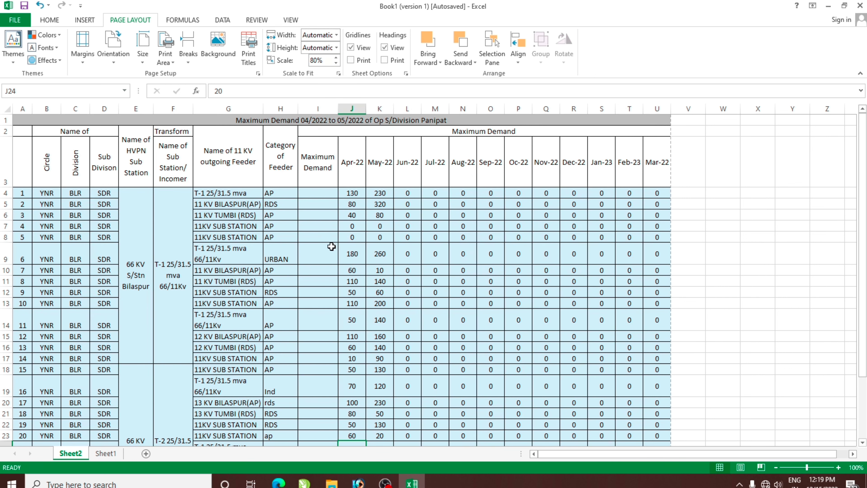
left_click(106, 453)
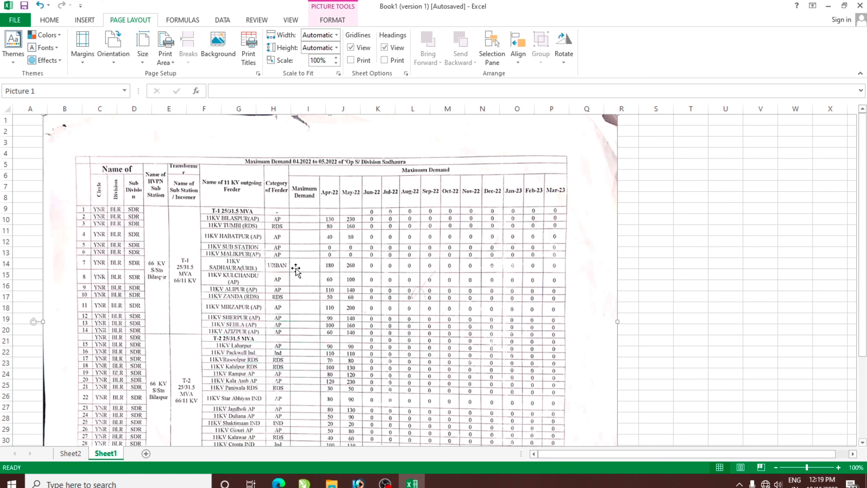
left_click(70, 453)
left_click(300, 295)
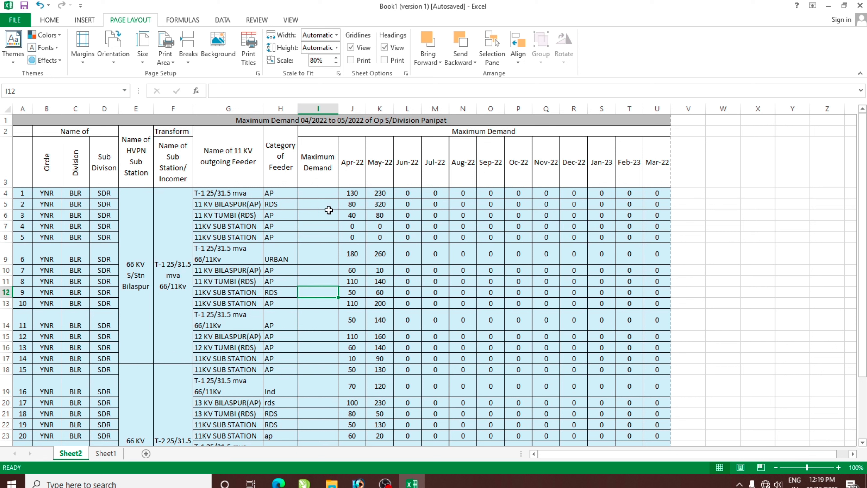
left_click(238, 226)
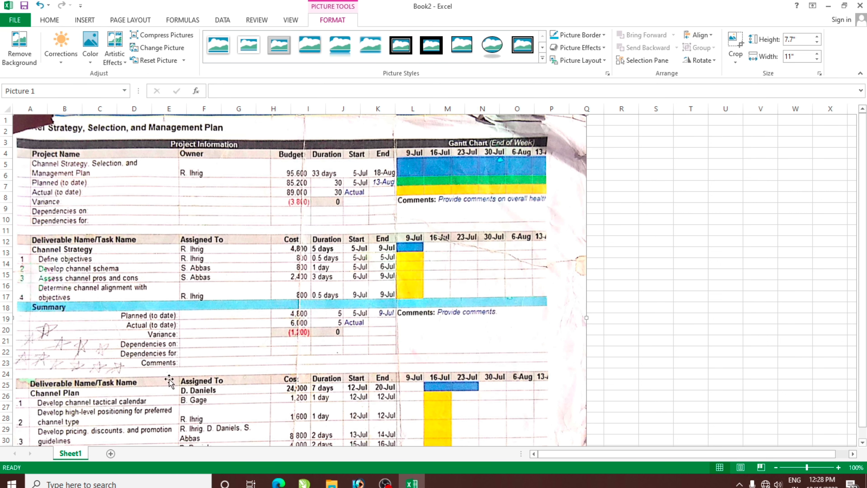
Add a blank Sheet2 and enter the test text DSFSD in cell B8.
left_click(110, 453)
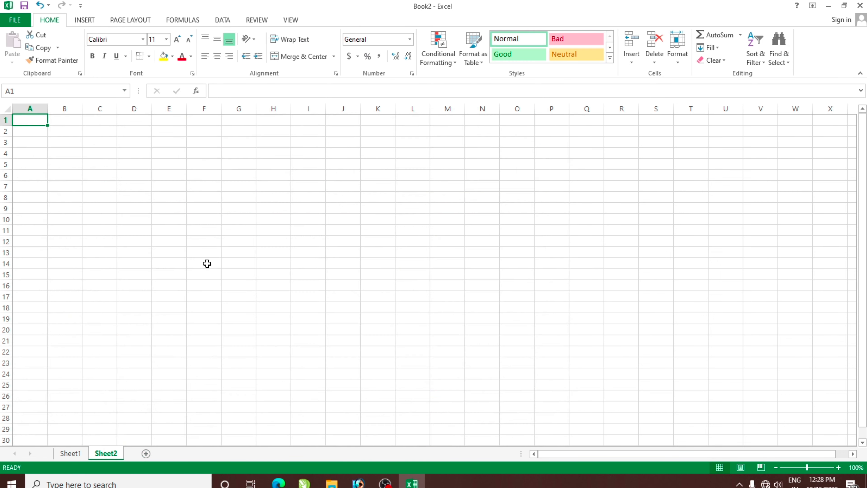
left_click(205, 263)
left_click(86, 184)
left_click(223, 195)
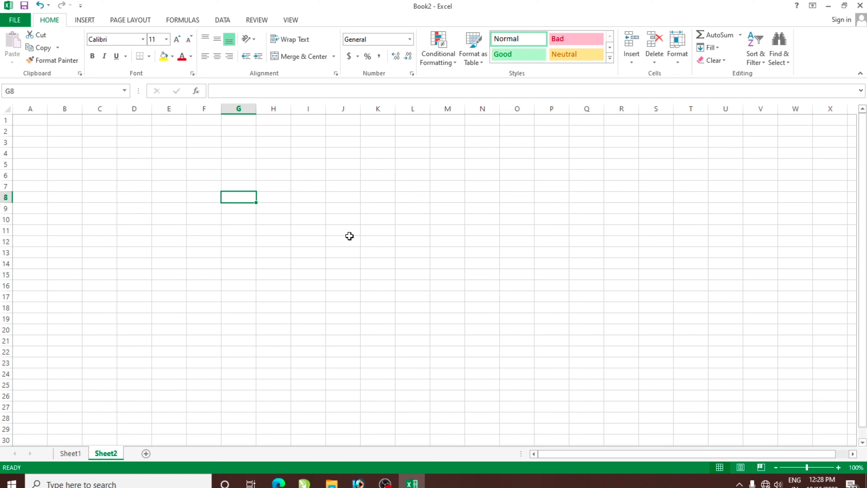
left_click(196, 266)
left_click(72, 197)
type("DSFSD")
left_click(100, 286)
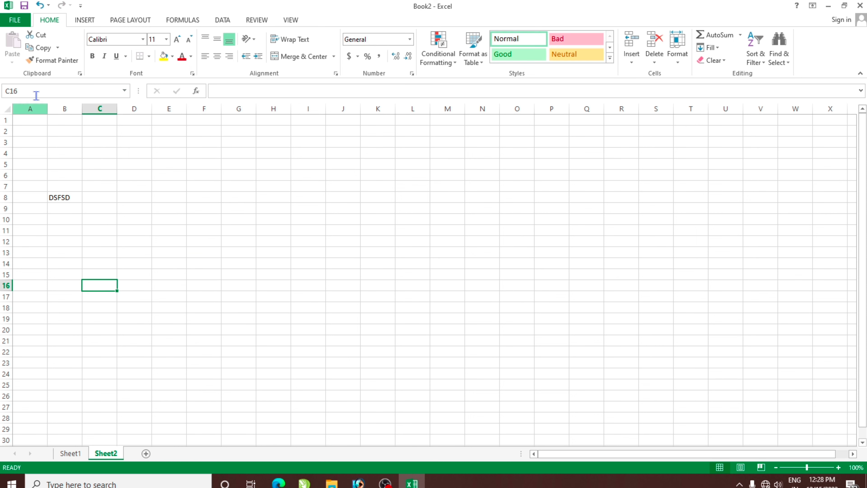
Check Sheet2 in the print preview, then return to the sheet and select F7.
left_click(14, 20)
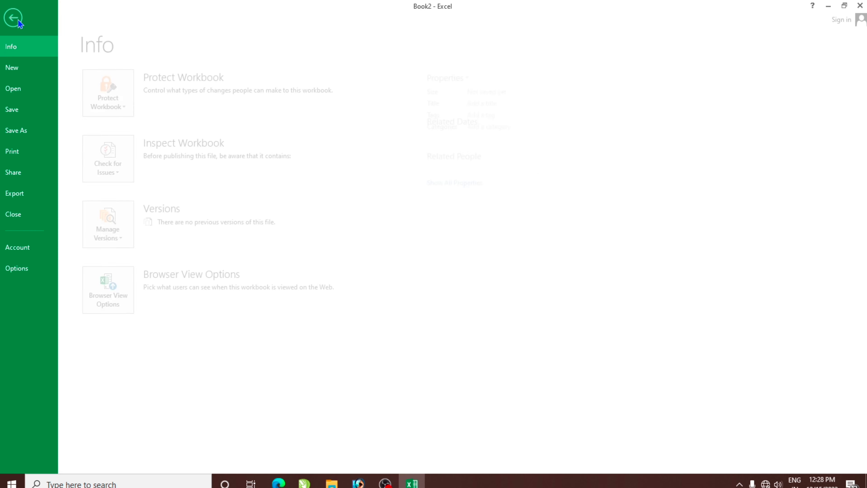
left_click(19, 151)
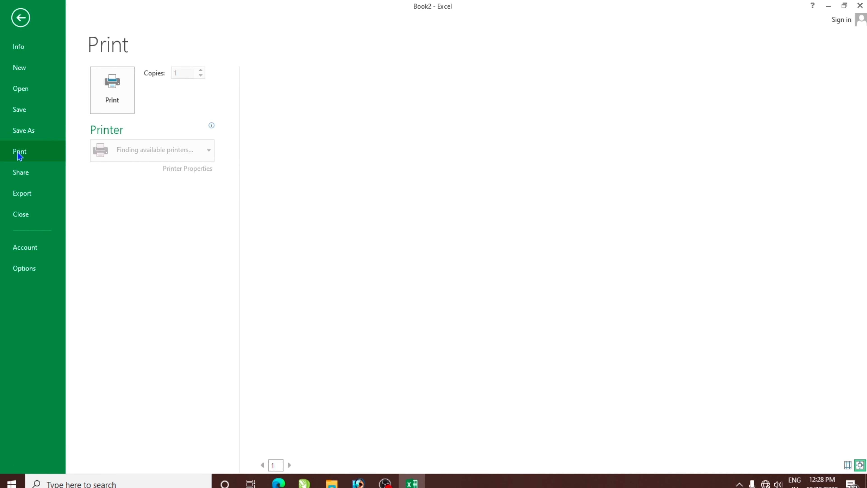
left_click(21, 17)
key("Right")
key("Right")
key("Right")
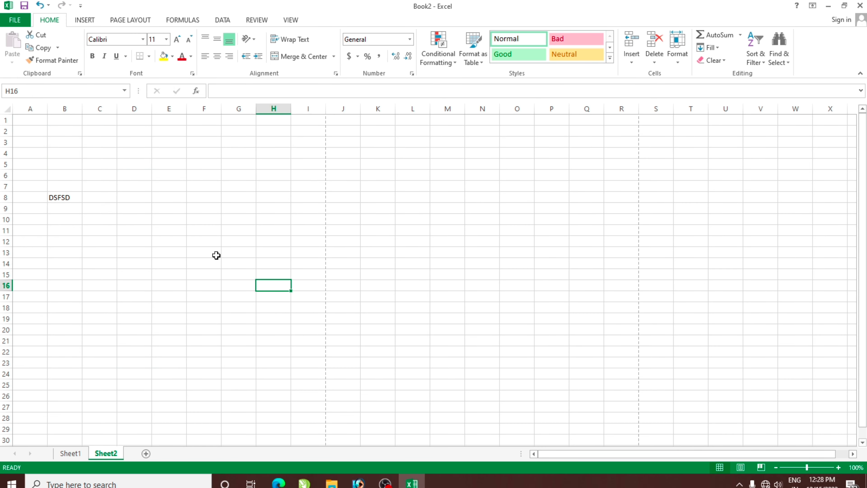
scroll(213, 253, "down", 3)
scroll(213, 253, "down", 4)
scroll(218, 307, "down", 1)
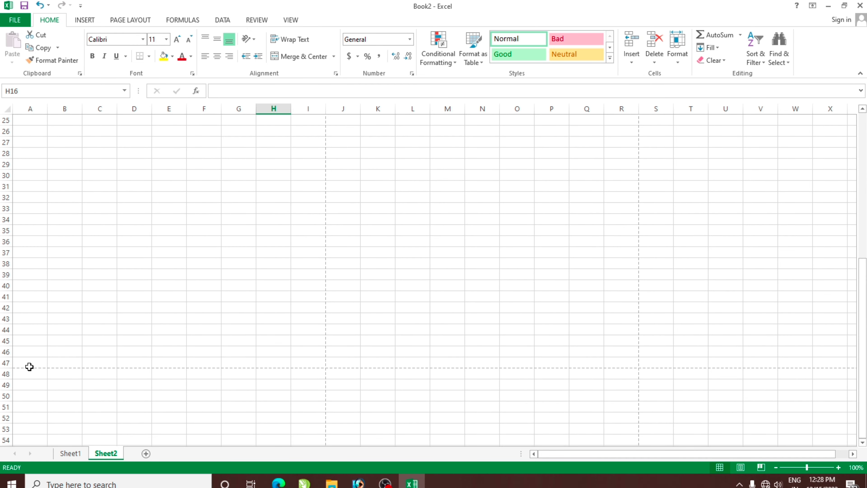
scroll(168, 295, "up", 7)
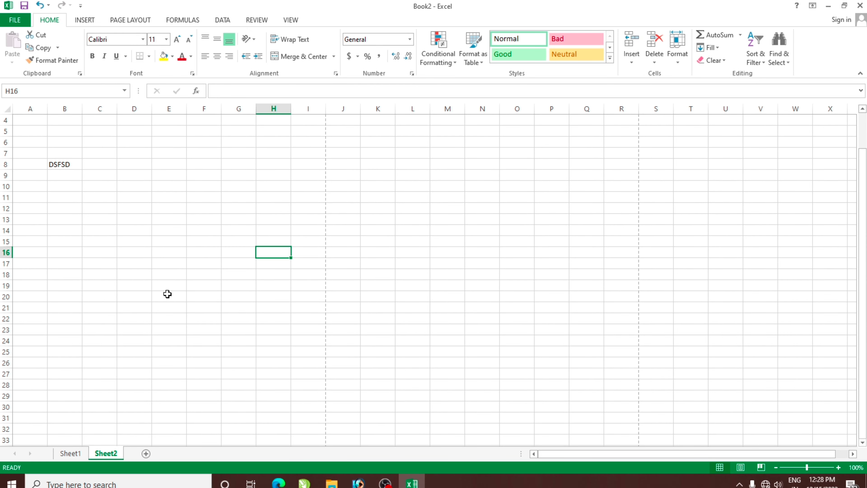
scroll(167, 294, "up", 1)
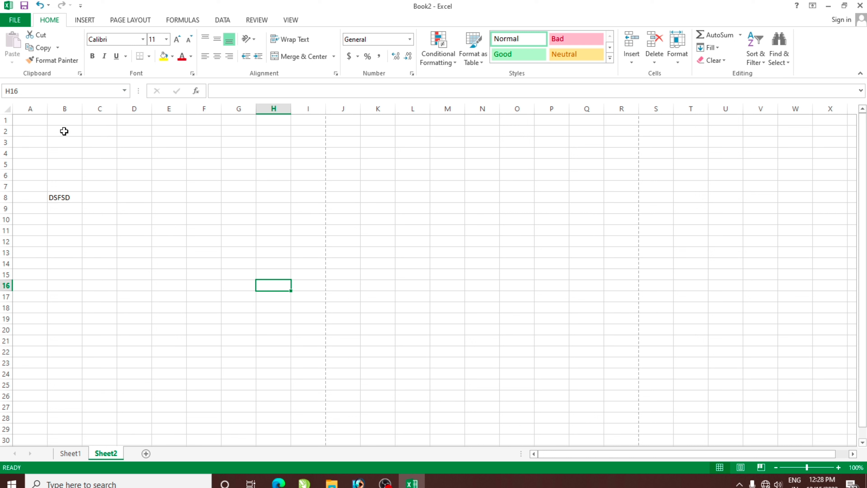
left_click(202, 187)
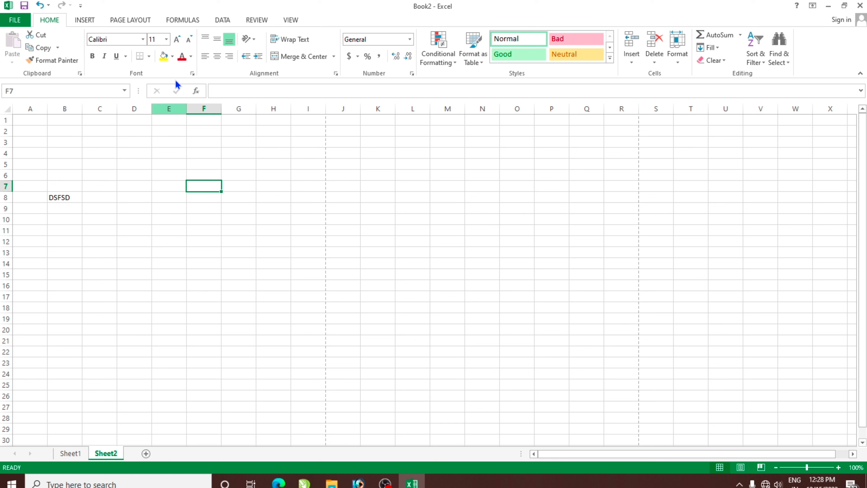
Set Sheet2's page orientation to Landscape.
left_click(131, 23)
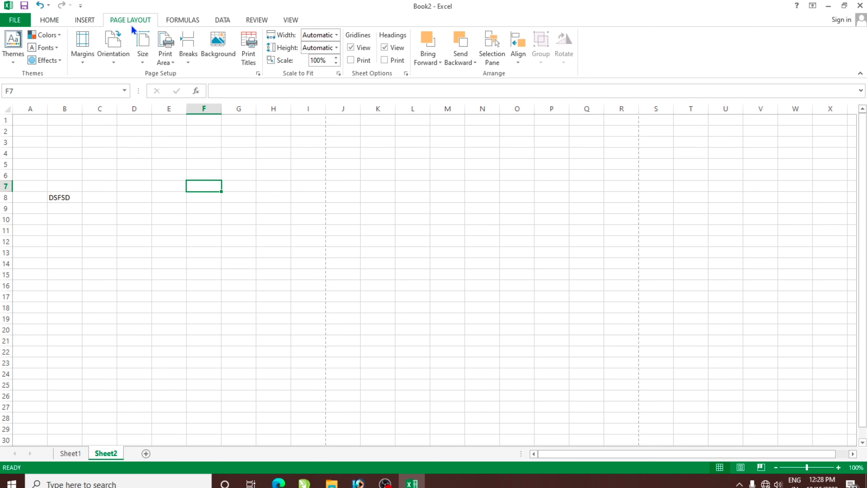
left_click(113, 57)
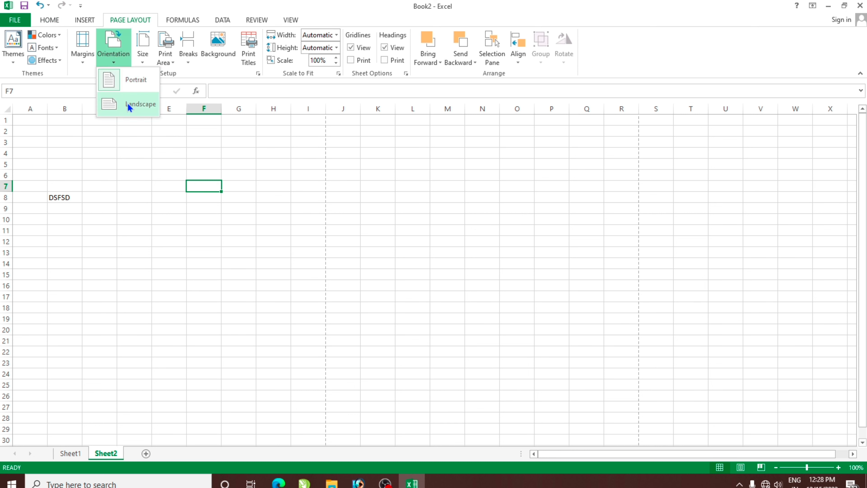
left_click(127, 102)
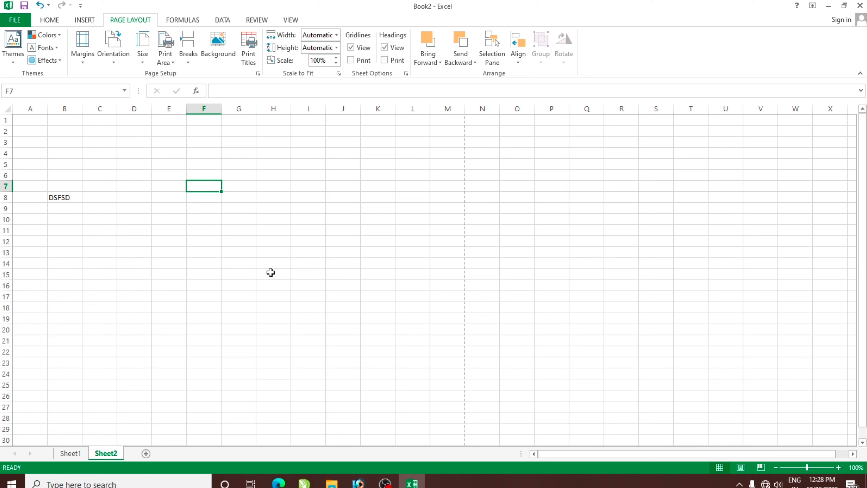
Delete the test text DSFSD from cell B8.
left_click(238, 273)
left_click(72, 200)
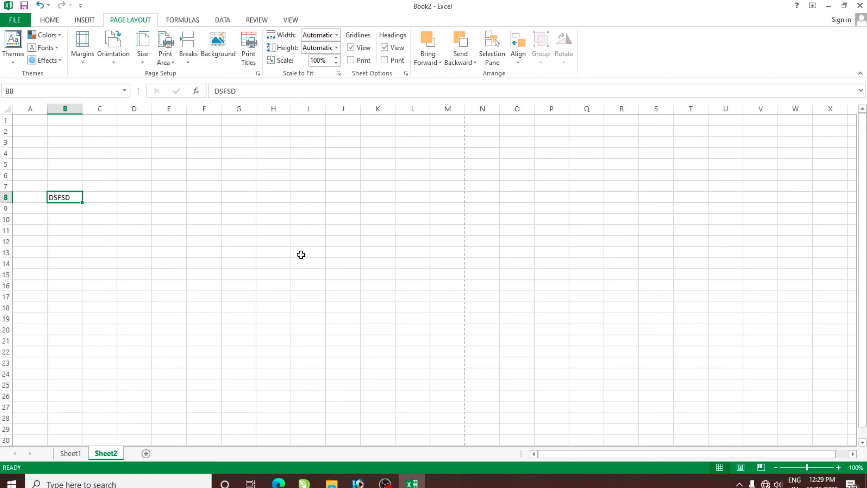
left_click(78, 234)
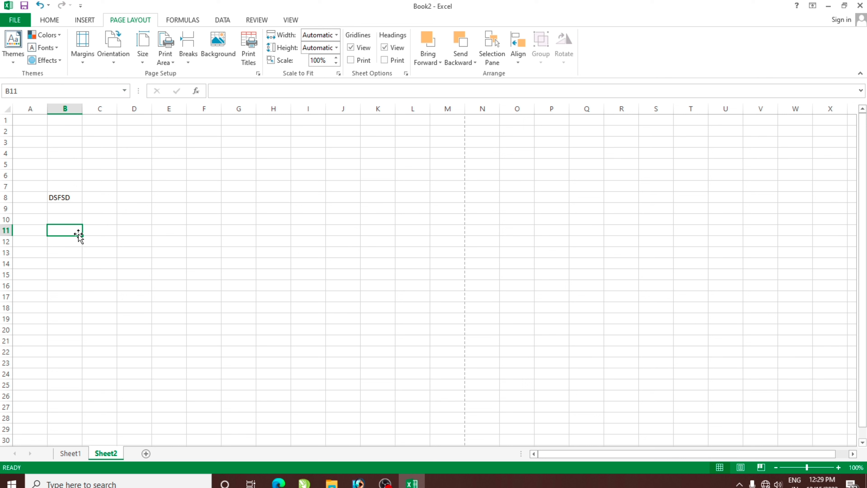
left_click(77, 196)
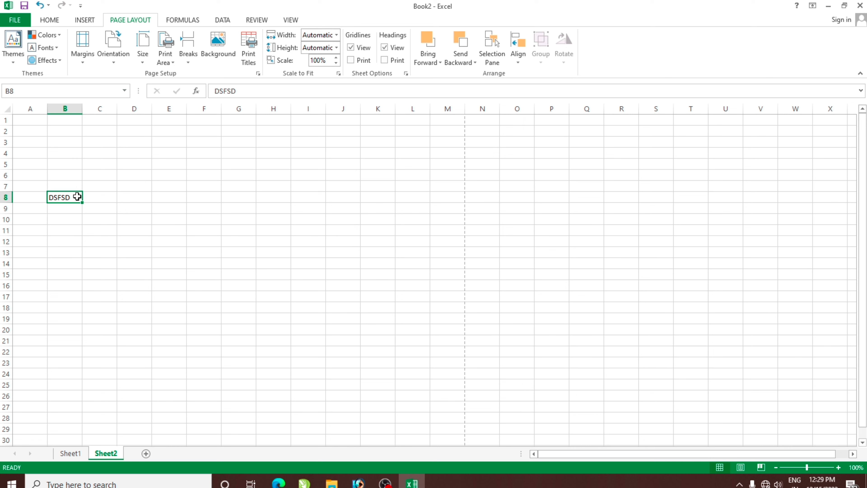
key("Delete")
Type the title "Selection, and Management Plan" into A1 on Sheet2.
left_click(73, 454)
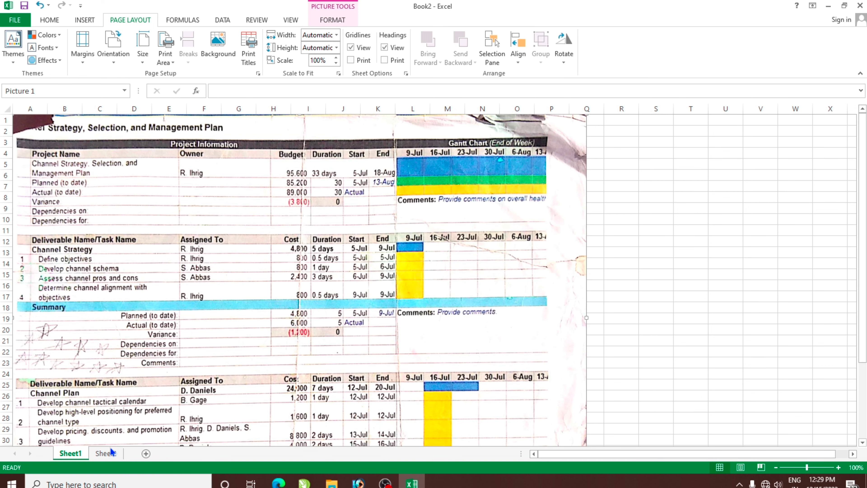
left_click(106, 454)
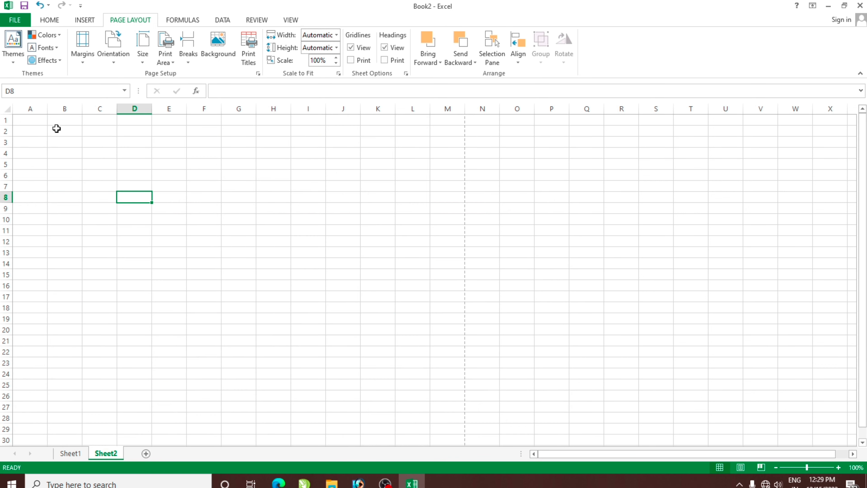
left_click(30, 120)
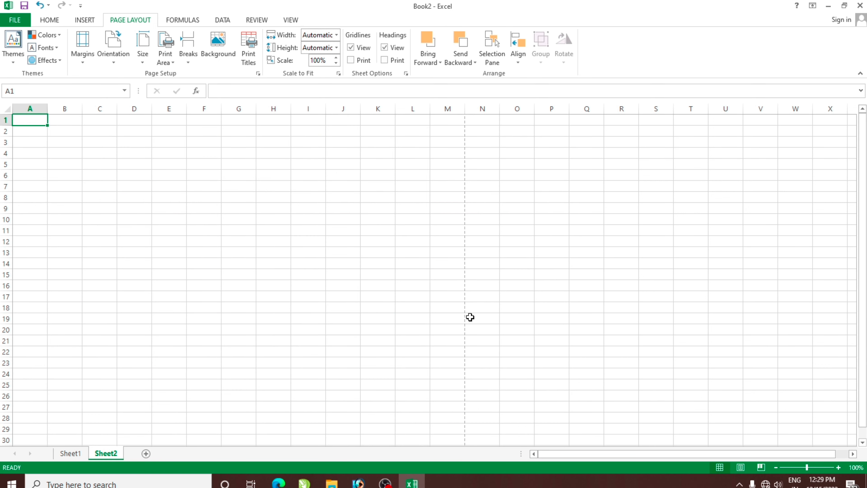
type("sss")
key("BackSpace")
key("BackSpace")
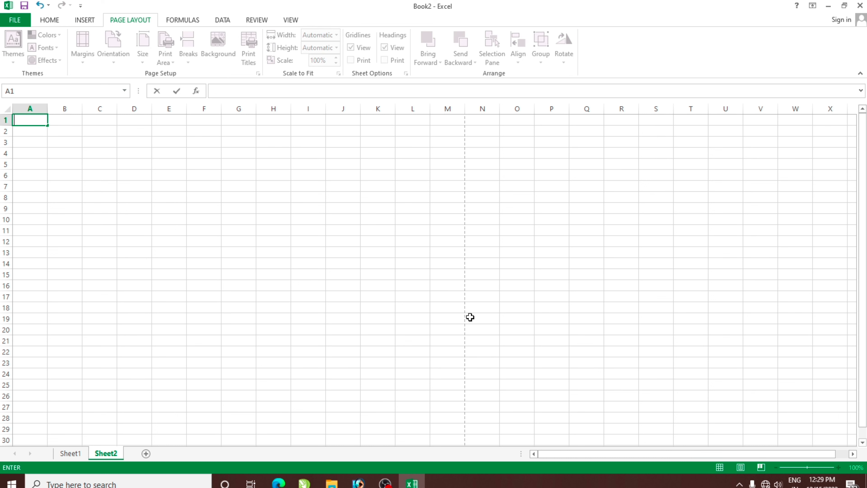
type("election,")
type(" and Ma")
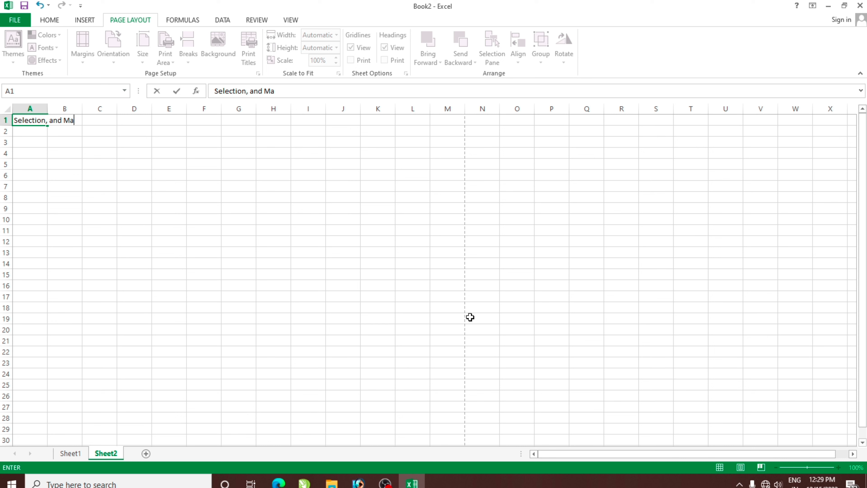
type("ga")
type("nagem")
type("ent ")
type("Plan")
key("Return")
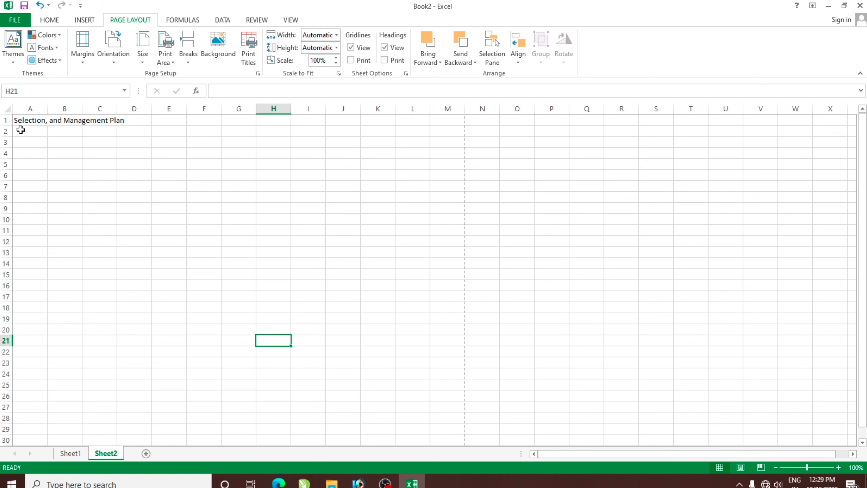
Format the A1 title as 16-point bold.
left_click(21, 121)
left_click(52, 22)
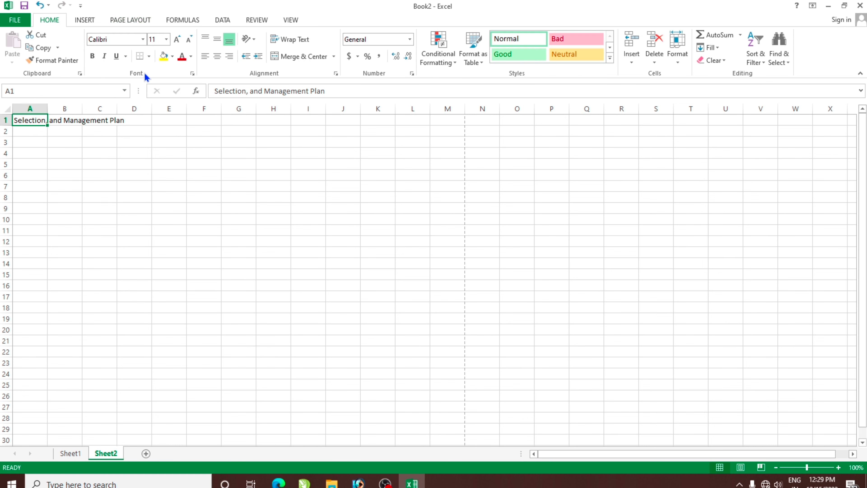
left_click(175, 40)
left_click(175, 40)
left_click(175, 39)
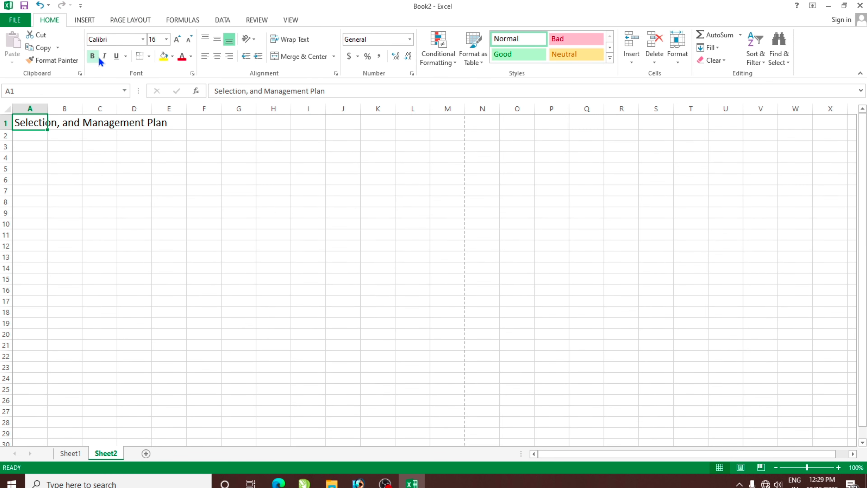
left_click(93, 56)
left_click(99, 191)
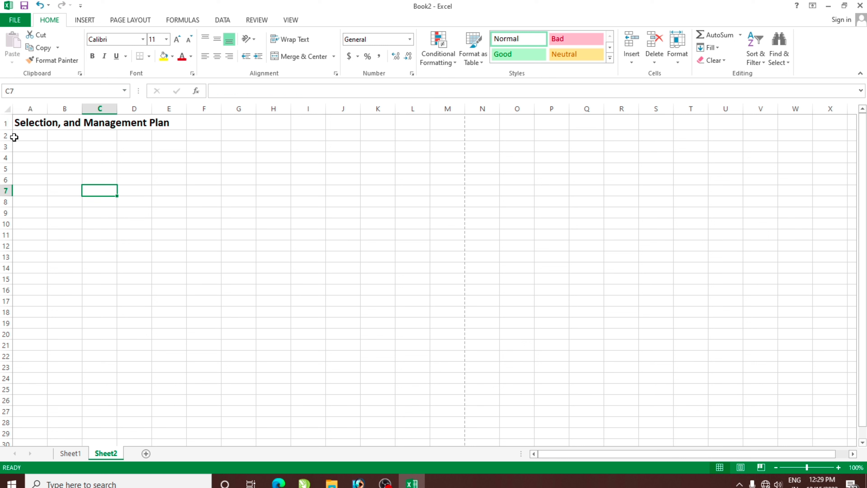
Compare against the reference plan on Sheet1, then select B3 on Sheet2.
left_click(25, 144)
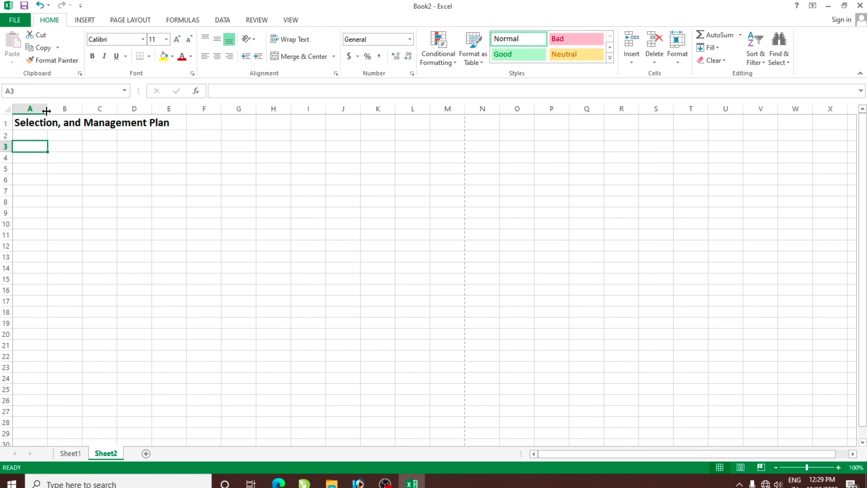
left_click(71, 452)
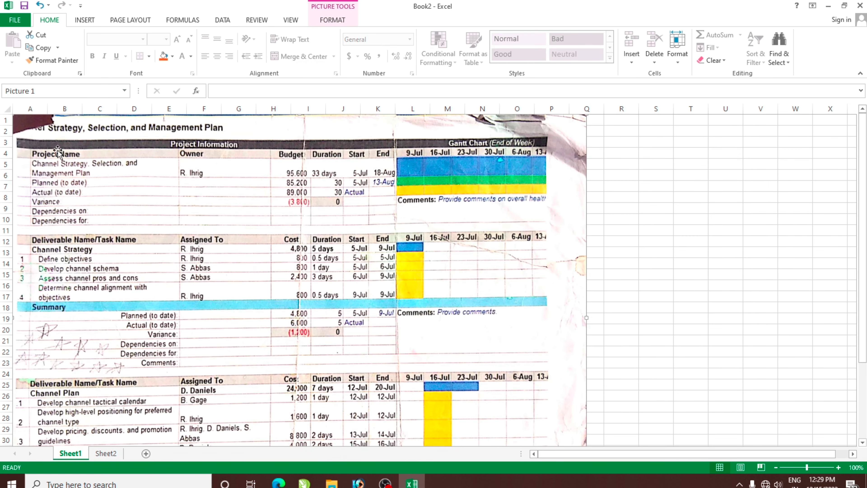
left_click(106, 453)
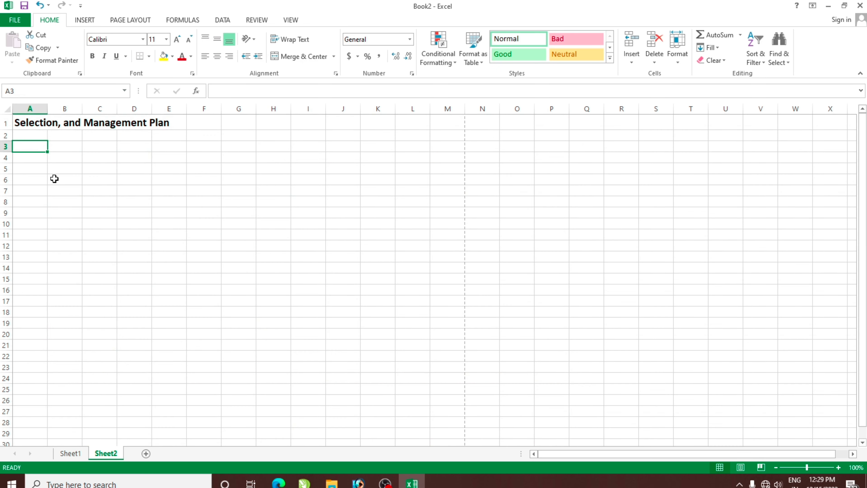
left_click(69, 146)
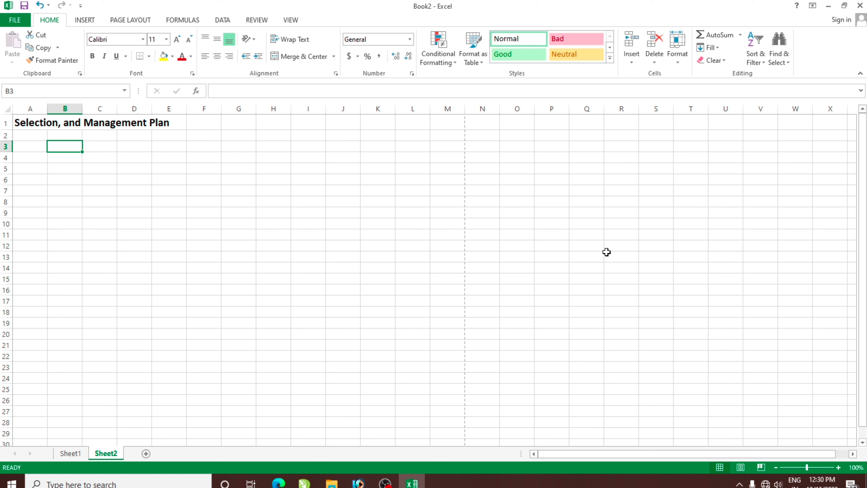
Enter Project Information in B3 and compare it with the reference plan.
type("P")
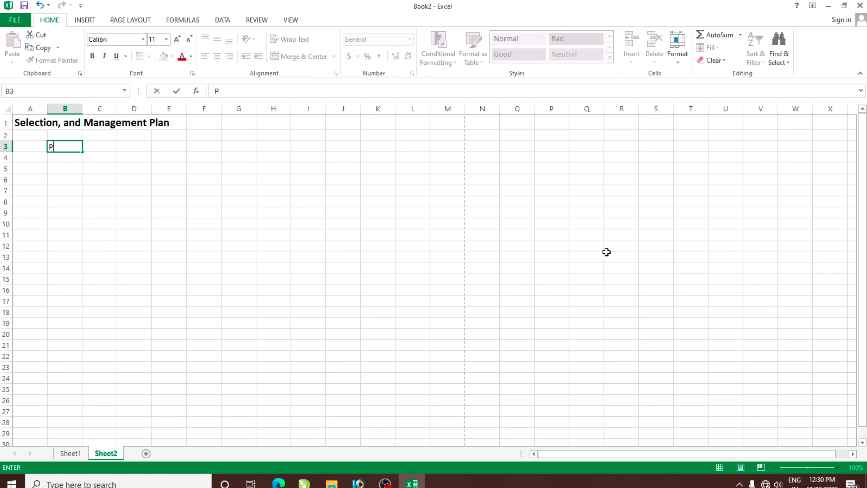
type("roject In")
type("formation")
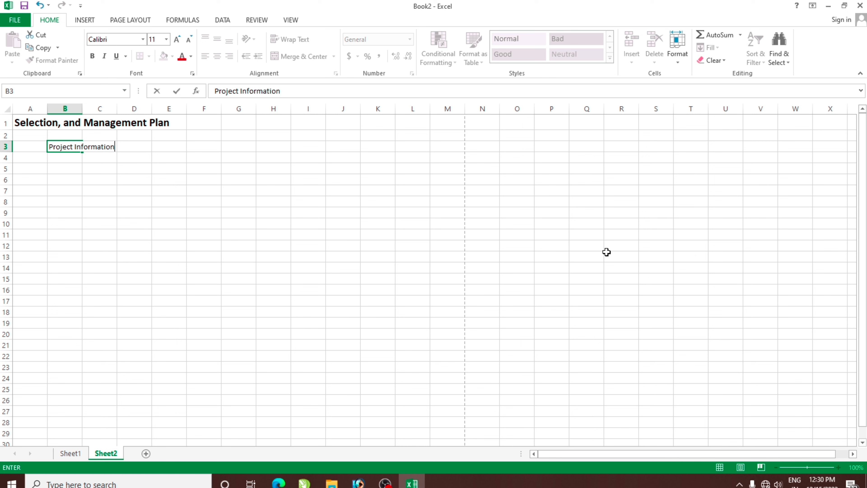
key("Return")
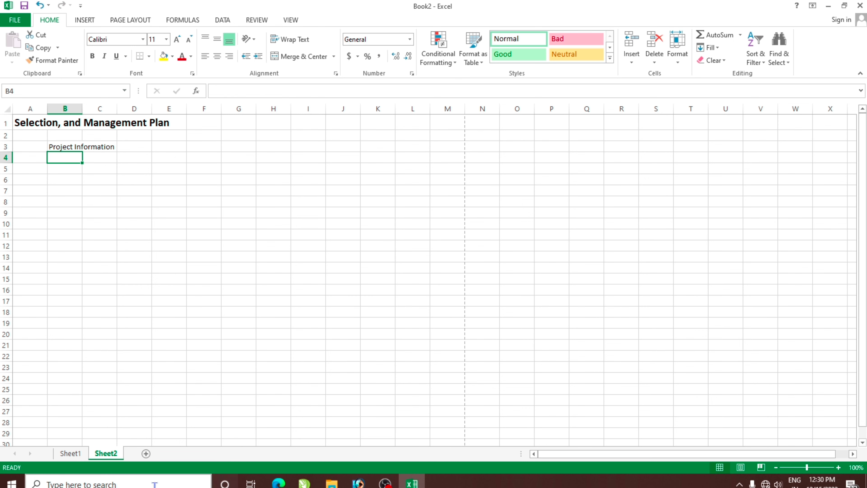
left_click(71, 453)
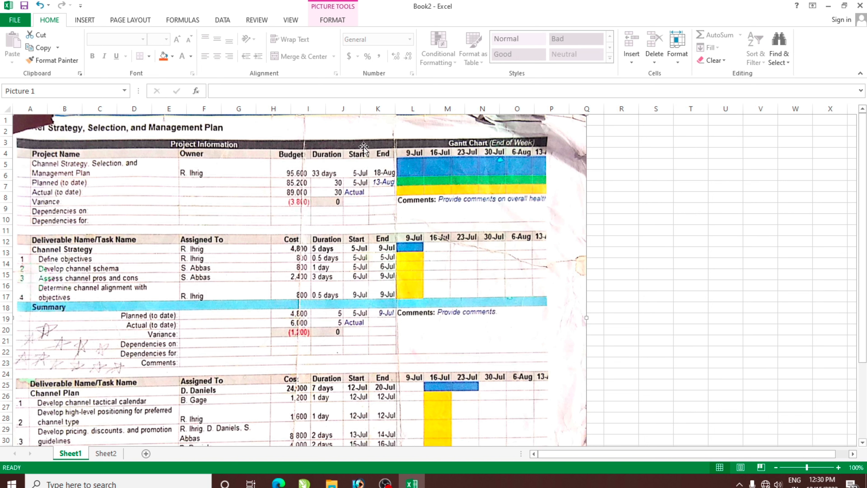
left_click(110, 454)
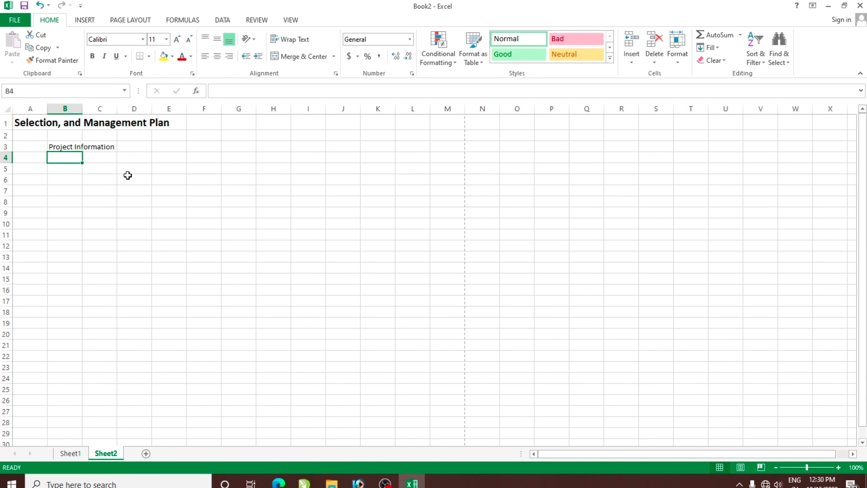
Cut Project Information from B3 and paste it into A3.
left_click(55, 146)
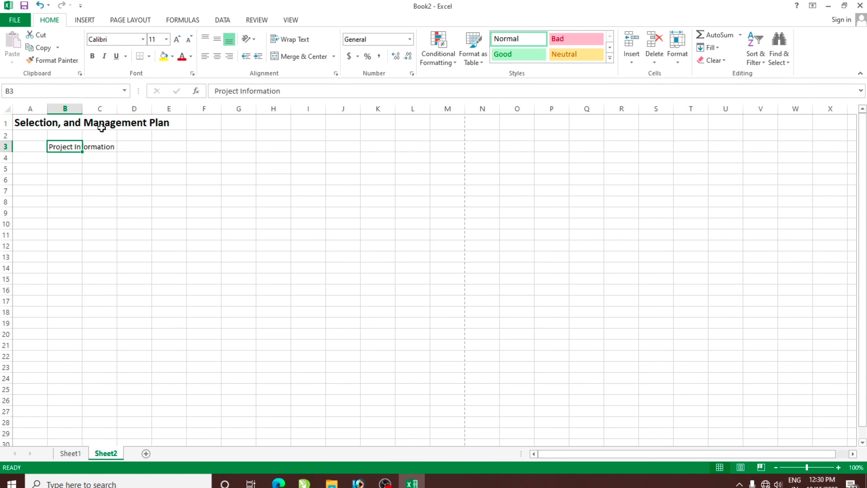
left_click(37, 34)
left_click(25, 146)
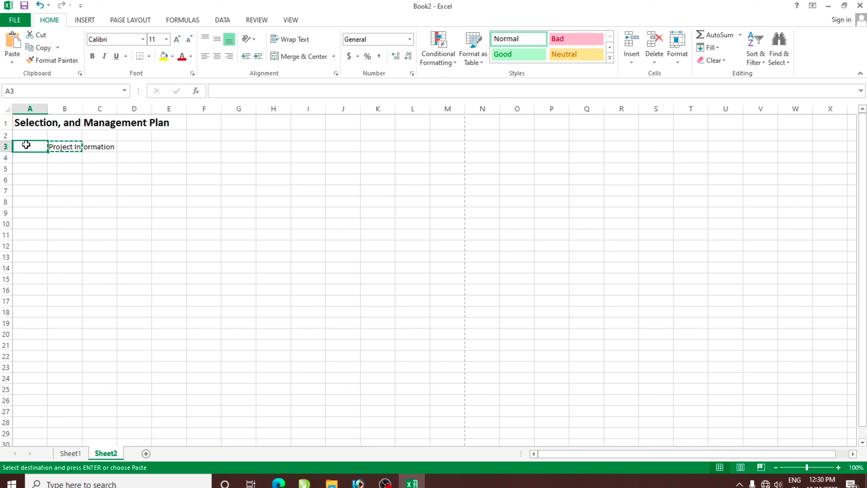
left_click(12, 41)
left_click(65, 202)
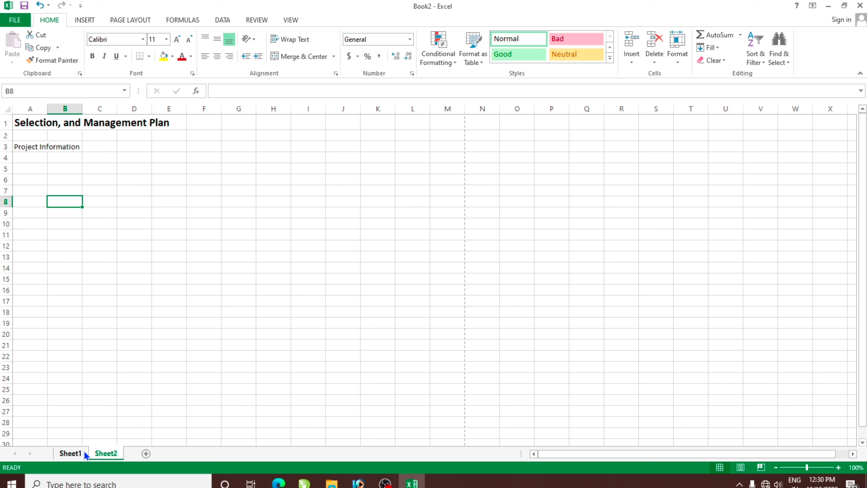
Merge and centre A3:G3 for the Project Information heading.
left_click_drag(145, 236, 145, 223)
left_click_drag(19, 146, 237, 146)
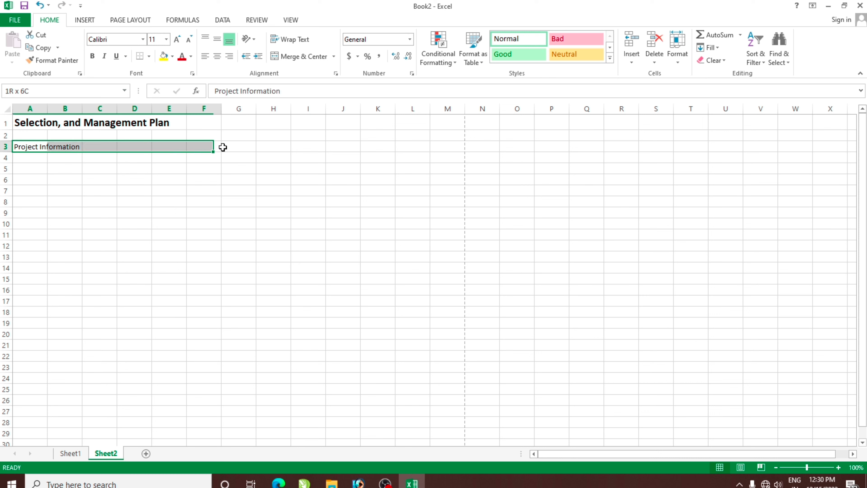
left_click(290, 55)
left_click(238, 224)
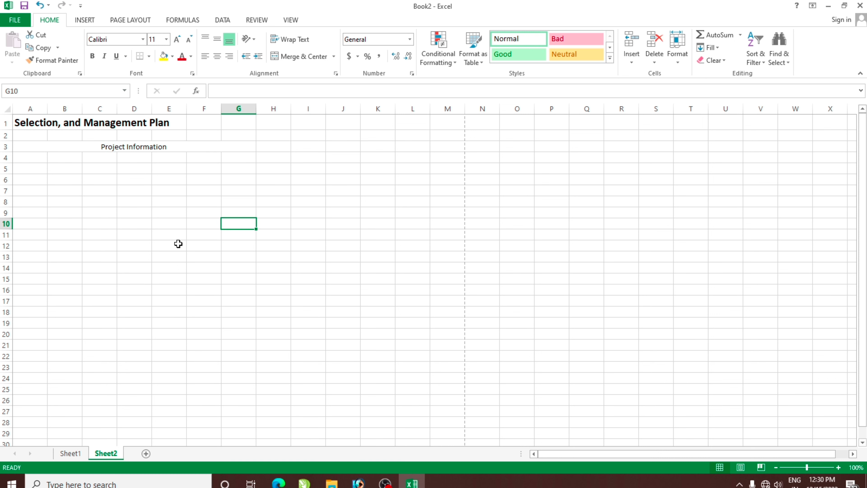
left_click(78, 458)
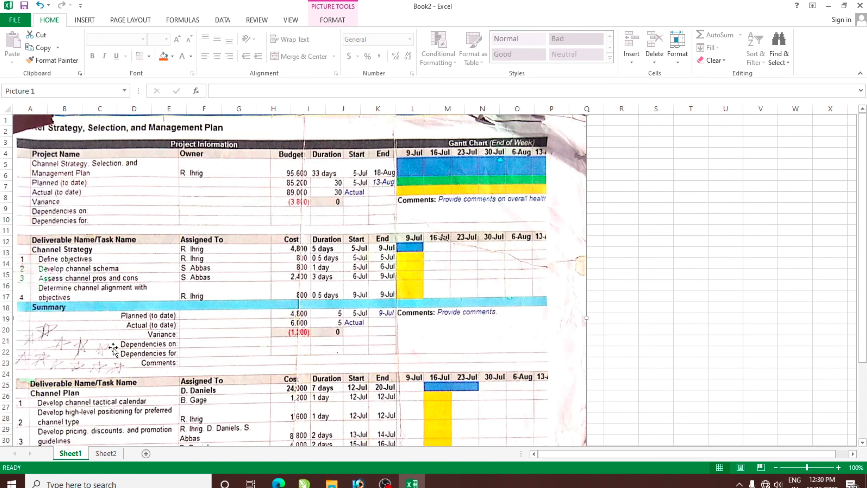
left_click(113, 453)
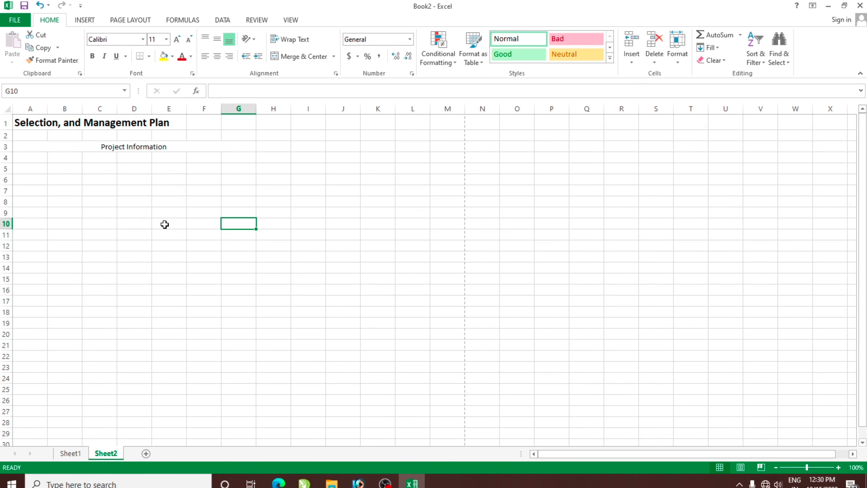
Give the Project Information band a dark grey fill and white text.
left_click(141, 146)
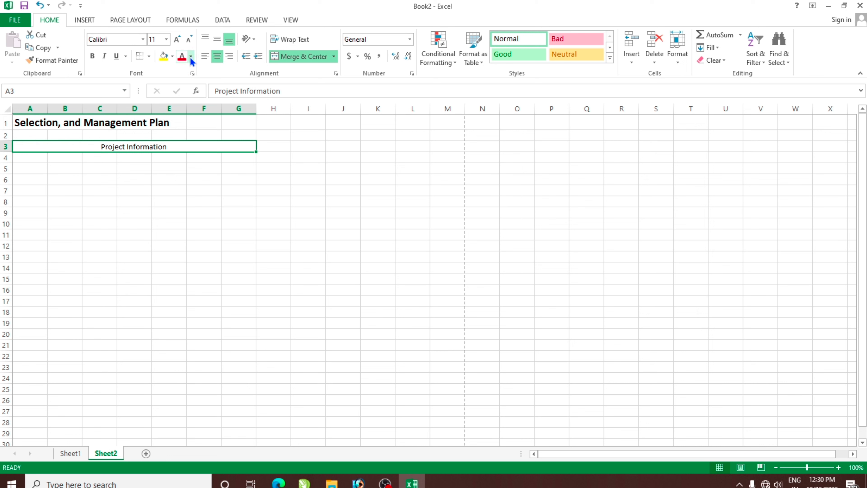
left_click(172, 56)
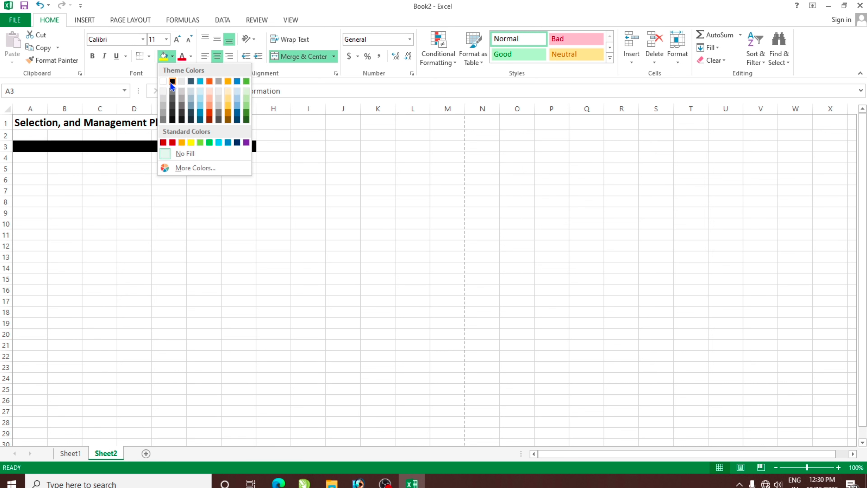
left_click(173, 98)
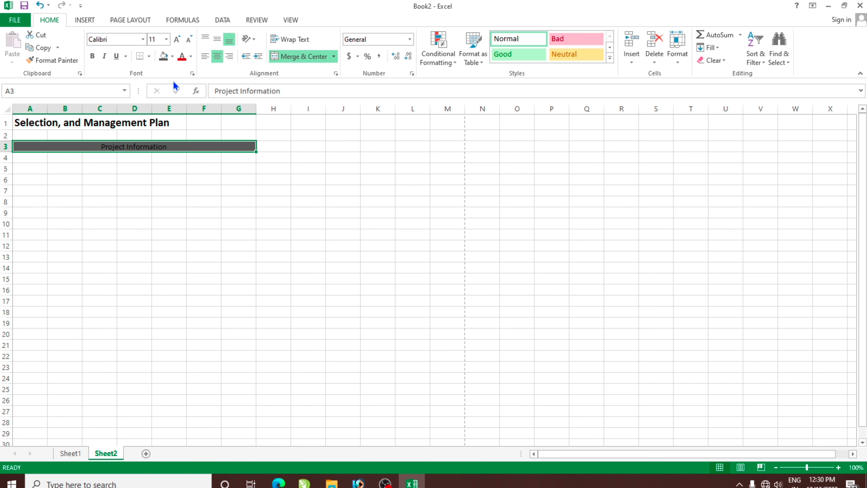
left_click(191, 56)
left_click(185, 94)
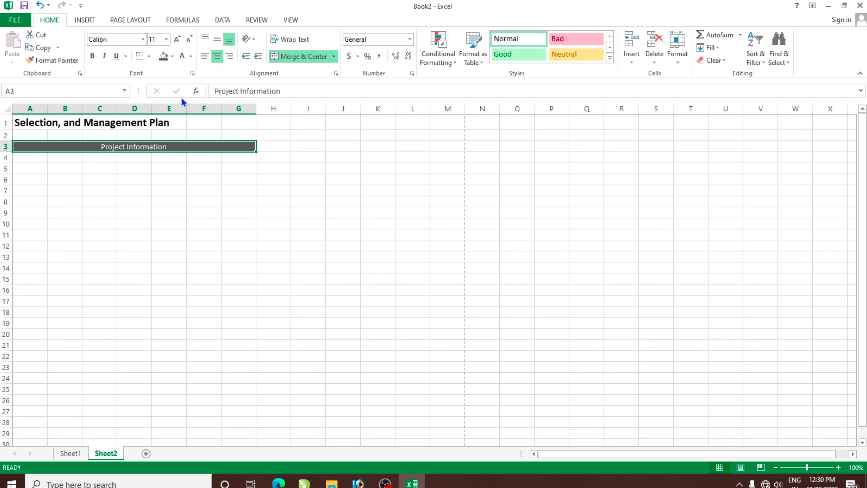
left_click(65, 256)
left_click(33, 159)
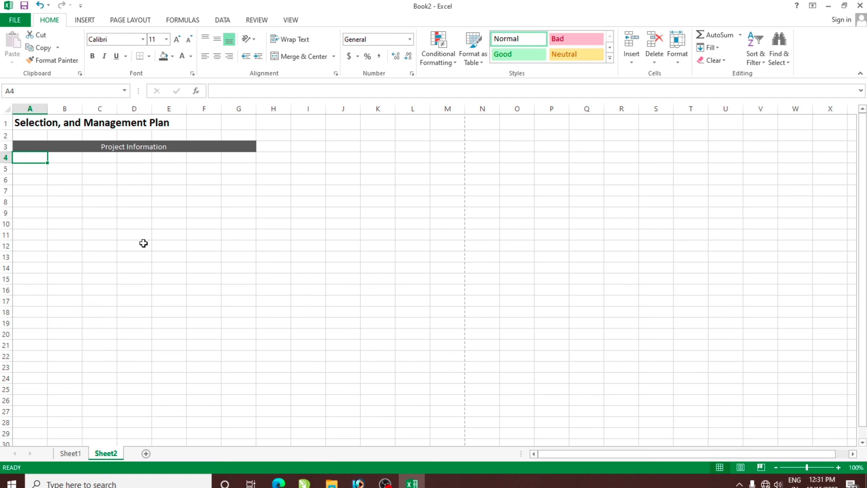
Enter Project Name in B4 and widen column B to fit it.
left_click(64, 157)
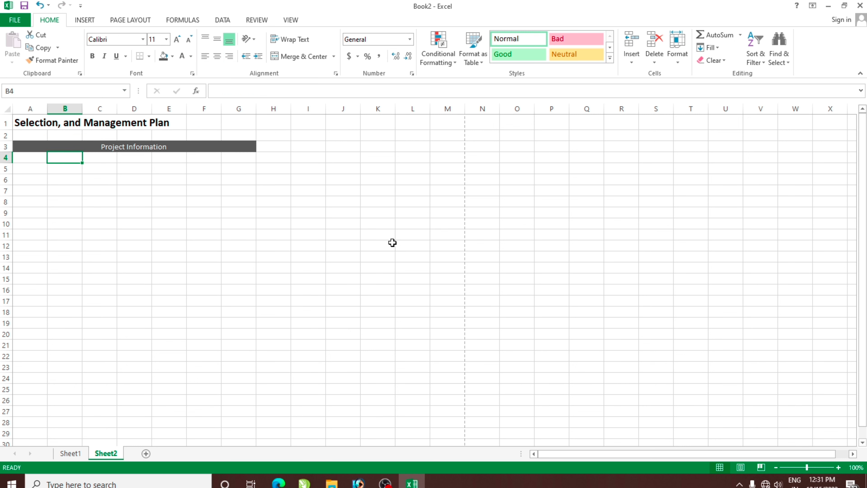
type("Proj")
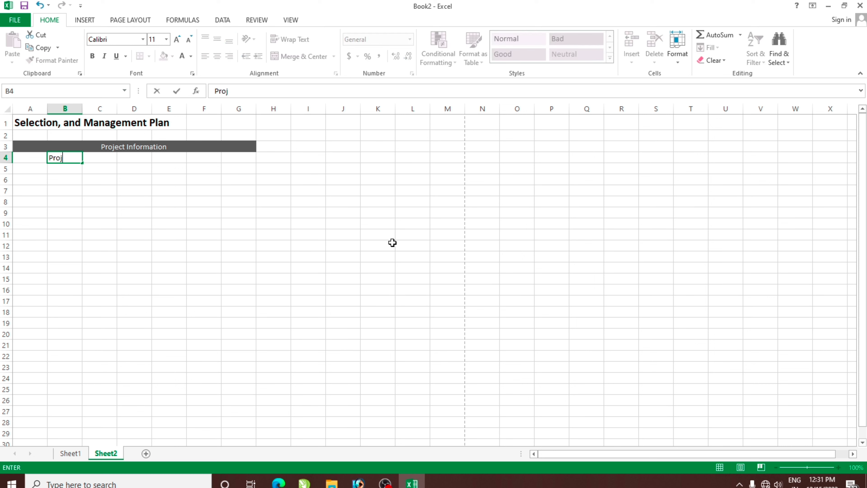
type("ect Name")
left_click_drag(168, 389, 168, 377)
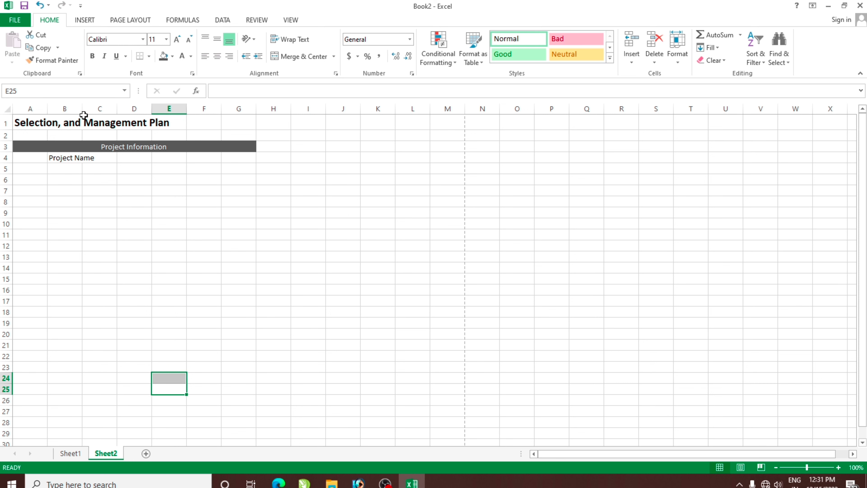
left_click_drag(82, 108, 141, 108)
Fill C4:G4 with the headings Owner, Budget, Duration, Start and End.
left_click(150, 159)
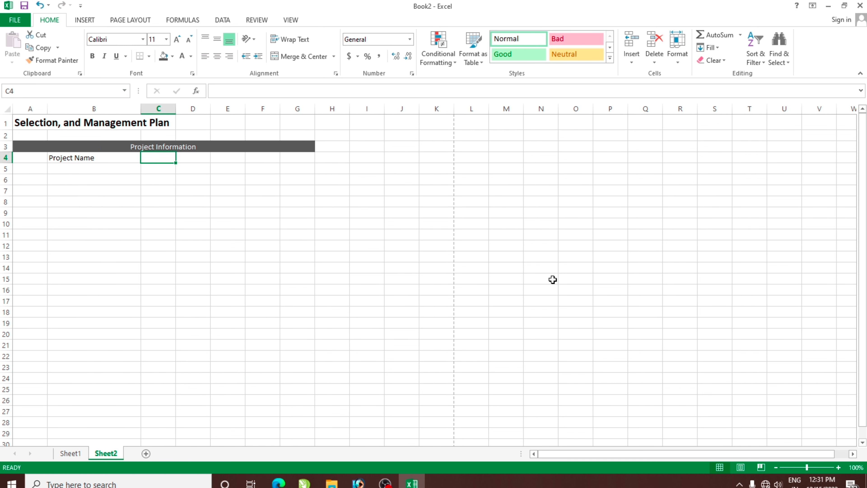
type("Owner")
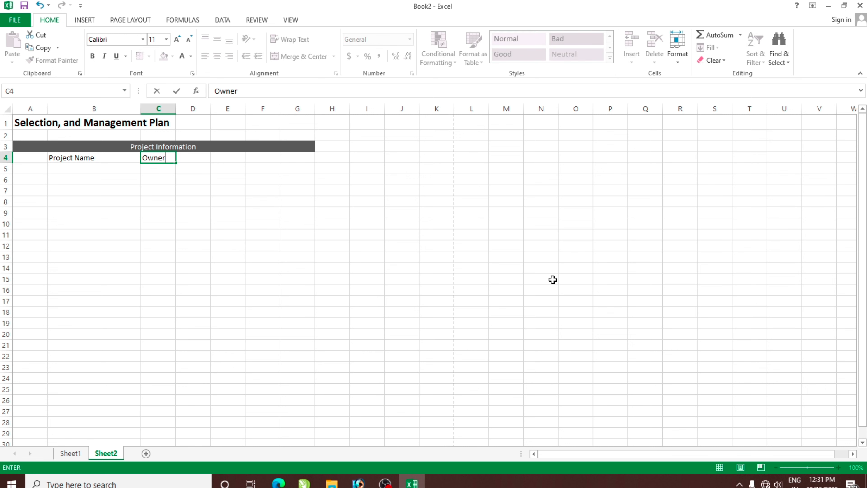
key("Tab")
type("Bud")
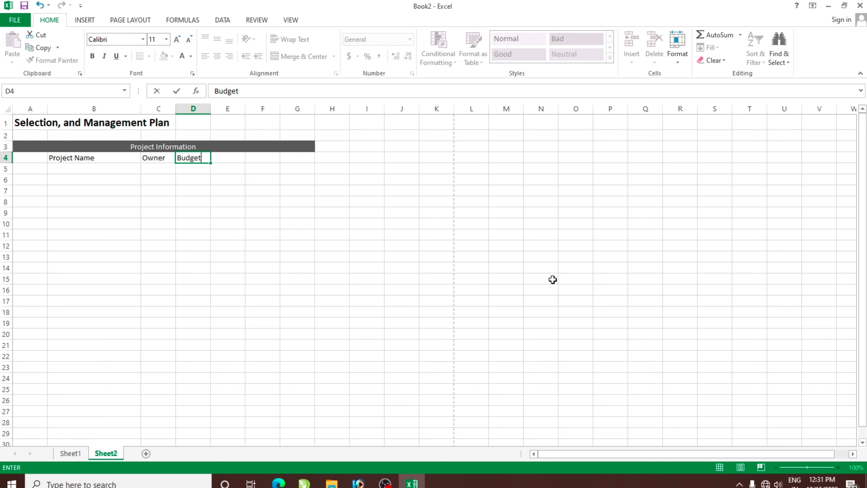
key("Tab")
type("Duration")
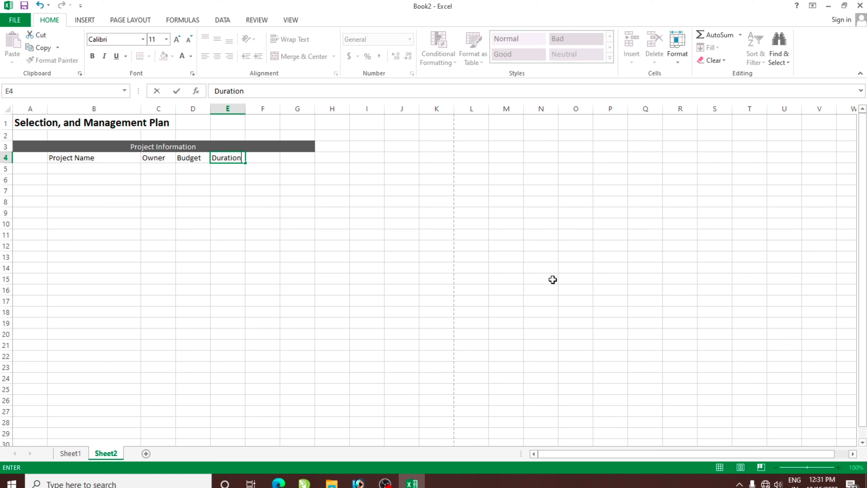
key("Tab")
type("Sta")
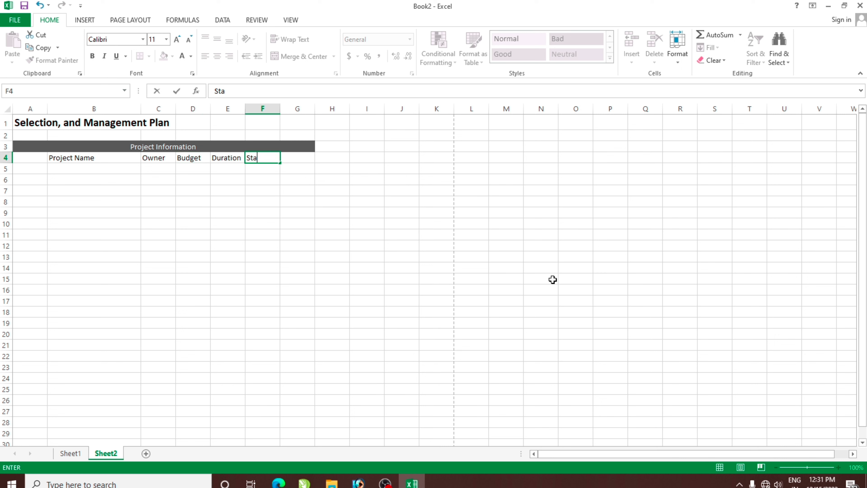
key("Tab")
type("End")
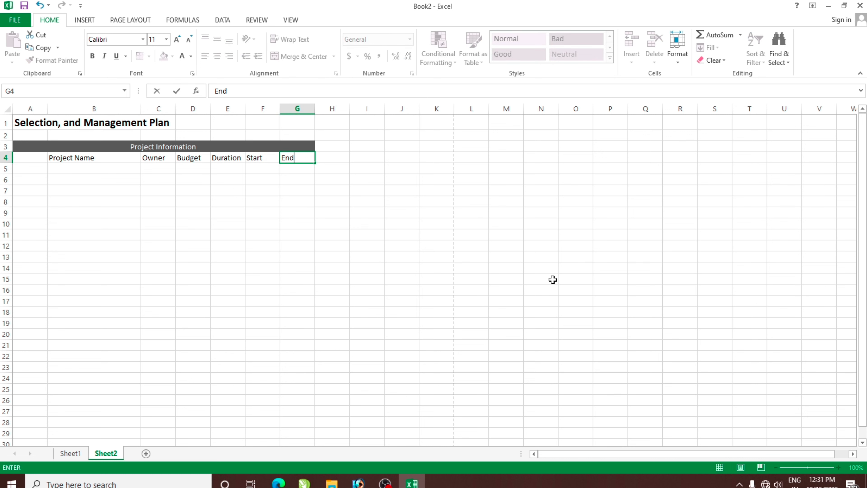
key("Return")
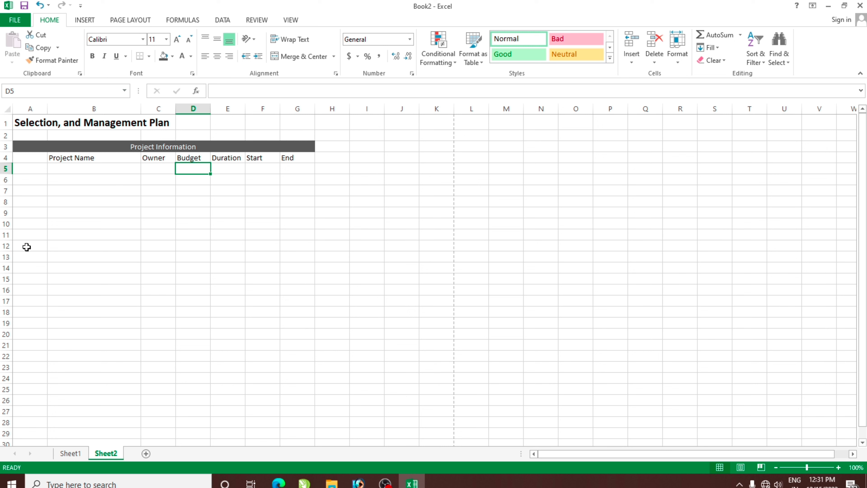
Enter the project name "Channel Strategy, Selection and management Plan" in B5.
left_click(55, 172)
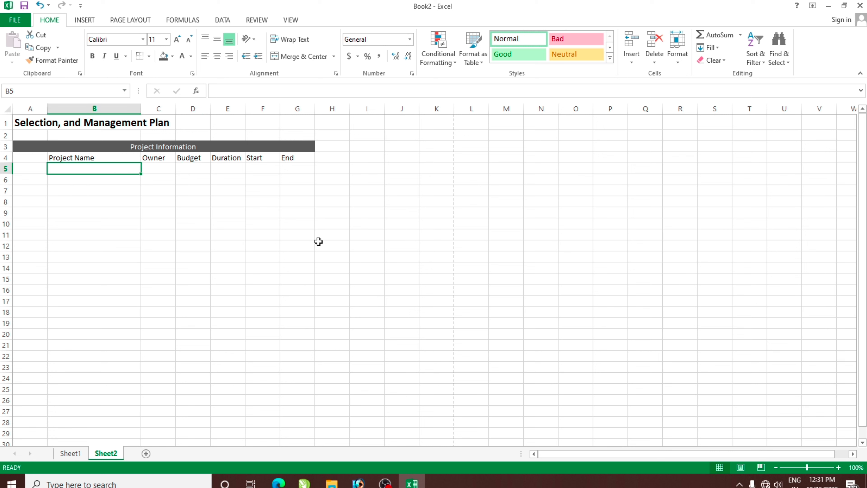
type("c")
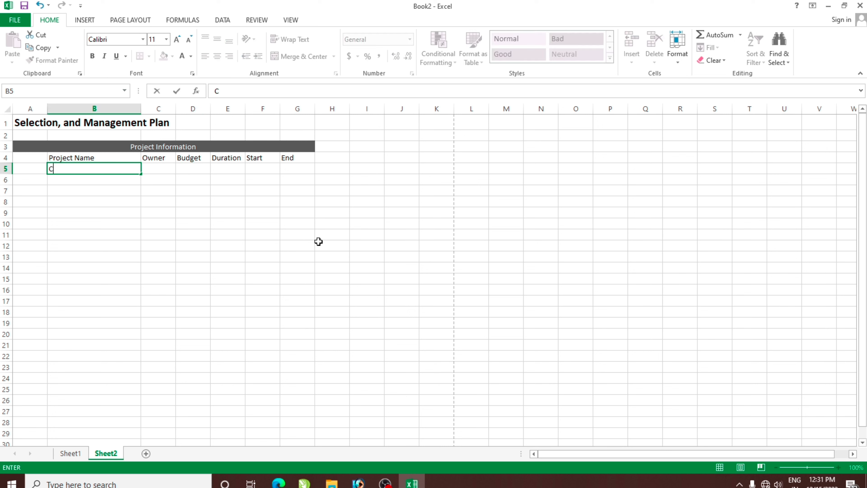
type("hannel Strategy,")
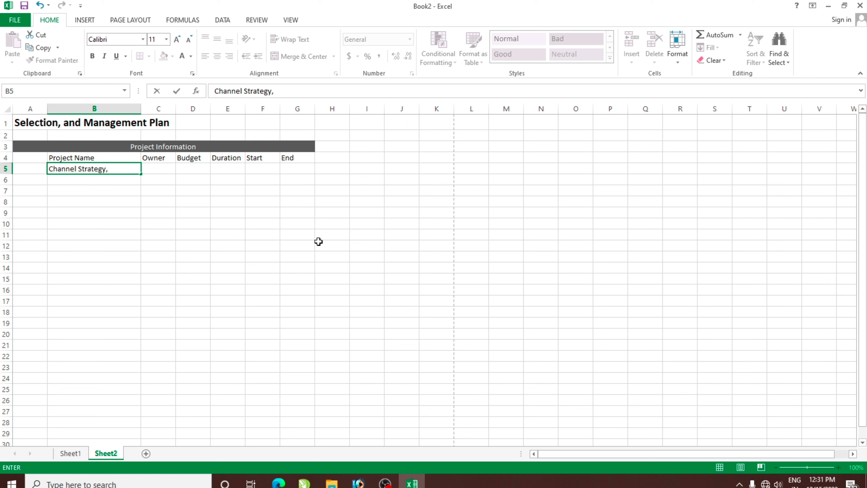
type("election")
type(" and ma")
key("BackSpace")
type("na")
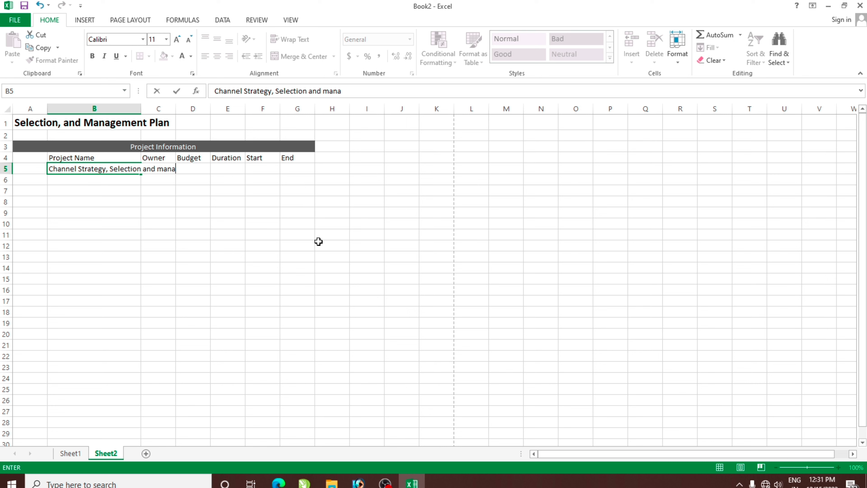
type("gement P")
type("lan")
key("Return")
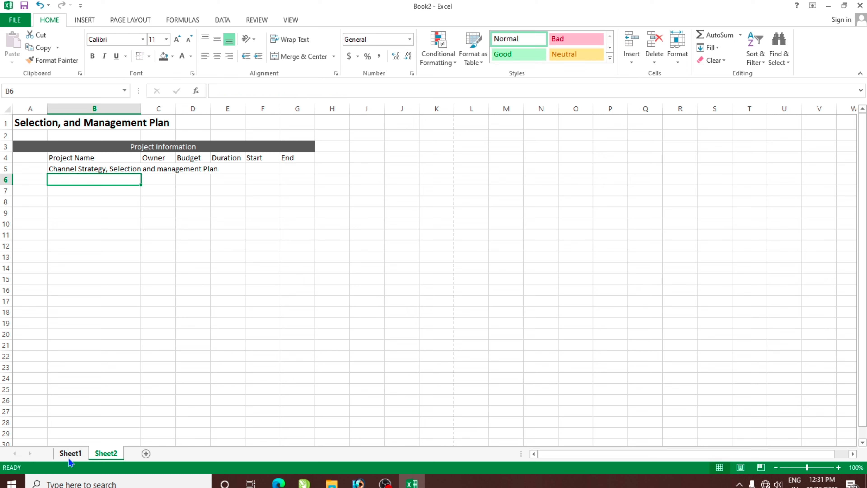
Wrap the B5 text and adjust column B width and row 5 height to show two lines.
left_click(70, 457)
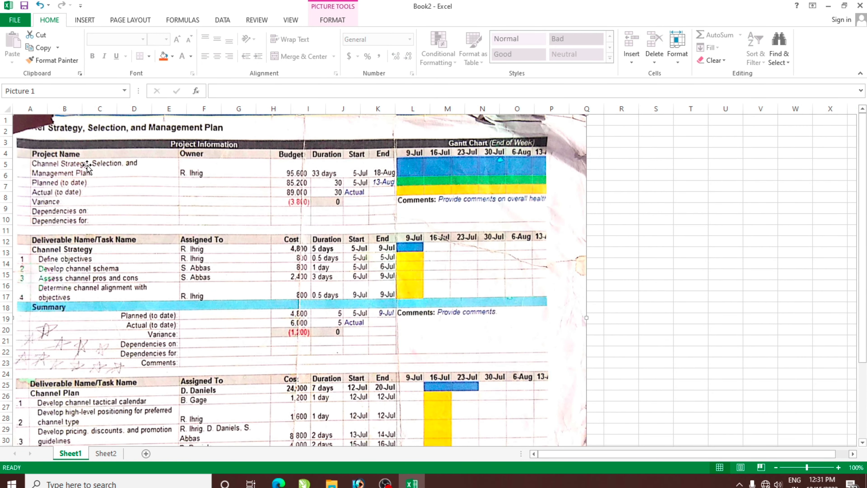
left_click(115, 454)
left_click(118, 169)
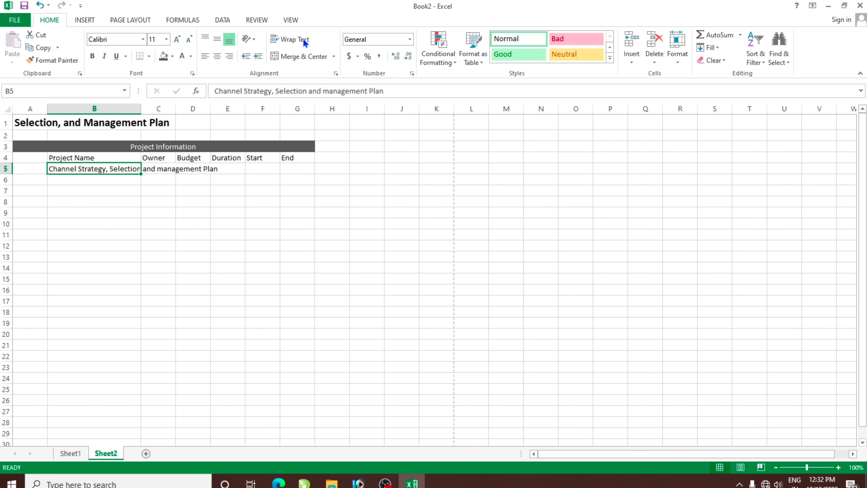
left_click(295, 39)
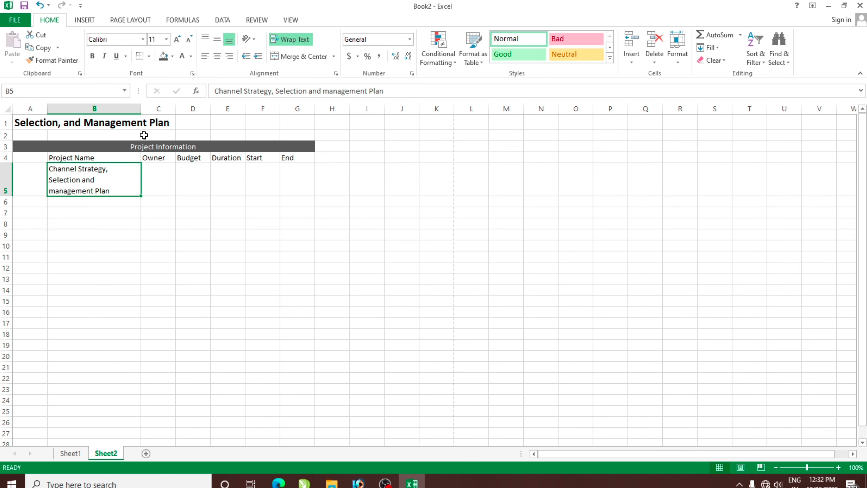
left_click_drag(141, 109, 150, 108)
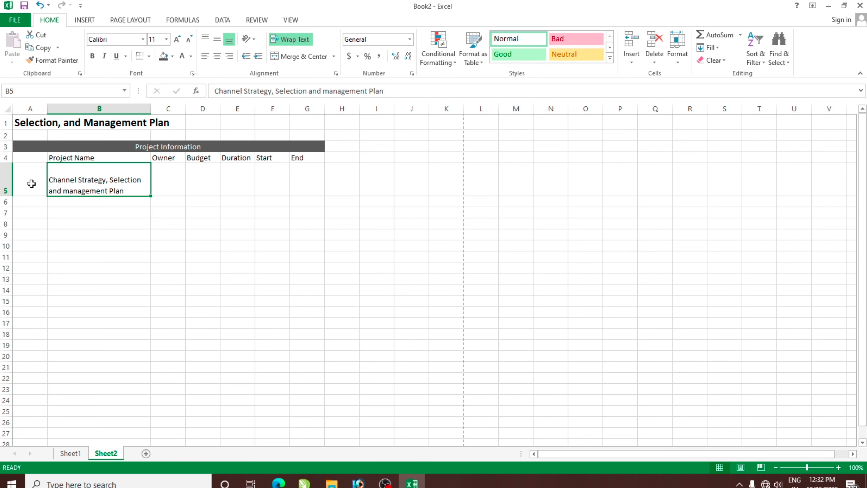
left_click_drag(6, 196, 6, 189)
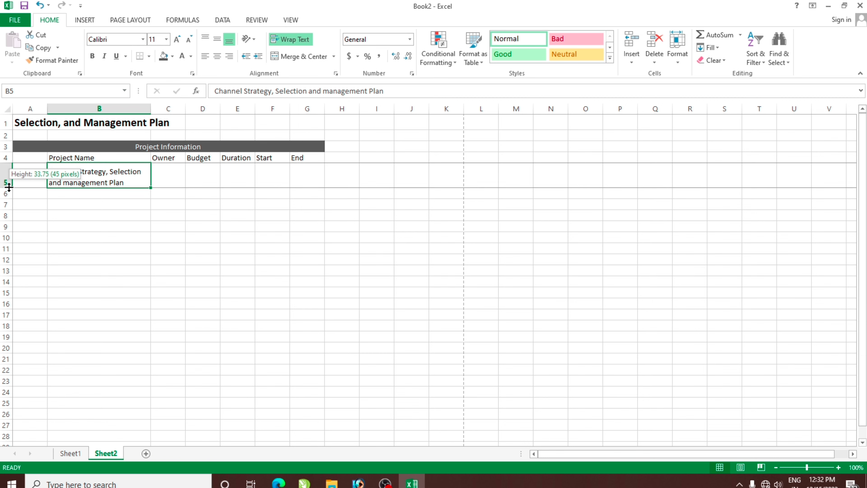
left_click(174, 247)
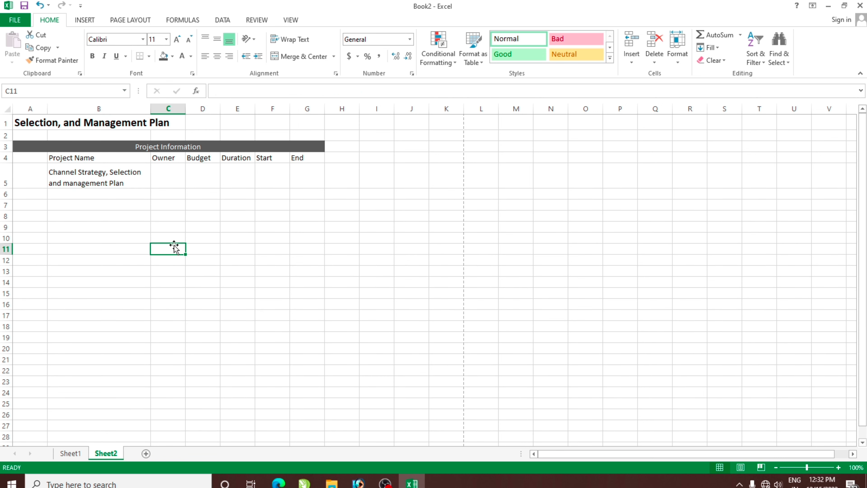
left_click(149, 205)
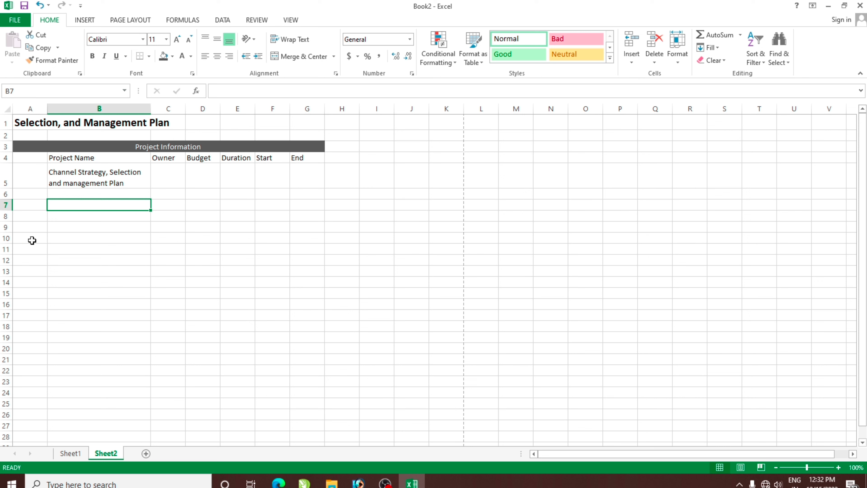
left_click(178, 270)
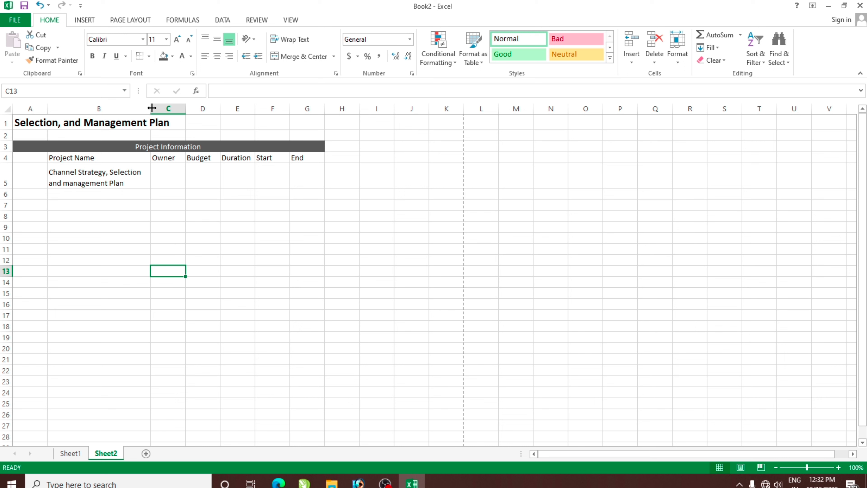
left_click_drag(152, 108, 153, 108)
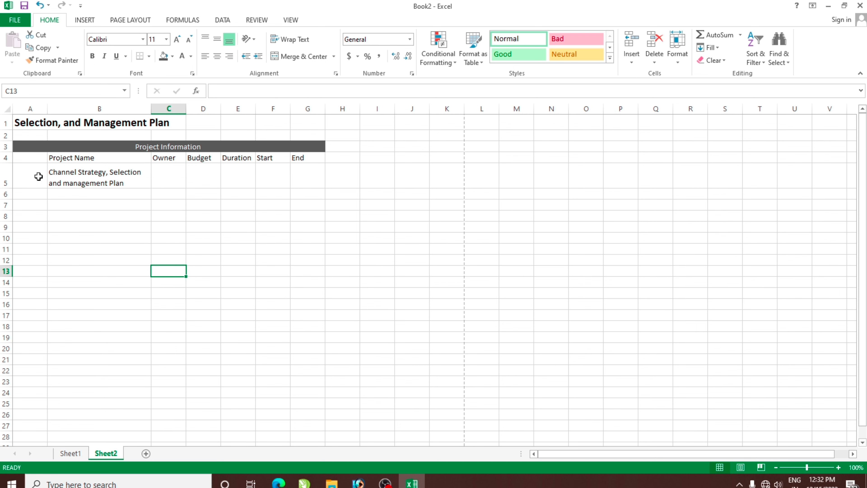
left_click_drag(6, 187, 6, 187)
left_click(114, 241)
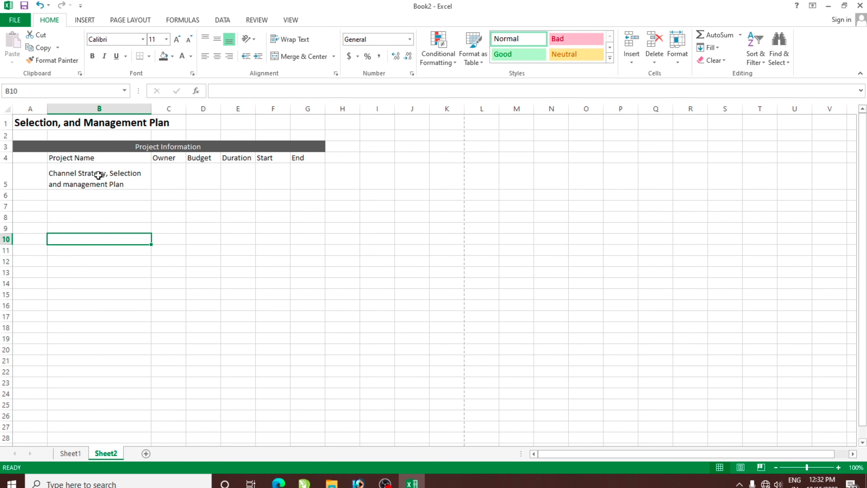
Align the B5 project name middle-left, then select C5.
left_click(103, 174)
left_click(218, 39)
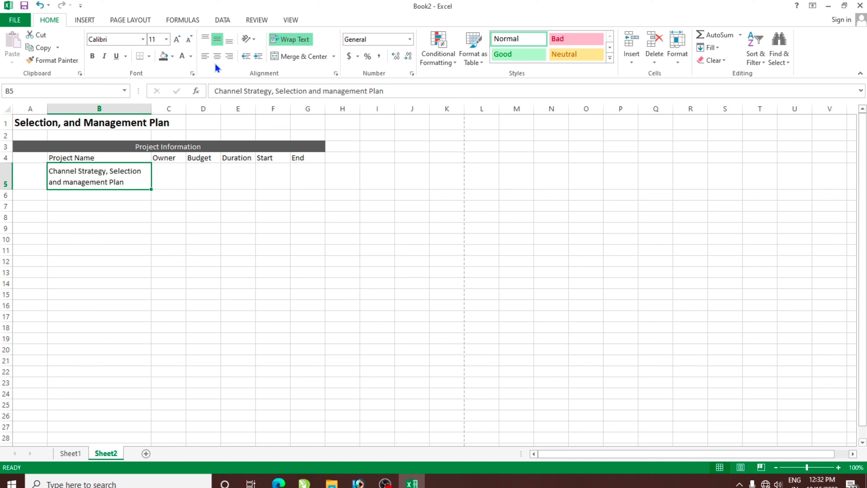
left_click(218, 57)
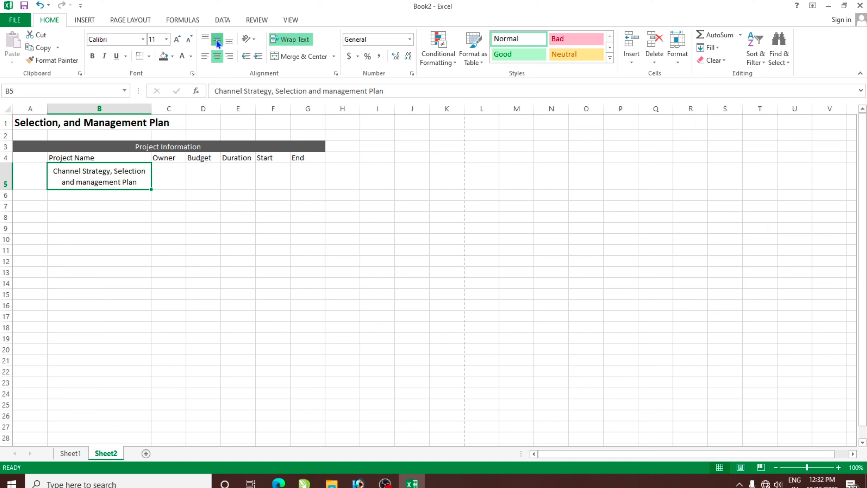
left_click(207, 39)
left_click(206, 56)
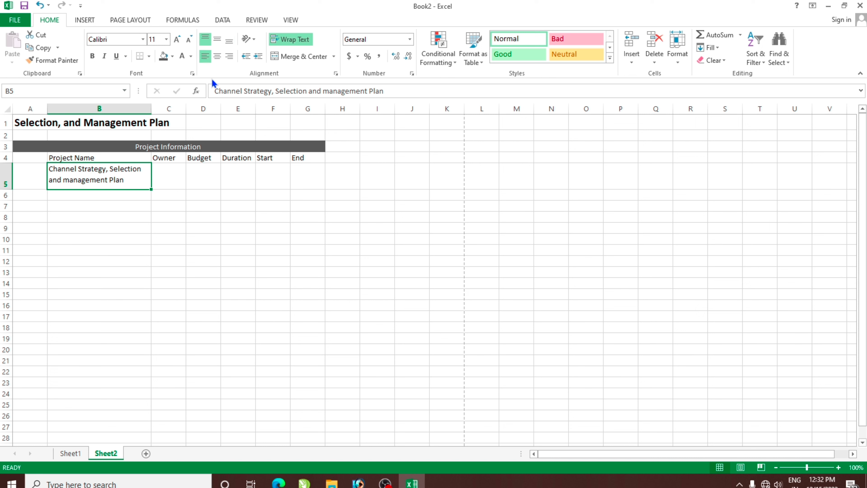
left_click(216, 58)
left_click(217, 39)
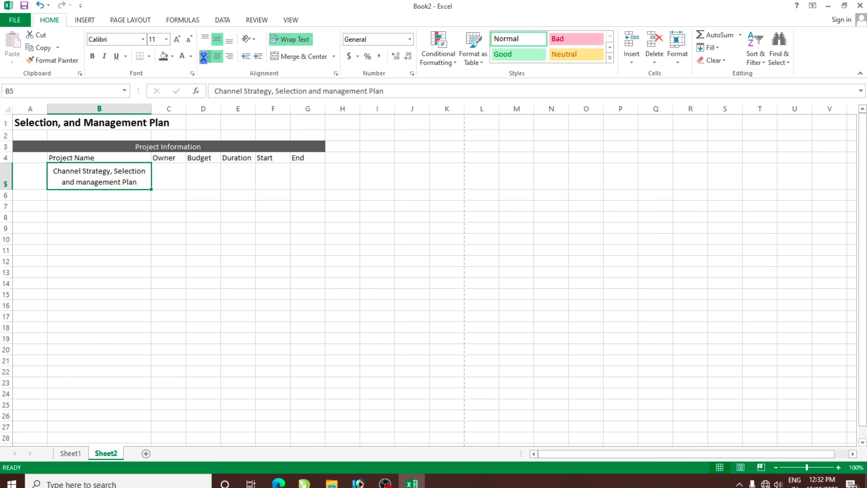
left_click(205, 57)
left_click(203, 195)
left_click(168, 176)
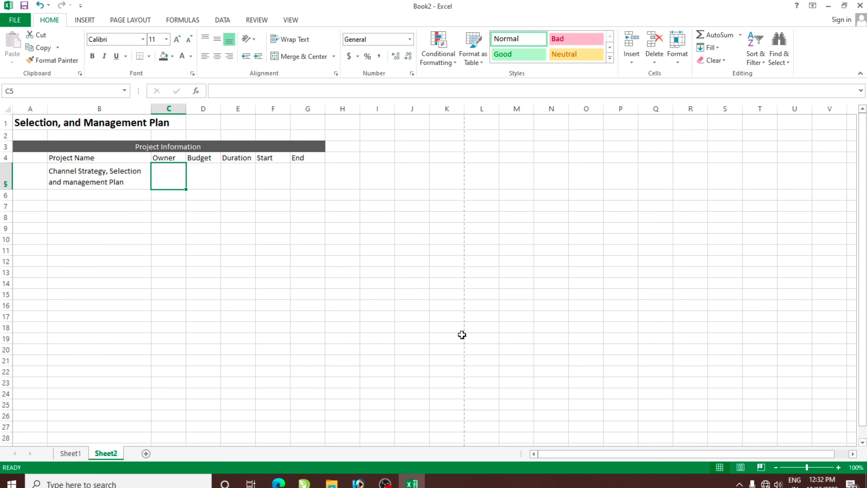
Enter Planned (to date), Actual (to date) and Variance in B6:B8.
key("Down")
key("Left")
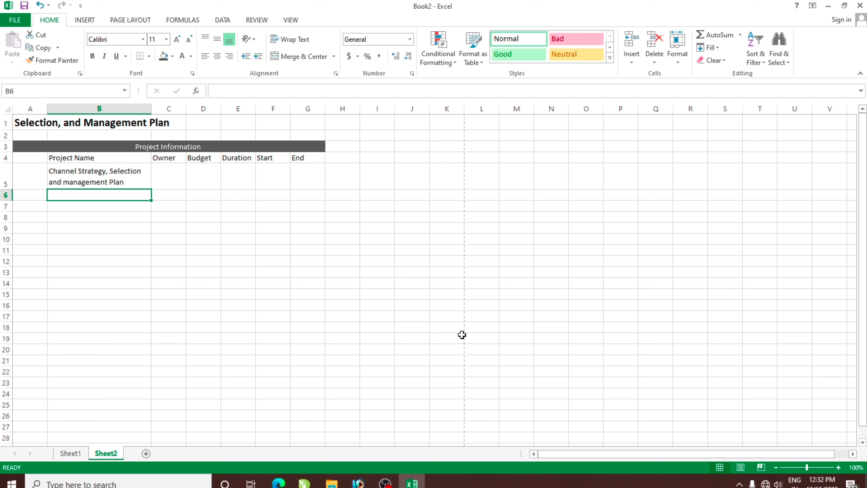
type("P")
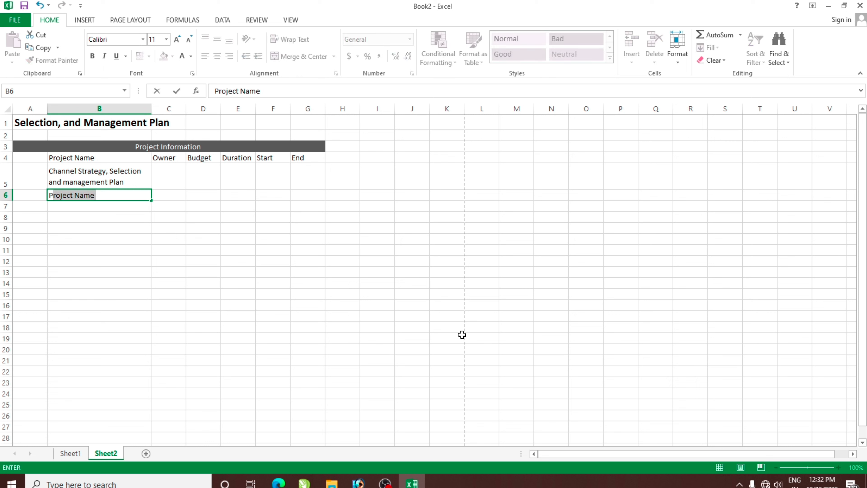
type("lanned ")
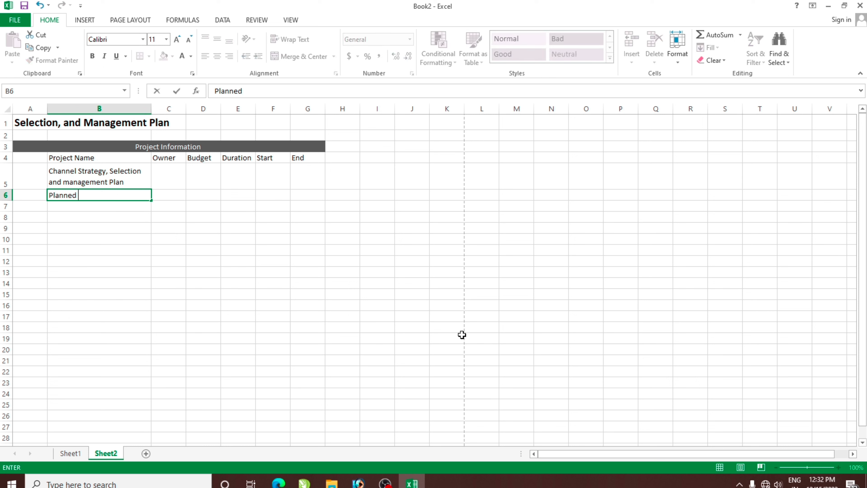
type("(to date")
type(")")
key("Return")
type("Ac")
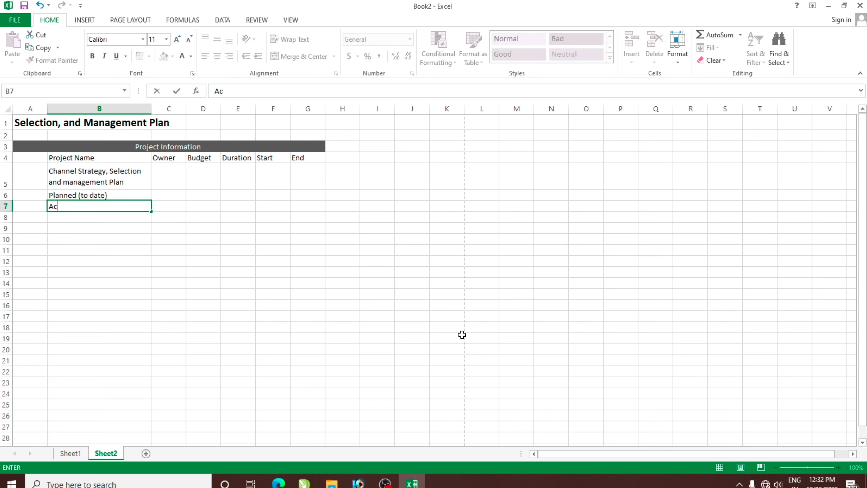
type("tual ")
type("(to d")
type("ate)")
key("Return")
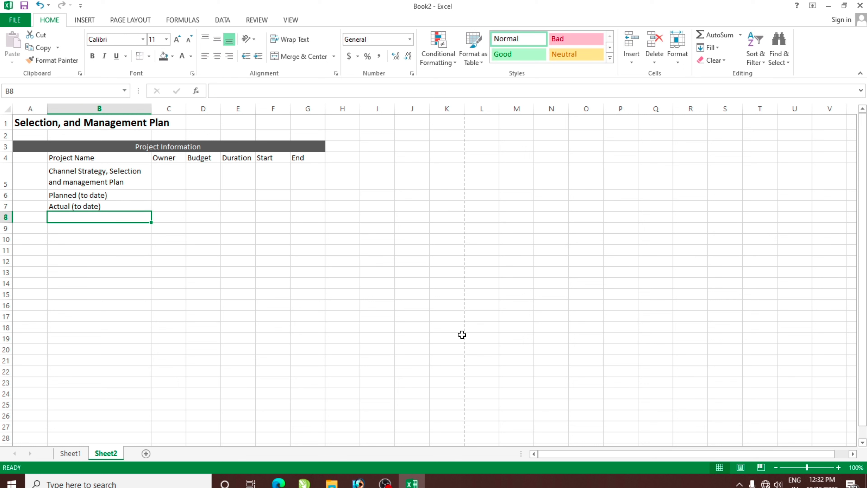
type("Variance")
key("Return")
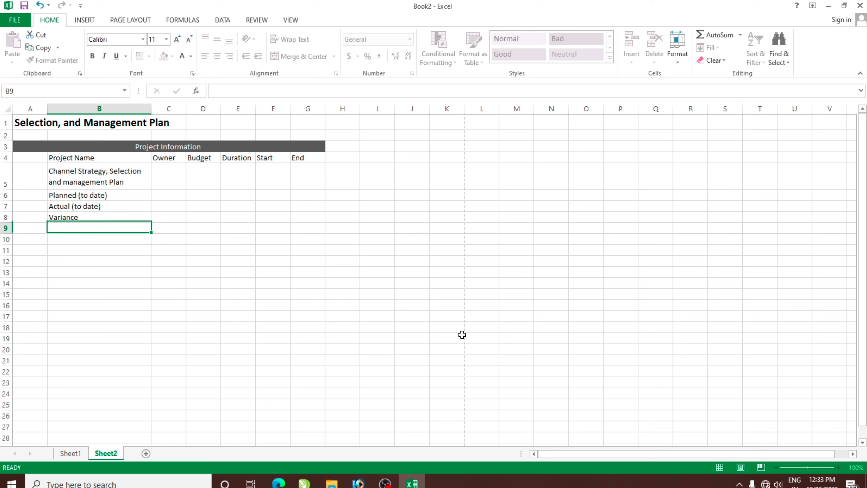
Enter Dependencies on in B9 and Dependencies for in B10.
type("Dependencie")
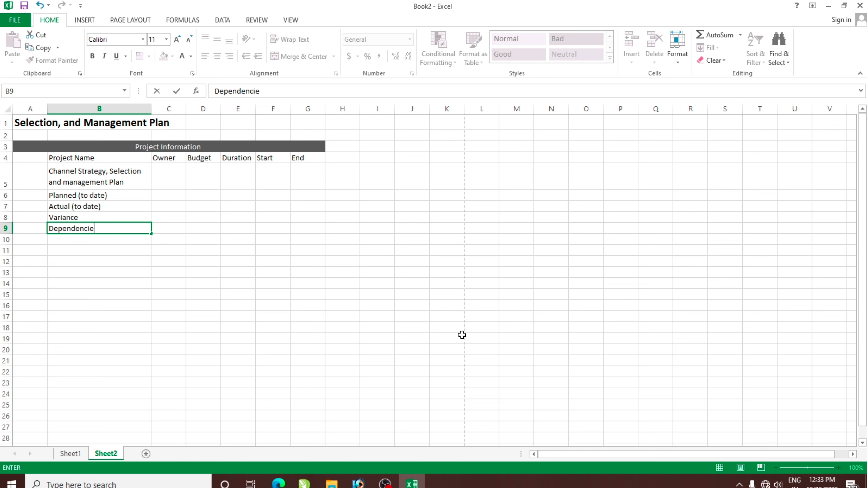
type("s on")
key("Return")
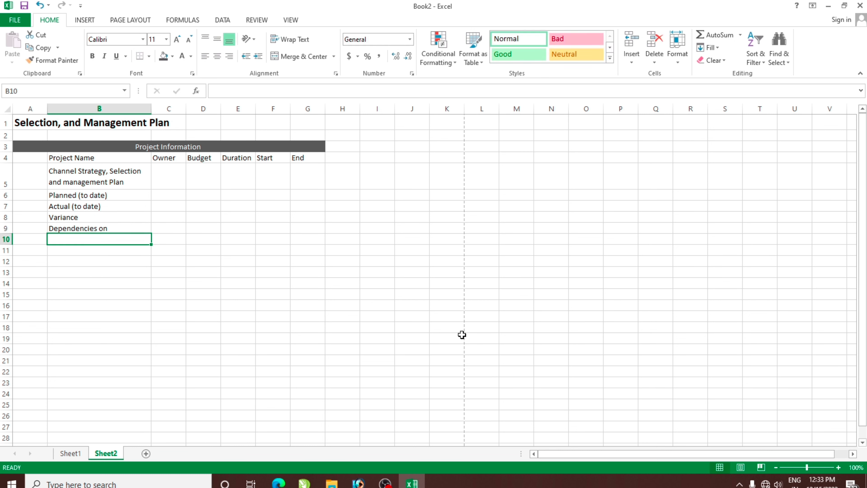
type("De")
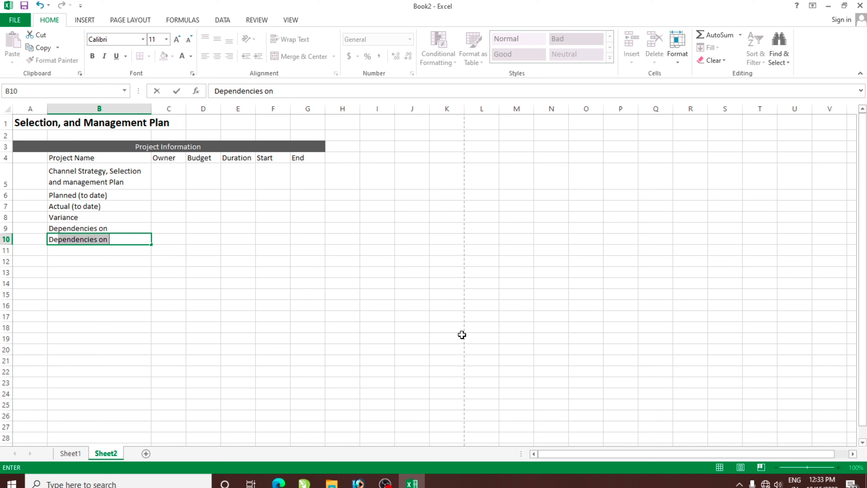
key("BackSpace")
key("BackSpace")
key("BackSpace")
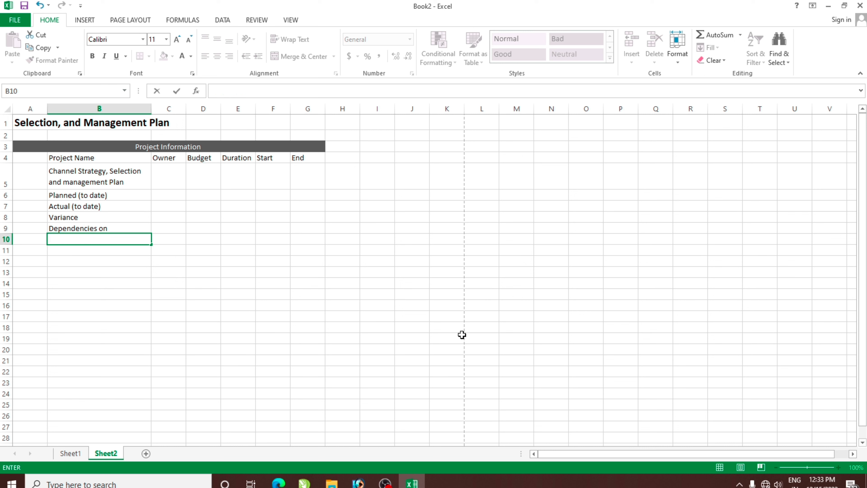
type("D")
key("Return")
key("Up")
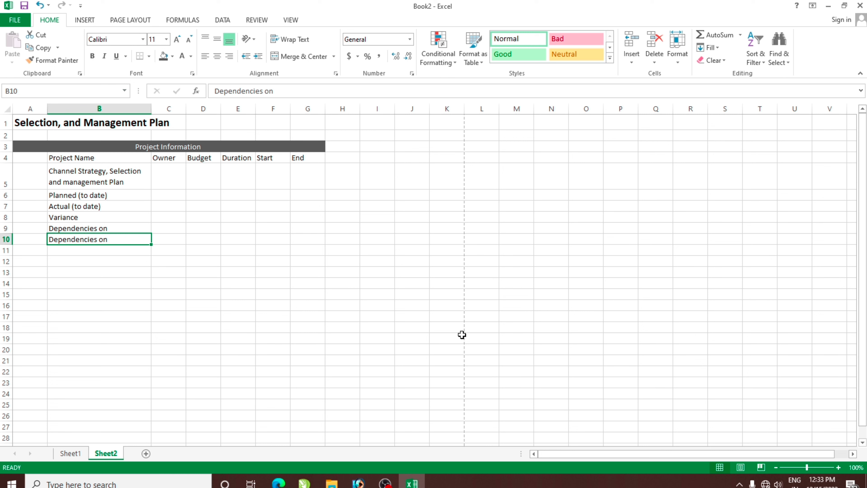
key("F2")
key("BackSpace")
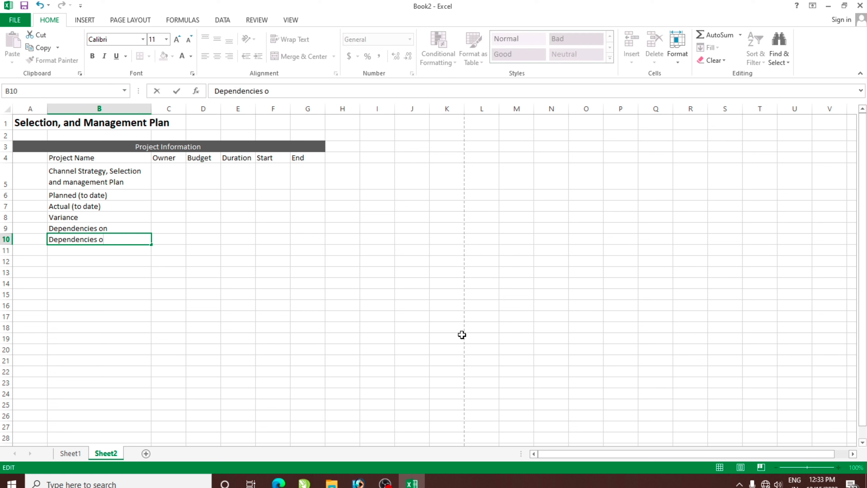
key("BackSpace")
type("for")
key("Return")
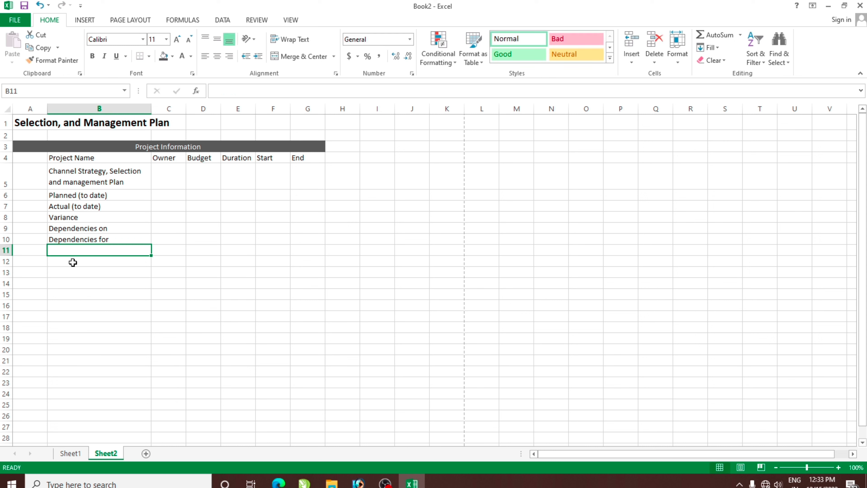
Check the scanned plan on Sheet1, then enter the owner's name in C5 on Sheet2.
left_click(60, 261)
left_click(64, 252)
left_click(78, 455)
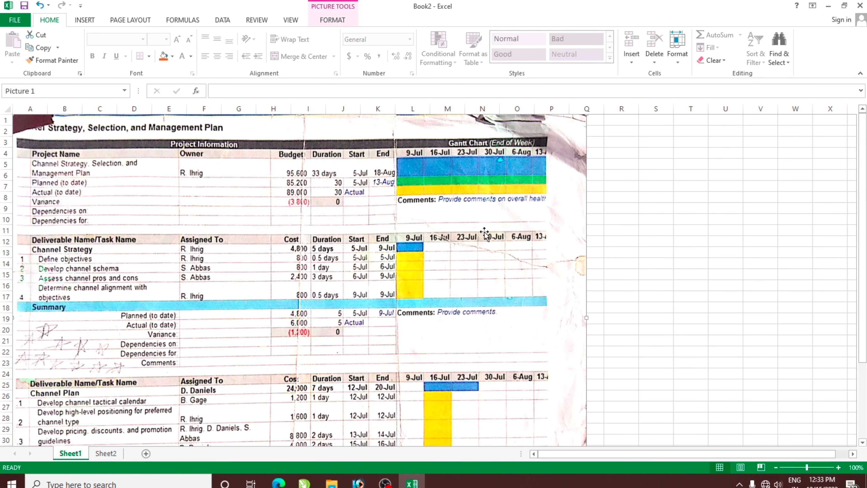
left_click(106, 453)
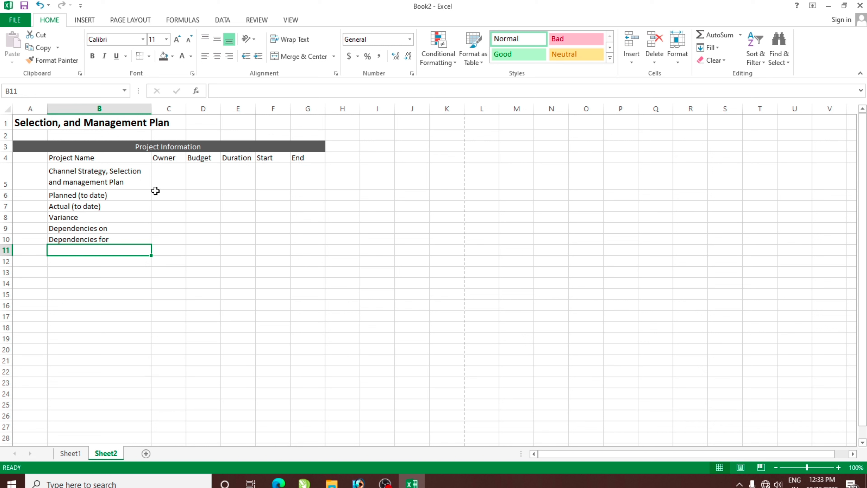
left_click(175, 185)
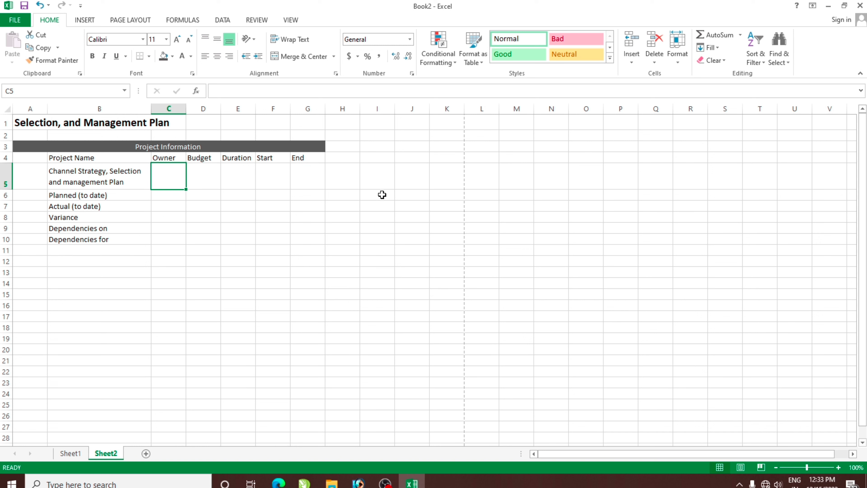
type("R. I")
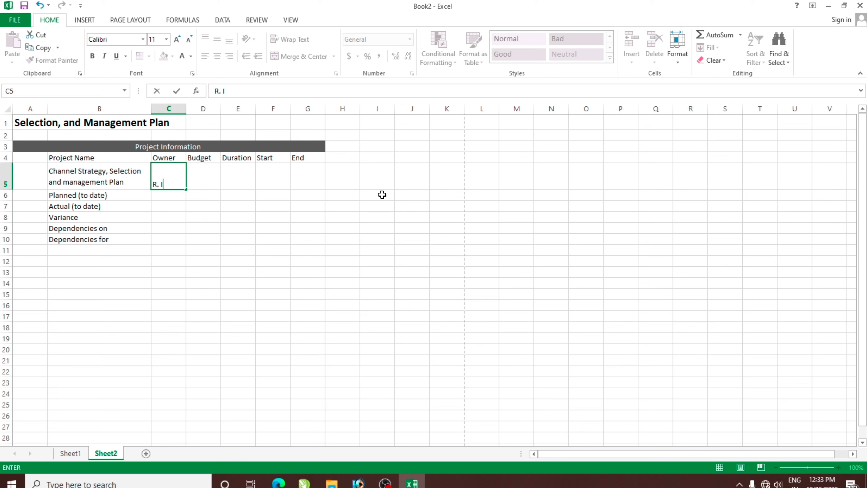
type("hring")
key("Return")
Enter budget figures 95.6, 85.2 and 89.1 in D5, D6 and D7.
key("Right")
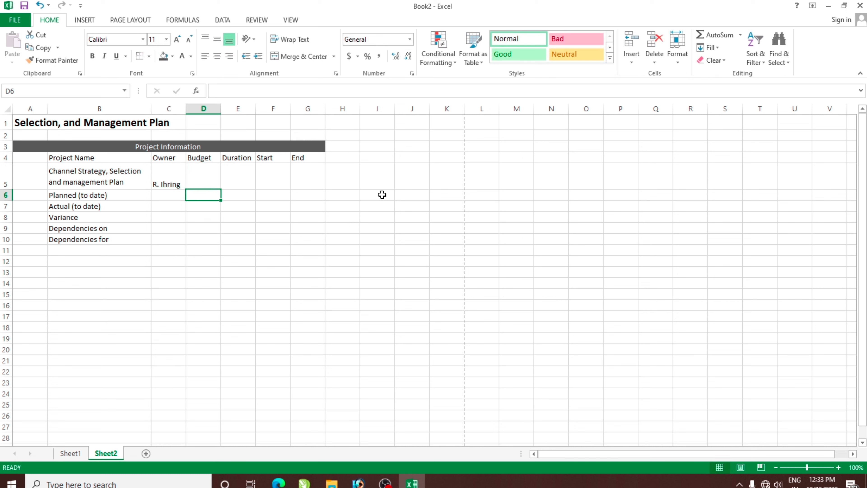
key("Up")
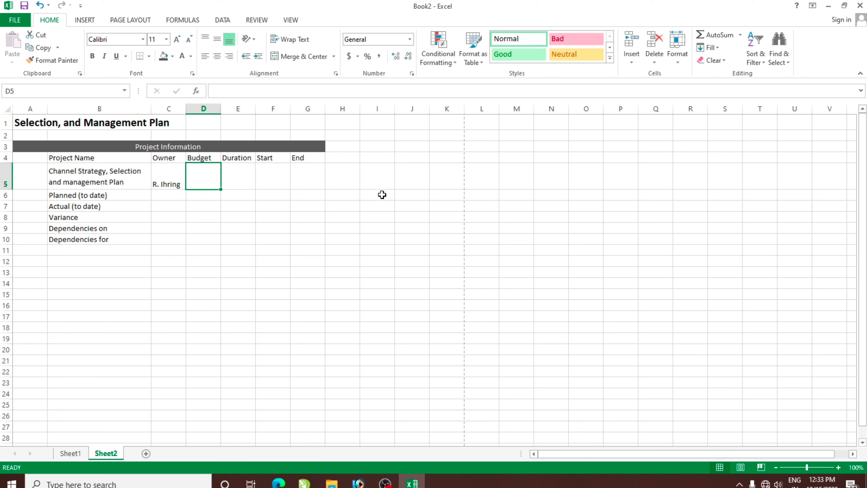
type("95")
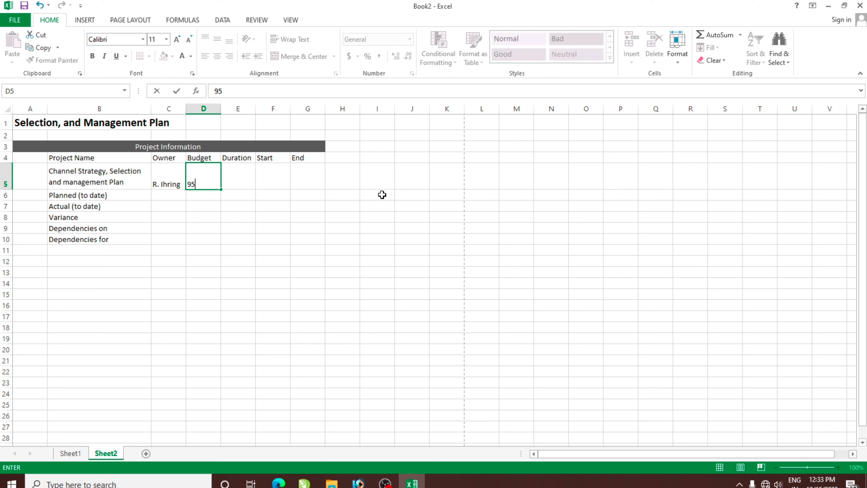
type(".")
type("600")
key("Return")
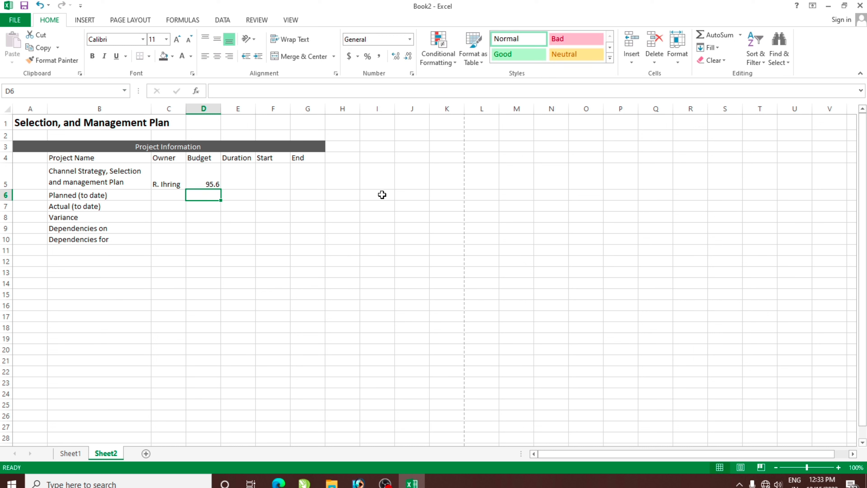
type("85.20")
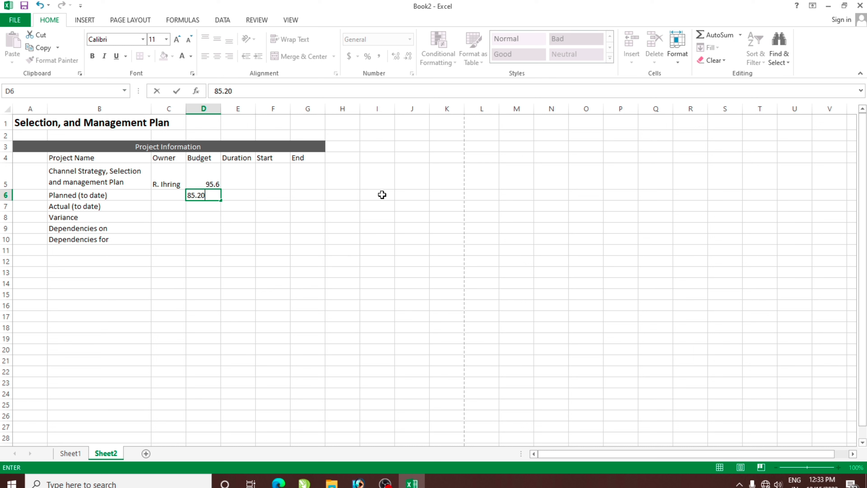
type("0")
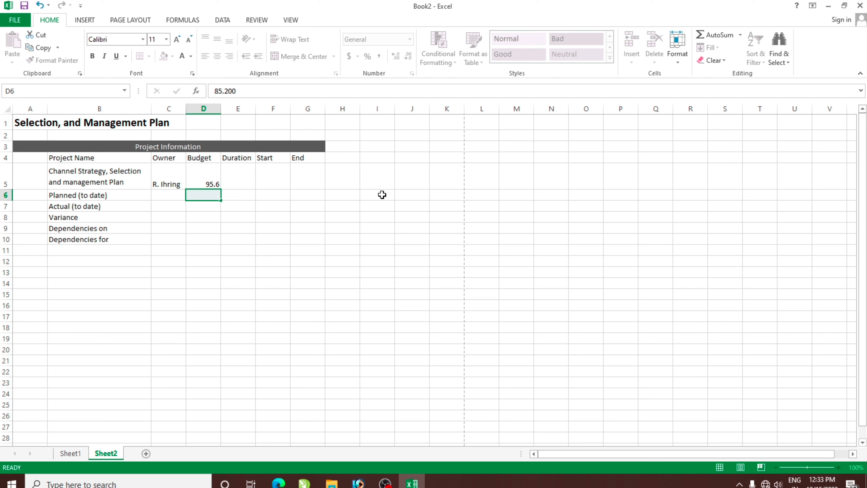
key("Return")
type("89.")
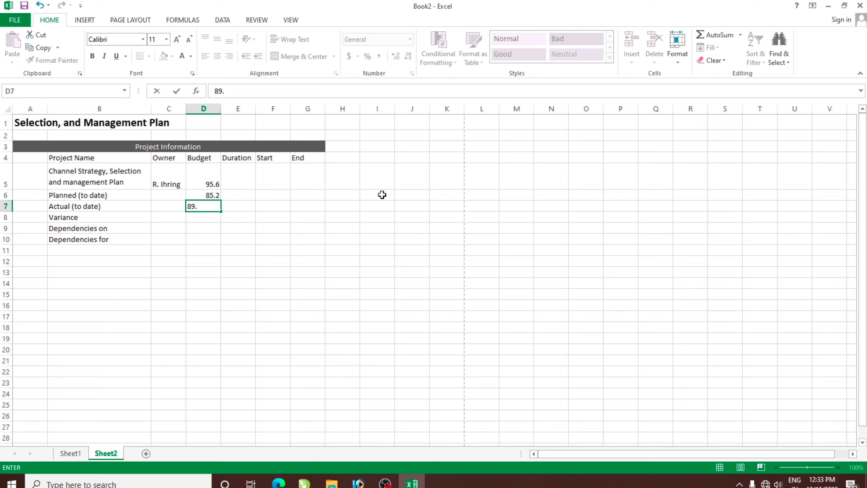
type("10")
key("Return")
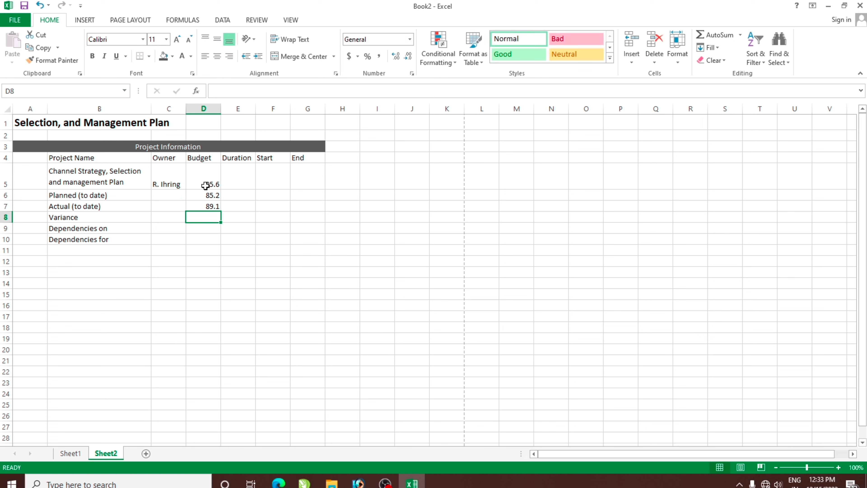
Show the D5:D7 budgets with three decimals (95.600, 85.200, 89.100), then view Sheet1's scanned plan.
left_click_drag(207, 184, 214, 201)
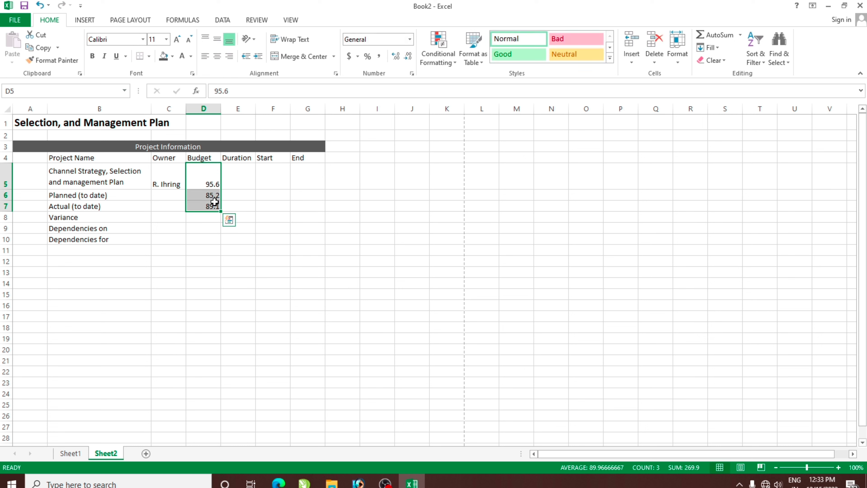
left_click(227, 249)
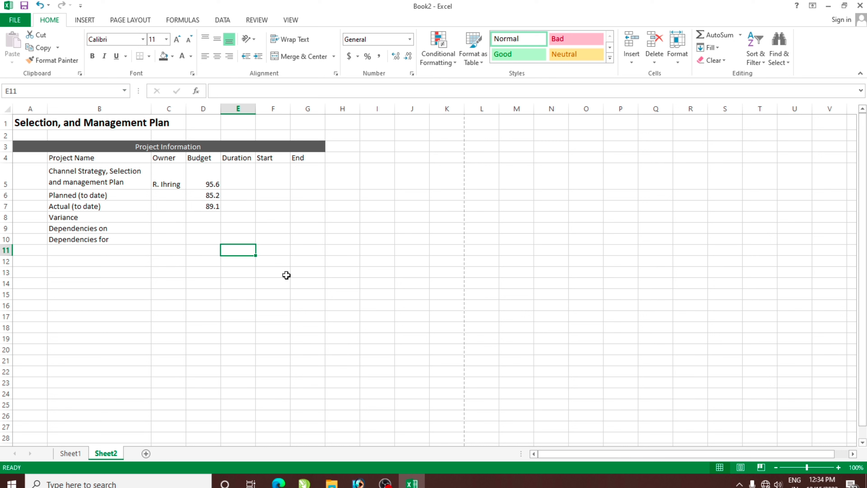
left_click(278, 275)
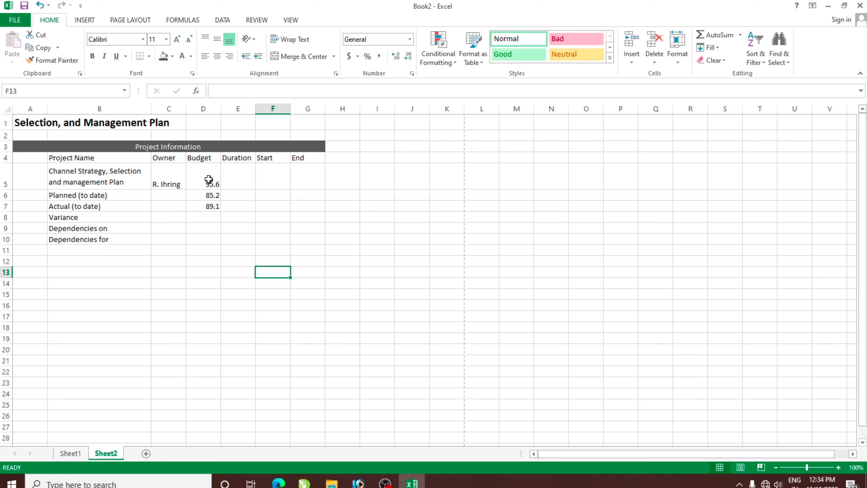
left_click_drag(209, 180, 210, 205)
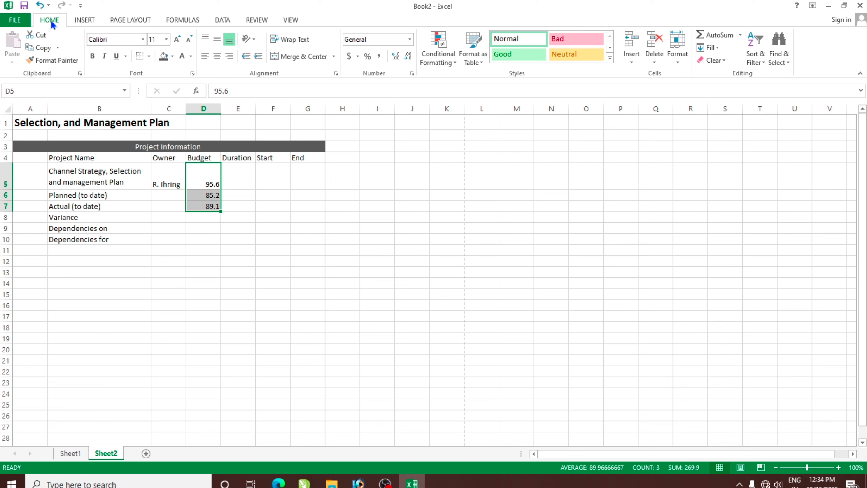
left_click(396, 57)
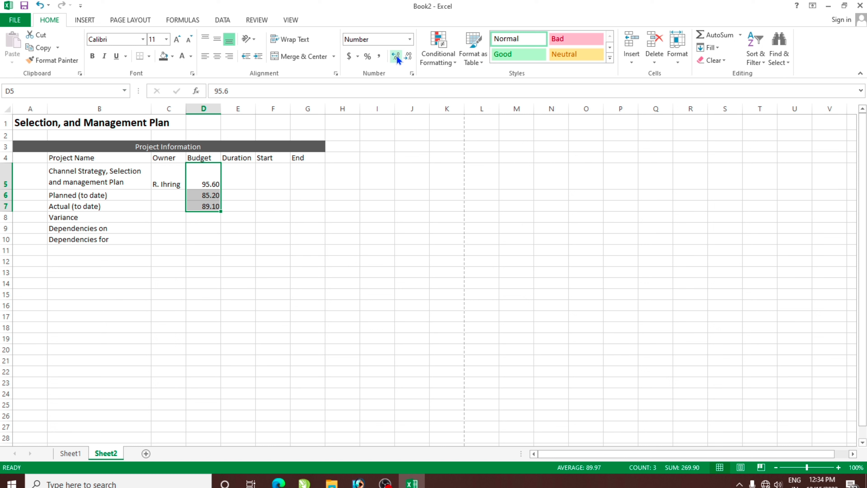
left_click(396, 56)
left_click(305, 217)
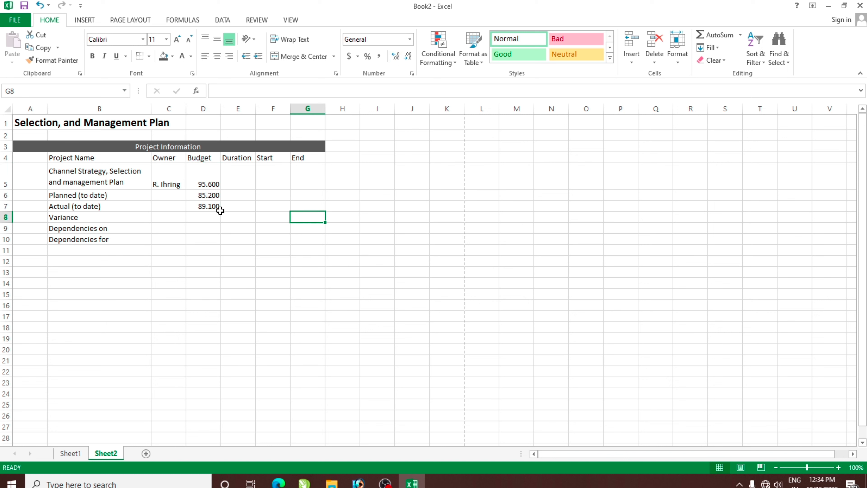
left_click(205, 217)
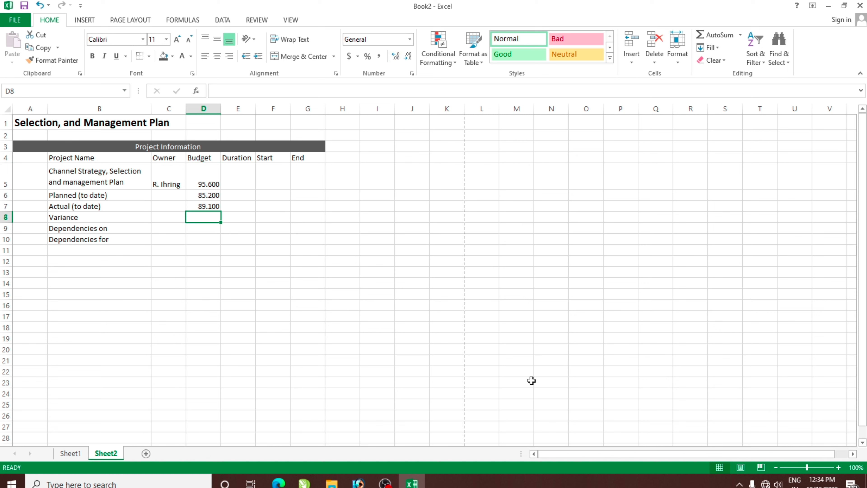
left_click(67, 456)
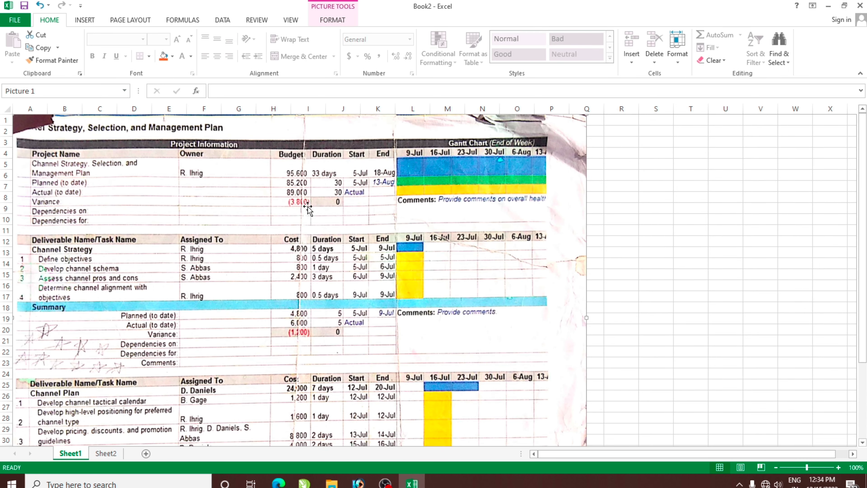
On Sheet2, enter (3.800) in D8, then undo it after it becomes -3.800.
left_click(106, 454)
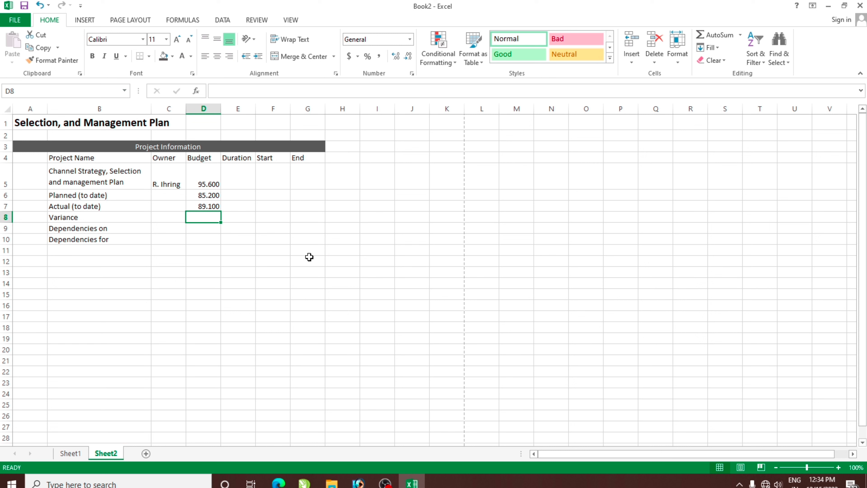
type("(")
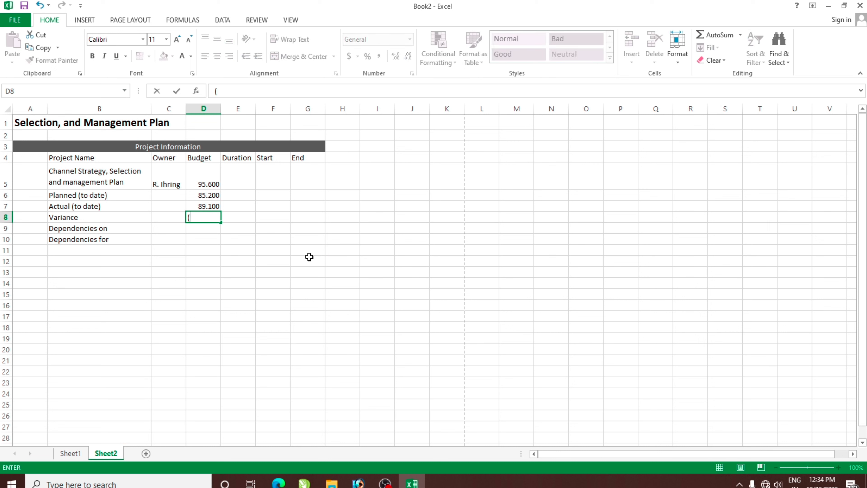
type("3.")
type("800)")
key("Return")
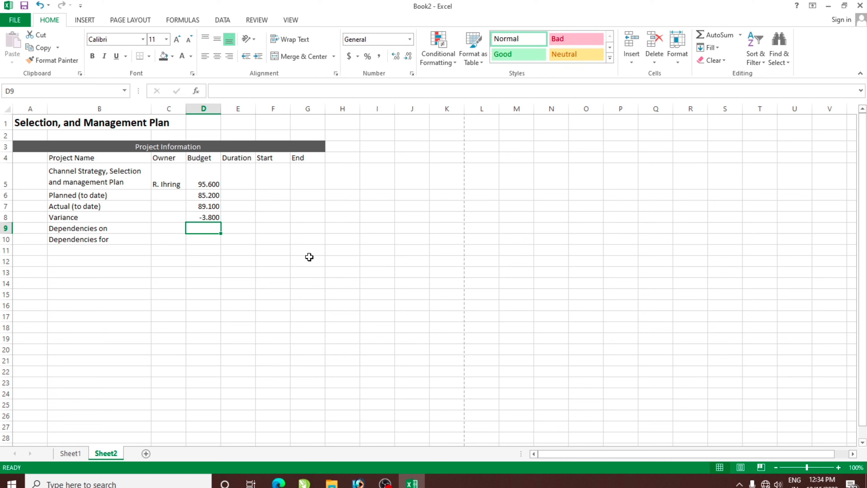
key("ctrl+z")
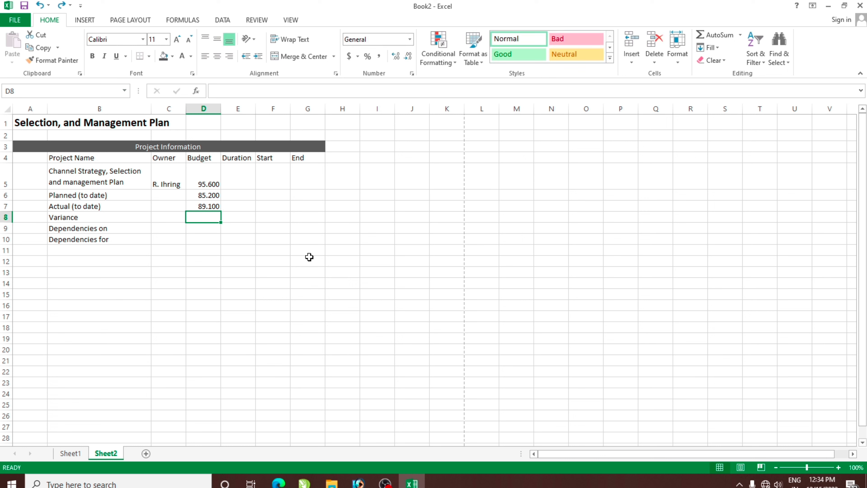
Format cell D8 with the Text number category.
right_click(206, 219)
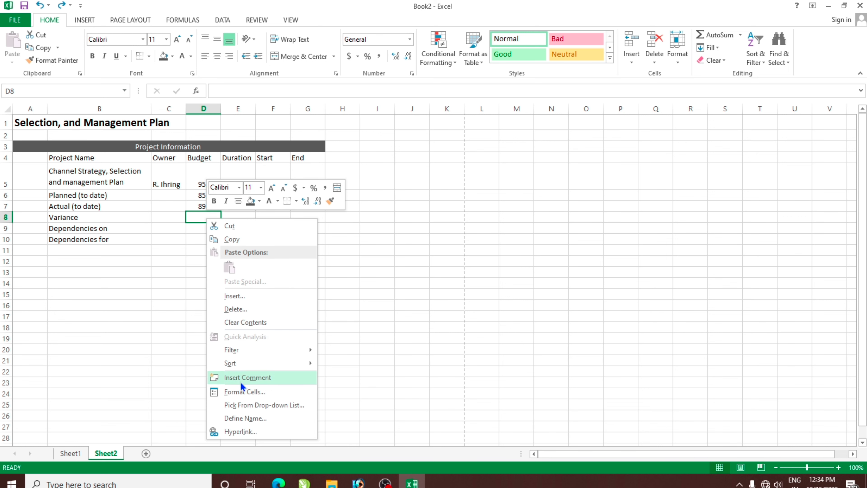
left_click(241, 392)
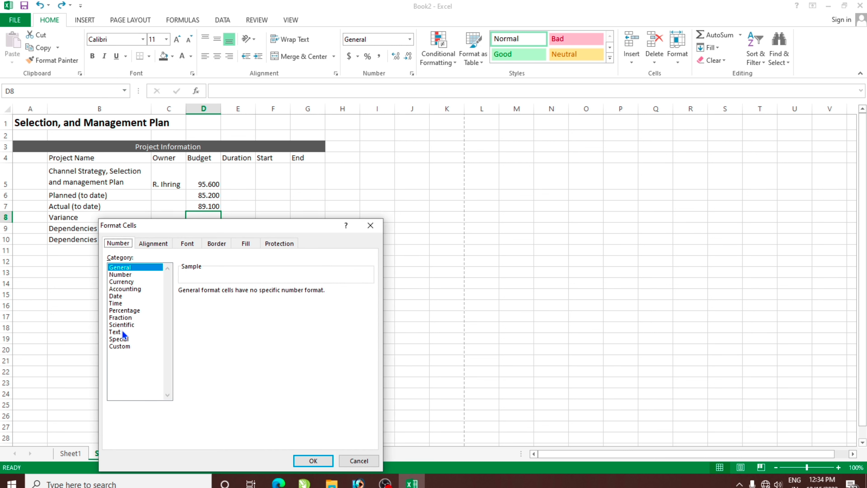
left_click(120, 332)
left_click(312, 460)
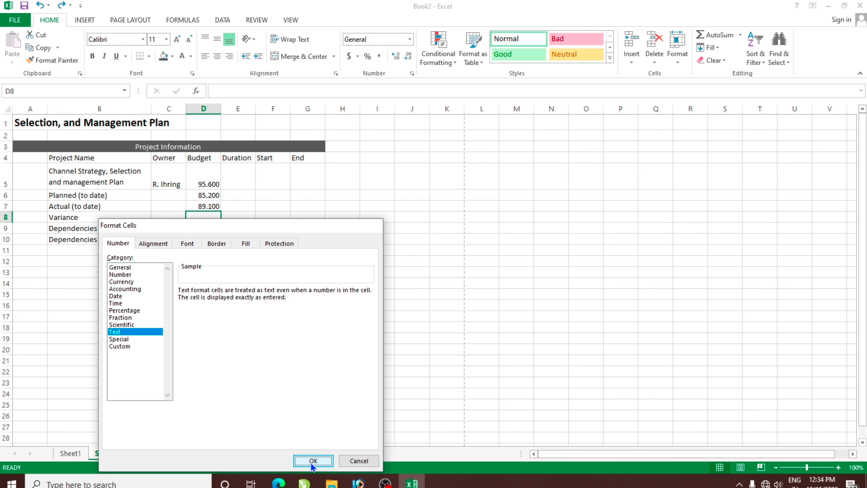
left_click(409, 39)
key("Escape")
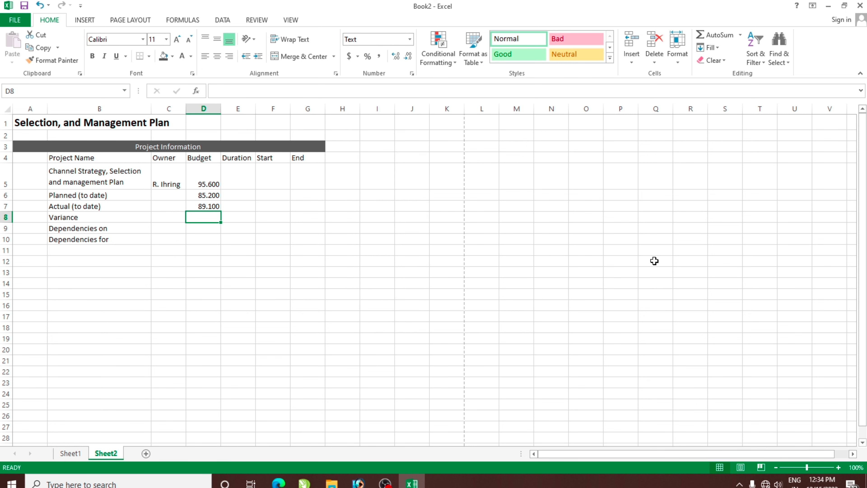
Enter (3.800) in D8, ignore the number-stored-as-text warning, and right-align it.
type("(")
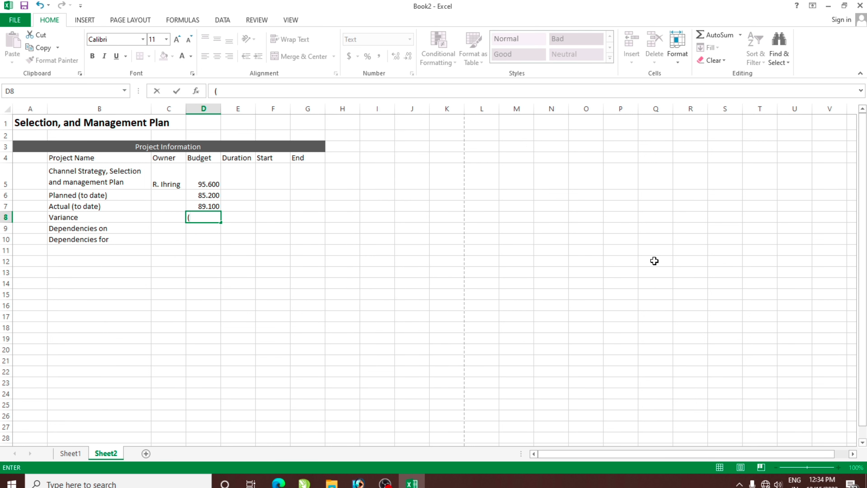
type("3.800")
key("Return")
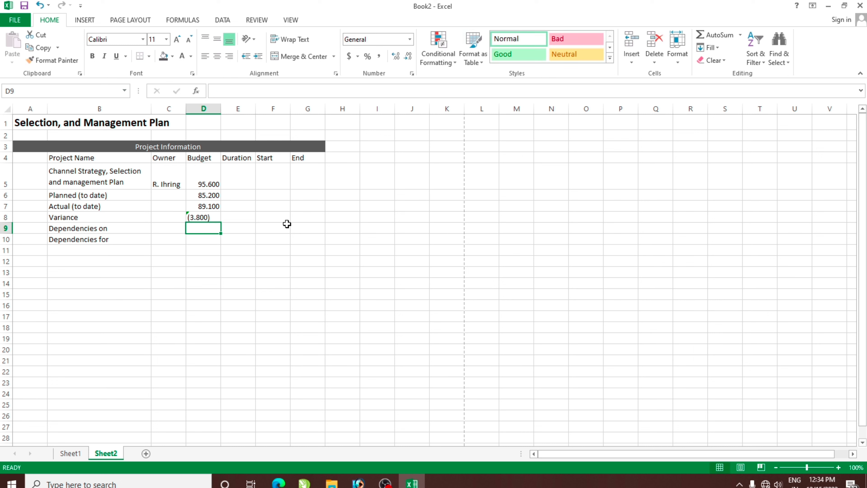
left_click(191, 214)
left_click(177, 219)
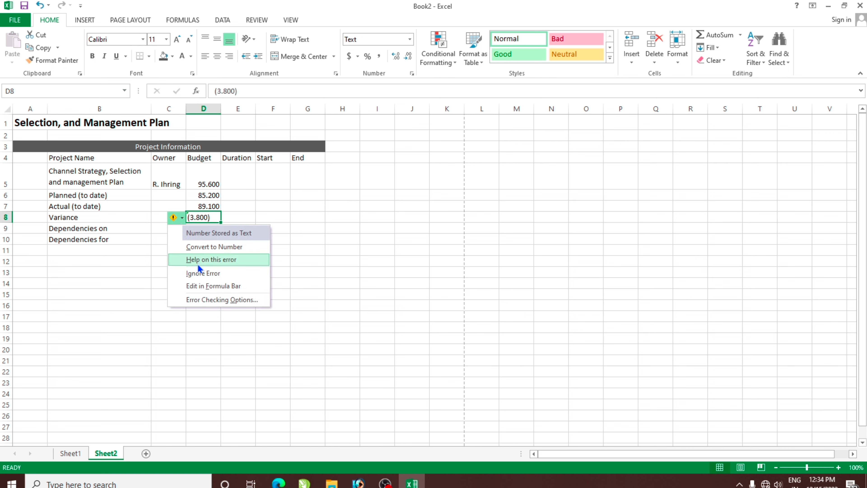
left_click(201, 275)
left_click(191, 307)
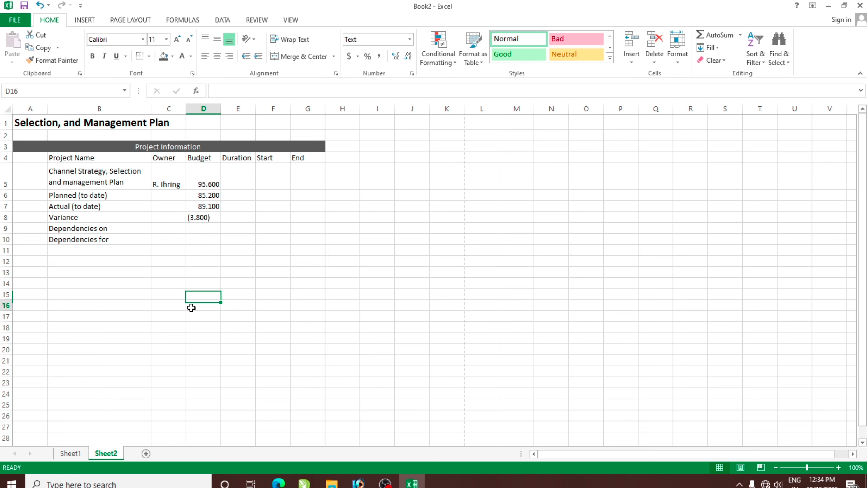
left_click(213, 217)
left_click(229, 56)
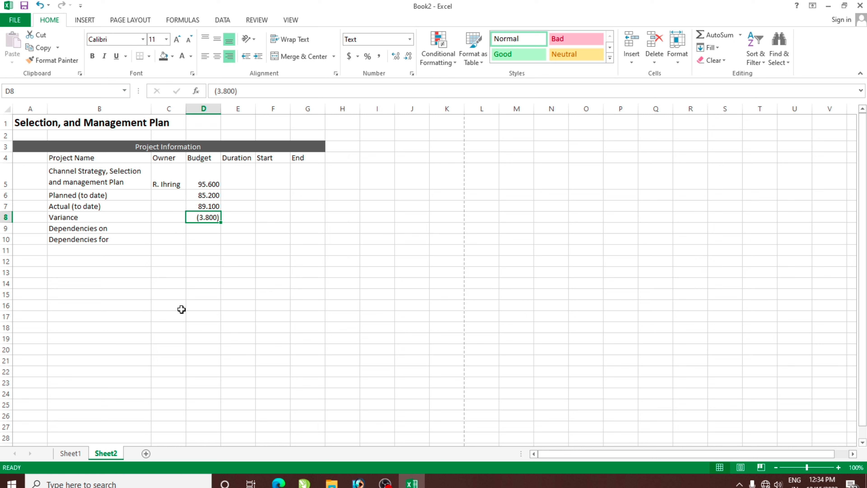
Enter durations 33 Days, 30, 30 and 0 down the Duration column from E5.
left_click(208, 300)
left_click(248, 187)
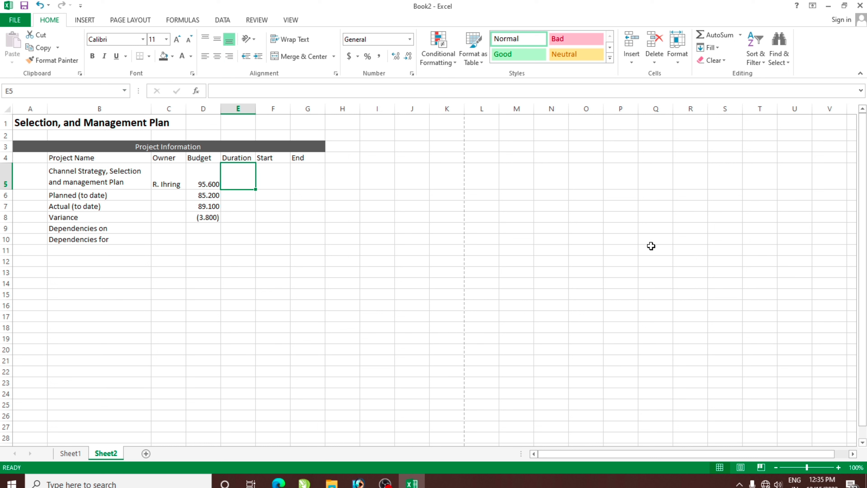
type("33")
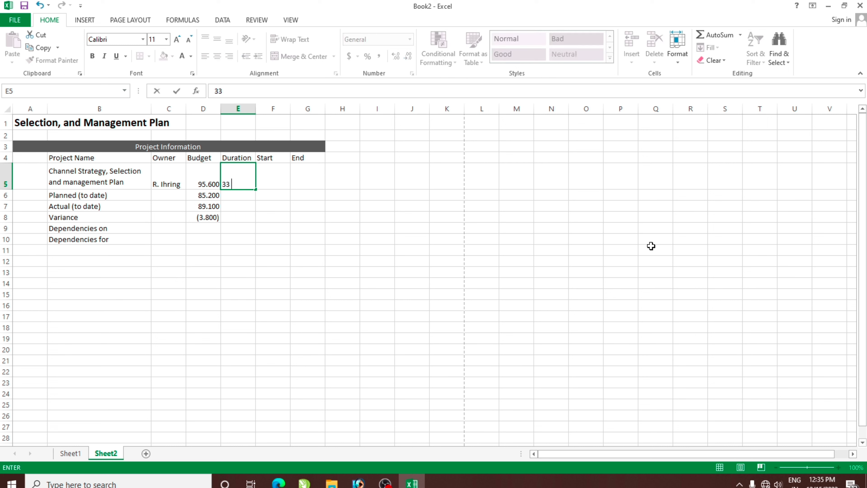
type(" Days")
key("Return")
type("30")
key("Return")
type("30")
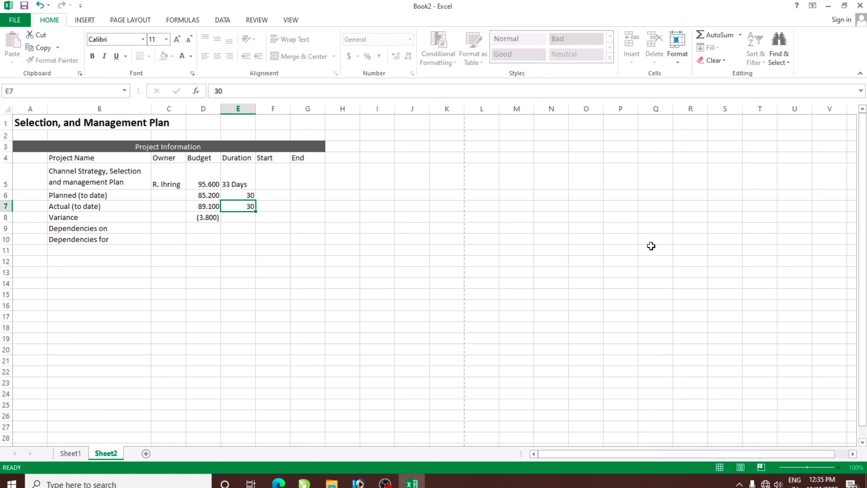
key("Return")
type("0")
key("Return")
Put 5-Jul in F5, fill it down into F6 with Ctrl+D, and type Actual in F7.
key("Right")
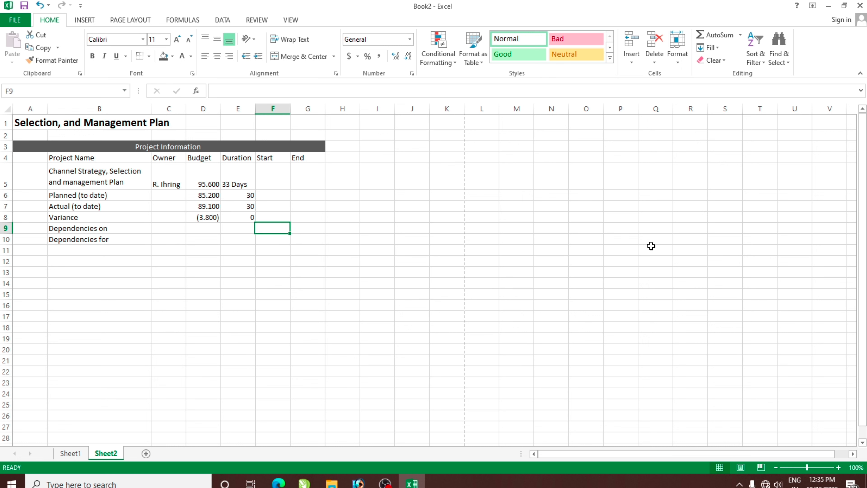
key("Up")
key("Up")
key("Up")
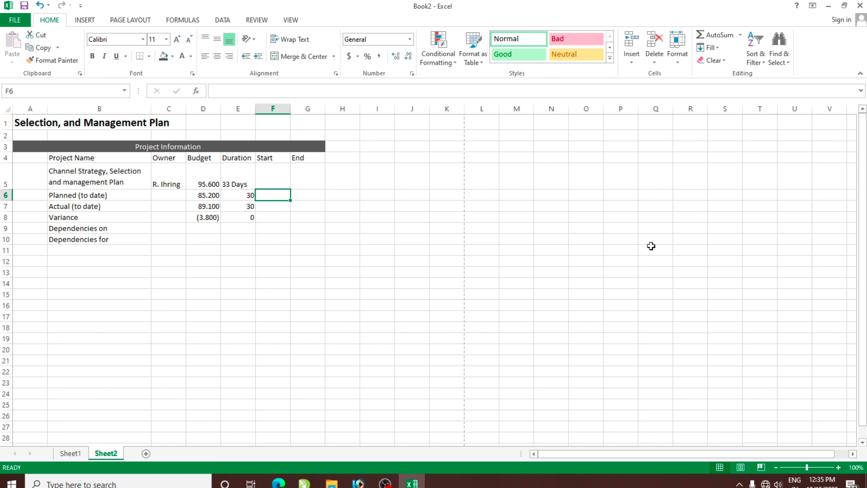
key("Up")
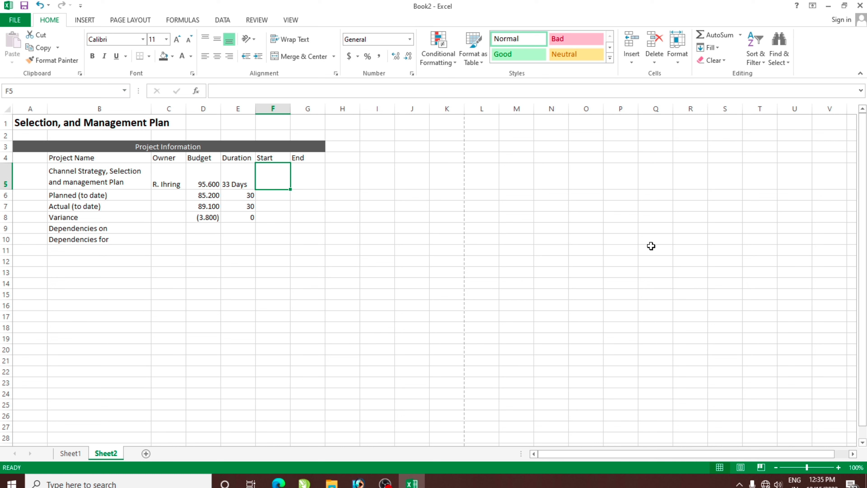
type("5-Jul")
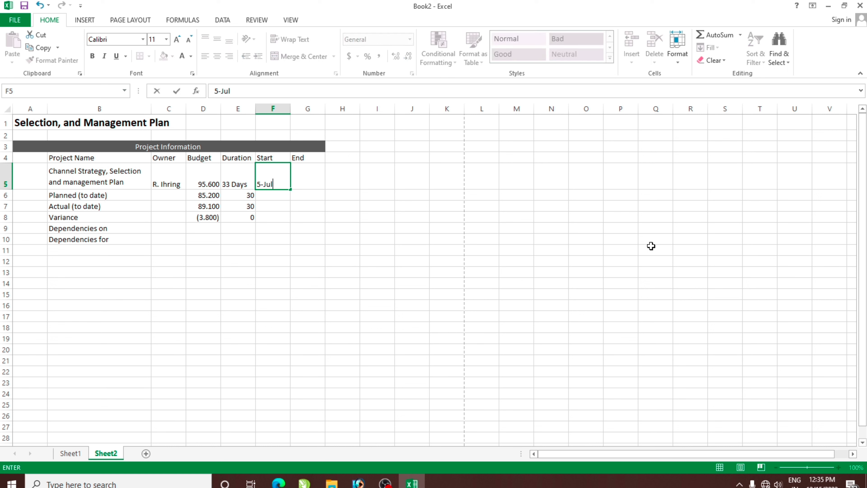
key("Return")
key("Up")
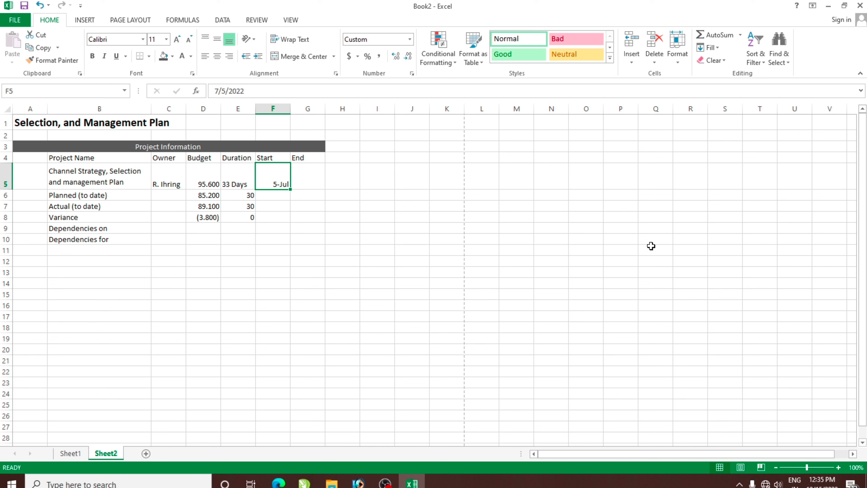
key("Down")
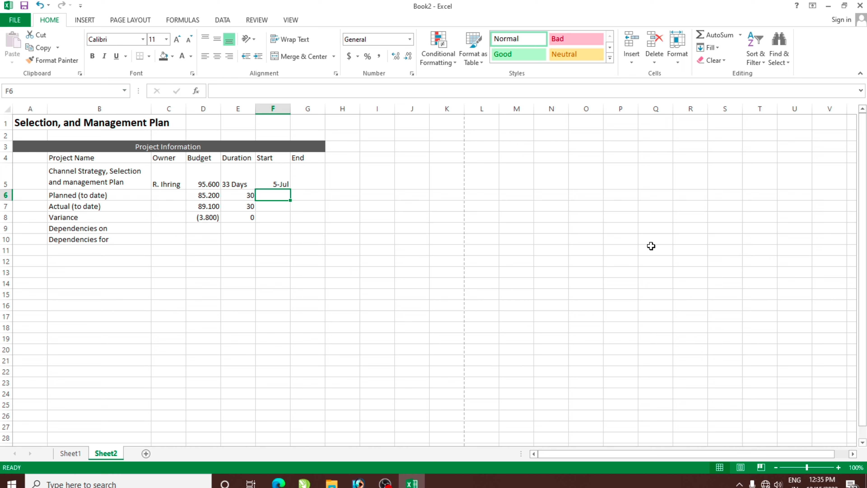
key("ctrl+d")
key("Down")
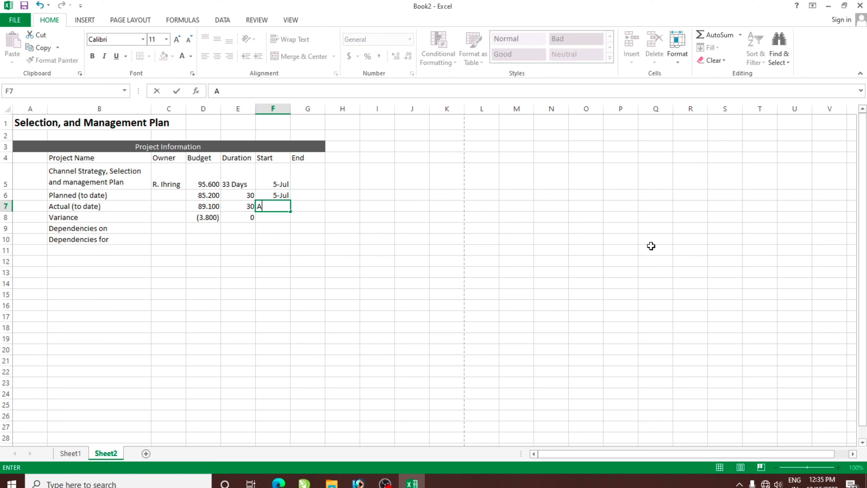
type("Actual")
key("Return")
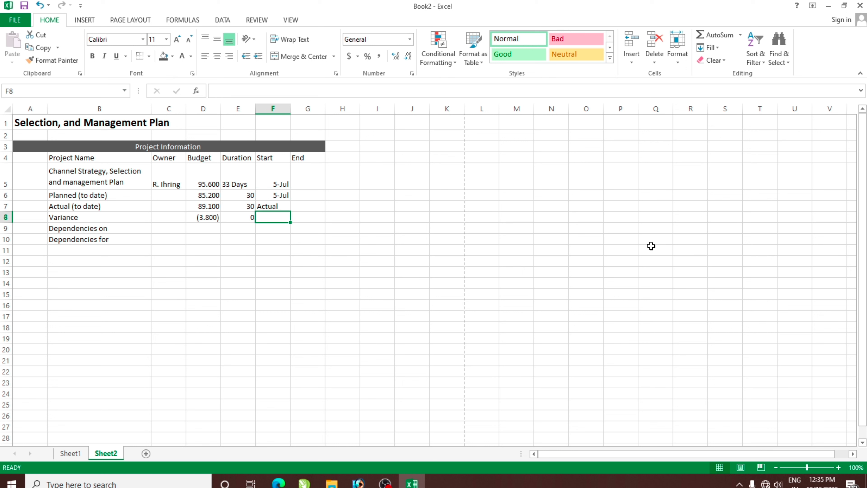
key("Up")
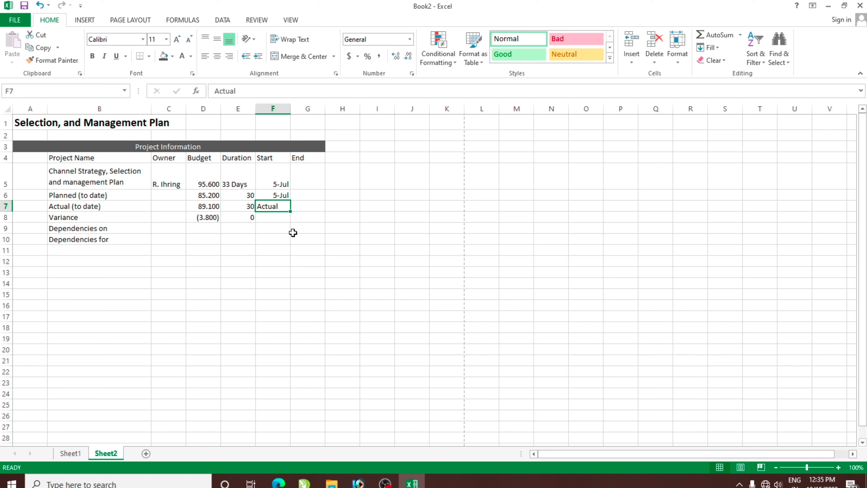
left_click(267, 218)
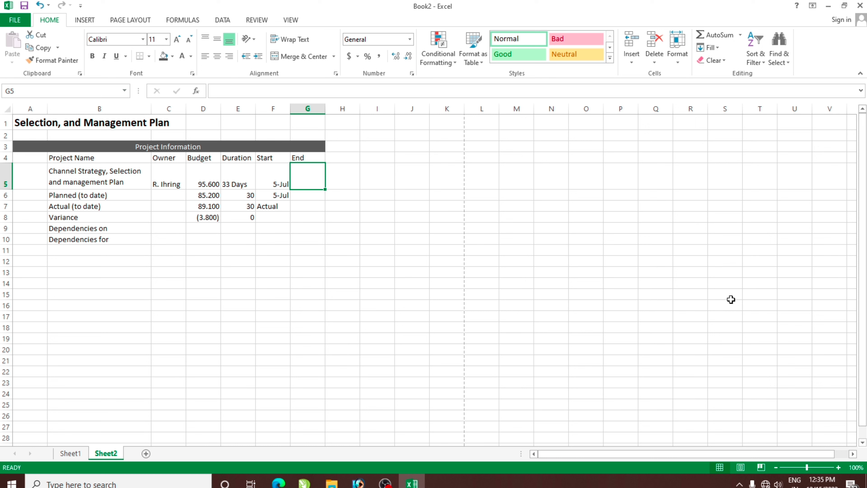
Enter 18-Aug as the end date in G5 and copy it down into G6.
type("18-Au")
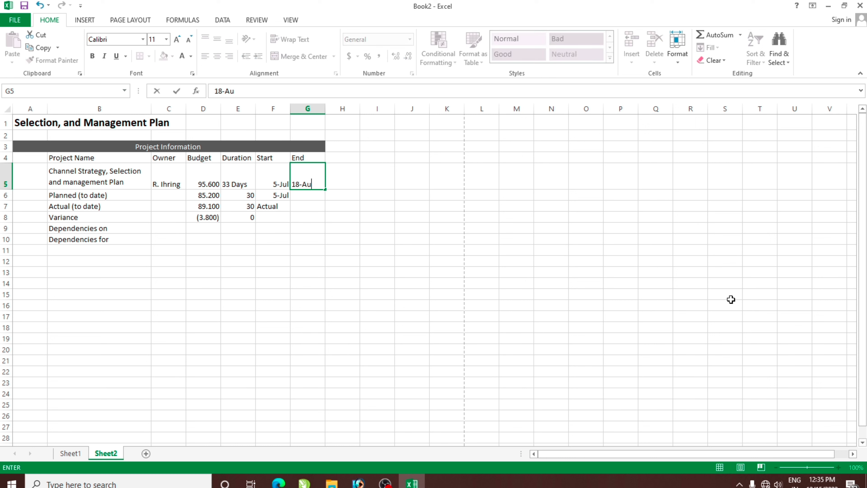
type("g")
key("Return")
key("ctrl+d")
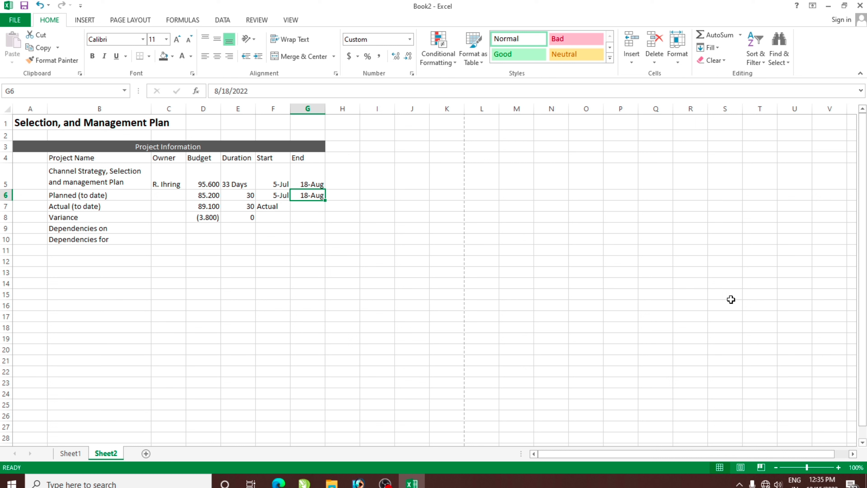
key("Down")
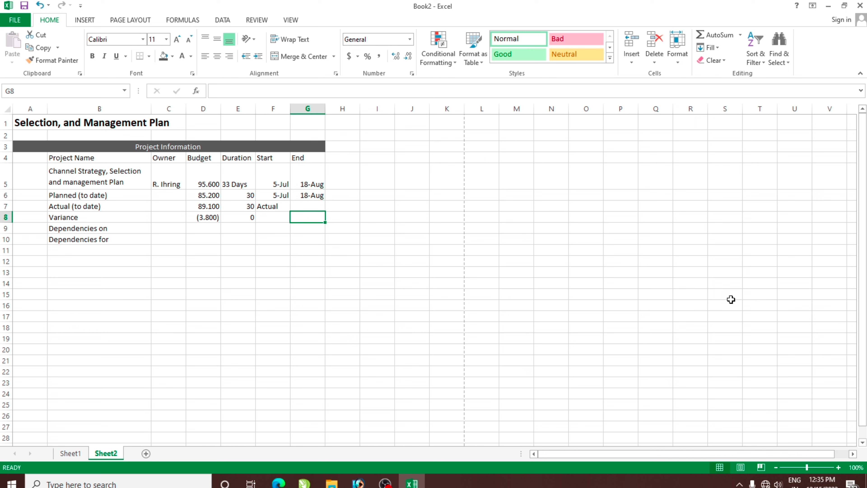
left_click(338, 305)
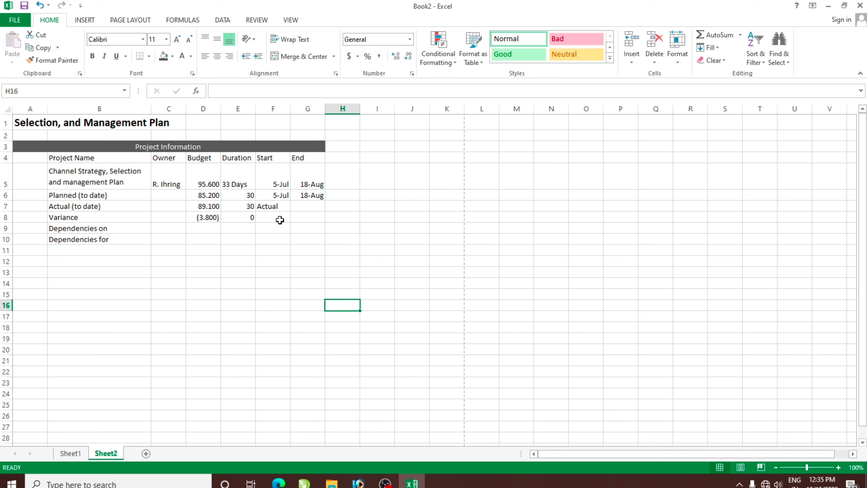
left_click(335, 157)
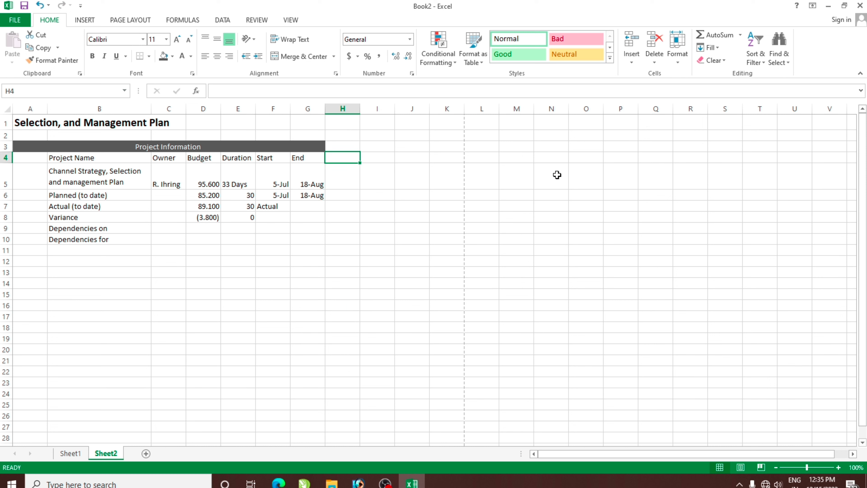
Fill H4:M4 with week dates 9-Jul, 16-Jul, 23-Jul, 30-Jul, 6-Aug and 13-Aug.
type("9-Jul")
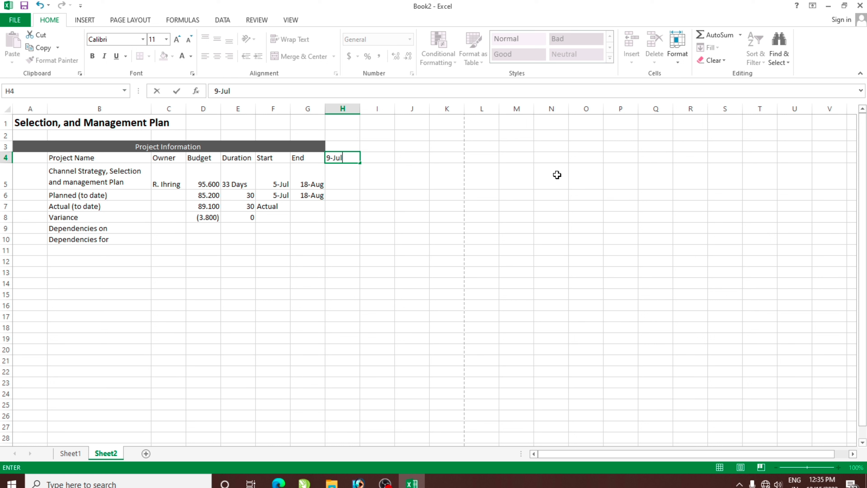
key("Tab")
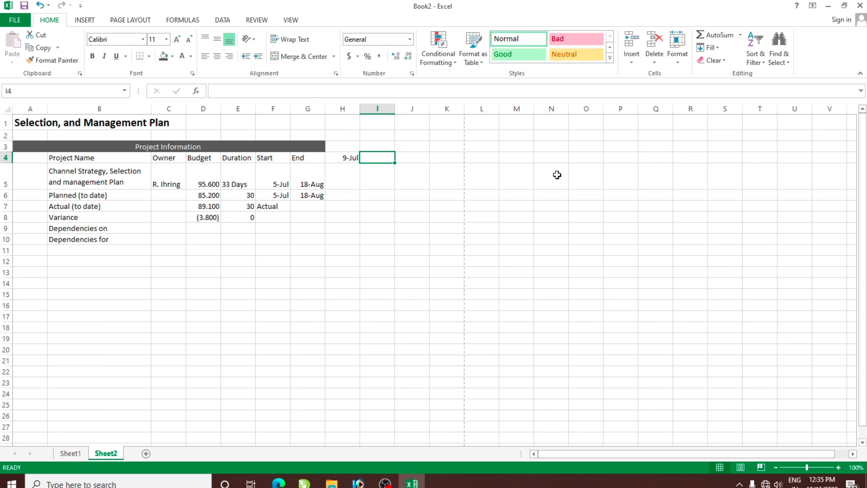
type("16-Jul")
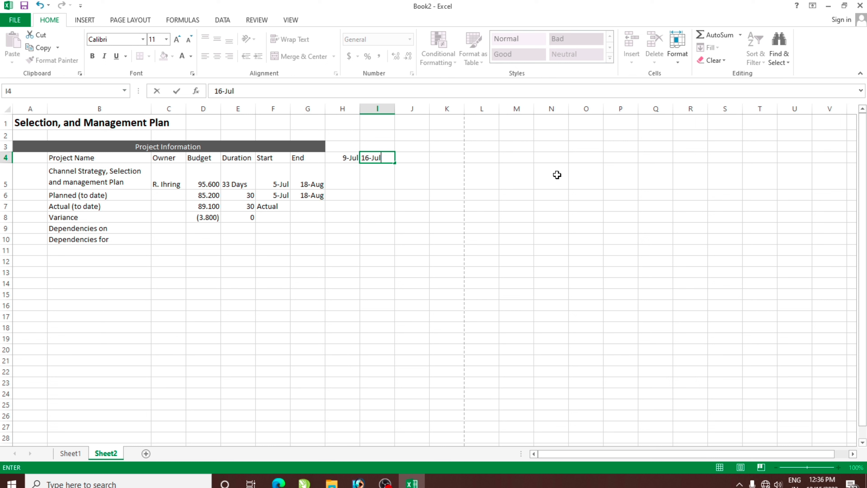
key("Tab")
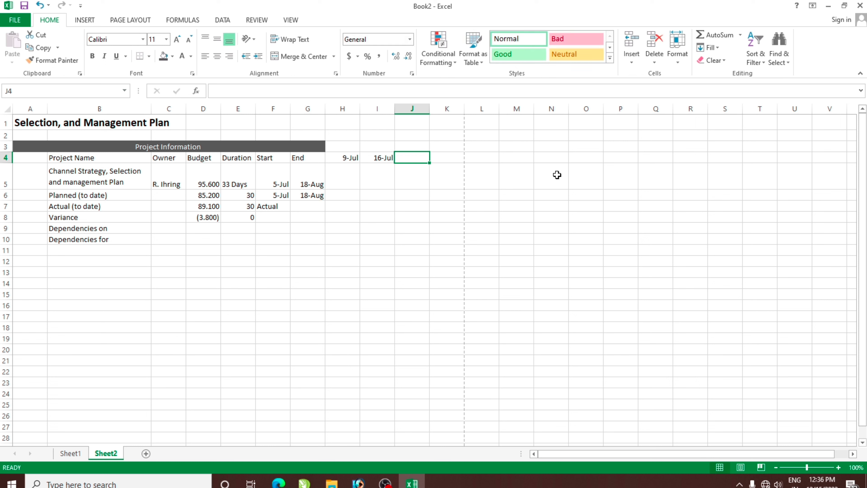
type("23-Jul")
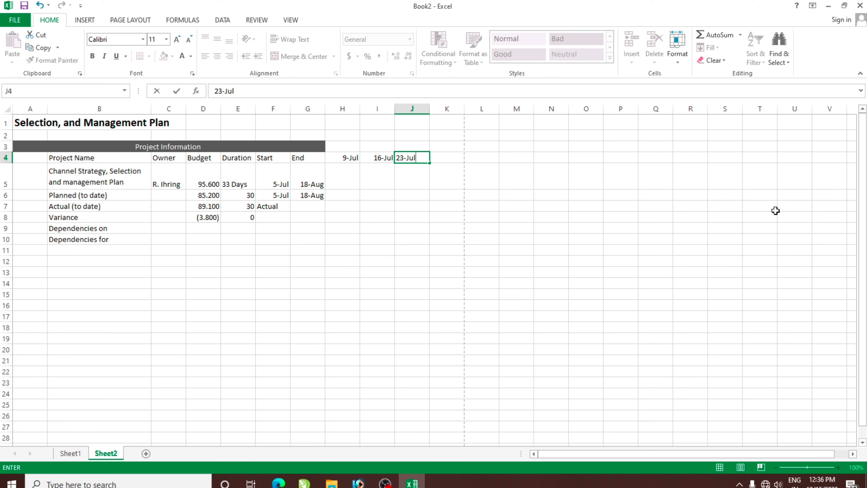
key("Tab")
type("30-J")
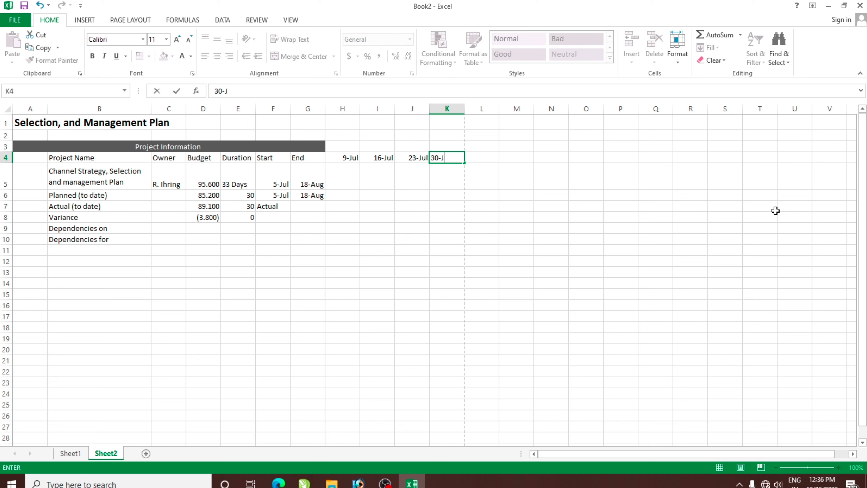
type("ul")
key("Tab")
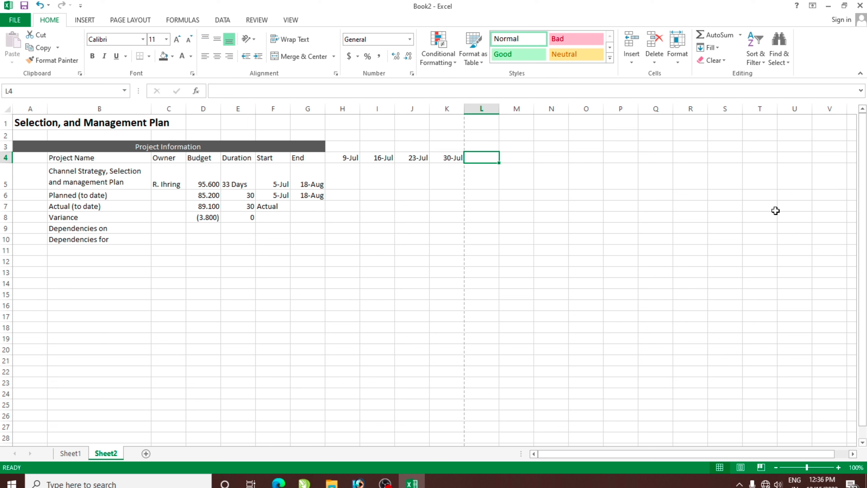
type("6-Aug")
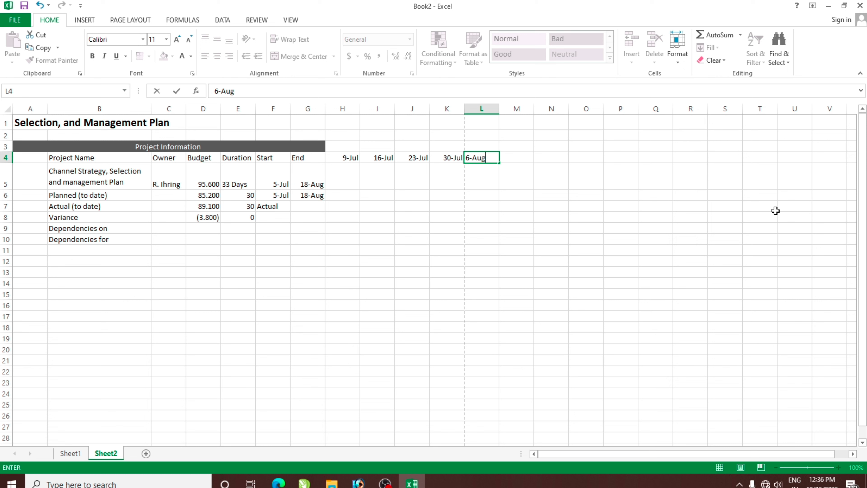
key("Tab")
type("13")
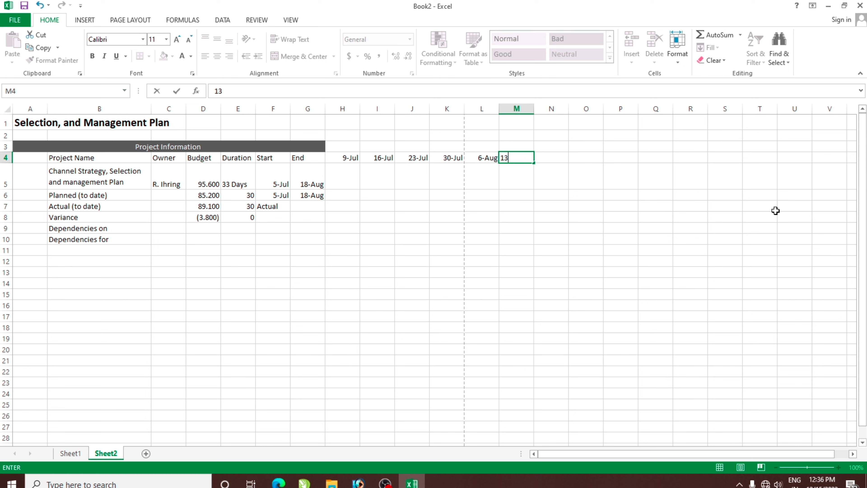
type("-Aug'")
key("Return")
double_click(530, 158)
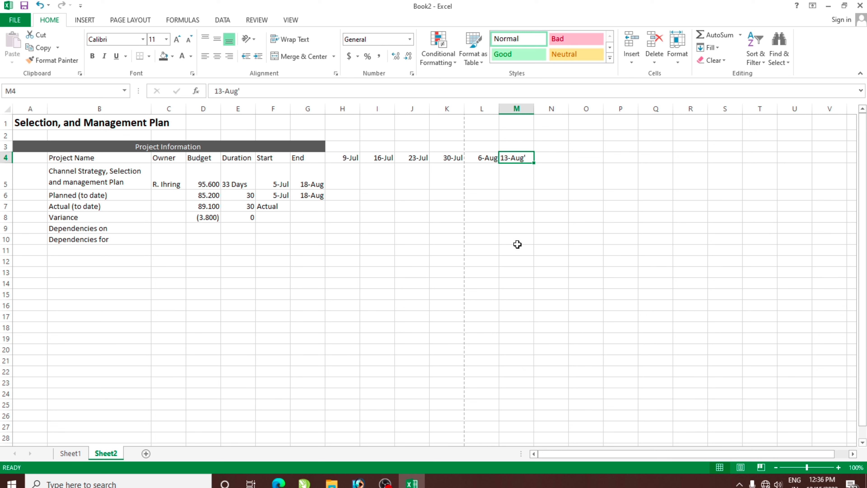
key("BackSpace")
key("Return")
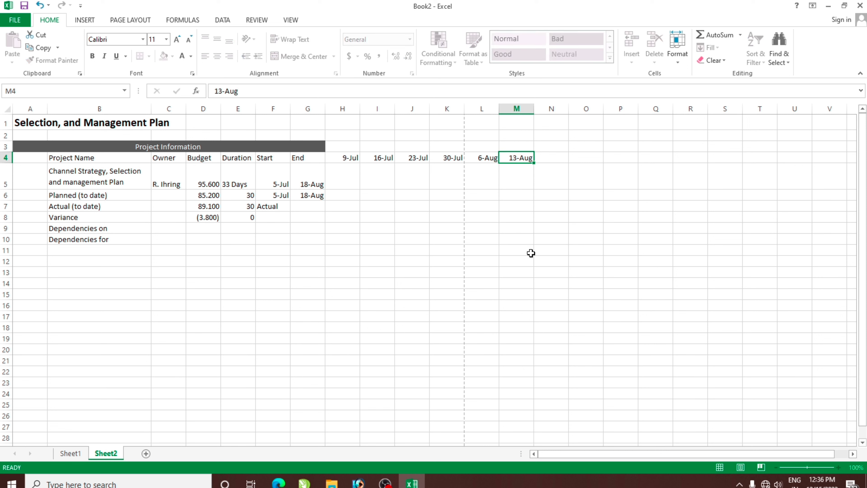
Type the heading 'Gant Chart (End of Week )' in H3, then view Sheet1's scanned plan.
left_click(335, 146)
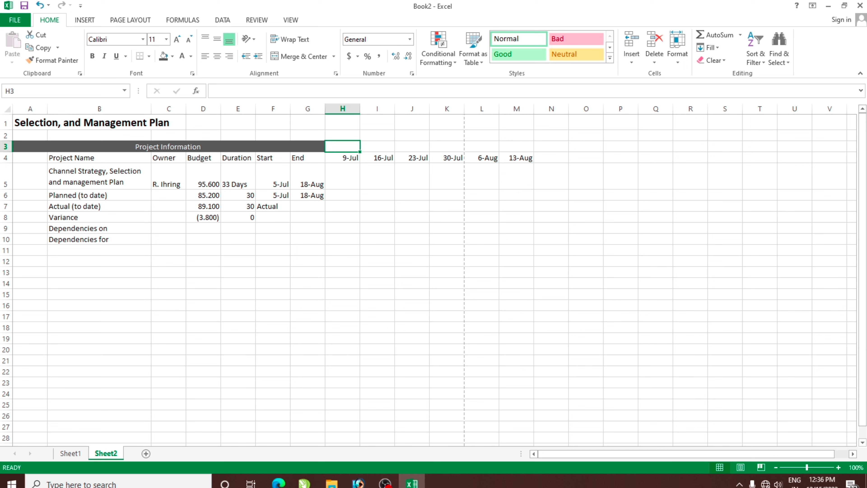
type("Ga")
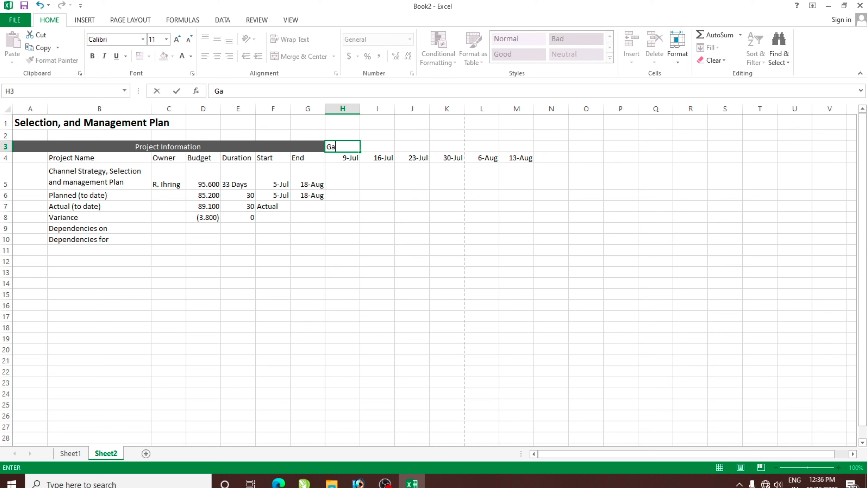
type("nt Chart (")
type("En")
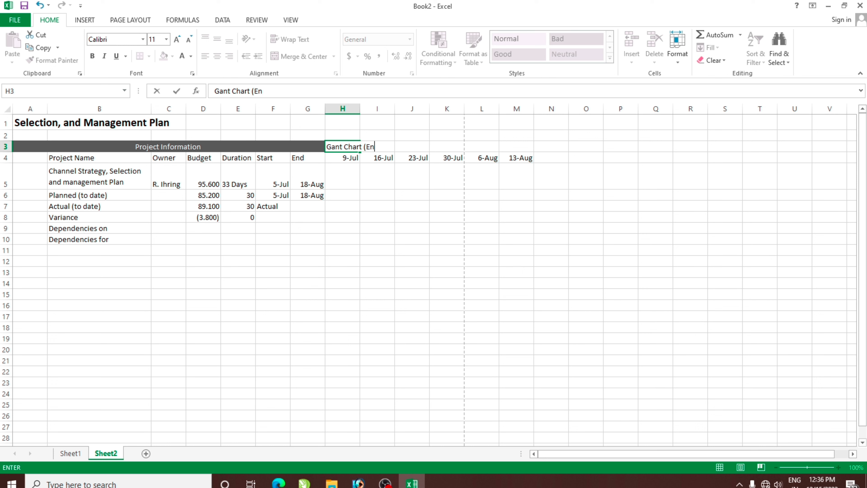
type("d of Week")
key("BackSpace")
type(")(")
key("Return")
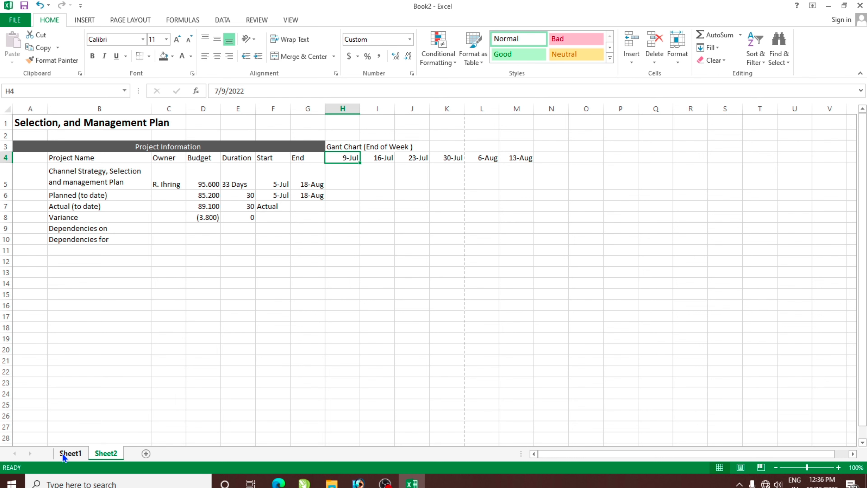
left_click(70, 453)
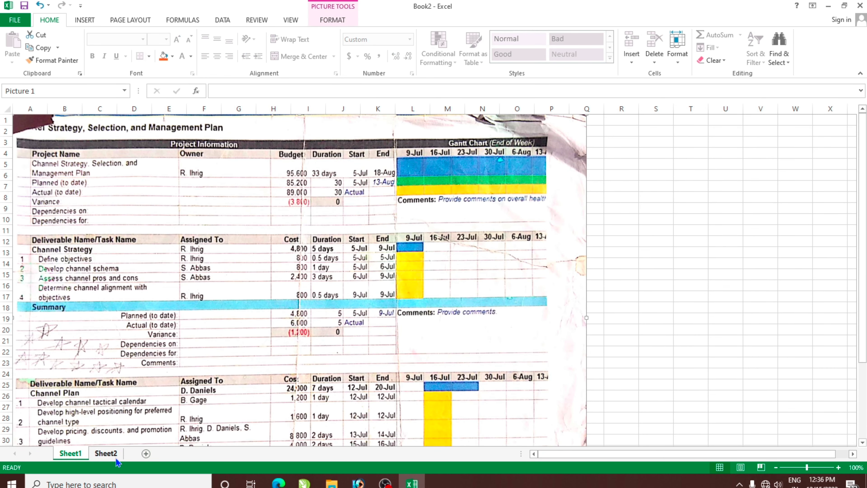
Merge H3:M3 into one right-aligned Gantt header with a dark grey fill.
left_click(107, 453)
left_click_drag(336, 146, 517, 145)
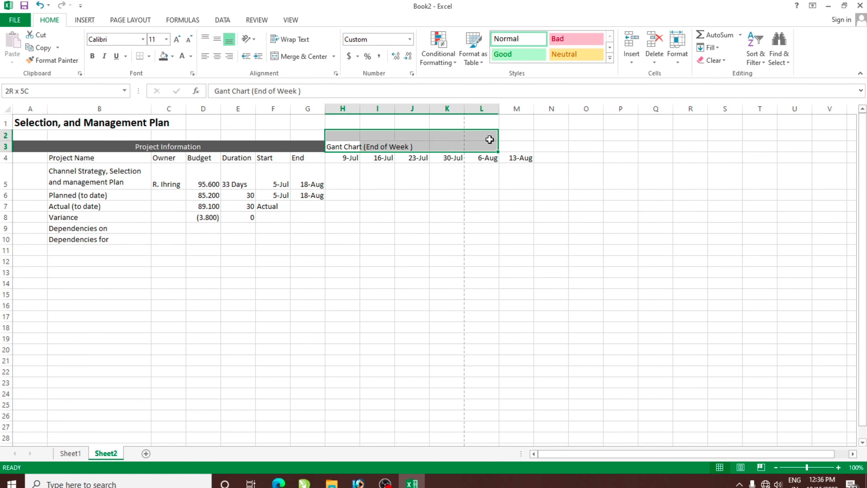
left_click(302, 57)
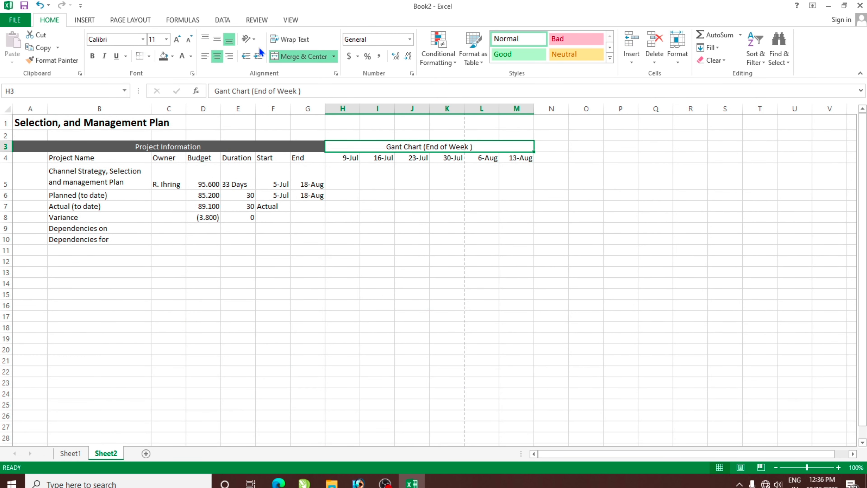
left_click(230, 56)
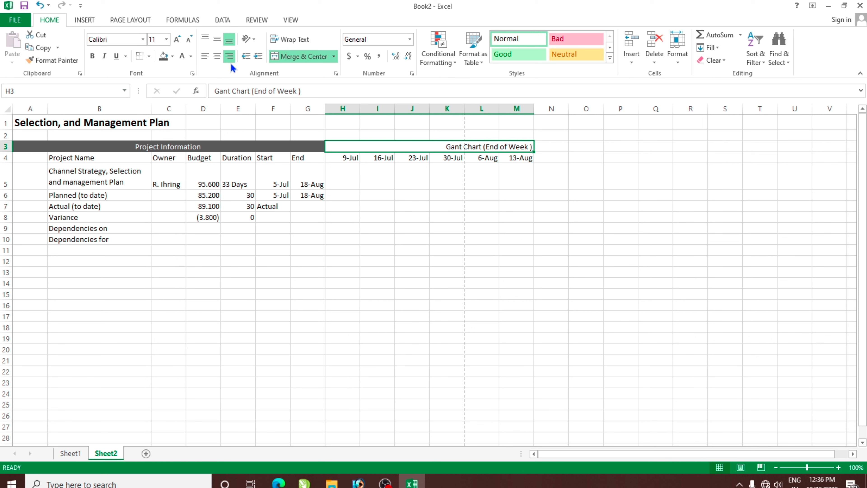
left_click(163, 56)
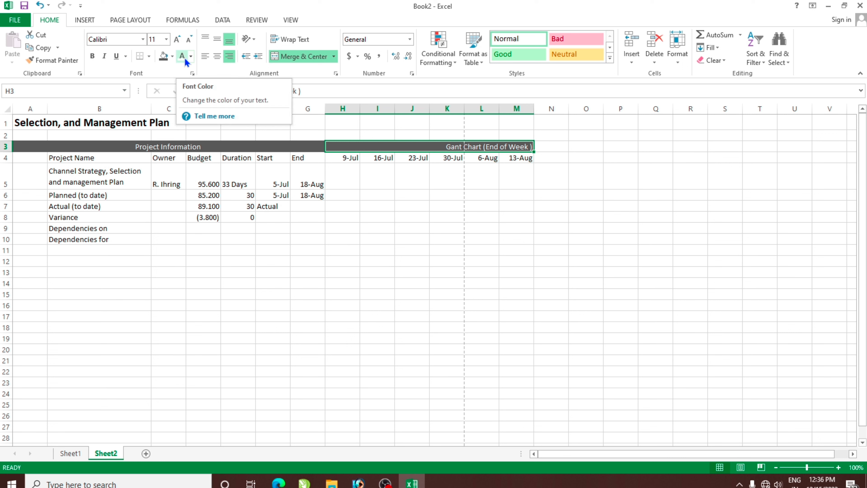
left_click(420, 198)
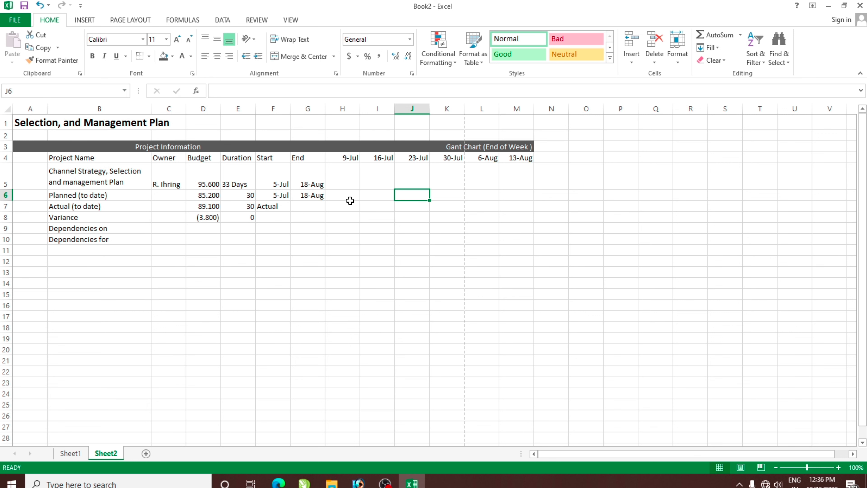
left_click(351, 181)
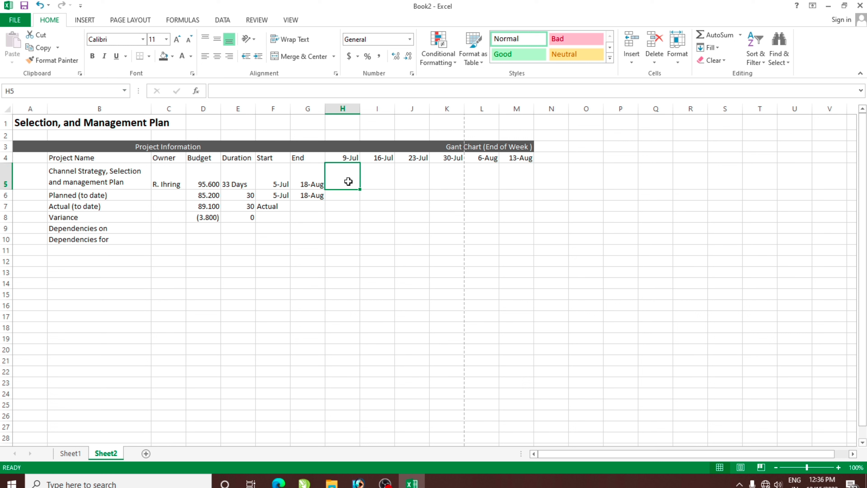
left_click_drag(348, 182, 517, 182)
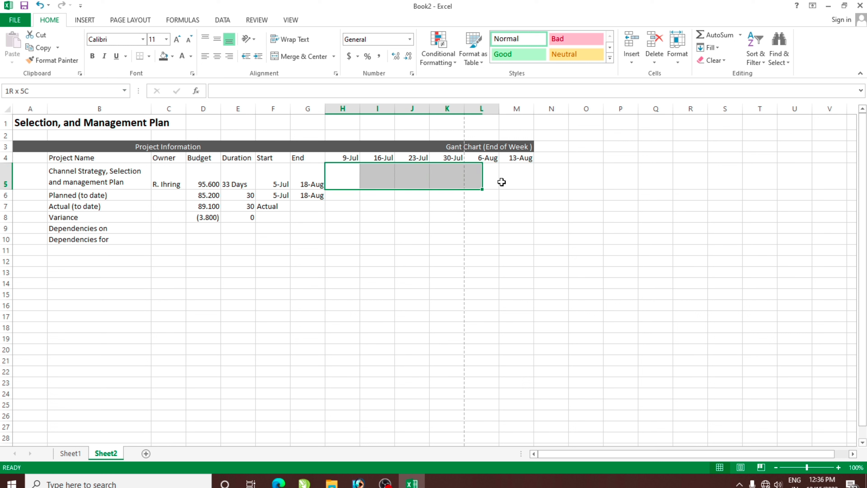
Fill the row 5 week cells H5:M5 light blue.
left_click(70, 453)
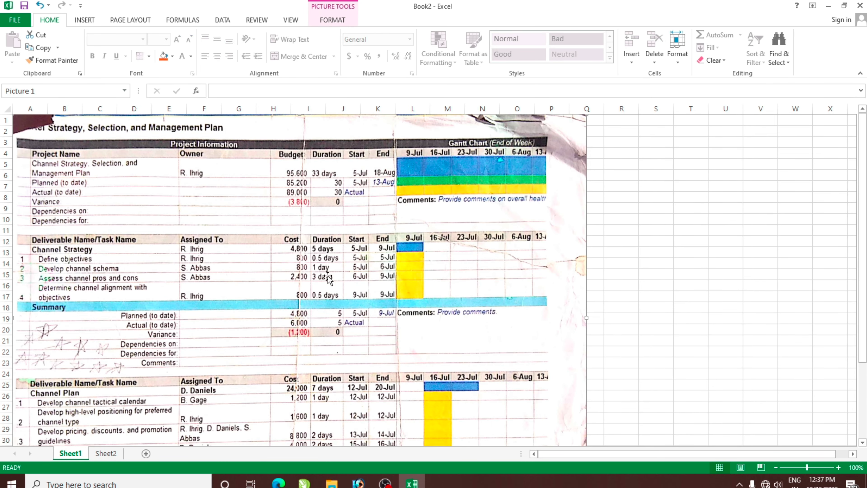
left_click(119, 453)
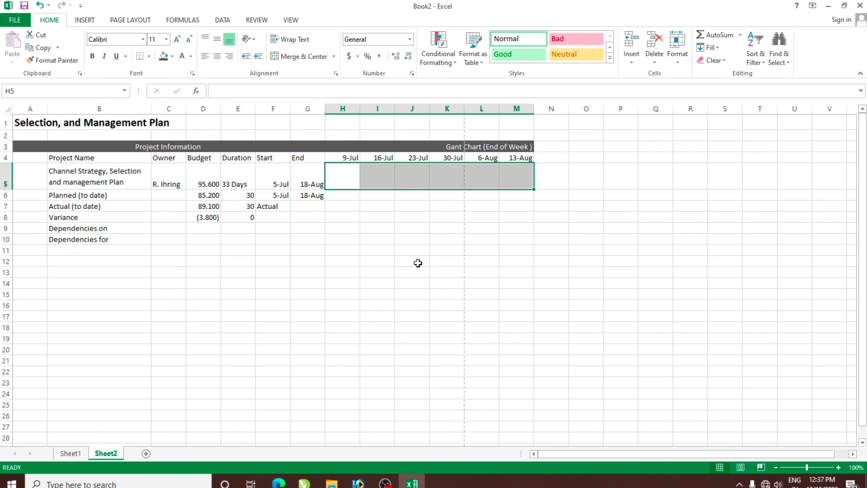
left_click(392, 265)
left_click_drag(349, 175, 512, 179)
left_click(172, 57)
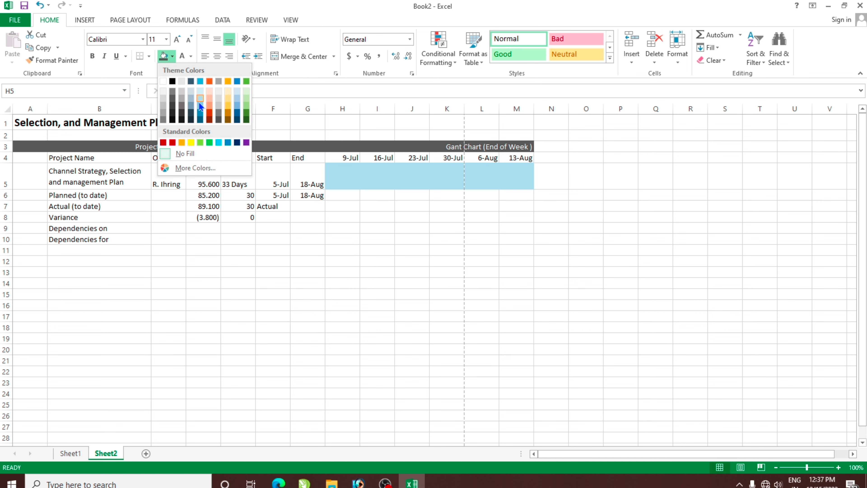
left_click(199, 99)
Fill H6:M6 green and H7:M7 yellow, then compare with Sheet1's scanned plan.
left_click_drag(341, 195, 517, 195)
left_click(172, 56)
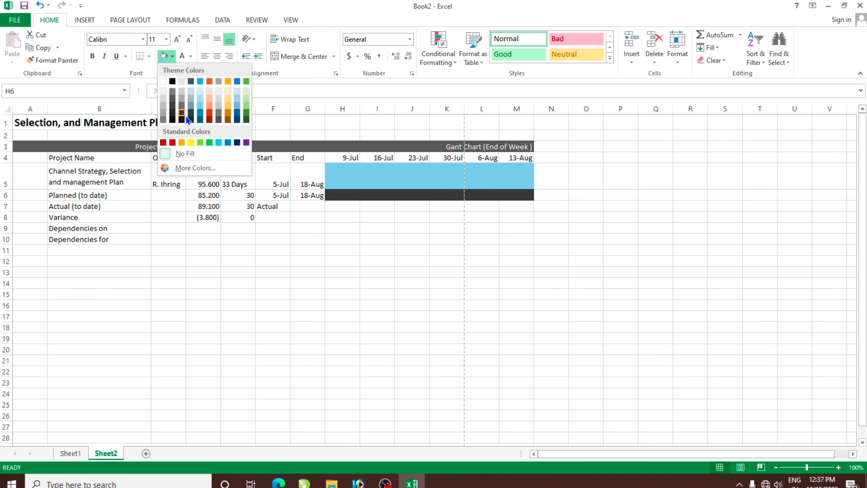
left_click(200, 142)
left_click_drag(329, 207, 515, 207)
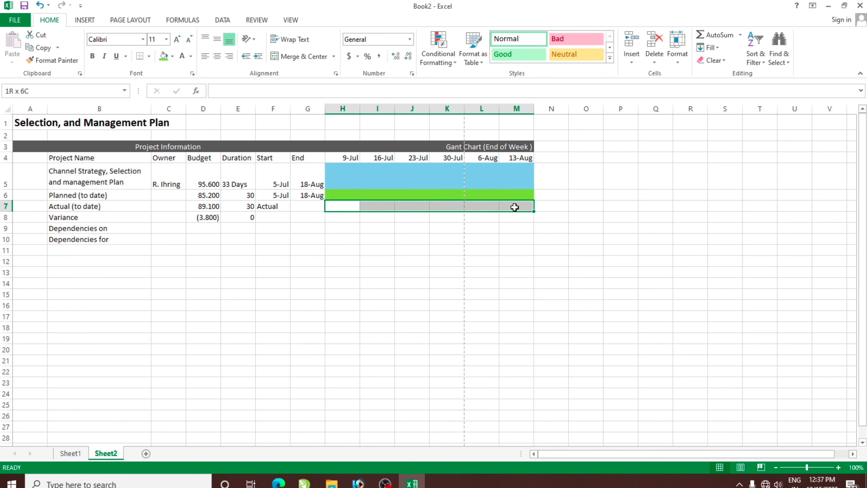
left_click(173, 56)
left_click(193, 143)
left_click(441, 261)
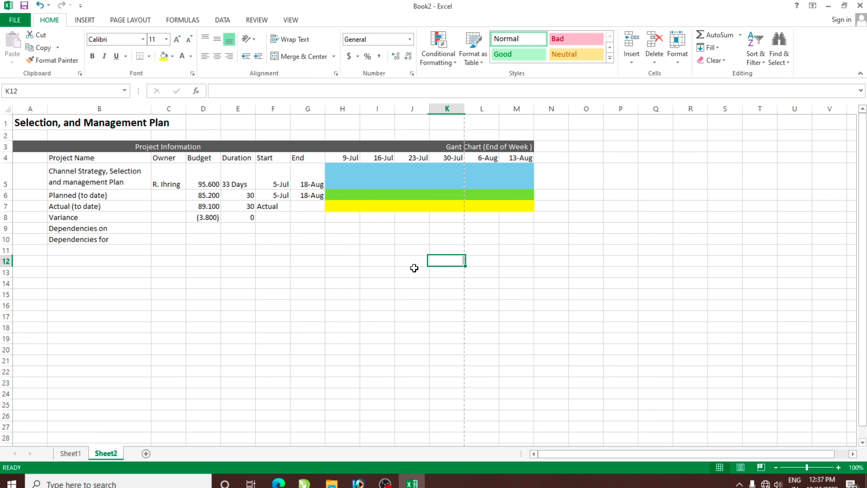
left_click(342, 219)
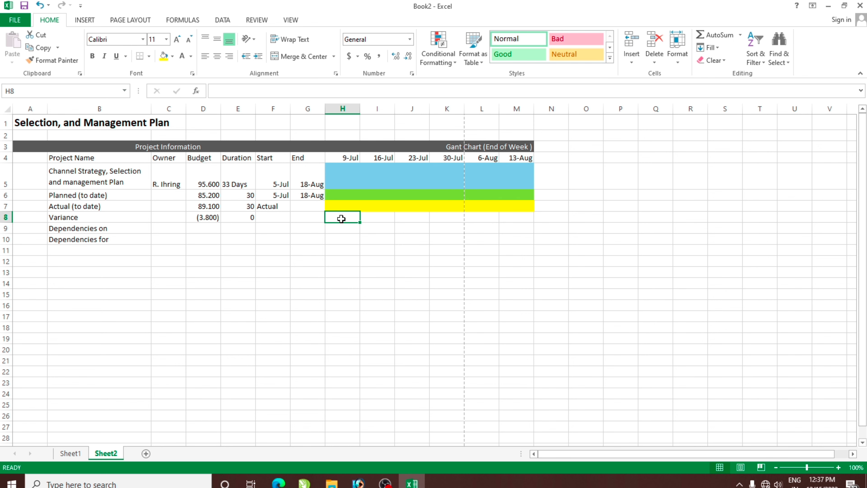
left_click(70, 453)
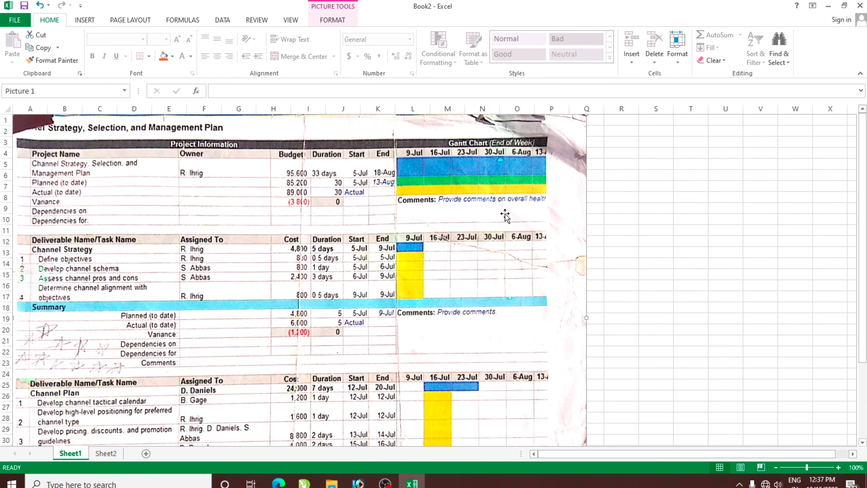
Type 'Comments: Provide Comments on overall health' into H8 on Sheet2.
left_click(105, 453)
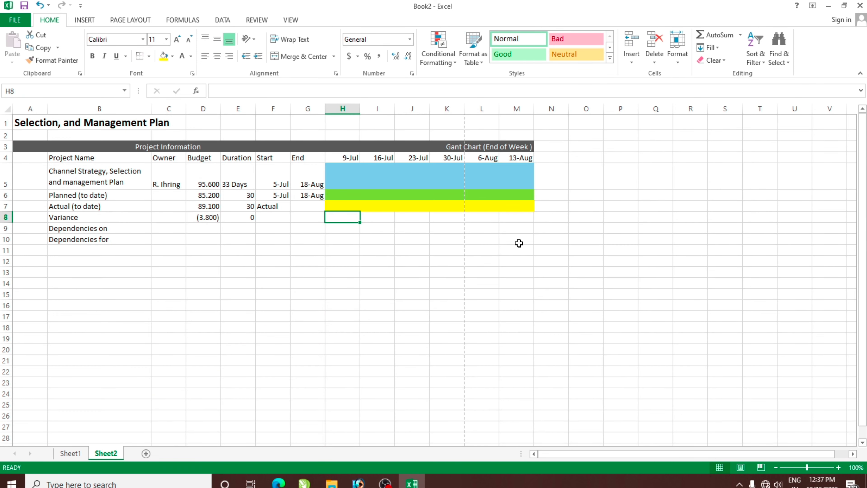
type("Comments:")
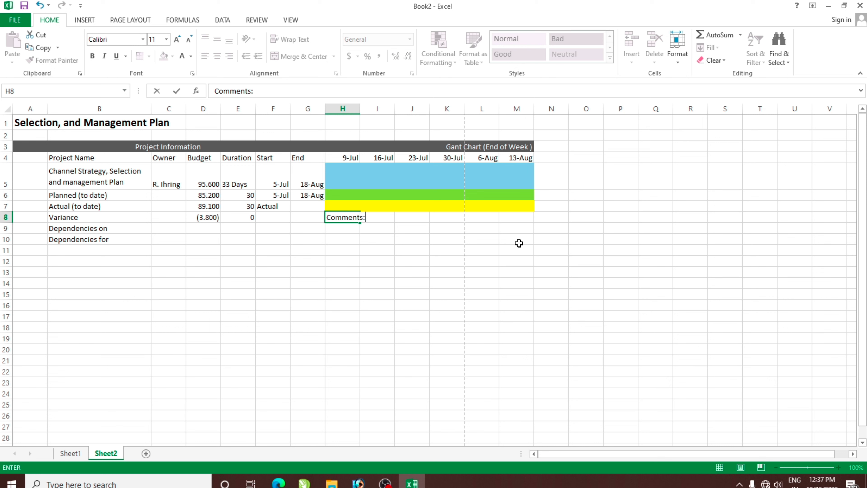
type(" Provide")
type(" Comment")
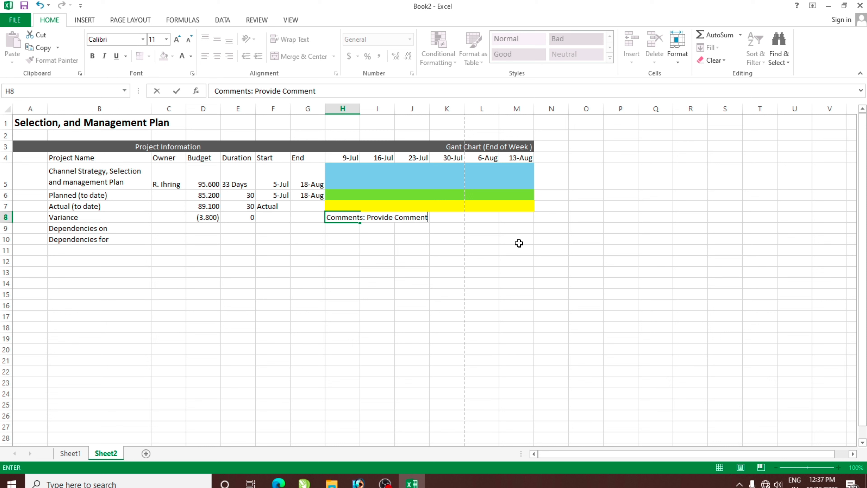
type("s on ")
type("overall ")
type("he")
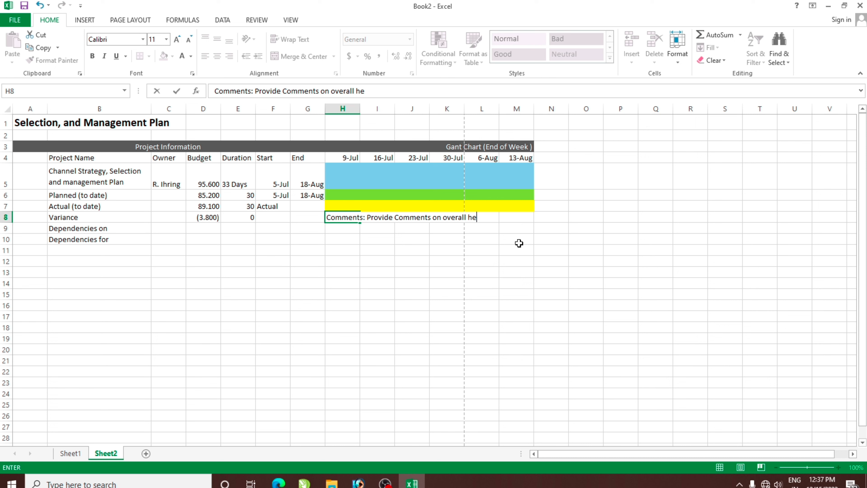
type("alth")
key("Return")
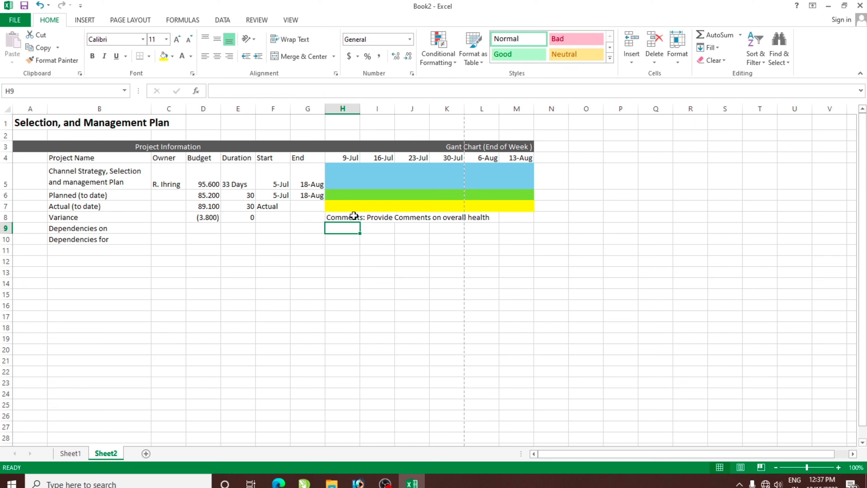
Merge H8:M10 into one box with the comment aligned top-left, then compare with Sheet1.
mouse_move(354, 219)
left_mouse_down()
mouse_move(452, 215)
mouse_move(518, 233)
mouse_move(510, 252)
mouse_move(512, 242)
left_mouse_up()
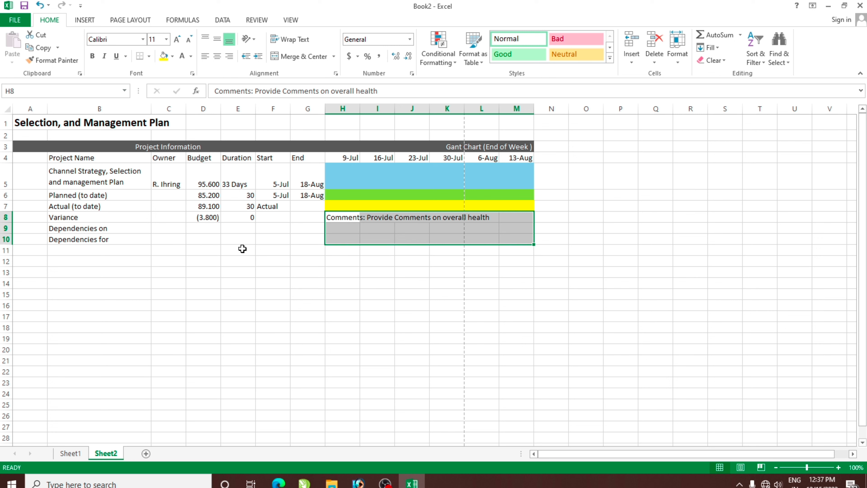
left_click(302, 63)
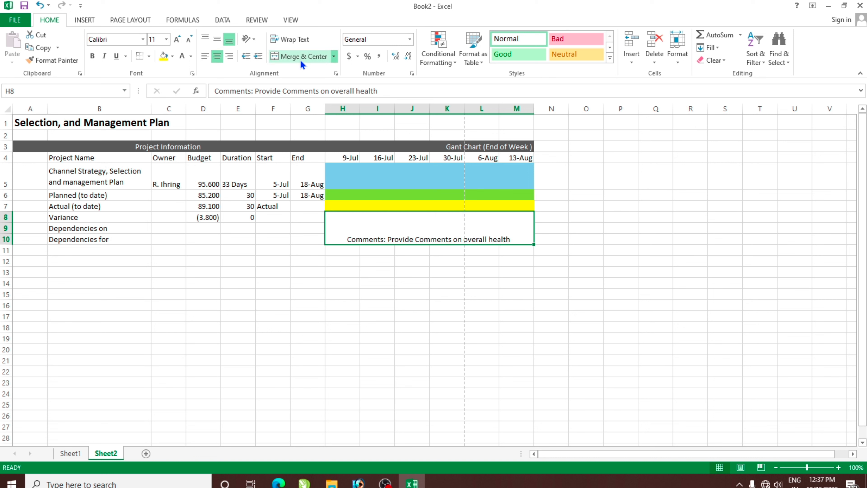
left_click(205, 56)
left_click(205, 39)
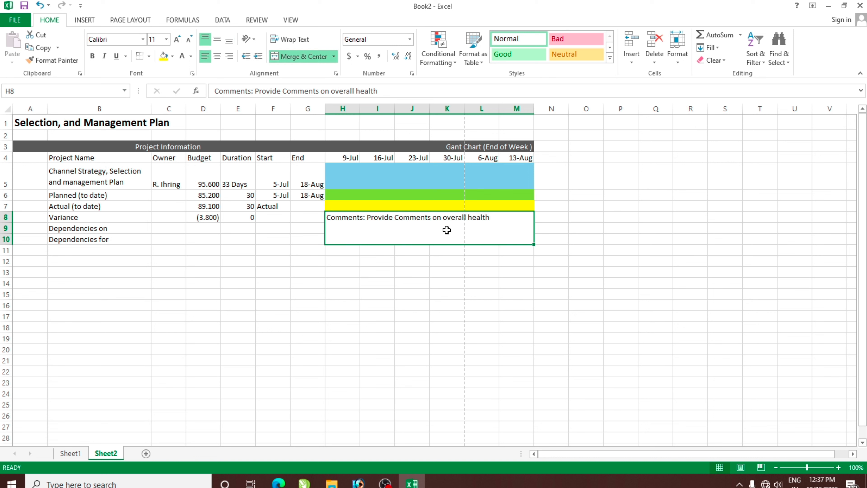
left_click(412, 294)
left_click(410, 233)
left_click(81, 454)
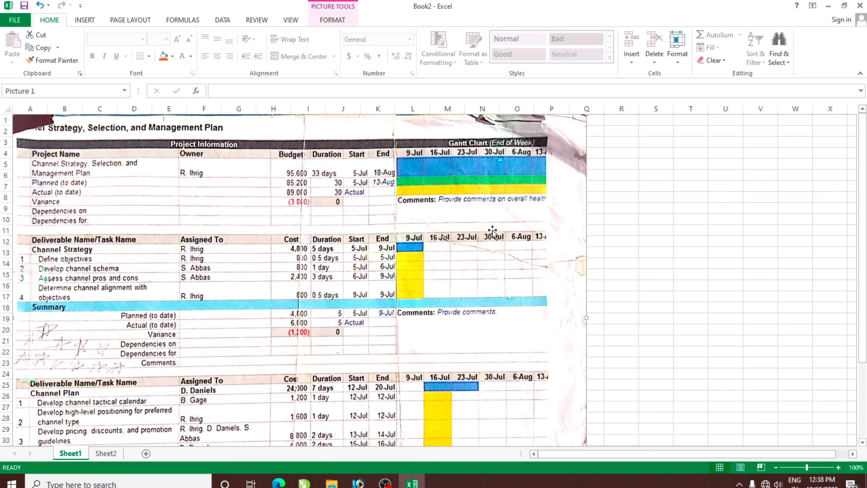
Return to Sheet2 and begin typing the Deliverable heading into cell B12.
left_click(105, 453)
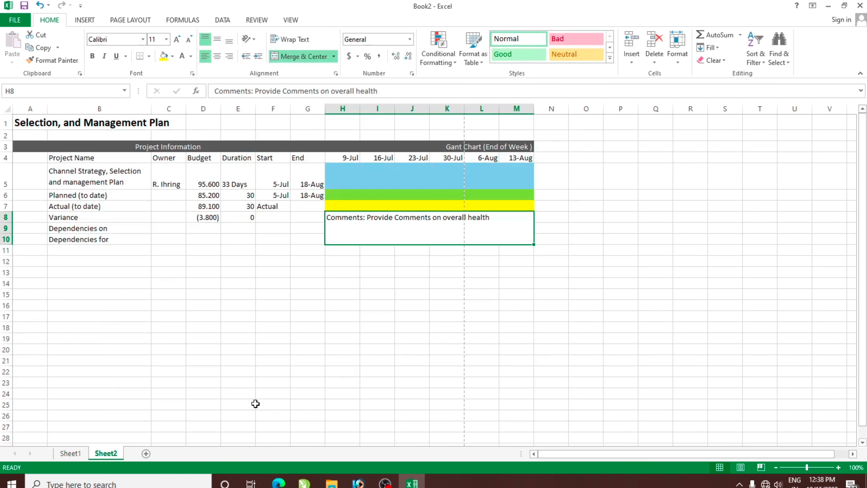
left_click(343, 349)
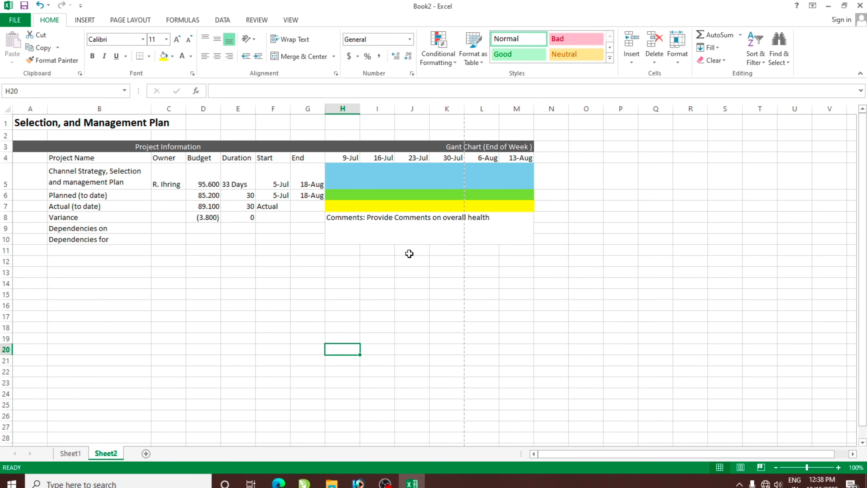
left_click(55, 262)
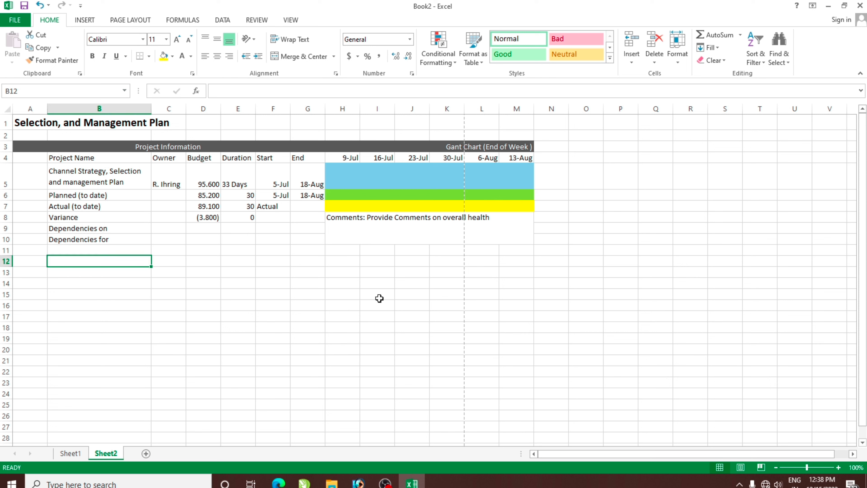
type("D")
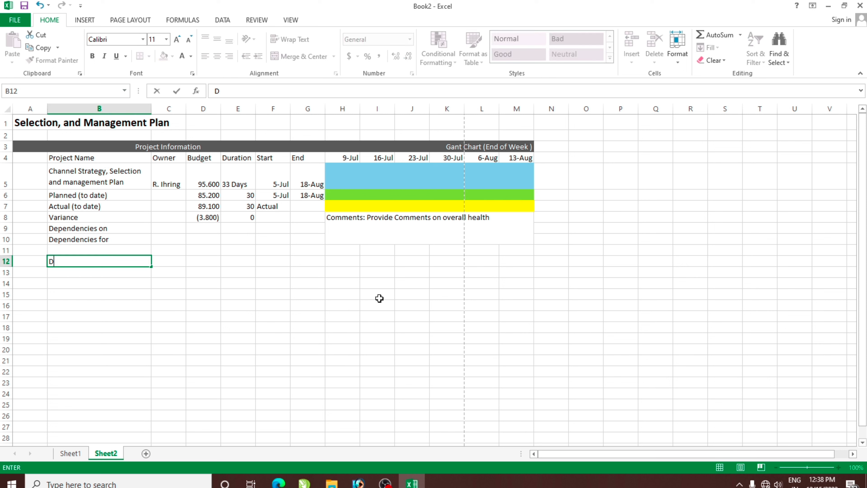
type("eliev")
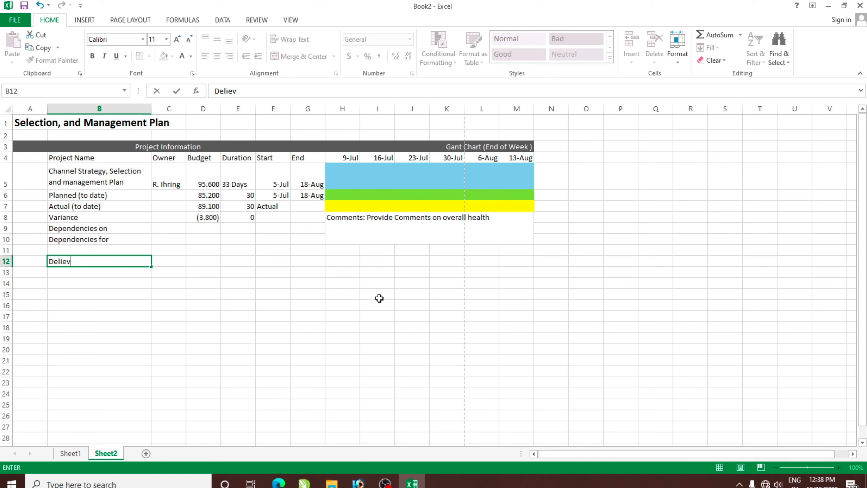
Enter the headers 'Deliverable Name/Task Name', 'Assigned To' and 'Cost' in B12:D12.
left_click(224, 293)
left_click(108, 263)
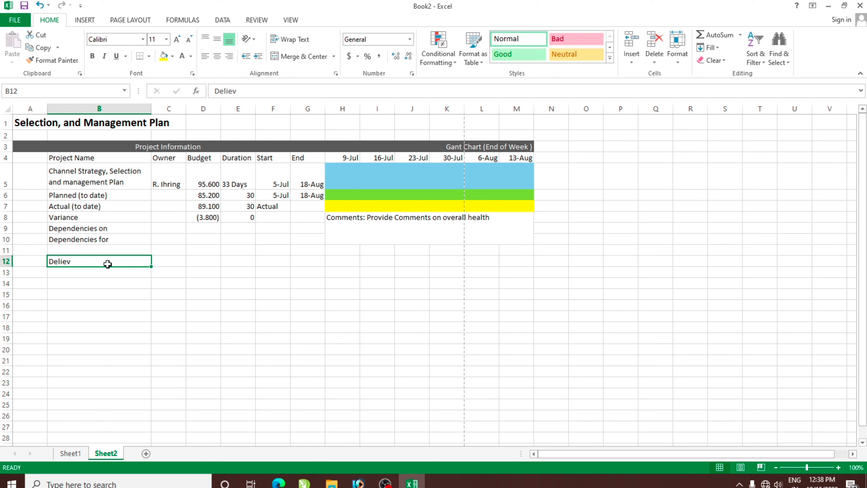
type("Del")
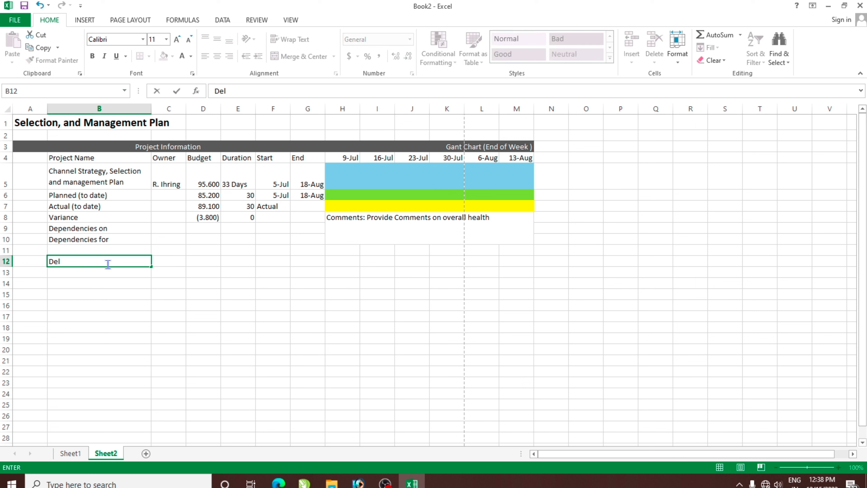
type("ie")
type("era")
type("ble ")
type("Name/Tas")
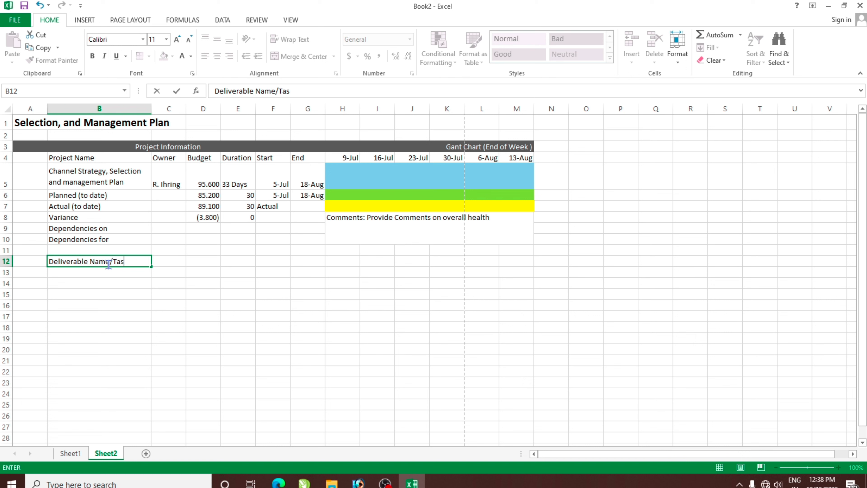
type("ame")
key("Return")
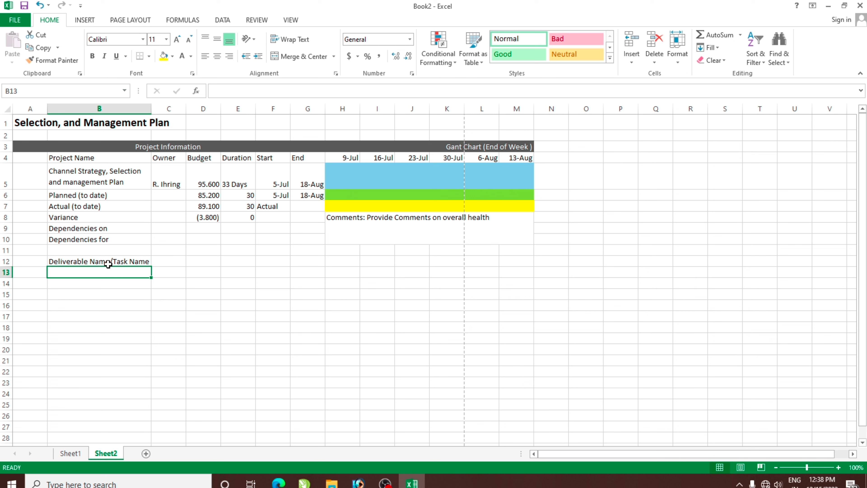
key("Right")
key("Up")
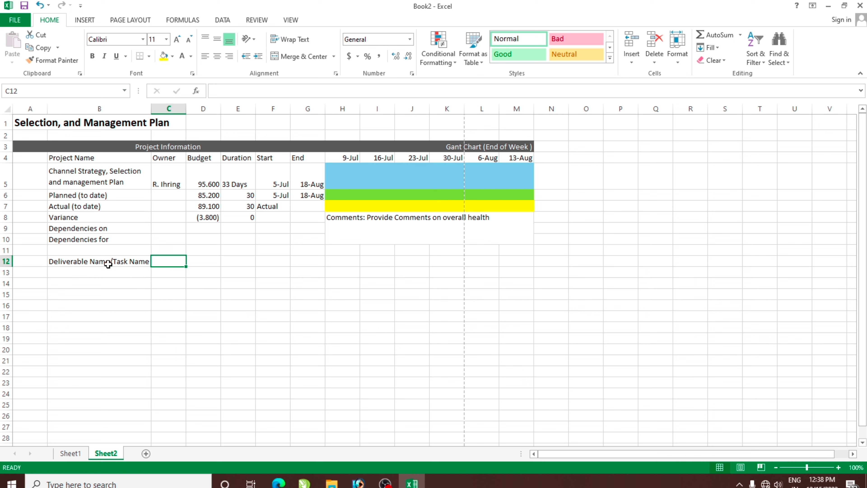
type("Assigned To")
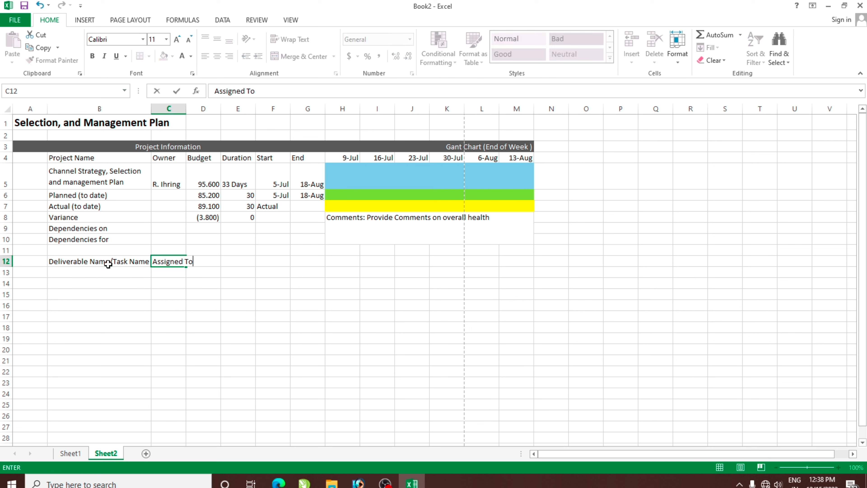
key("Tab")
type("C")
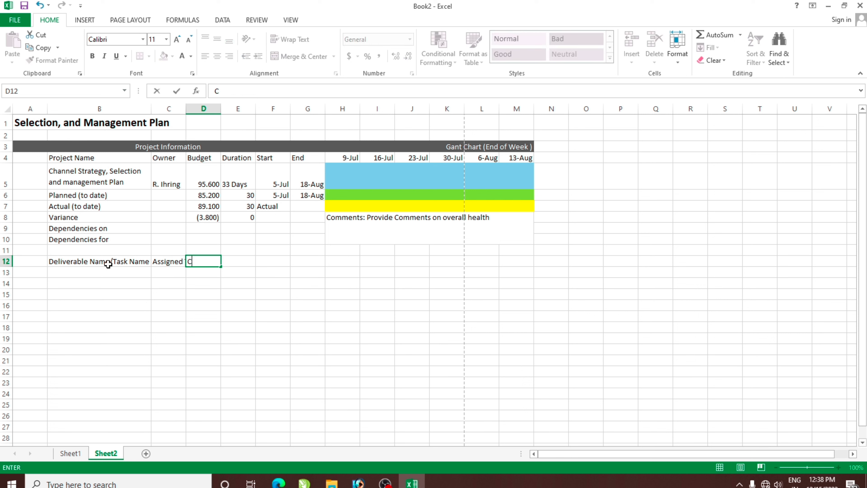
type("ost")
key("Return")
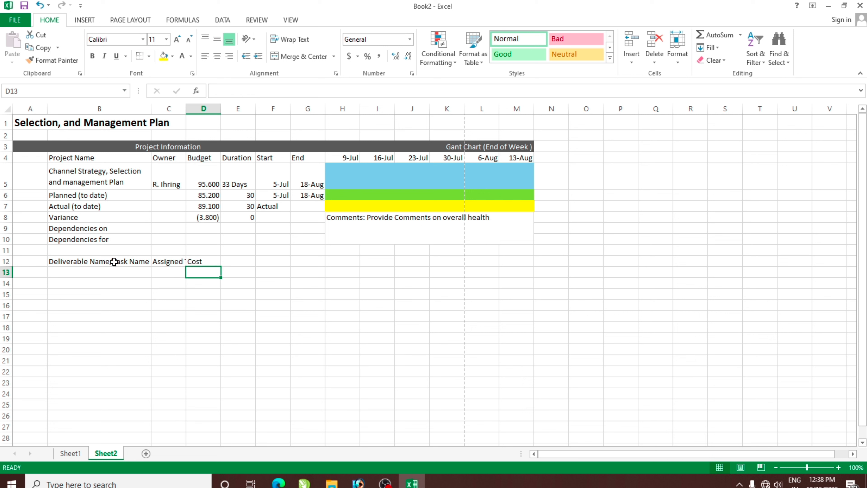
left_click(261, 282)
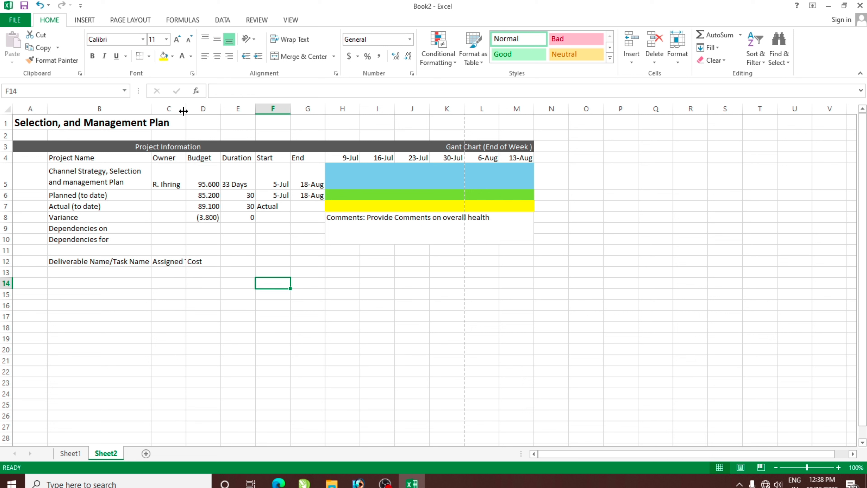
Widen columns B and C and add the headers Duration, Start and End in E12:G12.
left_click_drag(184, 109, 234, 122)
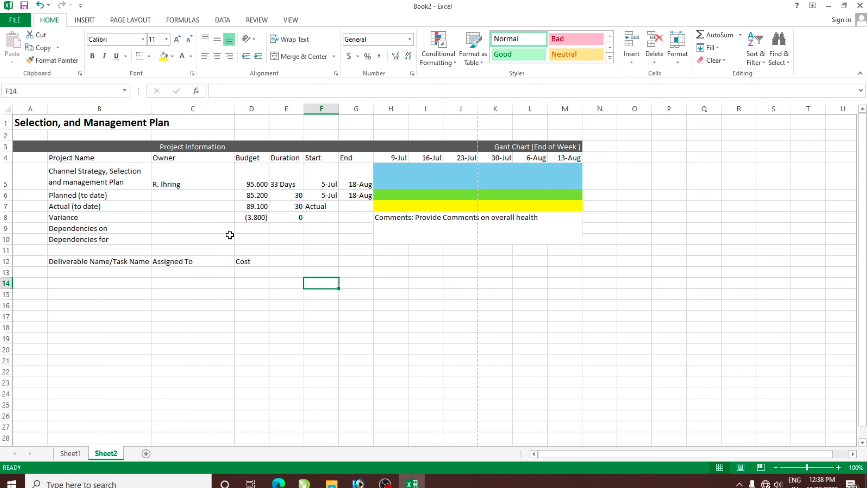
left_click_drag(151, 110, 165, 117)
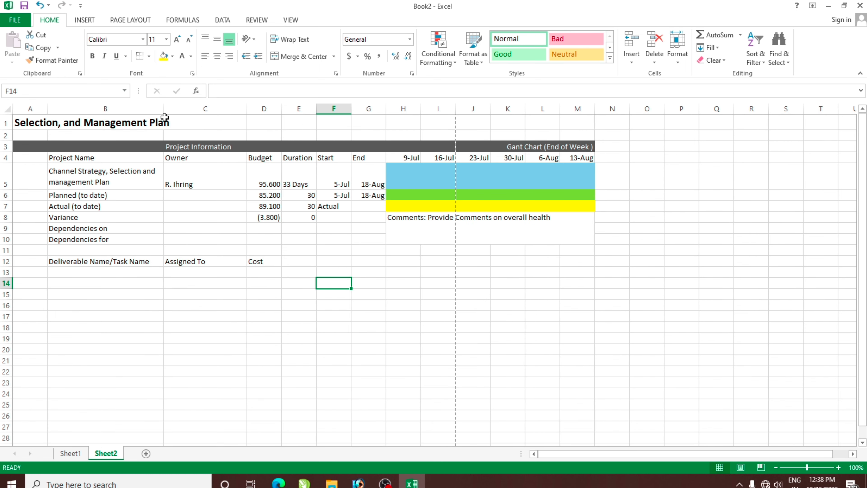
left_click(269, 261)
left_click(298, 261)
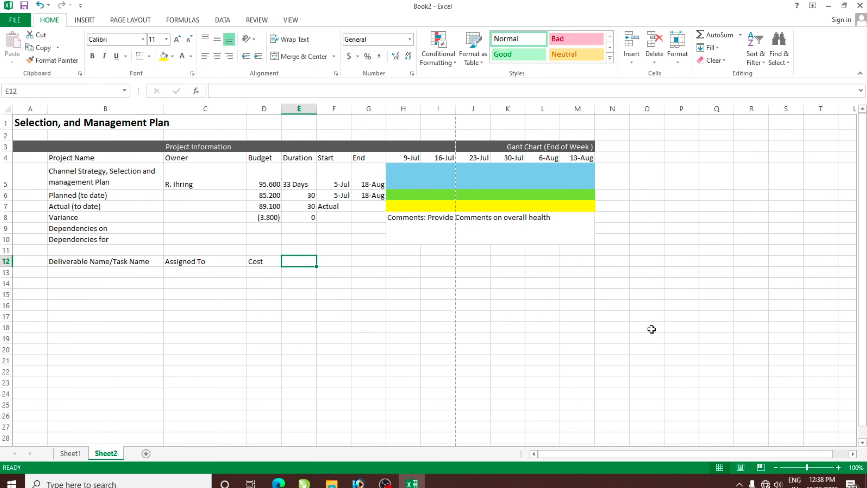
type("Dura")
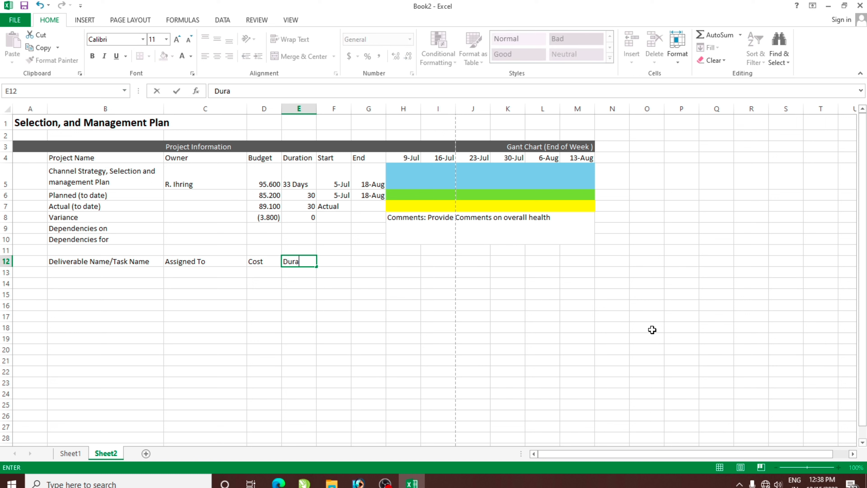
type("tion")
key("Tab")
type("S")
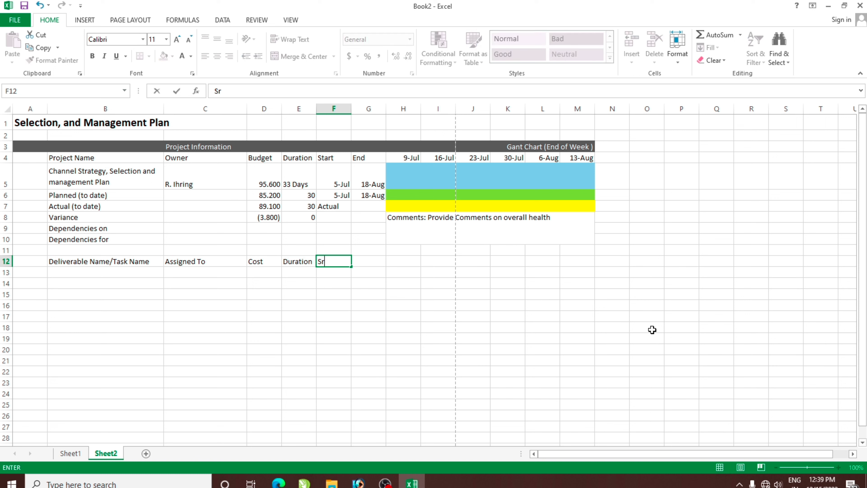
key("BackSpace")
key("BackSpace")
type("ta")
key("Tab")
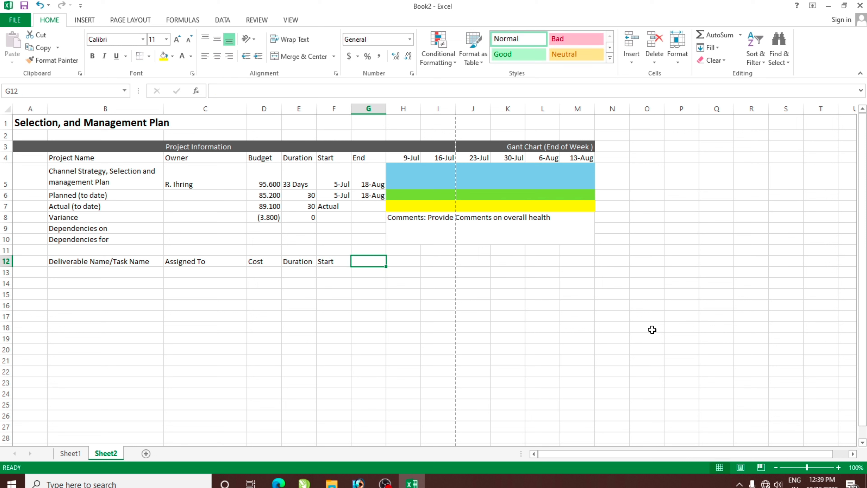
type("End")
key("Return")
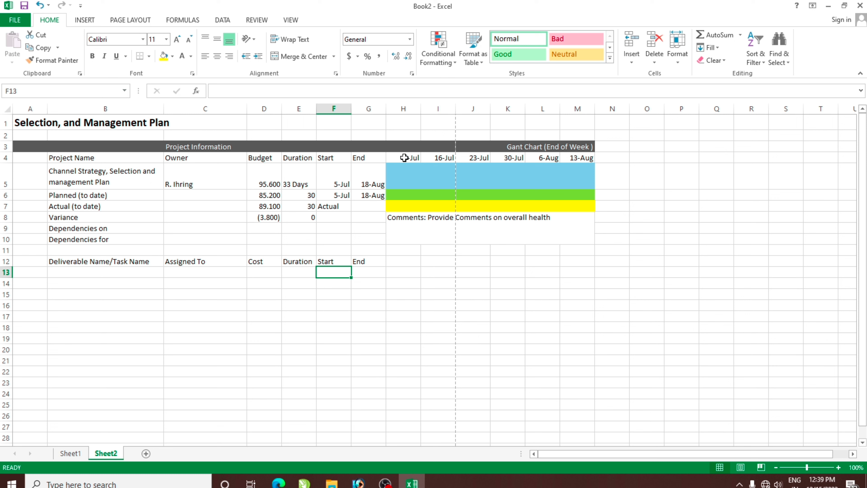
Copy the week dates 9-Jul to 13-Aug from H4:M4 into H12:M12.
left_click_drag(405, 158, 581, 158)
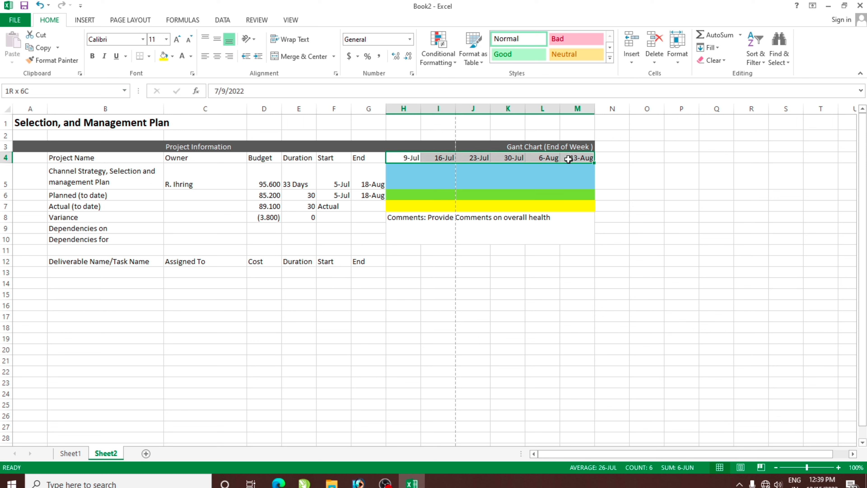
left_click(41, 47)
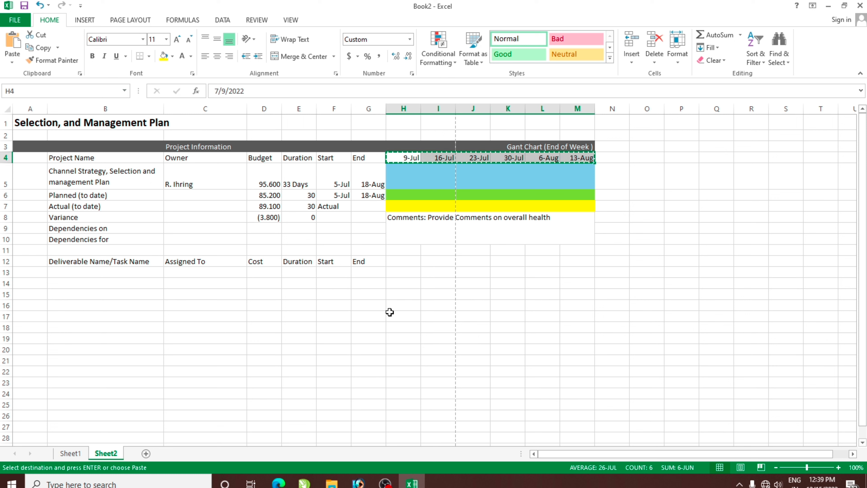
left_click(397, 260)
key("Return")
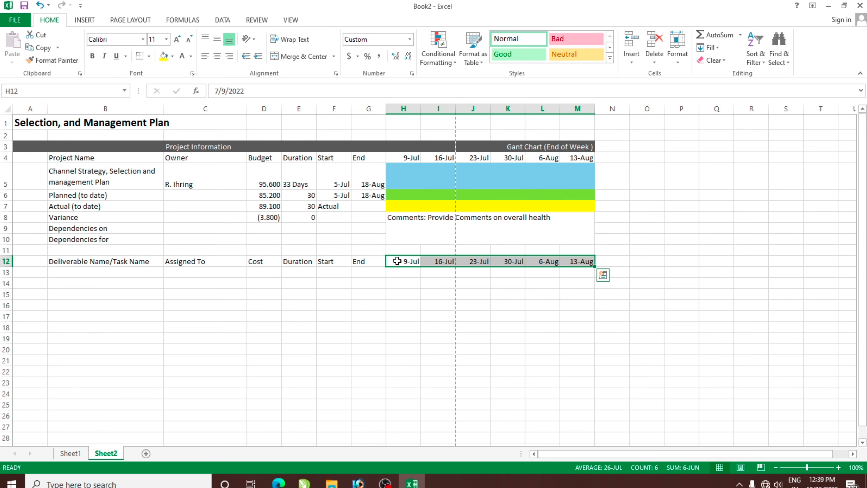
left_click(396, 304)
left_click(91, 271)
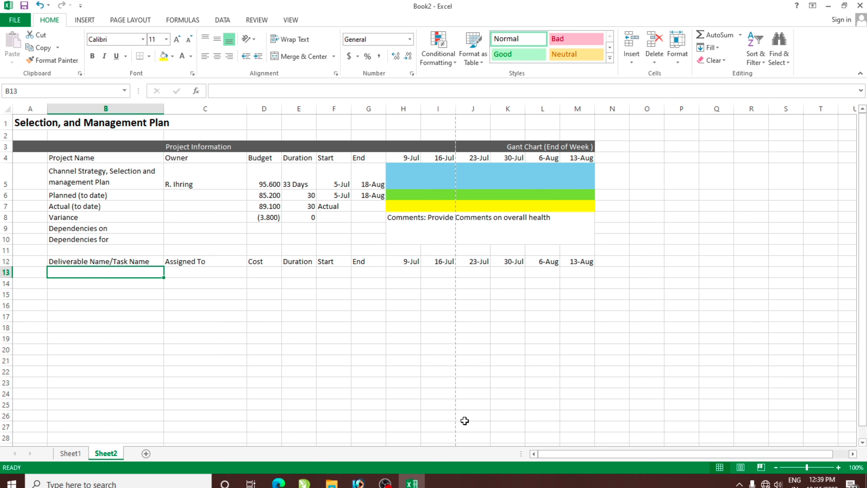
Enter the tasks Channel Strategy, Define objectives and develop channel schema in B13:B15.
type("Cha")
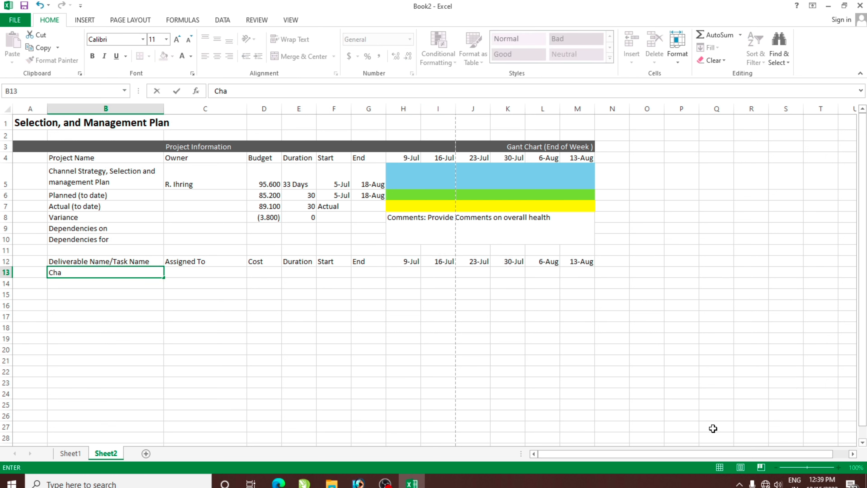
type("nnel Strat")
type("egy")
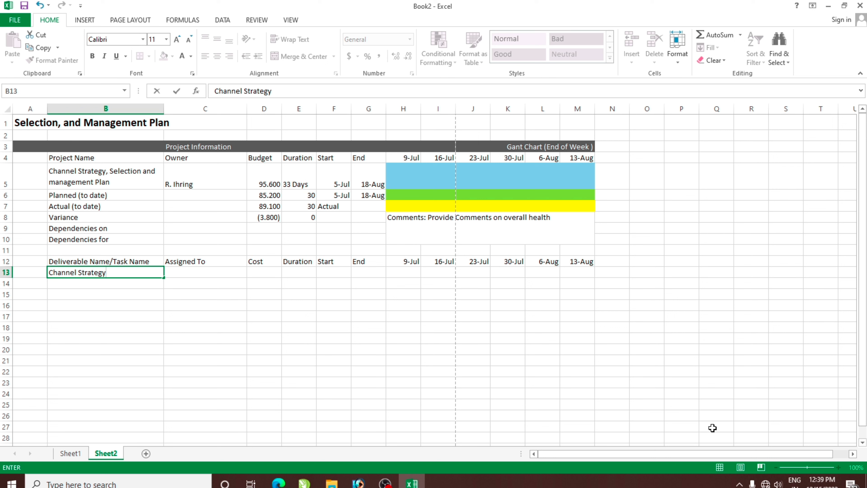
key("Return")
type("Define ")
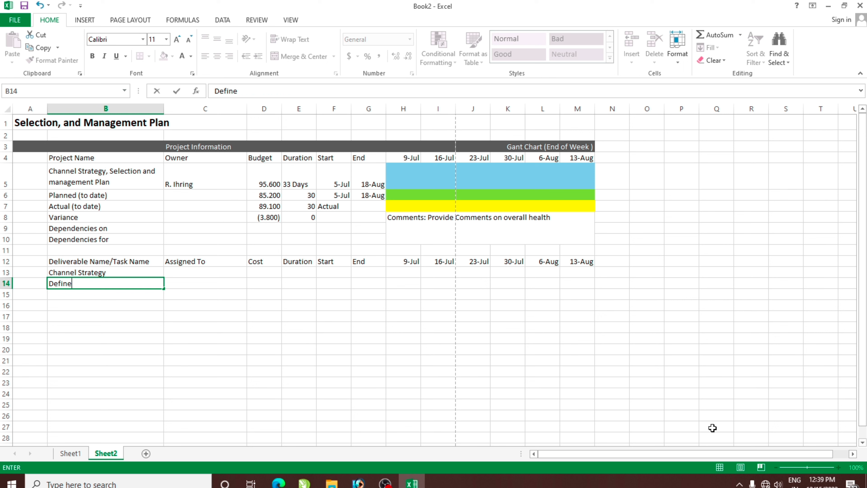
type("obj")
type("ectives")
key("Return")
type("dev")
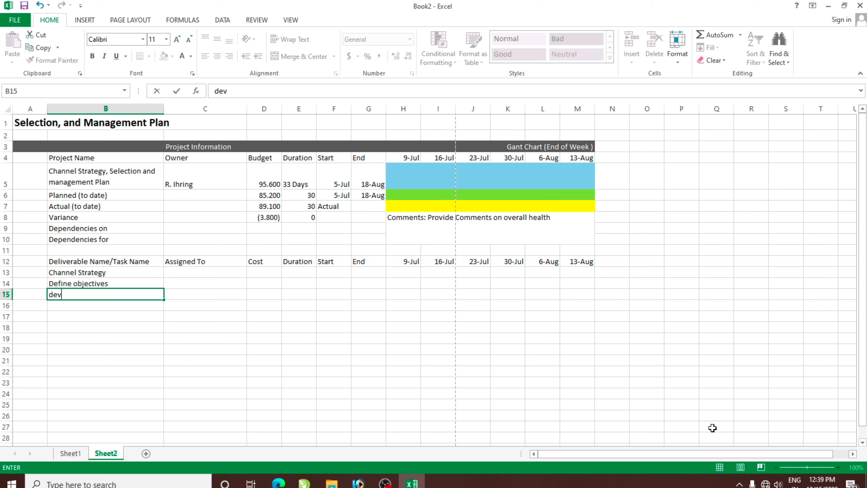
type("elopment")
key("BackSpace")
key("BackSpace")
key("BackSpace")
key("BackSpace")
key("BackSpace")
key("BackSpace")
type("p chan")
type("nel sche")
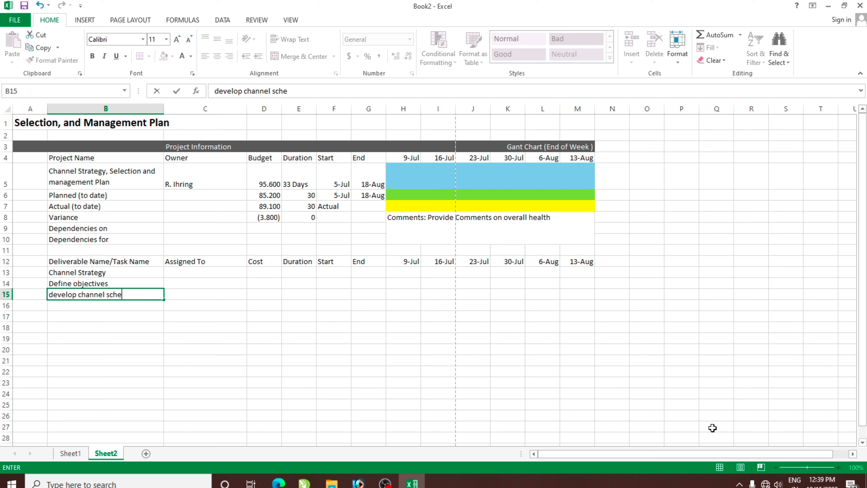
type("ma")
key("Return")
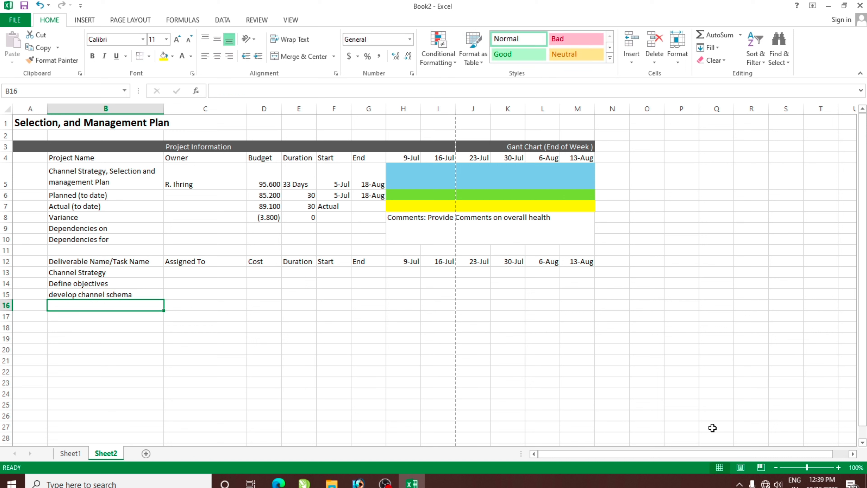
Add 'assess channel pros and cons' and 'dtermine channel alignment with objective' in B16:B17.
type("assess ")
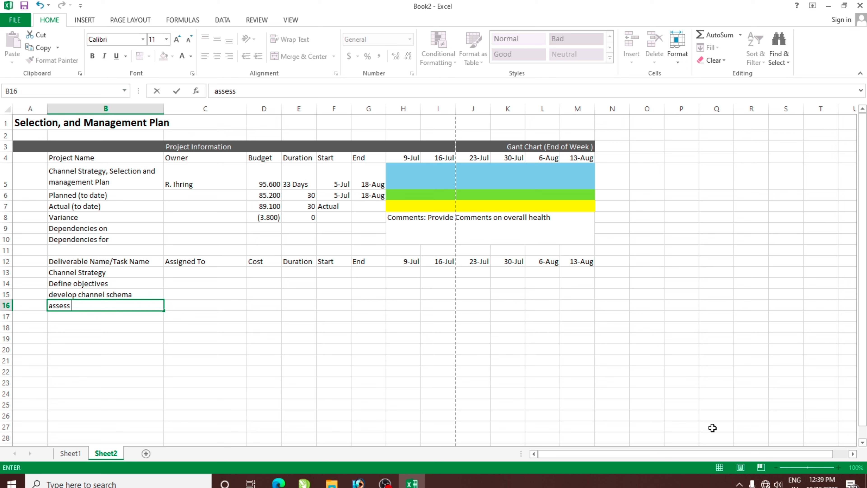
type("channel pros")
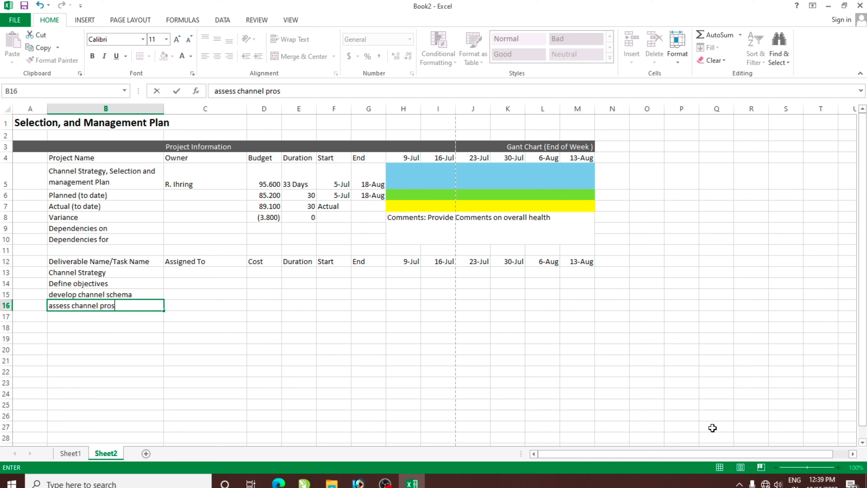
type(" and co")
type("ns")
key("Return")
type("dterm")
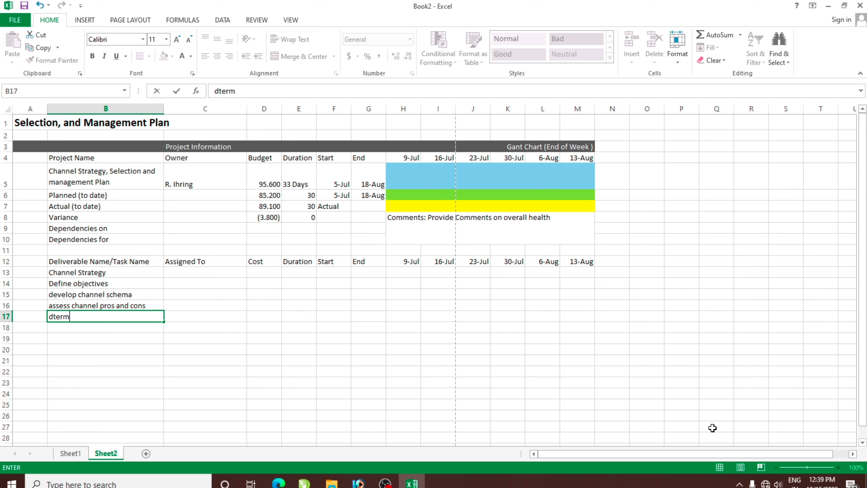
type("ine channel ag")
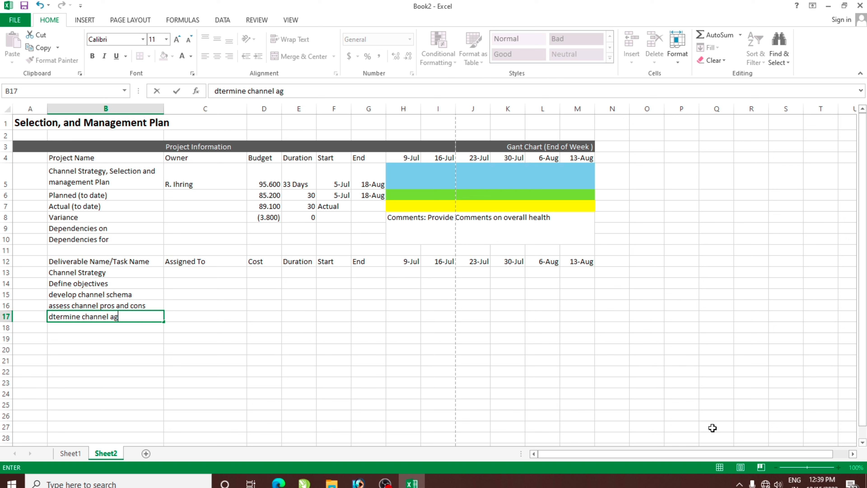
key("BackSpace")
type("lignment wi")
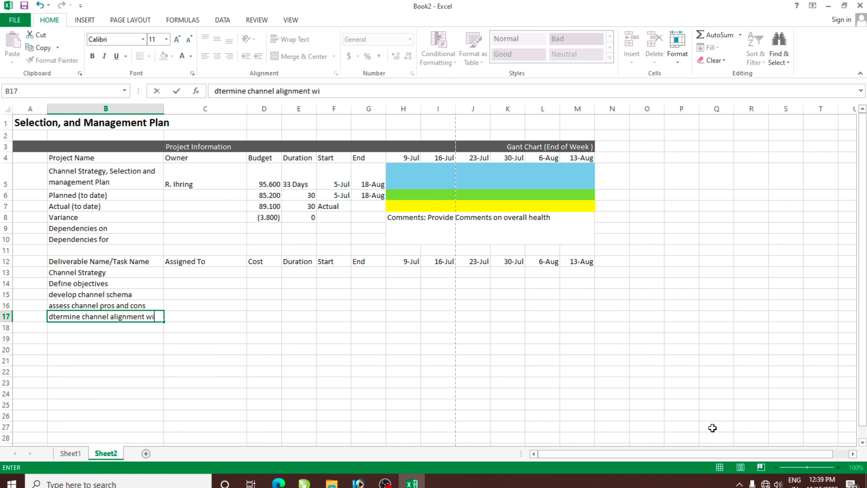
type("th obje")
type("ves")
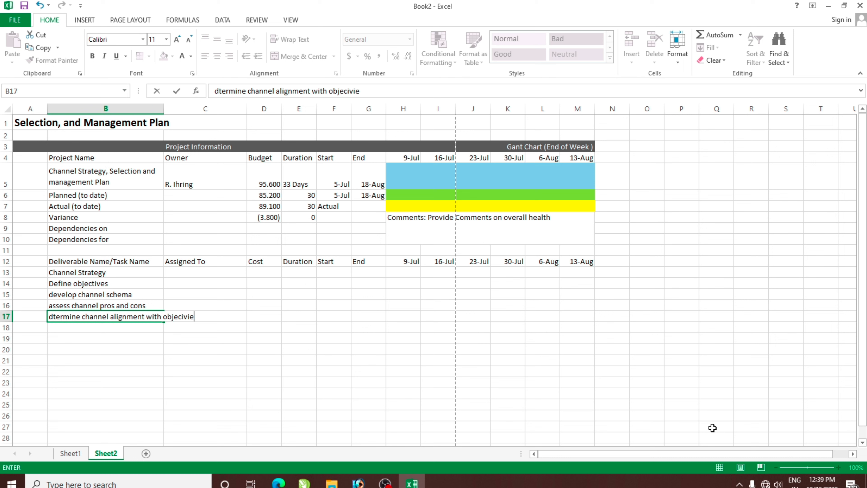
key("BackSpace")
key("BackSpace")
key("BackSpace")
key("BackSpace")
type("tive")
key("Return")
Wrap the long task name in B17 onto two lines.
left_click(99, 317)
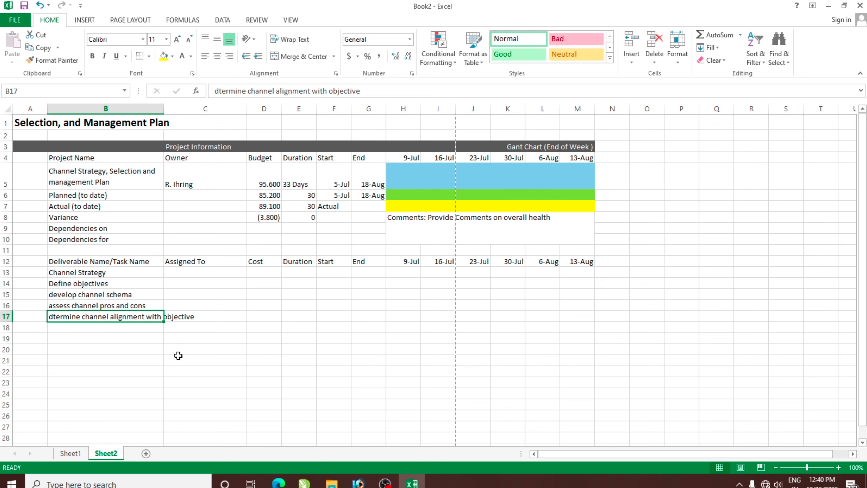
left_click(292, 40)
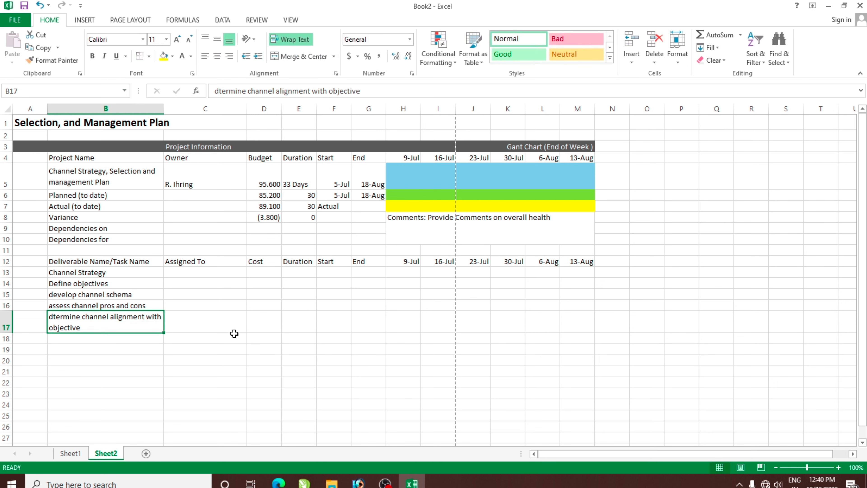
left_click(71, 454)
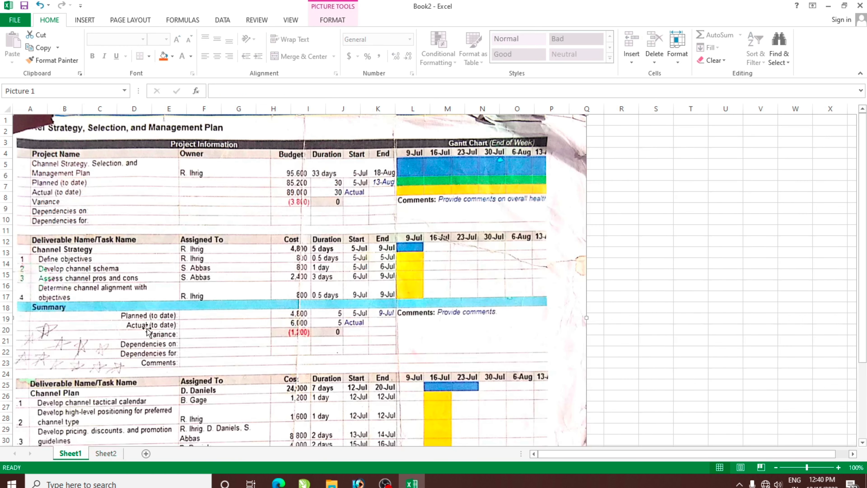
left_click(106, 453)
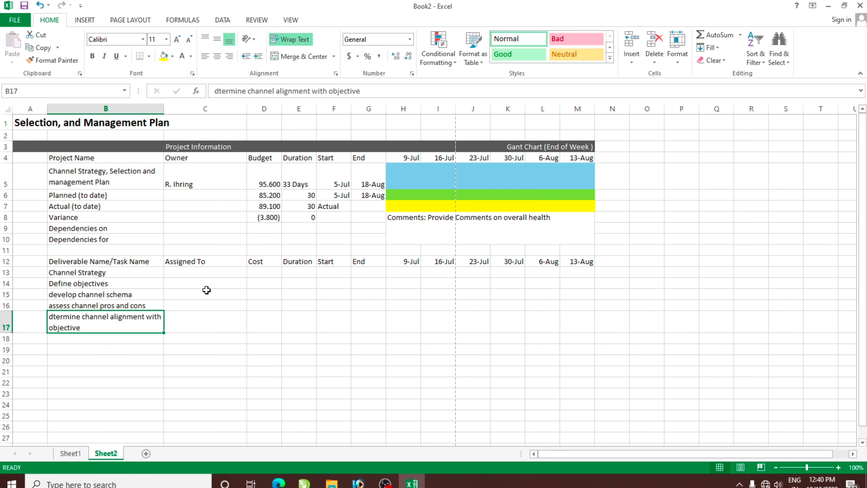
left_click(199, 273)
Give header rows 4 and 12 a grey fill from column A to M.
left_click(260, 340)
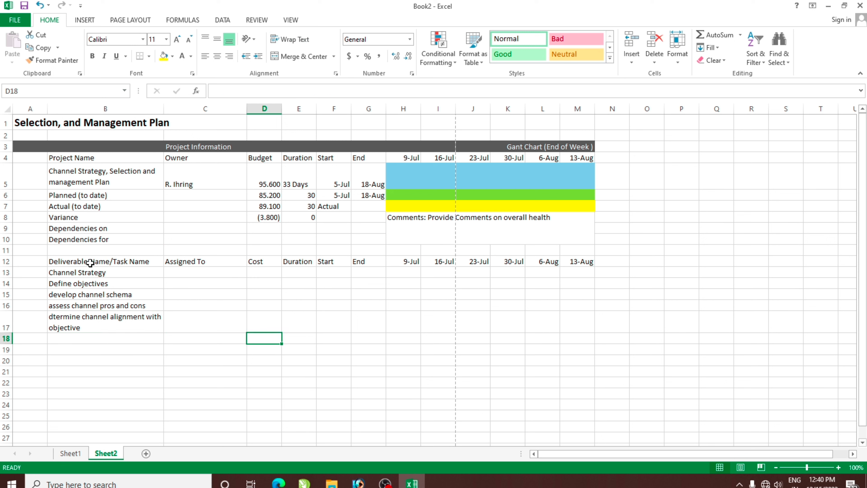
left_click_drag(58, 261, 580, 261)
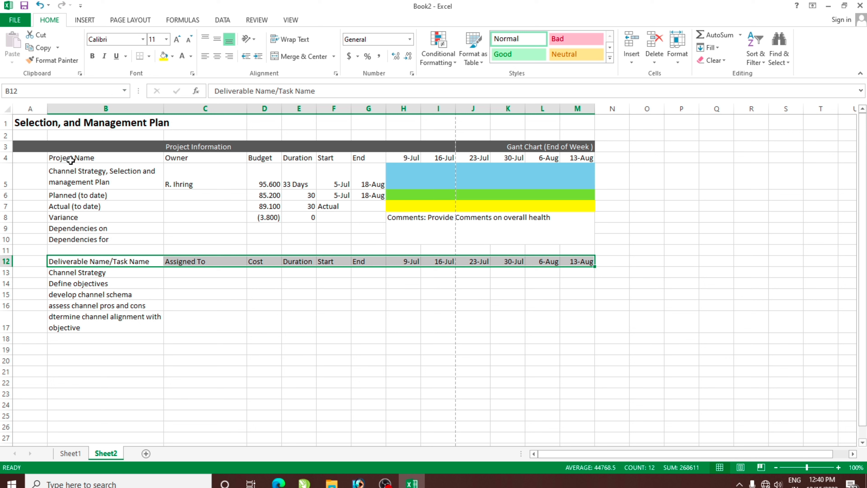
left_click_drag(32, 158, 580, 157)
left_click(172, 56)
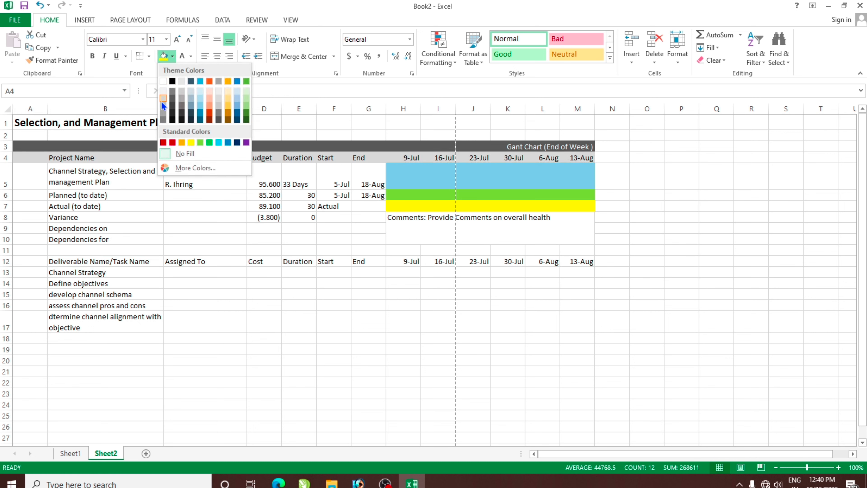
left_click(163, 108)
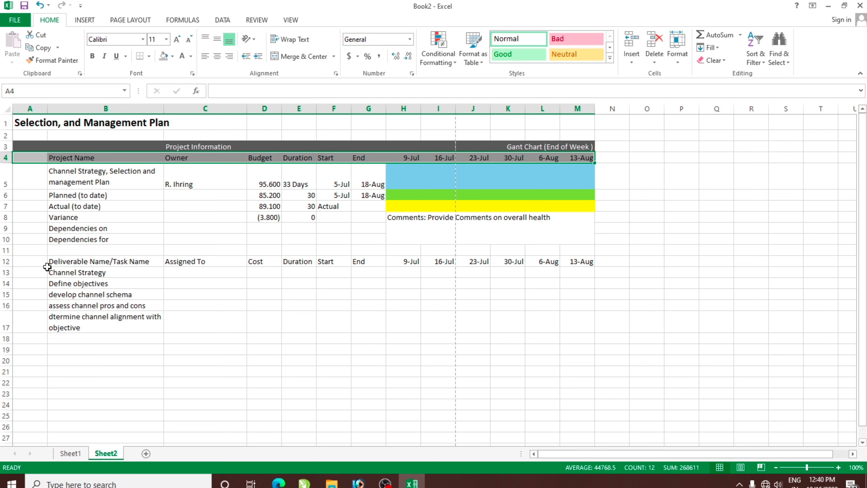
left_click(30, 261)
left_click_drag(55, 259, 580, 261)
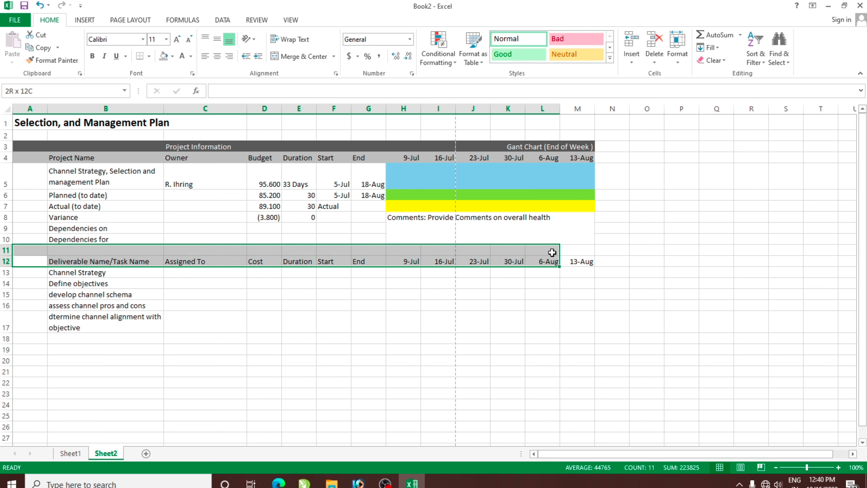
left_click(163, 56)
Enter the project owner's name as the Channel Strategy assignee in C13.
left_click(191, 294)
left_click(187, 272)
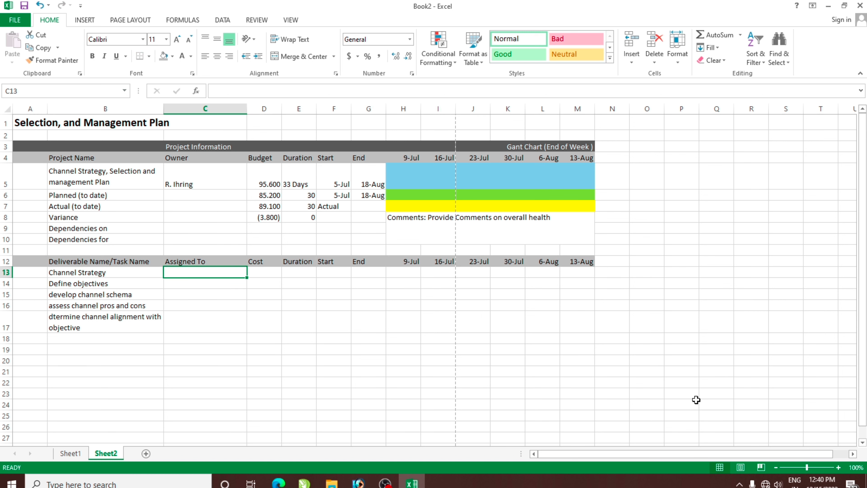
type("R I")
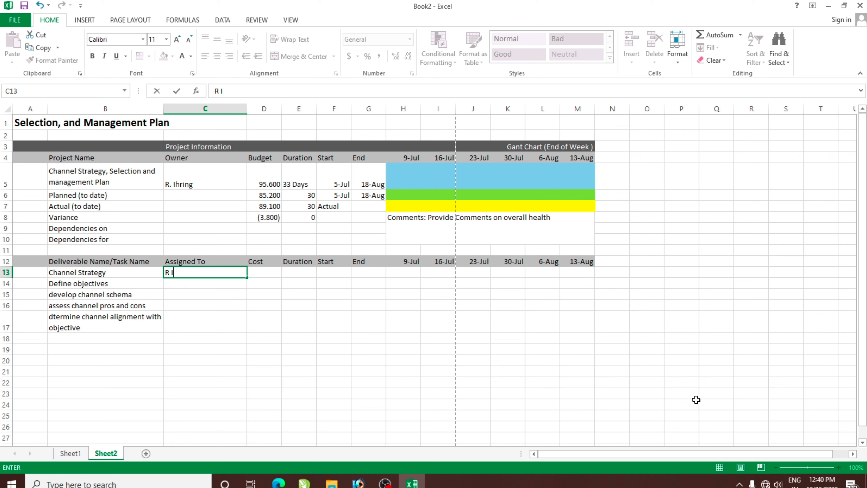
type("hring")
Fill assignees for C14:C17, giving C15 and C16 to a second team member and the rest to the owner.
key("Return")
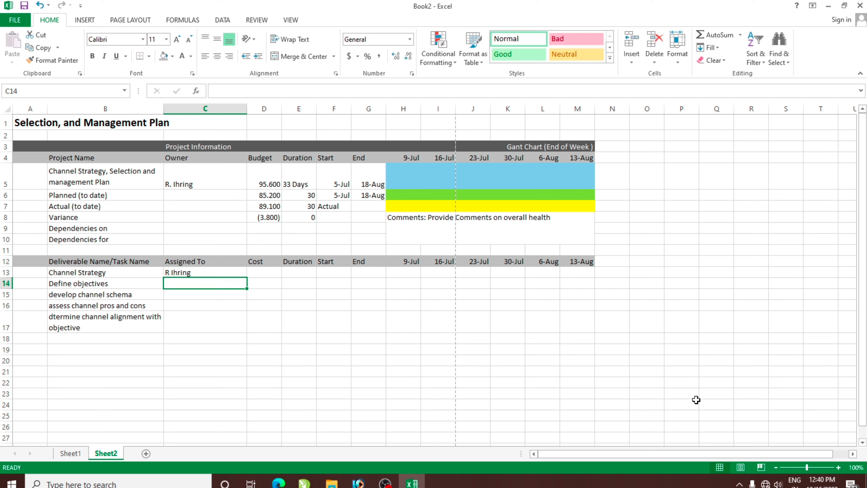
key("ctrl+d")
key("Return")
type("S")
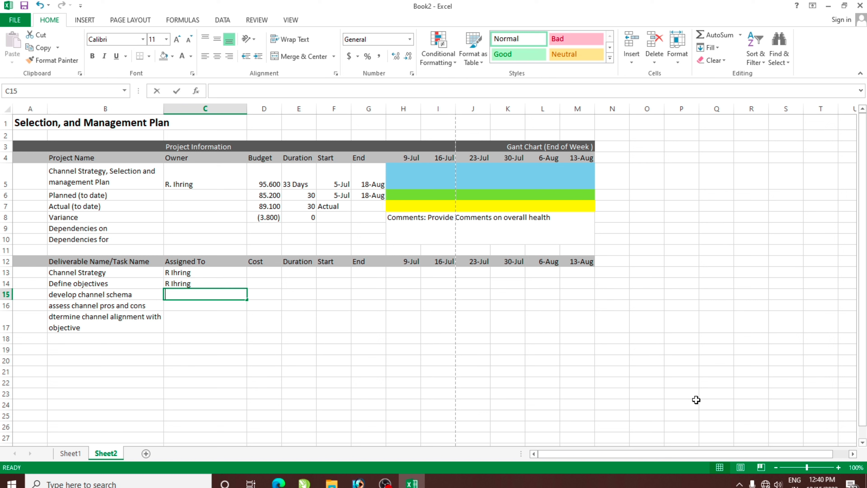
type(". Abbas")
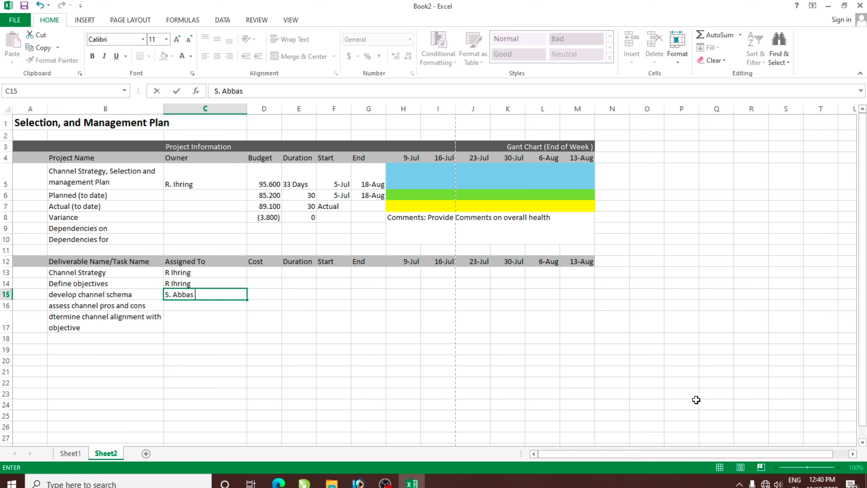
key("Return")
key("ctrl+d")
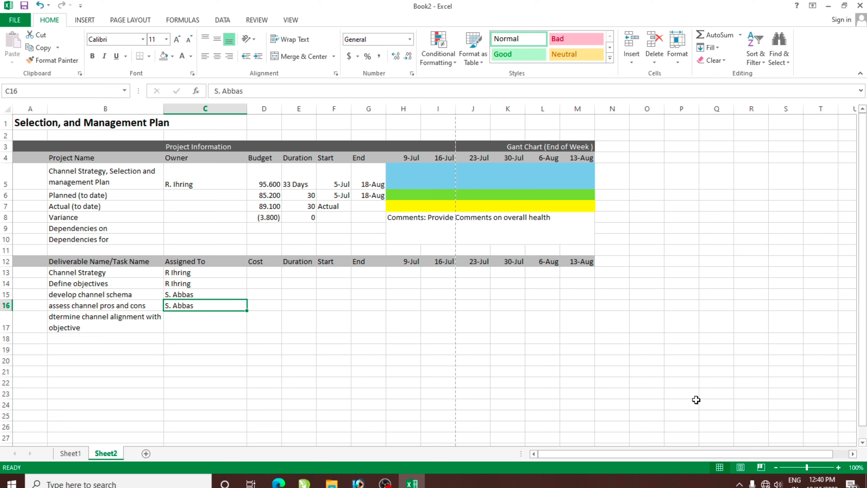
key("Down")
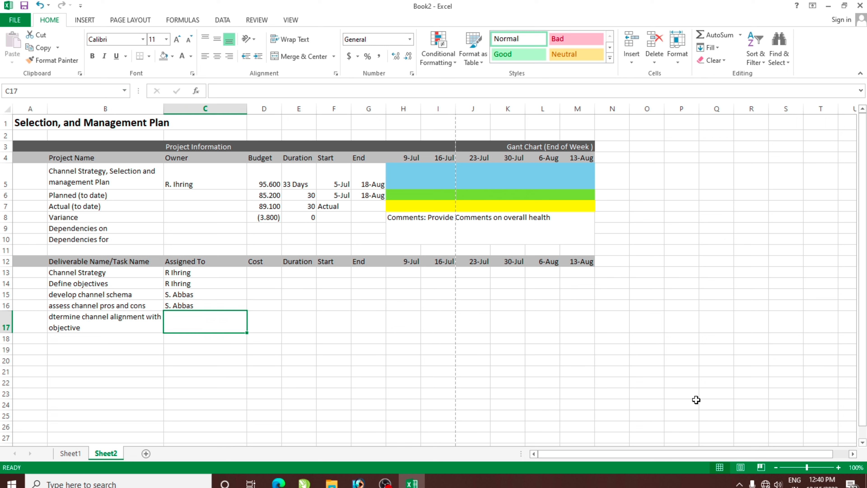
left_click(204, 281)
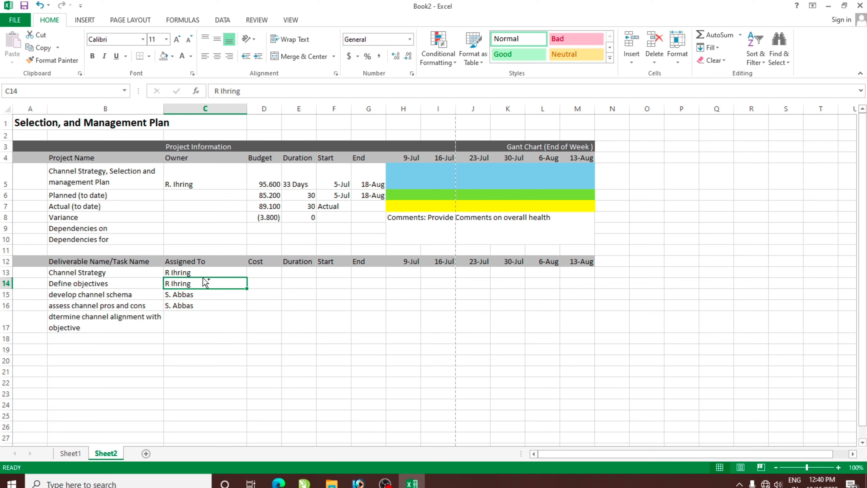
key("ctrl+c")
left_click(208, 319)
key("Return")
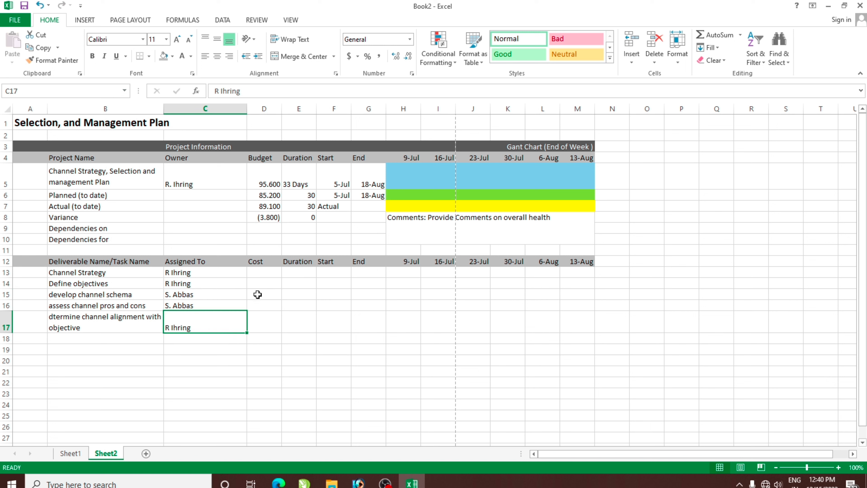
left_click(259, 274)
Enter the task costs 4,800, 800, 800, 2,400 and 800 in D13:D17.
type("4,")
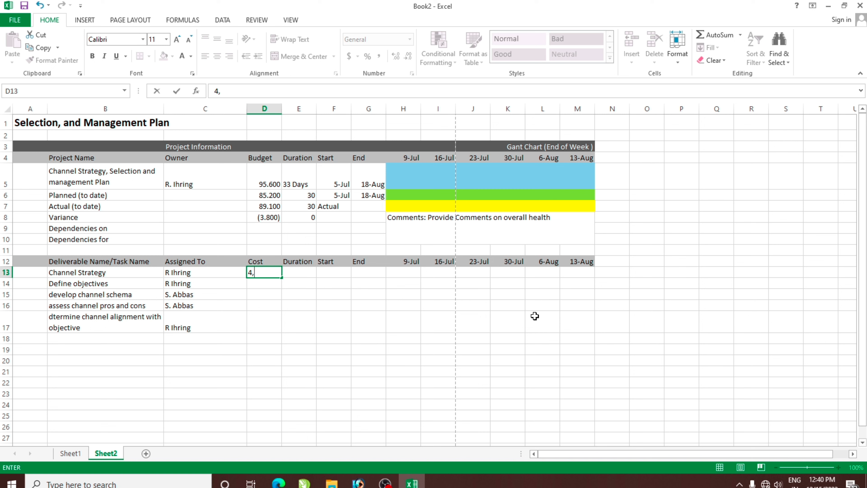
type("800")
key("Return")
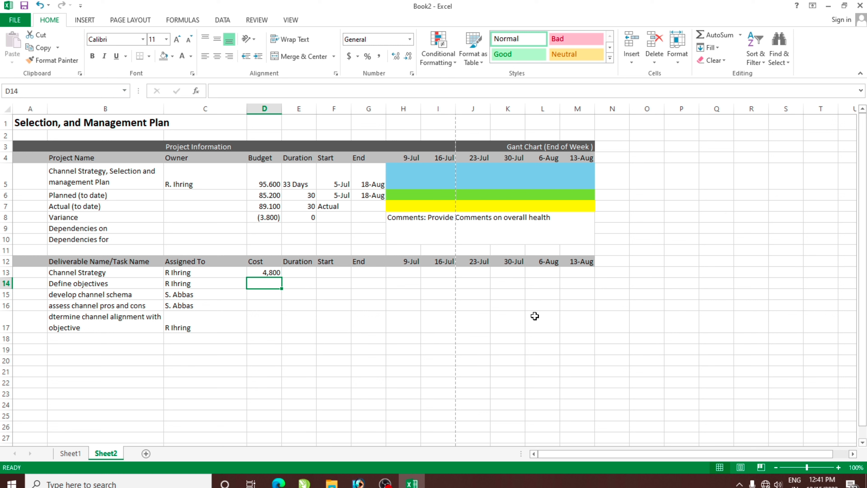
type("800")
key("Return")
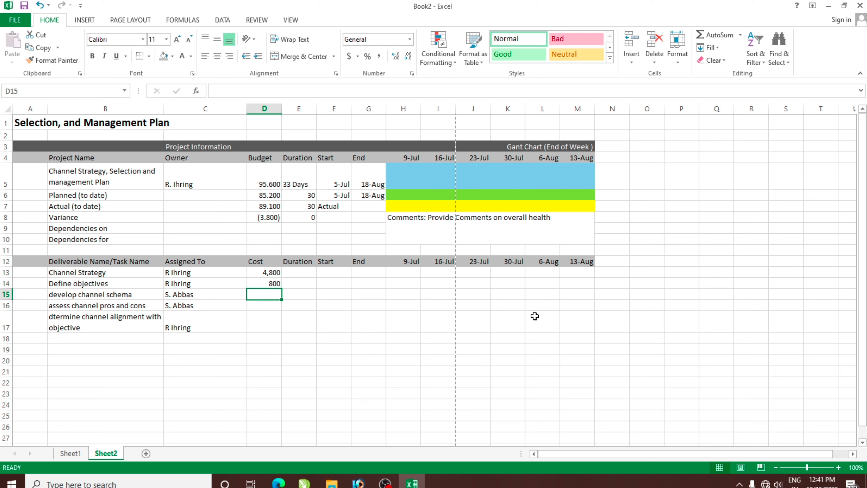
type("800")
key("Return")
type("2")
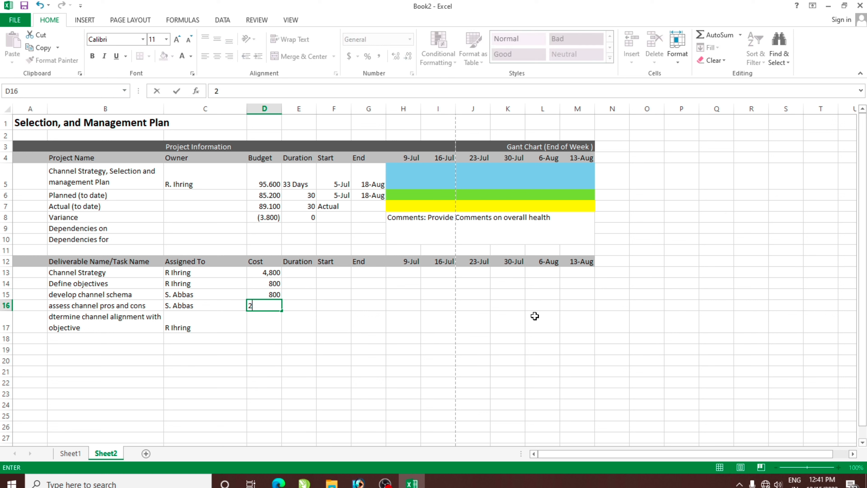
type(",40")
type("0")
key("Return")
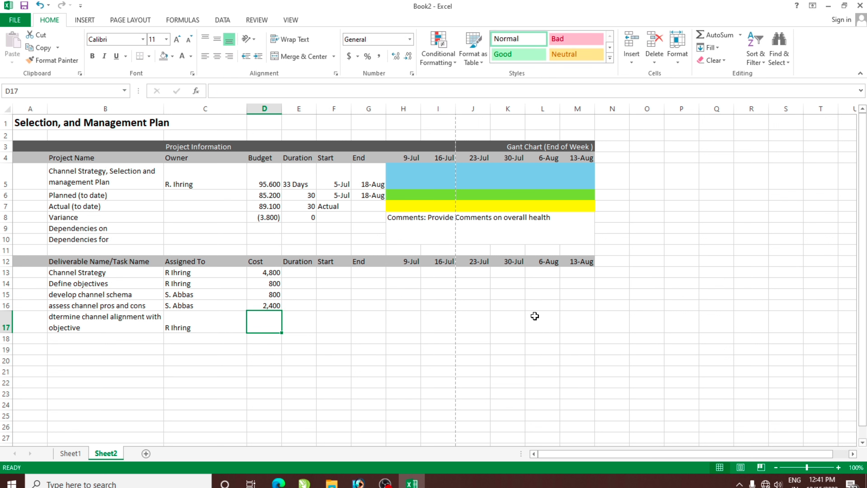
type("800")
key("Return")
Enter the durations 5, 0.5, 1, 3 and 0.5 Days in E13:E17.
key("Right")
key("Up")
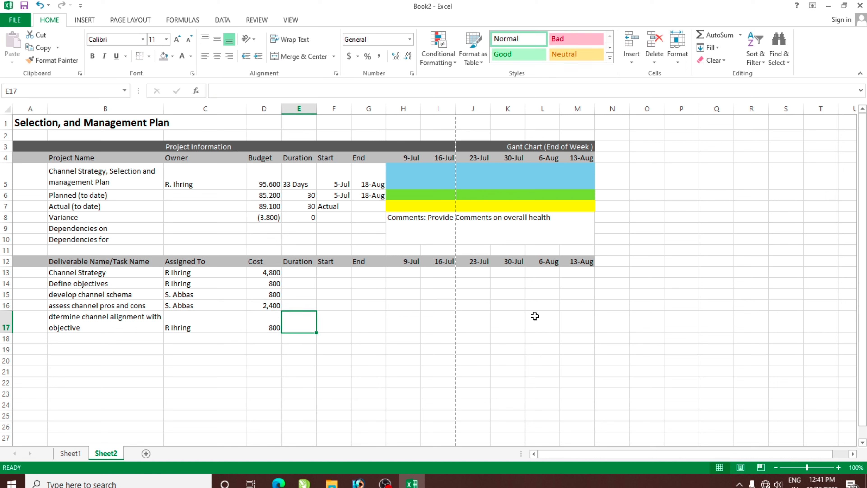
key("Up")
key("Up")
key("Up")
key("Up")
key("Up")
key("Down")
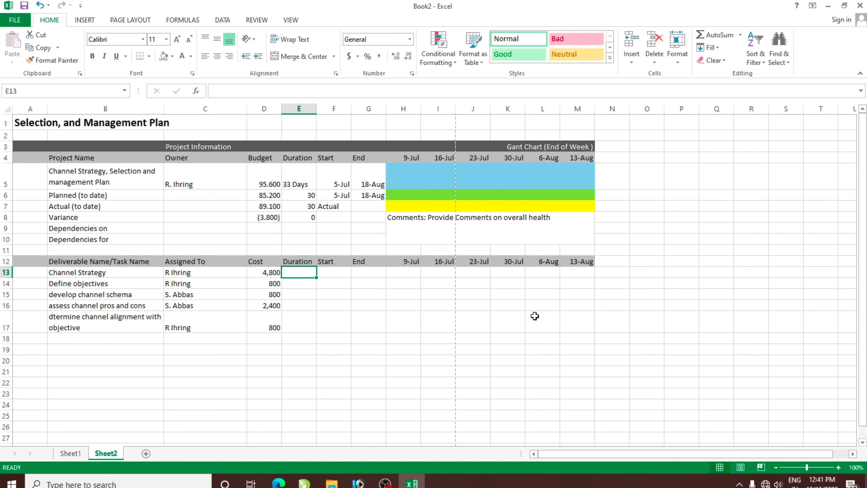
type("5 Days")
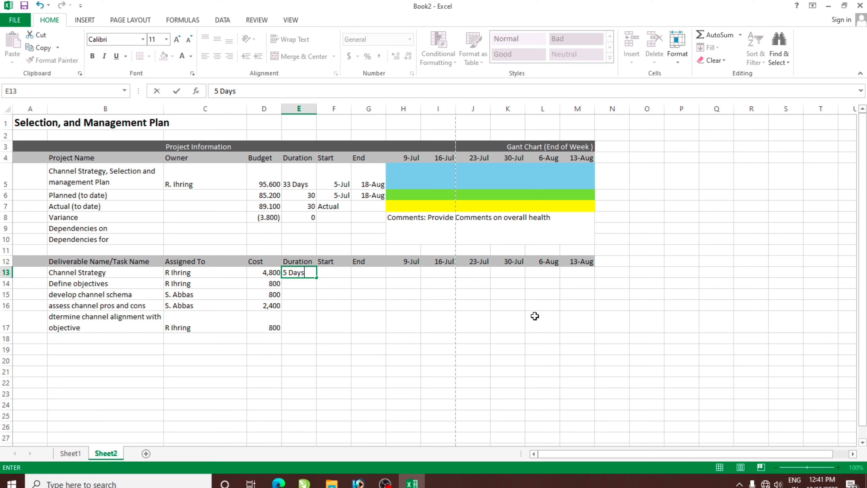
key("Return")
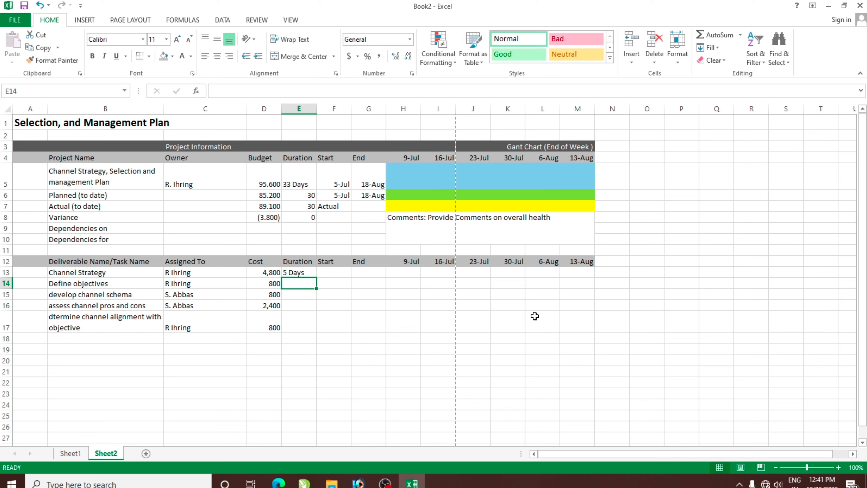
type("0.")
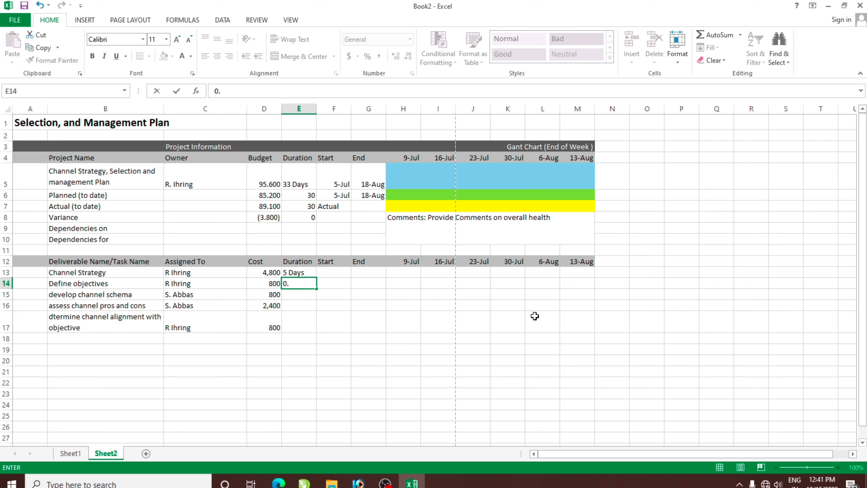
type("5 Days")
key("Return")
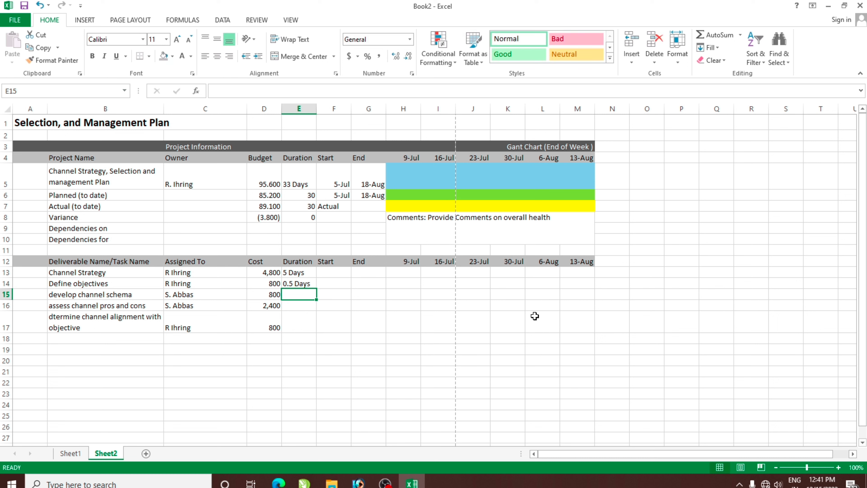
type("1")
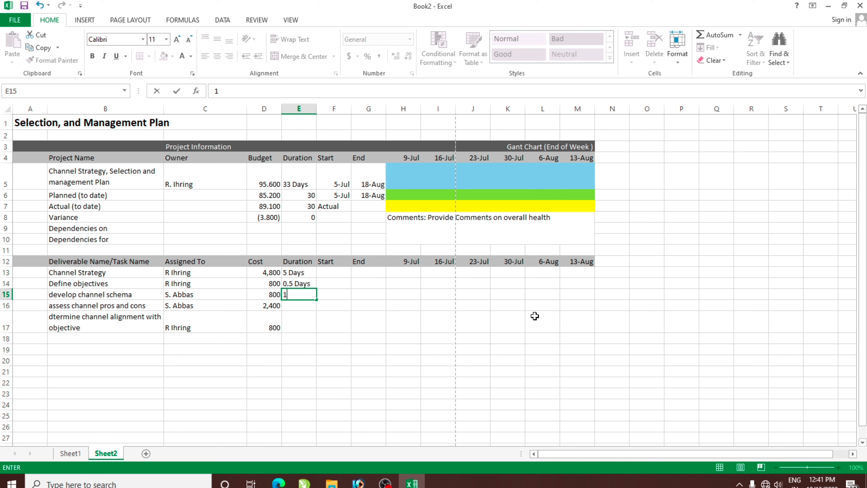
type(" Days")
key("Return")
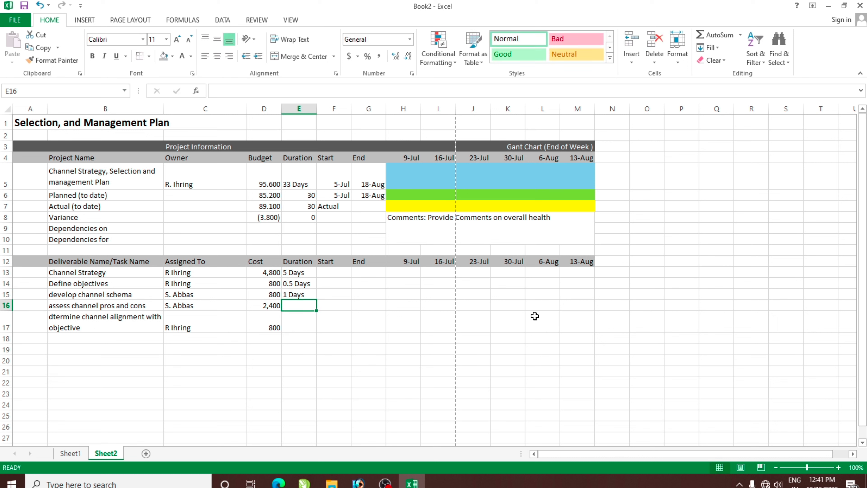
type("3 Days")
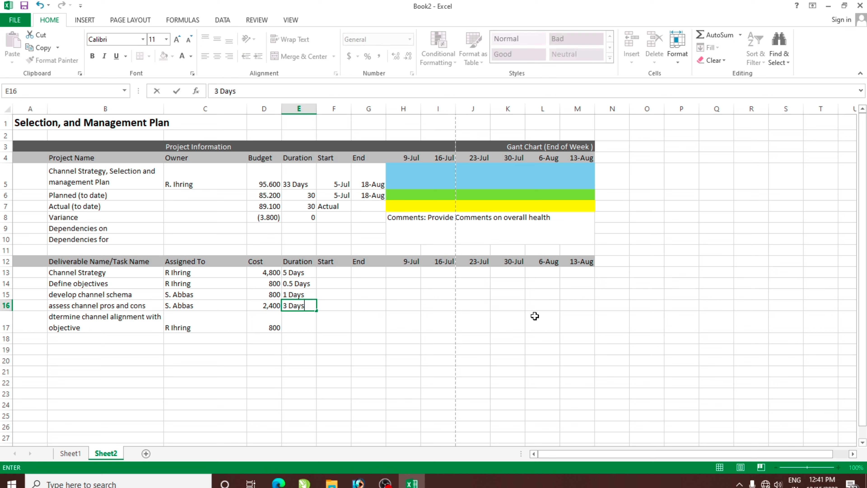
key("Return")
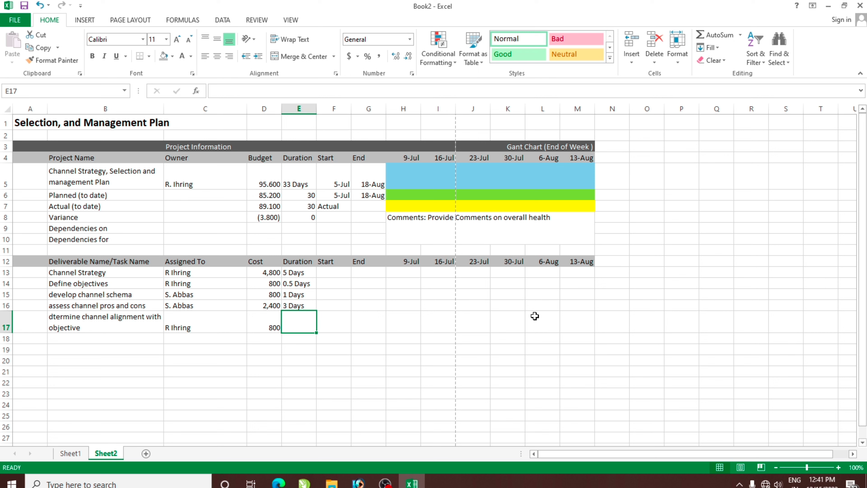
type("0.5 Days")
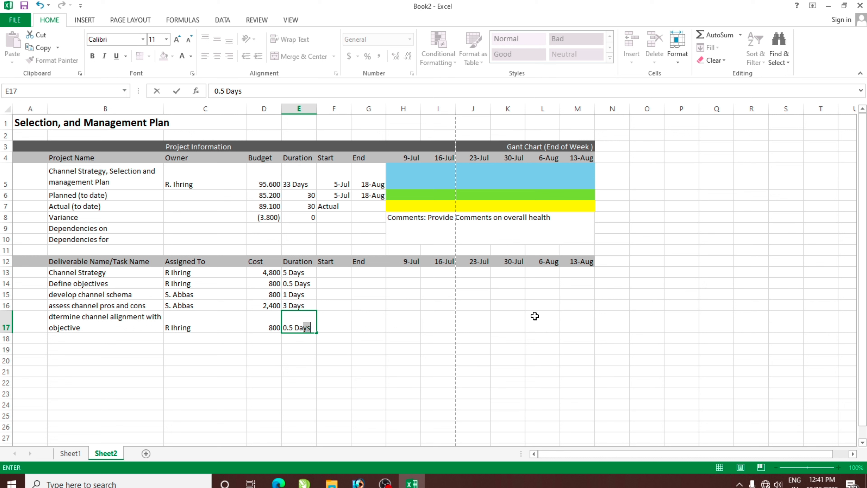
key("Return")
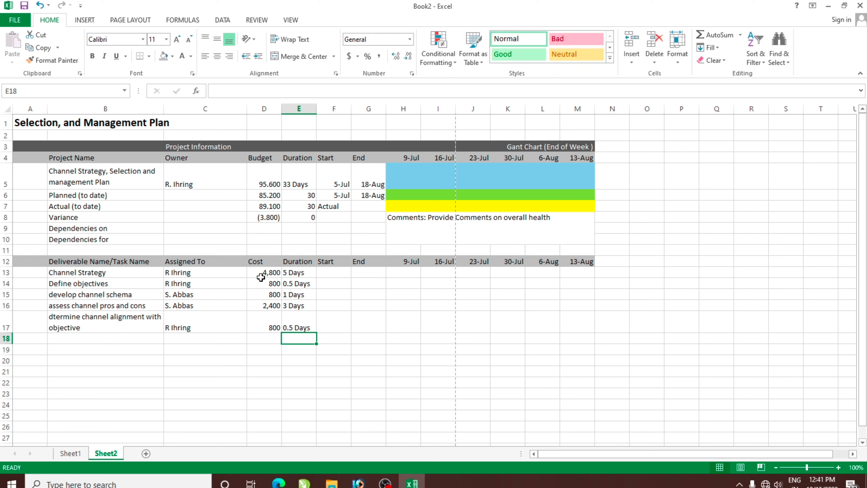
Enter the start dates 5-Jul, 5-Jul, 5-Jul, 6-Jul and 9-Jul in F13:F17.
left_click(331, 281)
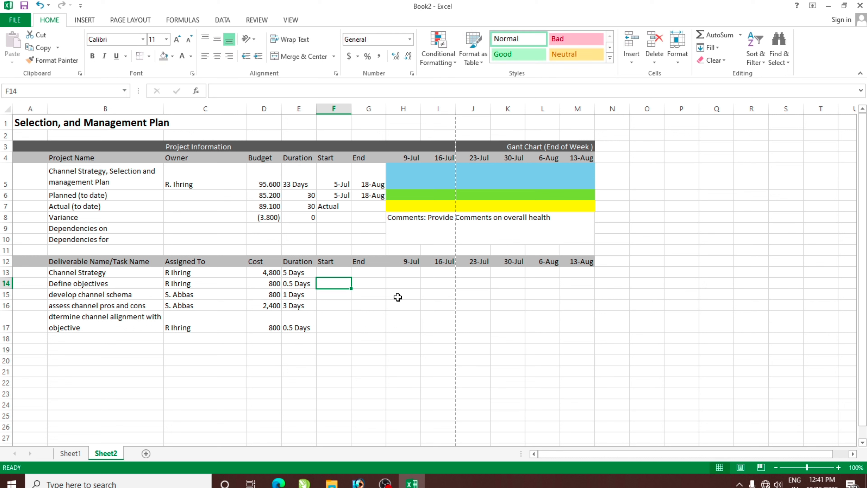
key("Up")
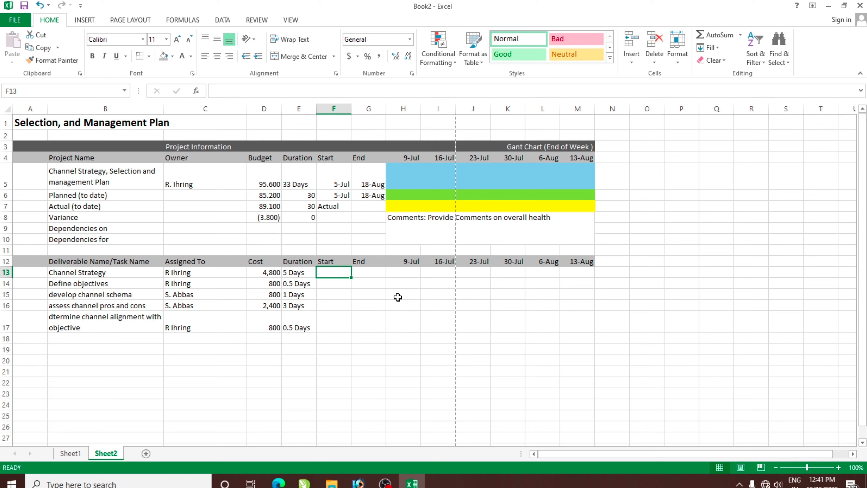
type("5 Jul")
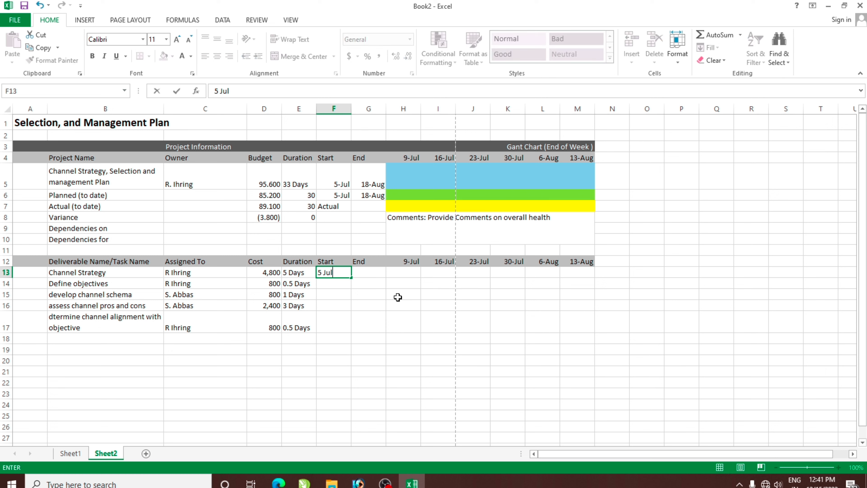
key("BackSpace")
key("BackSpace")
type("ul")
key("Return")
key("ctrl+d")
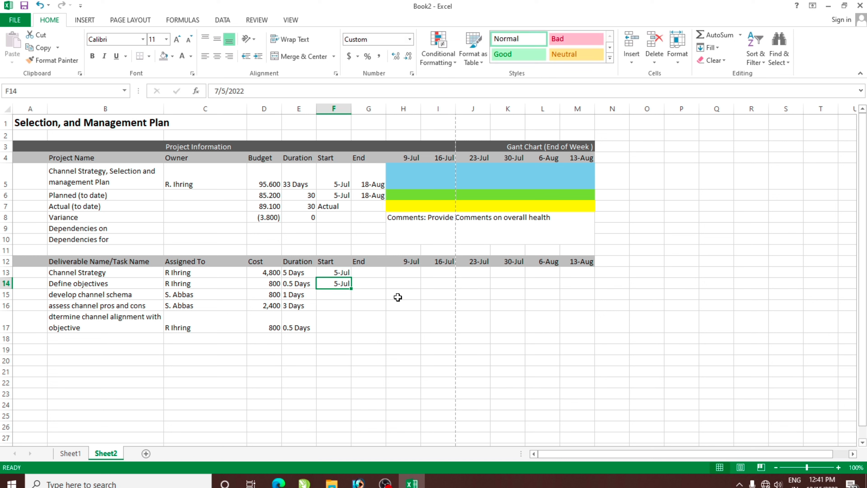
key("Return")
key("ctrl+d")
key("Return")
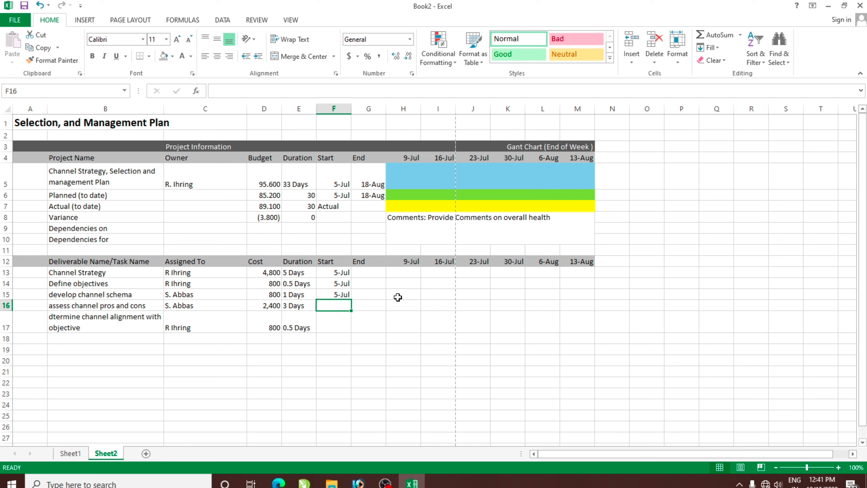
type("6- Jul")
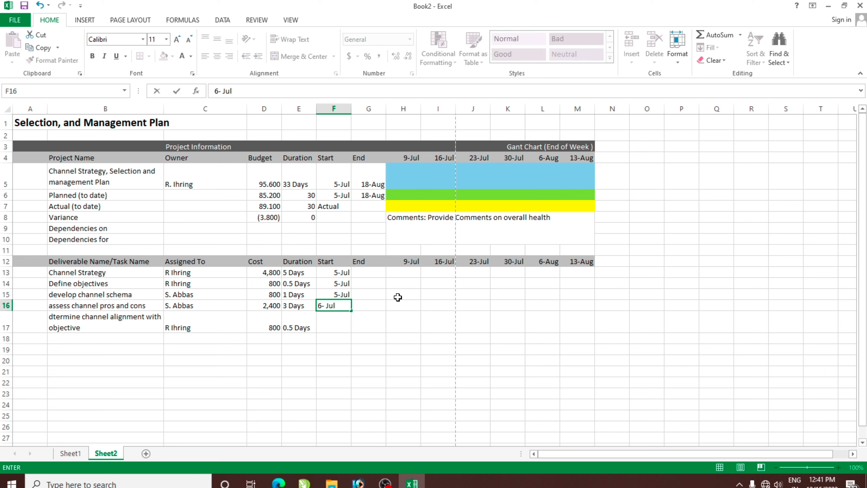
key("Return")
type("9")
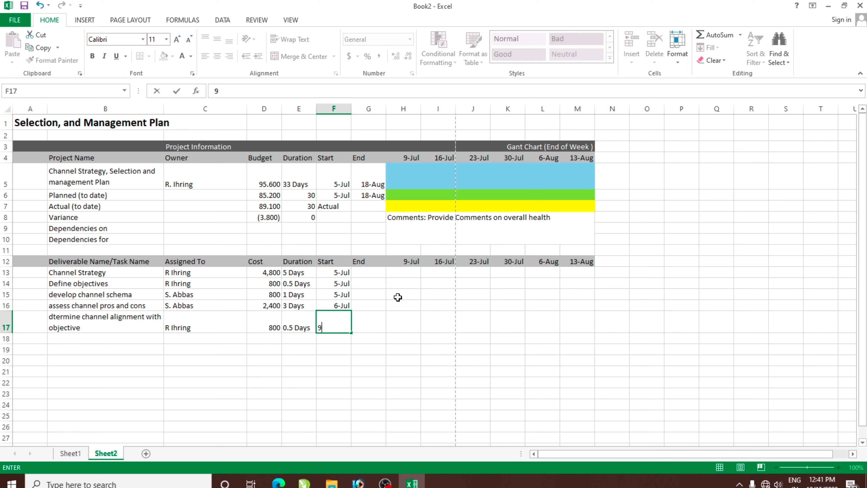
type("-Jul")
key("Return")
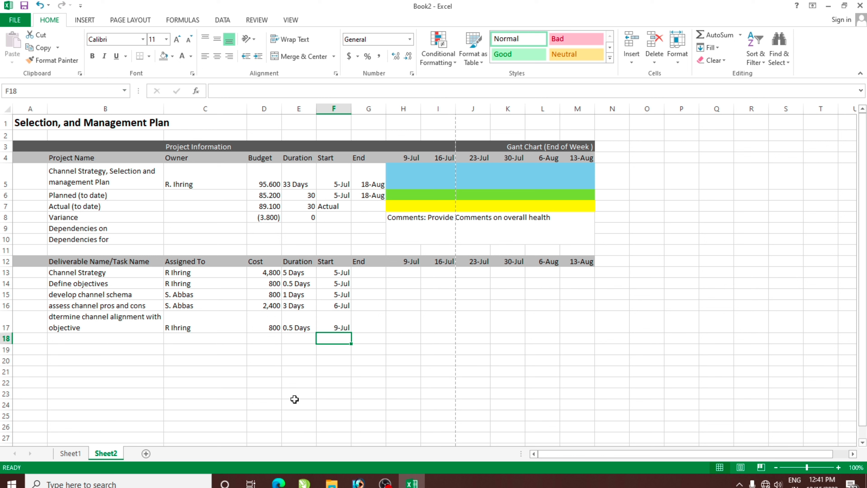
Copy the start dates F13:F17 into the End column at G13:G17.
left_click_drag(342, 272, 345, 328)
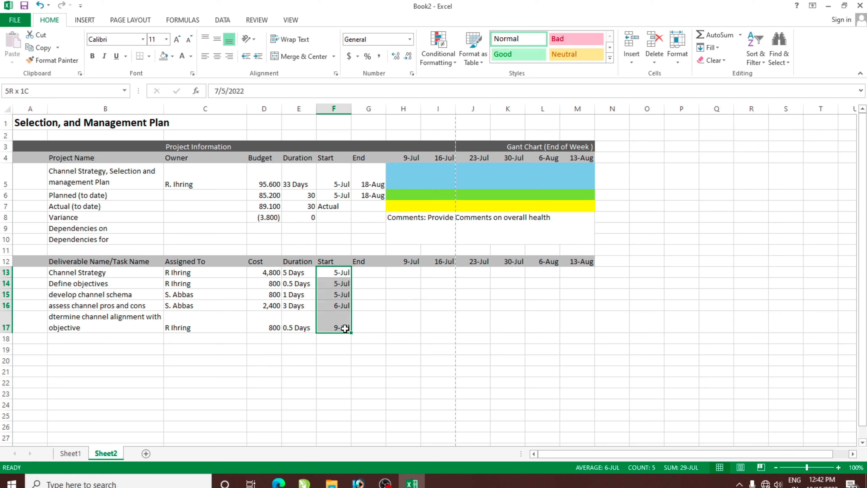
key("ctrl+c")
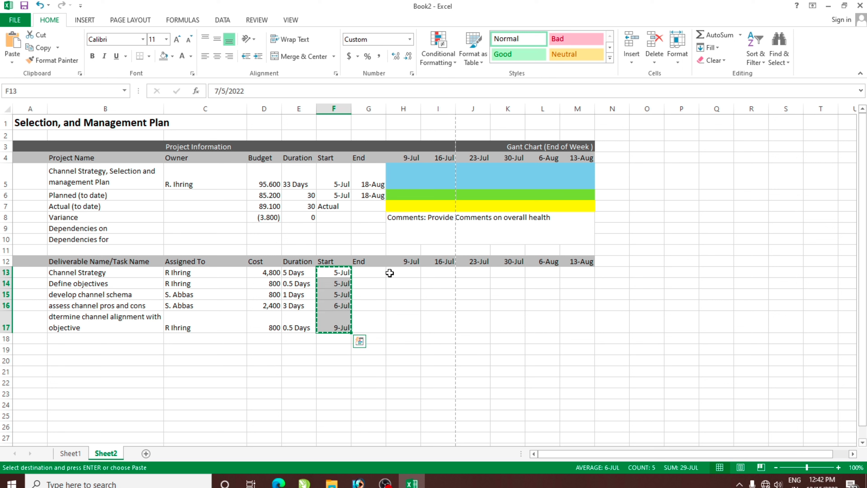
left_click(380, 272)
key("Return")
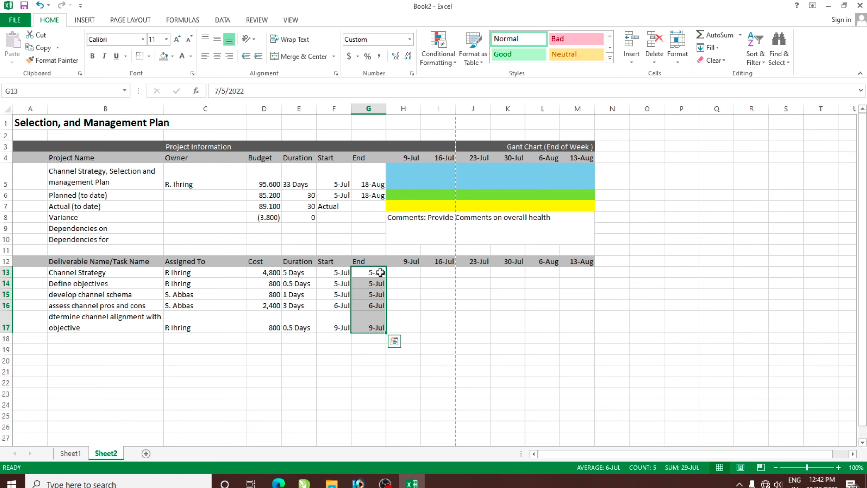
left_click(406, 272)
Fill H13 light blue and H14:H17 yellow as Gantt bars under 9-Jul.
left_click(70, 452)
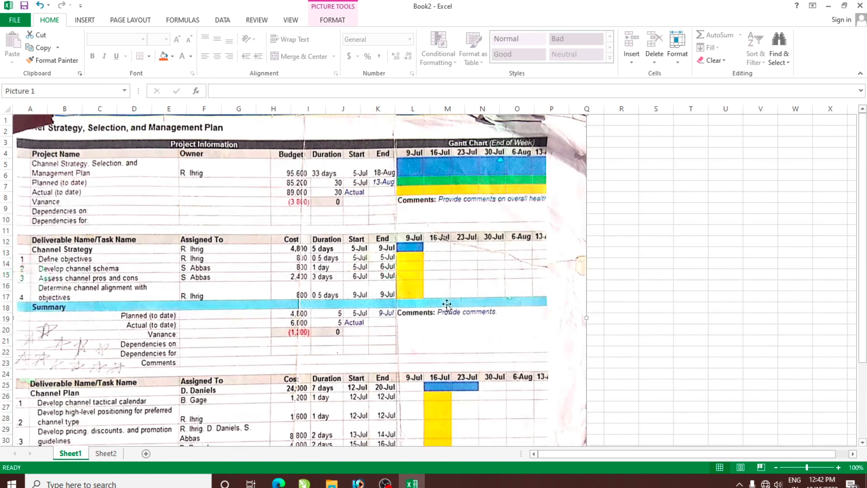
left_click(108, 453)
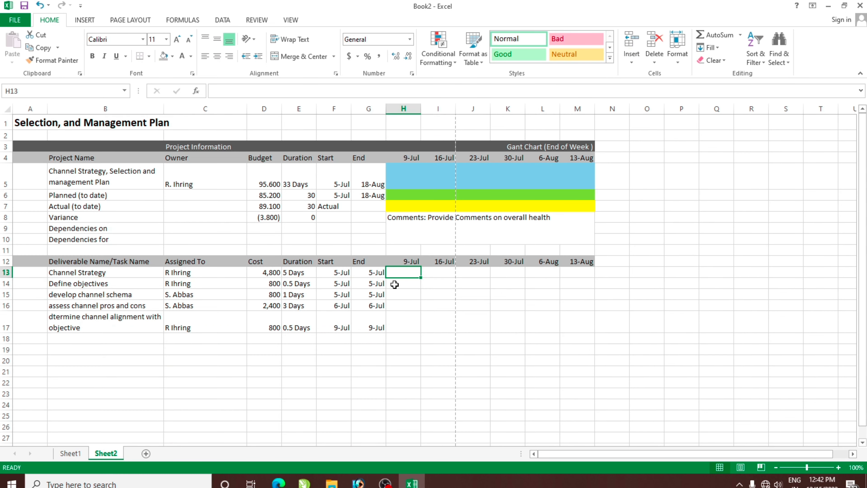
left_click(171, 60)
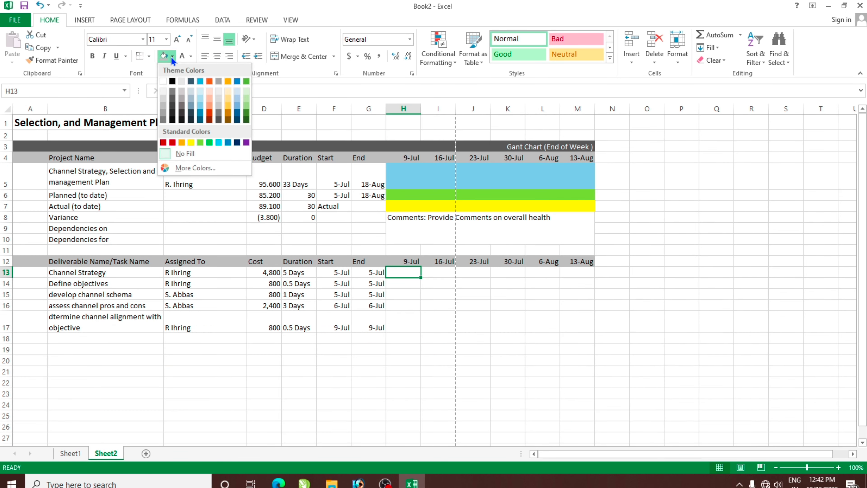
left_click(201, 103)
left_click_drag(404, 283, 406, 318)
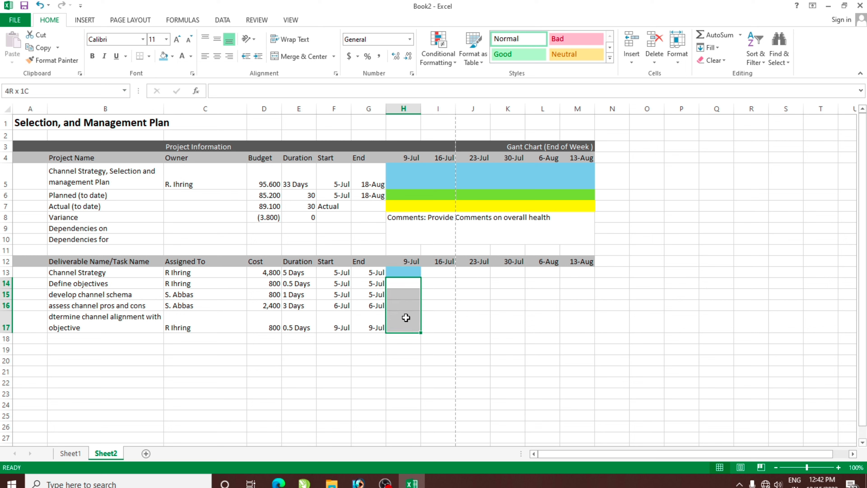
left_click(172, 56)
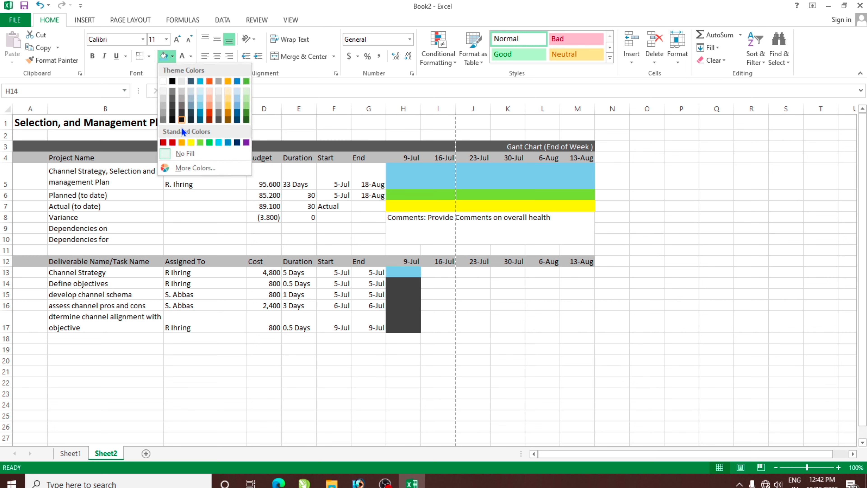
left_click(190, 143)
left_click(564, 340)
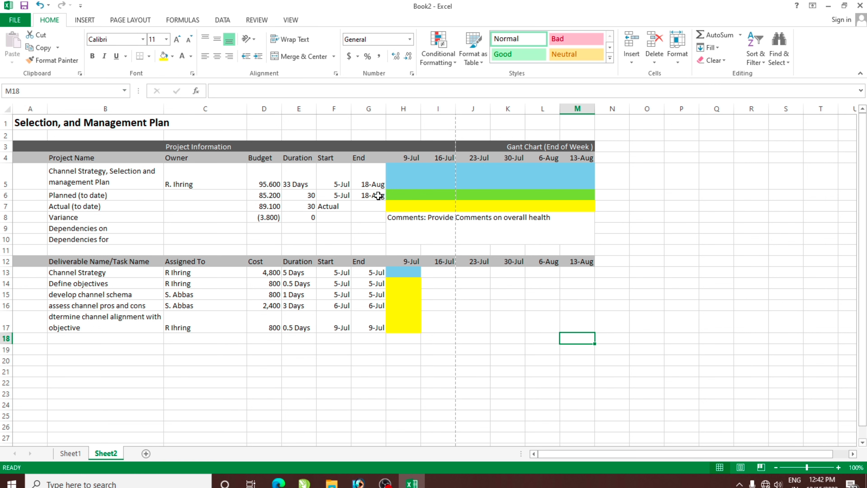
left_click(71, 453)
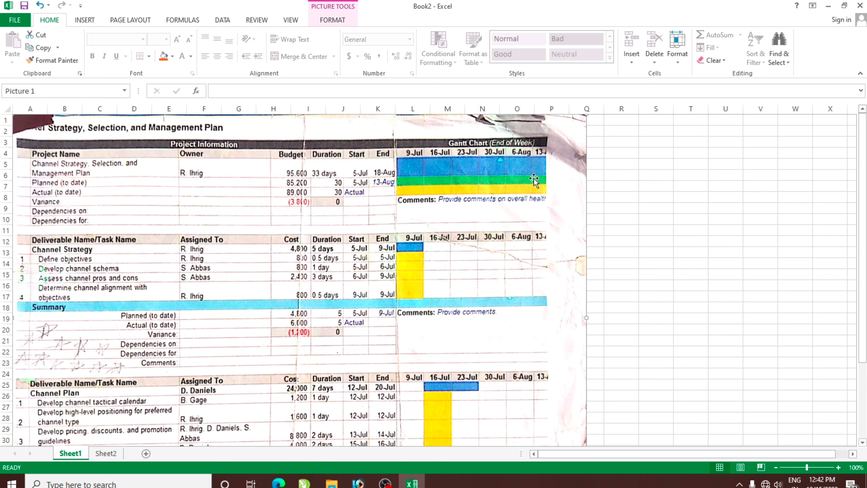
left_click(106, 453)
Label row 18 'Summary' in cell B18.
left_click(317, 348)
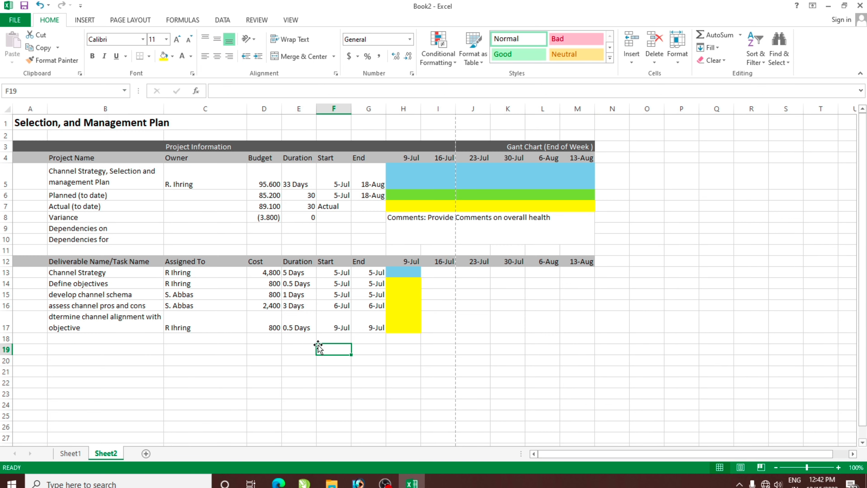
left_click(469, 316)
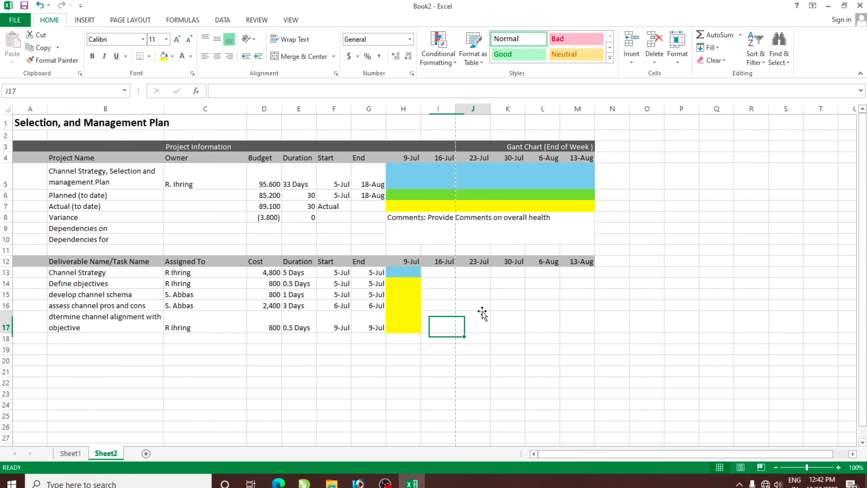
scroll(347, 336, "down", 1)
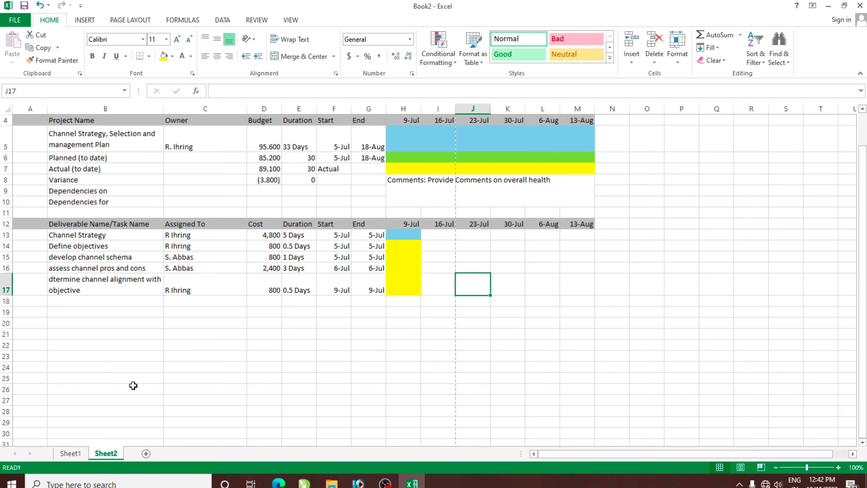
left_click(231, 336)
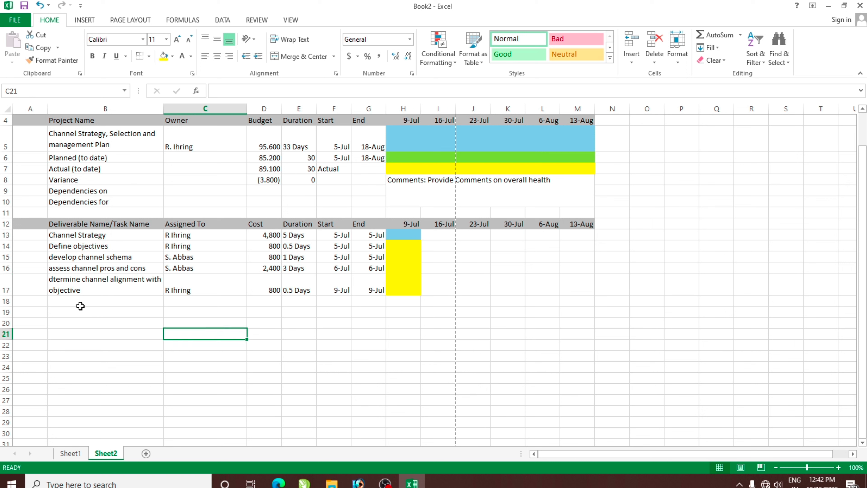
left_click(55, 301)
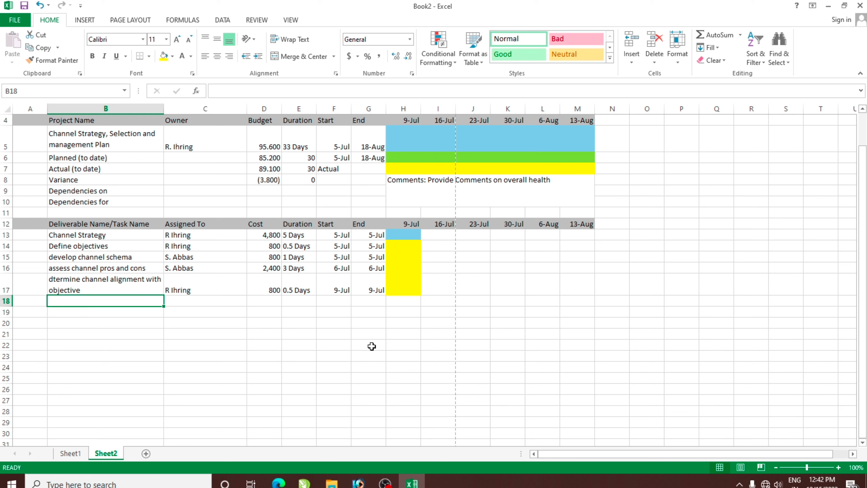
type("Sum")
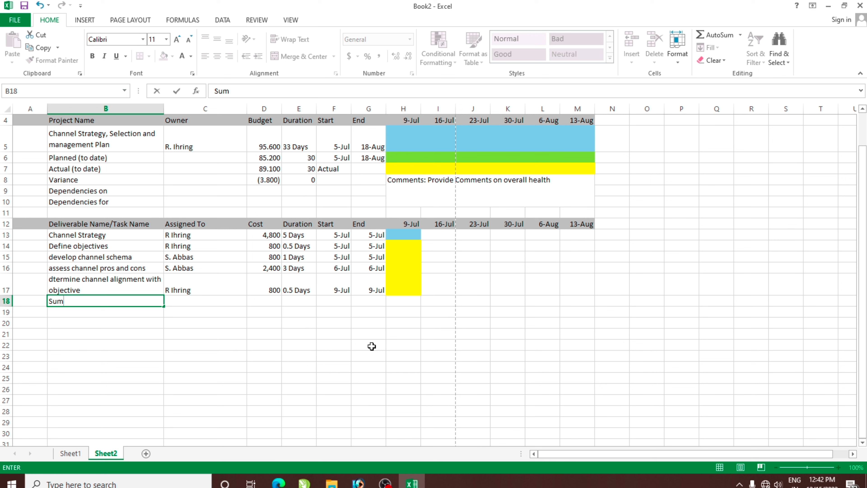
type("armary")
key("Return")
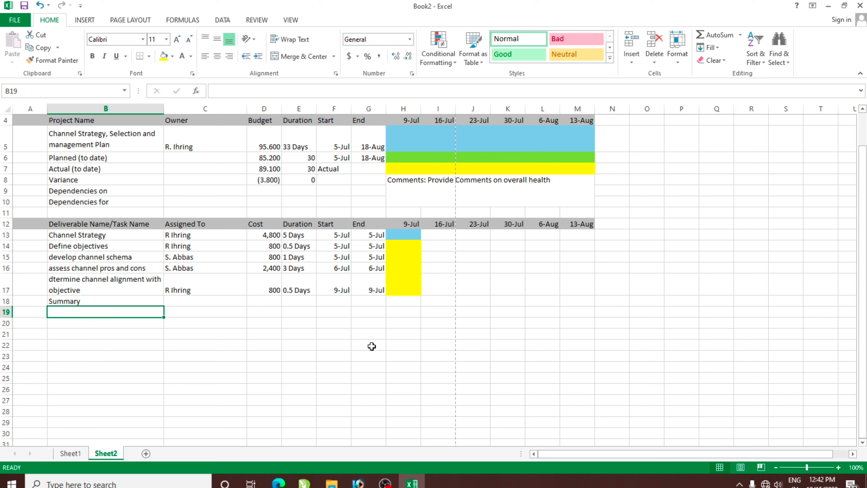
Fill B18:M18 with Blue, Accent 1, Lighter 40%.
key("Up")
left_click_drag(67, 301, 577, 301)
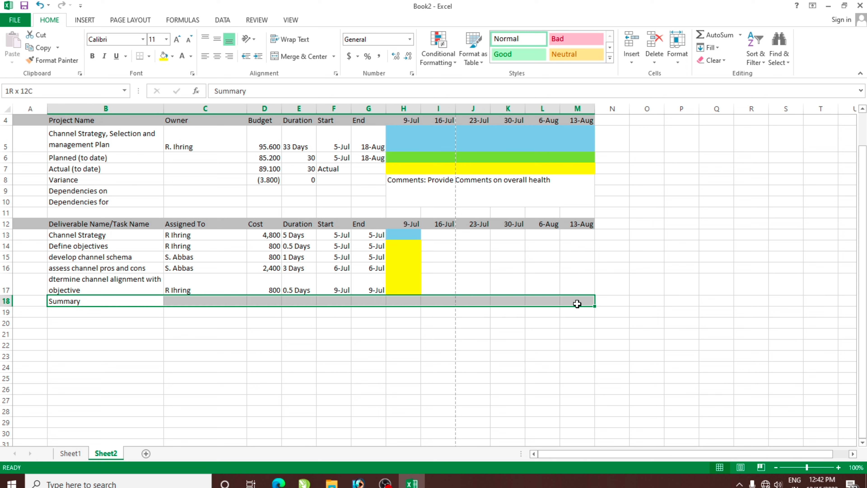
left_click(172, 57)
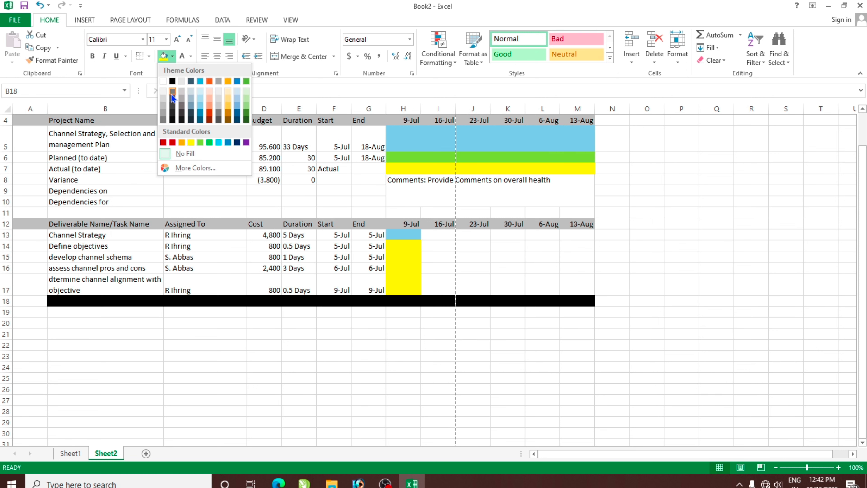
left_click(199, 105)
left_click(84, 312)
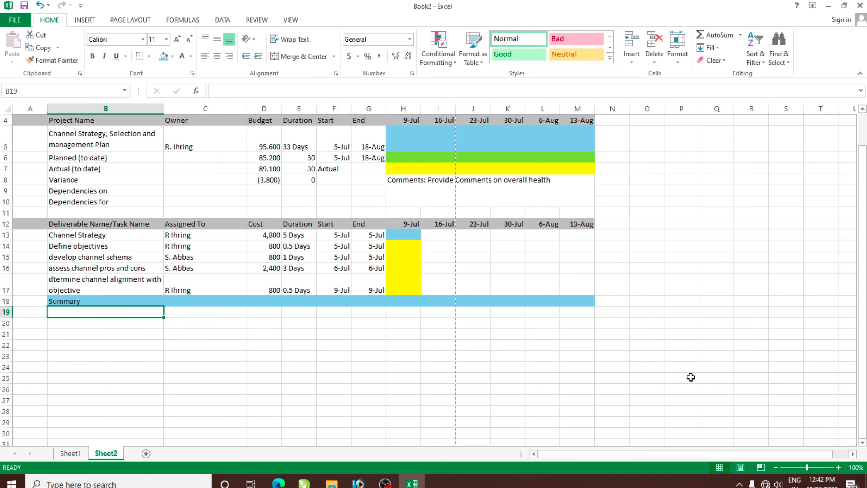
Type Planned (to date) and Actual labels into B19:B20, then clear them again.
type("Pnal")
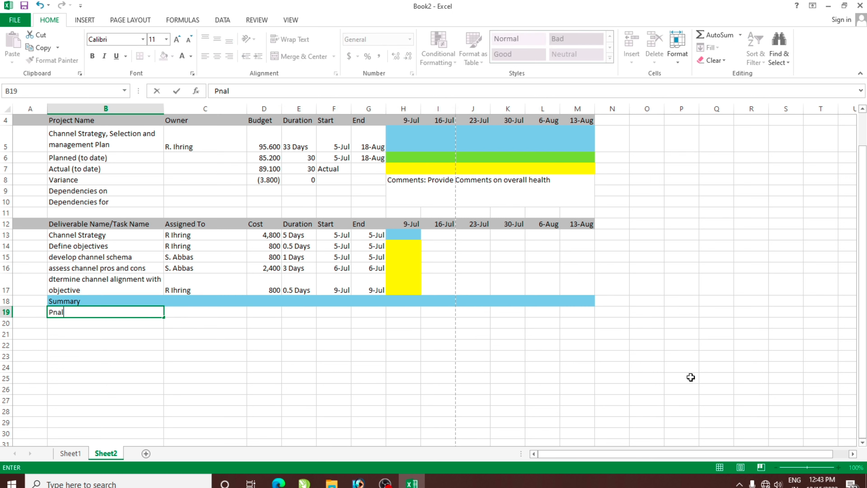
type("ed")
key("BackSpace")
key("BackSpace")
type("ann")
type("ed")
type(")")
key("Return")
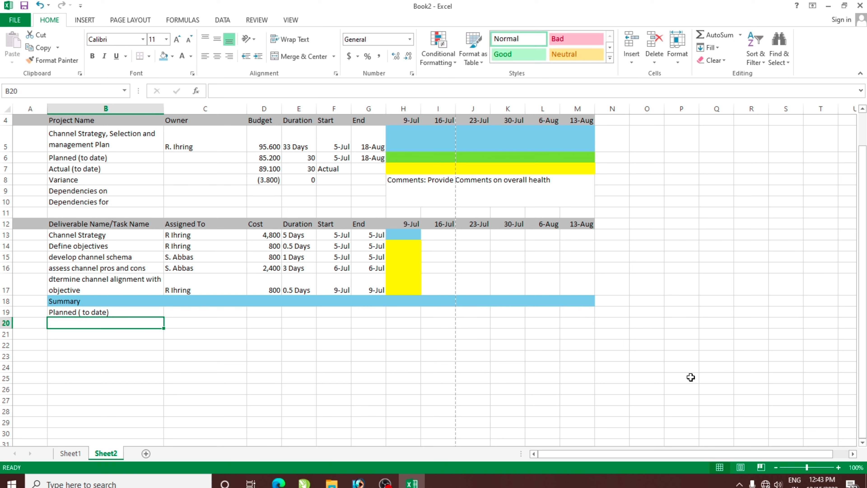
type("Actual")
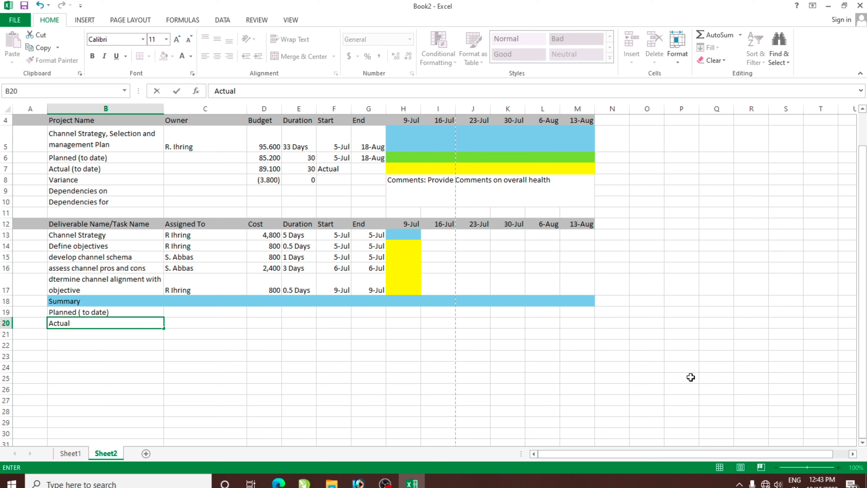
key("Return")
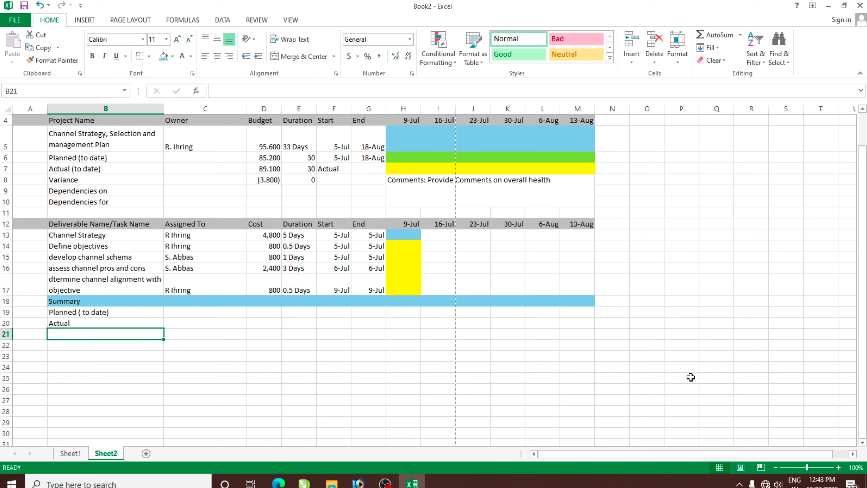
key("Up")
key("Delete")
key("Up")
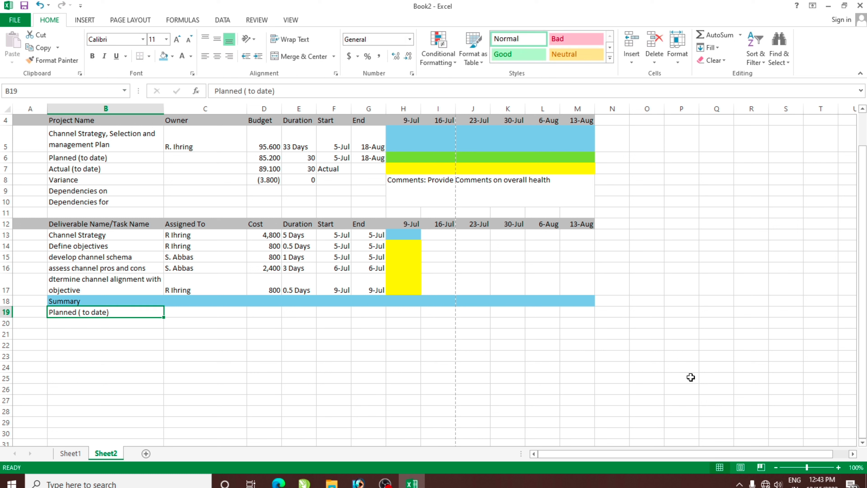
key("Delete")
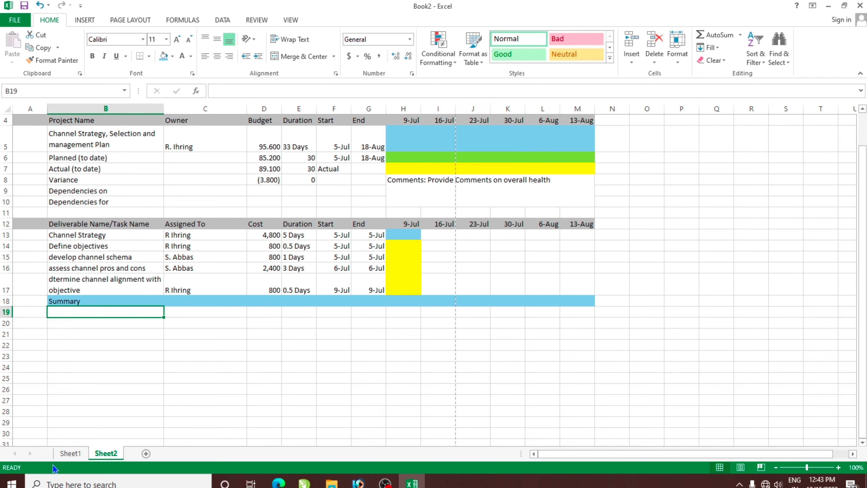
Copy the project labels from B6:B10 into B19:B23.
left_click(71, 456)
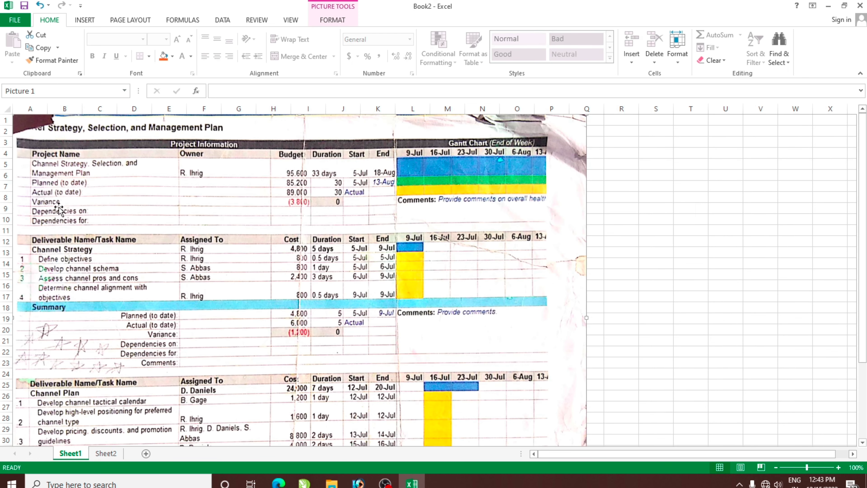
left_click(107, 454)
scroll(118, 222, "up", 1)
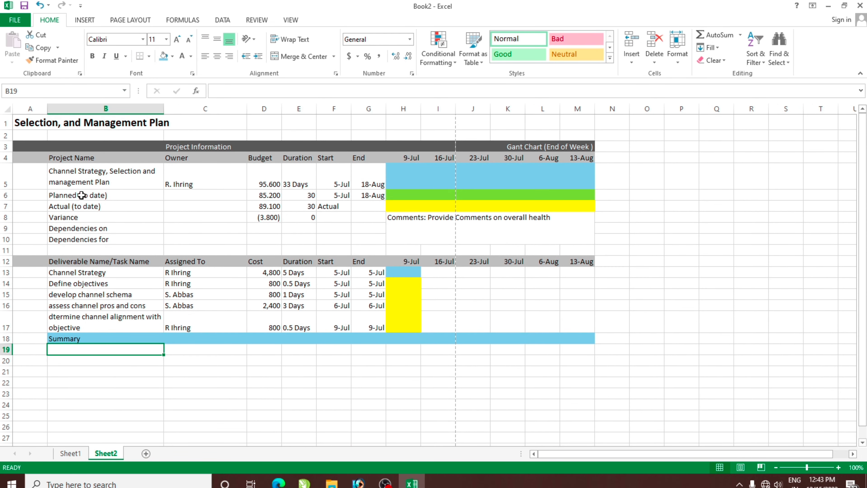
left_click_drag(78, 195, 83, 237)
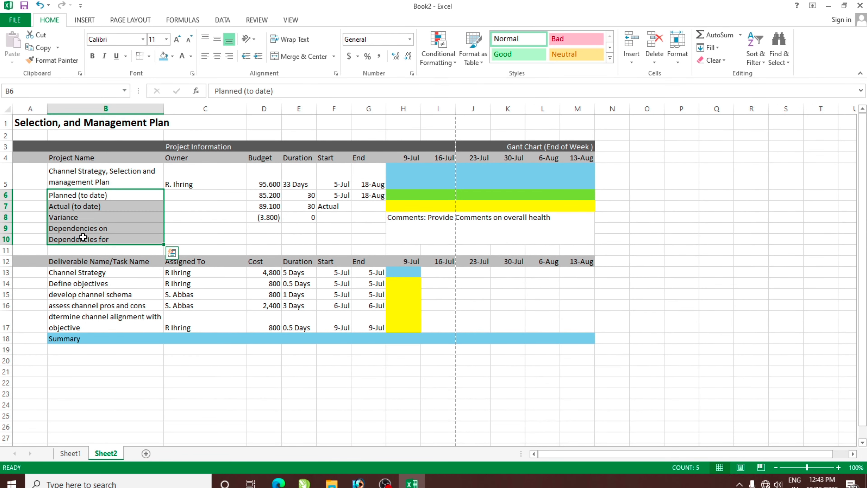
key("ctrl+c")
left_click(116, 350)
key("Return")
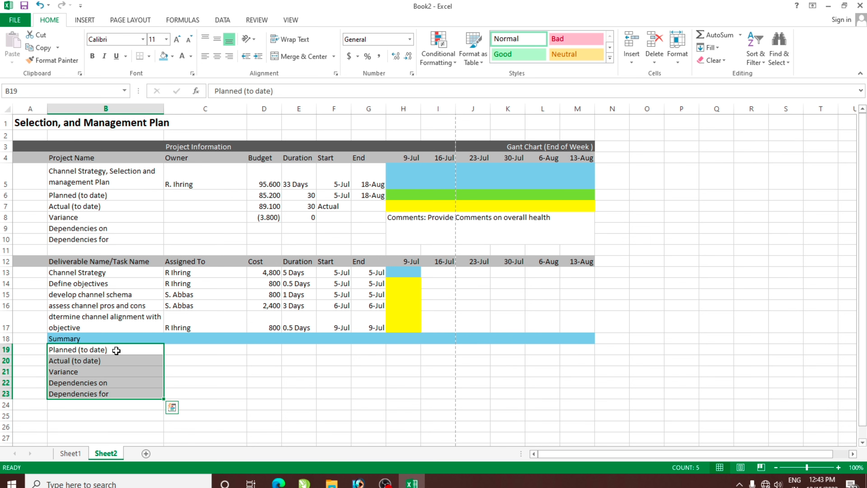
Right-align the labels in B19:B23 and add the Comments label in B24.
key("ctrl+Page_Up")
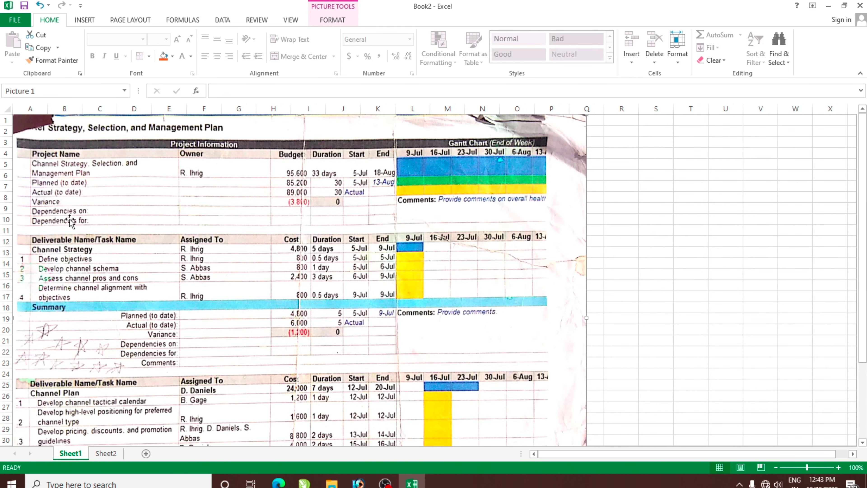
left_click(105, 453)
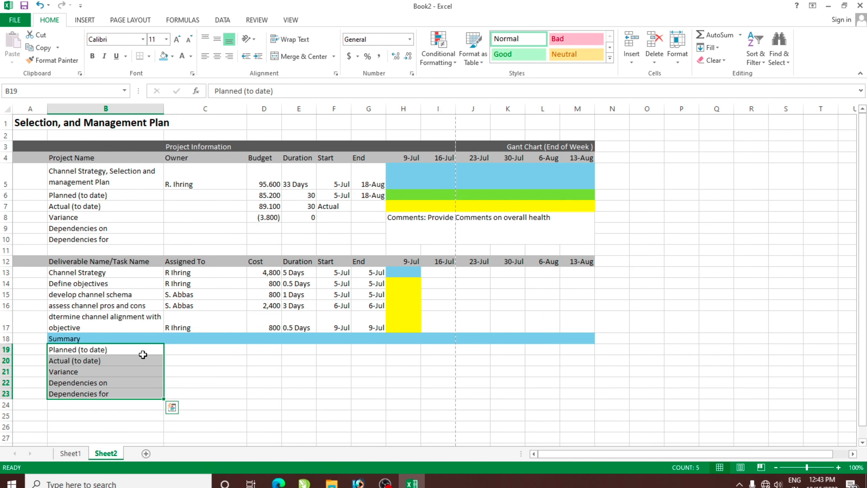
left_click(229, 56)
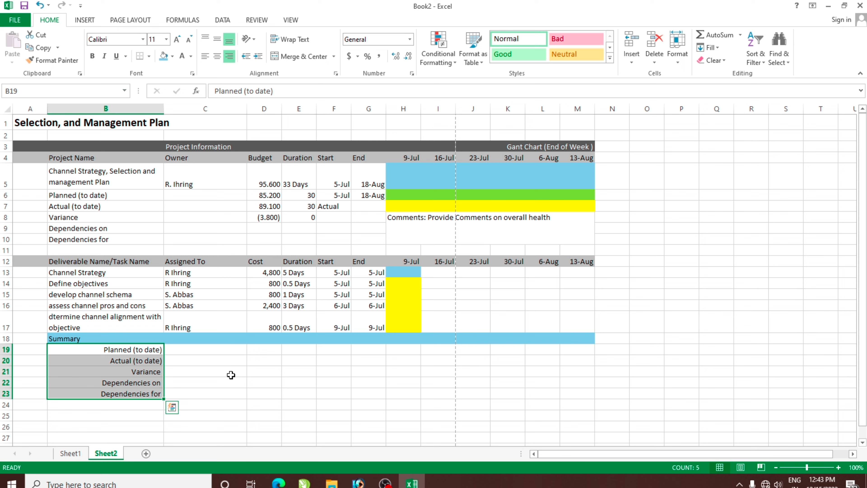
left_click(148, 405)
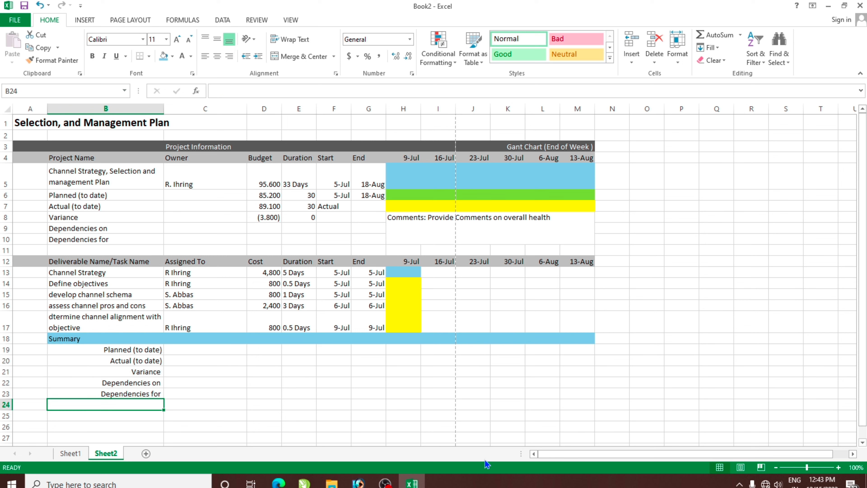
type("Comm")
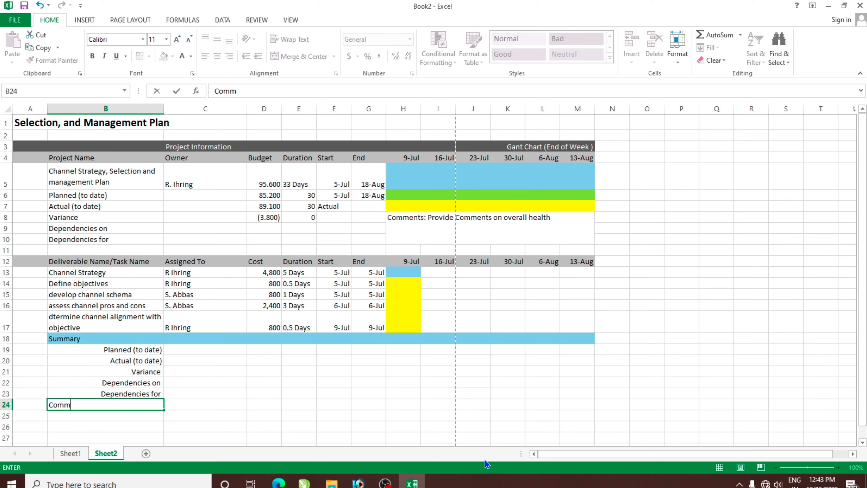
type("ents")
key("Return")
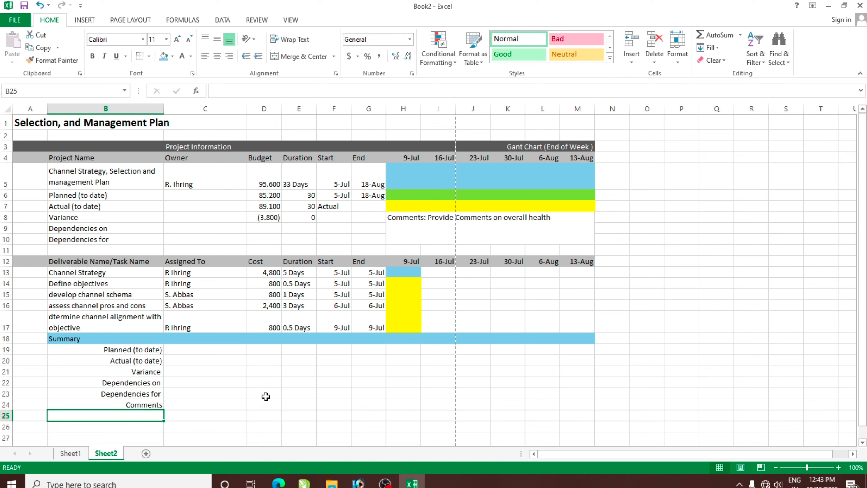
Enter planned cost 4,800 in D19 and actual cost 6.000 in D20.
left_click(274, 351)
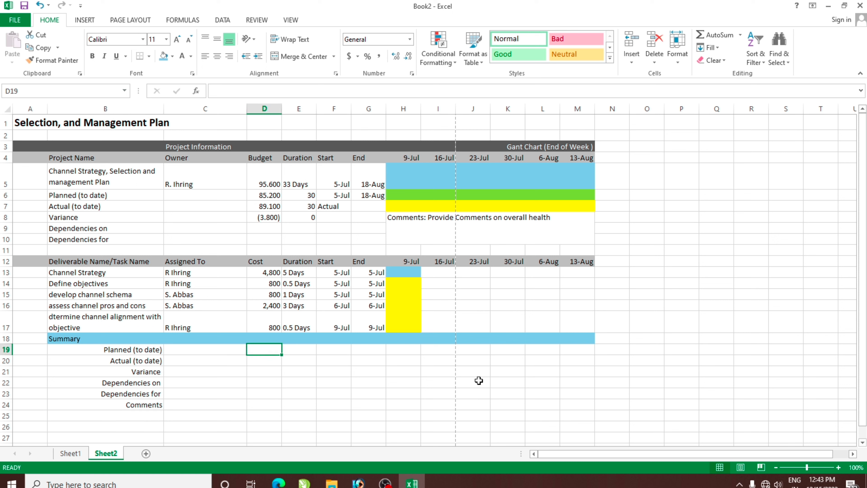
type("4,8")
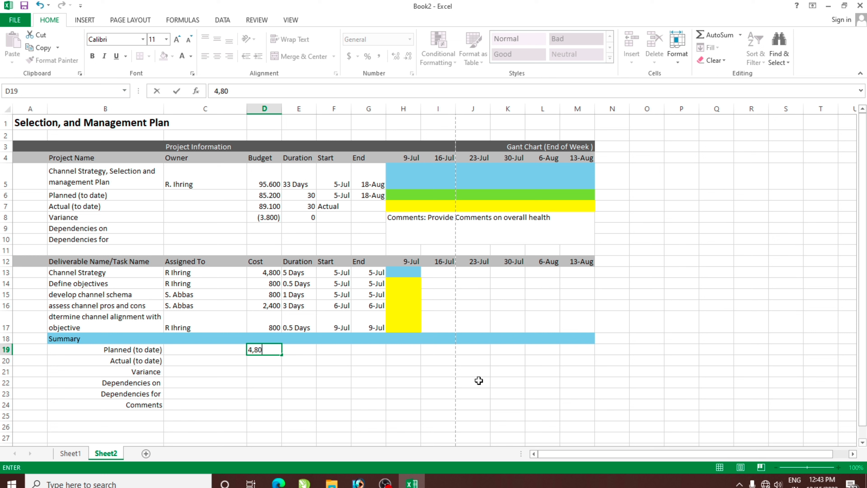
type("0")
key("Return")
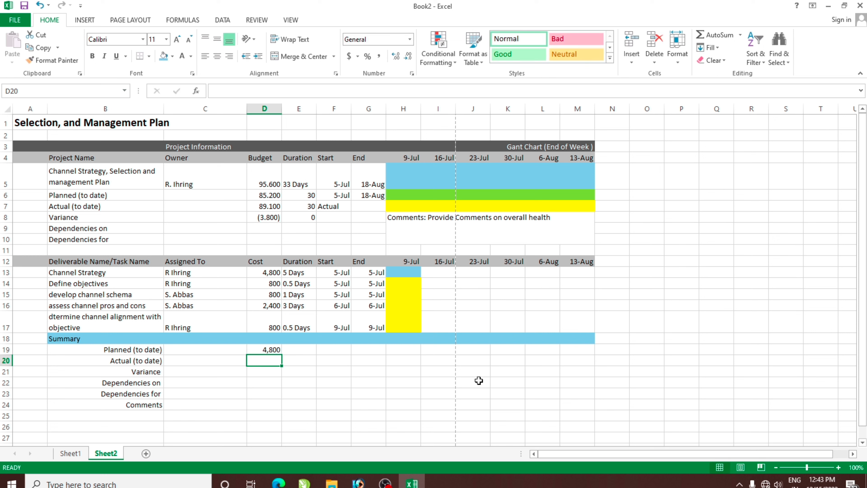
type("6")
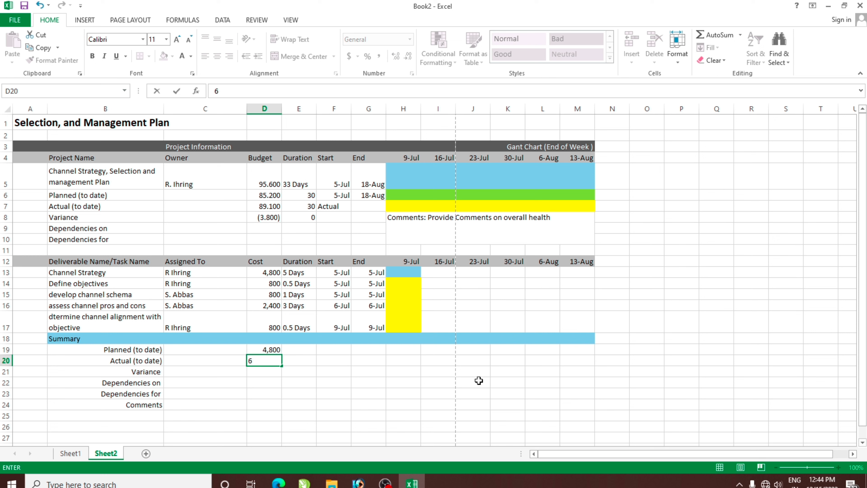
type(".00")
key("Return")
left_click(273, 361)
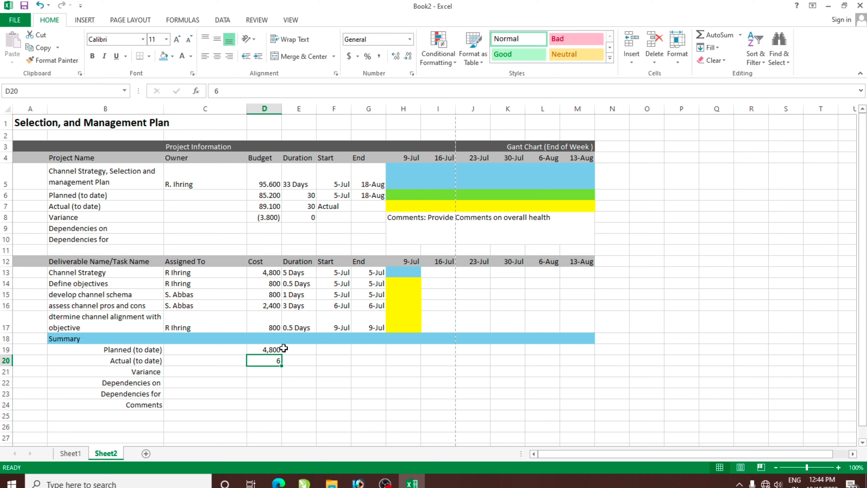
left_click(396, 56)
left_click(396, 57)
left_click(395, 57)
Copy the D8 variance into D21 and correct it to (1.200).
left_click(265, 218)
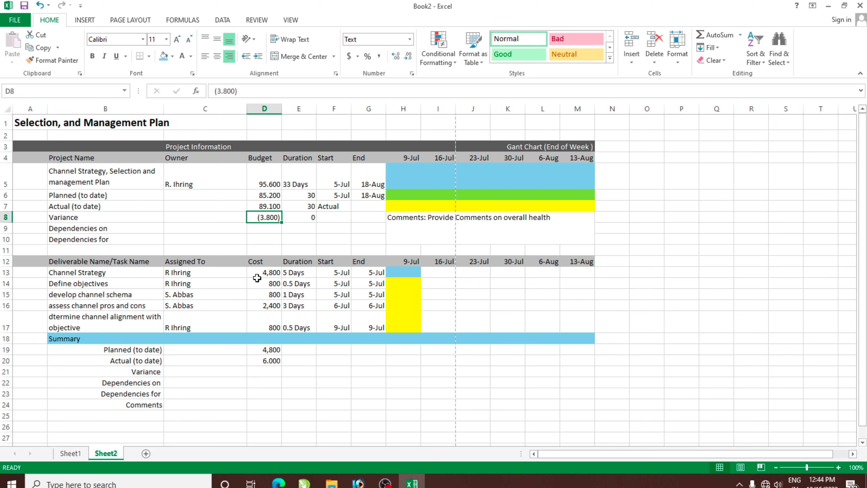
key("ctrl+c")
left_click(276, 372)
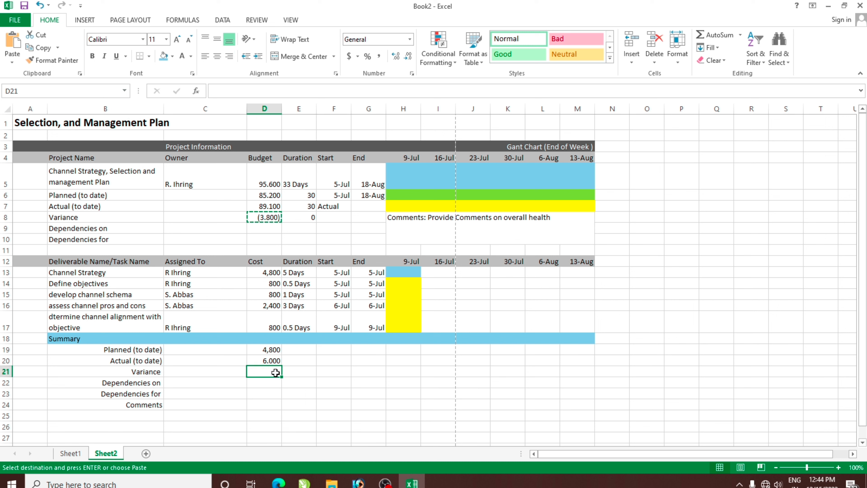
key("Return")
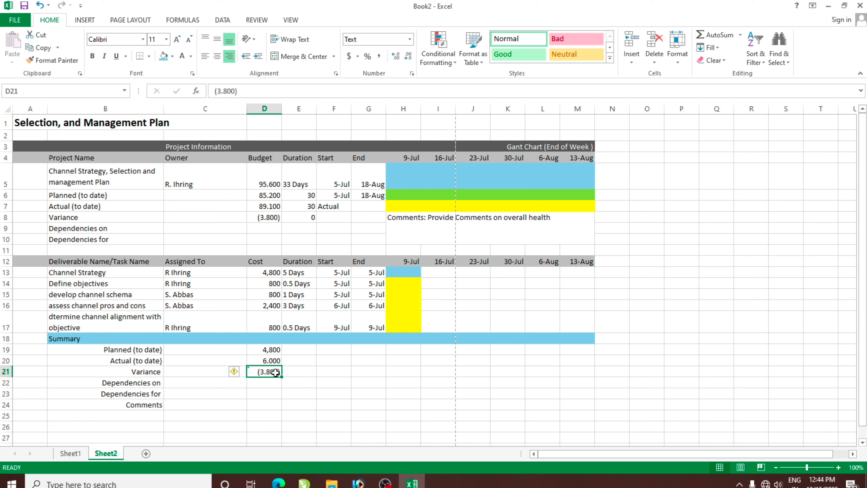
double_click(276, 372)
left_click(265, 371)
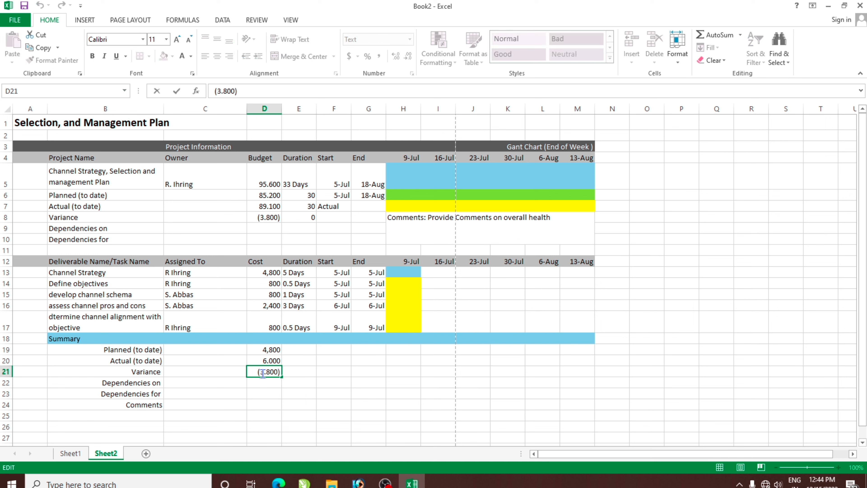
key("BackSpace")
type("1")
key("Return")
left_click(344, 409)
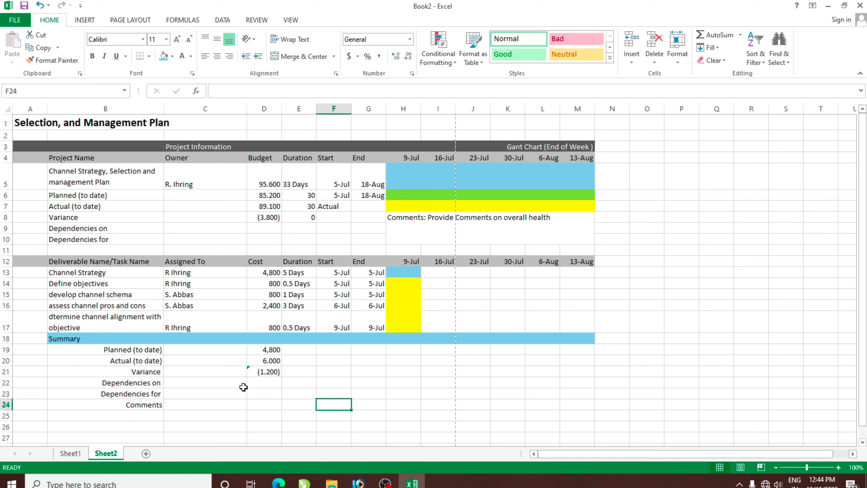
left_click(275, 384)
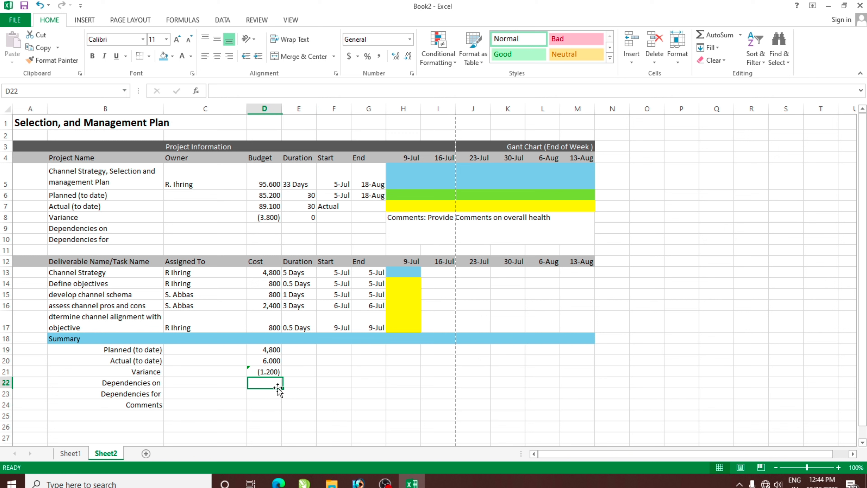
Enter durations 5 (planned), 5 (actual) and variance 0 in E19:E21.
left_click(307, 350)
type("5")
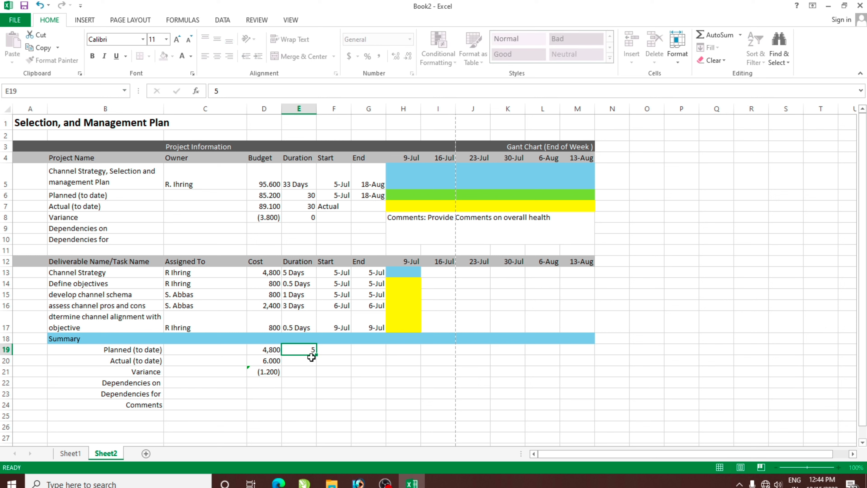
key("Return")
type("5")
key("Return")
type("0")
key("Return")
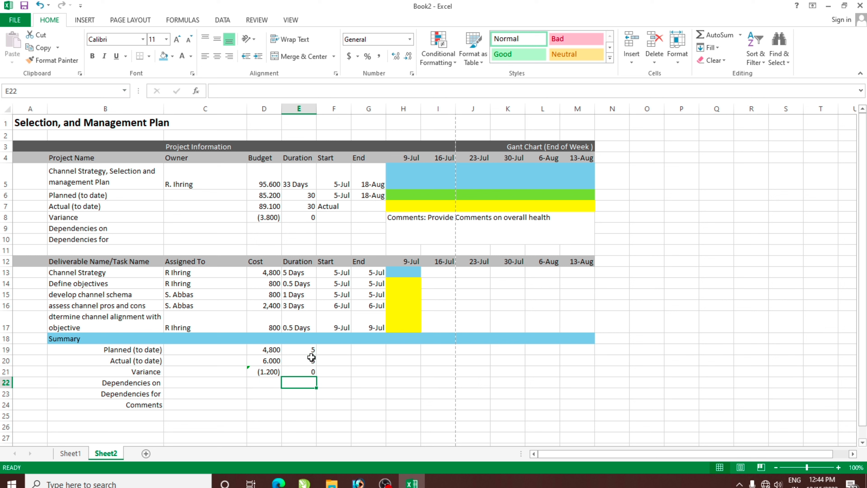
Set the planned start to 5-Jul and paste the 9-Jul end date from G17 into G19.
key("Right")
key("Up")
key("Up")
key("Up")
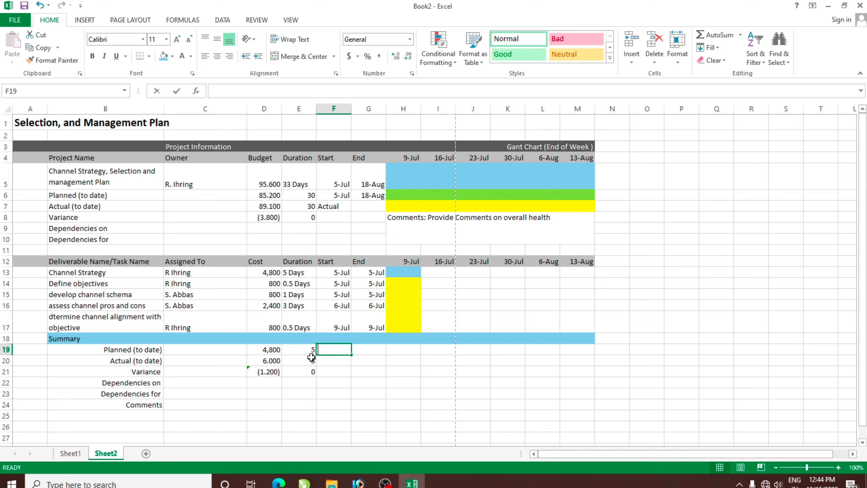
type("5- Jul")
key("Return")
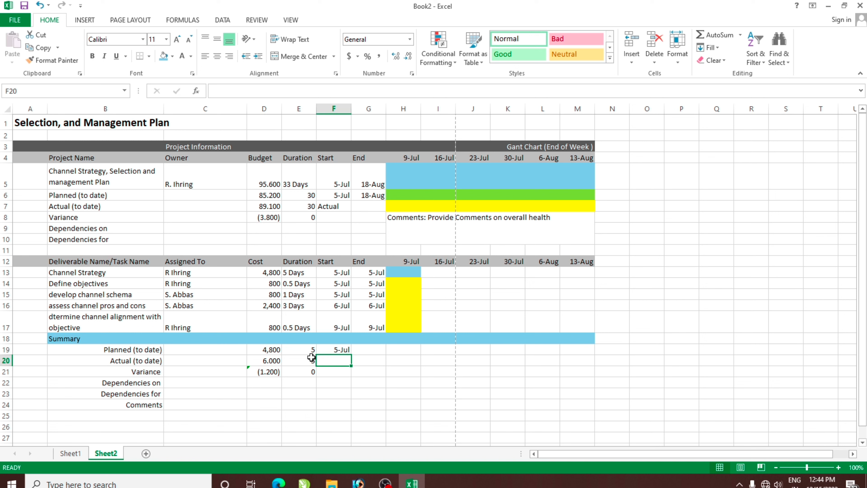
type("Actual")
key("Right")
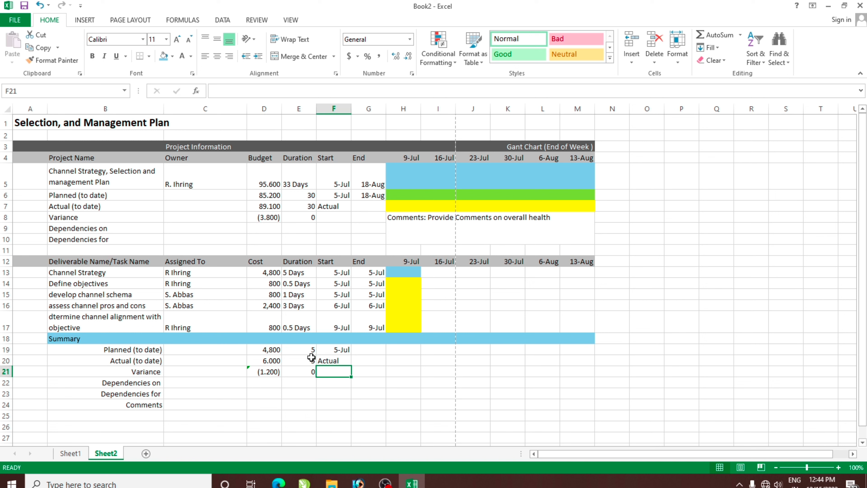
key("Up")
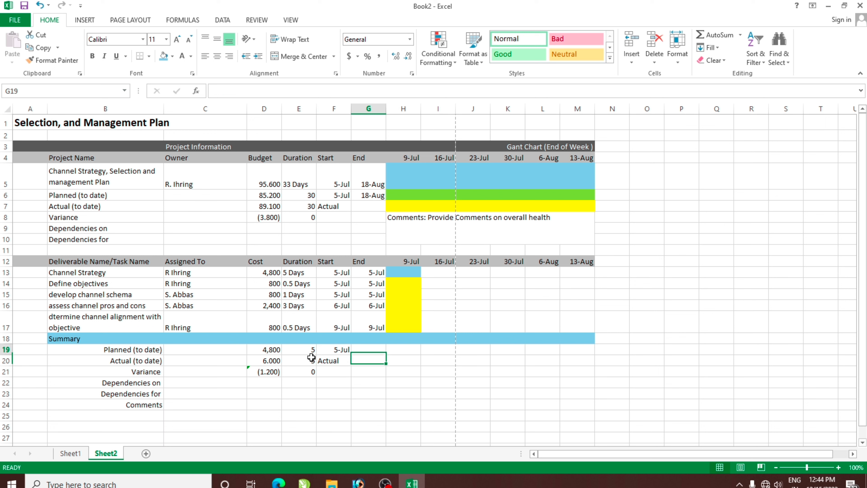
key("Up")
key("Up")
key("ctrl+c")
key("Down")
key("Down")
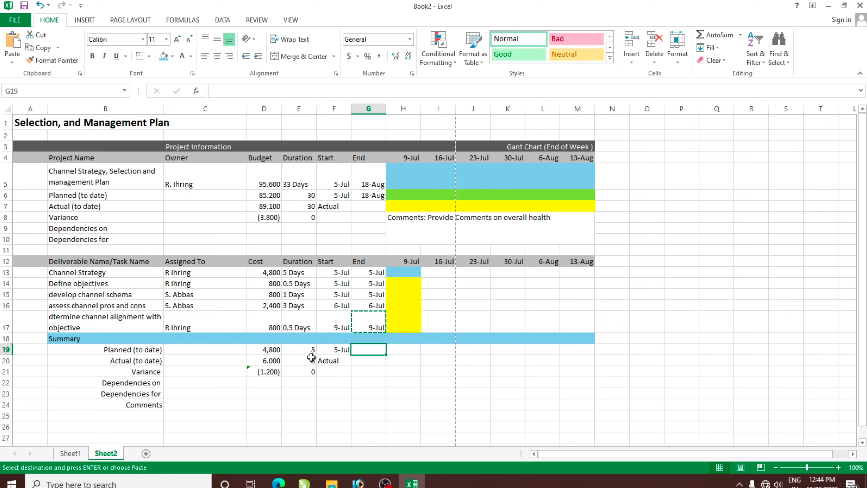
key("Return")
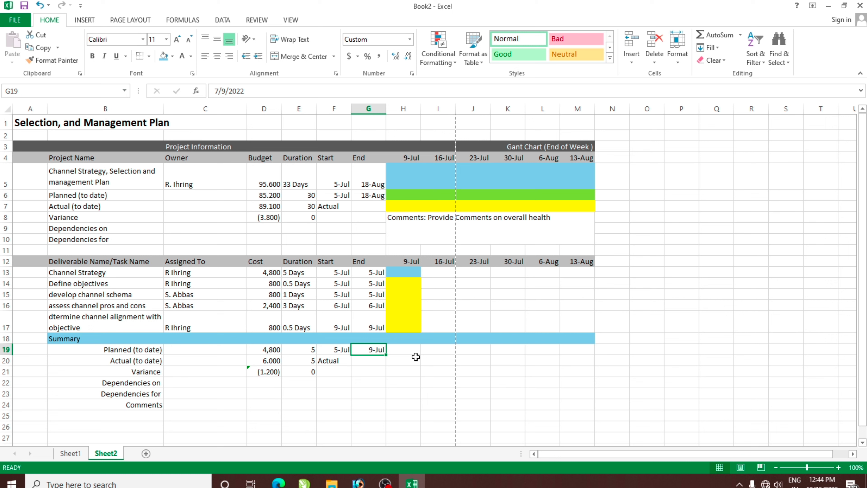
left_click(414, 220)
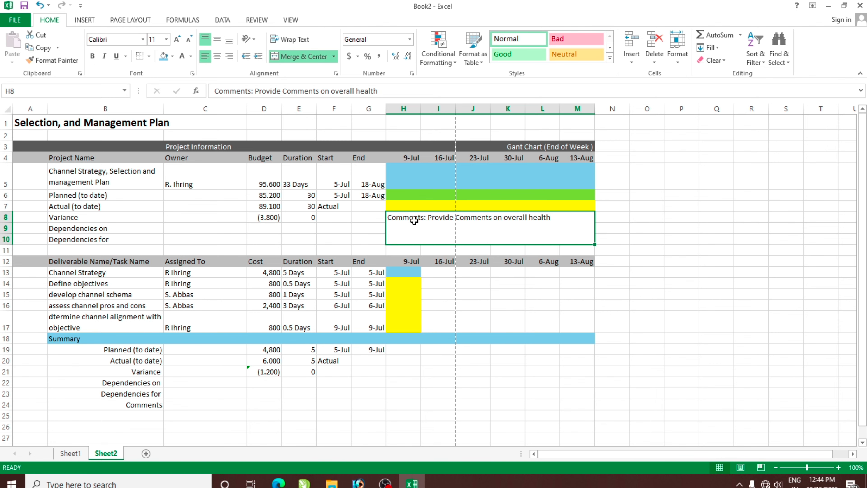
Copy the H8:M10 comments box to H19 beside the Summary.
left_click(70, 453)
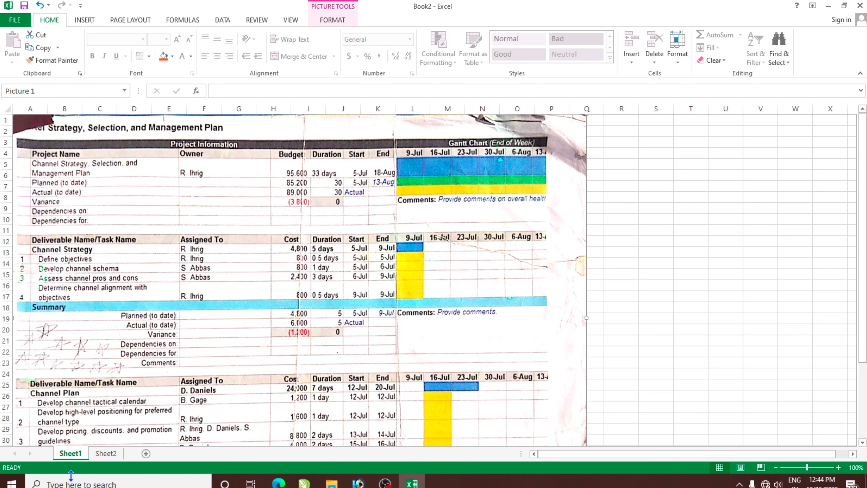
left_click(106, 453)
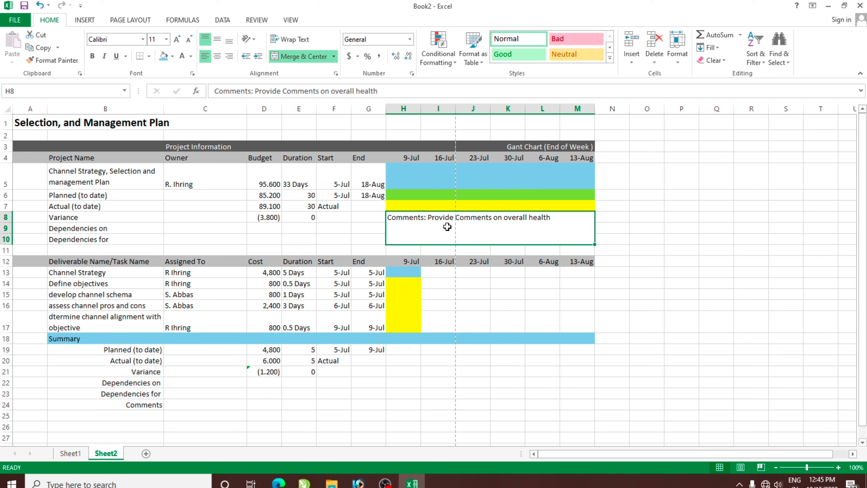
key("ctrl+c")
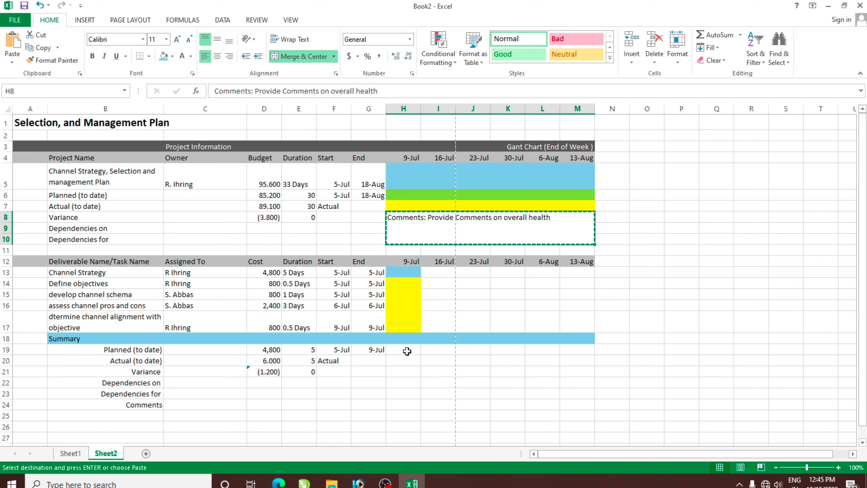
left_click(404, 350)
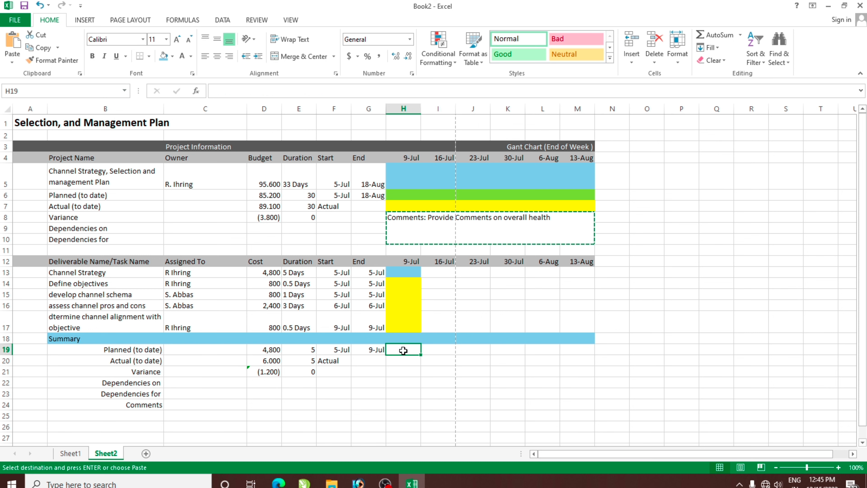
key("Return")
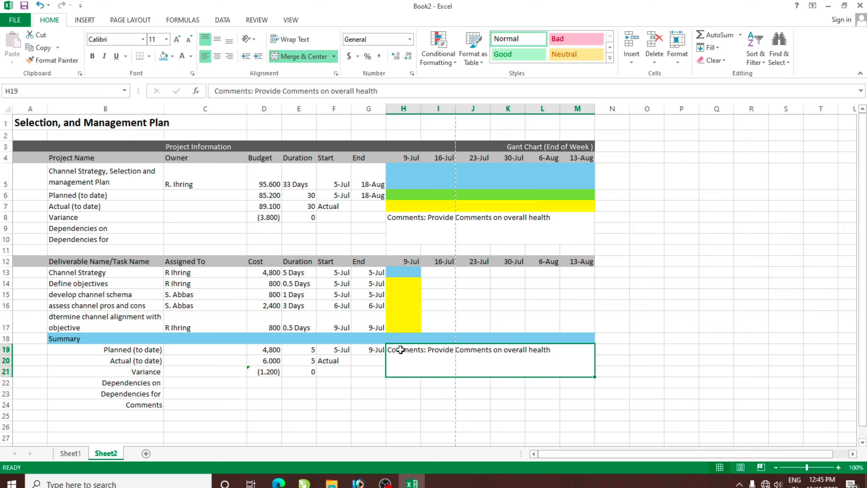
Merge H19:M24 into one left-aligned box and remove 'on overall health' from its text.
left_click_drag(403, 351, 483, 407)
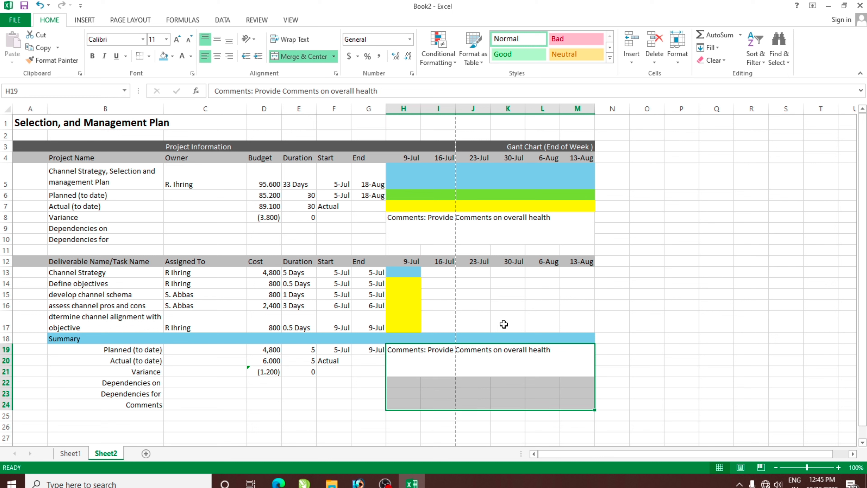
left_click(295, 57)
left_click(294, 56)
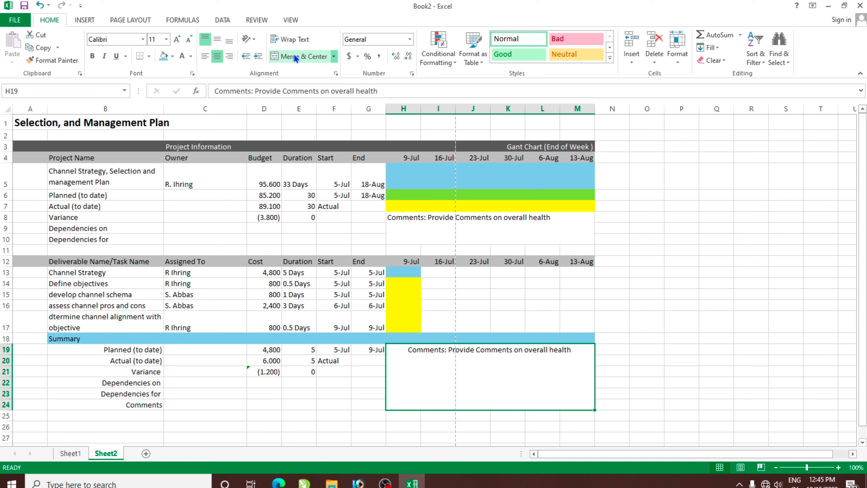
left_click(204, 61)
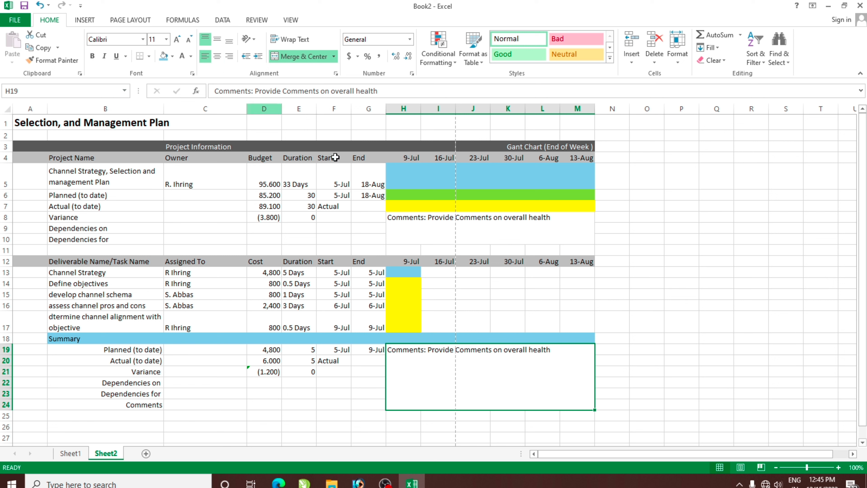
double_click(561, 355)
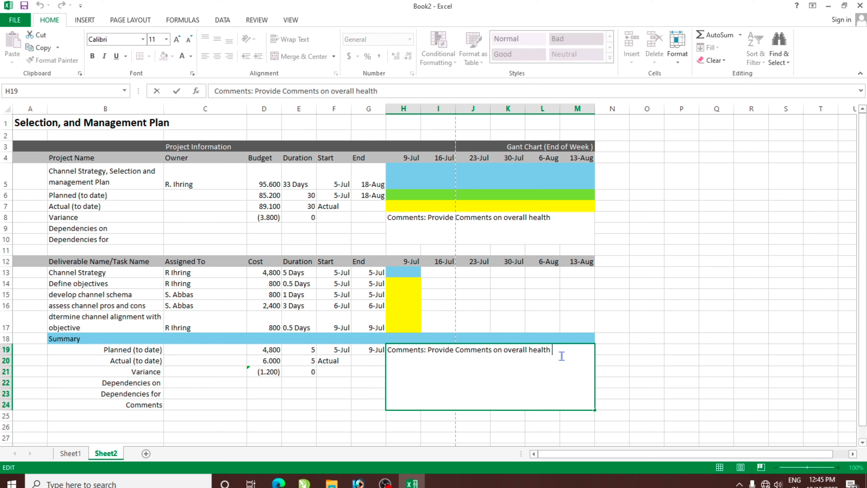
key("BackSpace")
key("BackSpace")
key("BackSpace")
key("BackSpace")
key("BackSpace")
key("BackSpace")
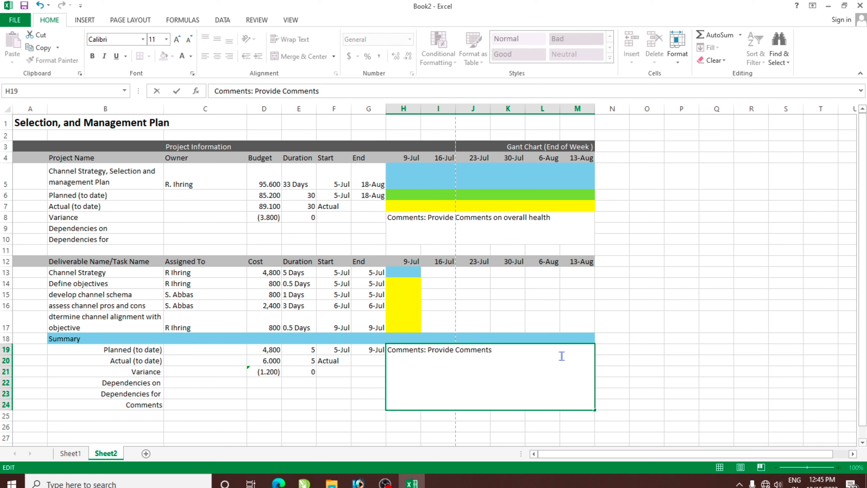
key("Return")
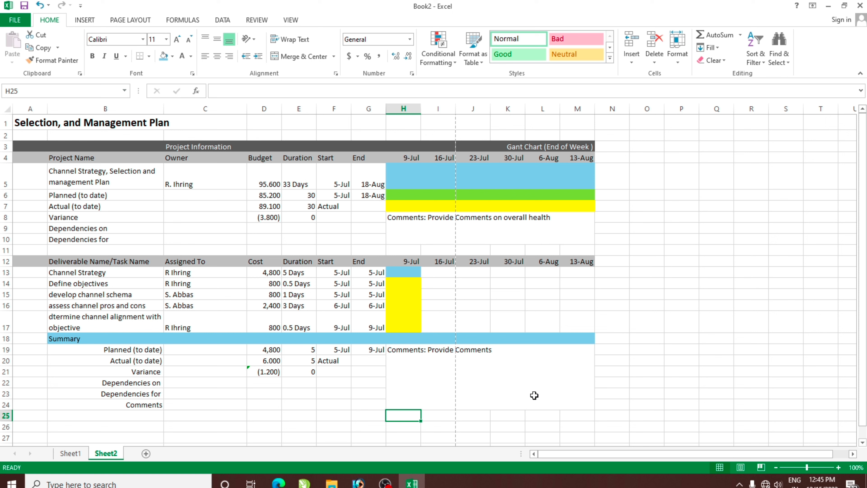
Make 'Comments:' bold in both the H19 and H8 comment boxes.
double_click(421, 359)
left_click(424, 351)
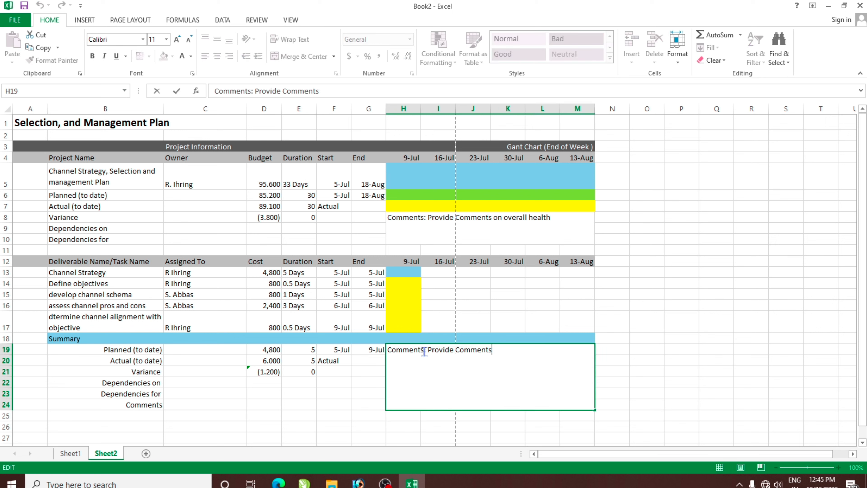
left_click_drag(424, 351, 388, 350)
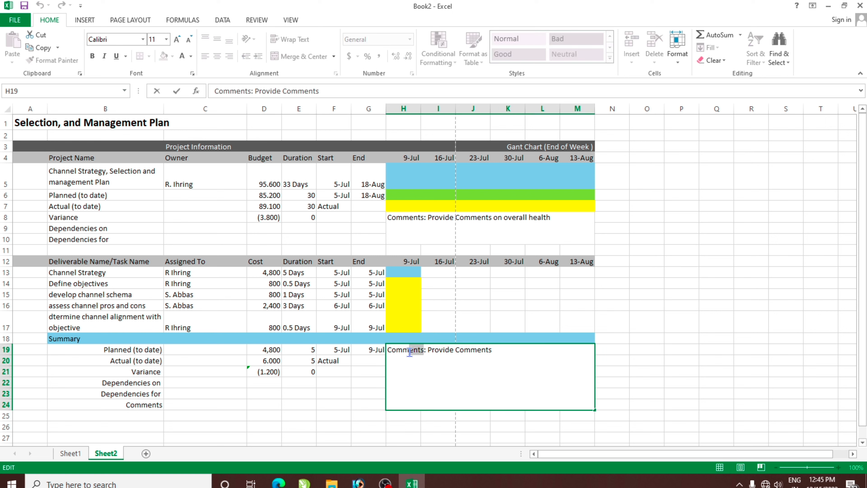
left_click(91, 56)
left_click(438, 384)
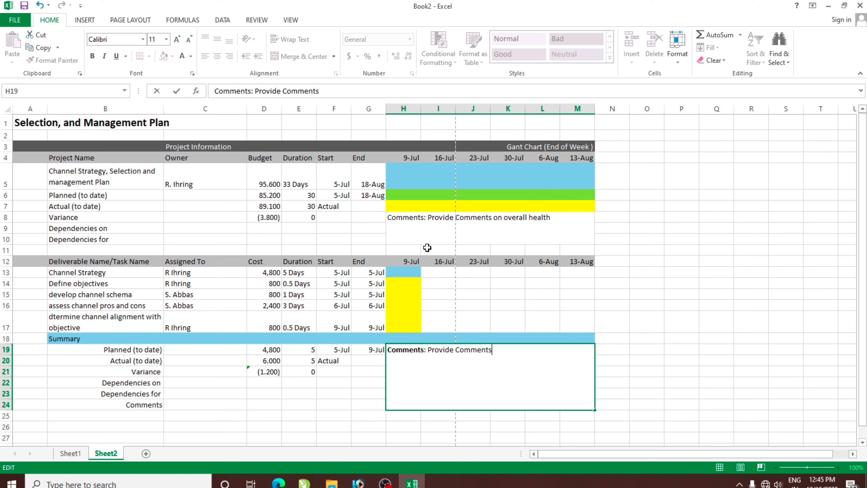
left_click(424, 223)
double_click(426, 218)
left_click_drag(426, 218, 388, 218)
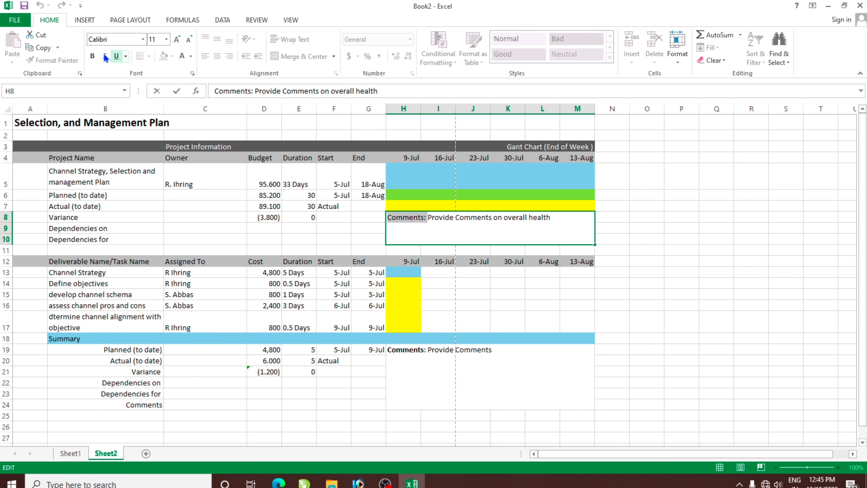
left_click(93, 56)
left_click(485, 307)
left_click(482, 392)
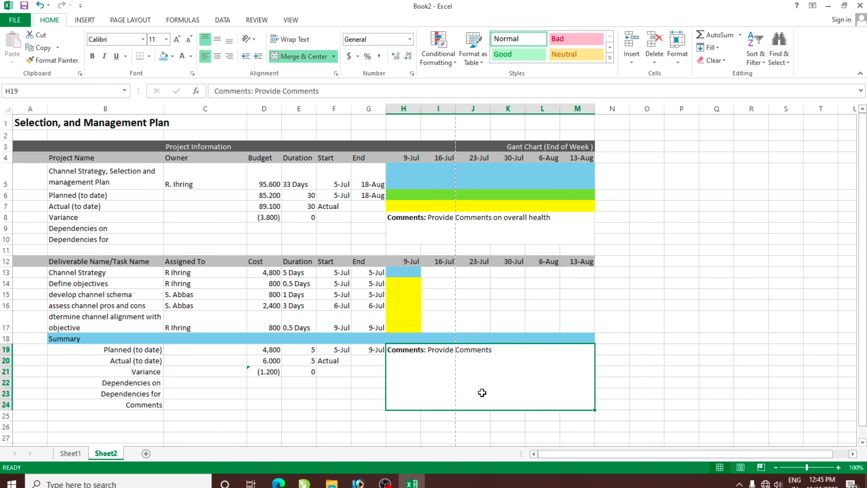
Copy the grey header row 12 and paste it into row 26.
left_click(346, 383)
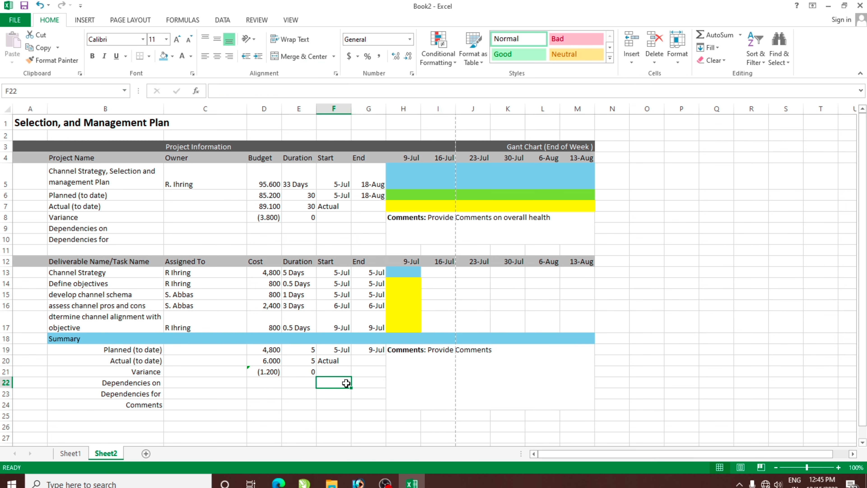
scroll(346, 383, "down", 2)
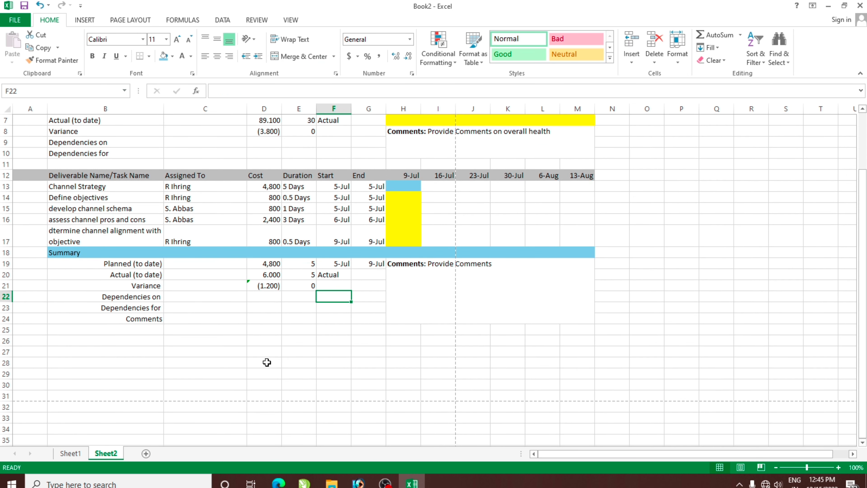
left_click(243, 362)
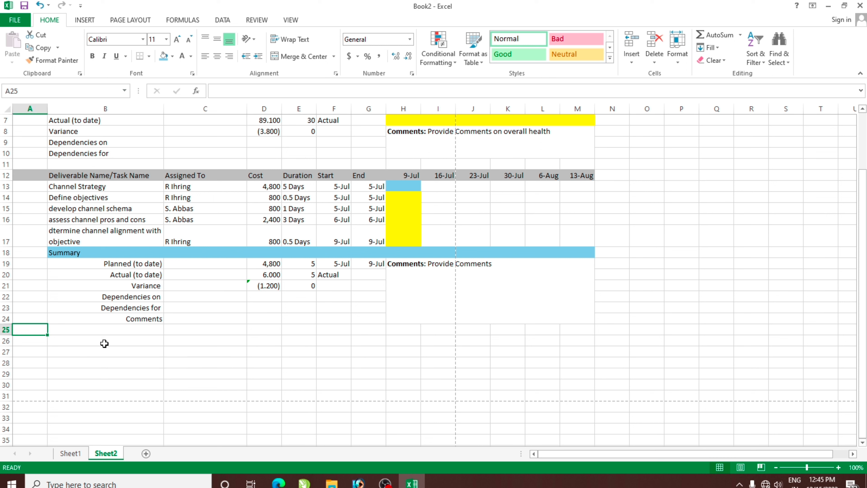
left_click(85, 339)
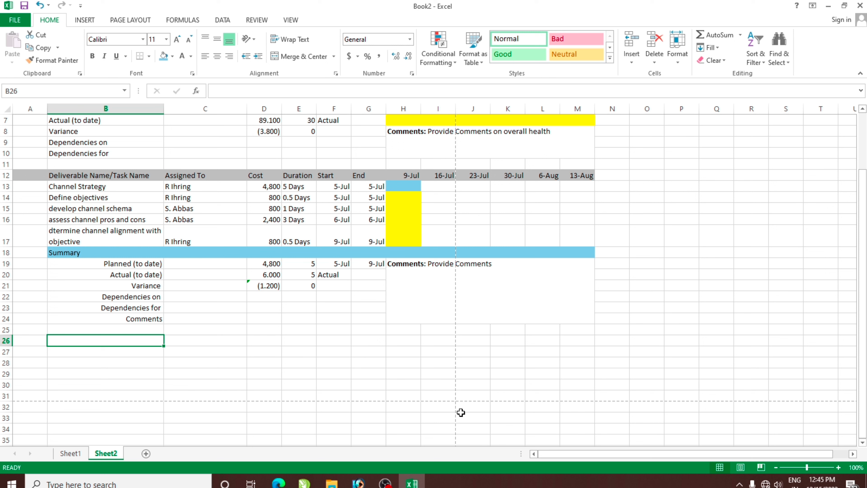
left_click(219, 330)
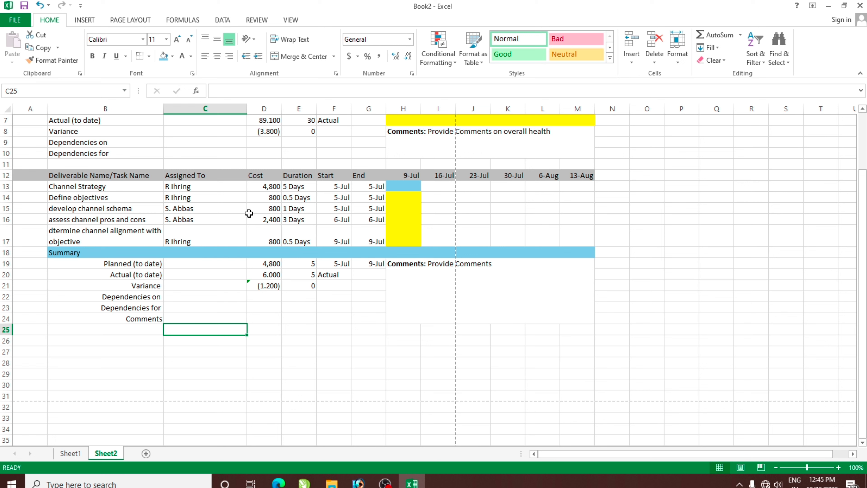
left_click(30, 174)
left_click(6, 175)
right_click(6, 175)
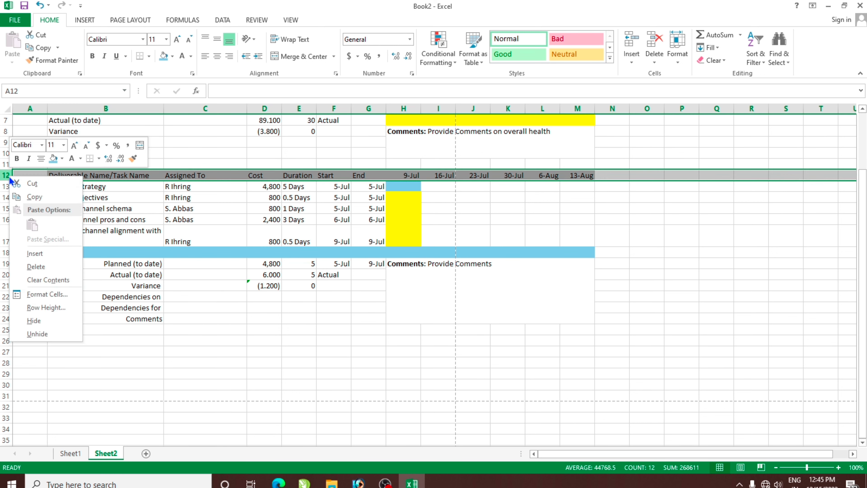
left_click(34, 198)
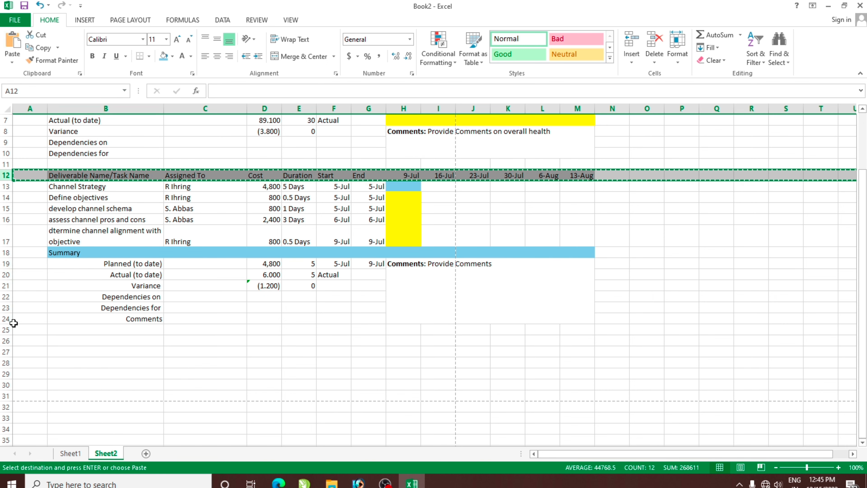
left_click(2, 340)
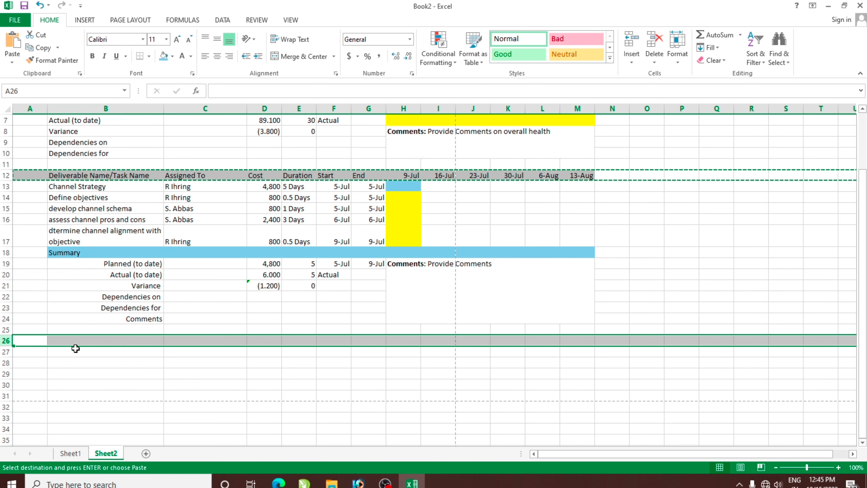
key("Return")
left_click(204, 371)
Enter 'Channel plan' in B27 with the calendar and high-level positioning tasks below it.
left_click(72, 351)
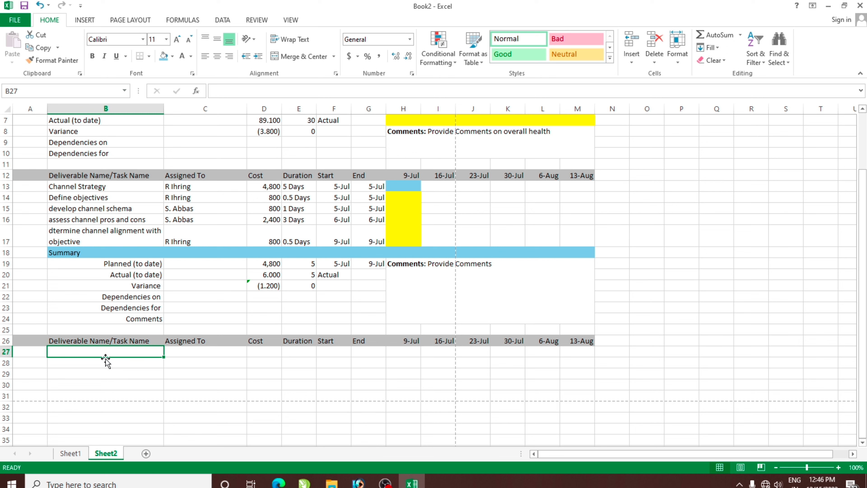
type("Channe")
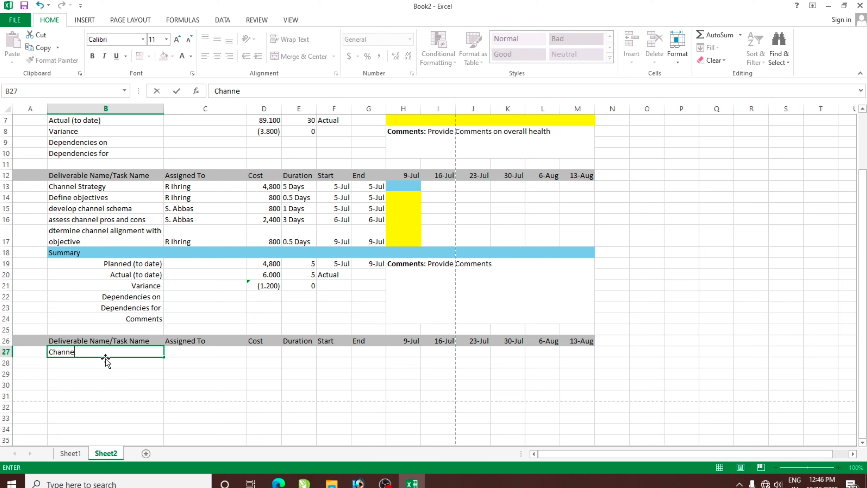
type("l plan")
key("Return")
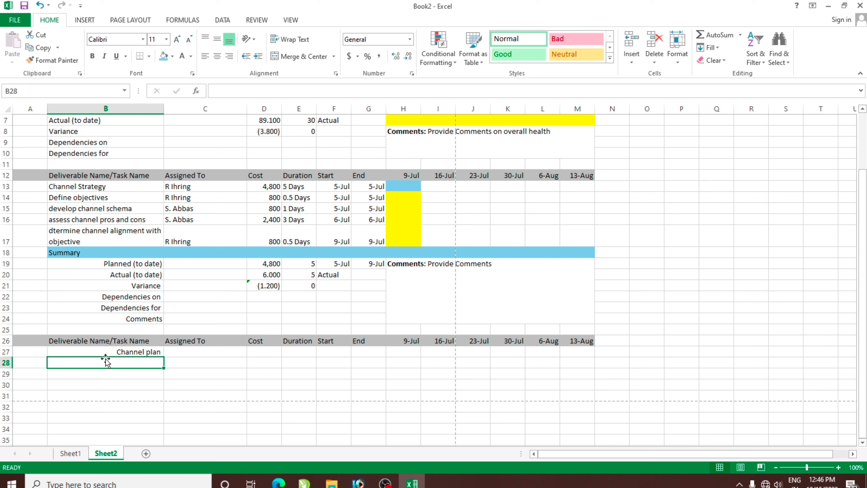
type("Devel")
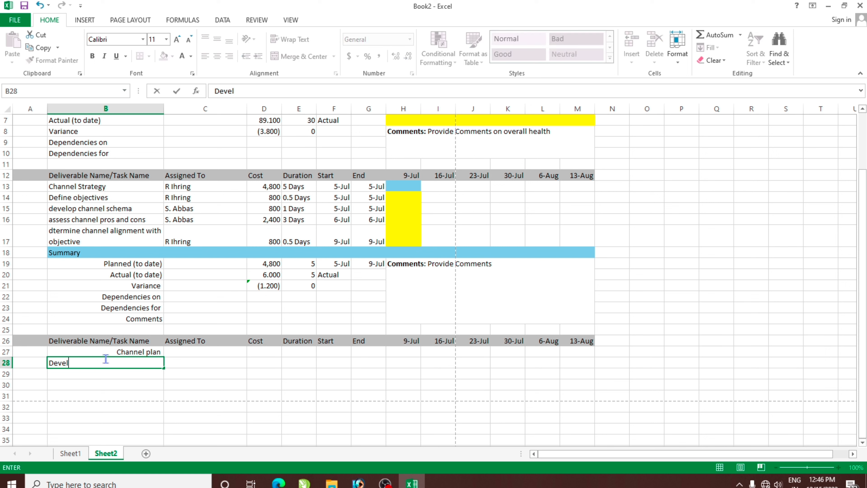
type("op chan")
type("nel tra")
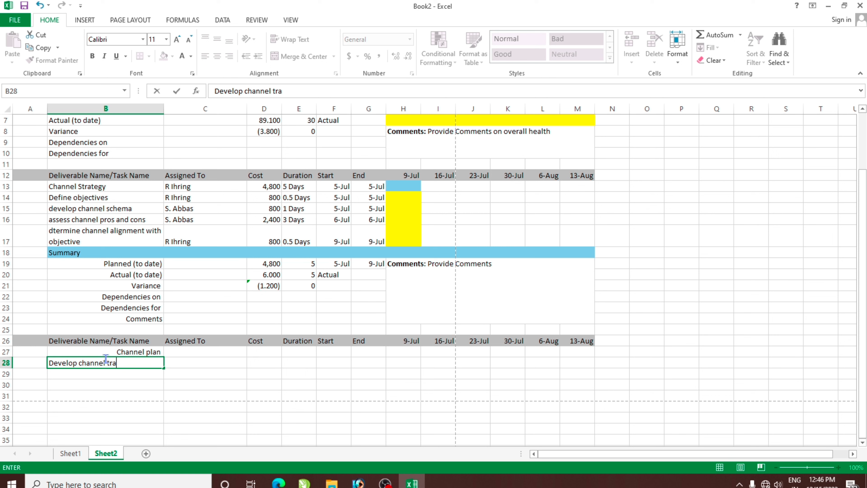
type("cti")
type("cal ")
type("cele")
key("BackSpace")
key("BackSpace")
key("BackSpace")
type("alender")
key("Return")
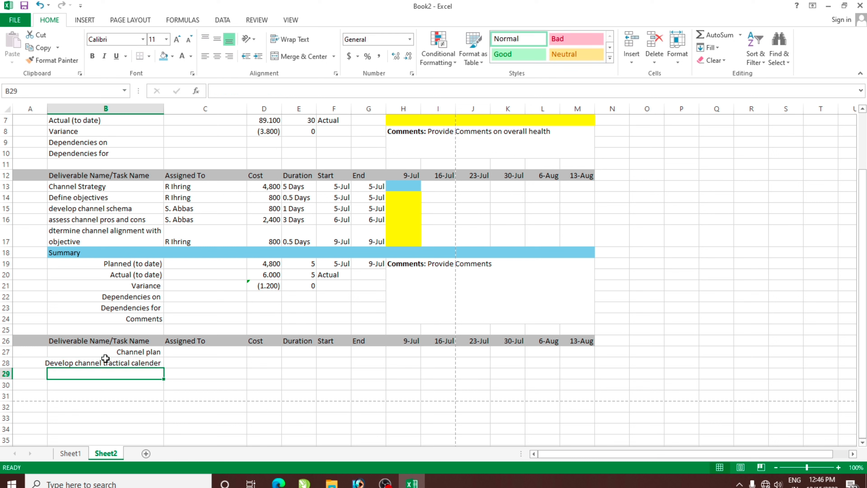
type("Develop")
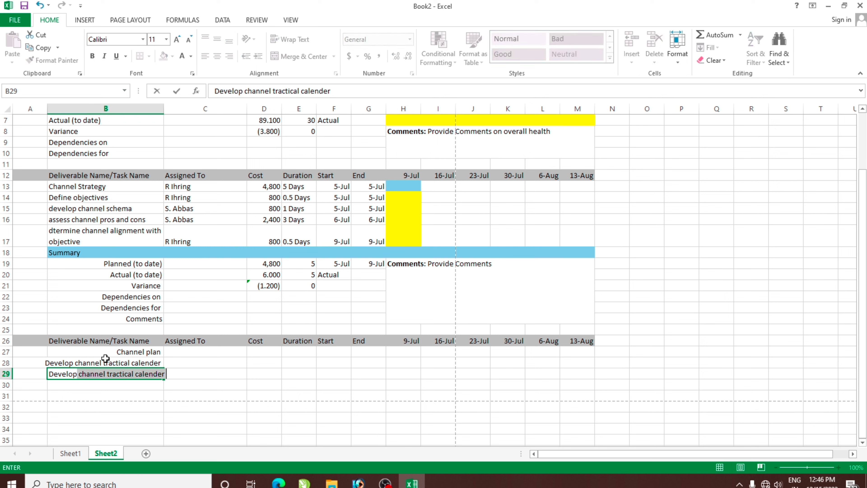
type(" highlevel")
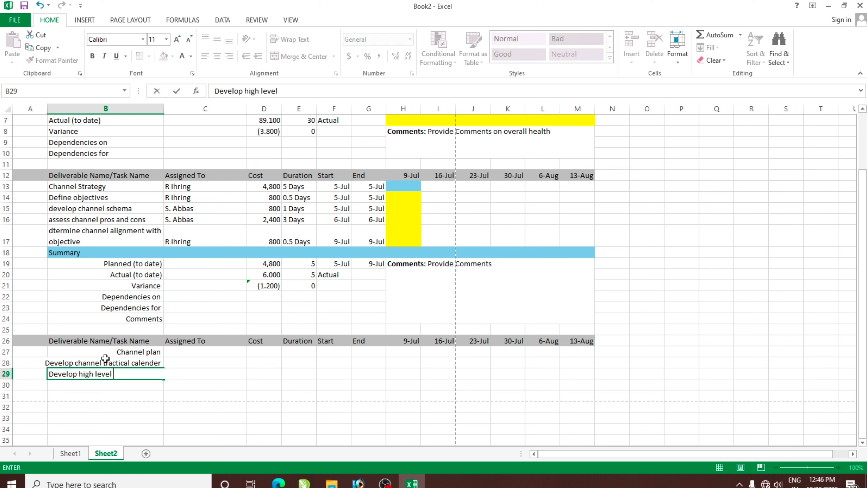
type(" position")
type("ing for prefer")
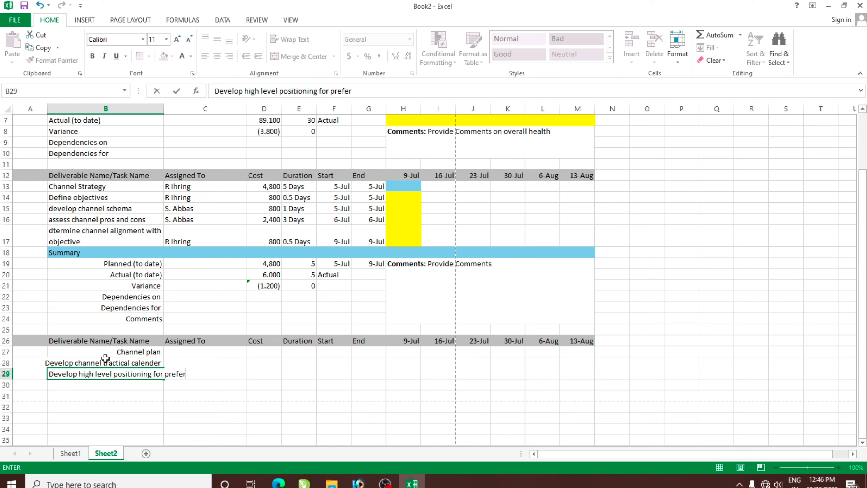
type("red channel ty")
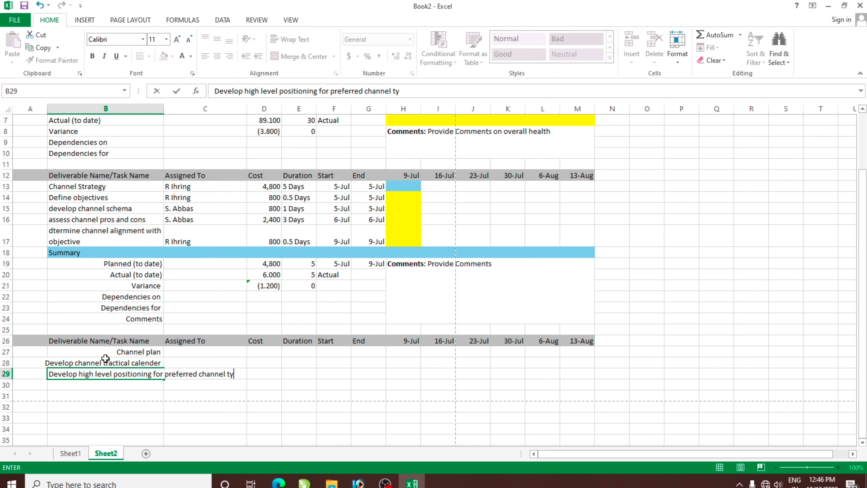
type("pe")
key("Return")
Left-align B28:B29 and wrap the positioning task in B29 onto two lines.
left_click_drag(105, 362, 104, 373)
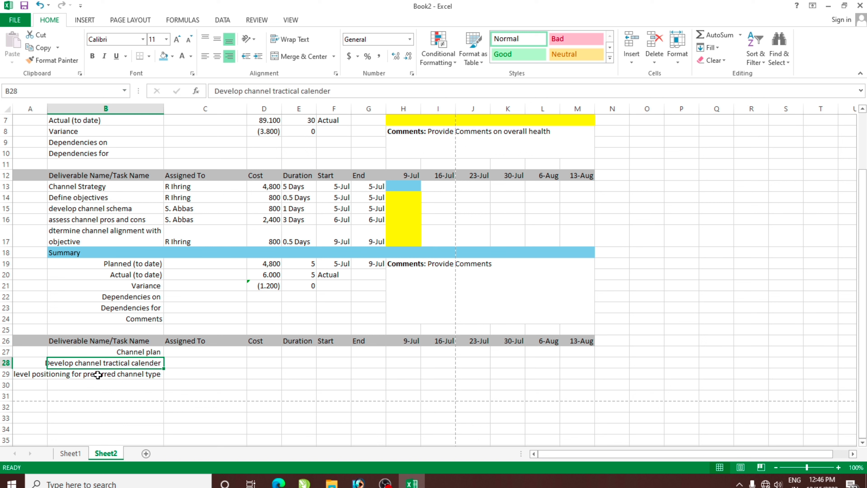
left_click(204, 56)
left_click(137, 396)
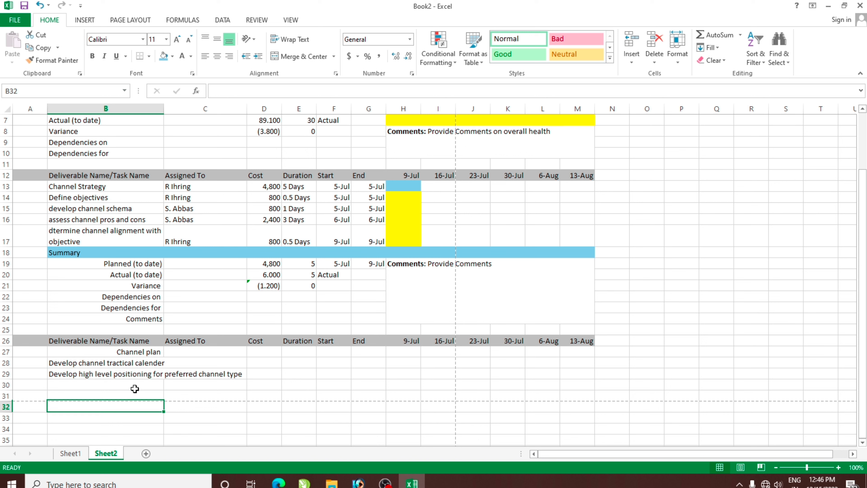
left_click(138, 374)
left_click(299, 40)
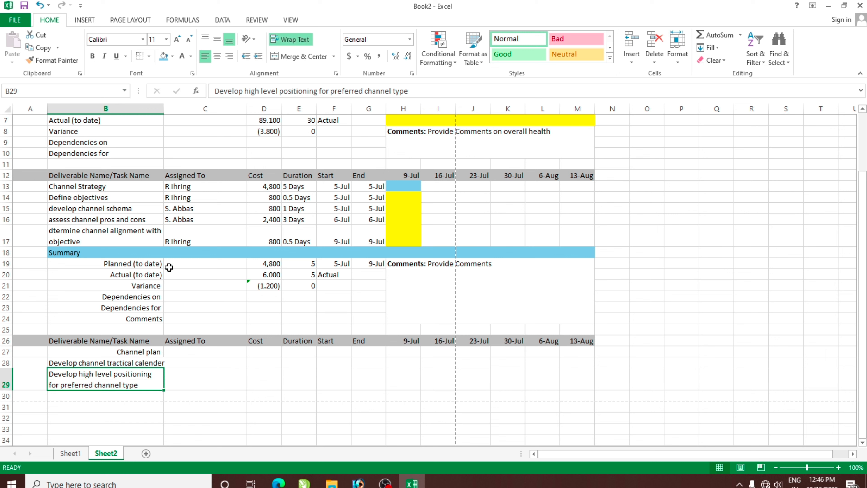
left_click(119, 363)
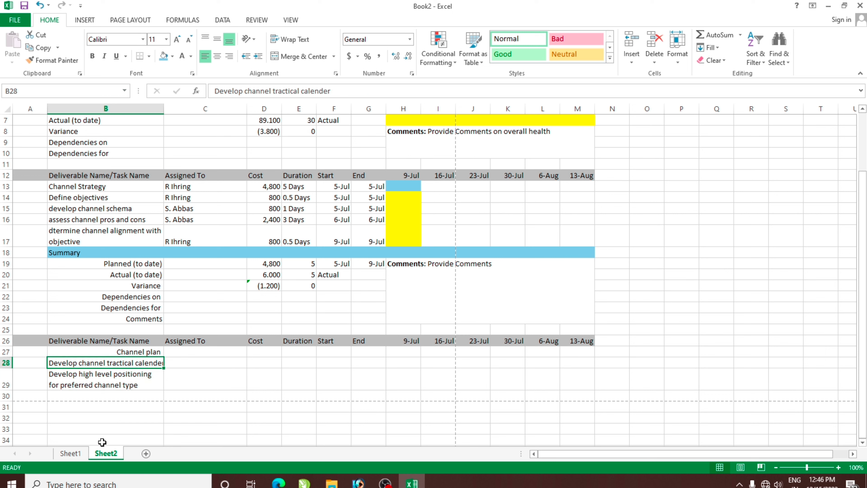
Add the 'Develop pricing discuounts and promotion guidelines' task in B30 and wrap it.
left_click(99, 396)
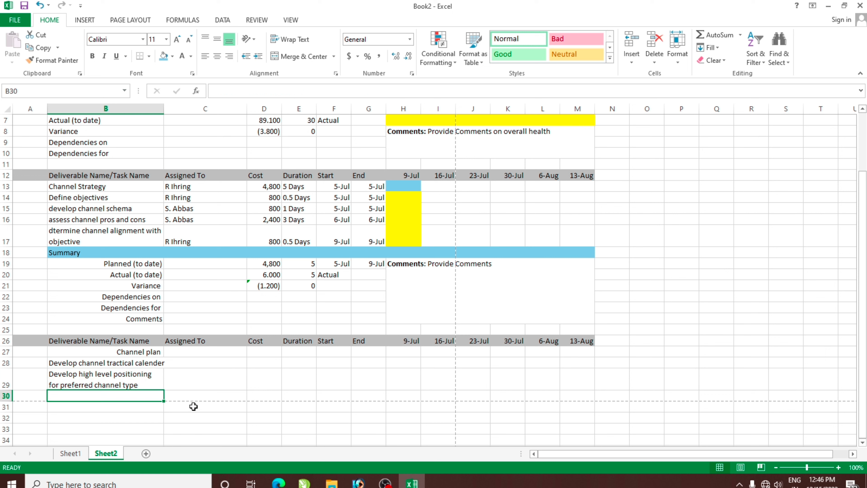
type("Deve")
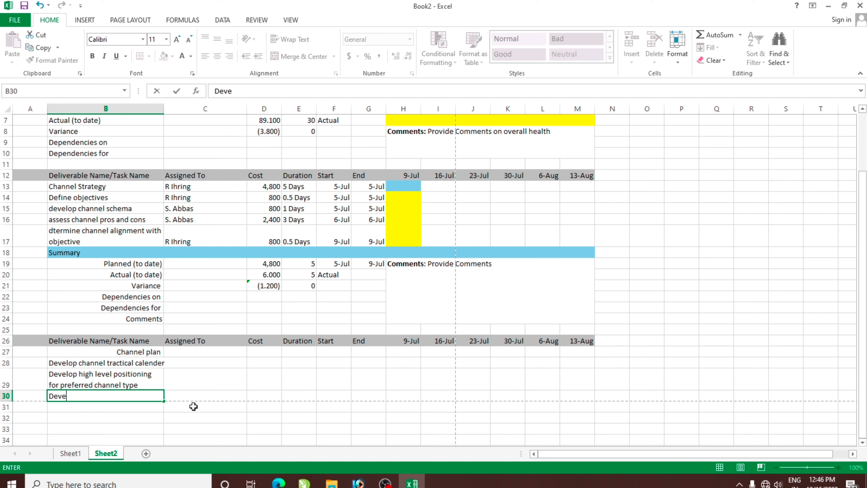
type("lp")
key("BackSpace")
type("op")
type(" pricing")
type(" d")
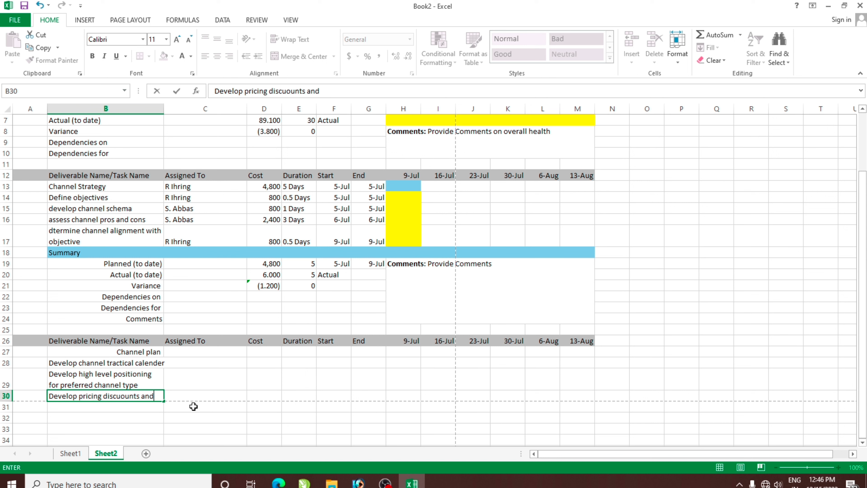
type("iscuounts and promotion gui")
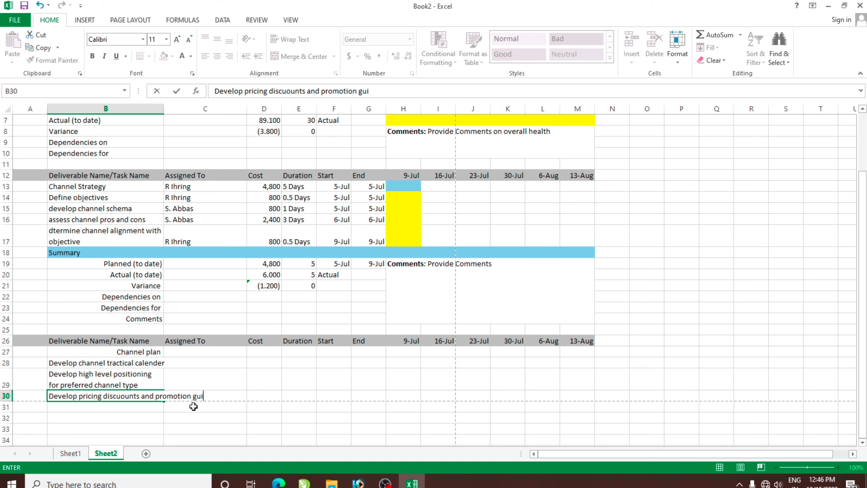
type("delines")
key("Return")
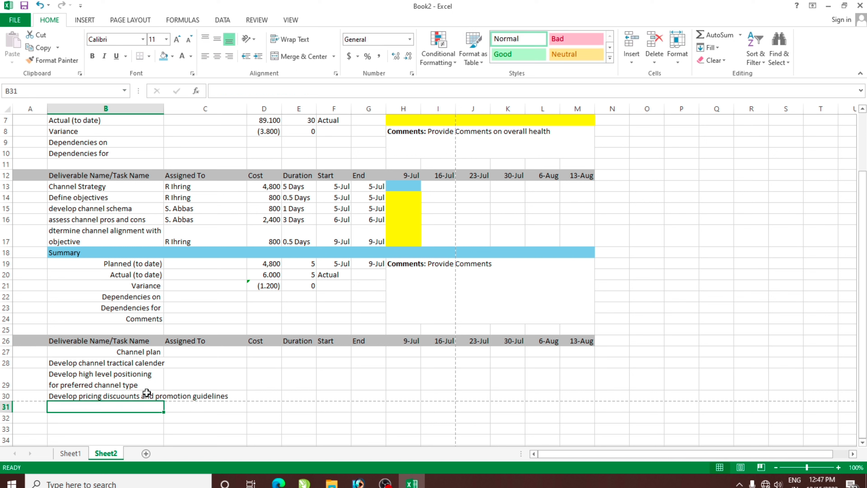
left_click(140, 394)
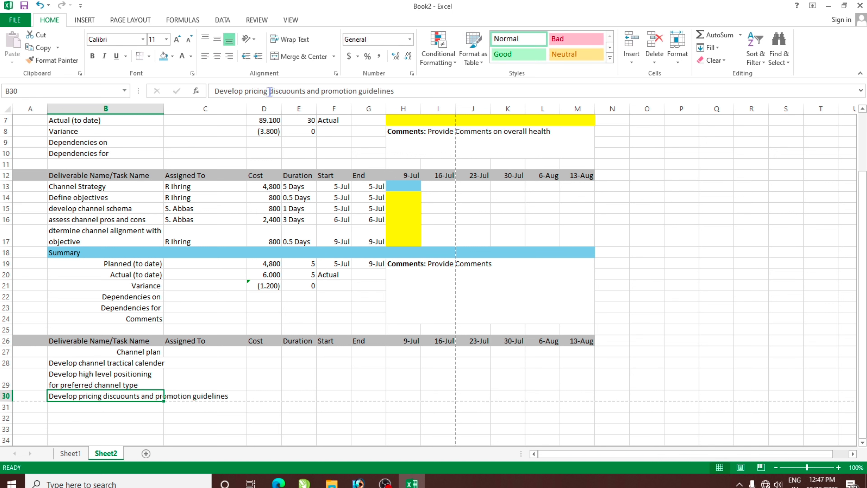
left_click(296, 40)
left_click(105, 419)
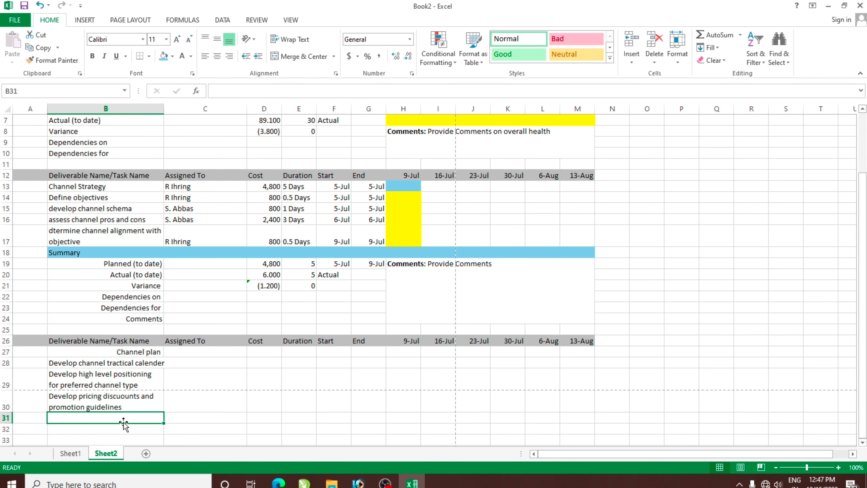
Add 'Define channel functions', 'develp a budget for oeverall' and 'develop channel' in B31:B33.
scroll(124, 421, "down", 2)
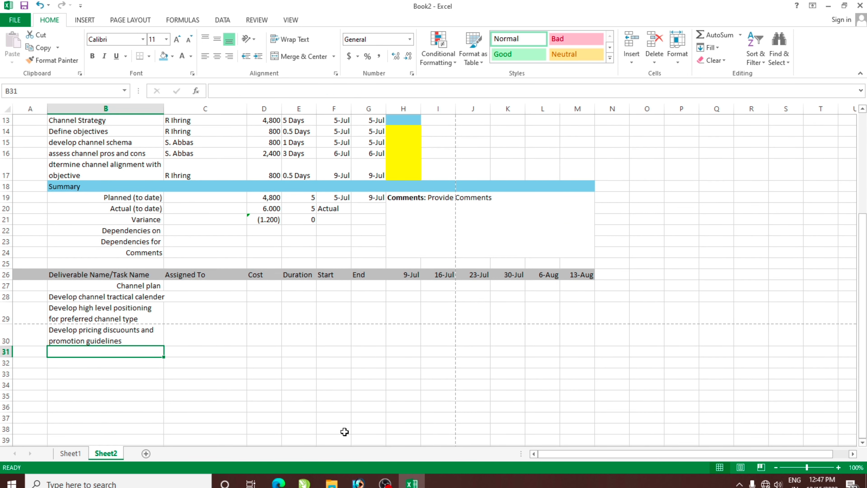
type("De")
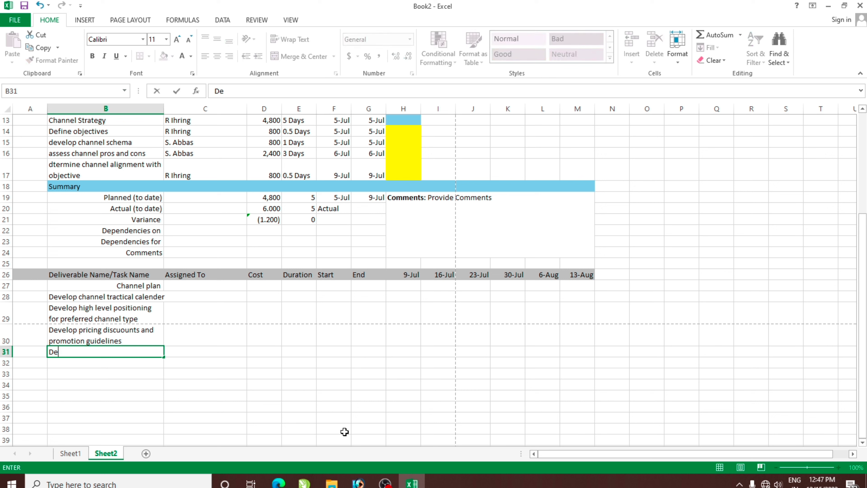
type("fine chann")
type("el functions")
key("Return")
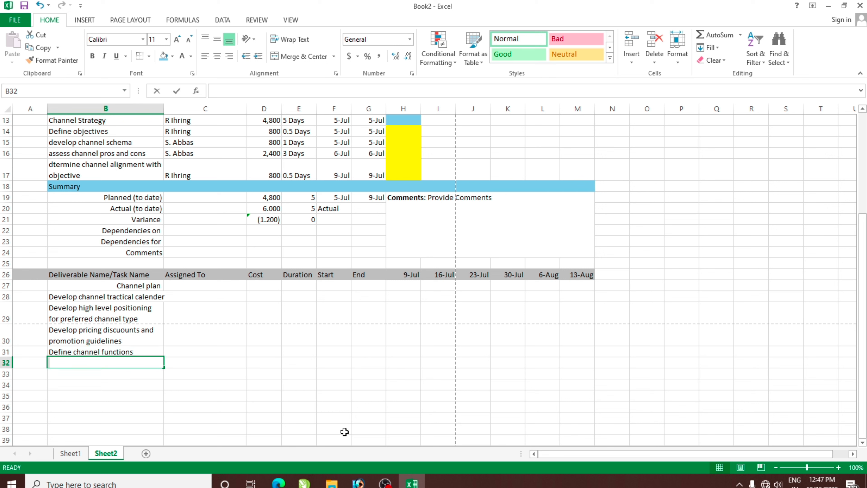
type("develp a bu")
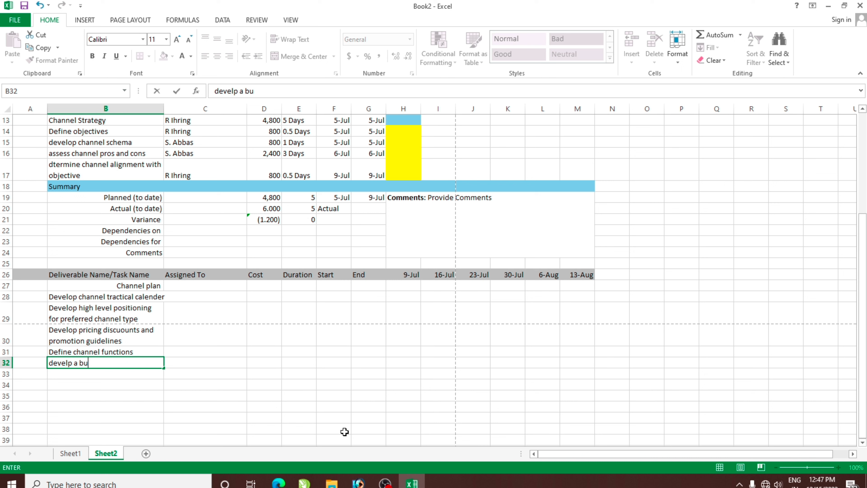
type("dget for oever")
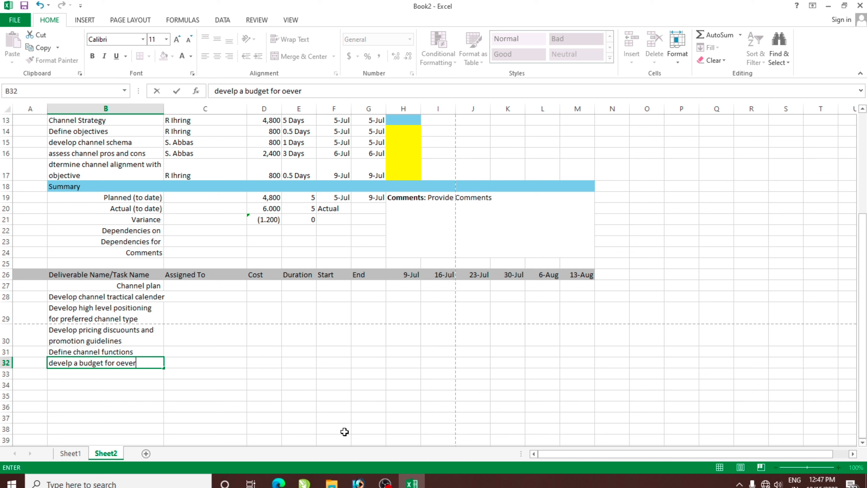
type("all")
key("Return")
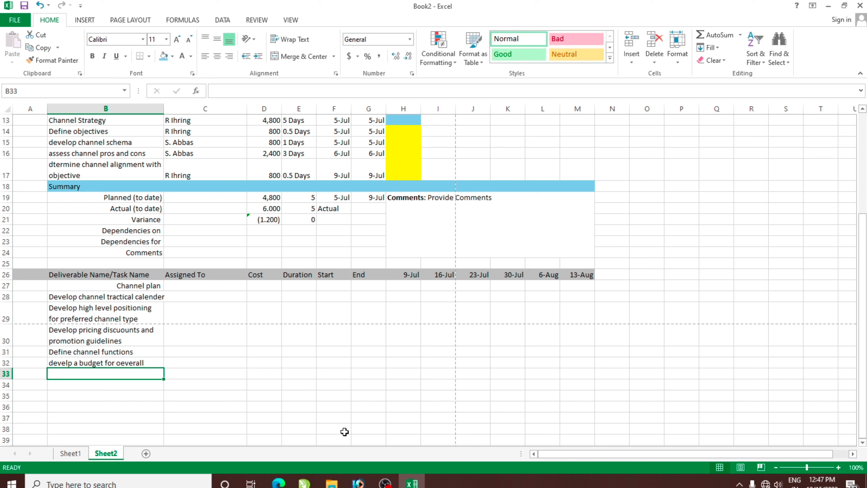
type("develop c")
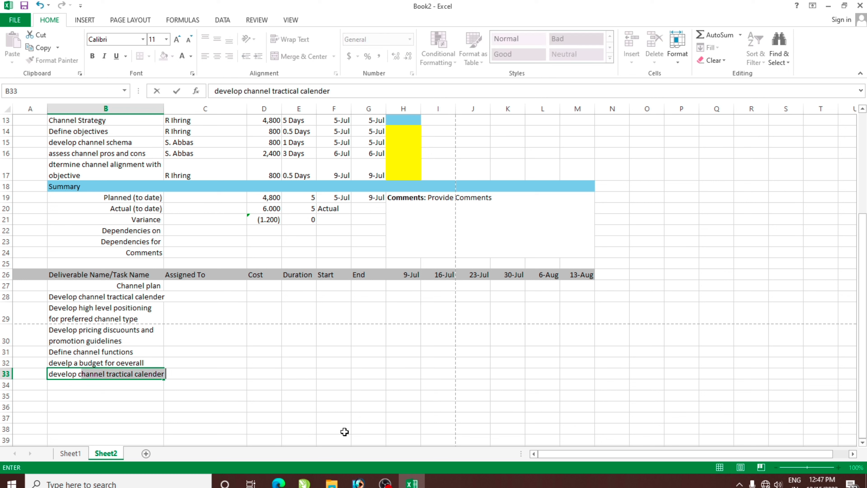
type("hannel")
key("BackSpace")
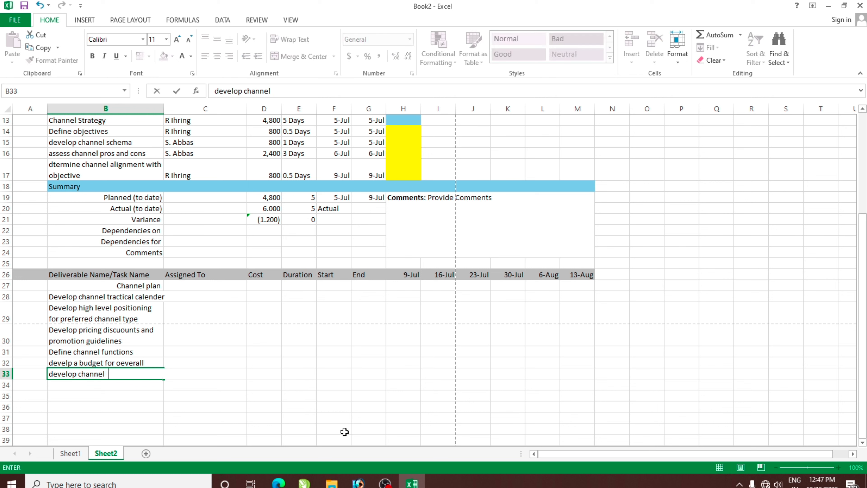
key("Return")
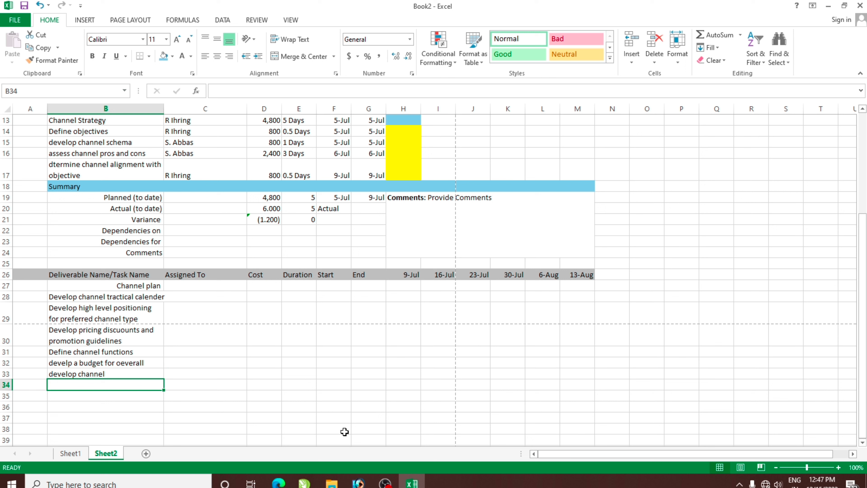
left_click(227, 386)
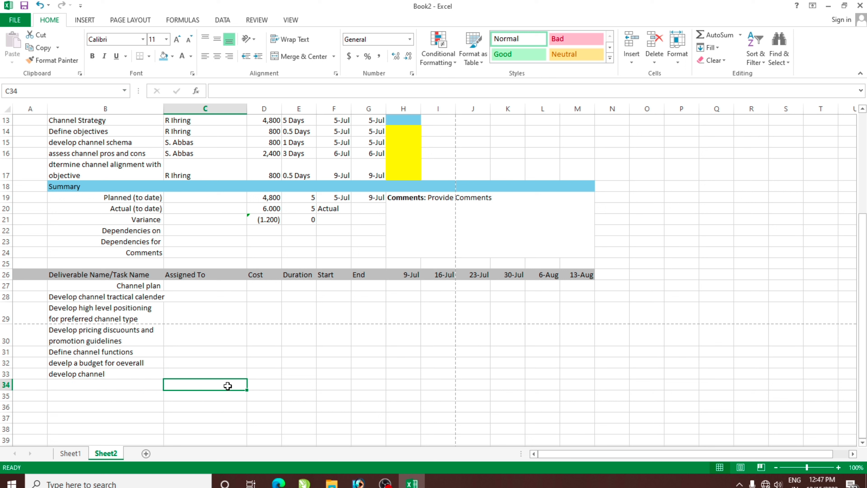
Enter the Channel plan assignee in C27, correcting the initial to a capital letter.
left_click(204, 286)
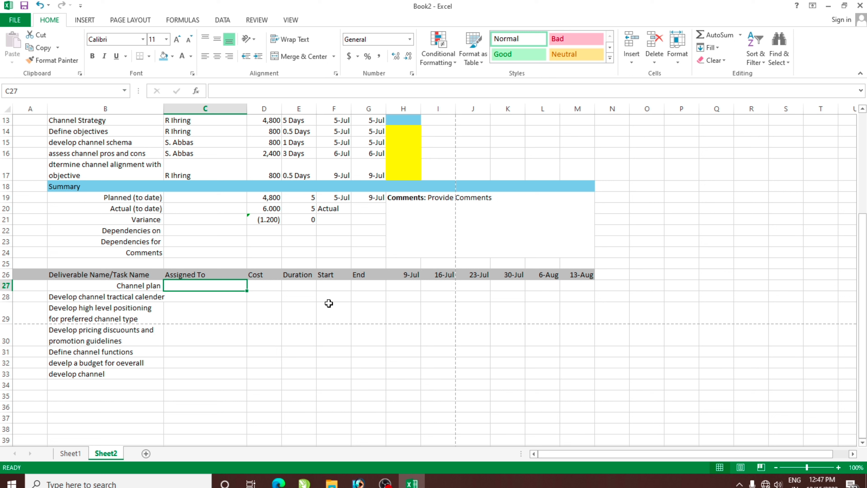
type("d. Dani")
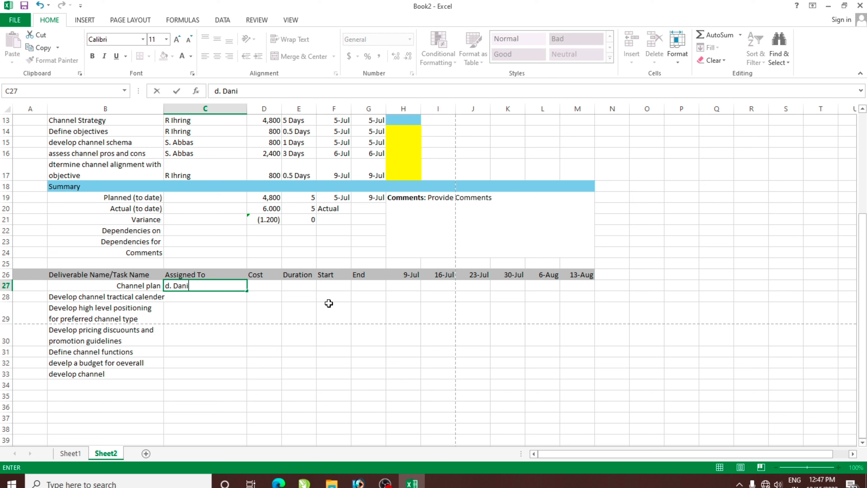
type("els")
key("Return")
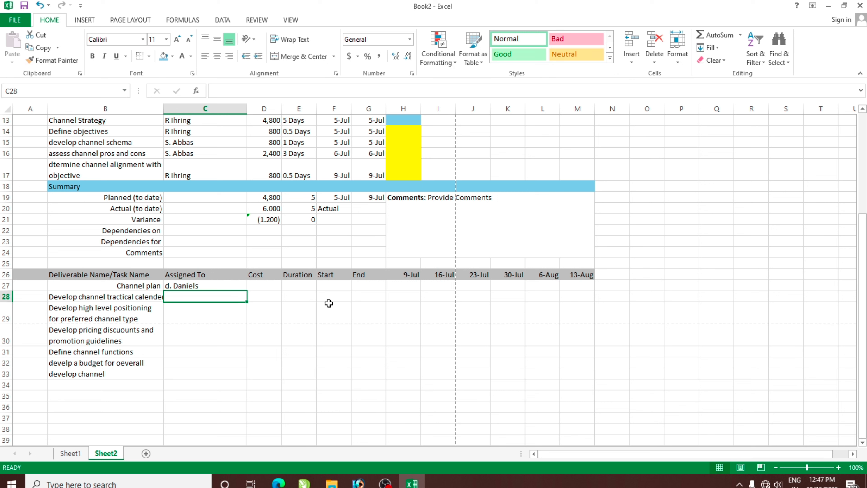
type("b")
type(" Da")
key("BackSpace")
key("BackSpace")
key("BackSpace")
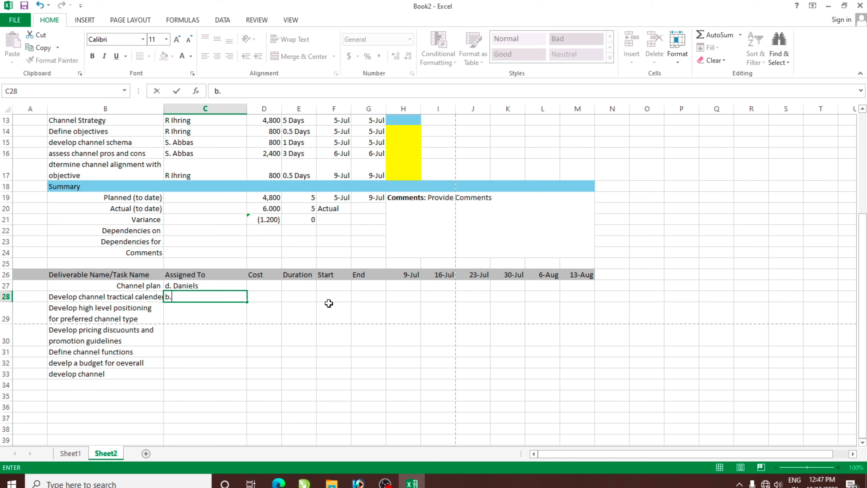
key("BackSpace")
key("BackSpace")
key("Up")
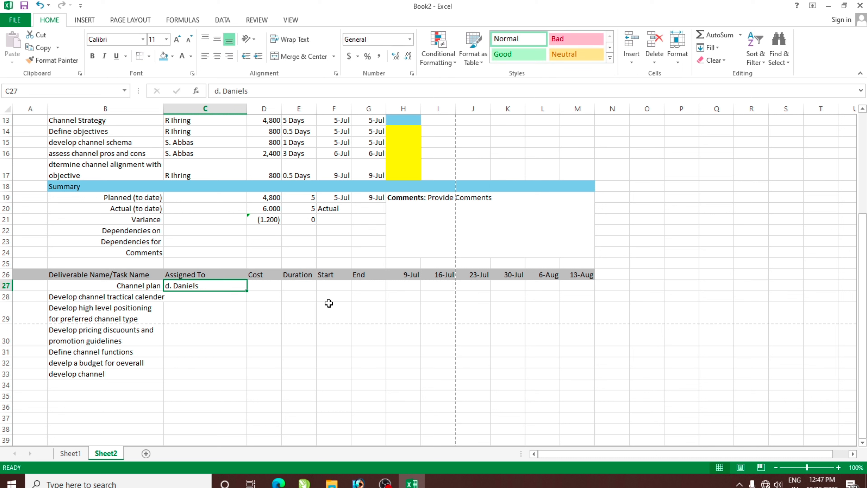
key("F2")
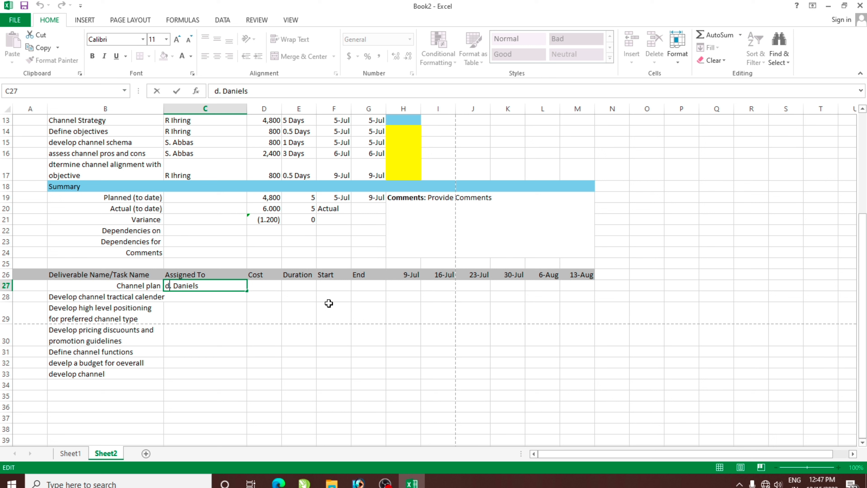
key("BackSpace")
type("D")
key("Return")
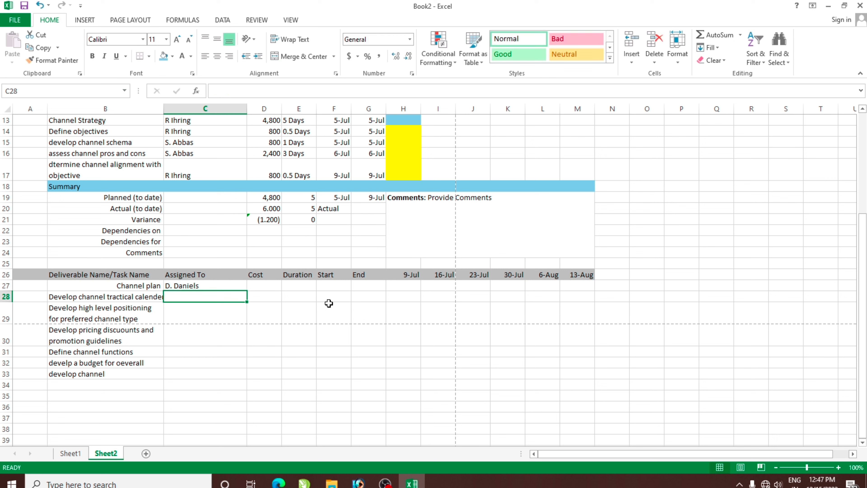
Enter the assignees for the calendar, positioning and pricing guidelines tasks in C28:C30.
type("B")
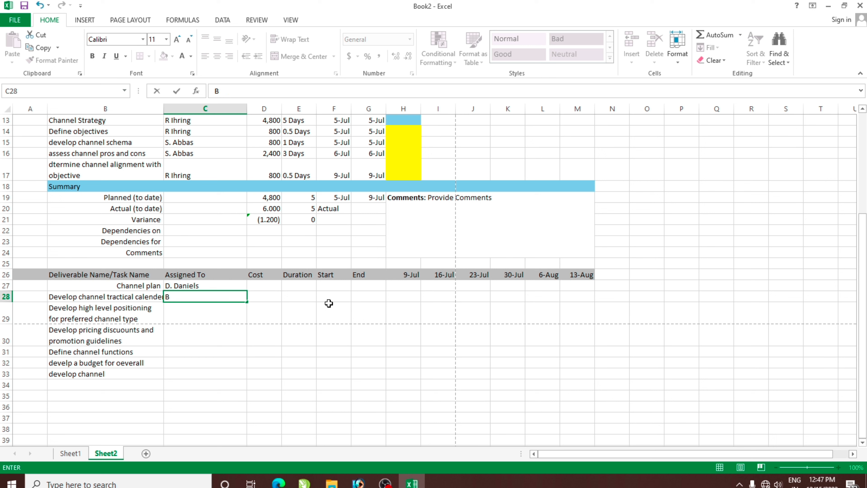
type(". Gage")
key("Return")
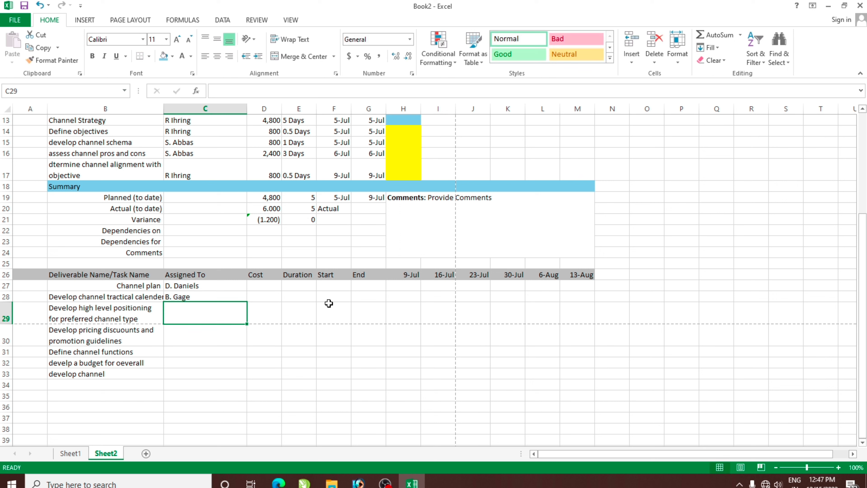
type("R I")
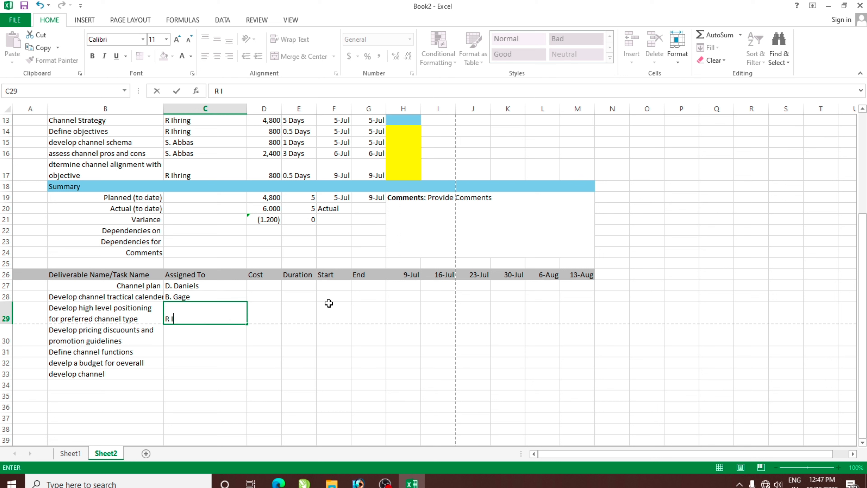
type("hing")
key("Return")
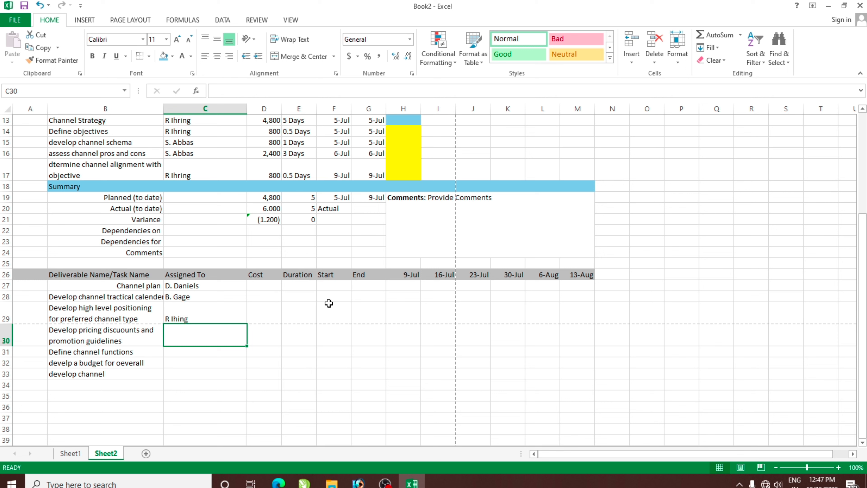
type("R Ihing")
key("Return")
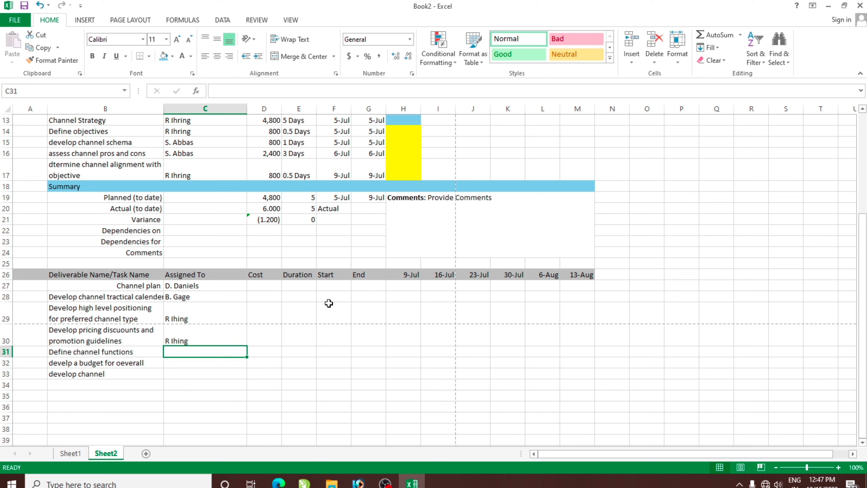
Copy the Channel plan assignee from C27 into C31 for Define channel functions.
left_click(194, 286)
key("ctrl+c")
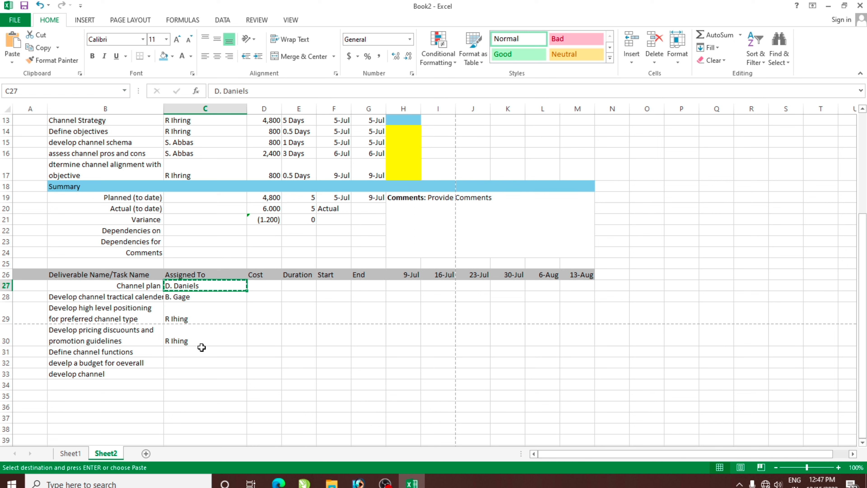
left_click(201, 351)
key("Return")
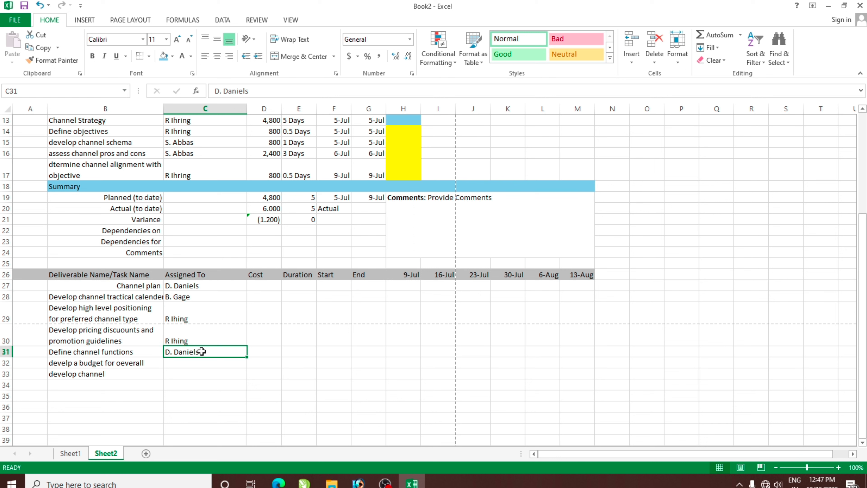
Give the budget task two shared assignees in C32 and fill them down to C33.
left_click(203, 361)
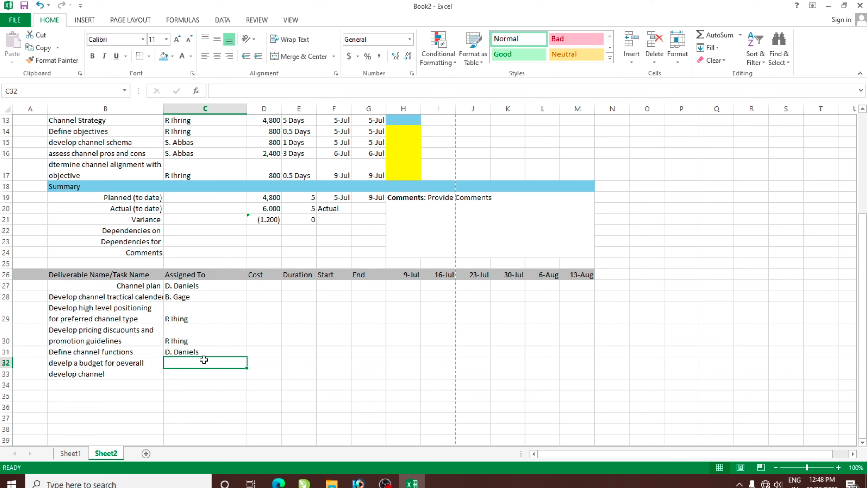
type("Daniels")
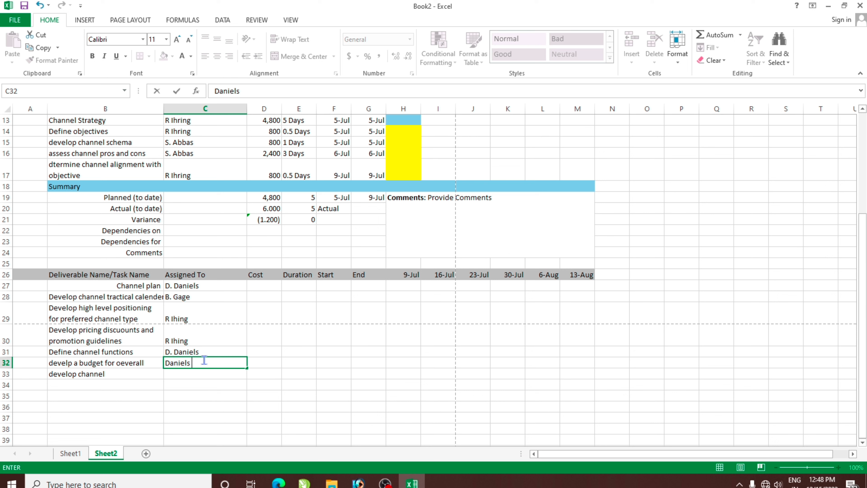
type(" /")
key("BackSpace")
key("BackSpace")
type("S. A")
type("bbas")
key("Return")
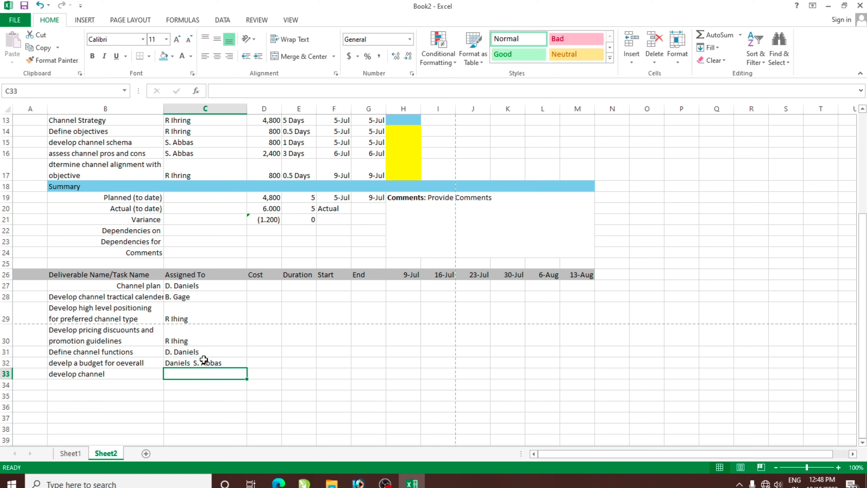
key("ctrl+d")
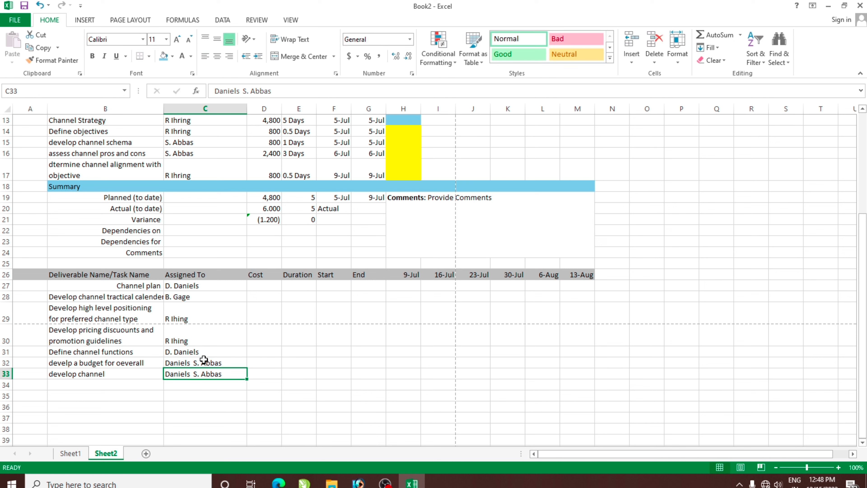
left_click(288, 399)
Enter costs 2400, 1200, 1600, 8800, 4000, 5600 and 2800 into D27:D33.
left_click(262, 285)
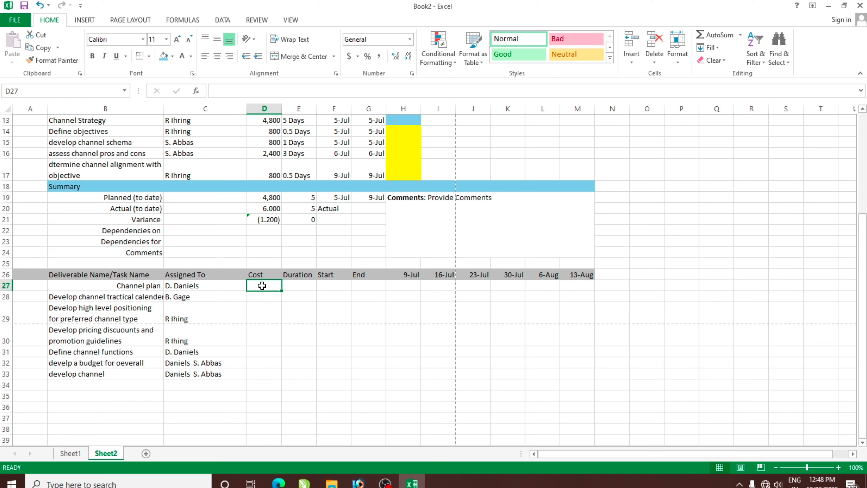
type("2400")
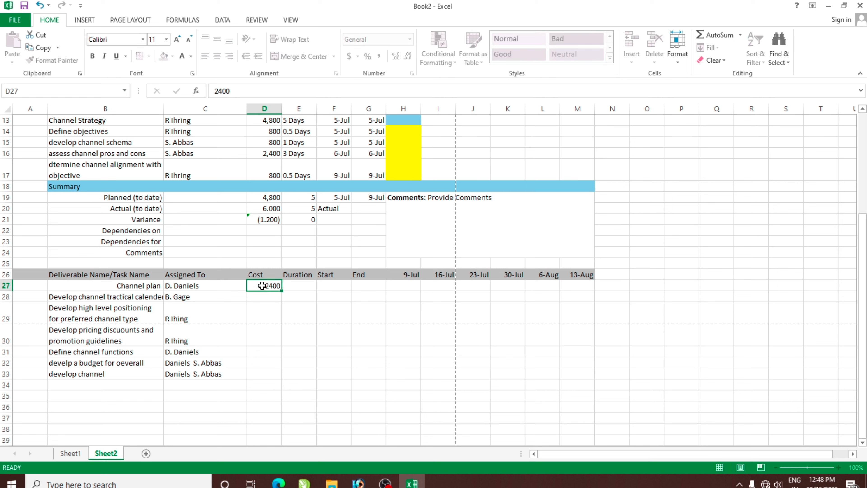
key("Return")
type("1")
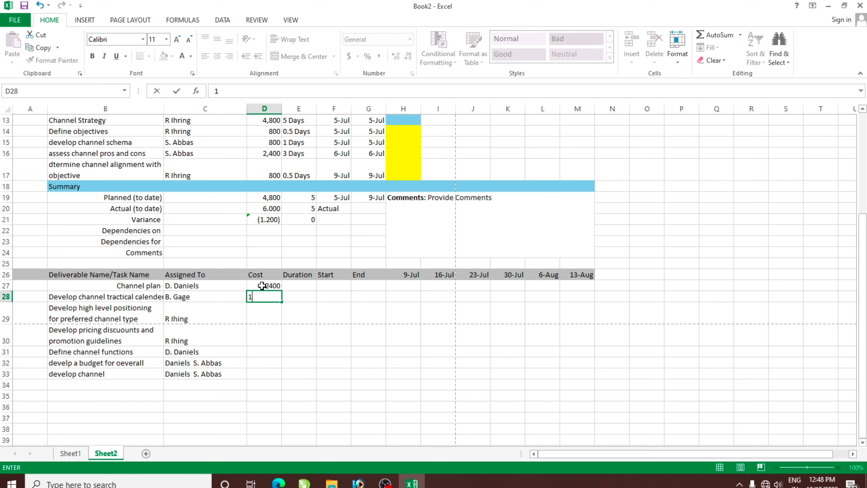
type("200")
key("Return")
type("1600")
key("Return")
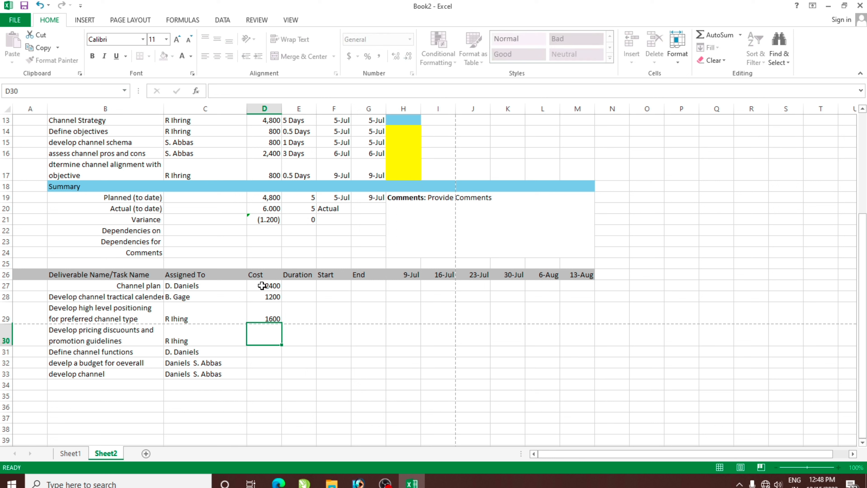
type("8800")
key("Return")
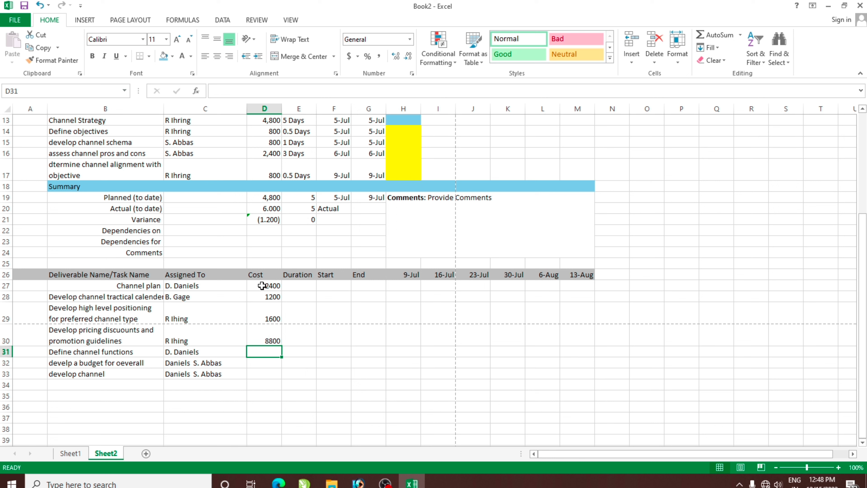
type("4000")
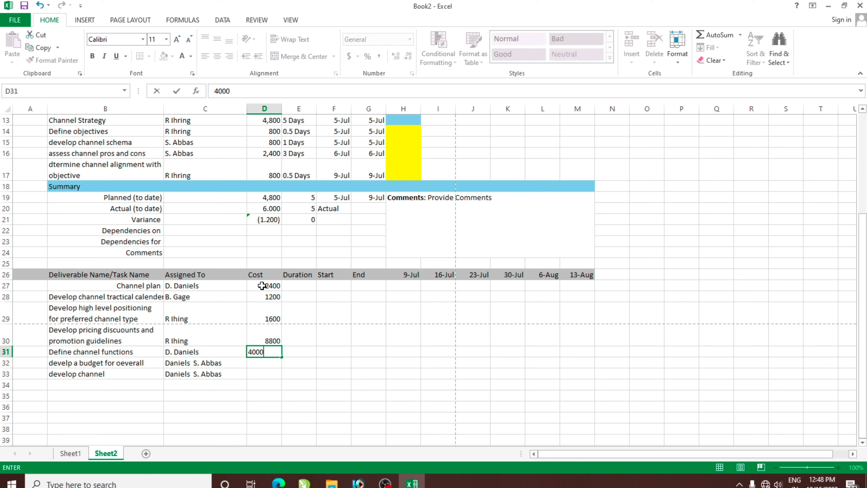
key("Return")
type("5600")
key("Return")
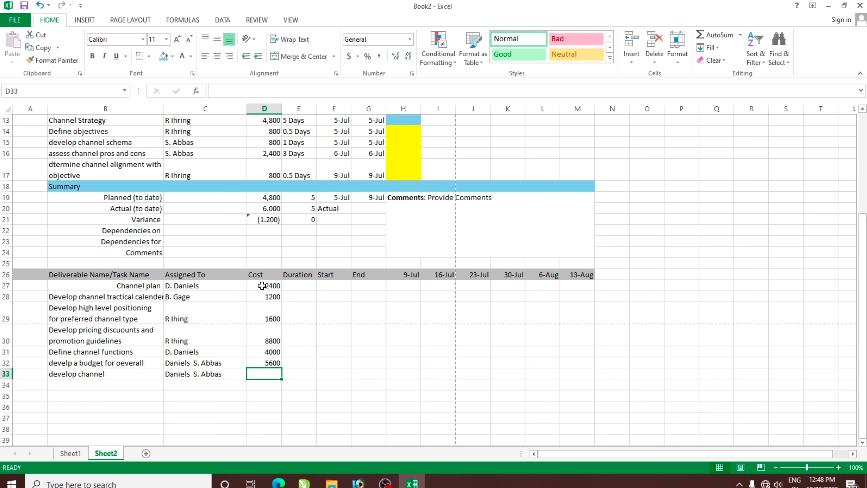
type("2800")
key("Return")
Clear the stray values accidentally entered below the table in D34 and D35.
type("24")
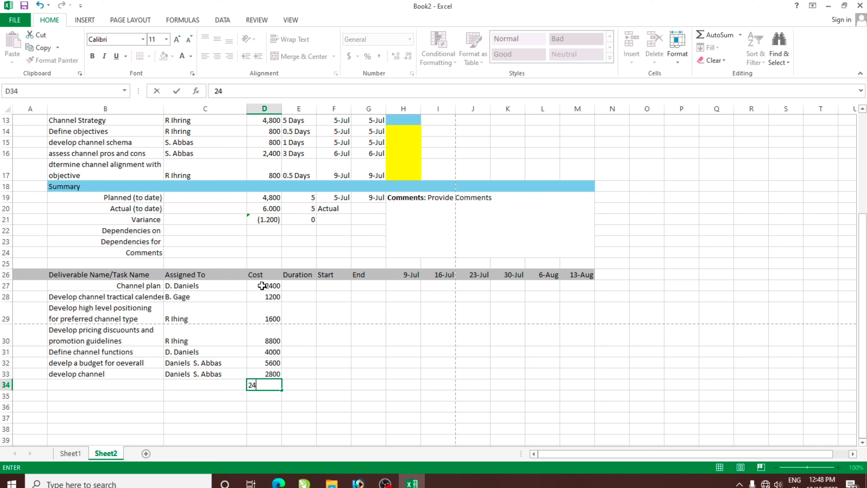
type("000")
key("Return")
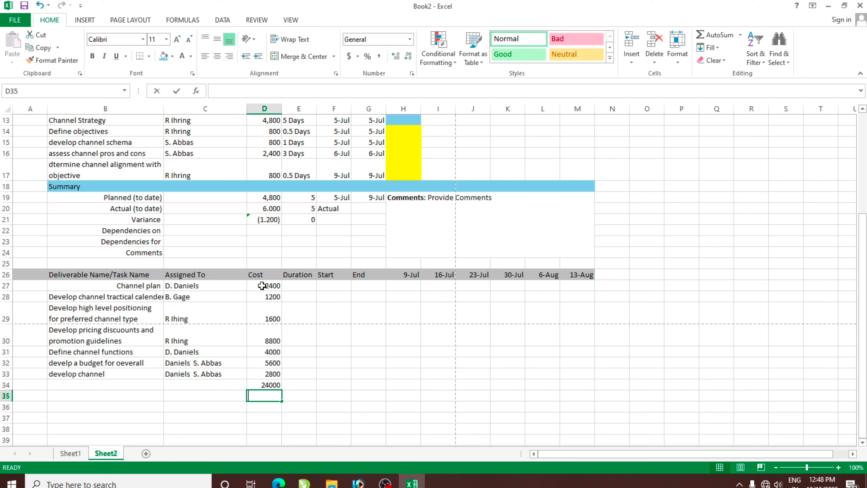
type("2")
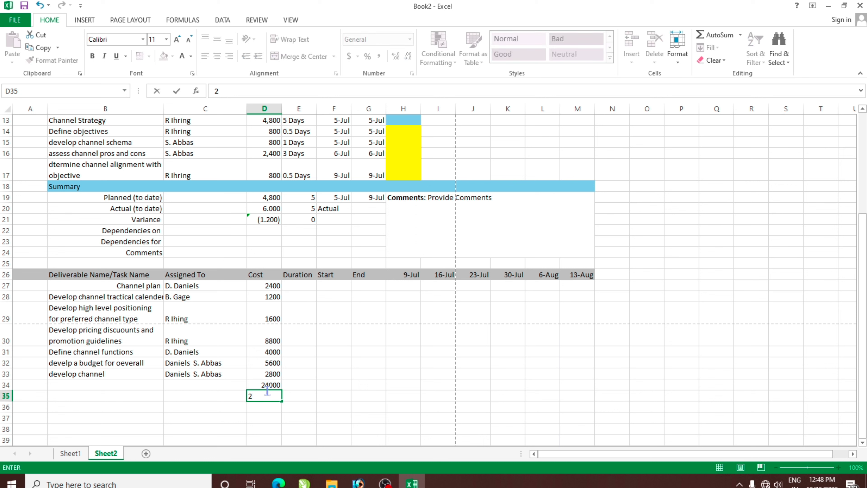
double_click(265, 384)
key("BackSpace")
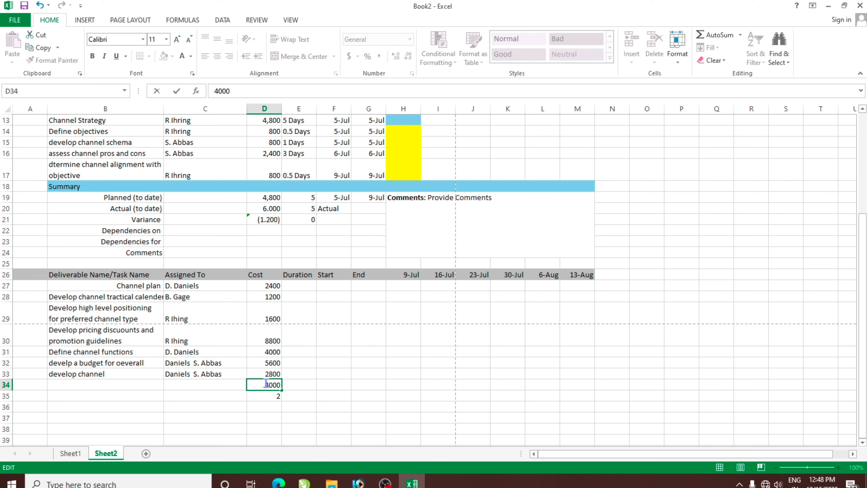
key("Delete")
key("Delete")
key("Delete")
key("Delete")
type("400")
key("Return")
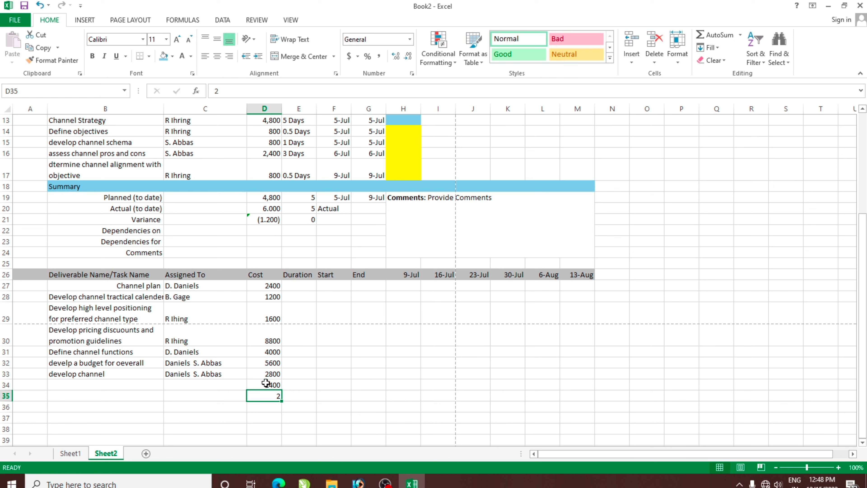
type("400")
key("Return")
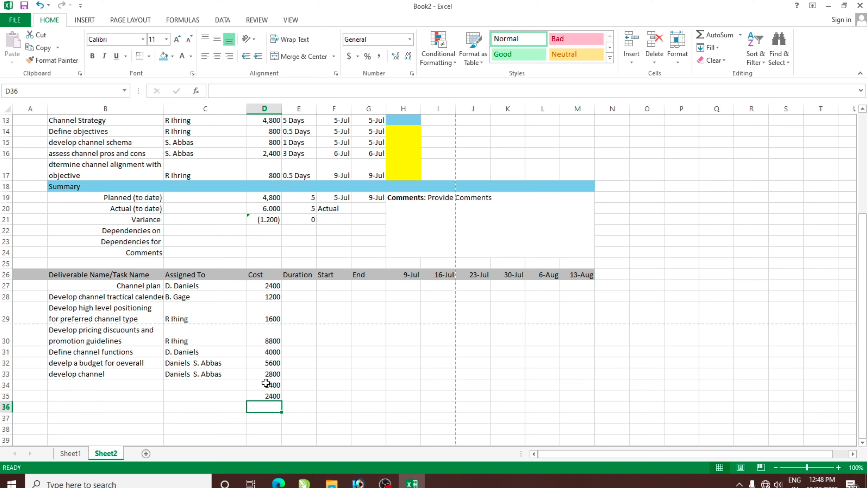
left_click(263, 385)
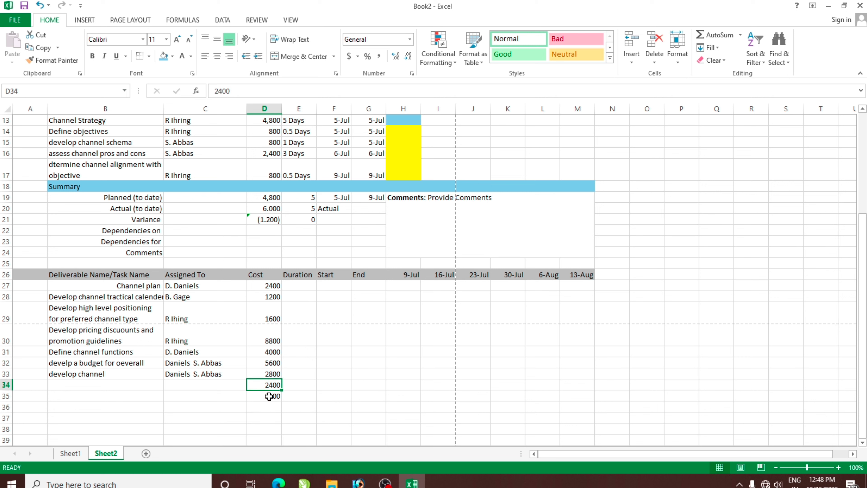
key("Delete")
left_click(269, 396)
key("Delete")
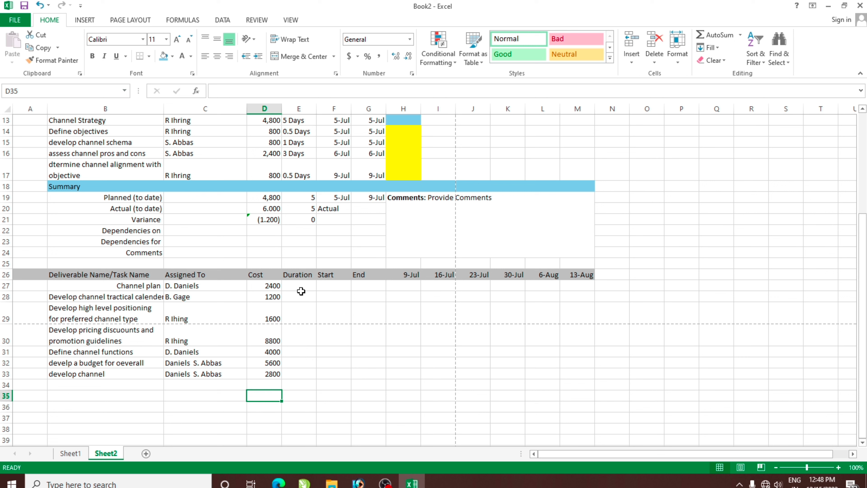
left_click(301, 291)
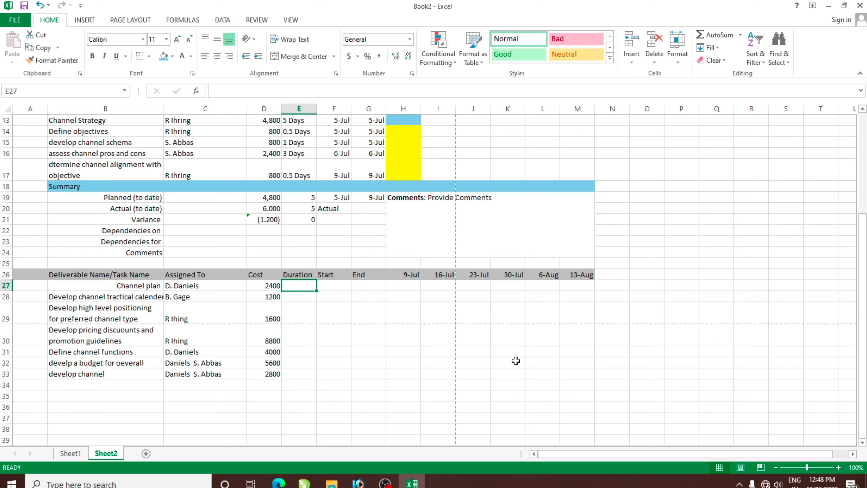
Enter durations 7 Day, 1 Day and 1 Day for the first three tasks.
type("7")
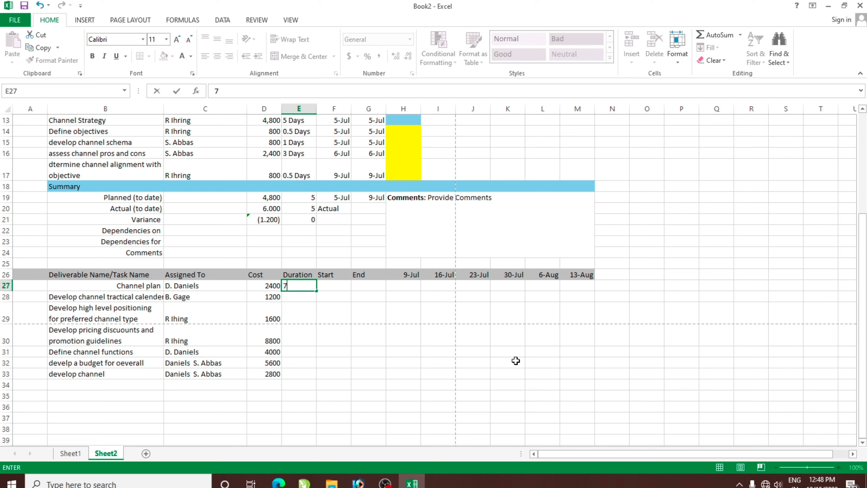
type(" Days")
key("Return")
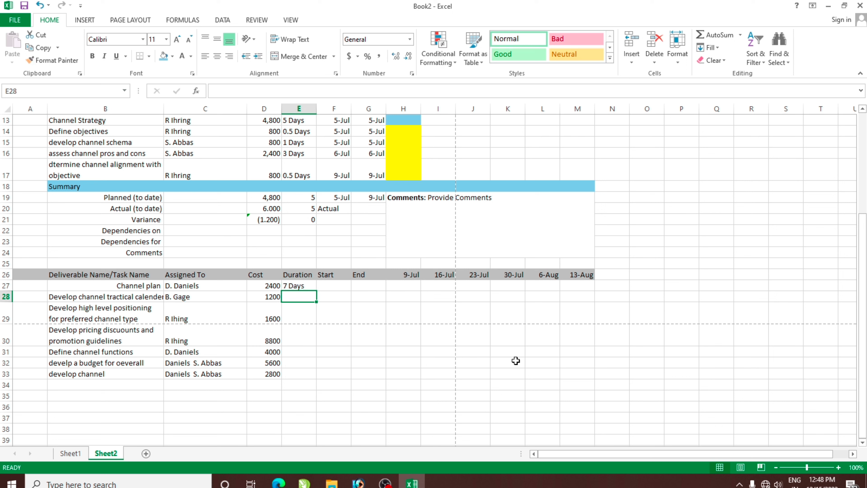
type("1 Day")
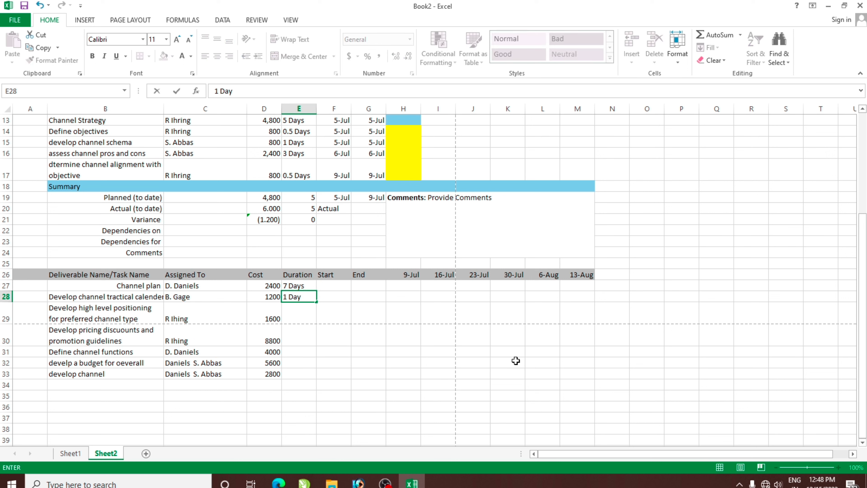
key("Return")
type("1 Day")
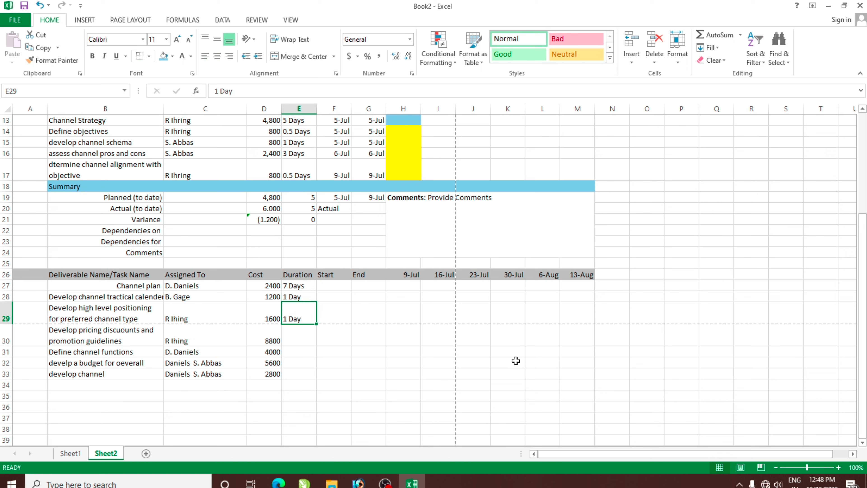
key("Return")
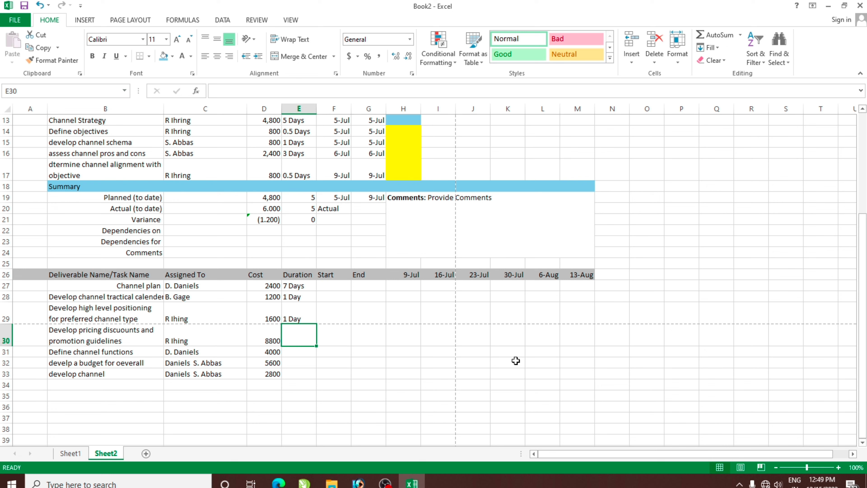
Set the pricing guidelines task's duration in E30 to 2 Days.
type("2")
key("ctrl+Return")
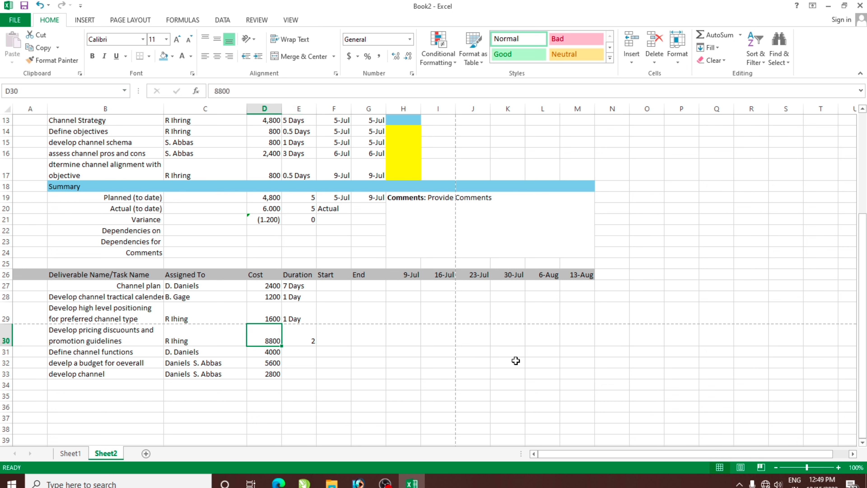
key("ctrl+d")
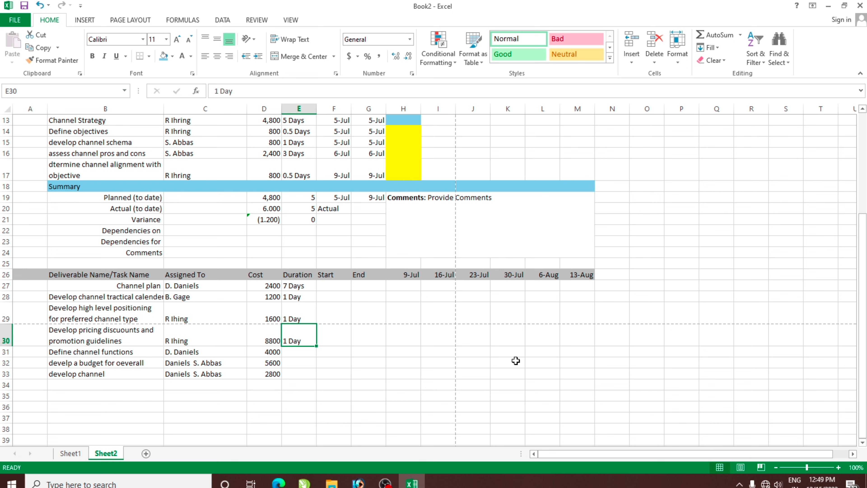
key("F2")
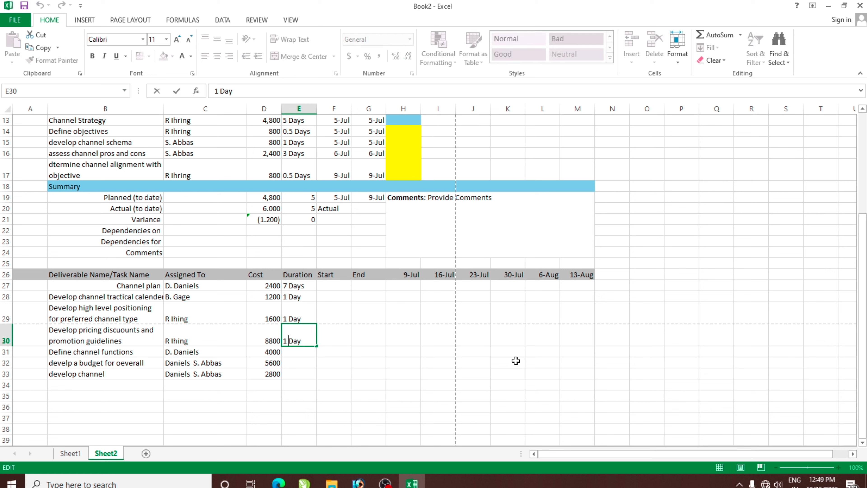
key("BackSpace")
type("2")
key("BackSpace")
key("BackSpace")
type("2")
key("Return")
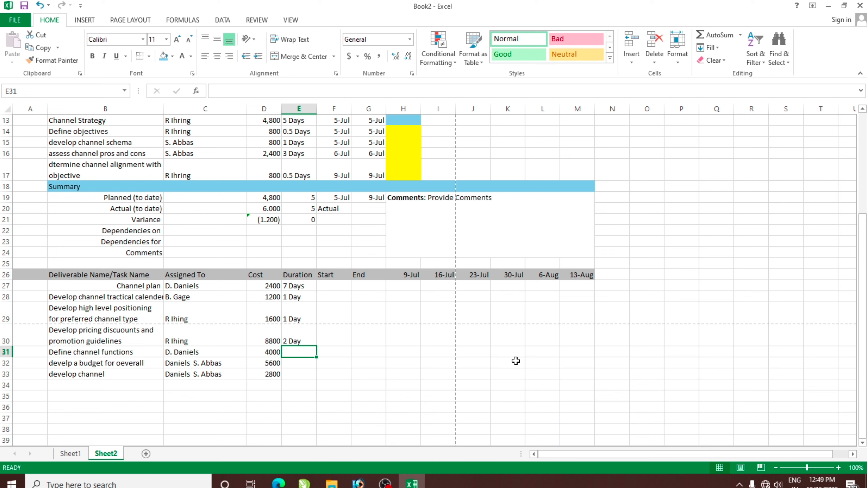
Give the channel functions, budget and develop channel tasks a 1 Day duration.
left_click(297, 320)
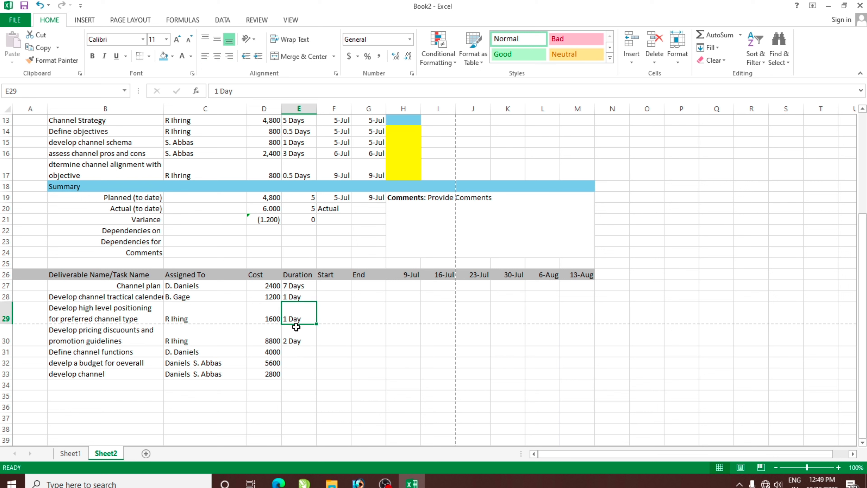
key("ctrl+c")
left_click(297, 352)
key("Return")
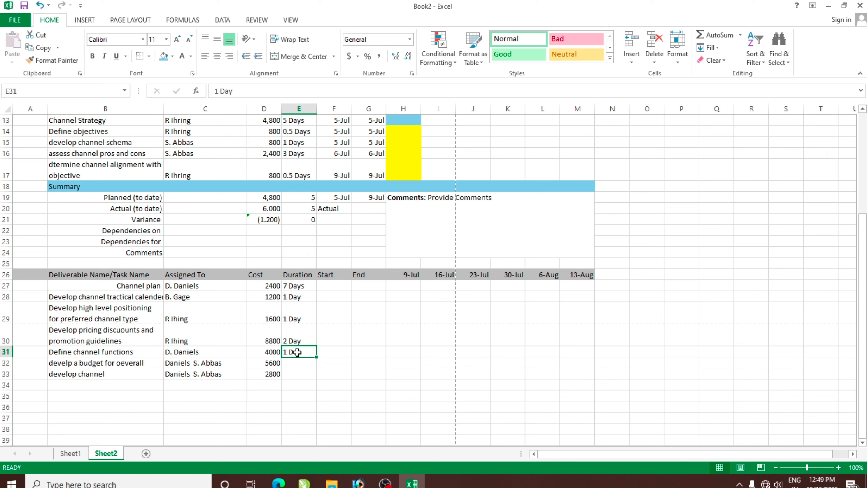
left_click(297, 364)
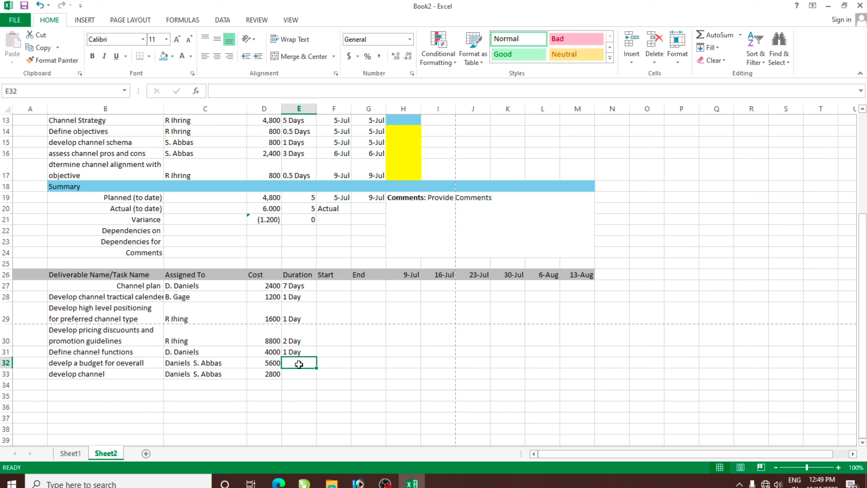
type("1 Day")
key("Return")
type("d")
key("Return")
key("Right")
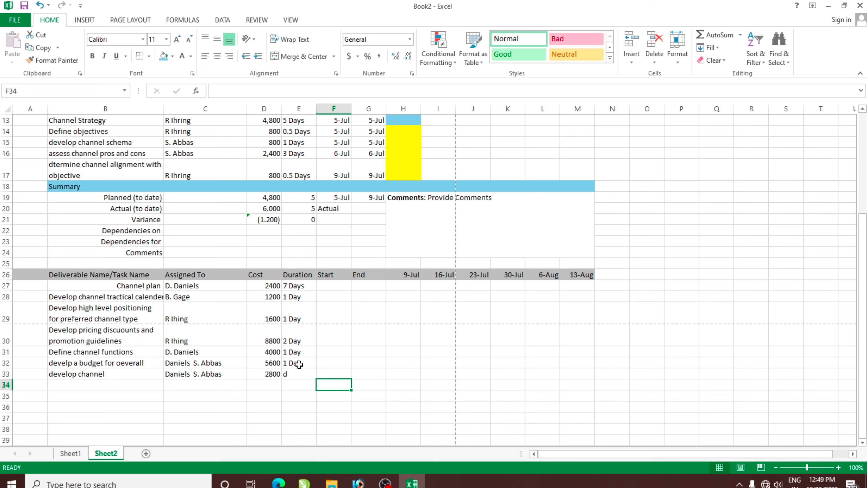
key("Left")
key("Up")
type("1 Day")
key("Right")
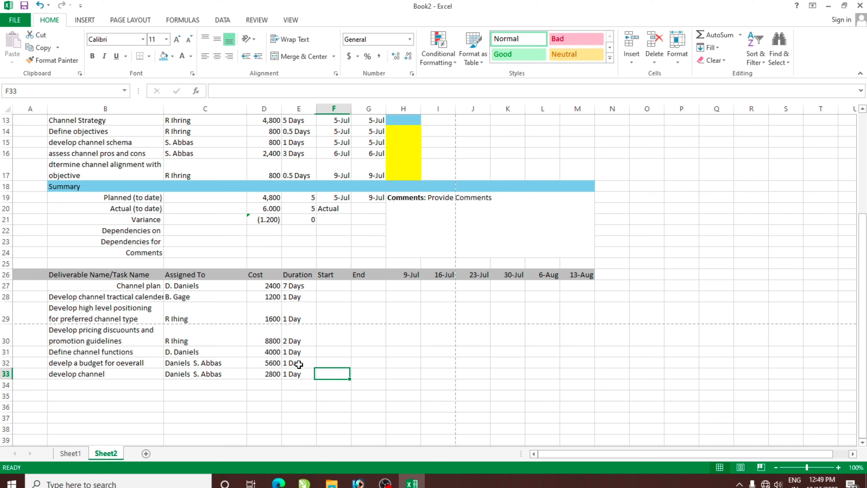
key("Up")
key("Up")
key("Up")
key("Up")
key("Up")
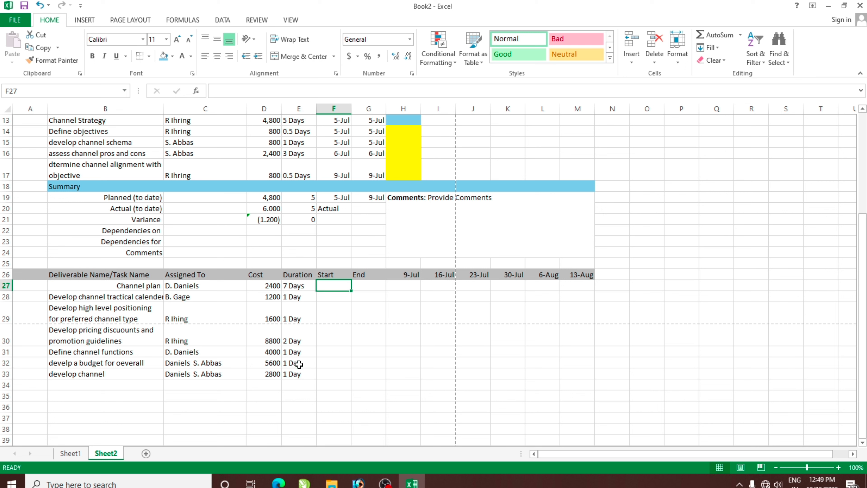
Enter 12-Jul as the start date for the first three tasks in F27:F29.
type("12-Jul")
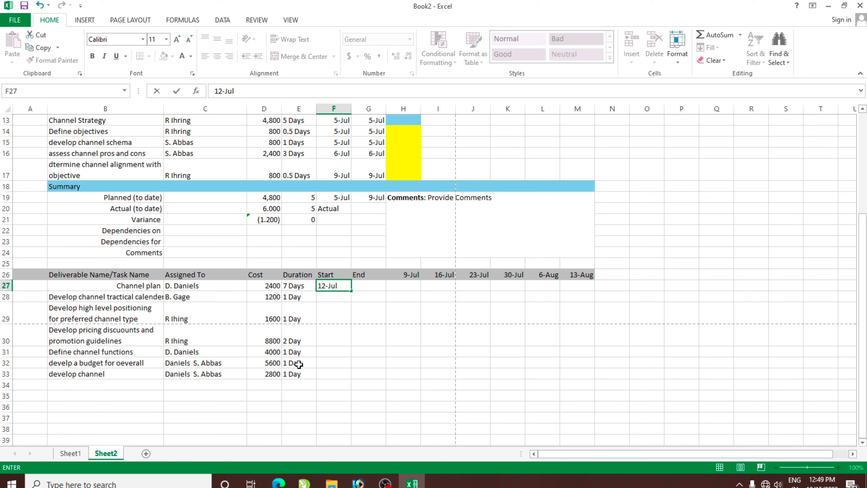
key("Return")
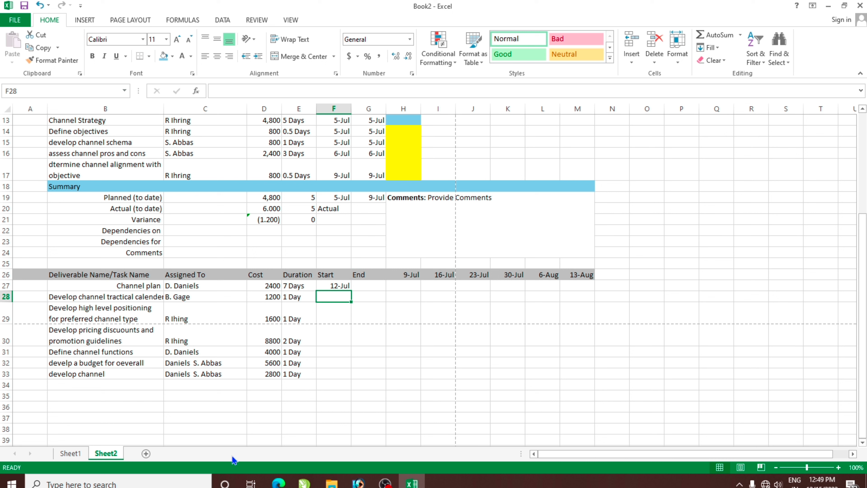
type("12-jul")
key("Return")
type("12-jul")
key("Return")
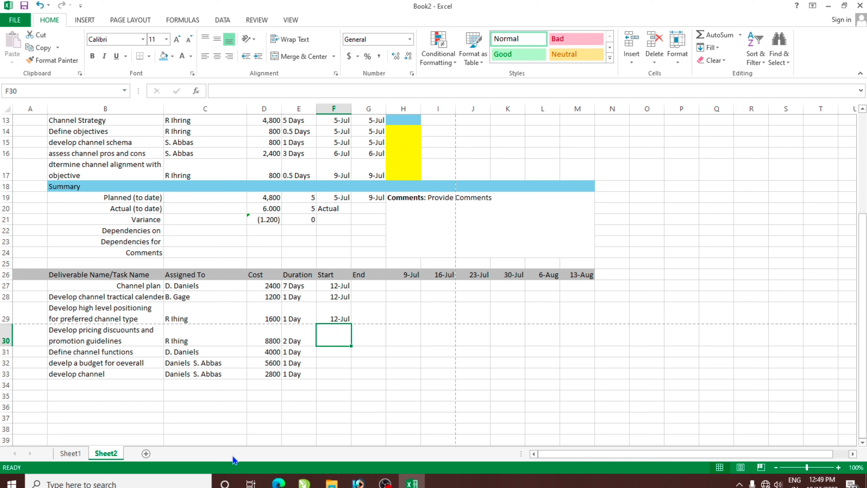
Set start dates of 13-Jul for the next two tasks and 20-Jul for the last two.
type("13-")
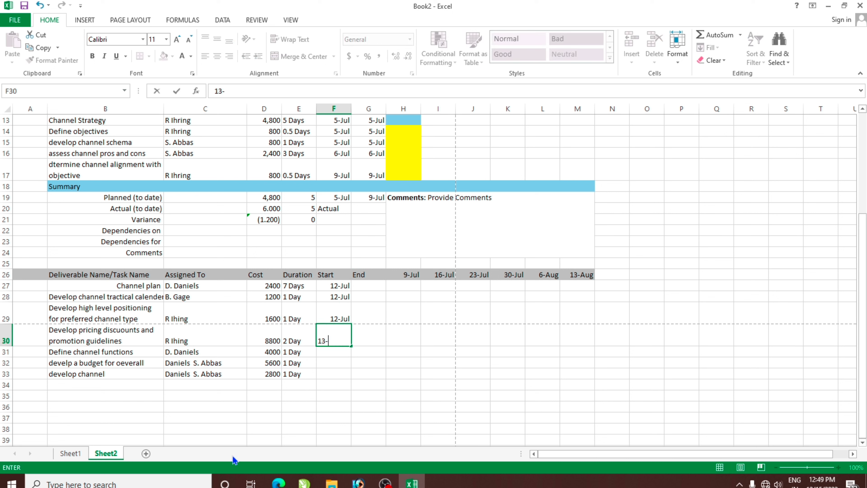
type("Jul")
key("Return")
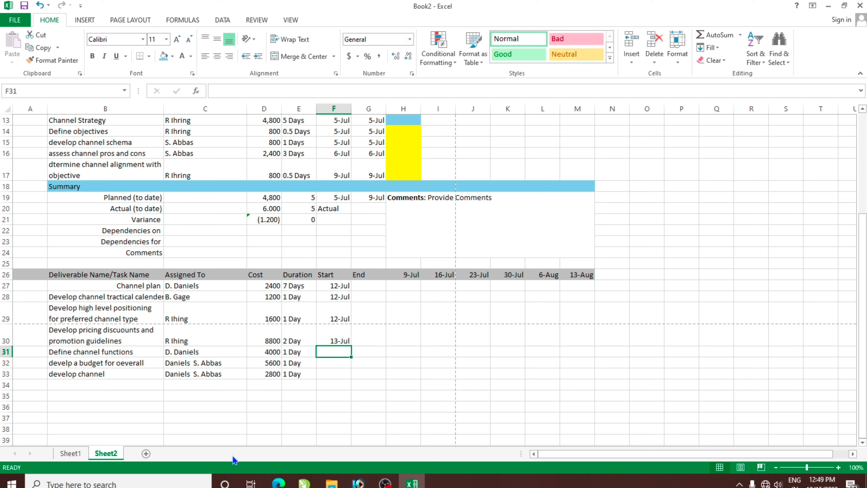
key("ctrl+d")
key("Return")
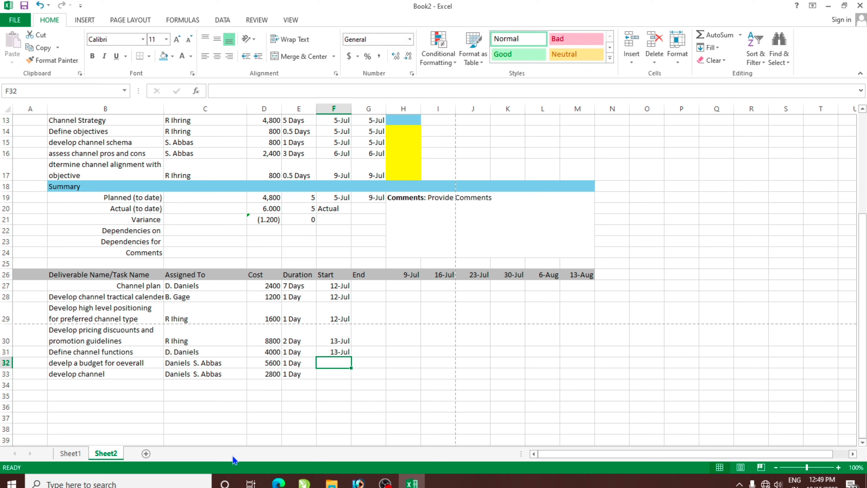
type("20- Jul")
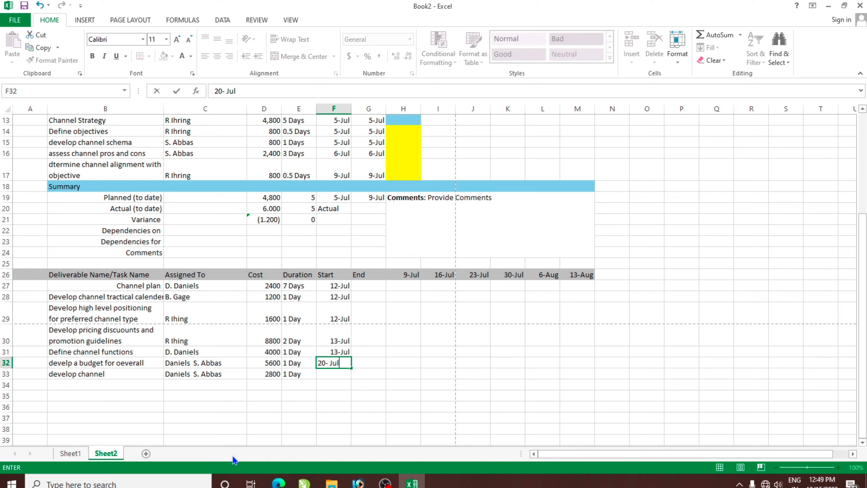
key("Return")
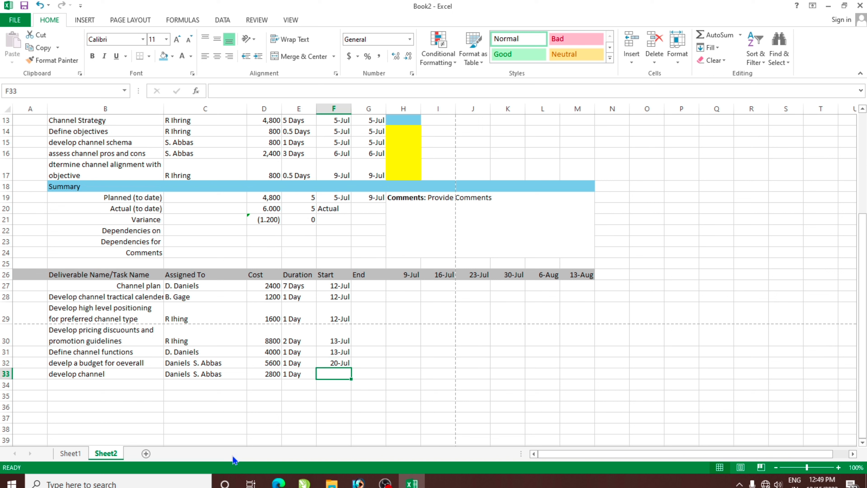
key("ctrl+d")
key("Right")
key("Up")
key("Up")
key("Up")
key("Up")
key("Up")
key("Up")
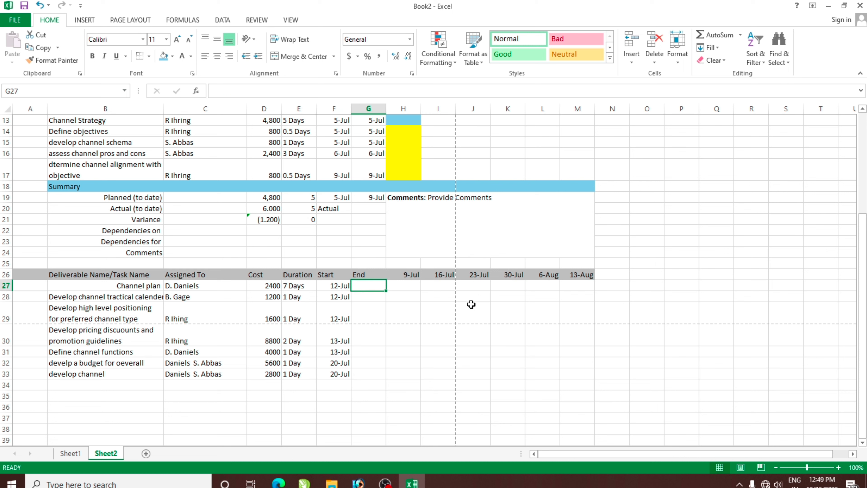
key("Right")
key("Right")
key("Right")
key("Down")
key("Down")
key("Down")
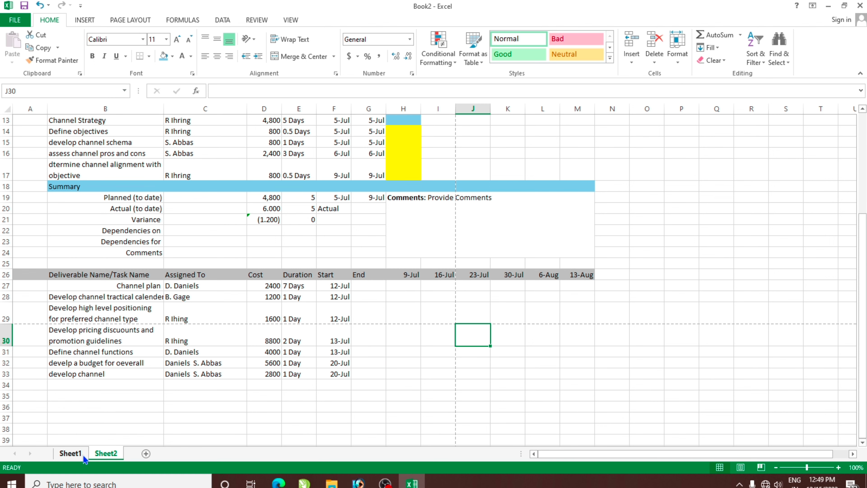
After checking the Sheet1 reference, fill Channel plan's cells under 9-Jul and 16-Jul light blue.
left_click(72, 453)
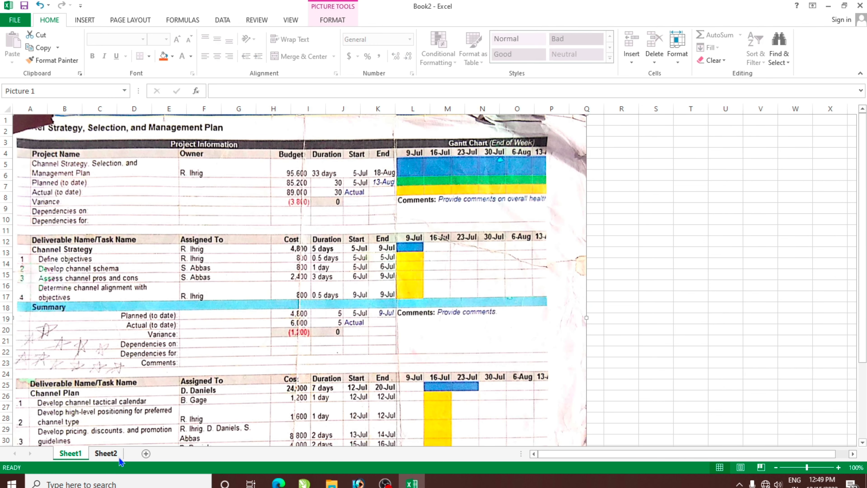
left_click(106, 454)
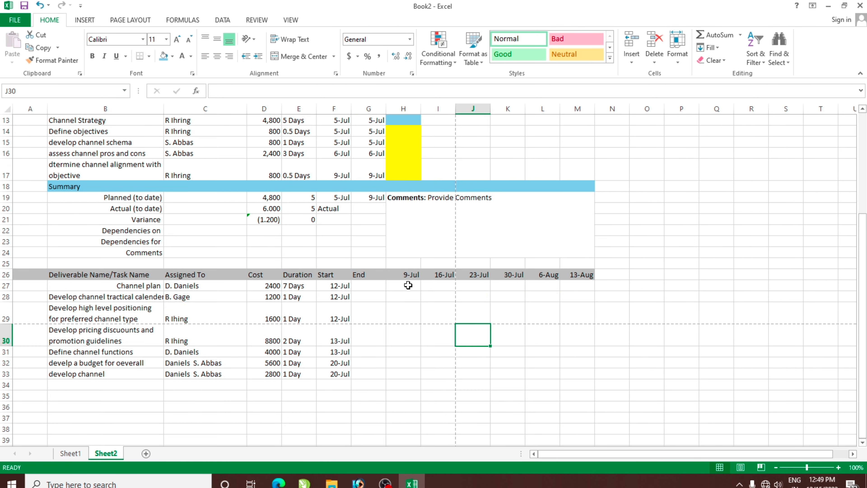
left_click_drag(408, 285, 440, 285)
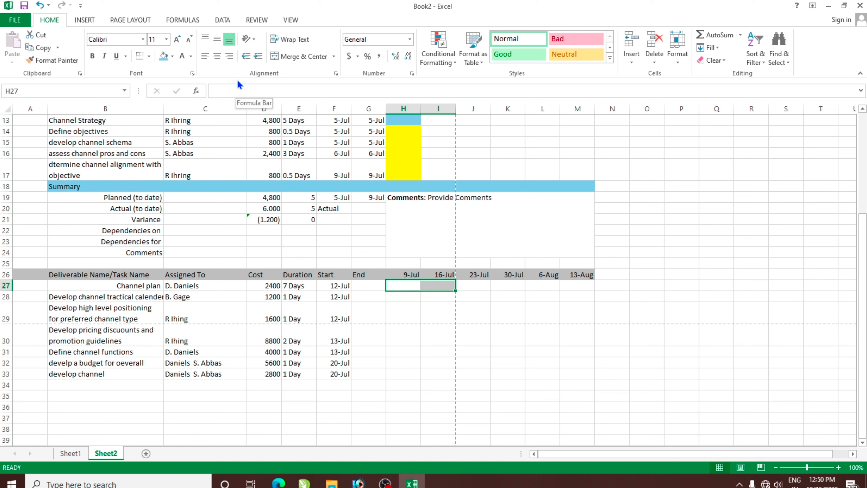
left_click(164, 56)
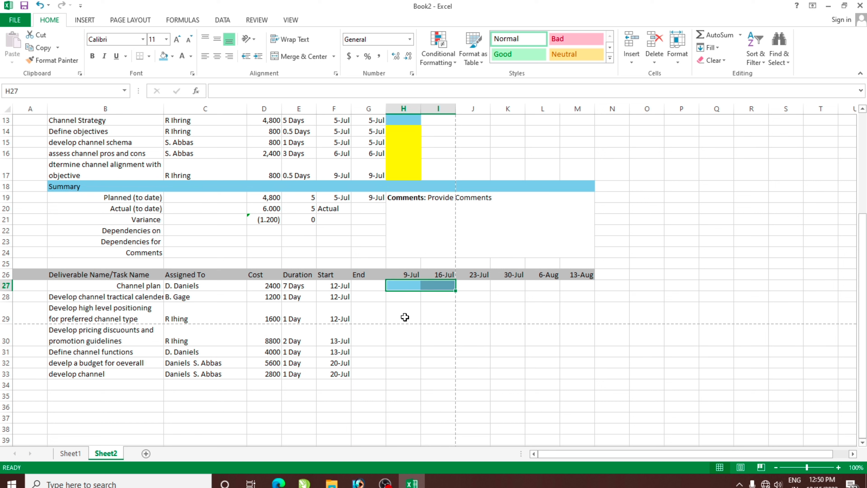
Fill the cells under 9-Jul for the six remaining tasks yellow.
left_click_drag(400, 296, 397, 373)
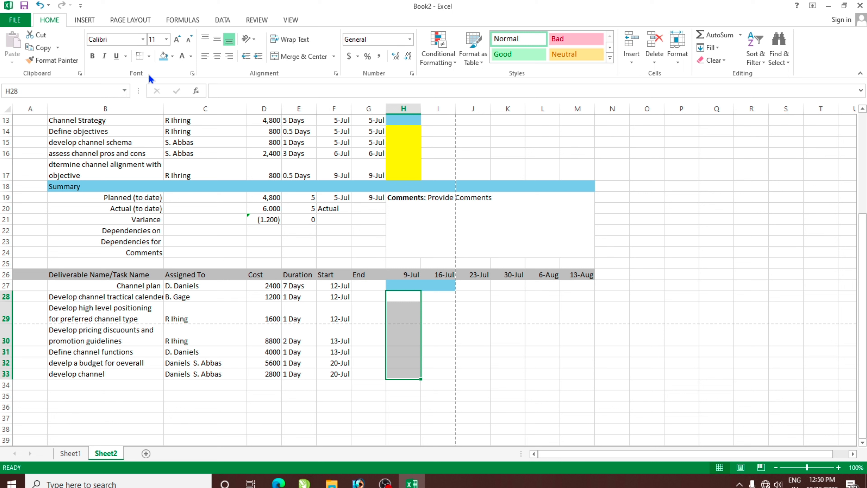
left_click(172, 56)
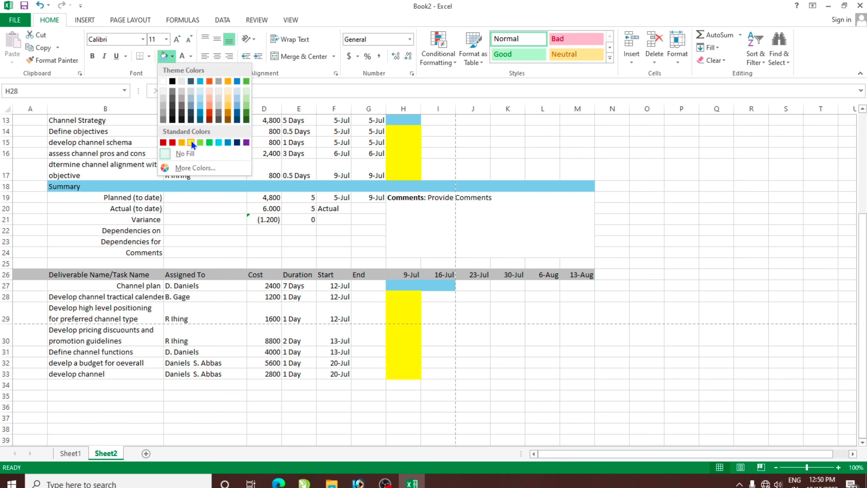
left_click(191, 143)
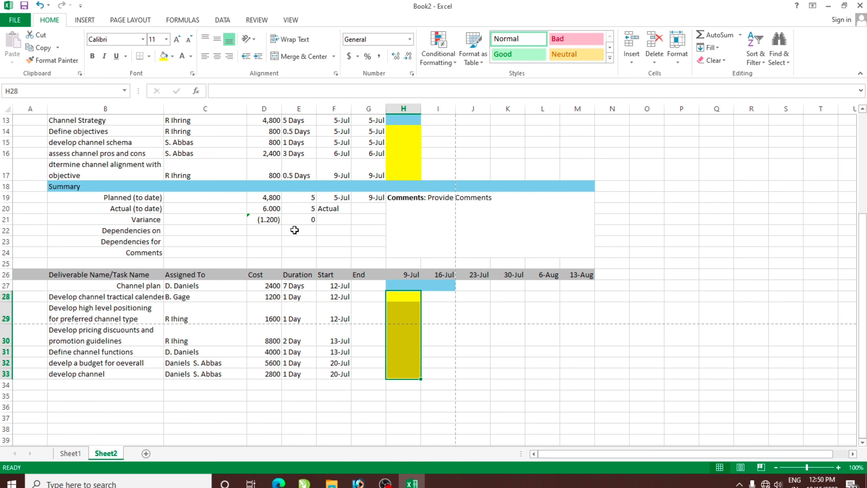
left_click(471, 380)
left_click(528, 373)
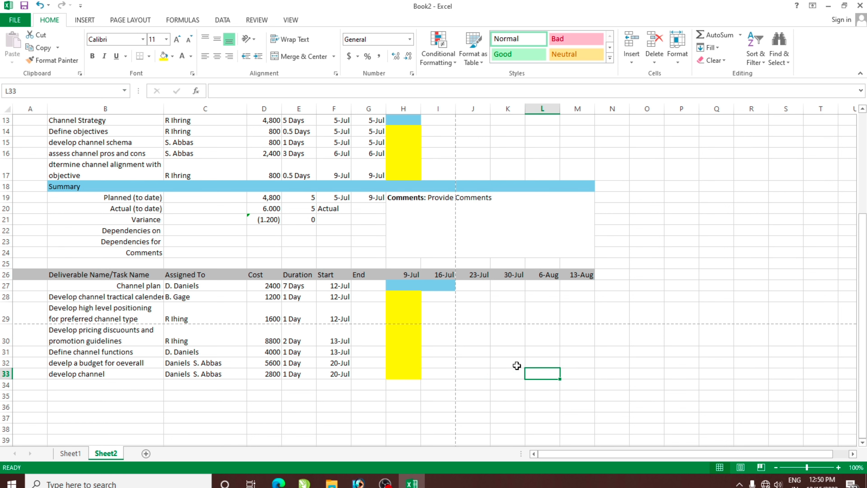
scroll(459, 349, "up", 4)
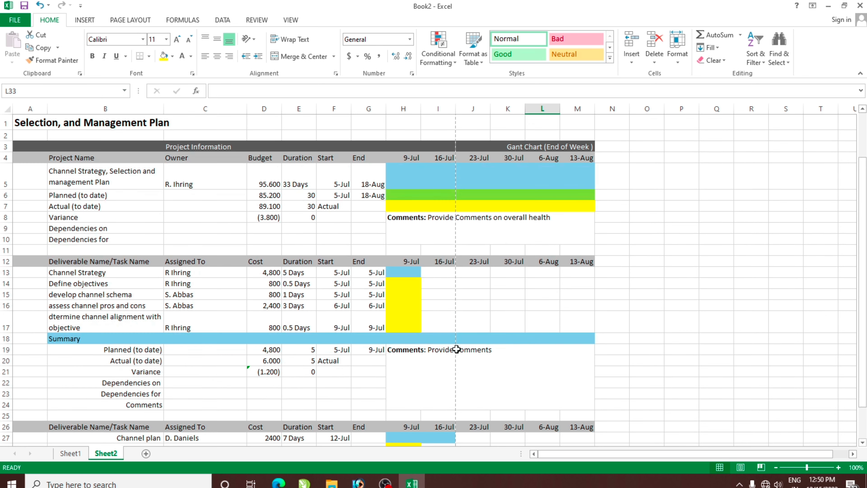
left_click(27, 274)
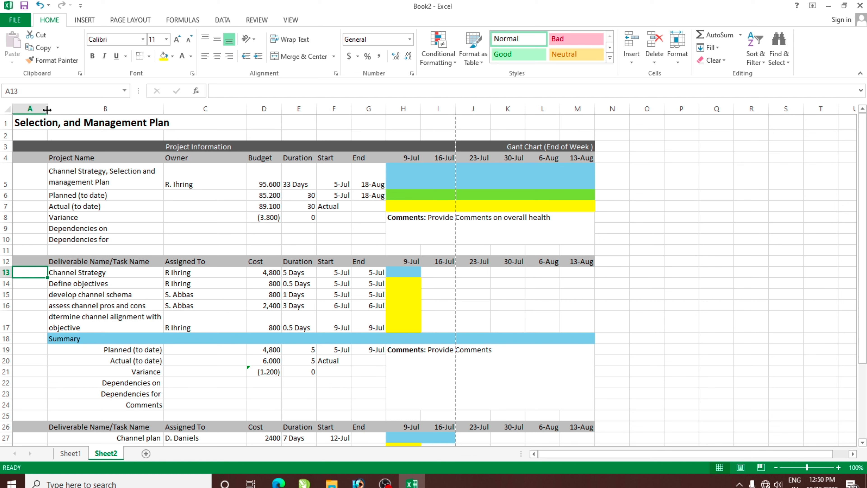
Narrow column A and number the first task list 1 to 5 in A13:A17.
left_click_drag(47, 110, 35, 110)
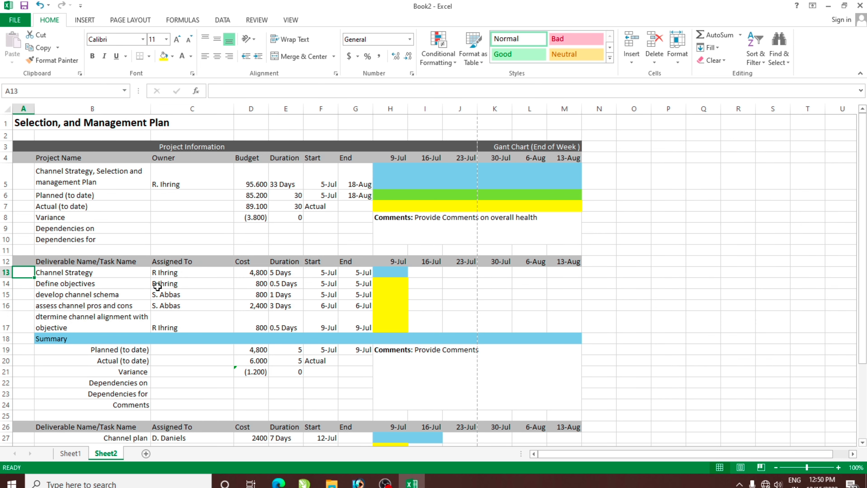
type("1")
key("Return")
type("2")
key("Return")
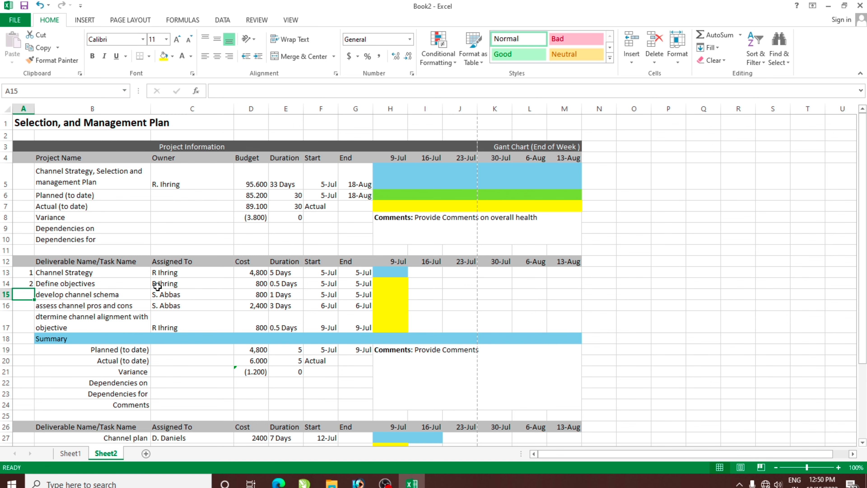
type("3")
key("Return")
type("4")
key("Return")
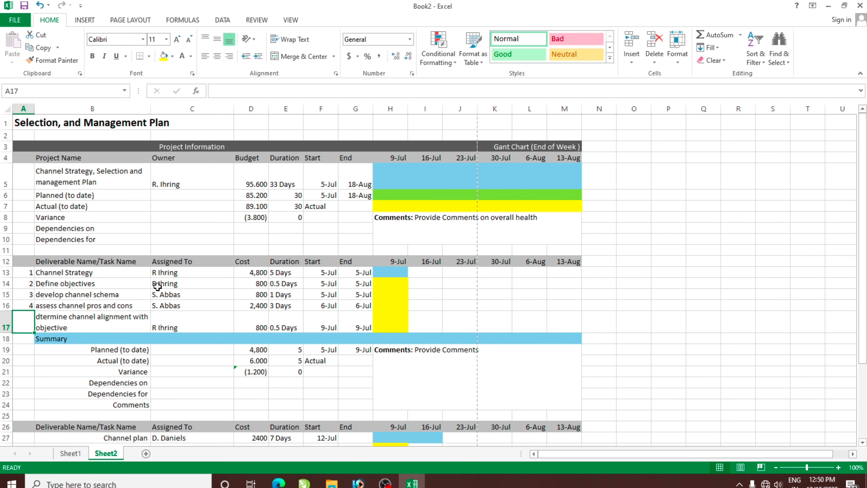
type("5")
key("Return")
Left-align the 'Channel plan' task name in B27.
scroll(41, 380, "down", 3)
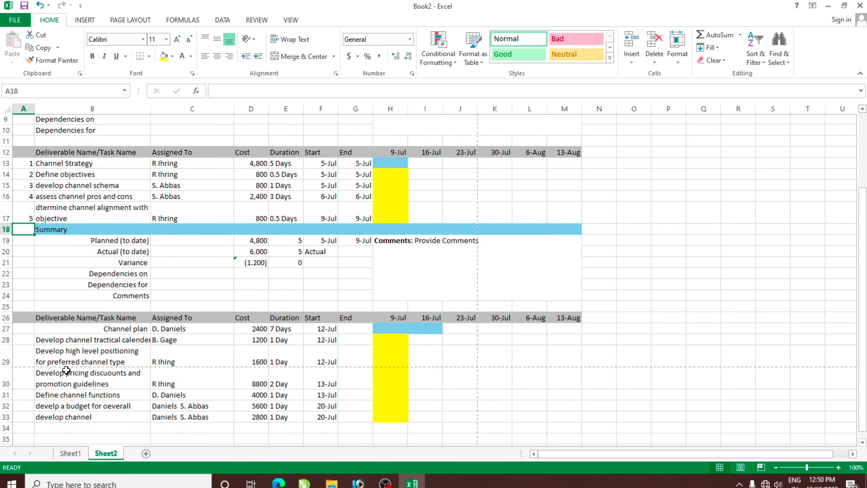
scroll(41, 379, "down", 1)
left_click(24, 286)
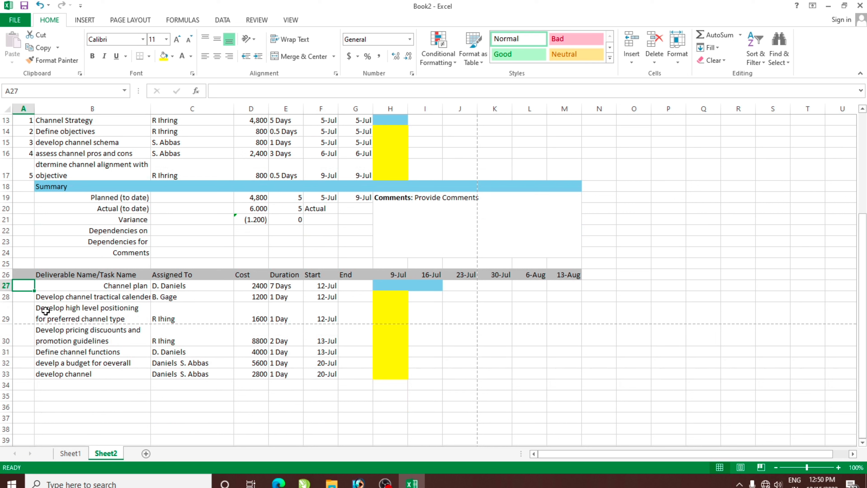
left_click(113, 287)
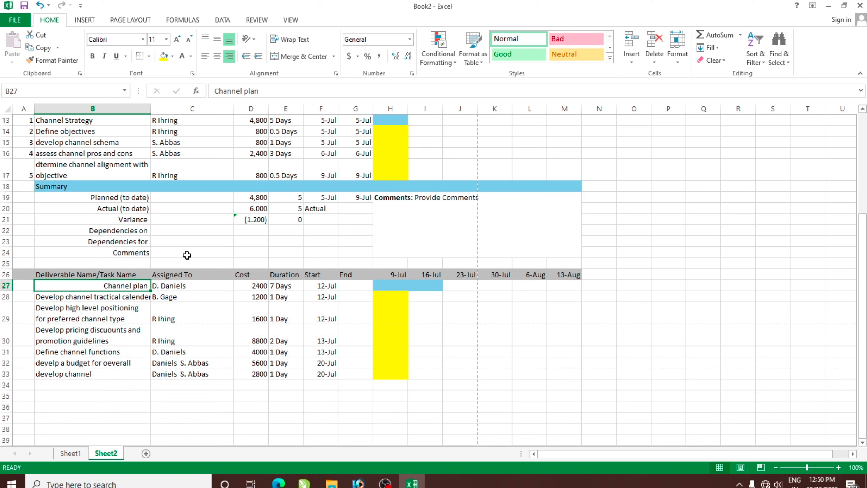
left_click(205, 56)
Number the second task list 1 to 7 in A27:A33, filling down from 1 and 2.
left_click(21, 287)
type("1")
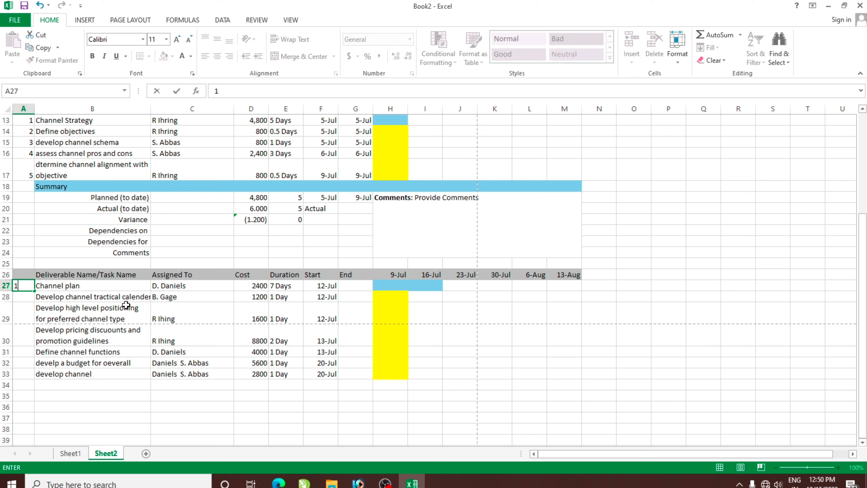
key("Return")
type("2")
key("Return")
left_click_drag(27, 286, 31, 376)
left_click(92, 406)
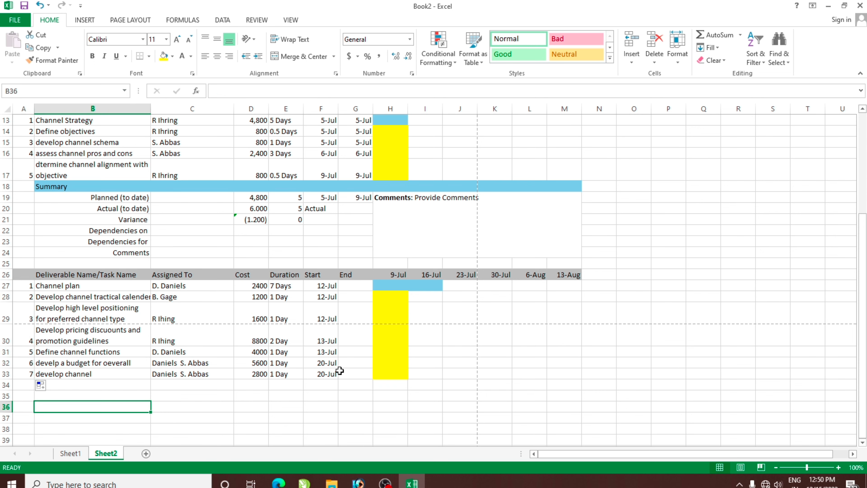
scroll(339, 371, "up", 4)
Preview how the sheet will print, then return to the worksheet.
left_click(306, 239)
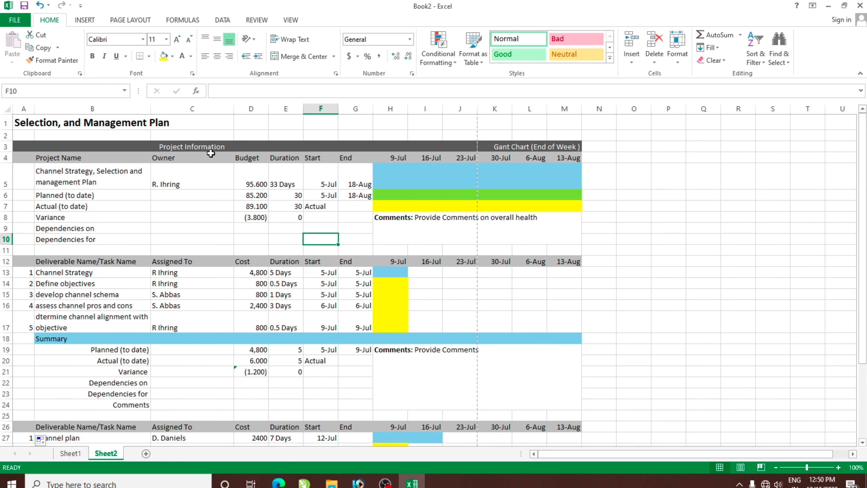
left_click(16, 19)
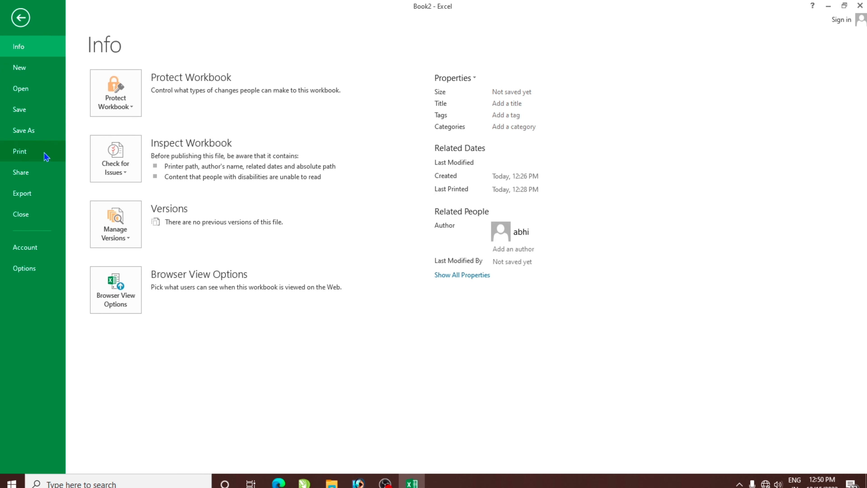
left_click(47, 157)
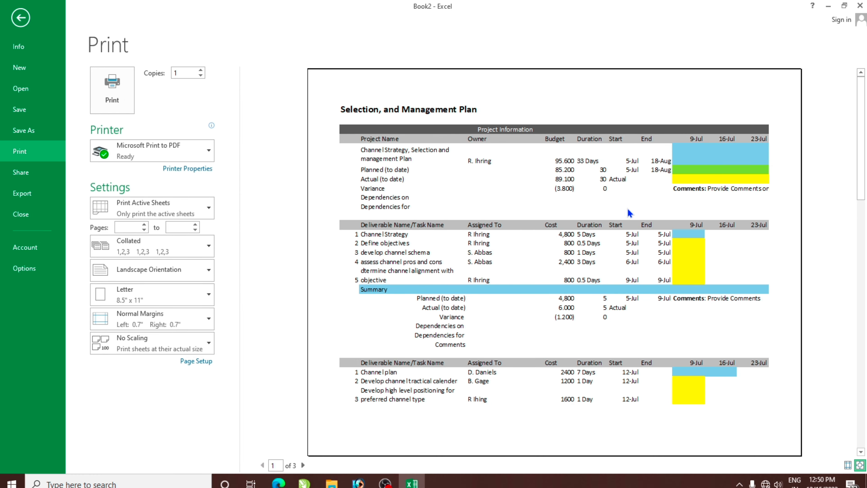
left_click(20, 18)
key("Up")
key("Up")
key("Left")
key("Left")
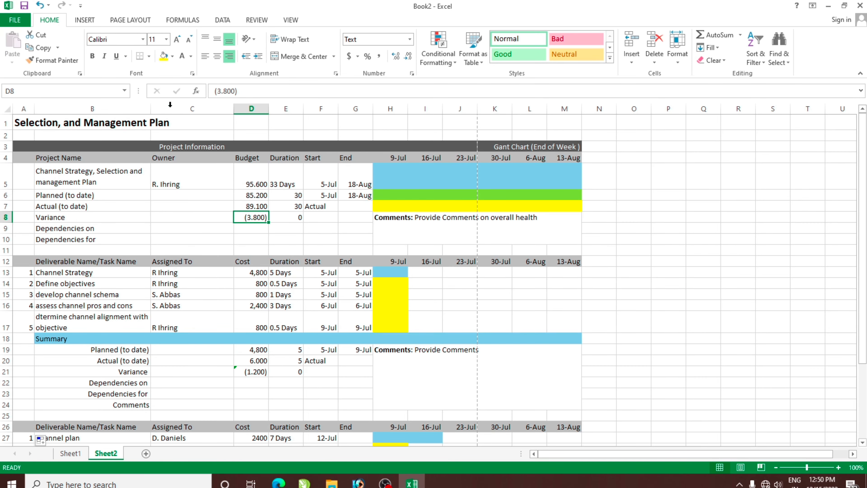
Check the Page Layout orientation choices unchanged, compare with the scanned original on Sheet1, and return to Sheet2.
left_click(123, 21)
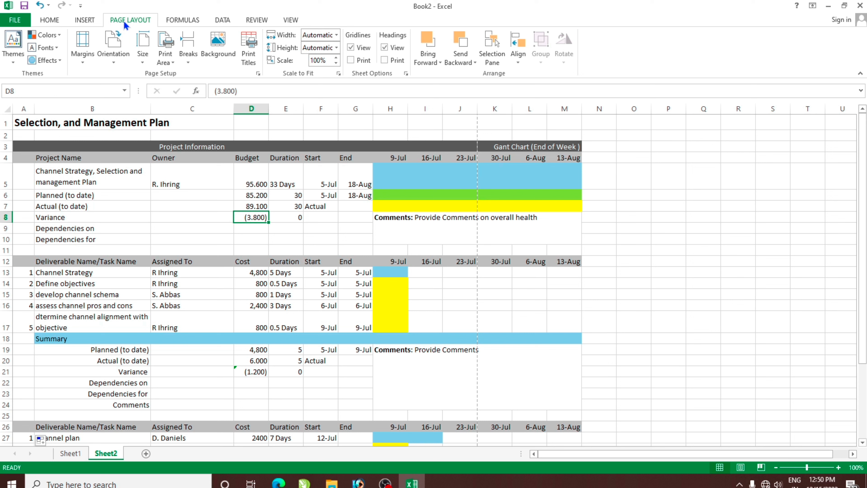
left_click(116, 41)
left_click(162, 235)
left_click_drag(42, 118, 42, 146)
left_click_drag(363, 320, 355, 305)
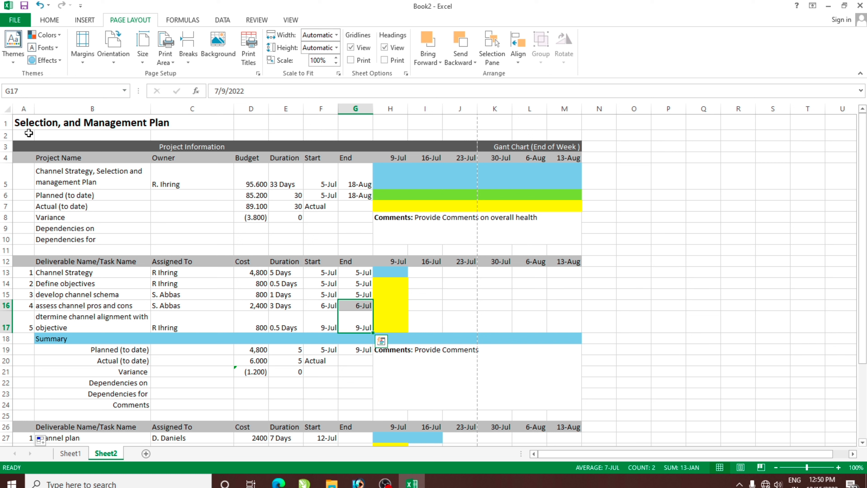
left_click_drag(24, 136, 146, 136)
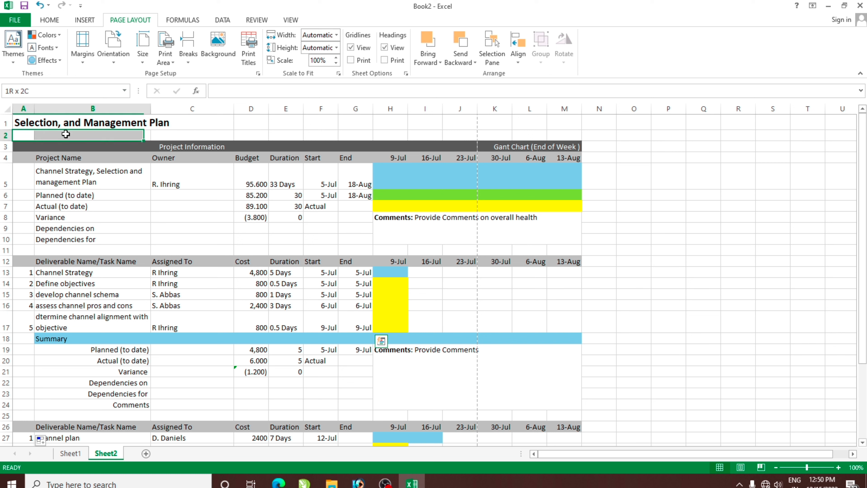
left_click(261, 136)
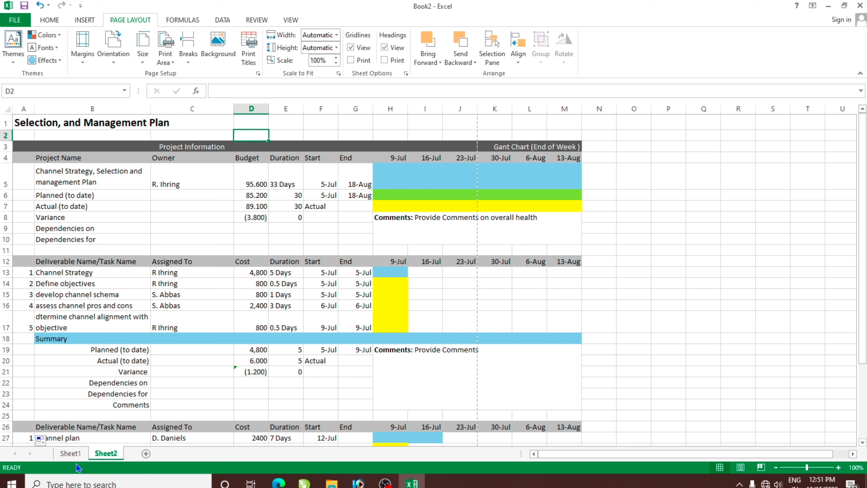
left_click(70, 453)
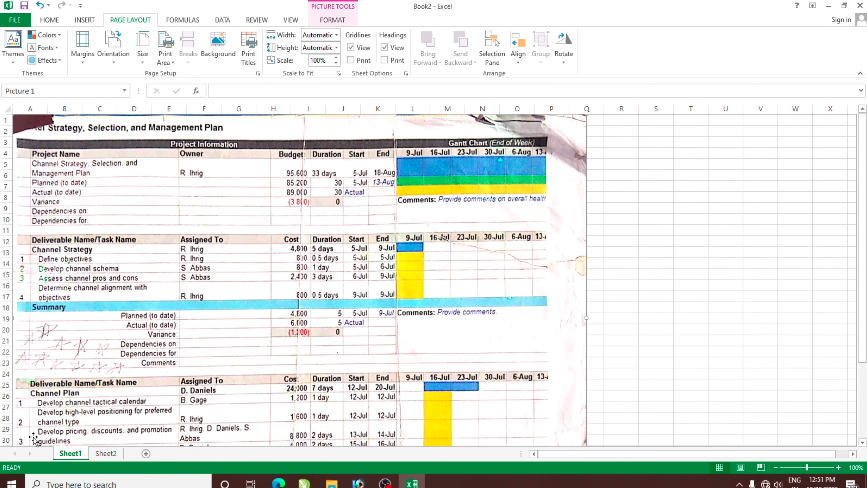
left_click(106, 453)
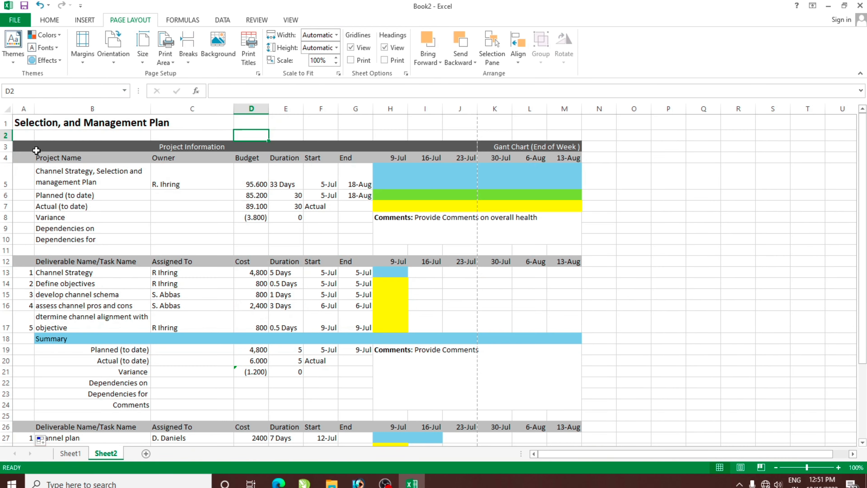
Delete the empty row 2 under the title.
left_click(5, 135)
right_click(4, 135)
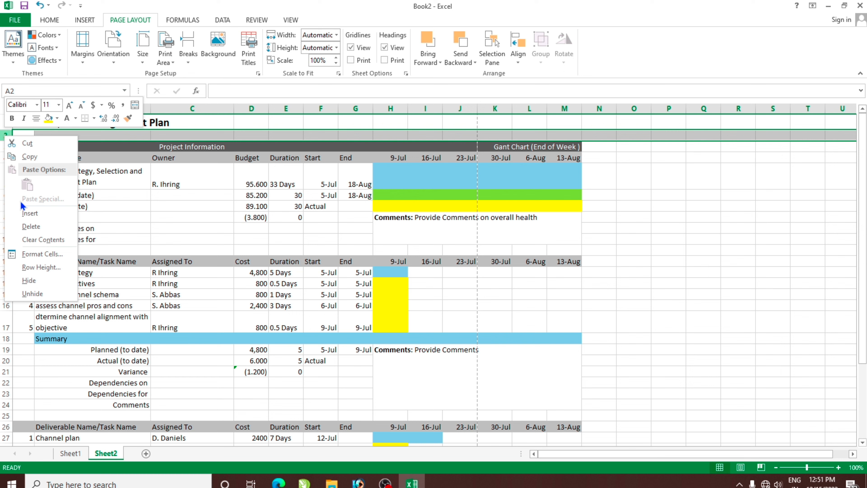
left_click(30, 226)
left_click(191, 239)
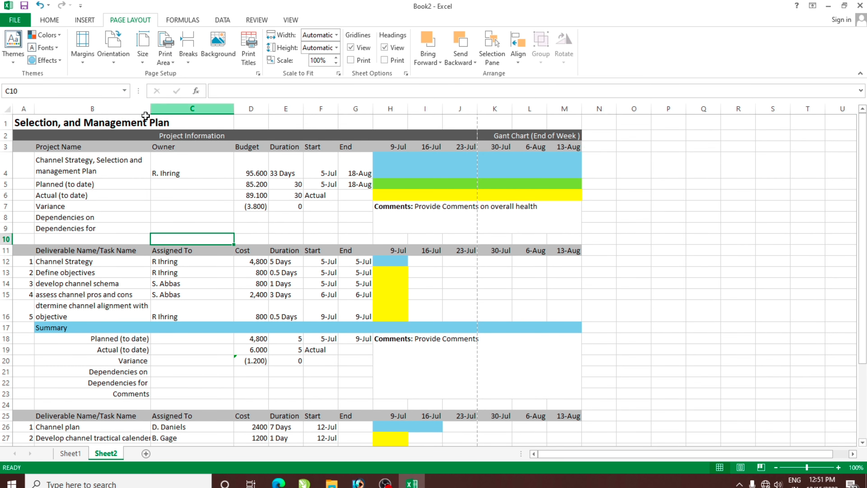
Merge the title across A1:M1 and align it left.
left_click_drag(22, 123, 567, 122)
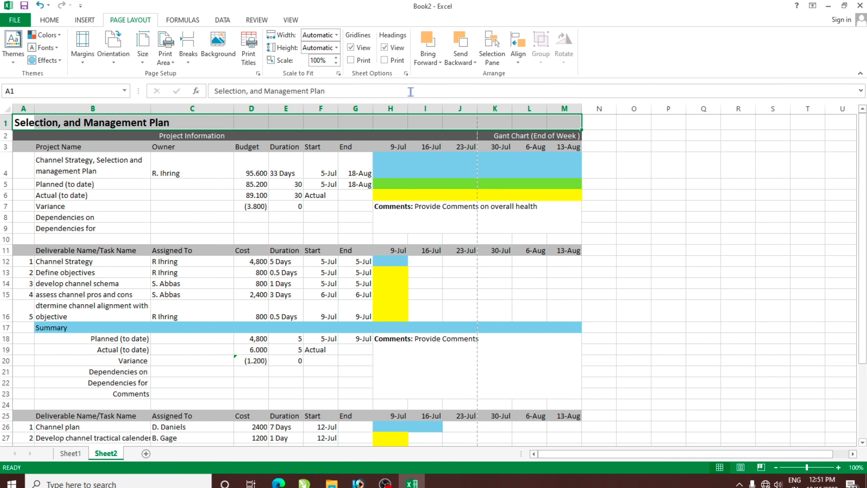
left_click(61, 20)
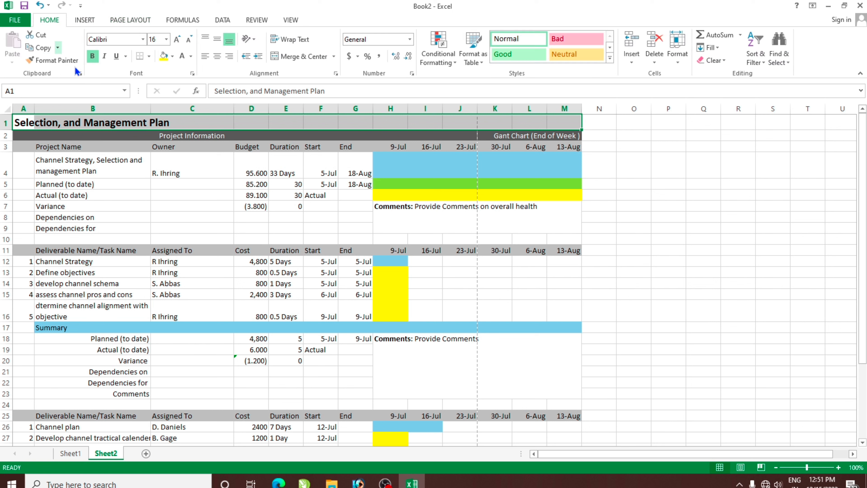
left_click(302, 55)
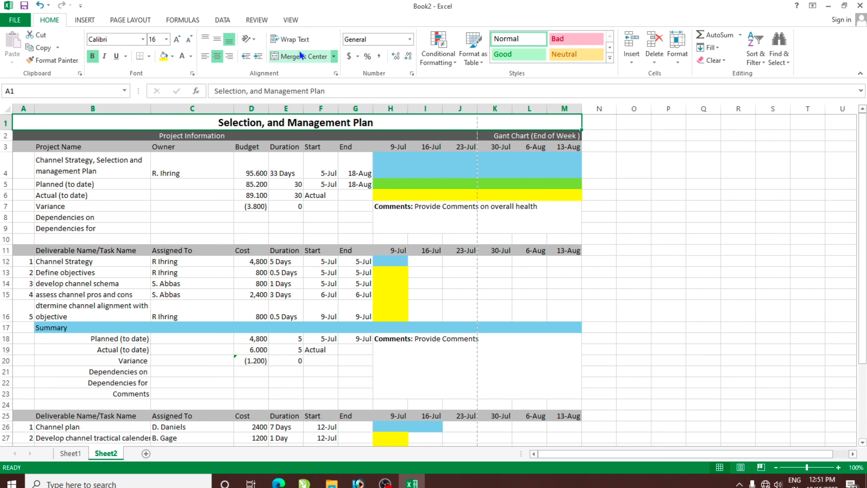
left_click(207, 56)
left_click(161, 239)
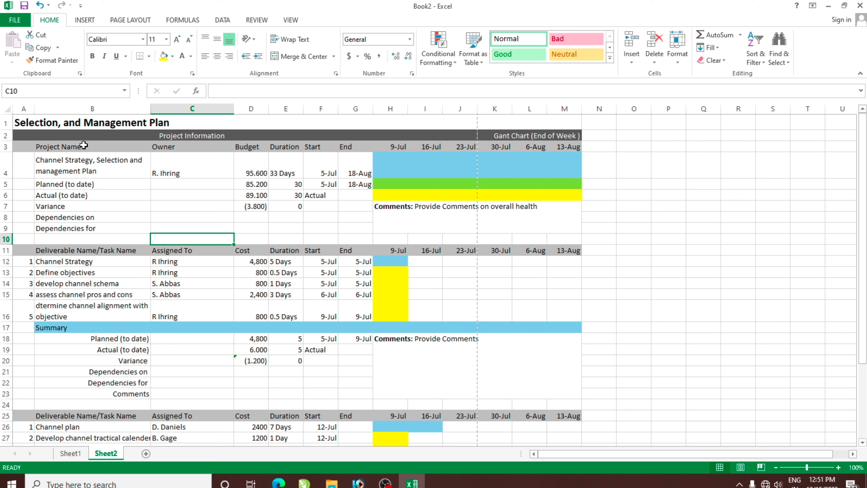
left_click(204, 262)
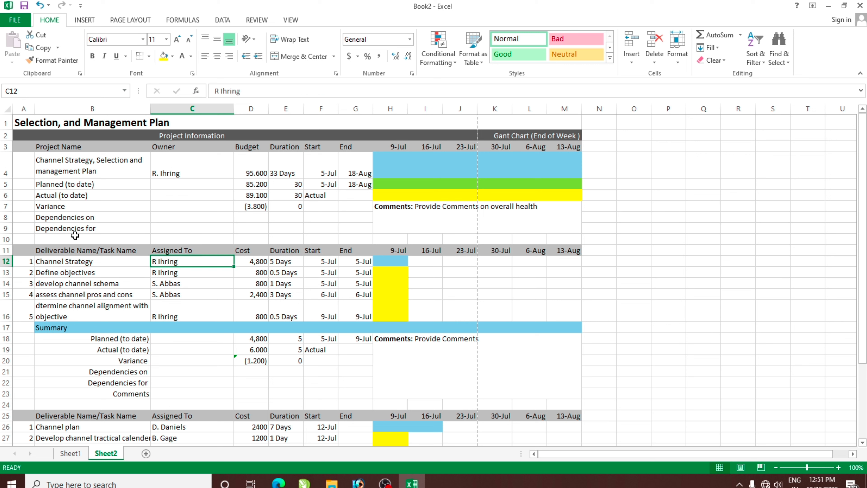
left_click_drag(20, 240, 573, 240)
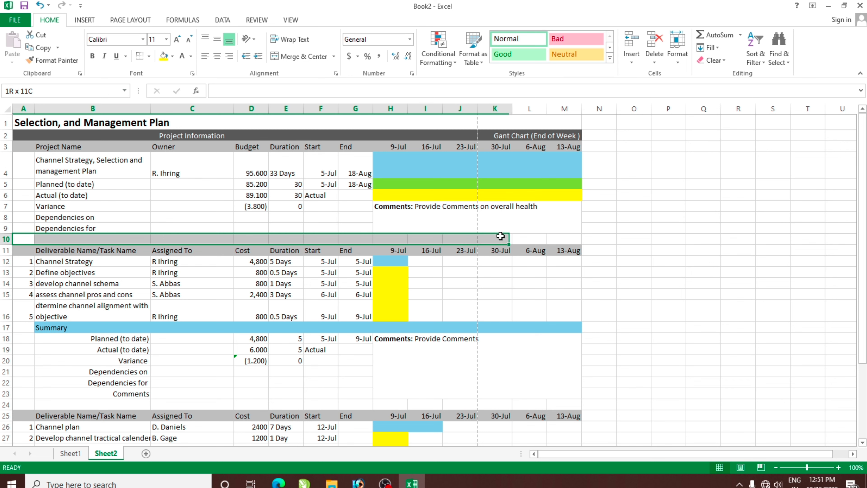
Merge blank rows 10 and 24 each across columns A to M.
left_click(303, 57)
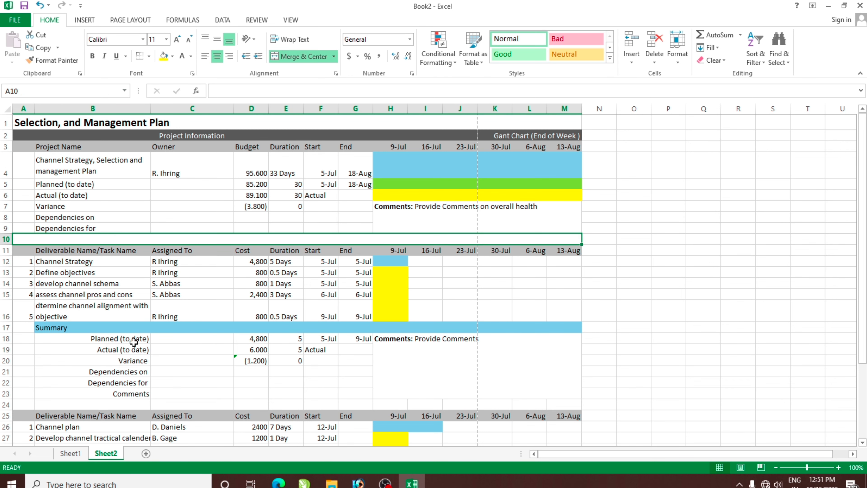
scroll(129, 324, "down", 1)
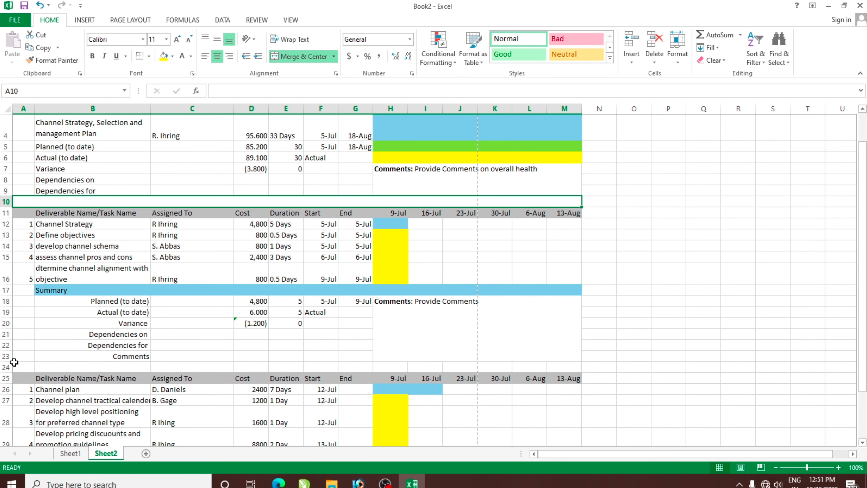
left_click_drag(17, 365, 552, 365)
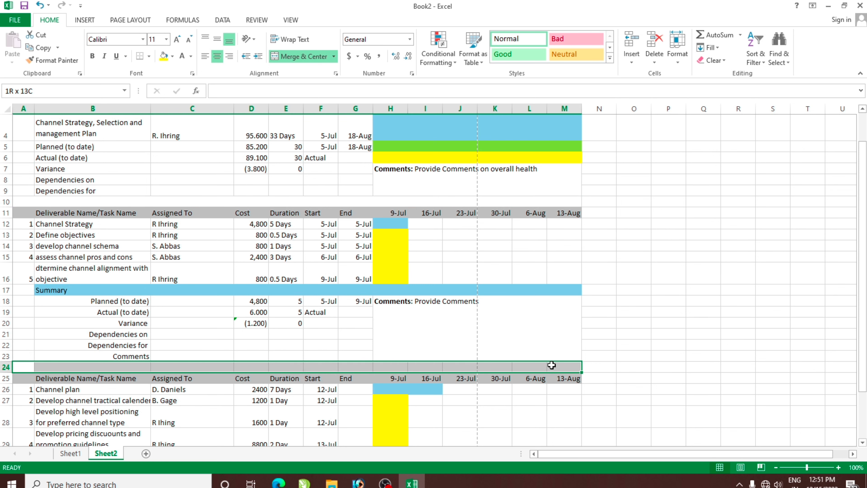
key("F4")
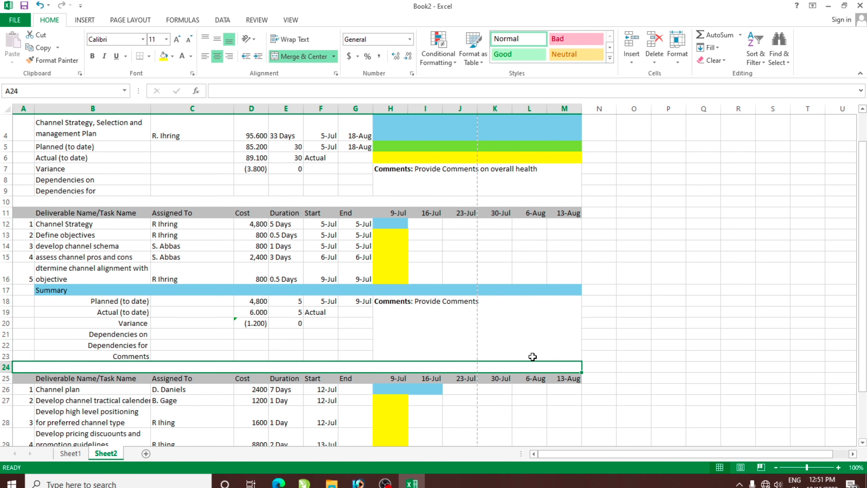
left_click(130, 389)
Apply All Borders to every cell of the plan range A1:M32.
scroll(213, 354, "down", 1)
scroll(215, 351, "up", 2)
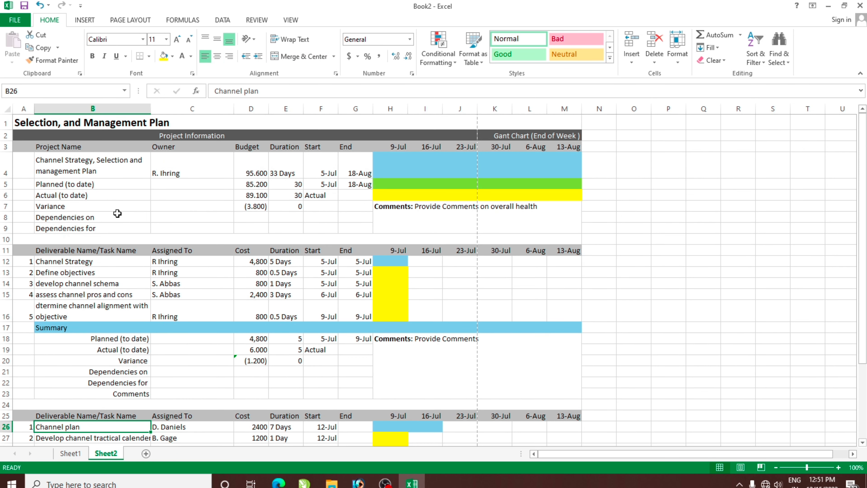
mouse_move(55, 125)
left_mouse_down()
mouse_move(468, 417)
mouse_move(474, 393)
left_mouse_up()
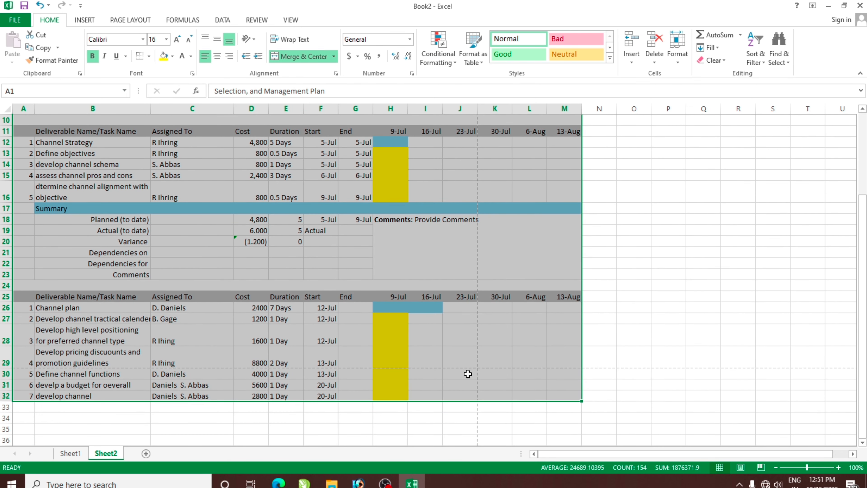
left_click(149, 57)
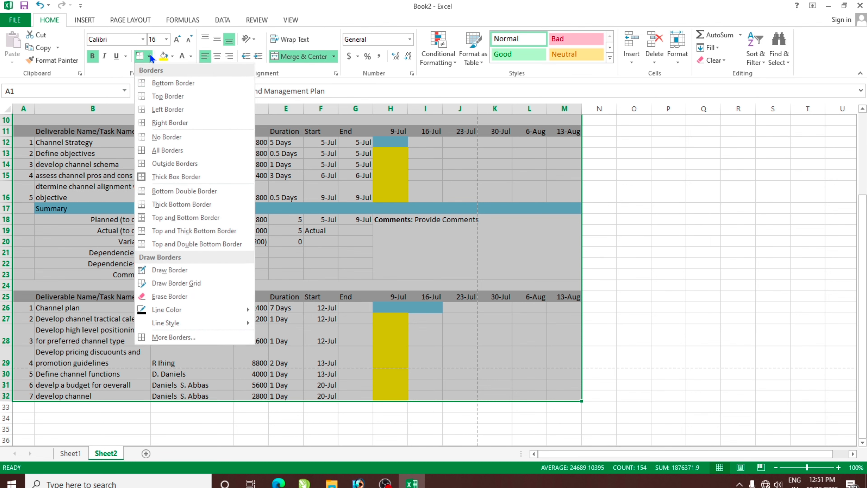
left_click(163, 152)
scroll(308, 239, "up", 1)
scroll(307, 239, "up", 2)
left_click(286, 294)
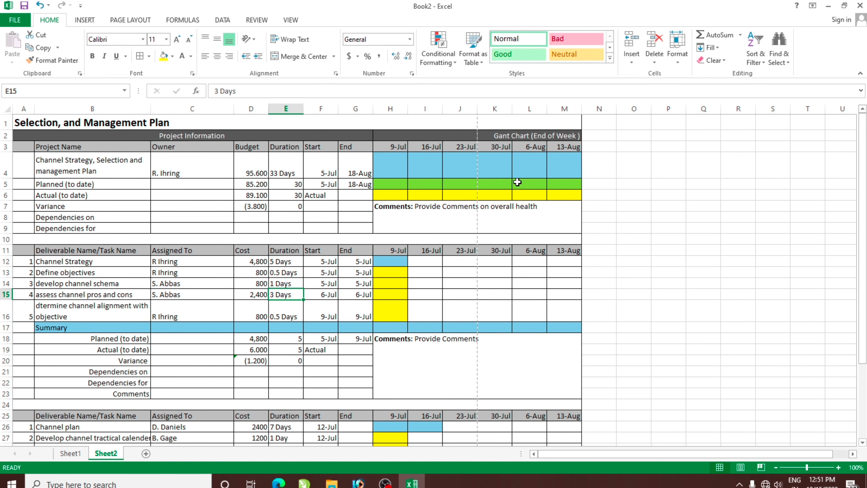
In print preview, drag the right page margin to 0.36 inches, then return to the worksheet.
left_click(15, 20)
left_click(25, 156)
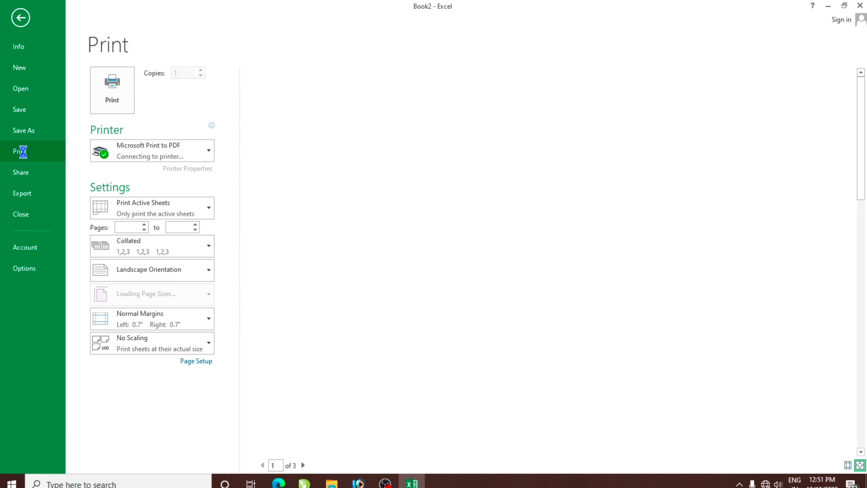
left_click(848, 465)
left_click_drag(771, 302, 787, 308)
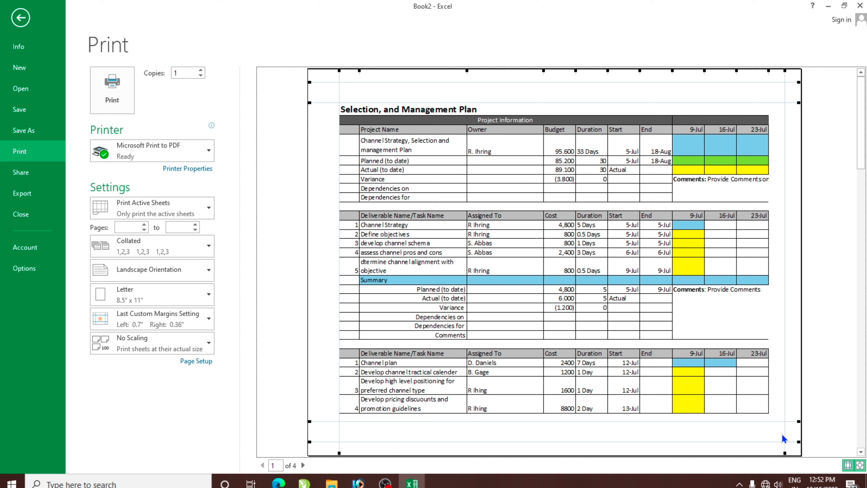
left_click(21, 17)
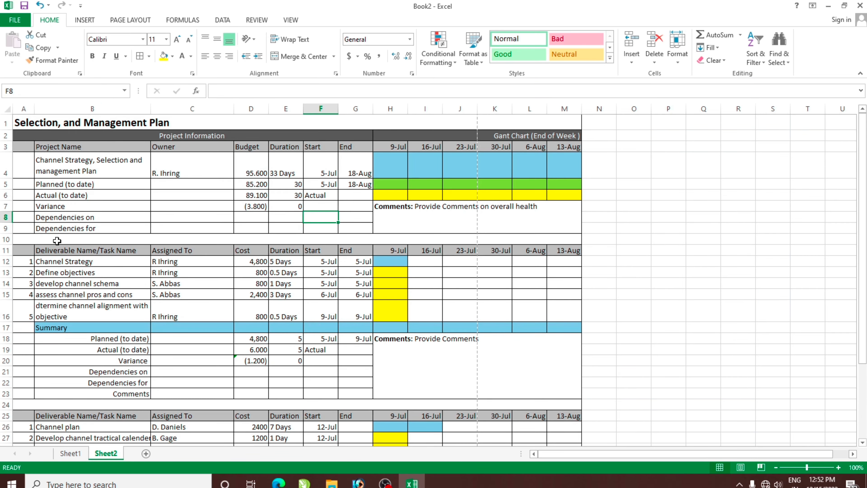
Narrow the Gantt week columns H–M, and narrow columns D–G to width 8.00.
left_click(502, 360)
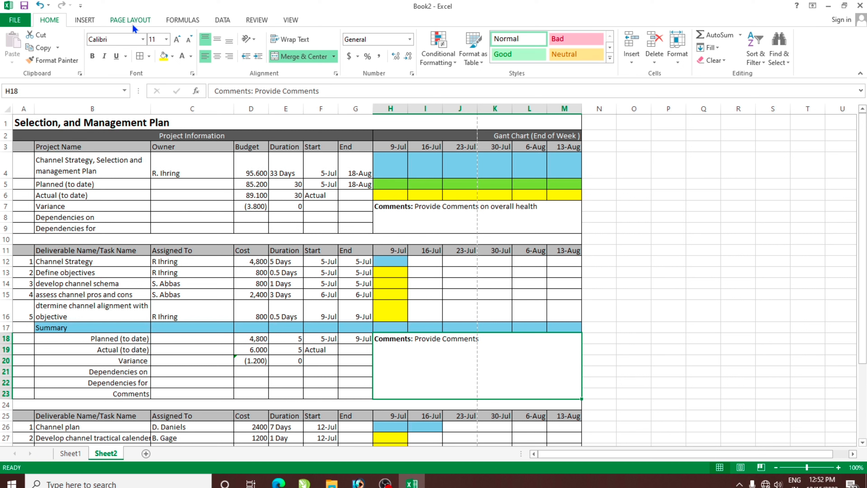
left_click(138, 20)
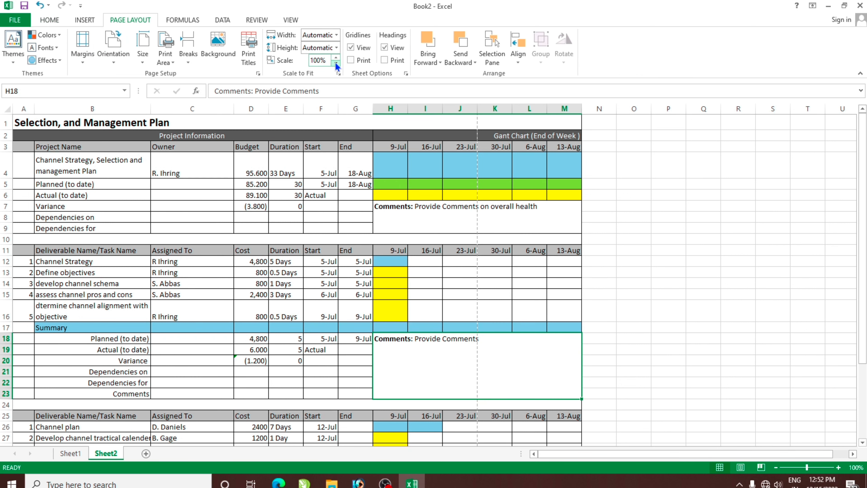
left_click(355, 184)
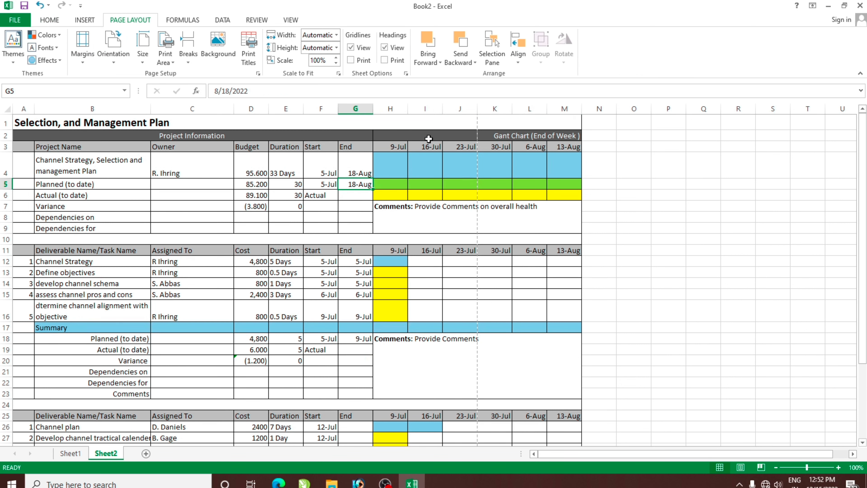
left_click_drag(391, 111, 564, 108)
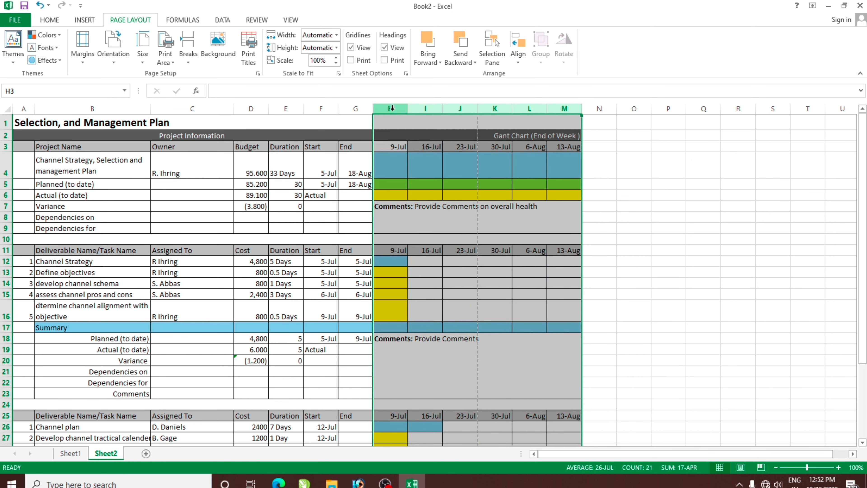
left_click_drag(388, 108, 548, 108)
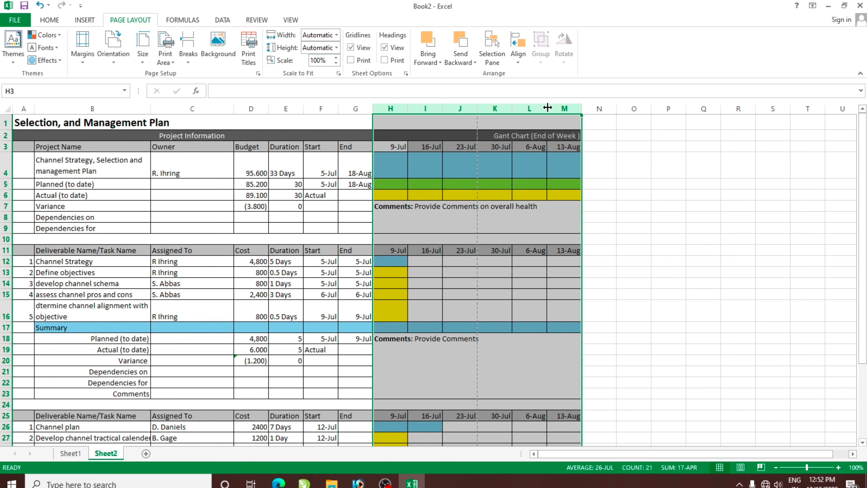
left_click_drag(547, 108, 520, 109)
left_click(456, 227)
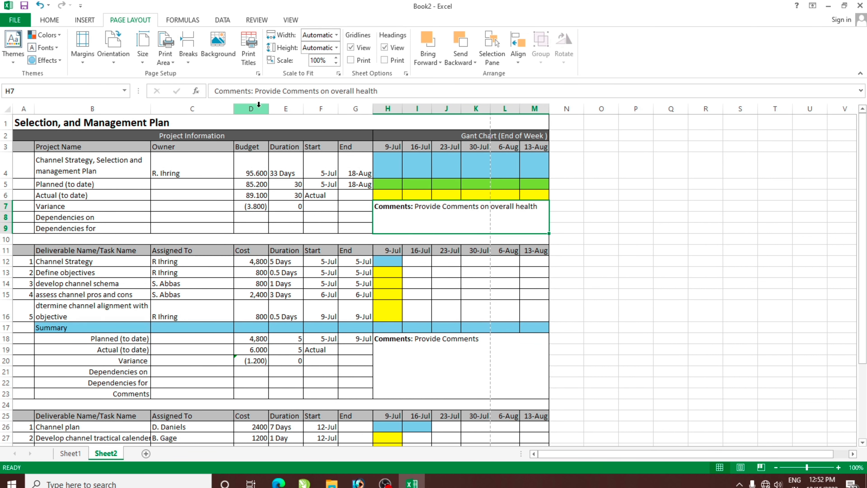
mouse_move(257, 113)
left_mouse_down()
mouse_move(357, 111)
mouse_move(335, 109)
left_mouse_up()
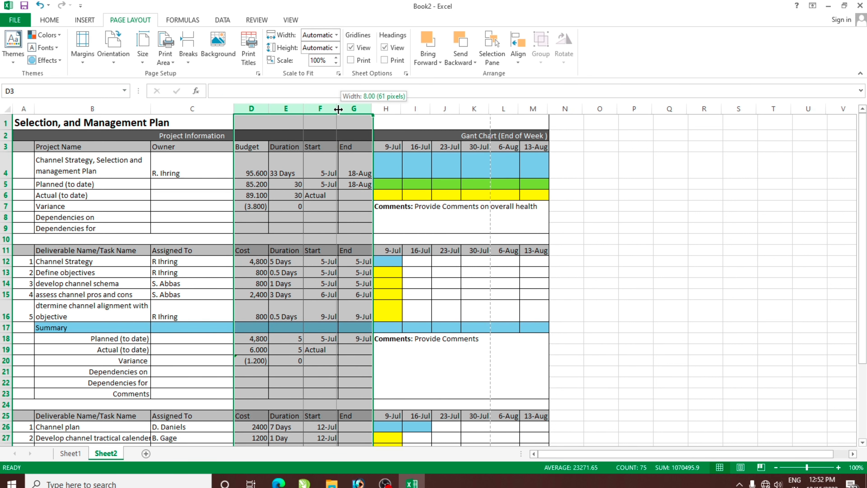
left_click(439, 209)
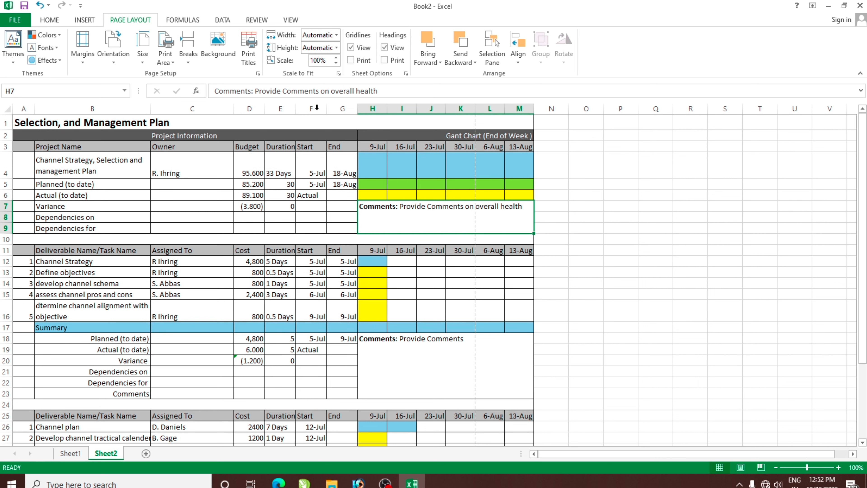
Lower the print scale from 100% to 90%.
left_click(335, 64)
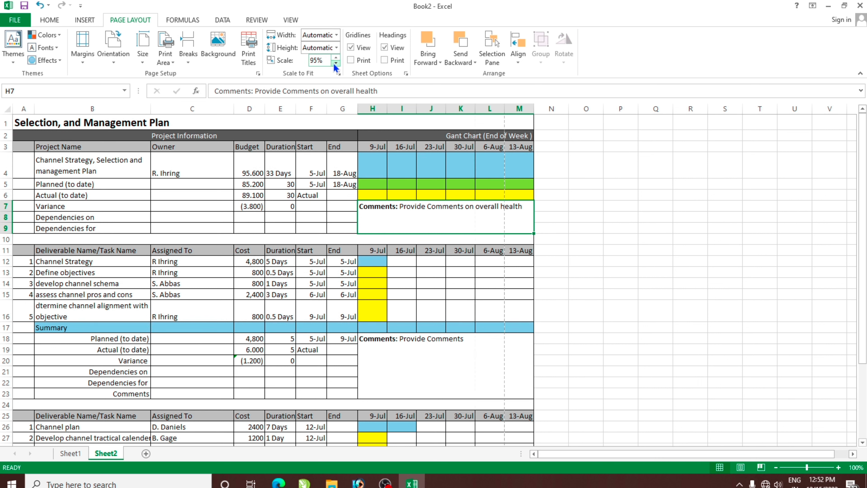
left_click(333, 63)
left_click(326, 217)
scroll(330, 225, "down", 1)
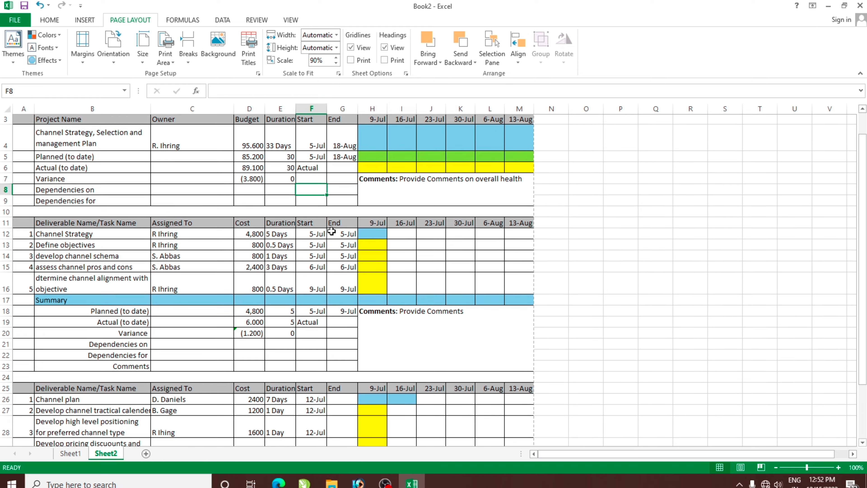
scroll(331, 231, "down", 3)
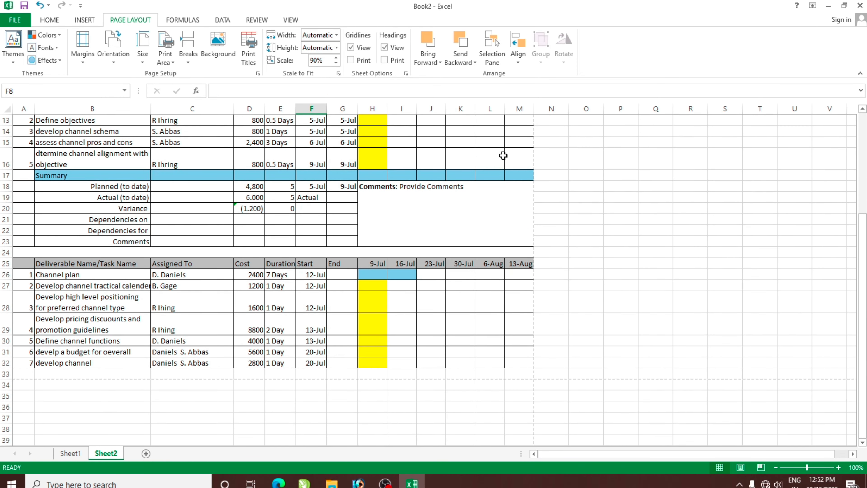
left_click(13, 20)
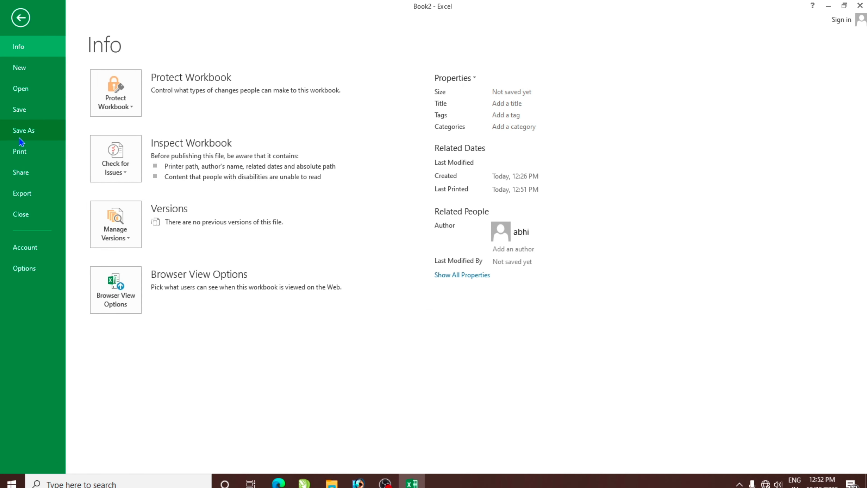
Confirm the print preview shows the plan on one landscape page (1 of 1), then return to the worksheet.
left_click(19, 151)
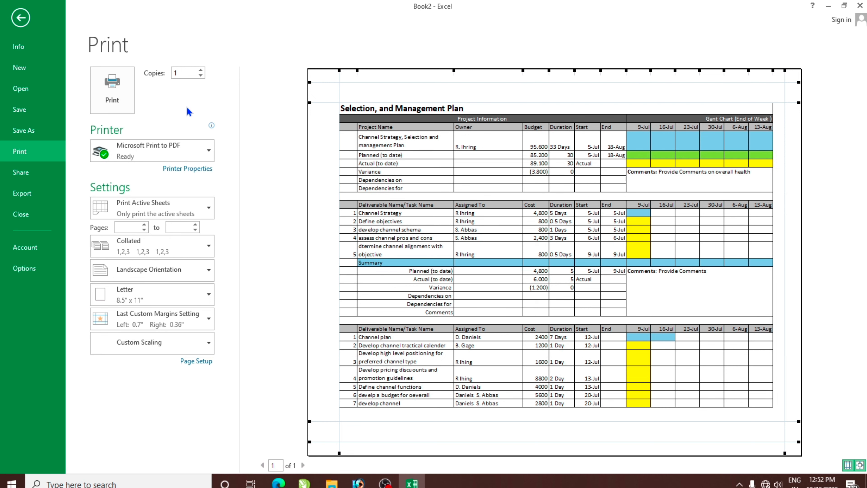
left_click(21, 17)
left_click(347, 208)
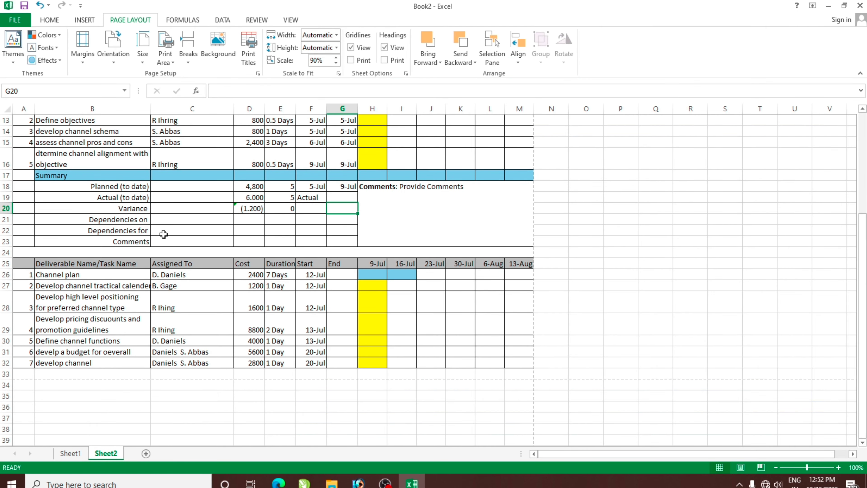
scroll(164, 235, "up", 4)
left_click(211, 250)
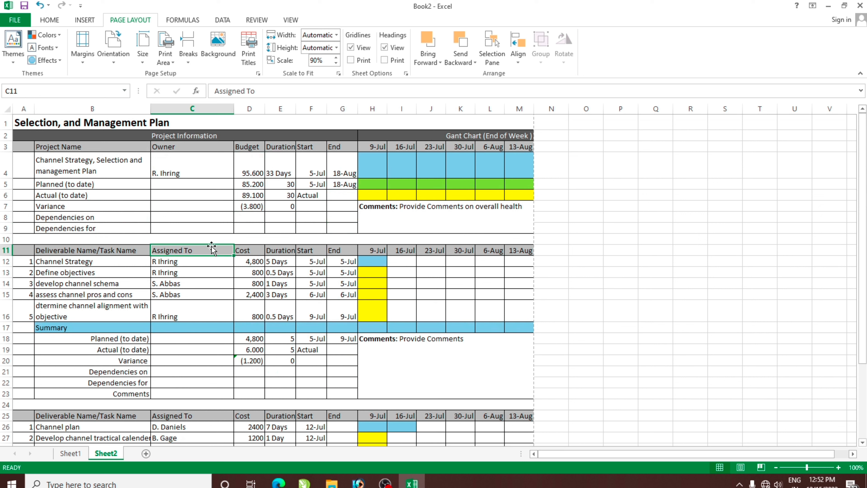